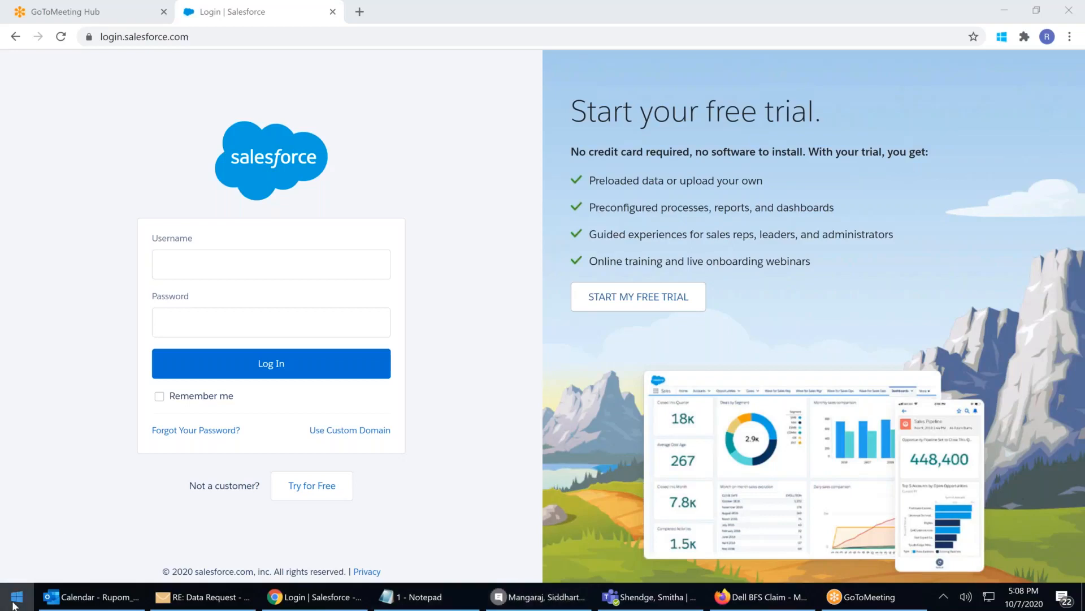
Launch Notepad from a Start menu search for 'note' and maximize the blank document
left_click(14, 605)
type("note")
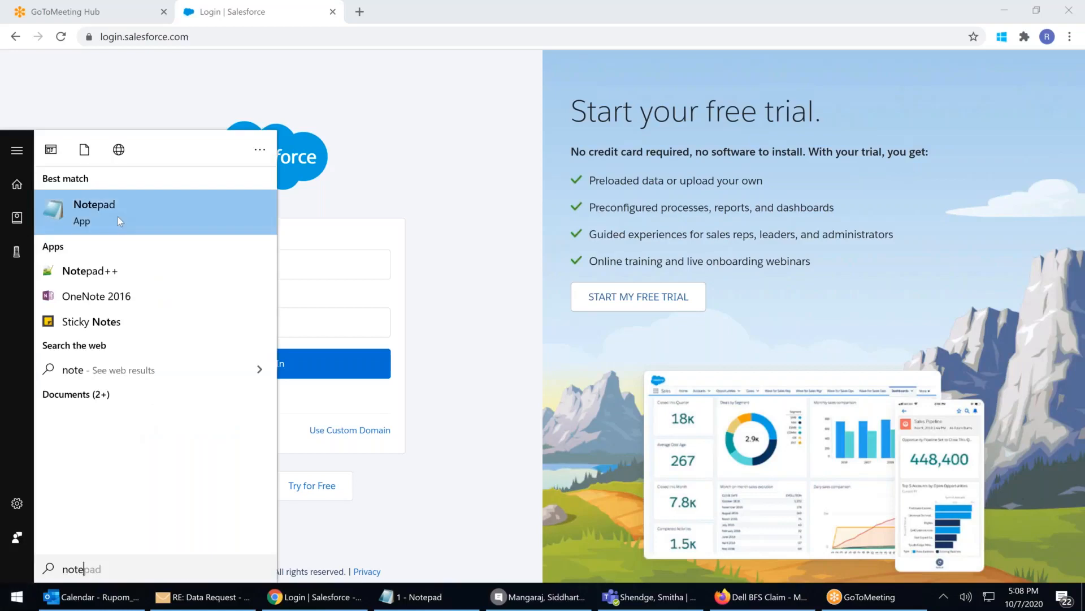
left_click(120, 218)
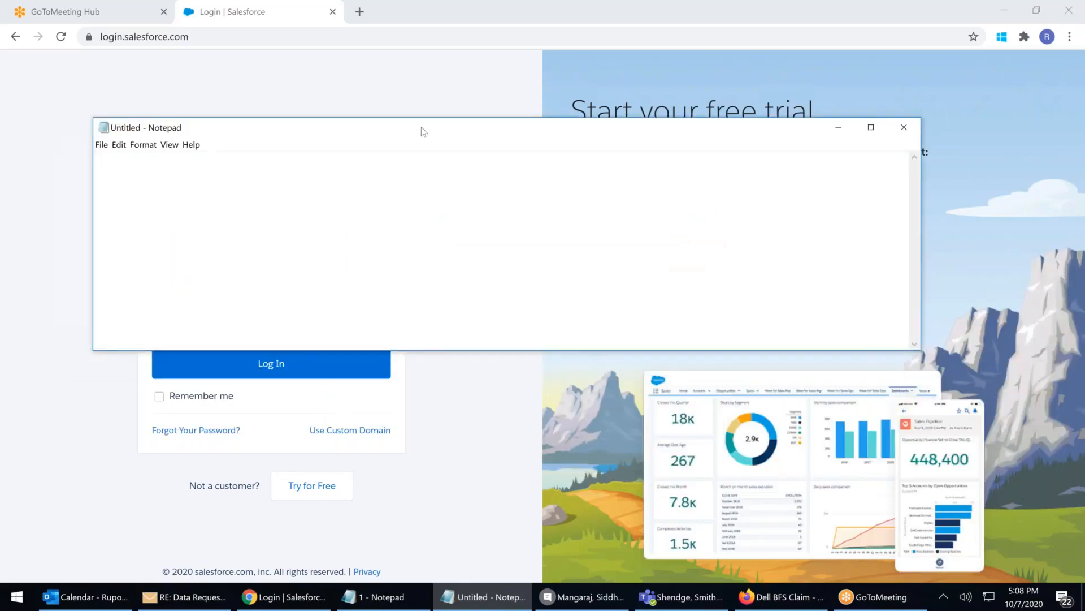
double_click(424, 132)
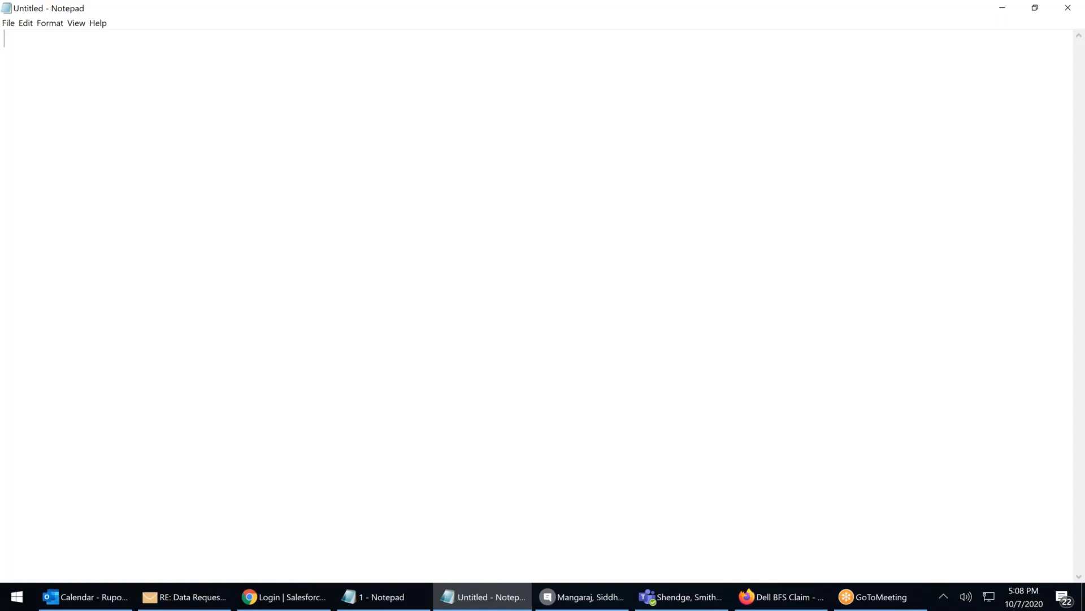
Write the heading lines 'Opp Table' and 'all Opp Less than $500'
type("Oppp")
key("BackSpace")
key("BackSpace")
type("Table")
key("Return")
type("all O")
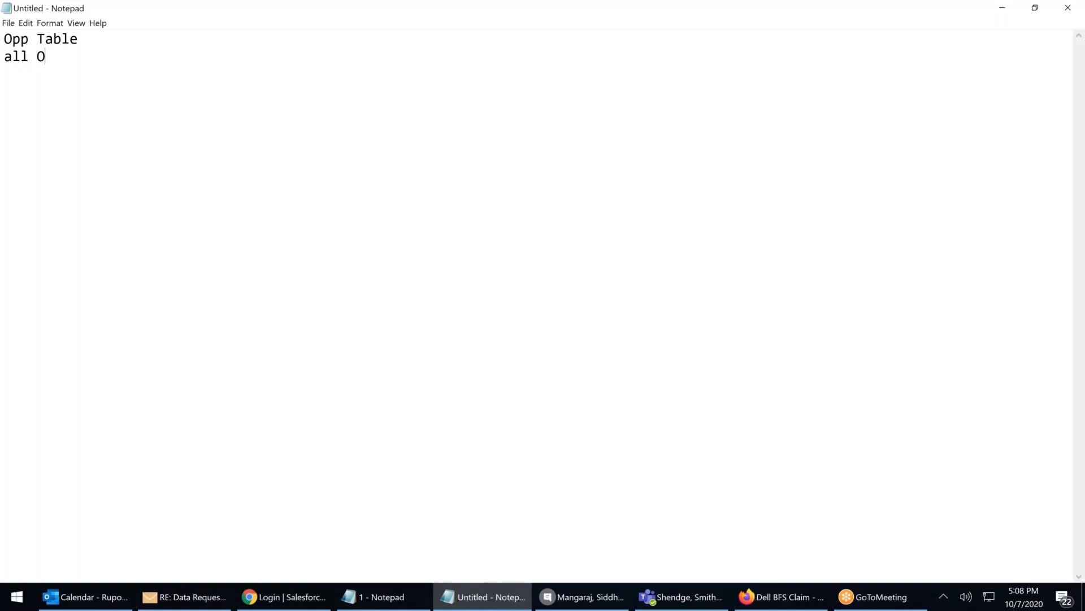
type("pp le")
key("BackSpace")
key("BackSpace")
type("Less than ")
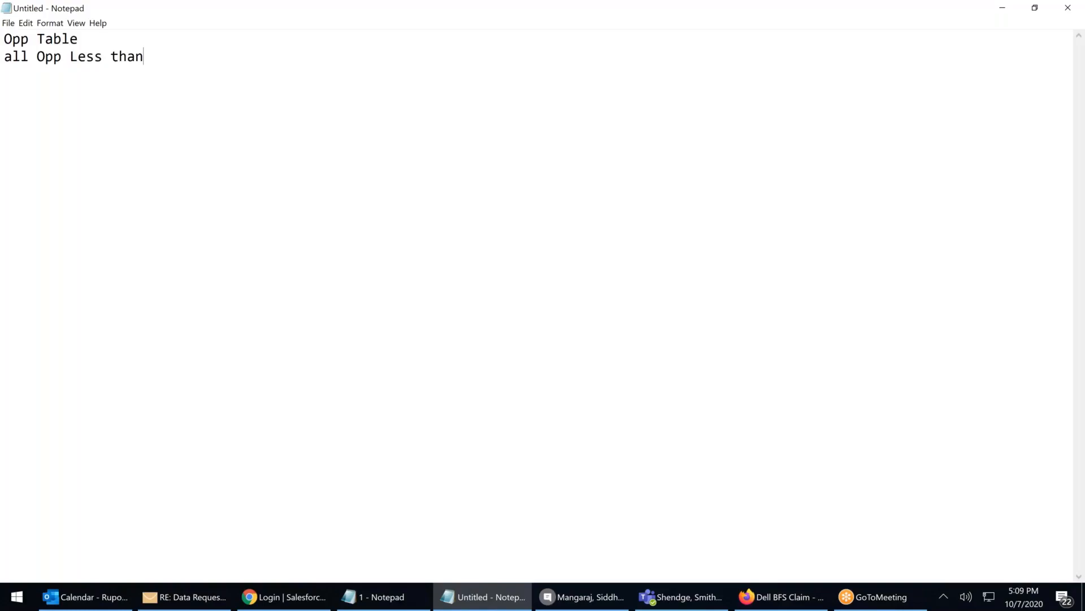
type("500")
key("Left")
key("Left")
type("$")
left_click_drag(61, 57, 127, 58)
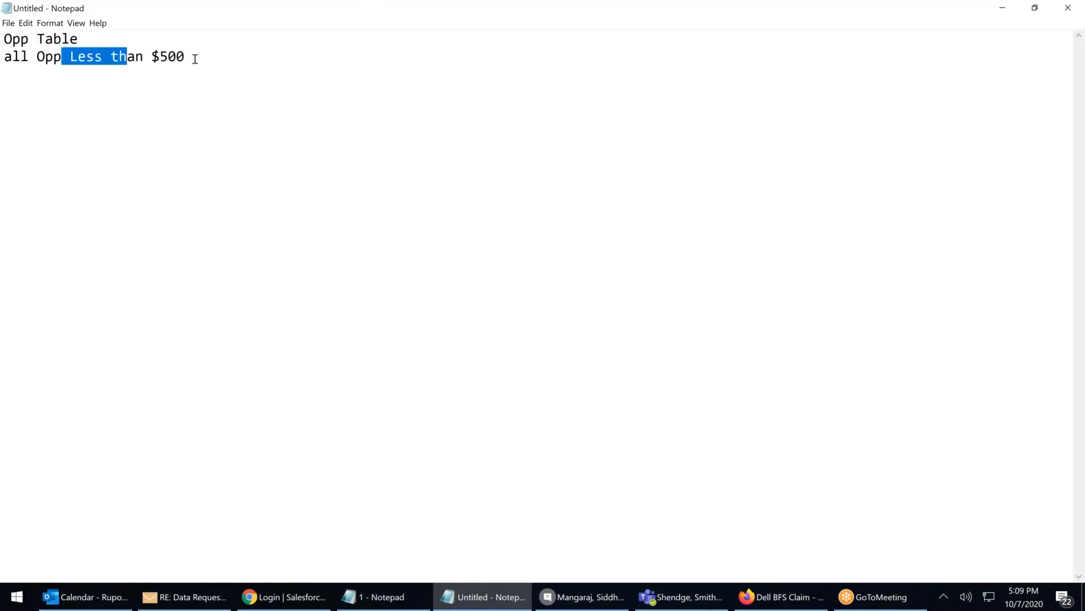
left_click_drag(195, 59, 224, 68)
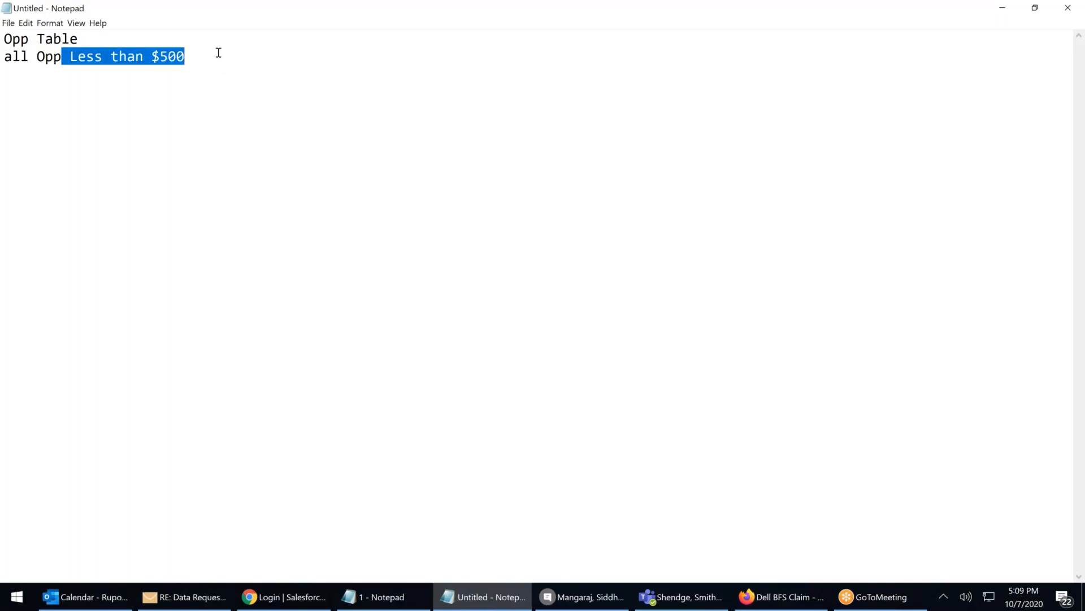
left_click(218, 53)
Add the rules '---> Less than 100 ---- Delete' and '---> Morethan 100 -- 500 --->Job'
key("Return")
type("lEss")
key("BackSpace")
key("BackSpace")
key("BackSpace")
key("BackSpace")
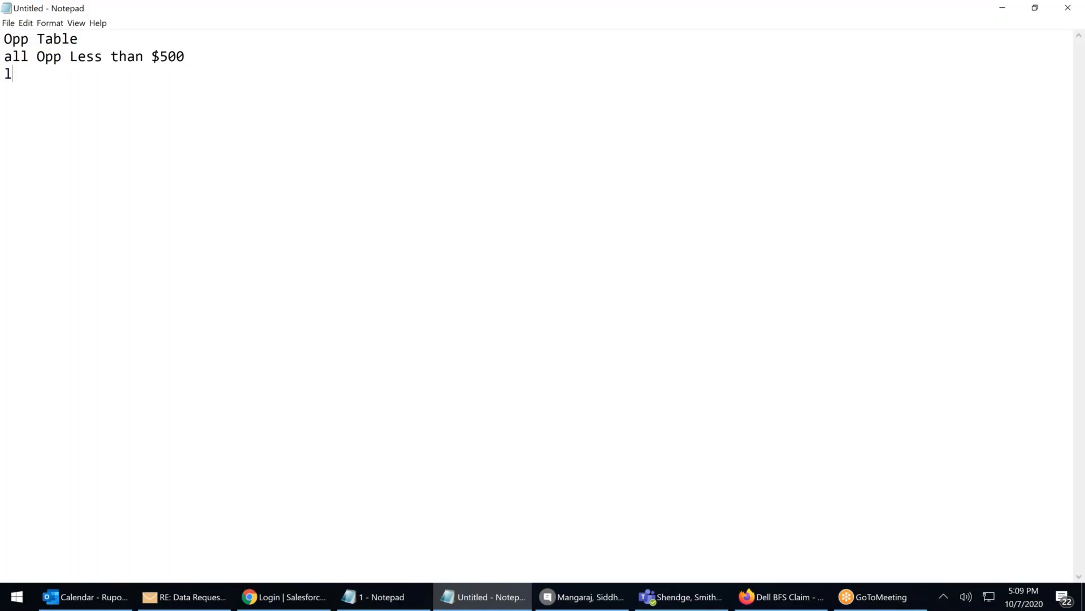
type("---> Less than")
left_click(78, 75)
type("100 -")
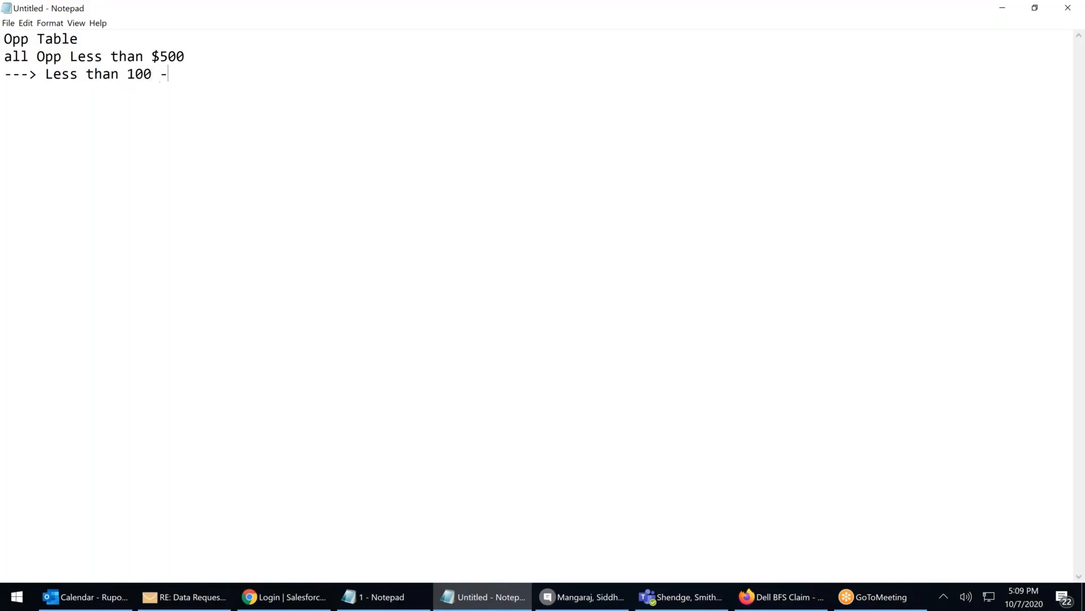
type("--- Delete")
type("---")
type("> ")
type("Morethan")
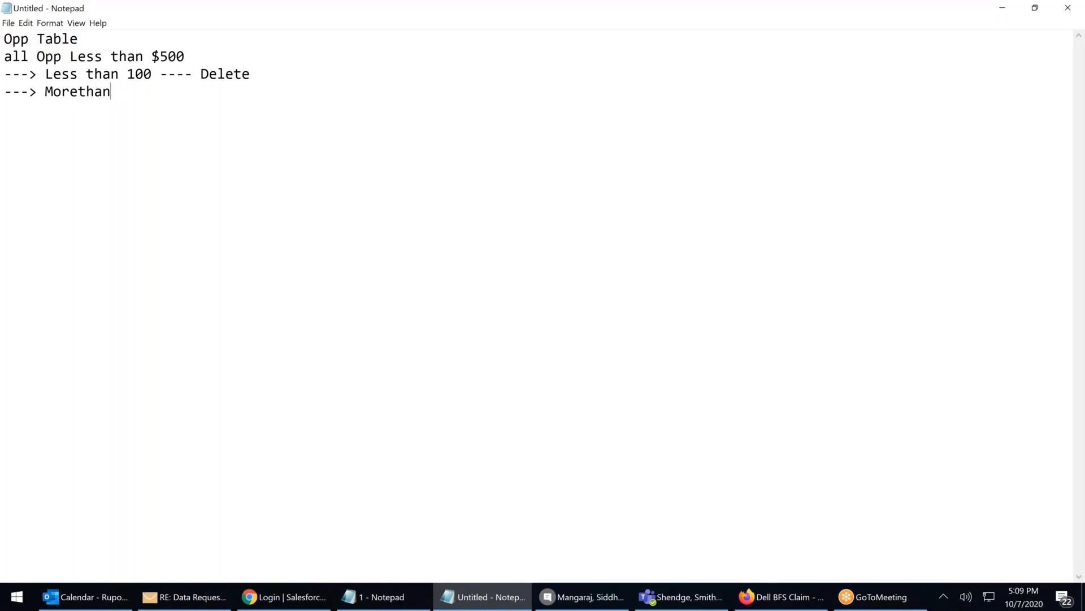
type(" 1000")
key("BackSpace")
type("--2")
key("BackSpace")
type("4")
key("BackSpace")
type("500")
left_click(168, 92)
key("End")
type("--->Job")
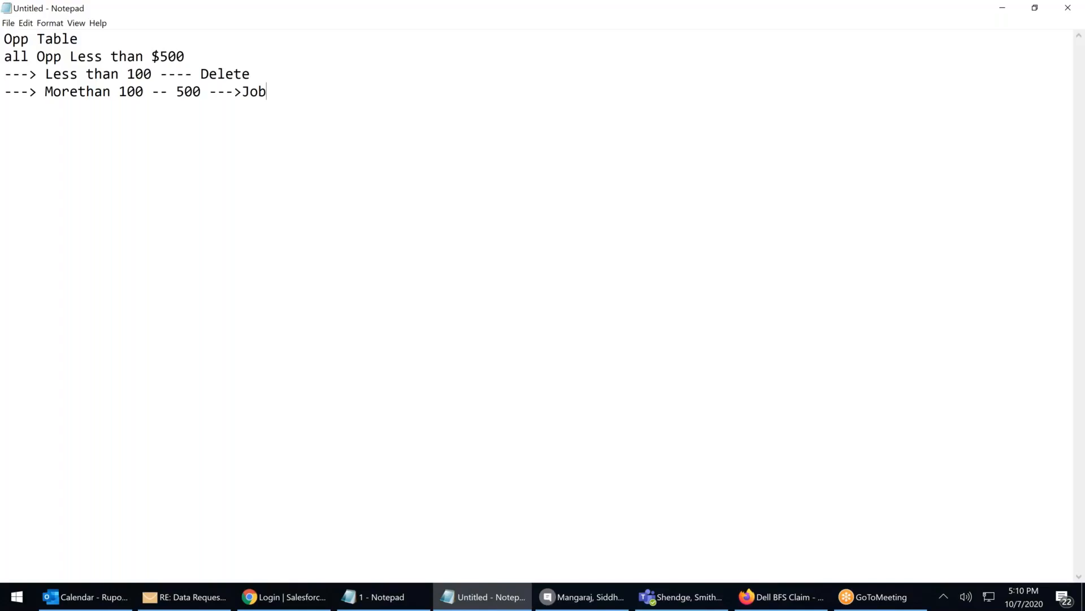
key("Return")
key("Return")
key("Return")
Type 'List<Opportunity> OP = [select * from opportunity where amount <500]' on a new line
type("List<>")
key("Left")
type("Opportunity>")
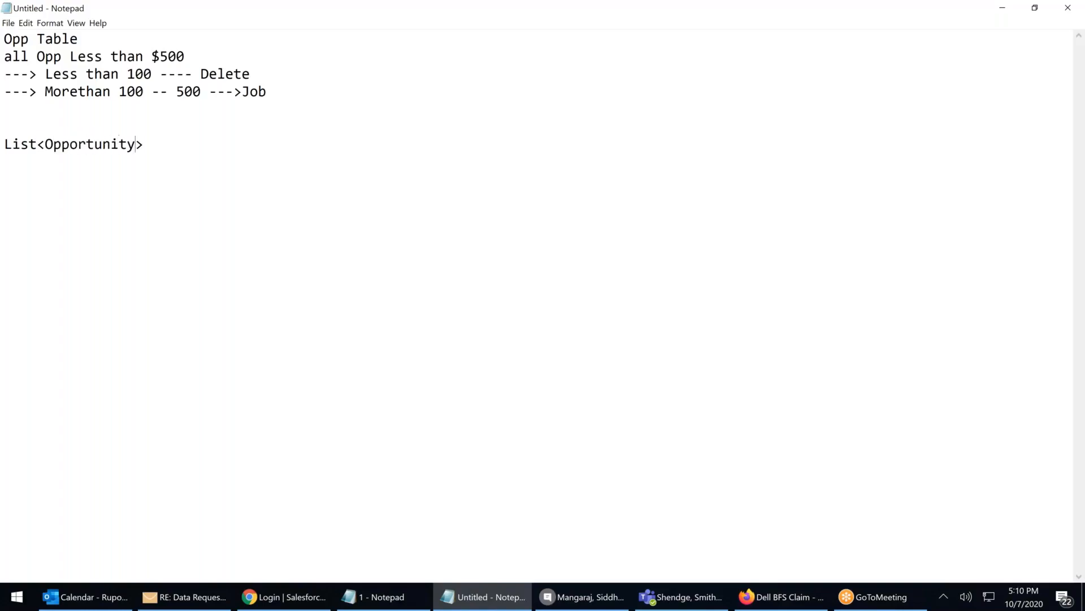
type(" OP")
type(" =")
type("[]")
type("SE")
key("BackSpace")
key("BackSpace")
type("select * from ")
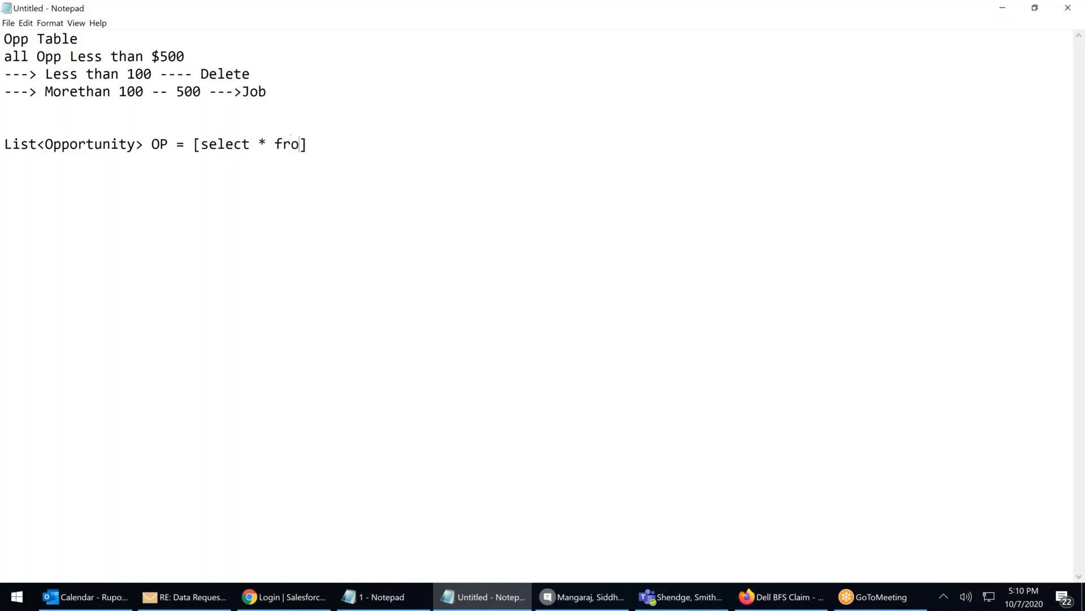
type("opptur")
key("BackSpace")
key("BackSpace")
key("BackSpace")
key("BackSpace")
type("portunity where amount")
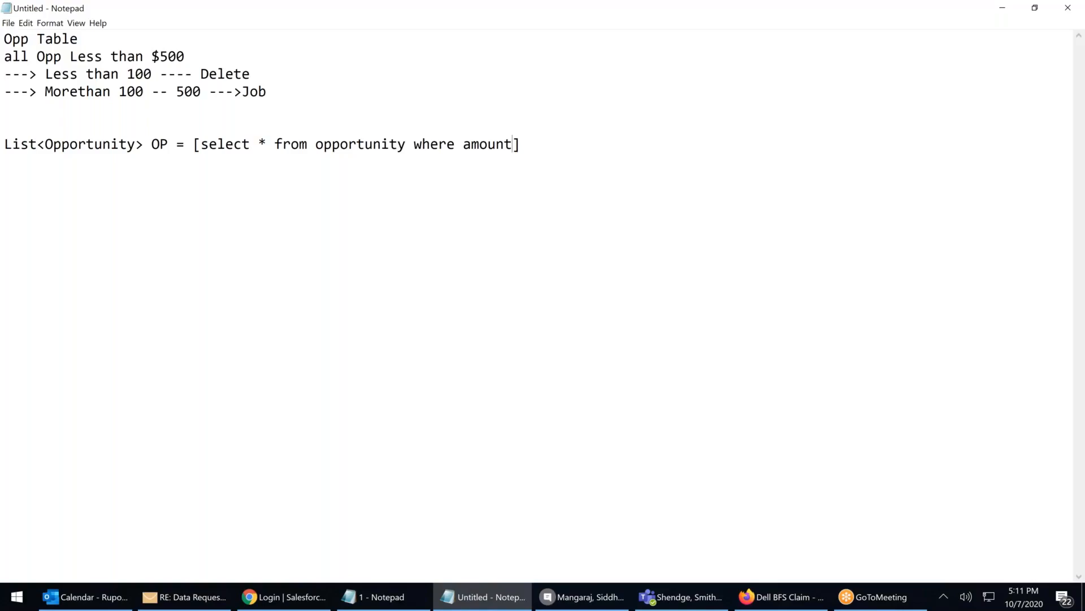
type(" <500")
Replace the asterisk in the query's select list with 'id,Name'
left_click(269, 143)
key("BackSpace")
type("id")
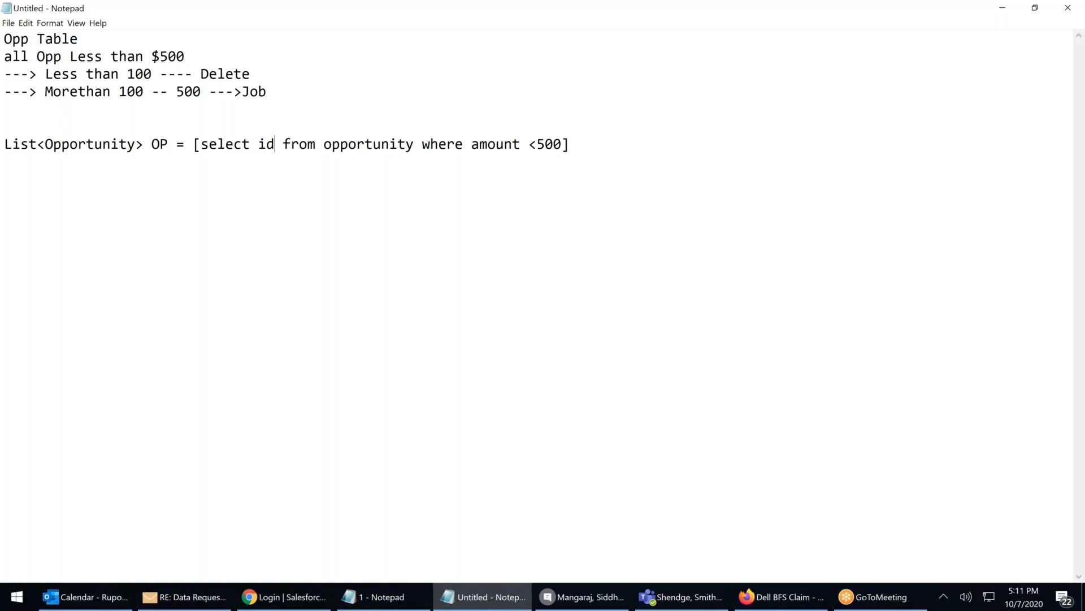
type(",")
left_click_drag(208, 73, 225, 72)
left_click(282, 146)
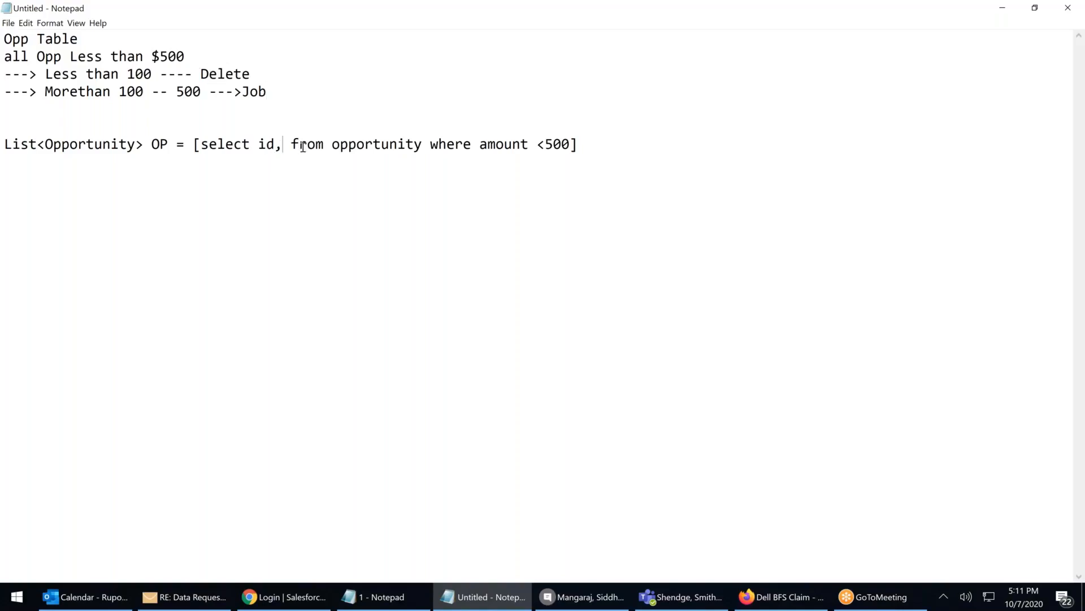
type("Name")
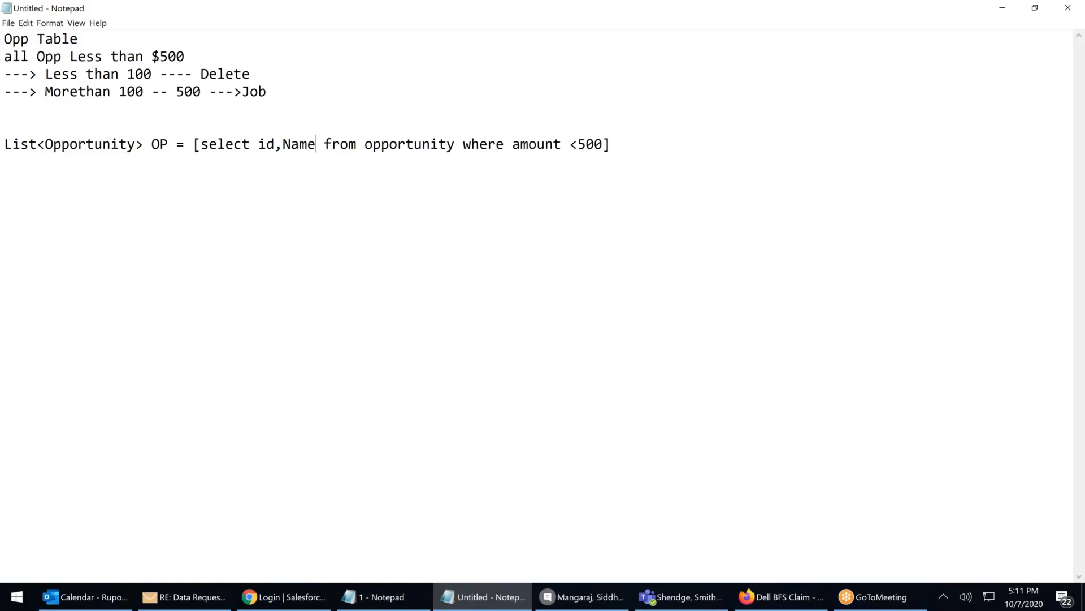
mouse_move(209, 144)
left_mouse_down()
mouse_move(576, 145)
mouse_move(202, 147)
left_mouse_up()
left_click(605, 146)
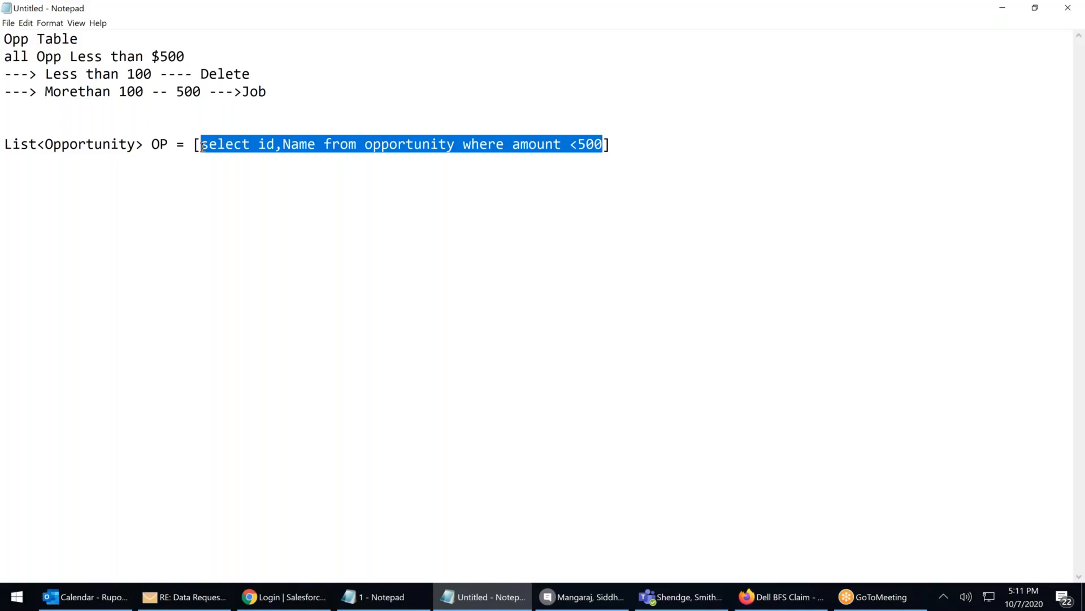
left_click(300, 182)
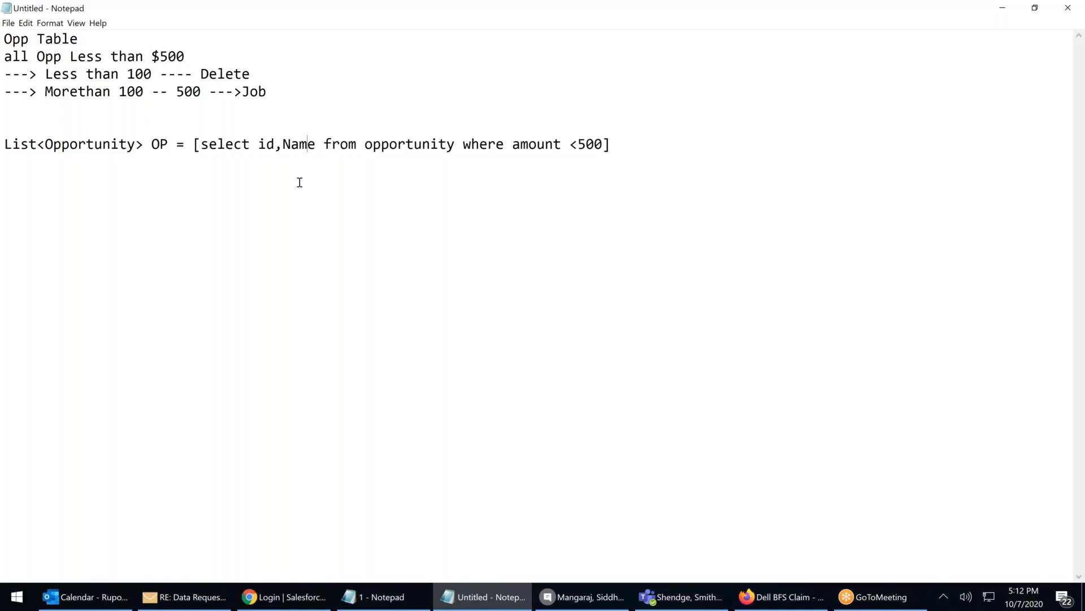
left_click(232, 150)
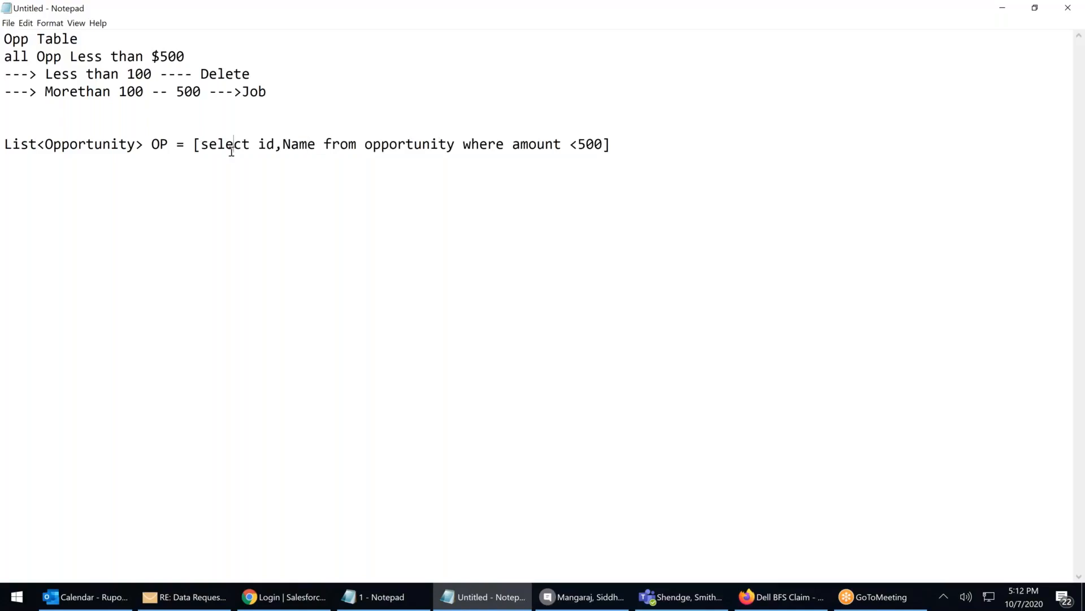
double_click(266, 145)
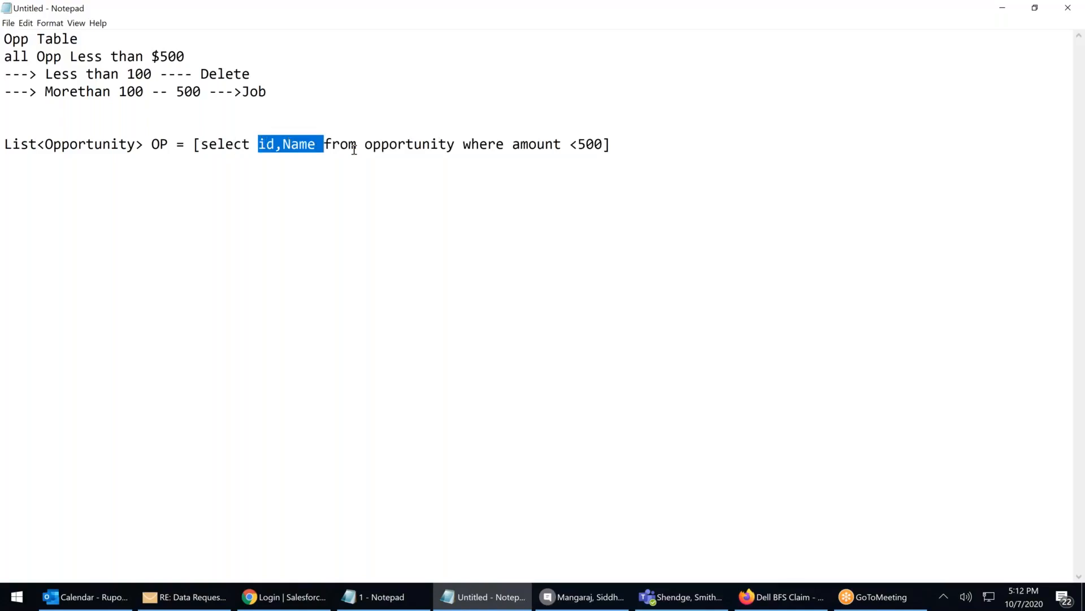
left_click(403, 145)
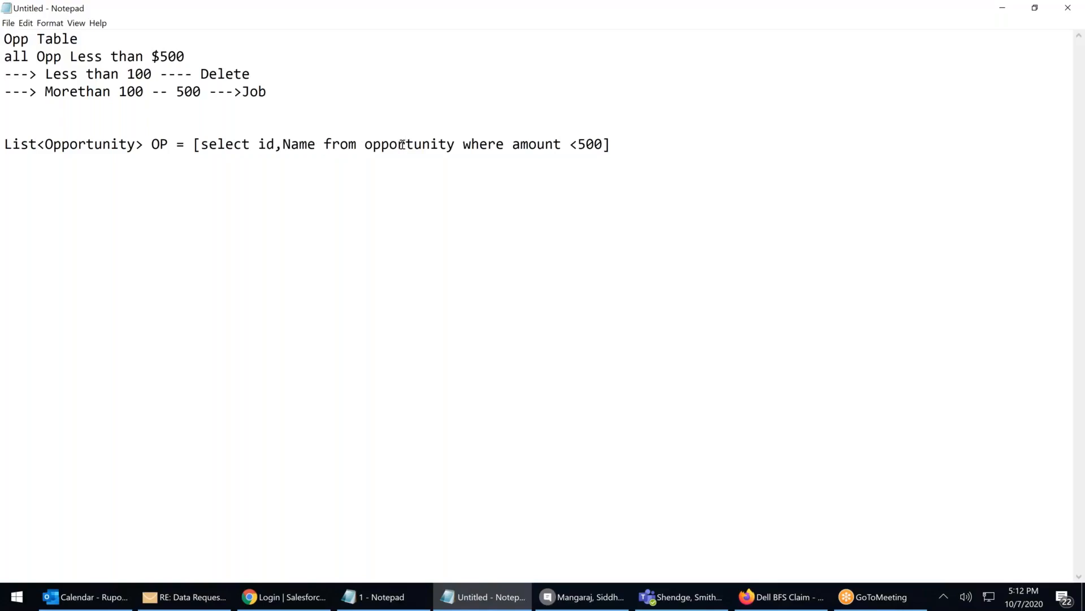
double_click(403, 145)
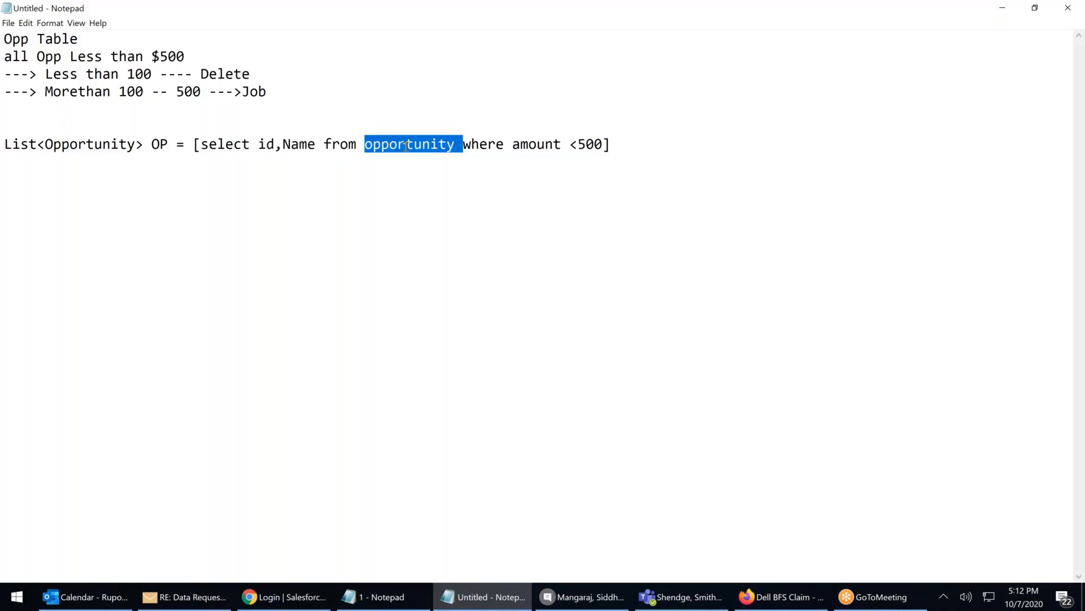
left_click(485, 145)
left_click_drag(539, 146, 479, 146)
left_click(621, 144)
left_click_drag(327, 148, 170, 145)
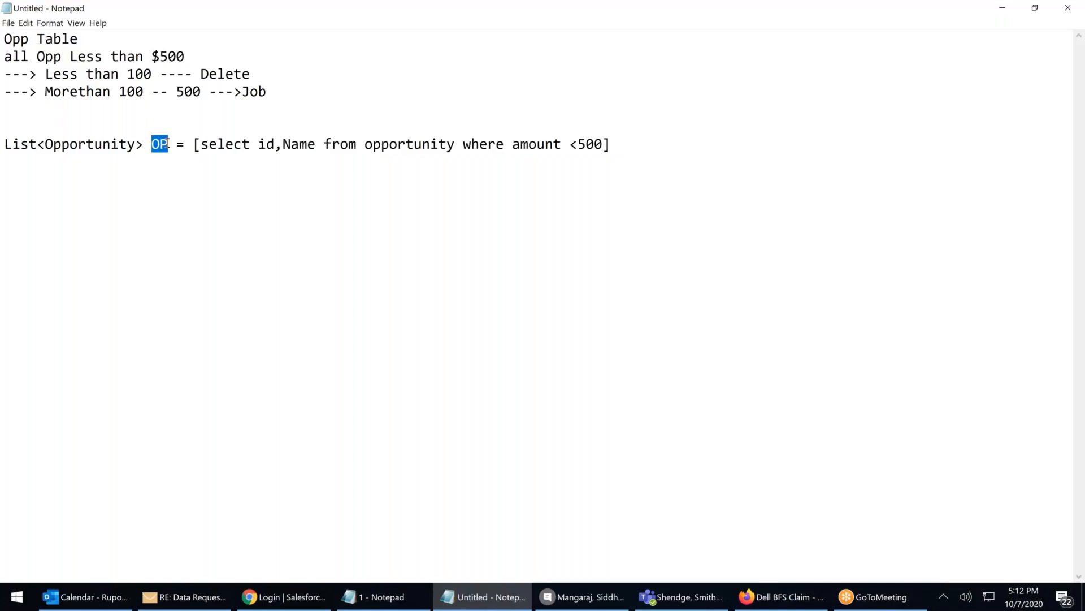
left_click(6, 144)
left_click(624, 142)
key("Return")
key("Return")
double_click(98, 144)
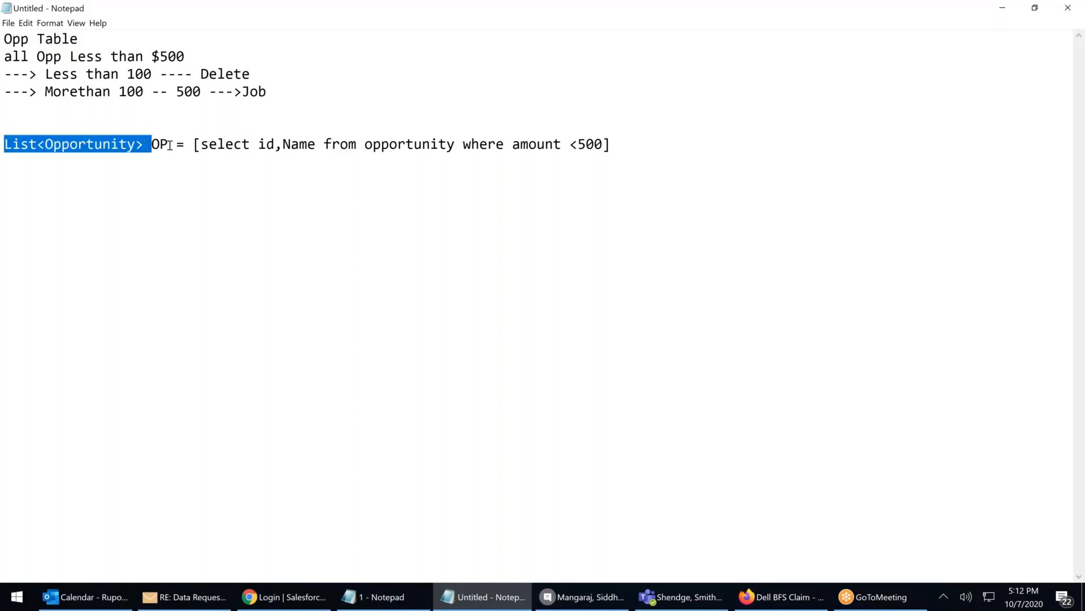
double_click(164, 144)
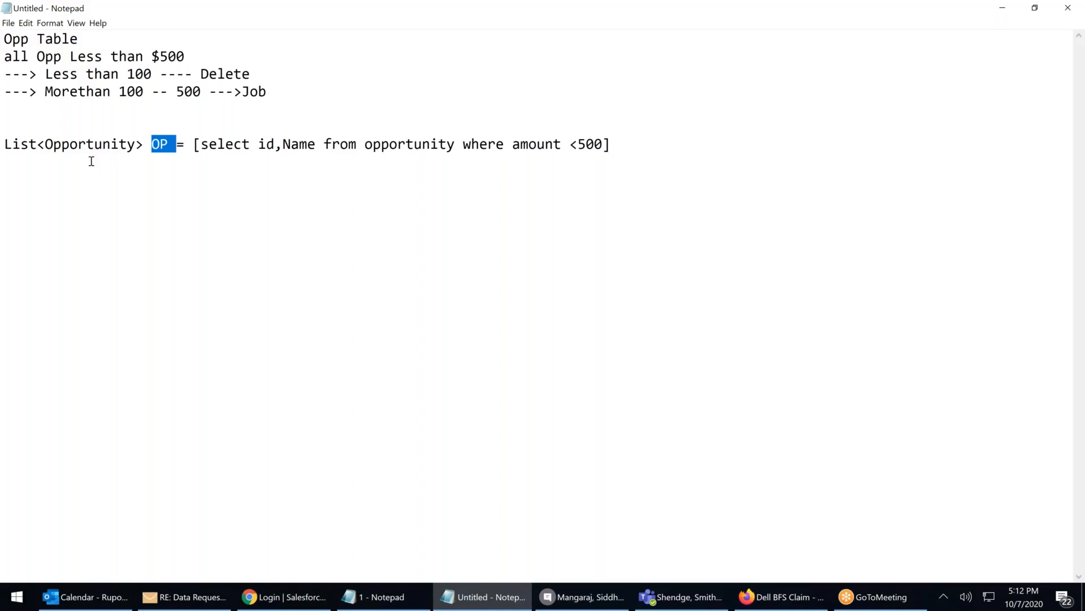
Add an empty 'for() { }' block below the query
left_click(12, 188)
type("for")
type("() ")
type("{")
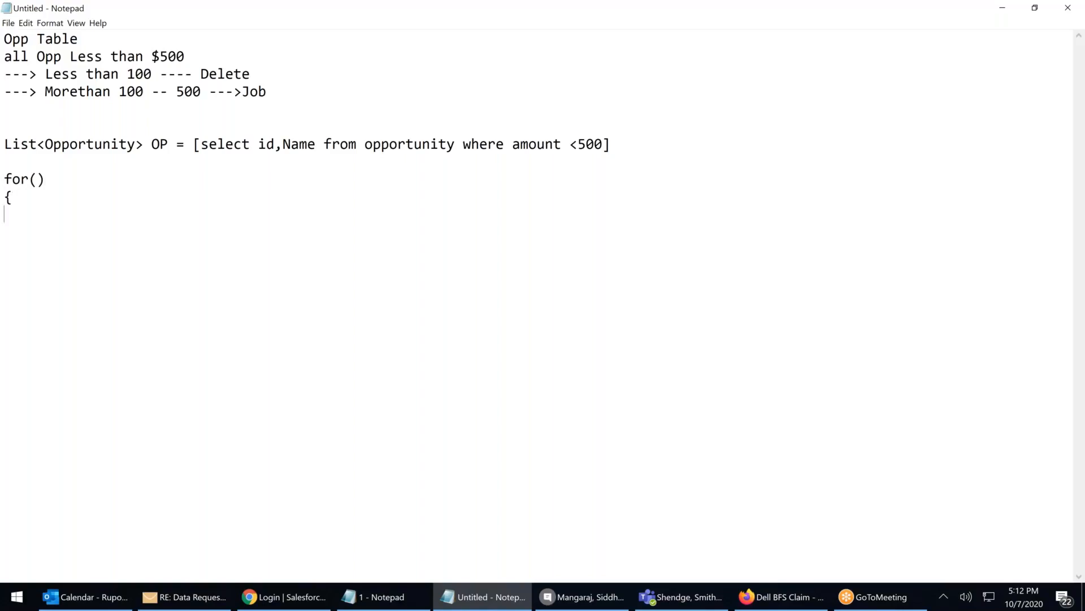
key("Return")
type("}")
left_click(22, 196)
key("Return")
Fill the loop header with 'Opportunity EO:OP', pasting the OP variable name
left_click(33, 180)
type("Opportunity EP")
key("BackSpace")
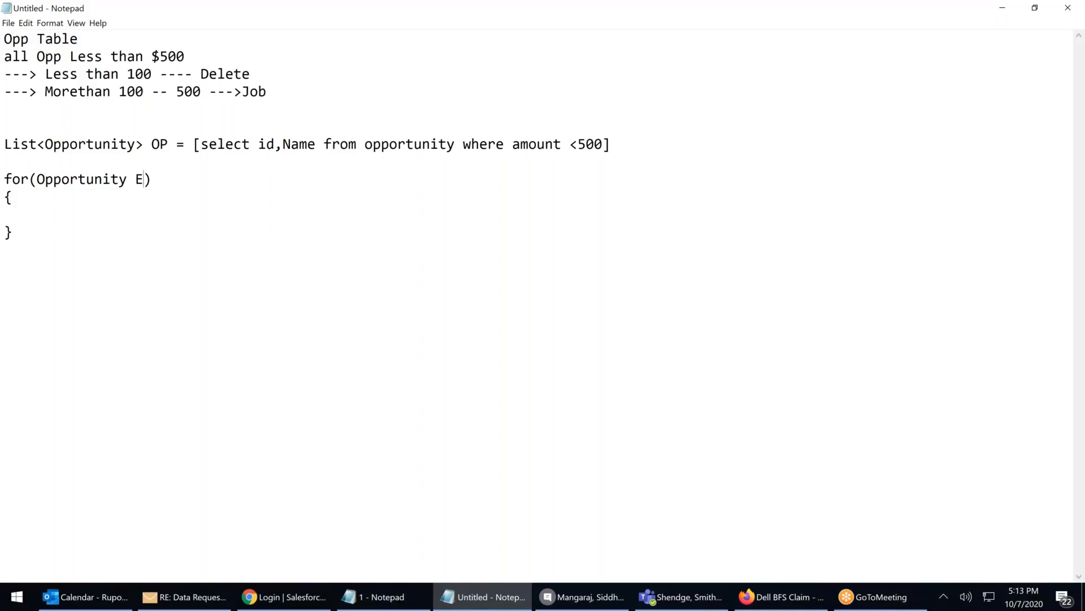
type("O:")
double_click(155, 143)
left_click(162, 143)
double_click(161, 144)
key("ctrl+c")
left_click(159, 179)
key("ctrl+v")
double_click(144, 178)
left_click(145, 179)
Add empty 'If() { }' and 'Else { }' blocks inside the loop
left_click(23, 213)
type("IF")
key("BackSpace")
type("f")
type("()")
key("Return")
type("{")
key("Return")
type("}")
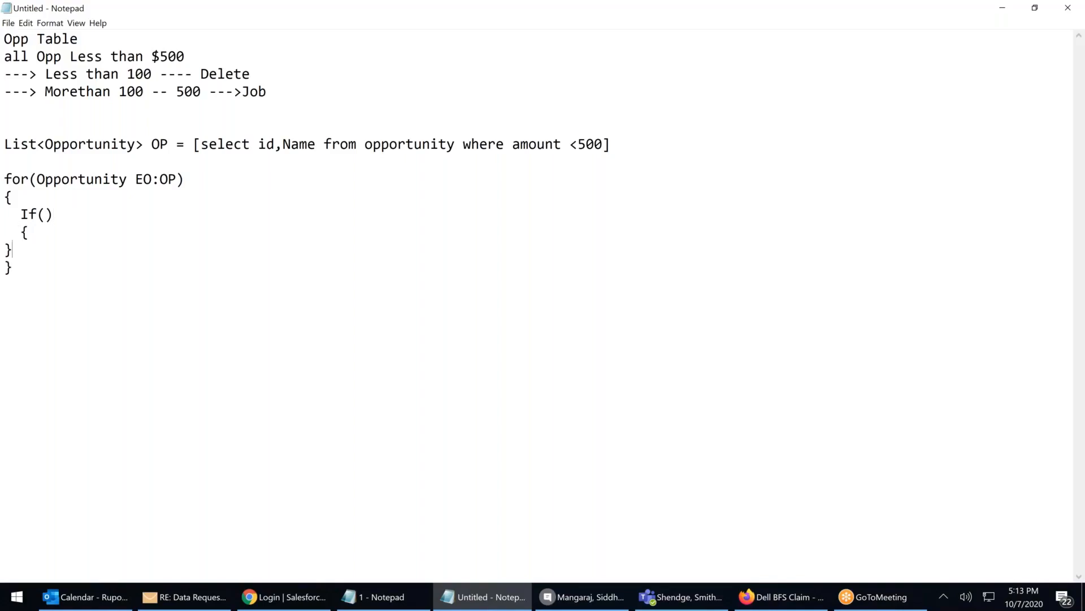
key("Home")
left_click(39, 248)
key("Return")
key("BackSpace")
type("Else")
key("Return")
type("{")
key("Return")
type("}")
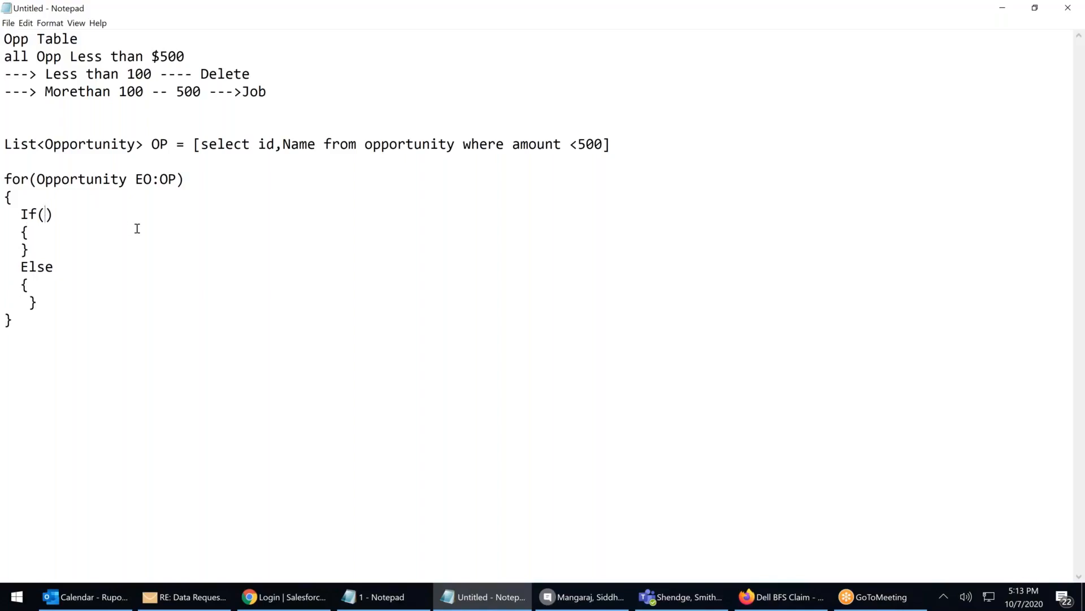
Set the If condition to 'EO.Amount<100'
double_click(142, 175)
left_click(152, 179)
left_click_drag(152, 180, 134, 179)
left_click(168, 144)
double_click(145, 179)
left_click(145, 179)
left_click_drag(152, 179, 135, 179)
left_click(47, 214)
type("OP")
key("BackSpace")
key("BackSpace")
type("EO.a")
key("BackSpace")
type("aMMOUNT")
key("BackSpace")
key("BackSpace")
key("BackSpace")
key("BackSpace")
key("BackSpace")
key("BackSpace")
key("BackSpace")
type("A")
type("mm")
key("BackSpace")
type("ount<100")
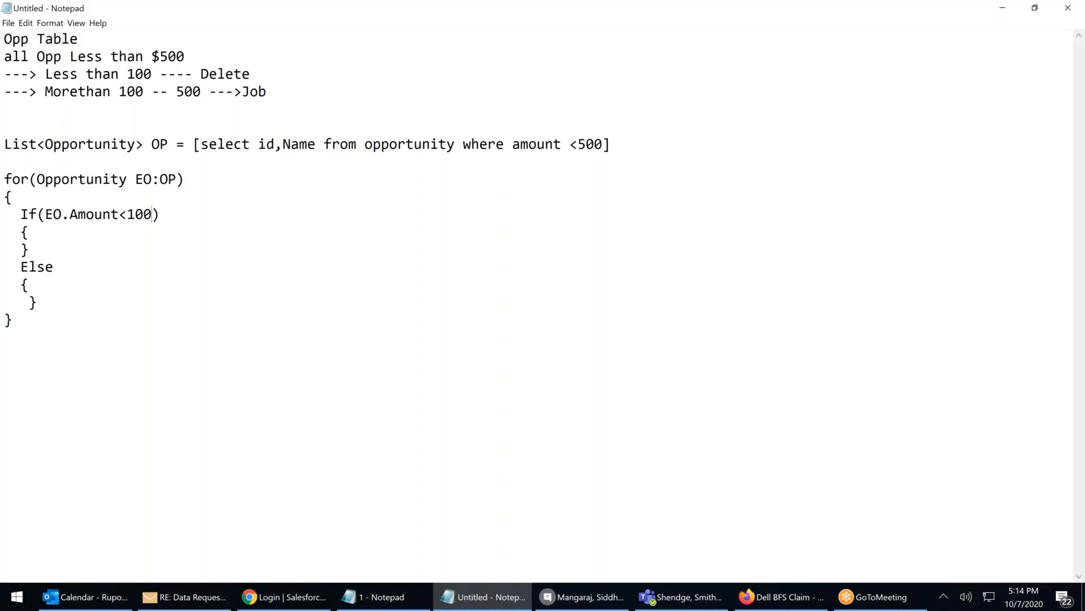
Write 'Delete EO;' inside the If block
left_click(39, 233)
key("Return")
type("d")
key("BackSpace")
type("Del")
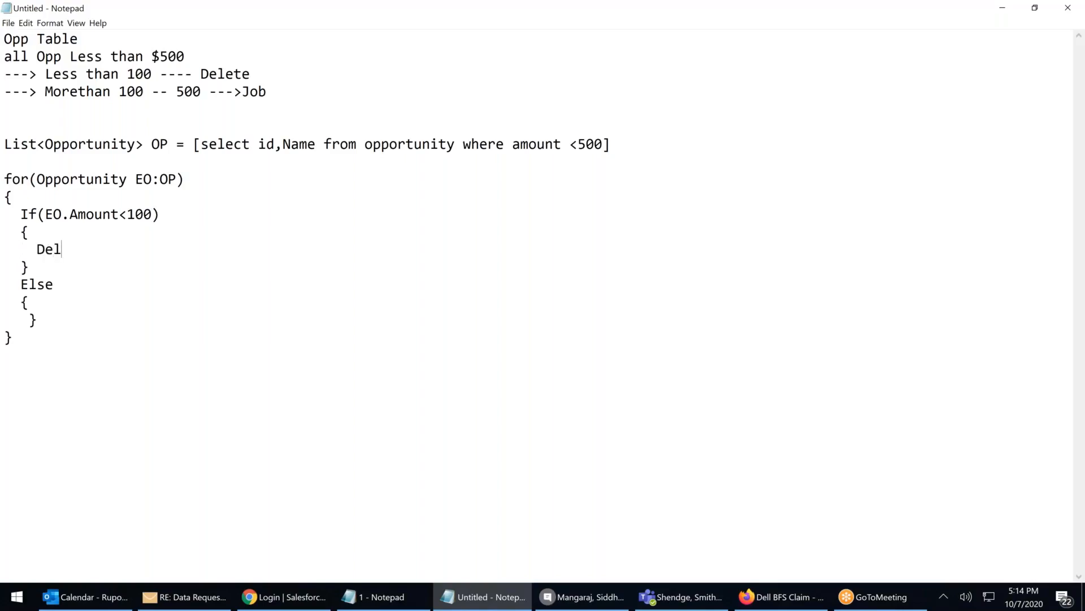
type("ete EO;")
Write 'Create Job' inside the Else block and tidy its closing brace
left_click(42, 301)
key("Return")
type("cREATE")
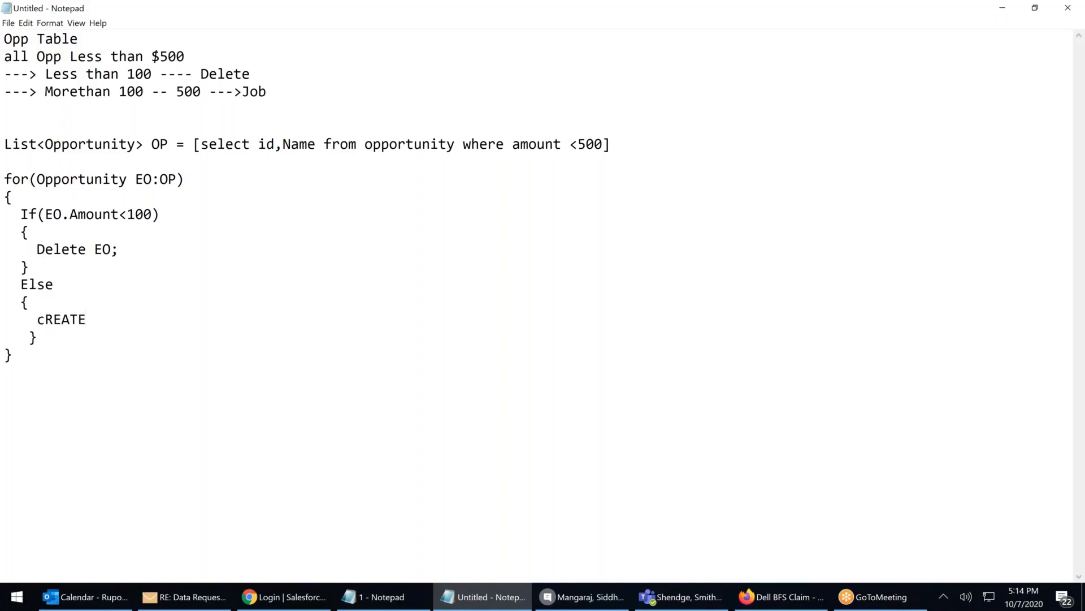
type(" Job")
key("BackSpace")
key("BackSpace")
key("BackSpace")
key("BackSpace")
key("BackSpace")
key("BackSpace")
key("BackSpace")
key("BackSpace")
key("BackSpace")
key("BackSpace")
type("cRE")
key("BackSpace")
key("BackSpace")
key("BackSpace")
type("Create Job")
key("Down")
key("Left")
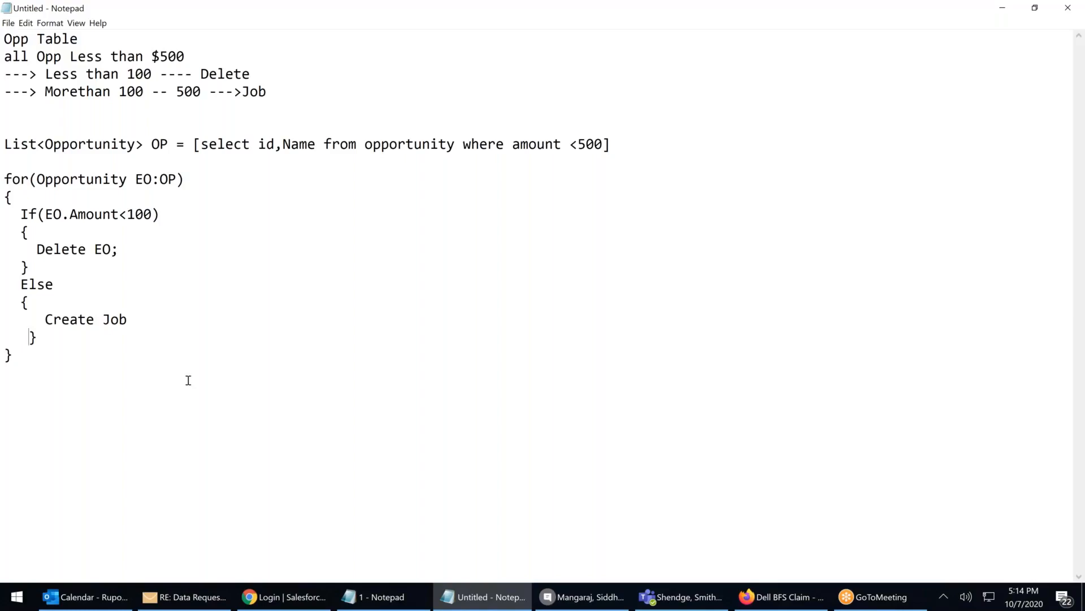
key("BackSpace")
left_click(135, 216)
left_click_drag(6, 179, 204, 182)
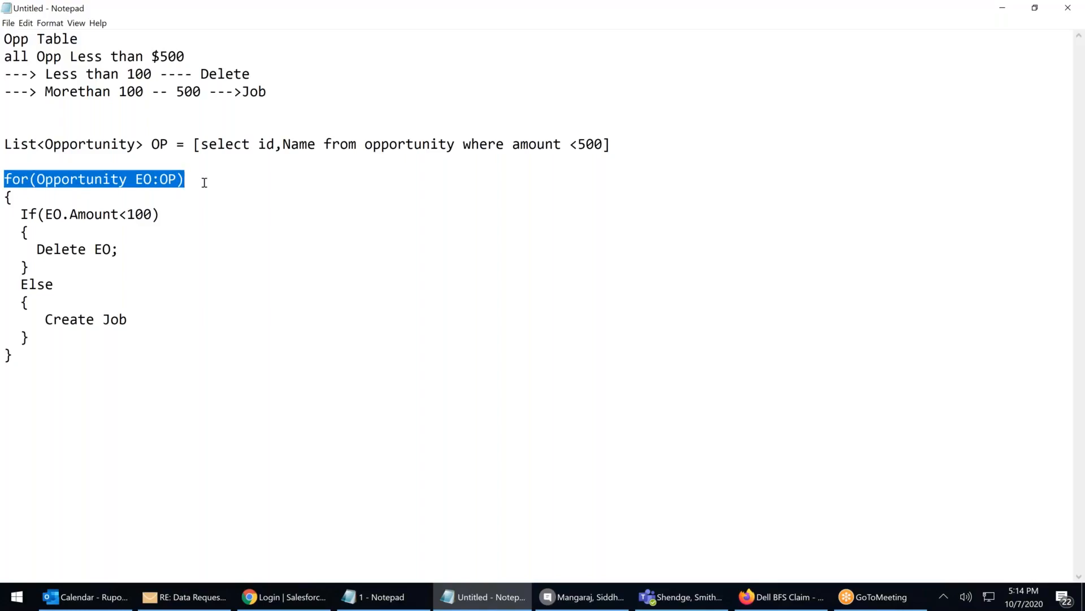
left_click(166, 179)
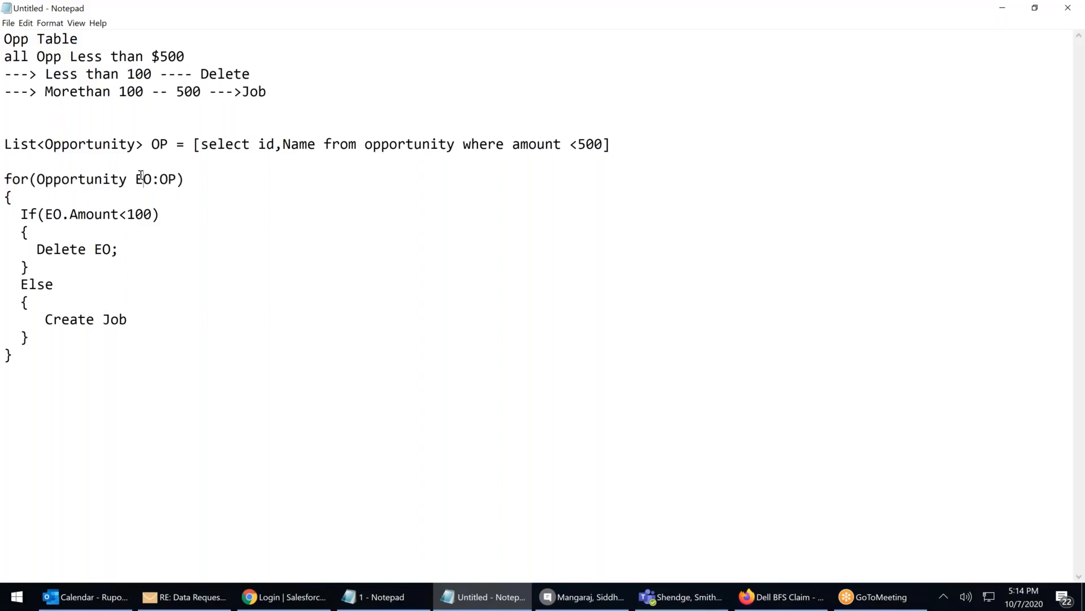
double_click(146, 178)
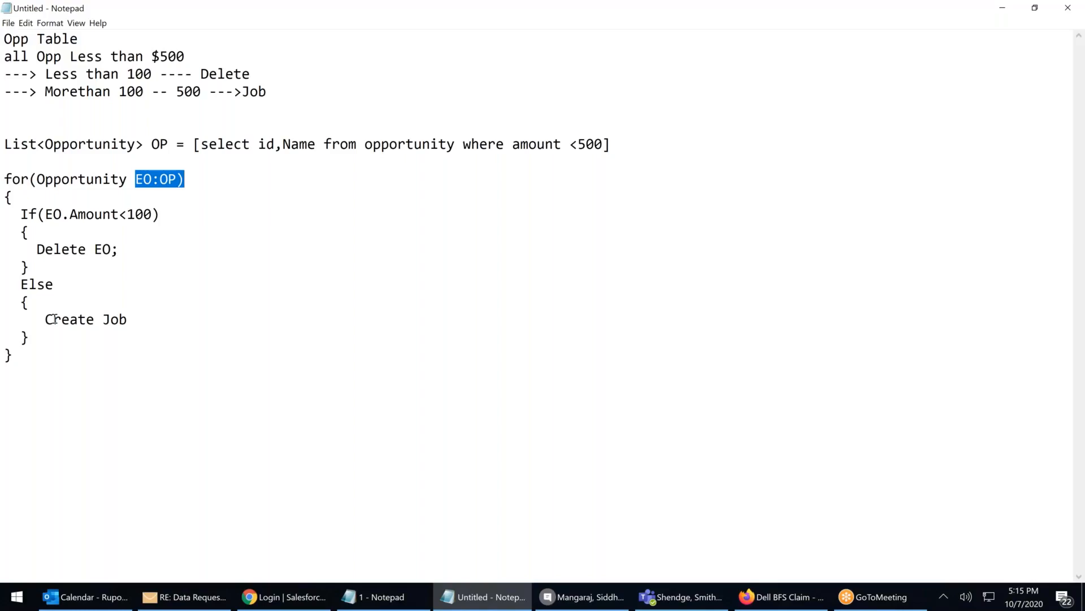
double_click(141, 178)
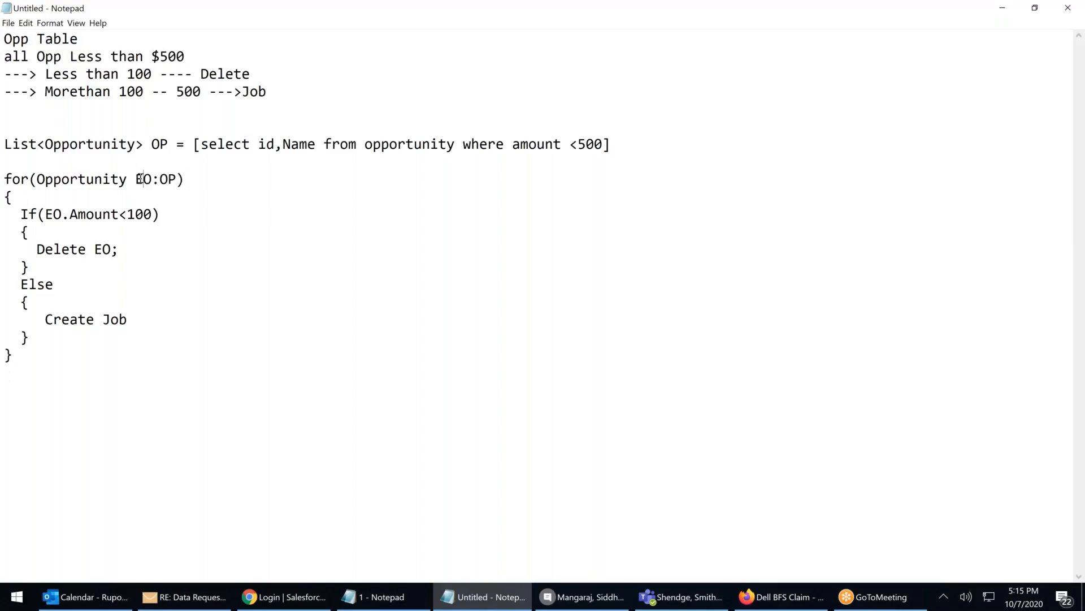
double_click(152, 179)
left_click(147, 180)
left_click_drag(136, 179, 148, 179)
left_click_drag(178, 260, 135, 250)
left_click_drag(7, 141, 82, 376)
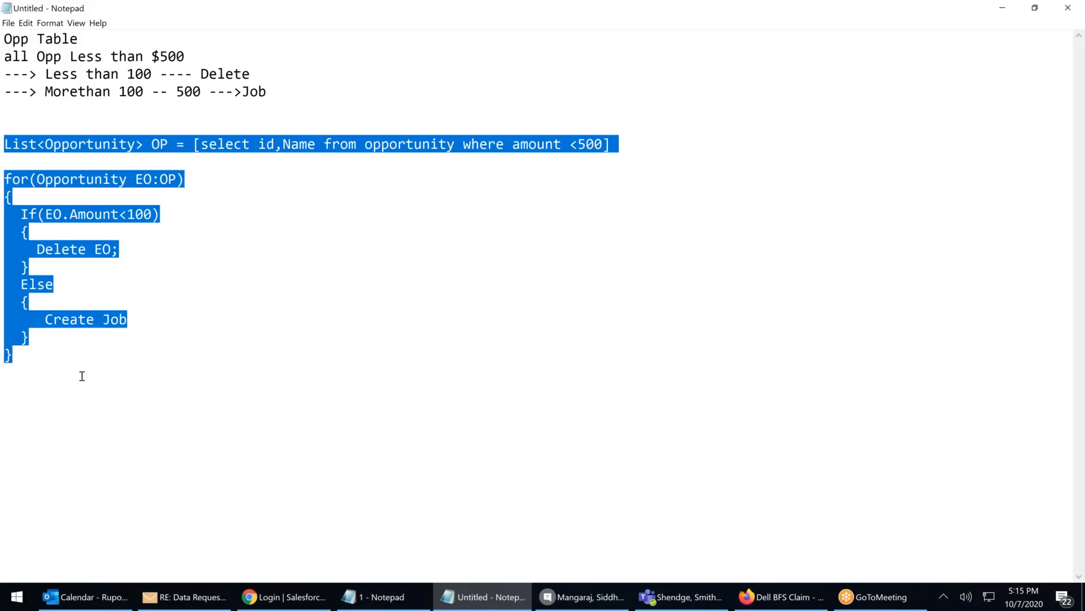
left_click_drag(627, 144, 24, 115)
Add the comment '//Step 1 --- Pull the data' above the List query
left_click(21, 125)
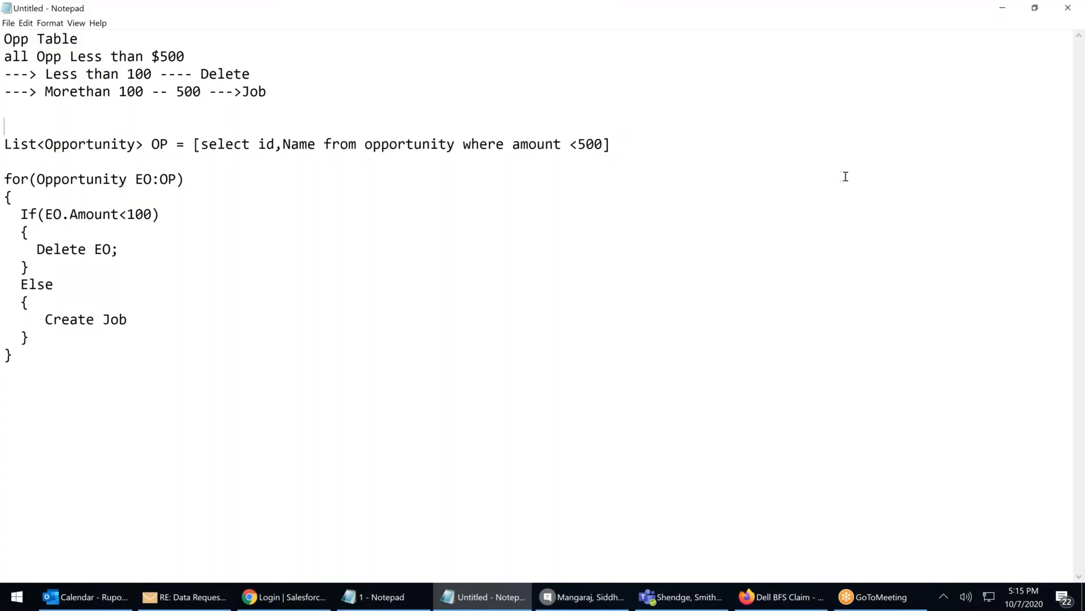
key("Return")
type("//Step 1 --- Pull the data")
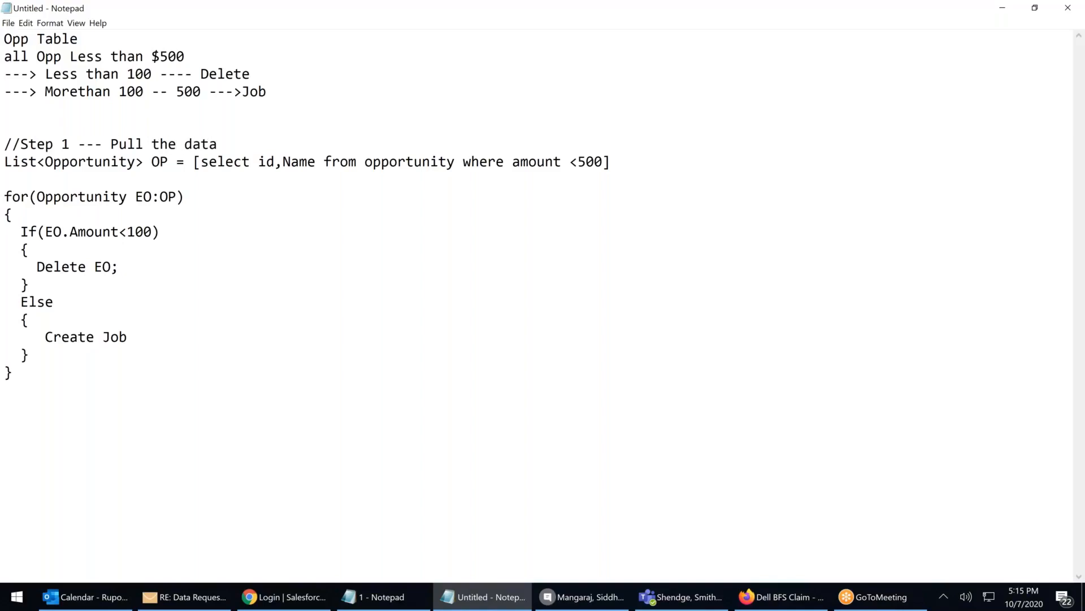
Add the comment '// Stept 2 -- Analyze data 1 by 1' above the for loop
left_click(17, 182)
key("Return")
type("// ")
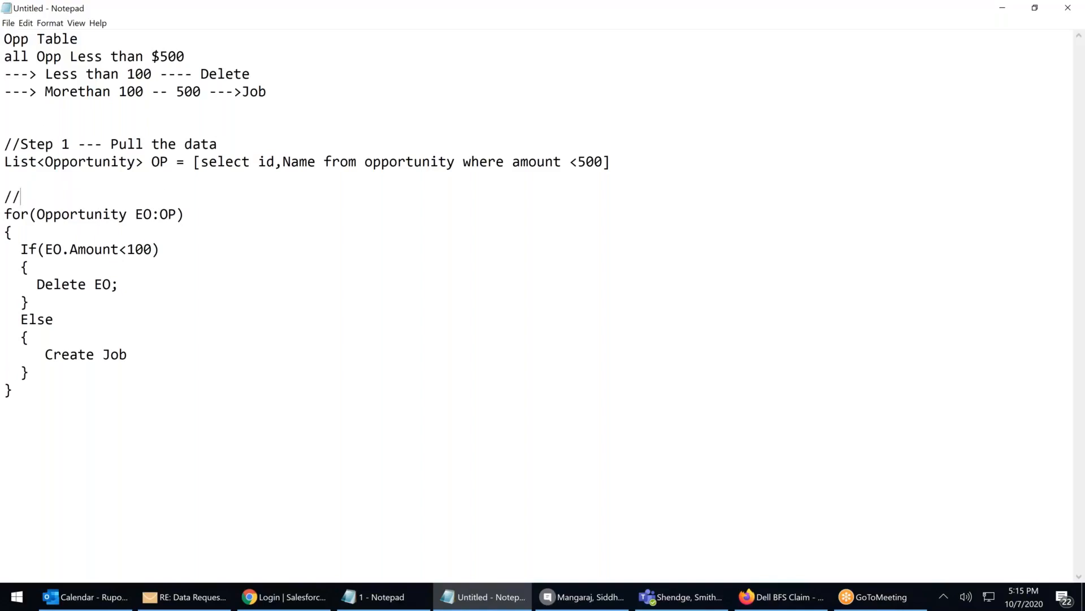
type("S")
key("BackSpace")
type("Stepr 2")
key("BackSpace")
key("BackSpace")
key("BackSpace")
type("t 2 -- Analyze ")
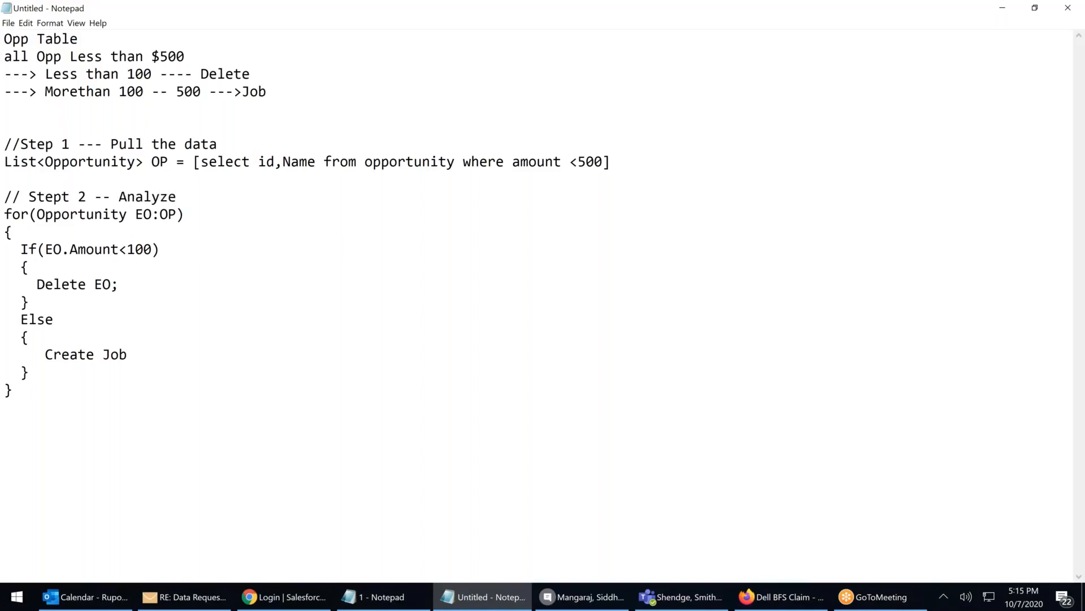
type("1")
key("BackSpace")
type("data 1 by 1")
Add the comment '// Check condition if less than 100' after the If(EO.Amount<100) line
left_click(161, 248)
type("// Check ")
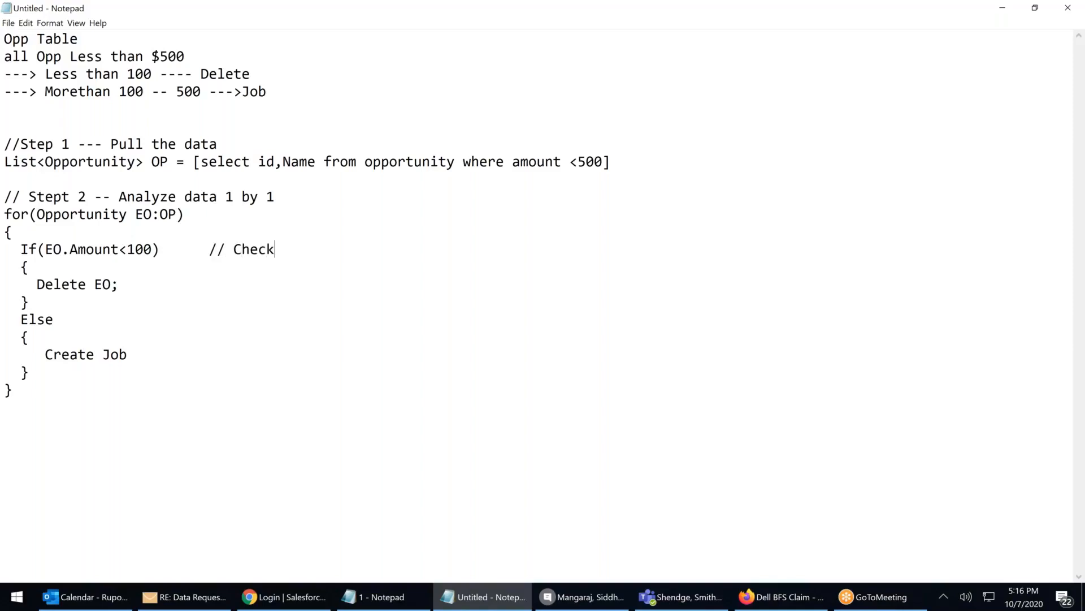
type("condion")
key("BackSpace")
key("BackSpace")
key("BackSpace")
key("BackSpace")
type("ition if less")
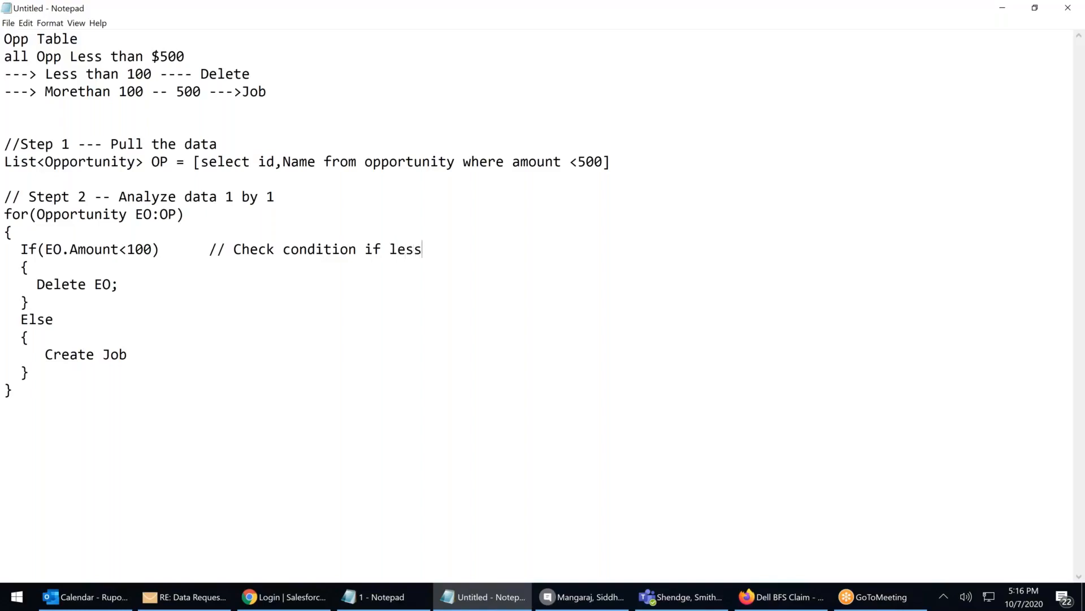
type(" than 100")
Add the comment '// Yes ---- Delete' after the Delete EO; line
left_click(165, 282)
key("BackSpace")
type("///")
key("BackSpace")
type("Yes ---- ")
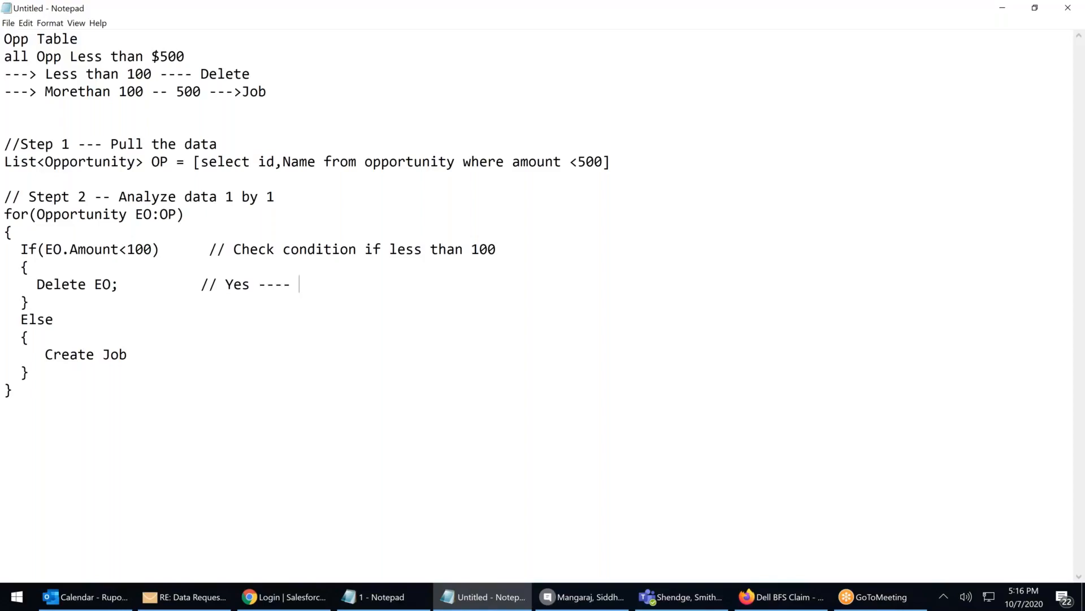
type("Delete")
Add the comment '// No --- Create Job' after the Create Job line
left_click(159, 351)
key("Tab")
key("Tab")
type("// No --- Ctea")
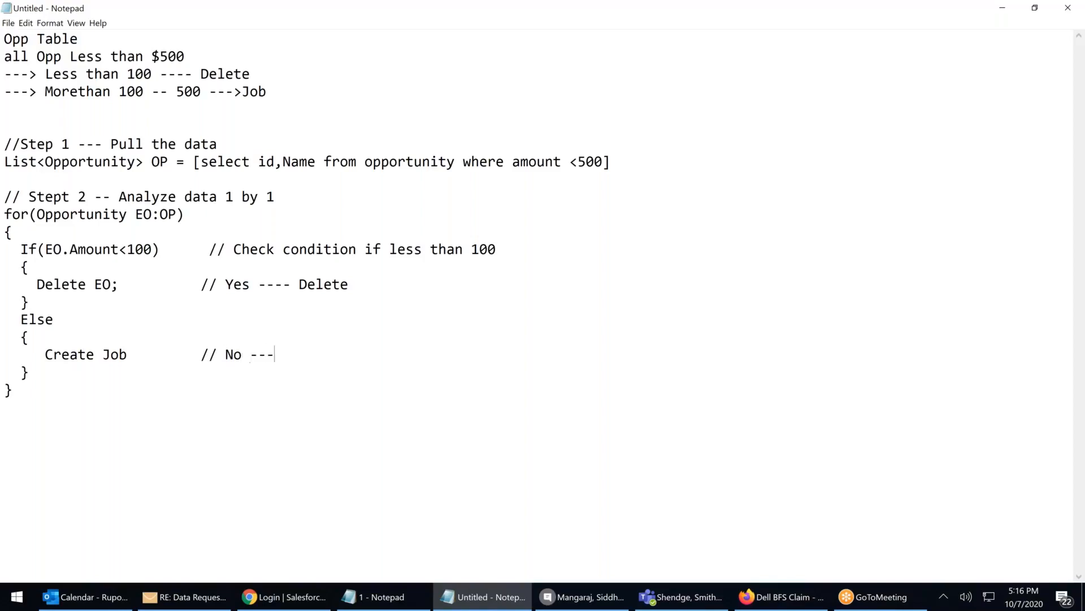
key("BackSpace")
key("BackSpace")
key("BackSpace")
type("reate Job")
Fix the 'Stept 2' typo so it reads 'Step 2'
left_click_drag(95, 194, 6, 191)
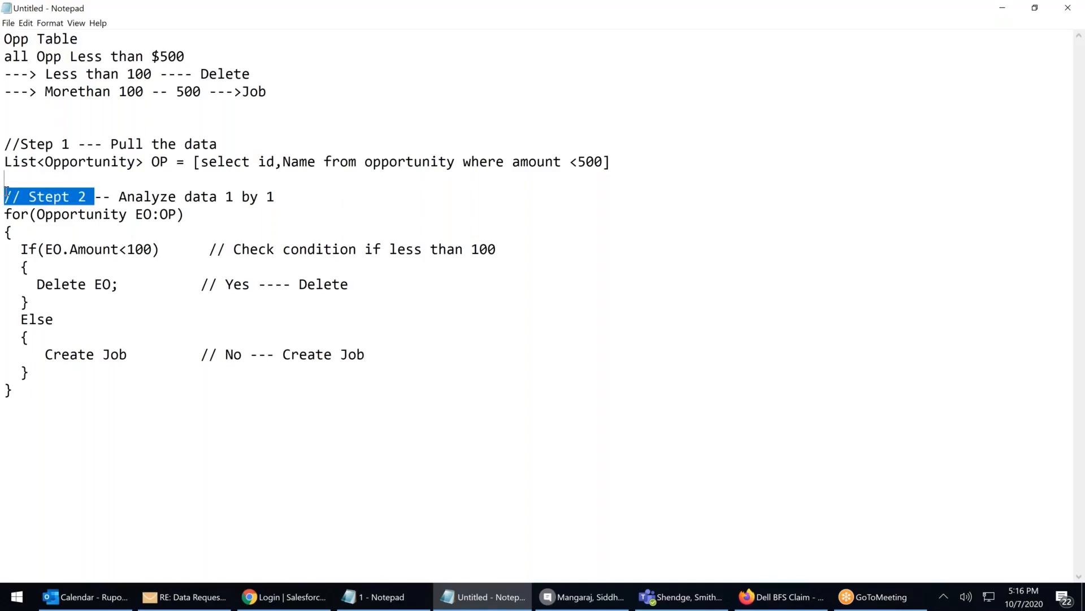
left_click(227, 246)
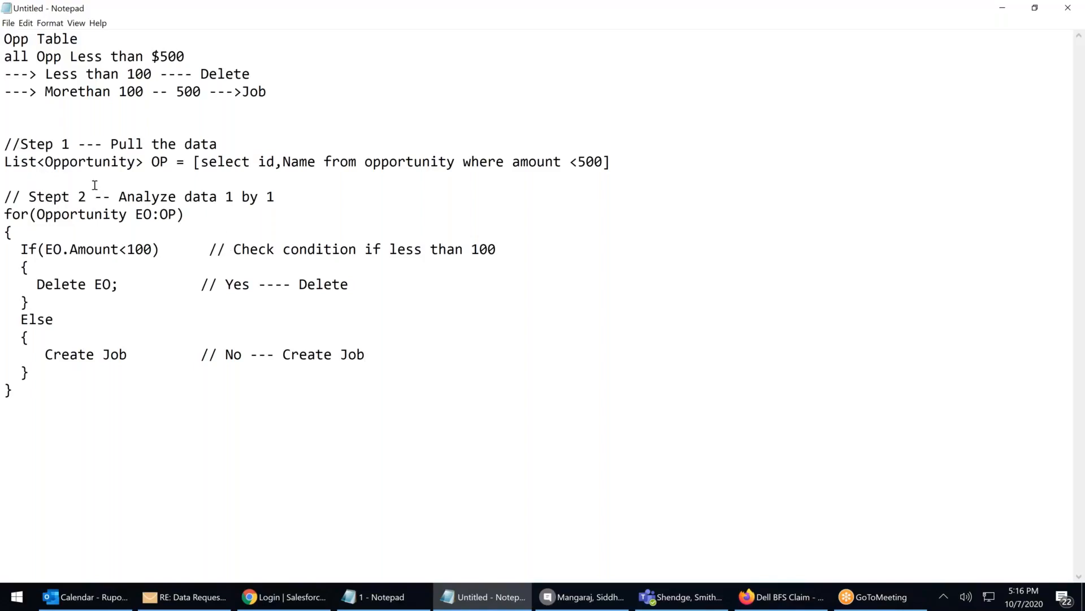
left_click_drag(86, 196, 28, 196)
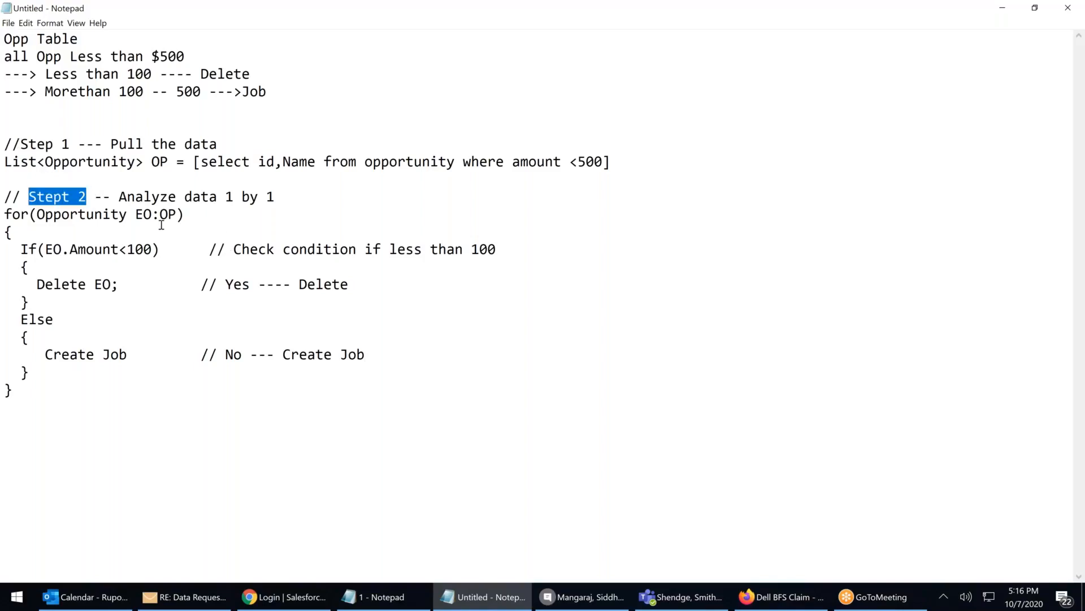
left_click(70, 198)
key("BackSpace")
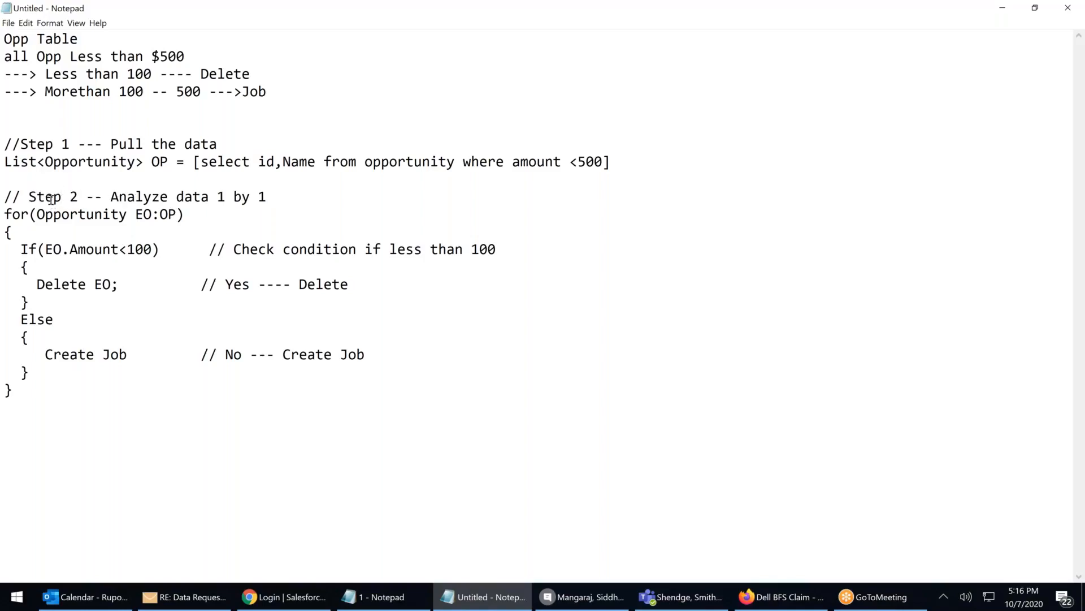
Copy 'Step' and number the If and Delete comments as Step3- and Step4-
double_click(39, 198)
left_click_drag(23, 198, 30, 199)
key("ctrl+c")
left_click(226, 250)
key("ctrl+v")
type("3-")
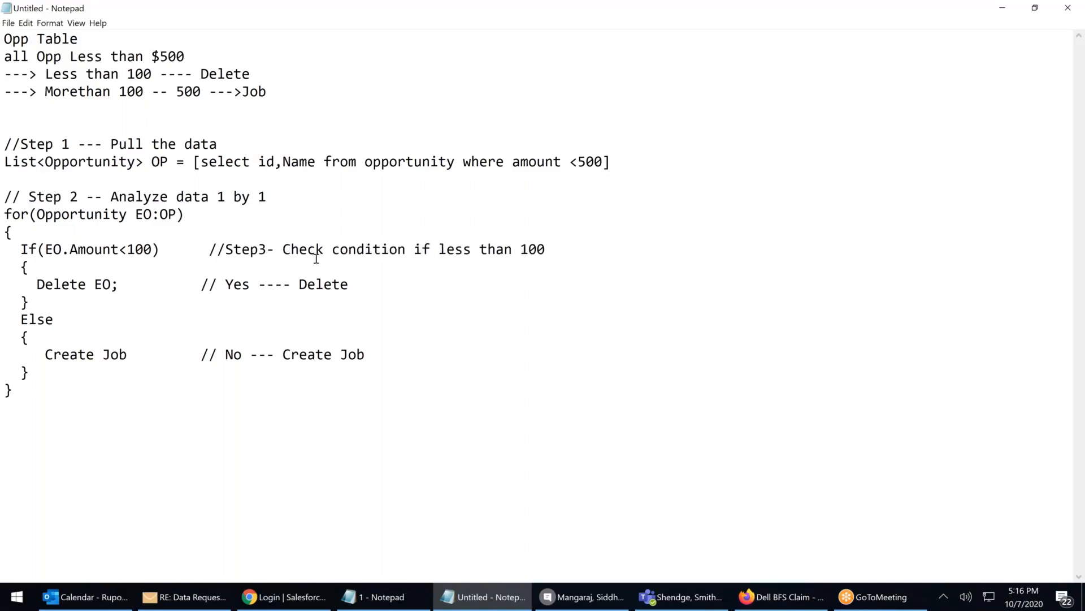
left_click(218, 284)
key("ctrl+v")
type("4-")
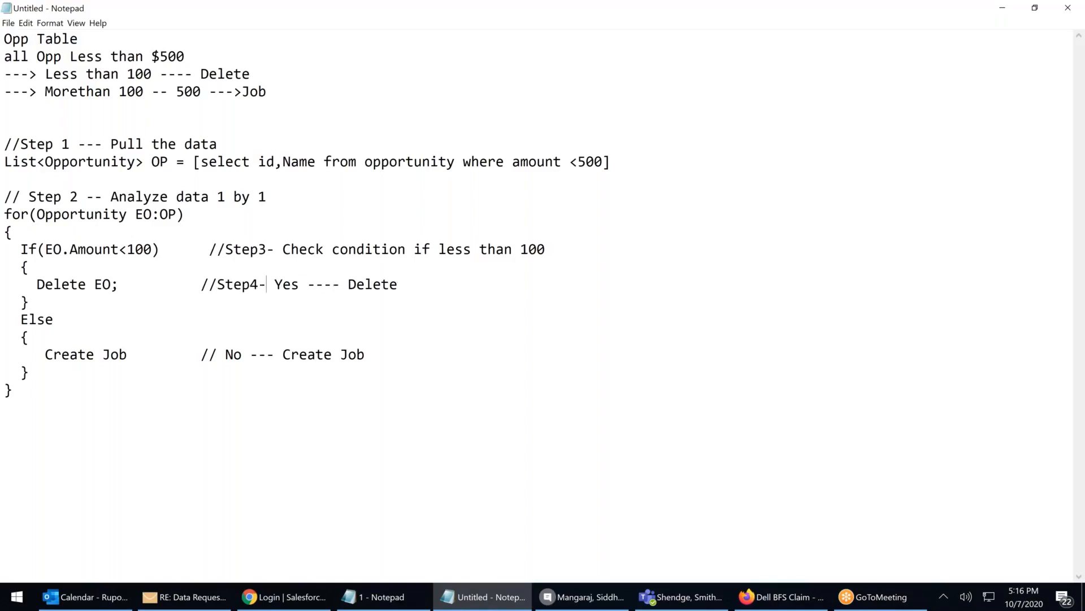
Number the Create Job comment as 'Step5 -' and adjust the dash spacing
left_click(220, 352)
type("Step")
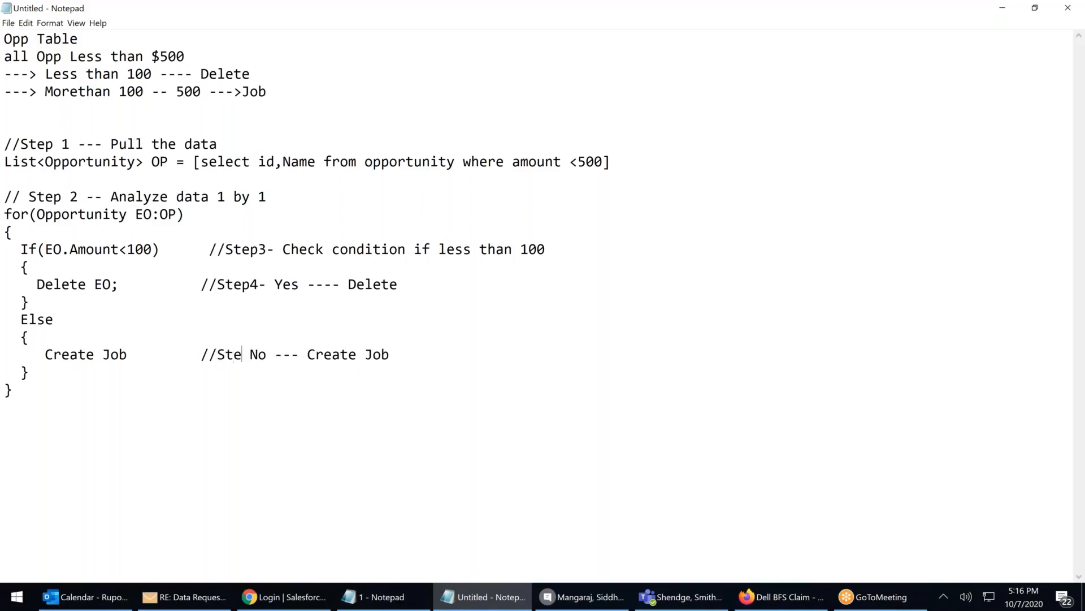
type("5 ")
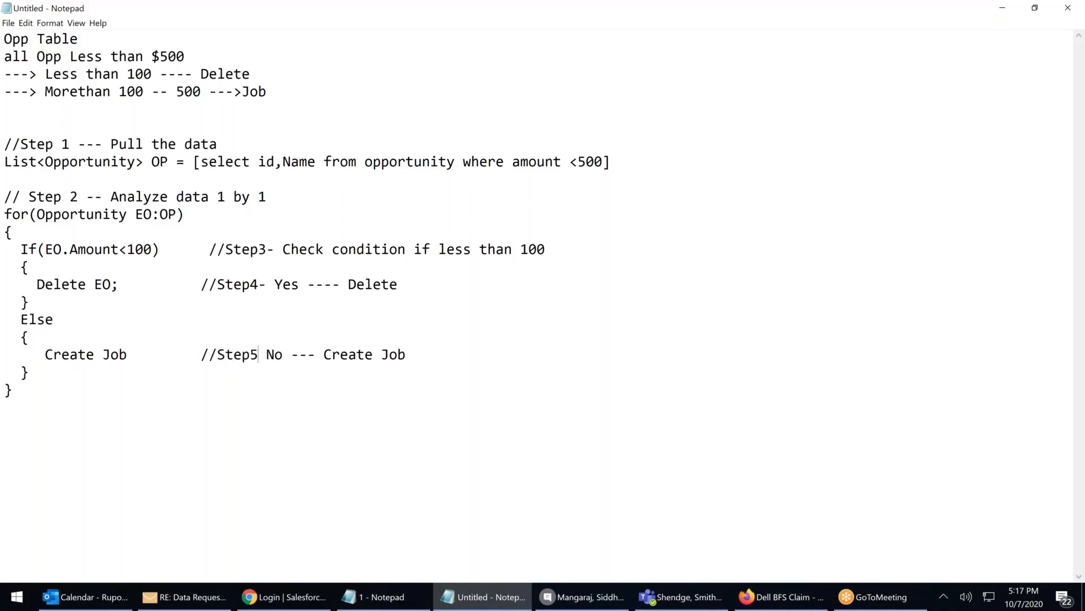
type("-")
key("Left")
left_click(260, 285)
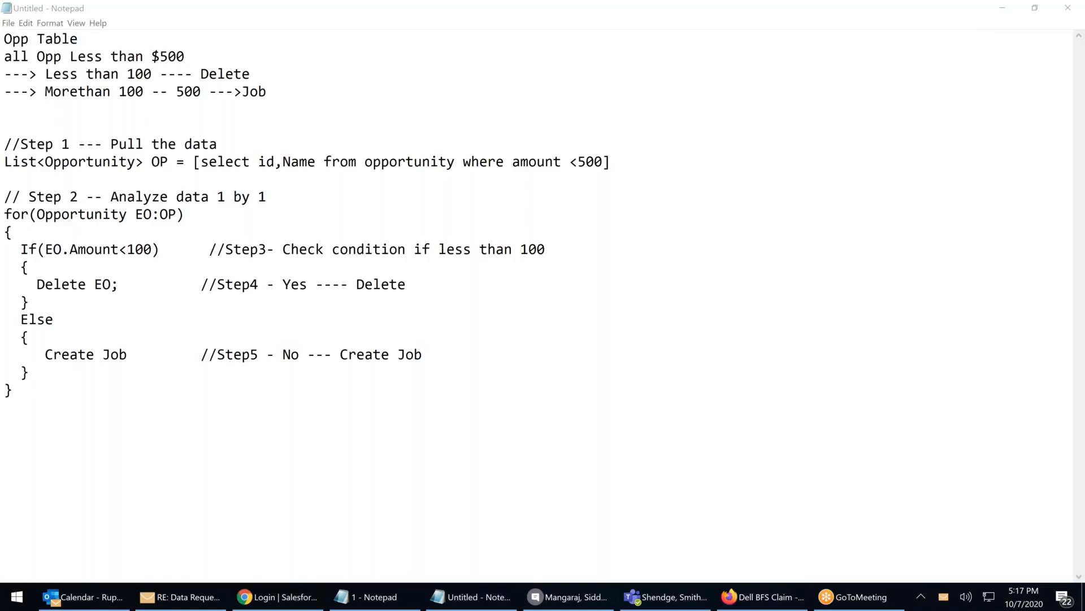
left_click_drag(37, 144, 242, 392)
left_click(187, 444)
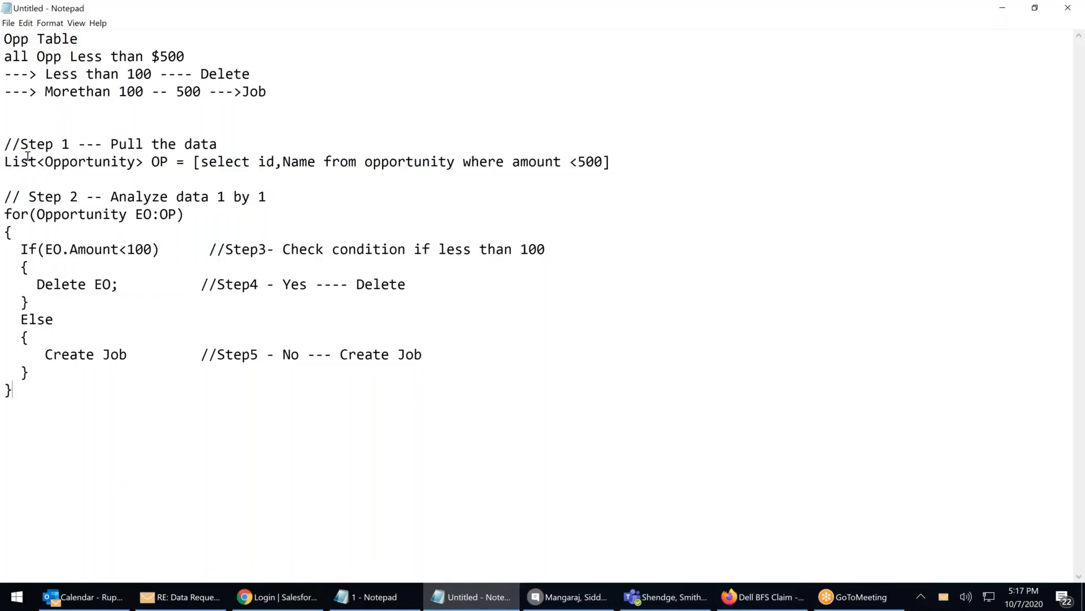
left_click_drag(13, 162, 683, 172)
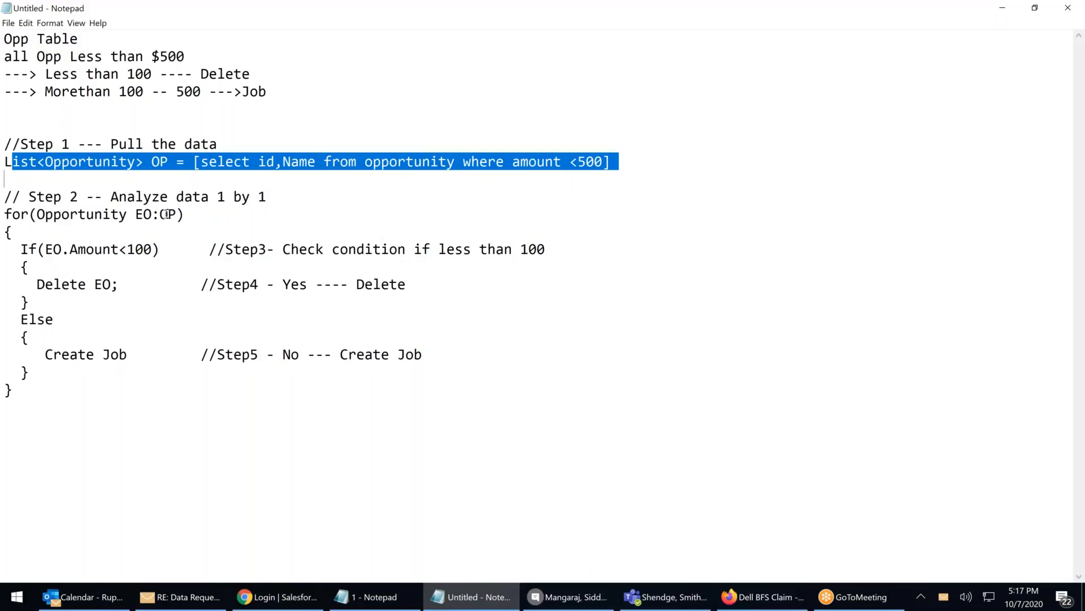
left_click(143, 214)
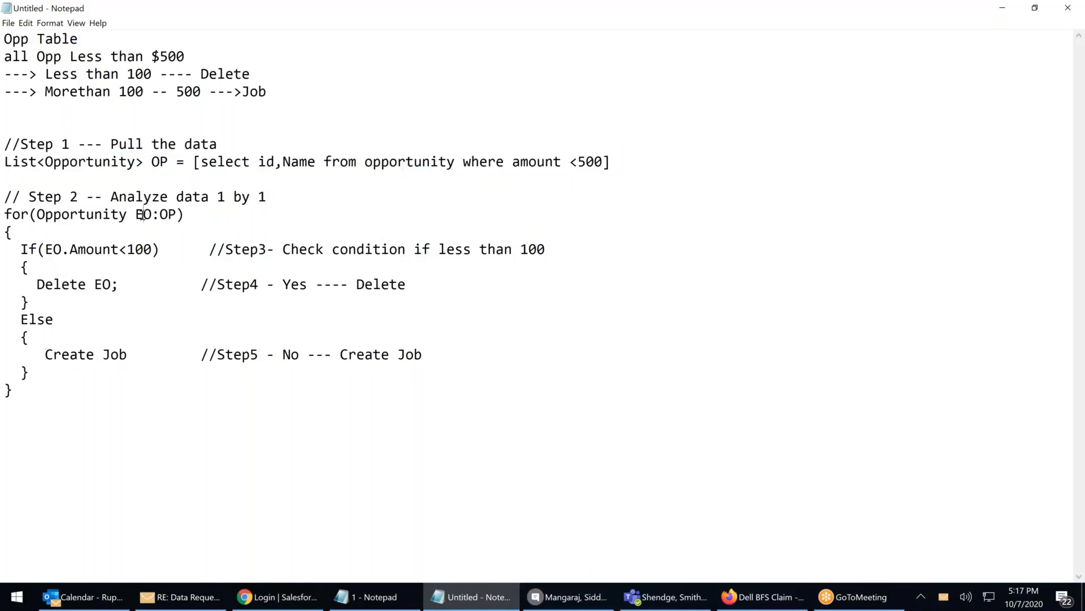
left_click(6, 213)
left_click(171, 215, "shift")
left_click_drag(299, 249, 520, 261)
left_click(348, 282)
left_click(417, 374)
Log in to Salesforce with the saved username and the account password
left_click(292, 600)
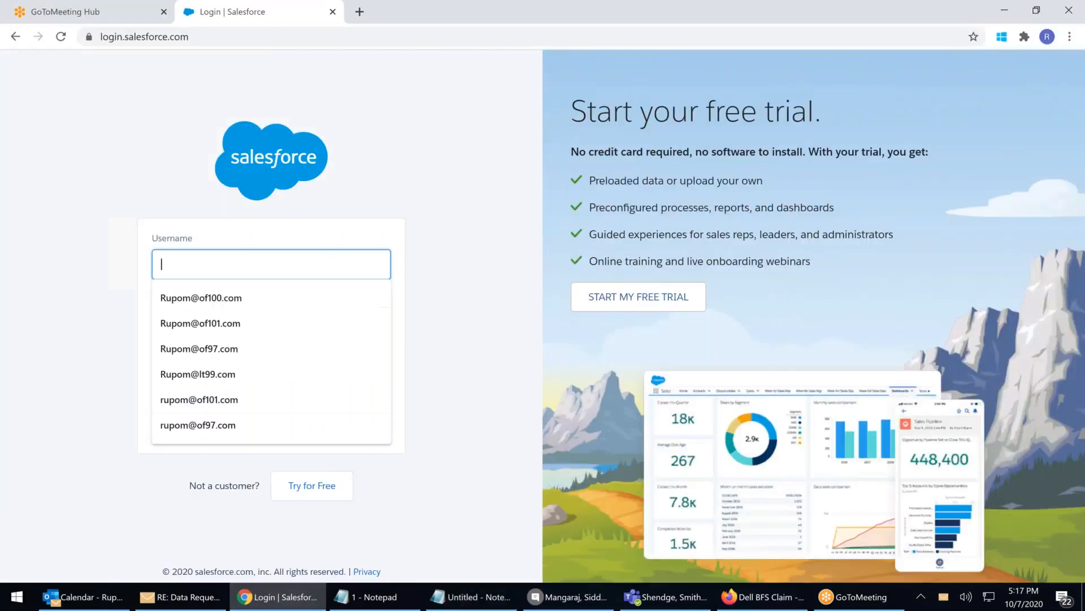
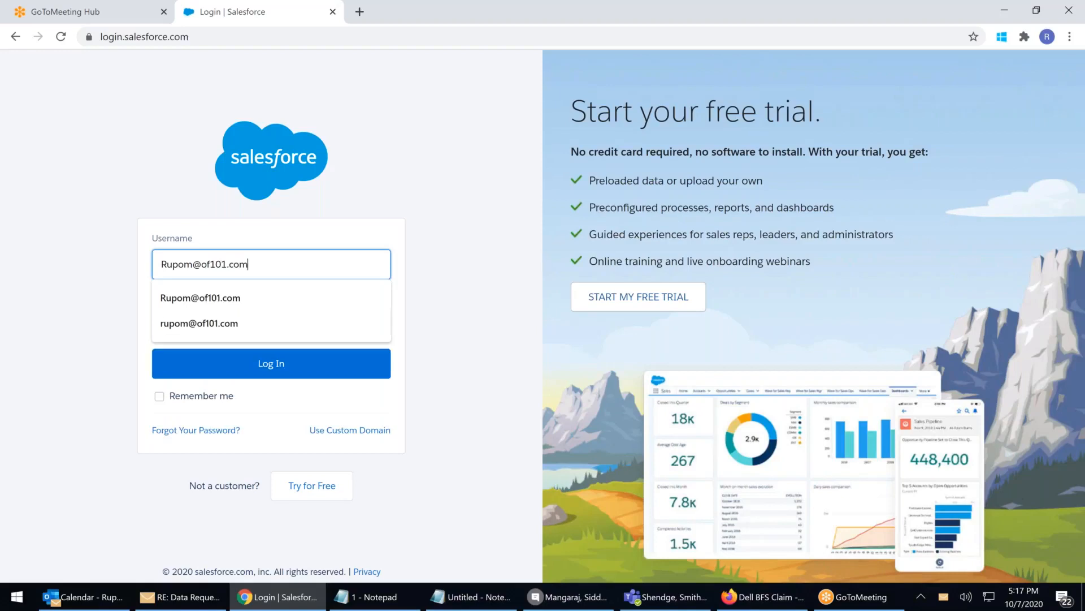
key("Tab")
type("*")
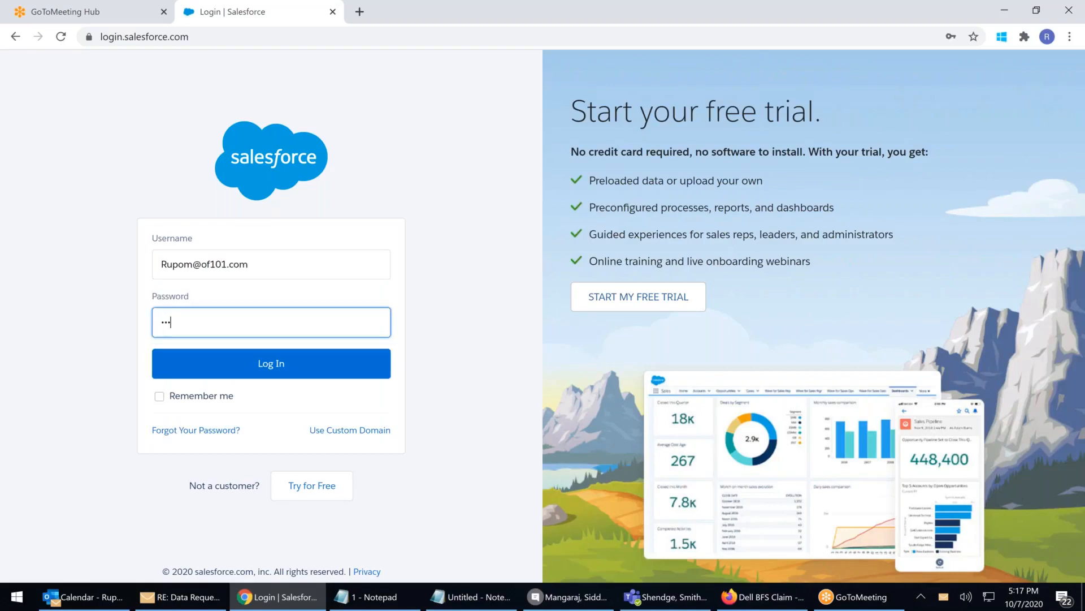
type("*******")
key("Return")
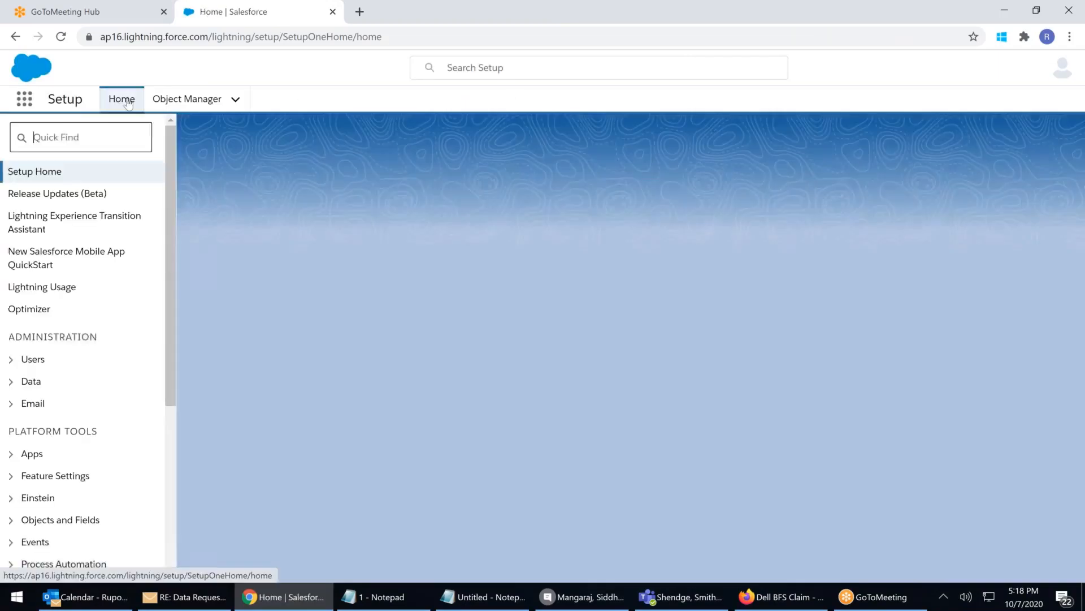
Open Setup Home in a new browser tab
right_click(142, 103)
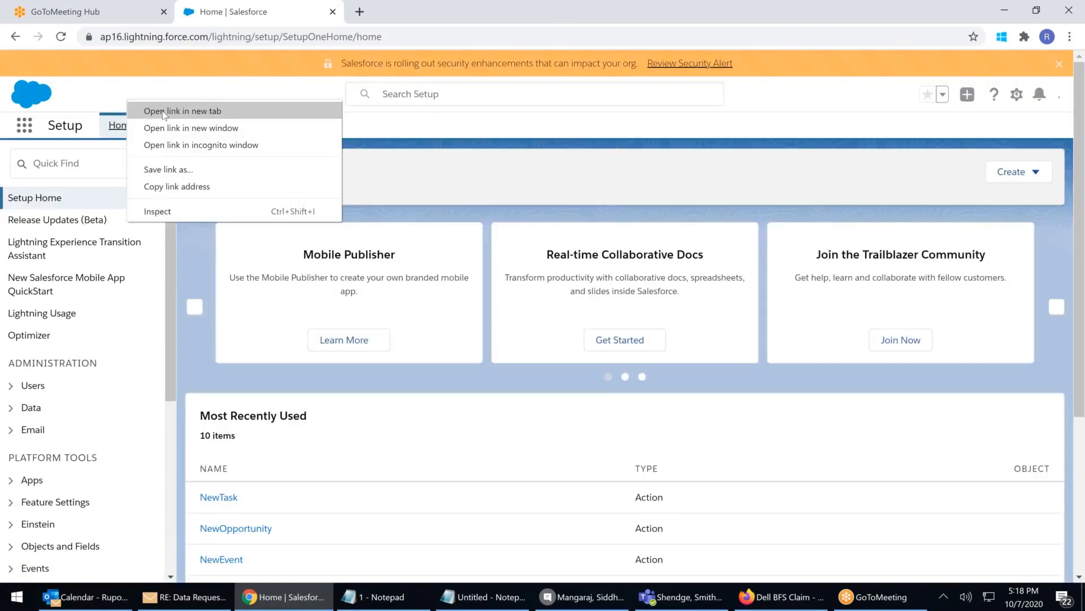
left_click(169, 111)
left_click(407, 11)
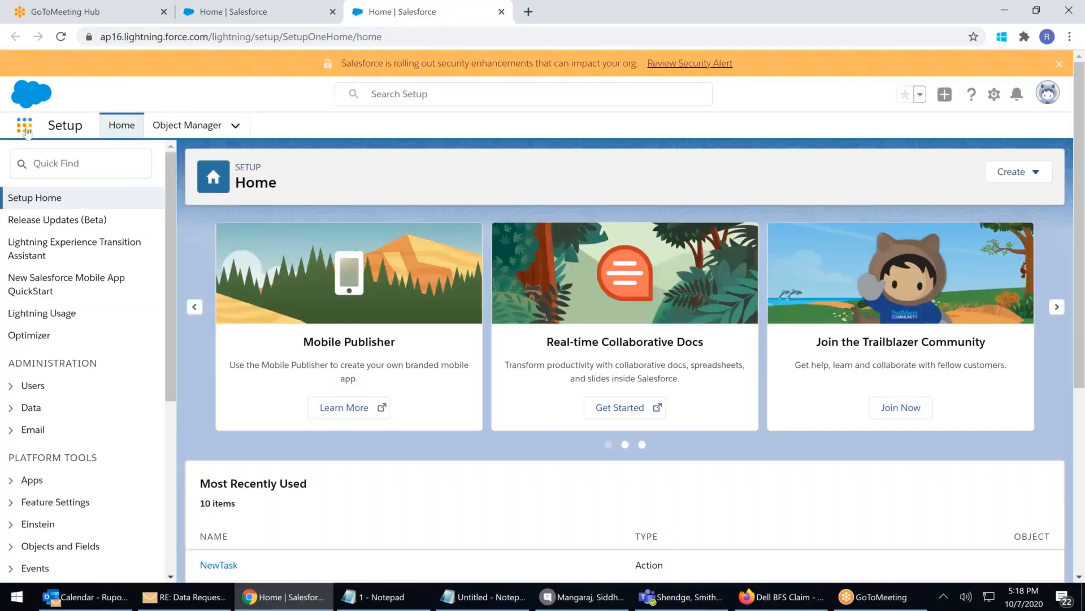
Switch to the Sales app via App Launcher and open the Opportunities list
left_click(24, 126)
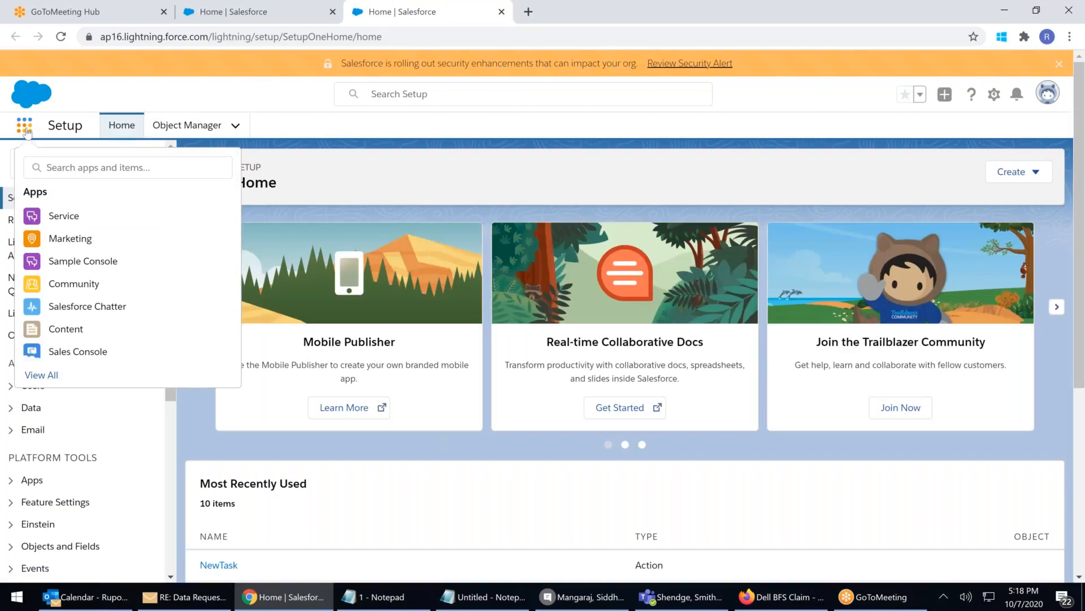
left_click(41, 375)
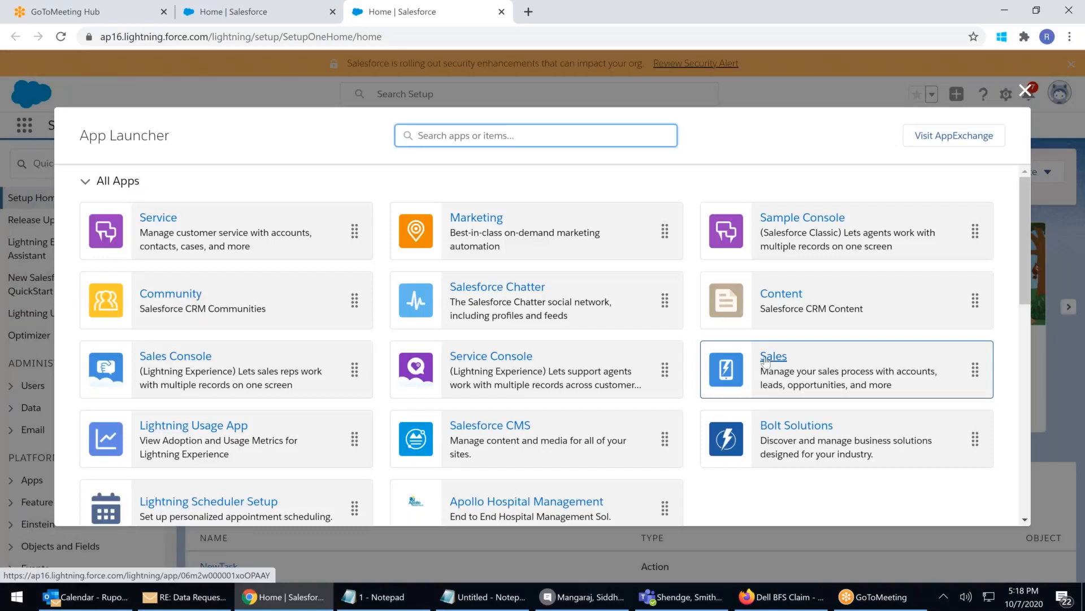
left_click(766, 362)
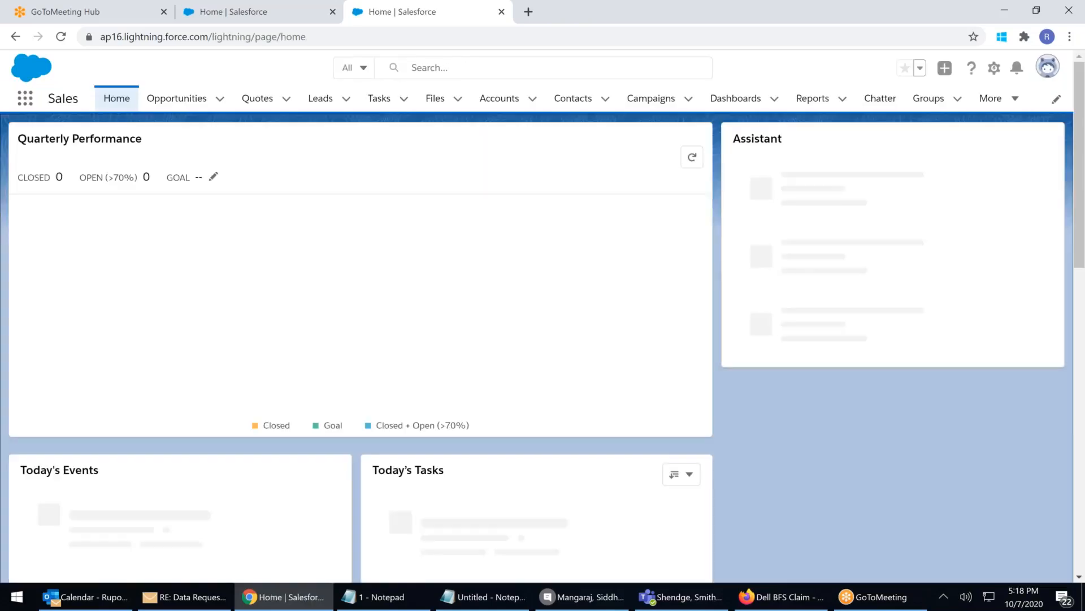
left_click(193, 99)
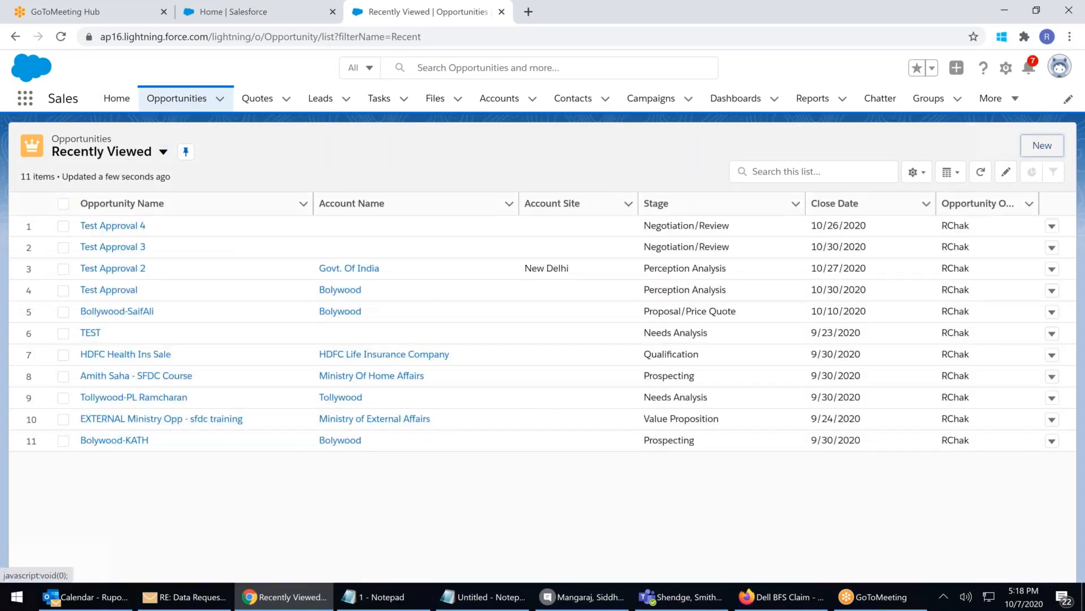
Create opportunity A: USD, amount 21, close date 10/14/2020, stage Needs Analysis, then Save & New
left_click(1042, 145)
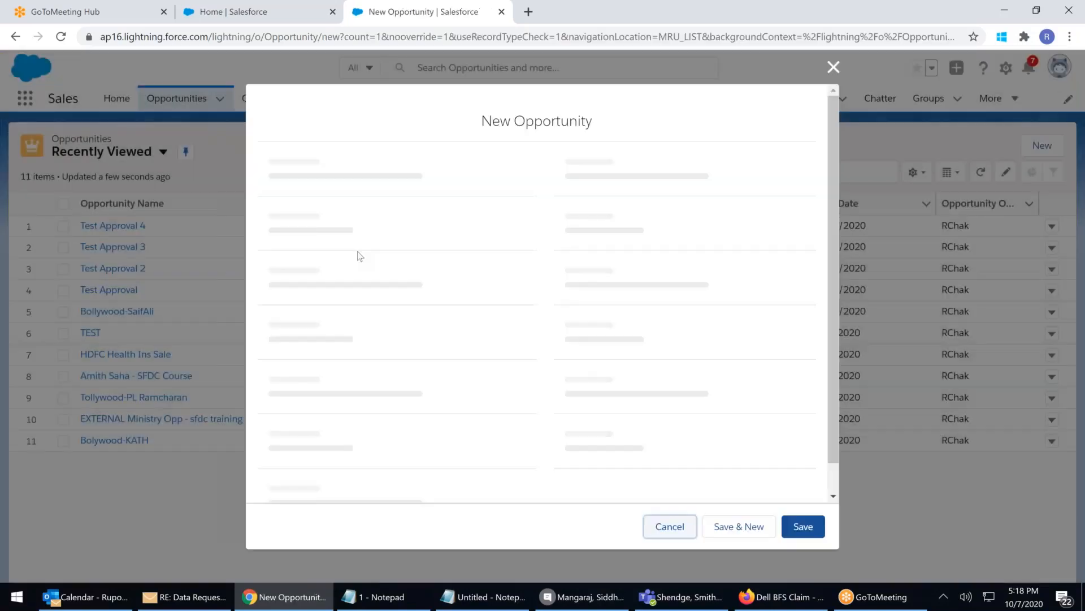
type("A")
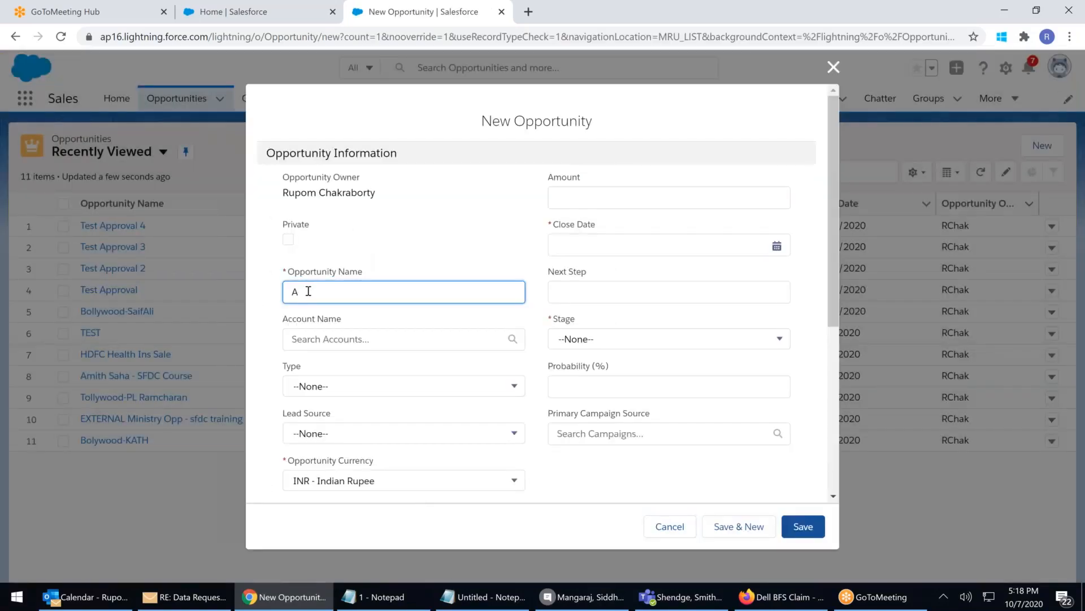
left_click(315, 480)
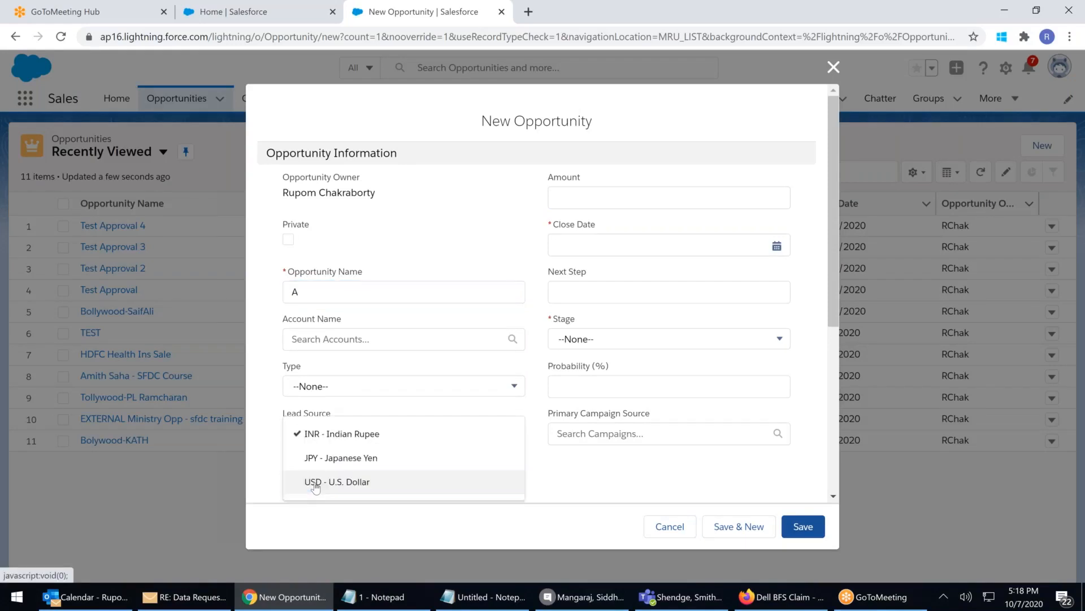
left_click(342, 486)
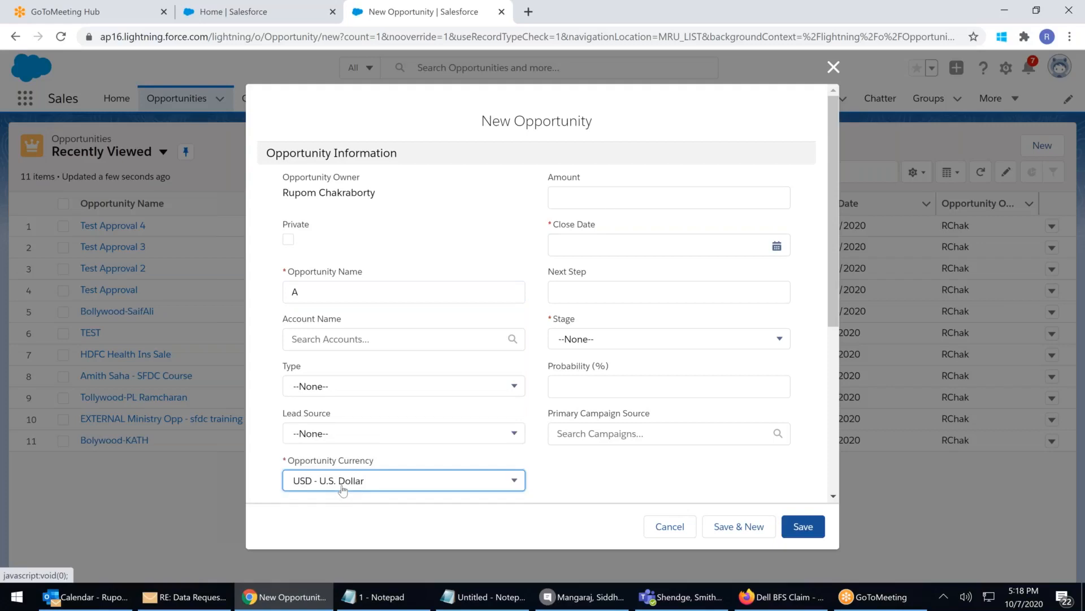
left_click(593, 200)
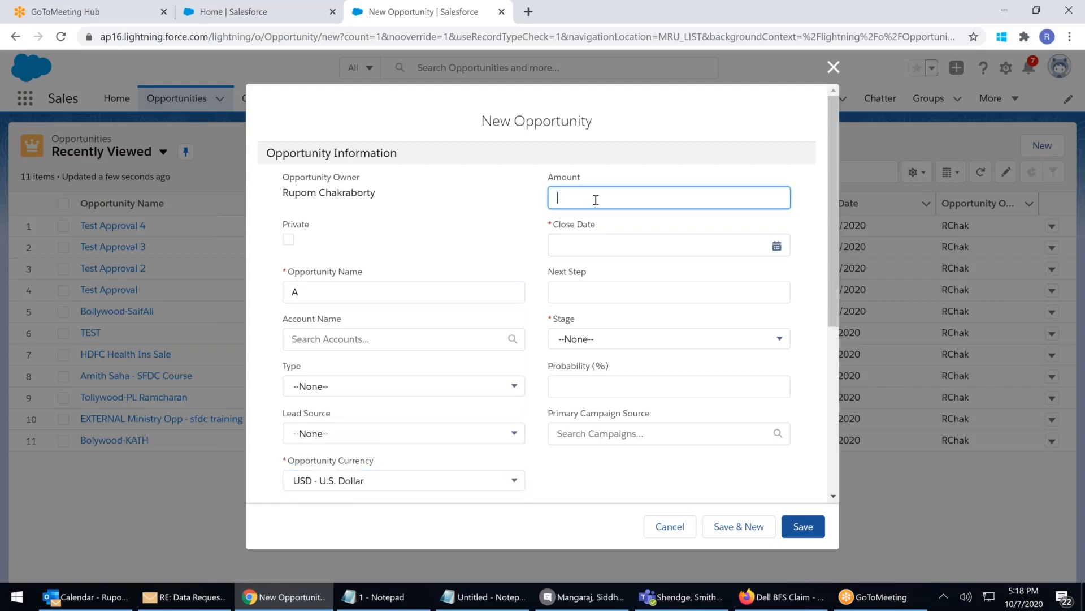
type("21")
left_click(565, 248)
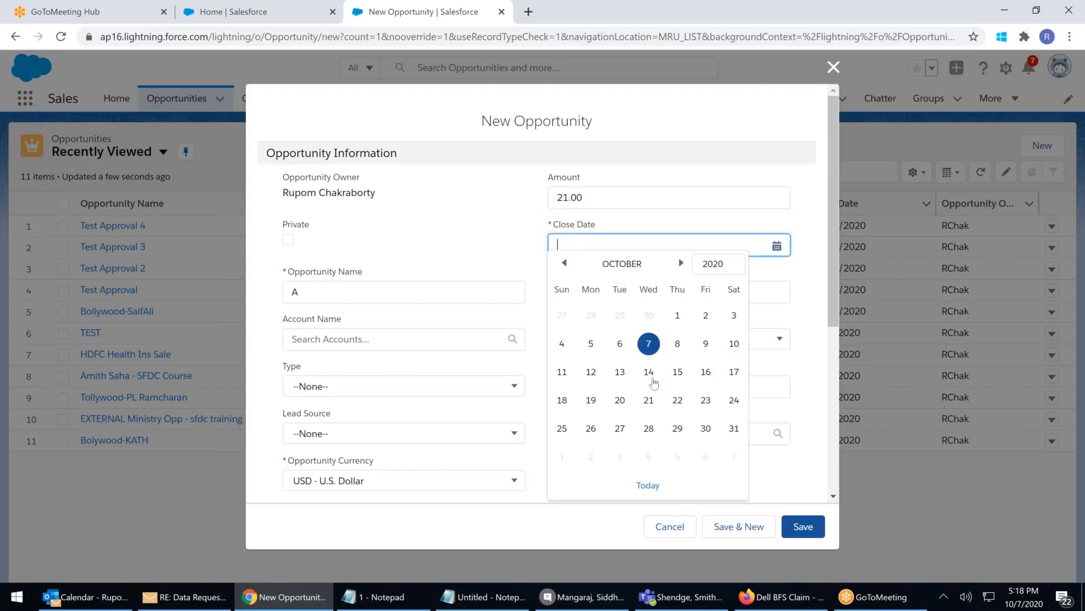
left_click(650, 376)
left_click(588, 342)
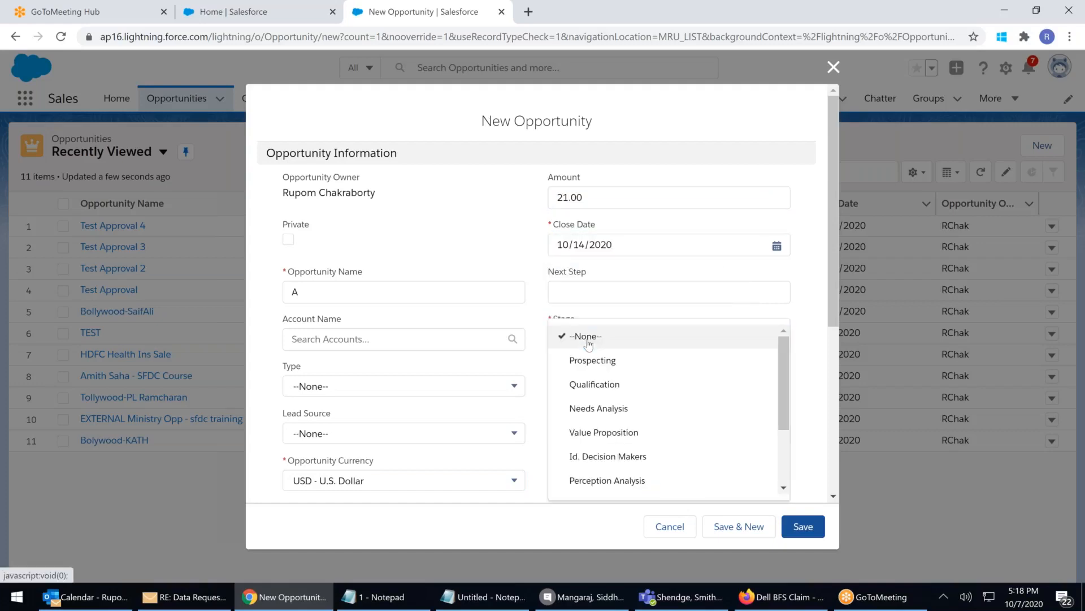
left_click(589, 411)
left_click(746, 529)
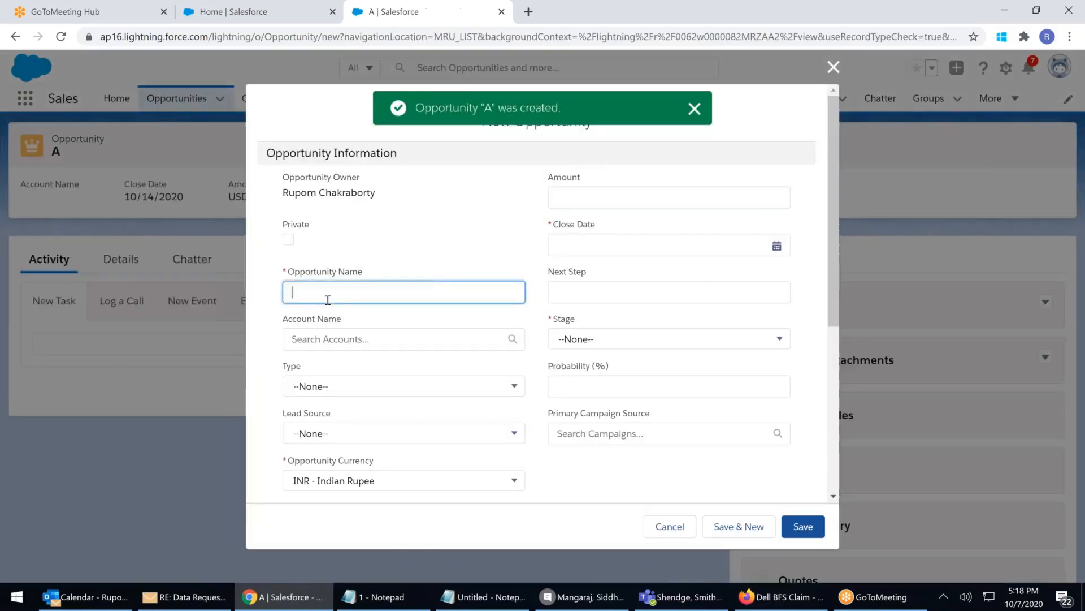
Create opportunity B: amount 87, close 10/30/2020, stage Id. Decision Makers, USD, then Save & New
type("B")
left_click(669, 197)
type("87")
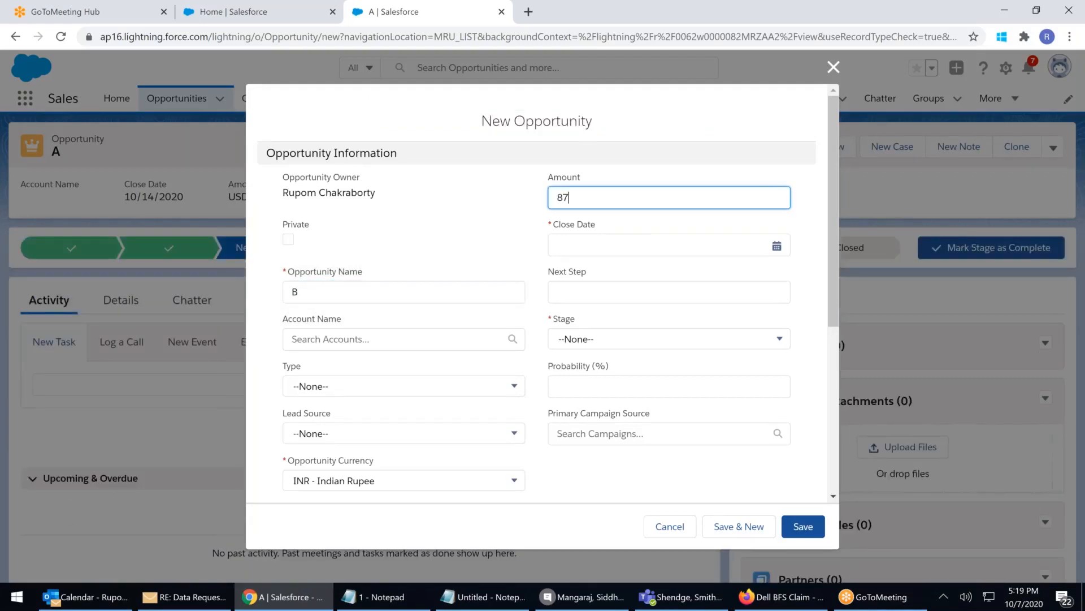
left_click(572, 248)
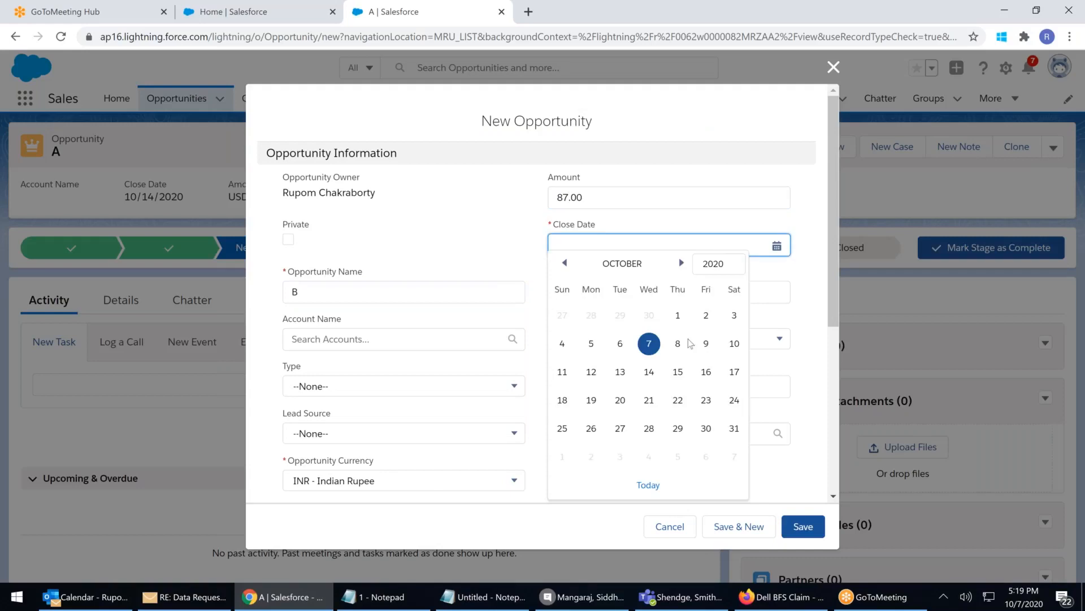
left_click(696, 428)
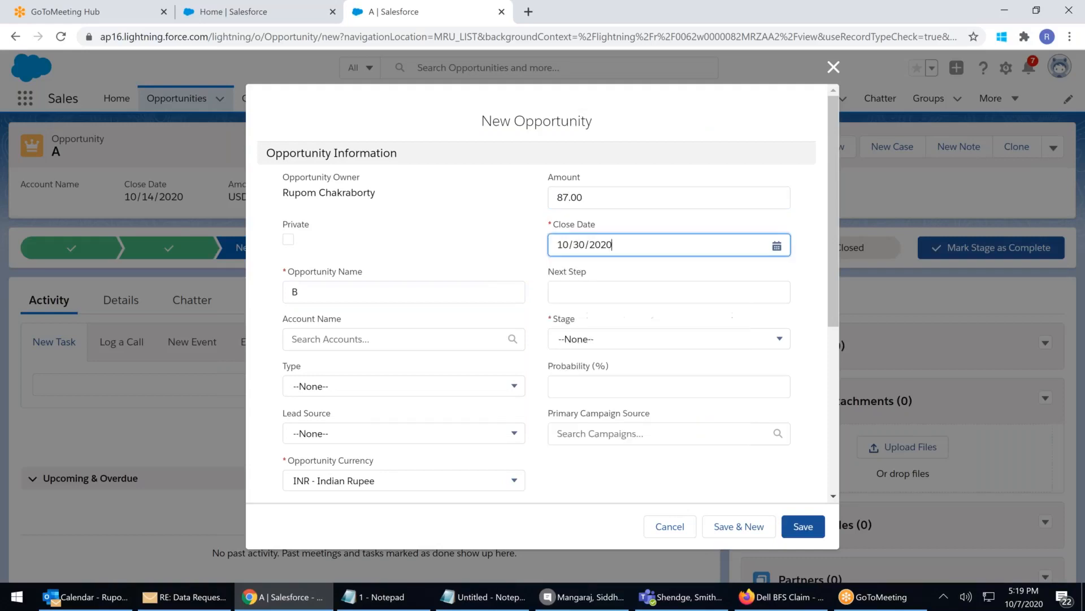
left_click(582, 341)
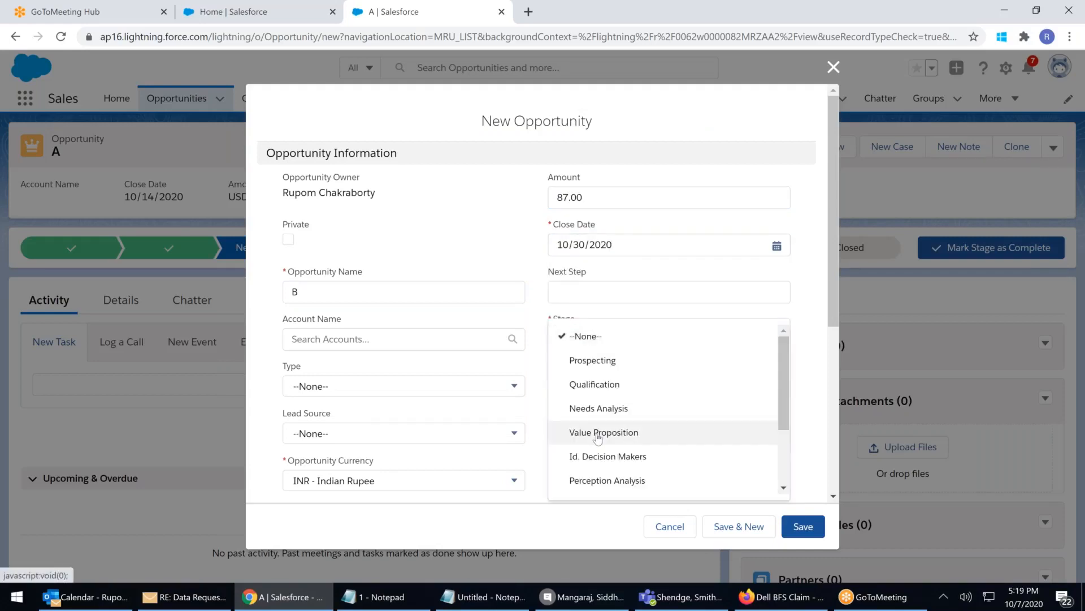
left_click(598, 456)
left_click(442, 480)
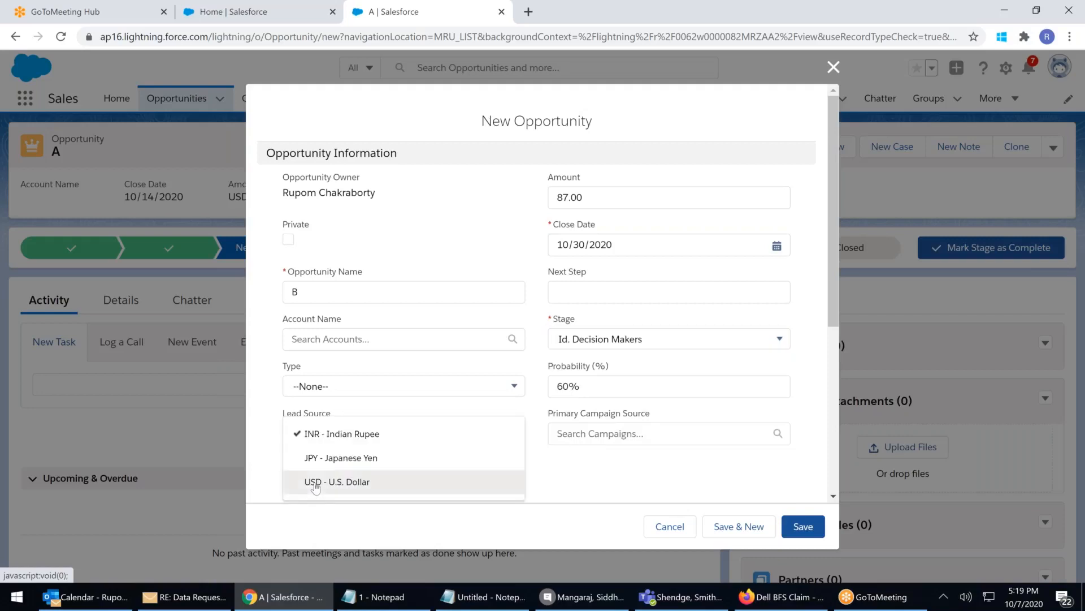
left_click(389, 483)
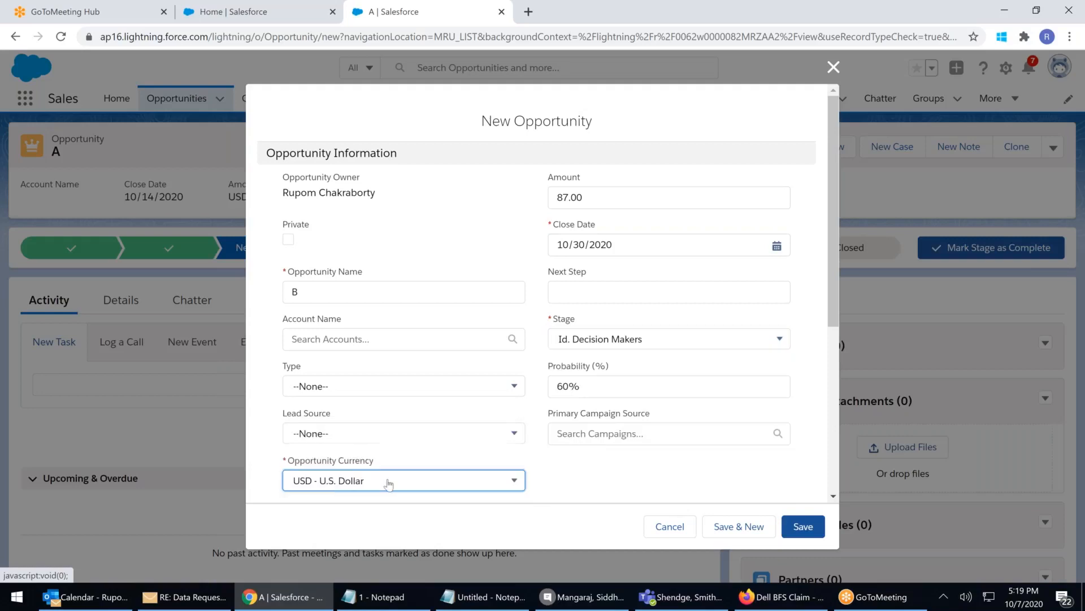
left_click(748, 528)
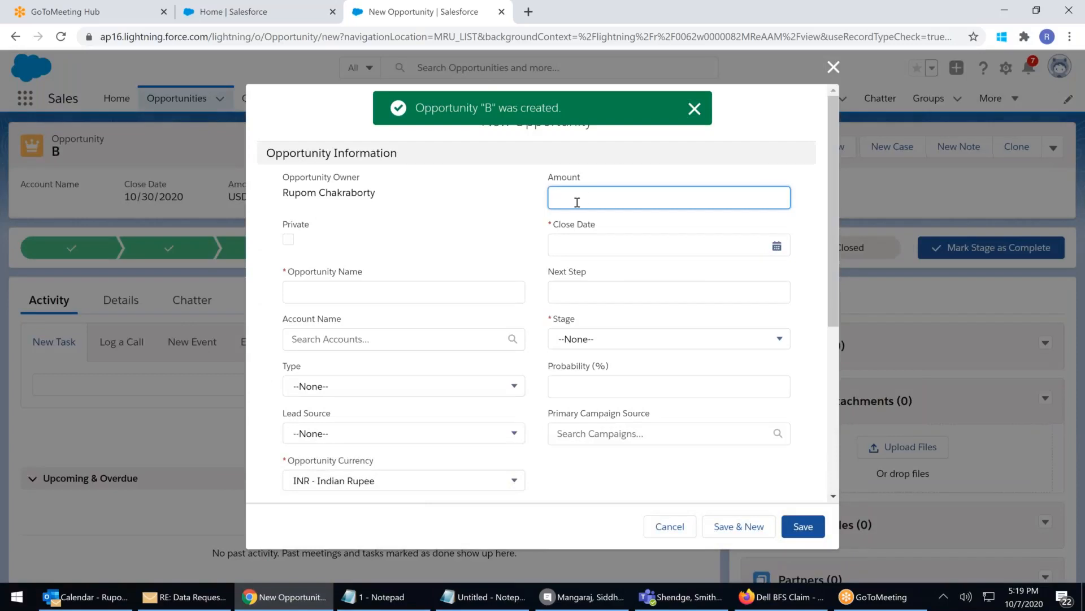
Create opportunity C: amount 50, close 10/19/2020, stage Qualification, USD, and save it
type("50")
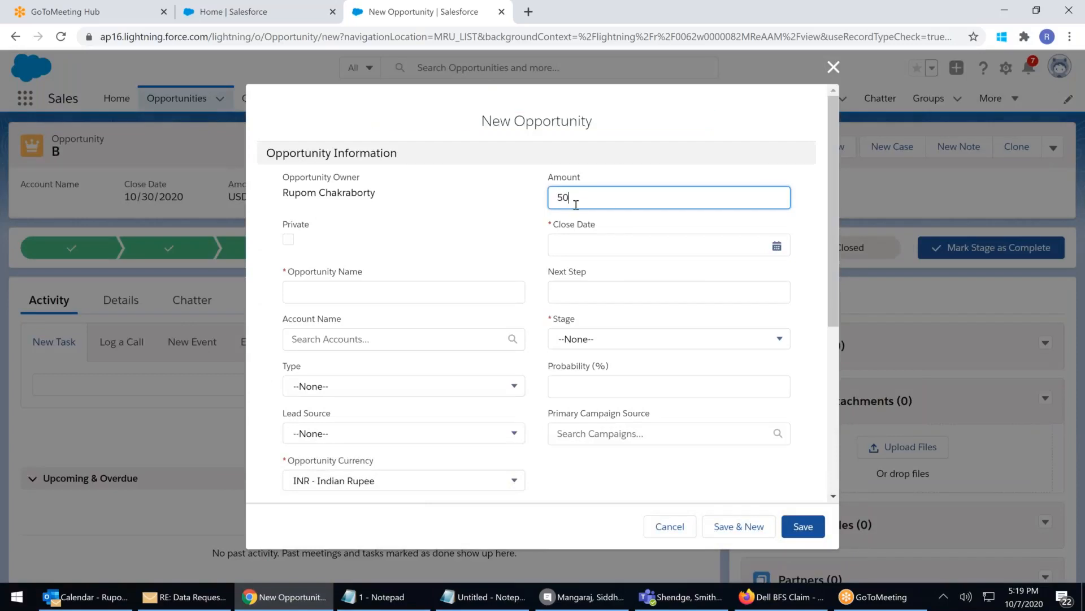
key("Tab")
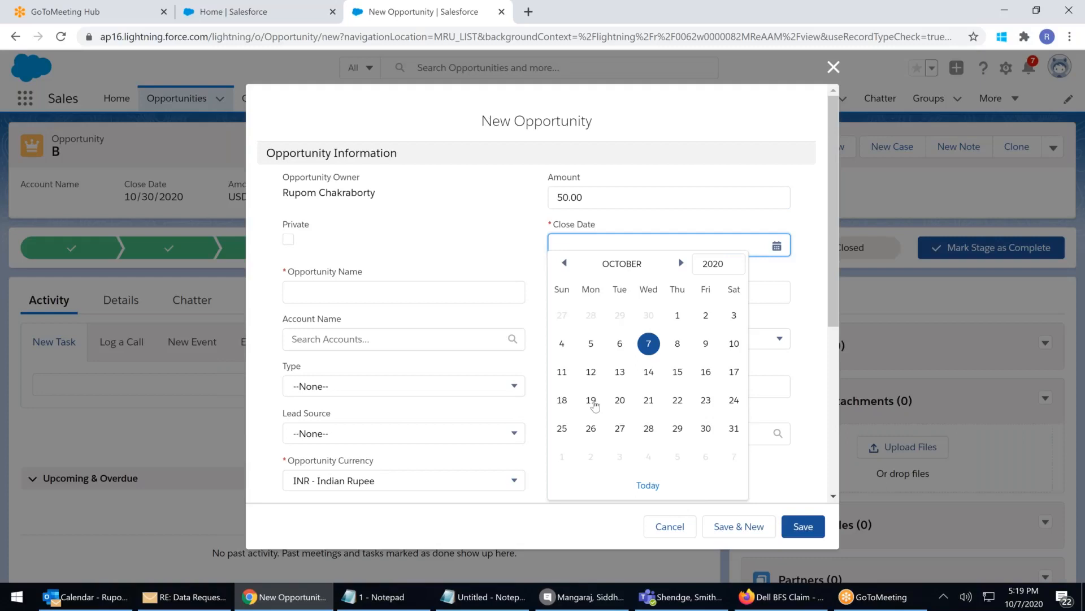
left_click(591, 402)
left_click(609, 341)
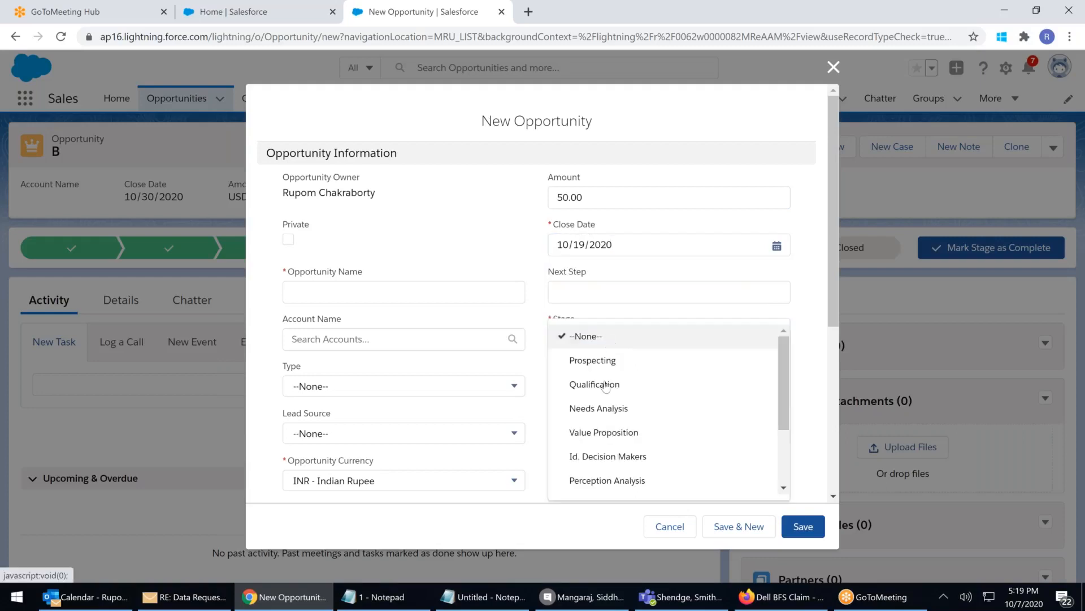
left_click(587, 383)
left_click(336, 486)
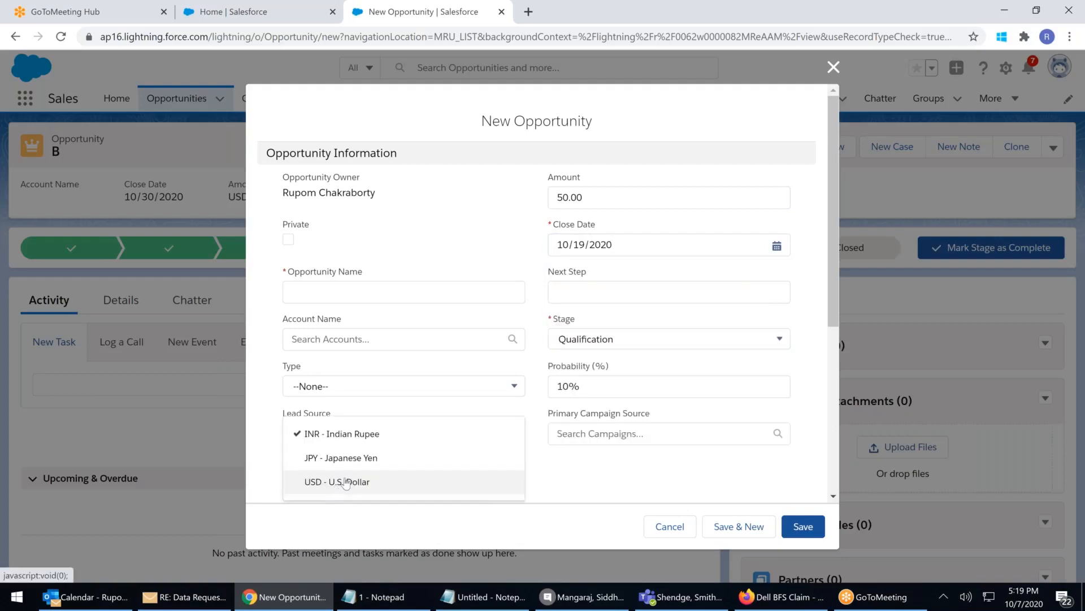
left_click(337, 481)
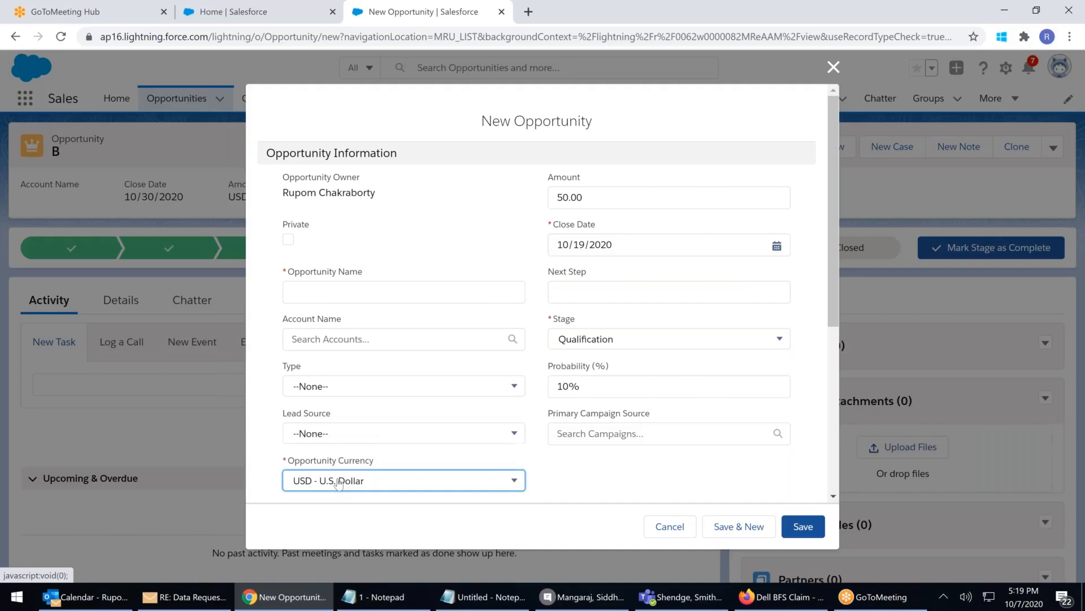
left_click(806, 529)
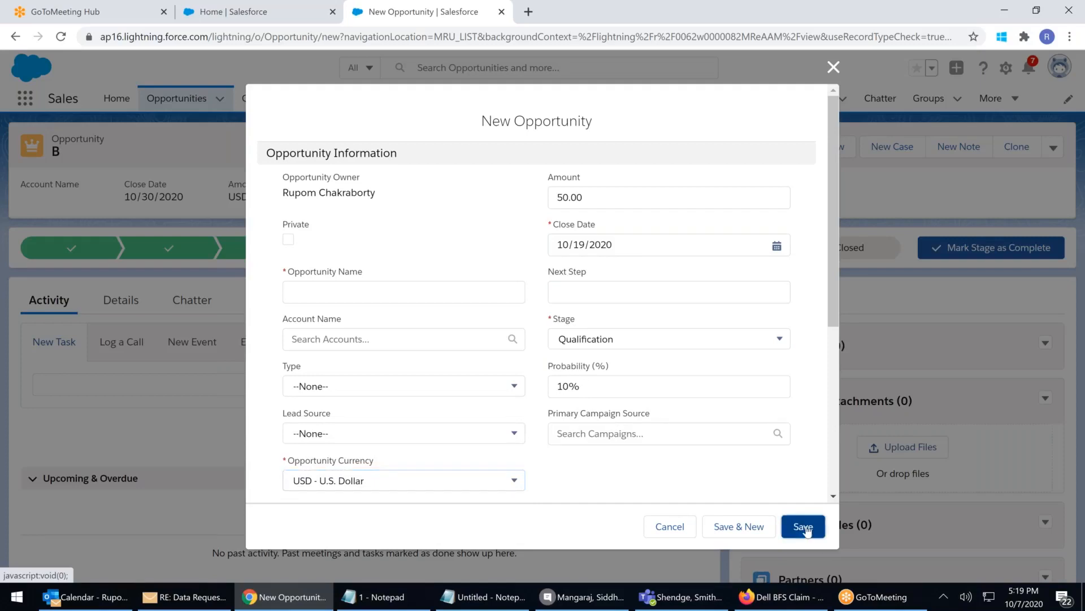
left_click(307, 366)
type("C")
left_click(803, 527)
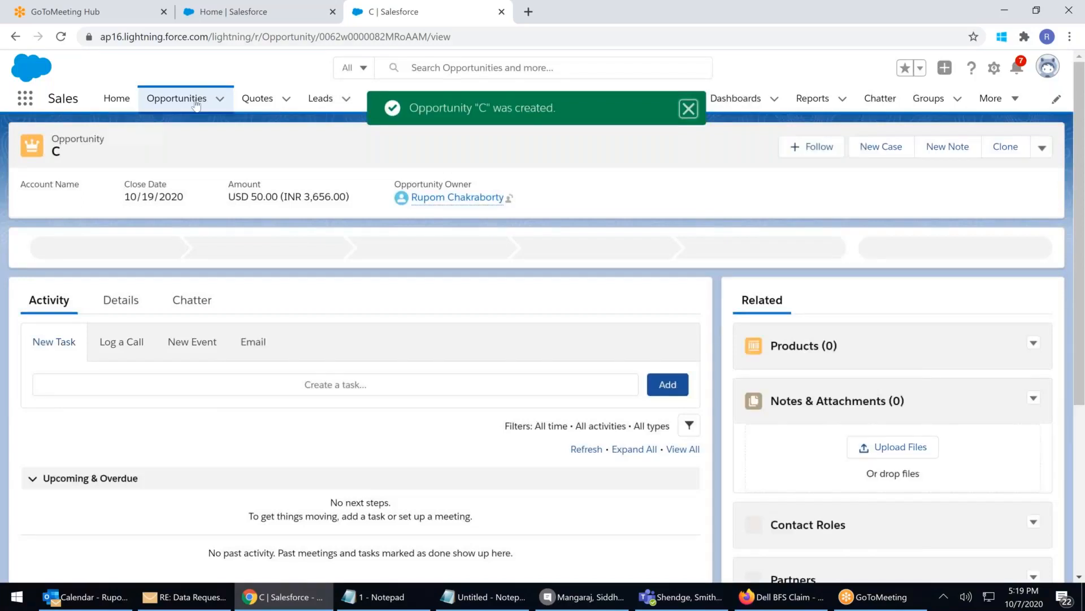
Return to the Opportunities list and start a new opportunity
left_click(196, 104)
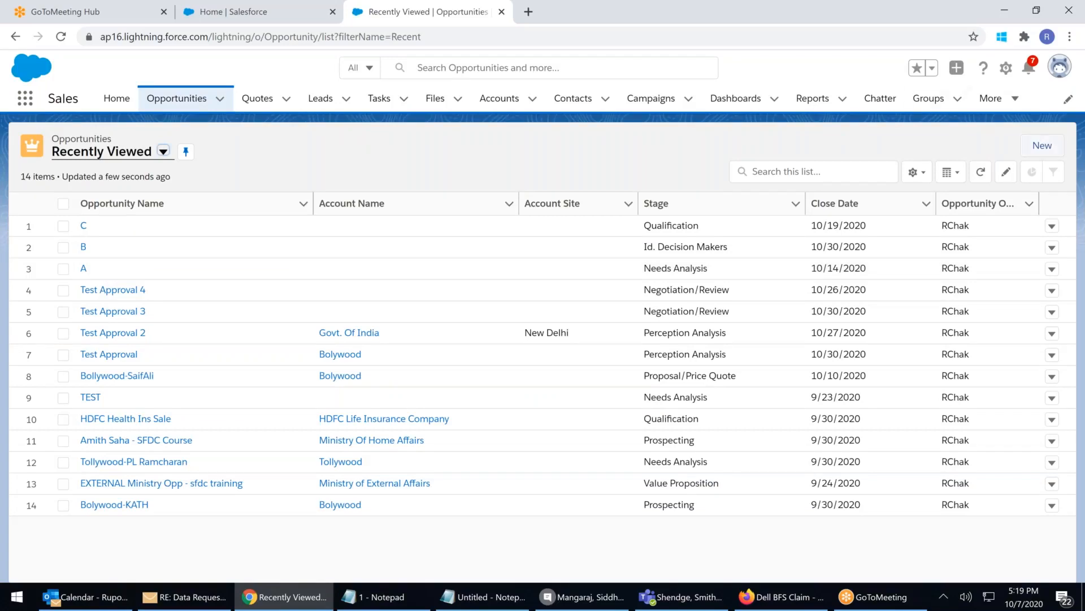
left_click(1042, 145)
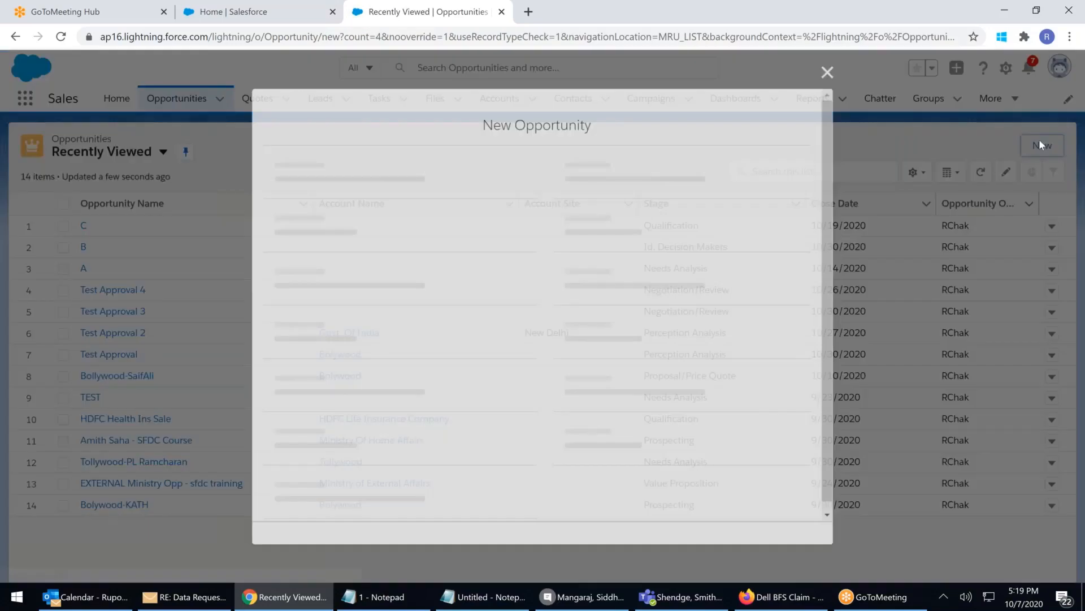
Create opportunity X: amount 325, close 10/20/2020, stage Needs Analysis, USD, then Save & New
left_click(303, 291)
type("X")
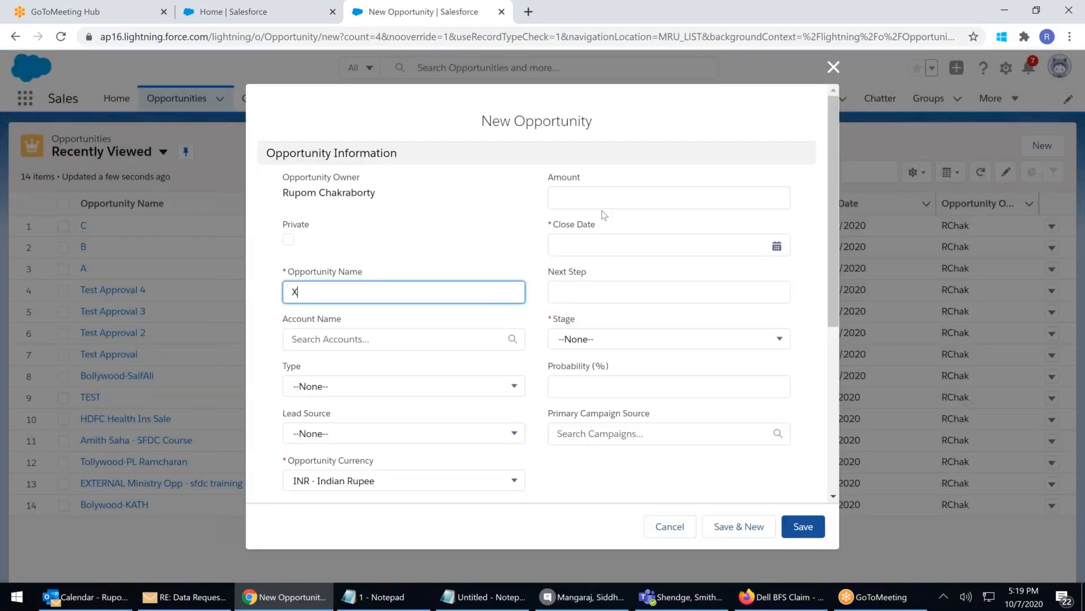
left_click(585, 198)
type("325")
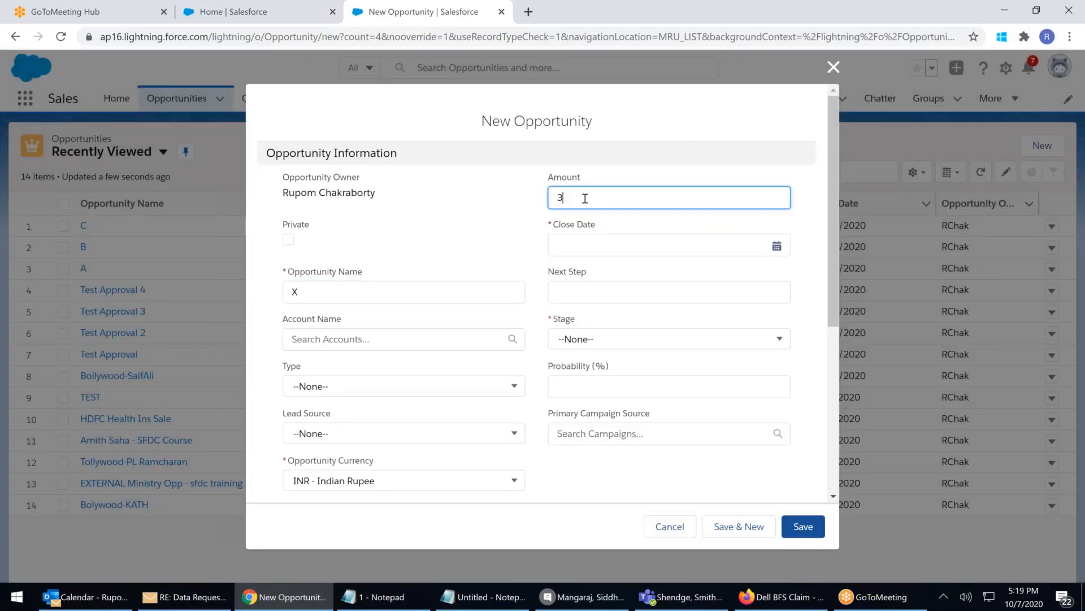
left_click(576, 246)
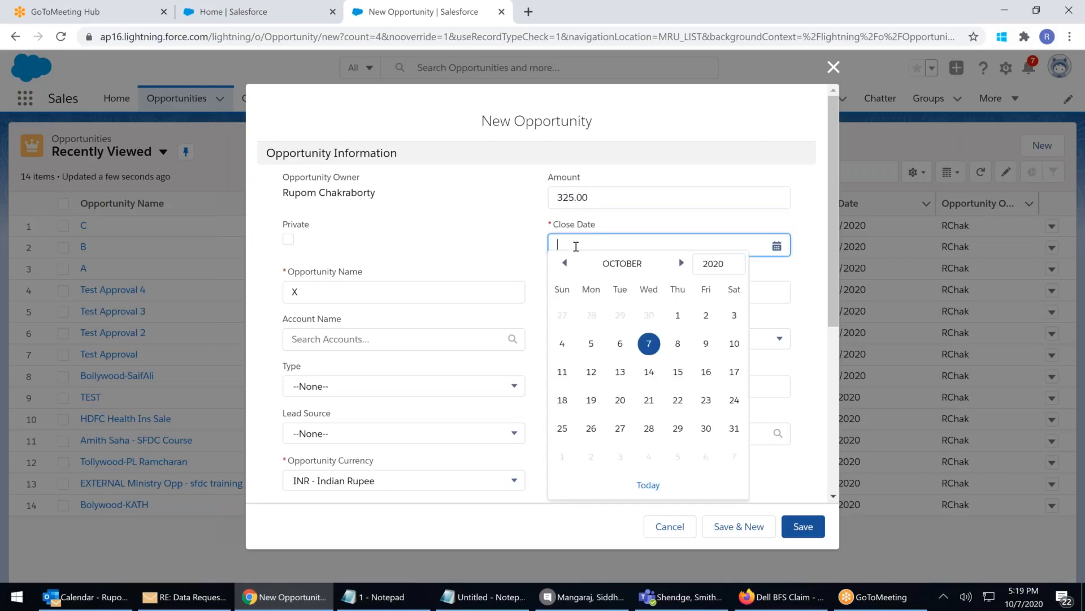
left_click(620, 398)
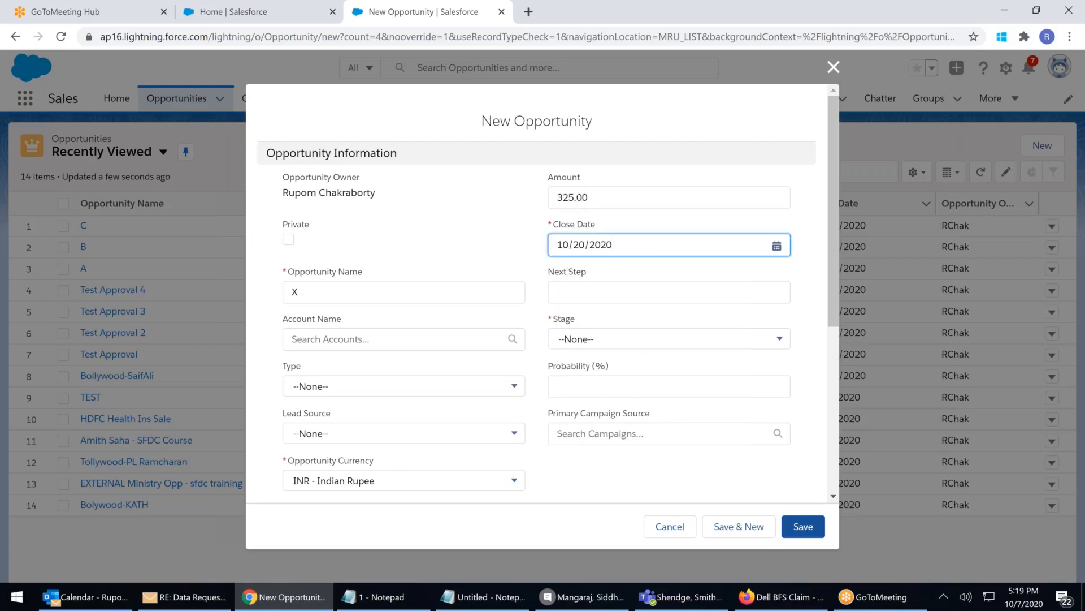
left_click(575, 339)
left_click(586, 415)
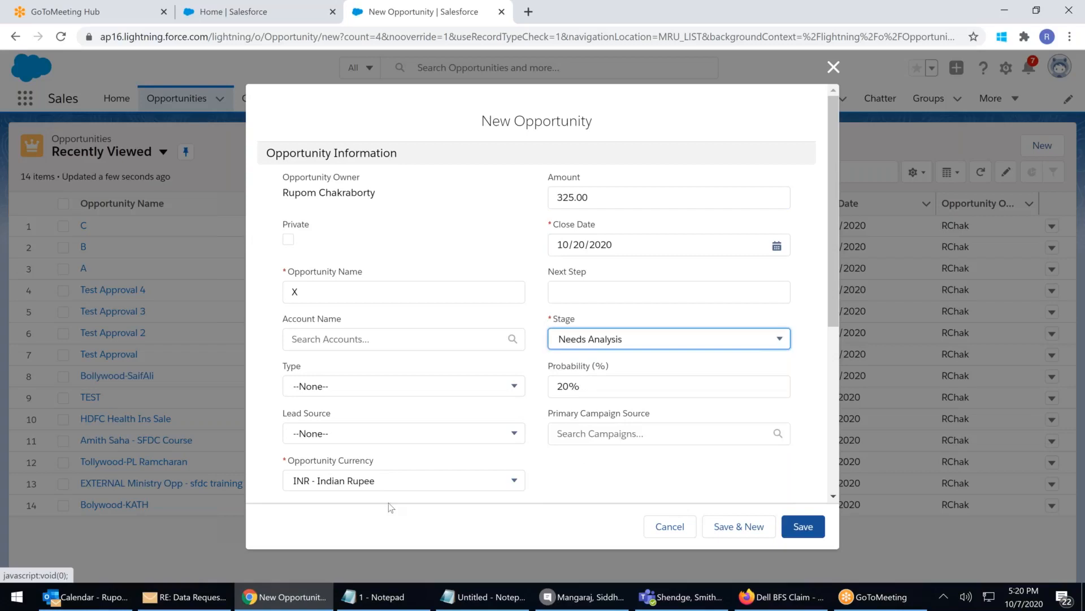
left_click(368, 485)
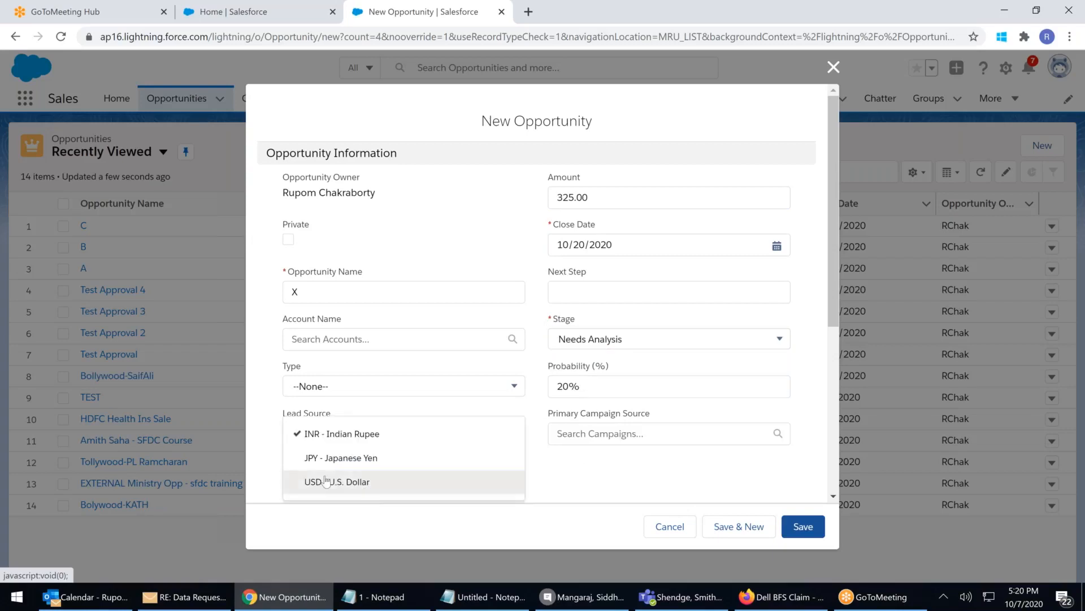
left_click(335, 480)
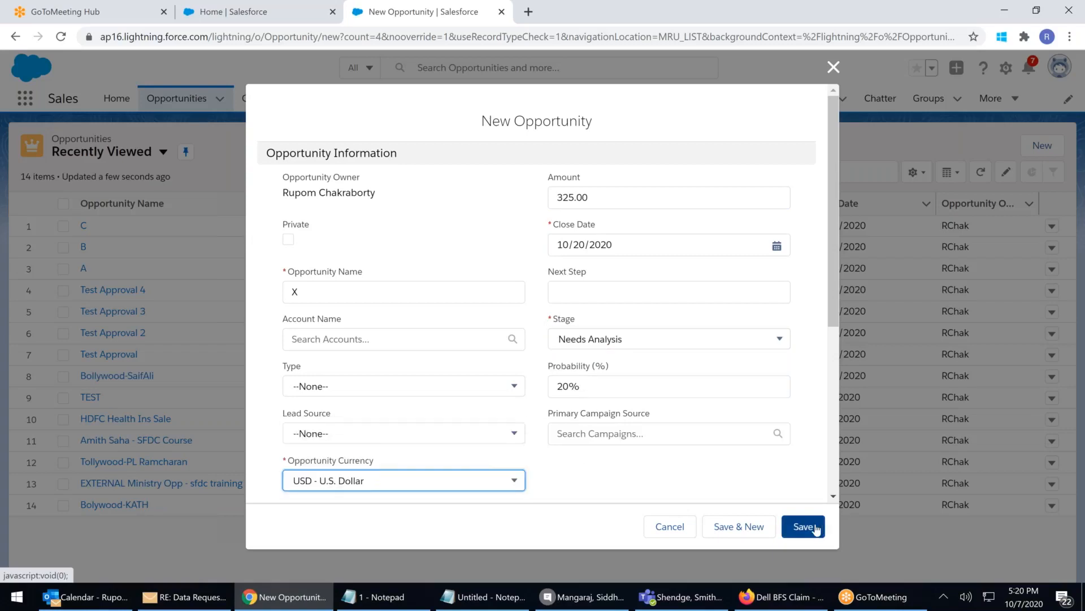
left_click(757, 527)
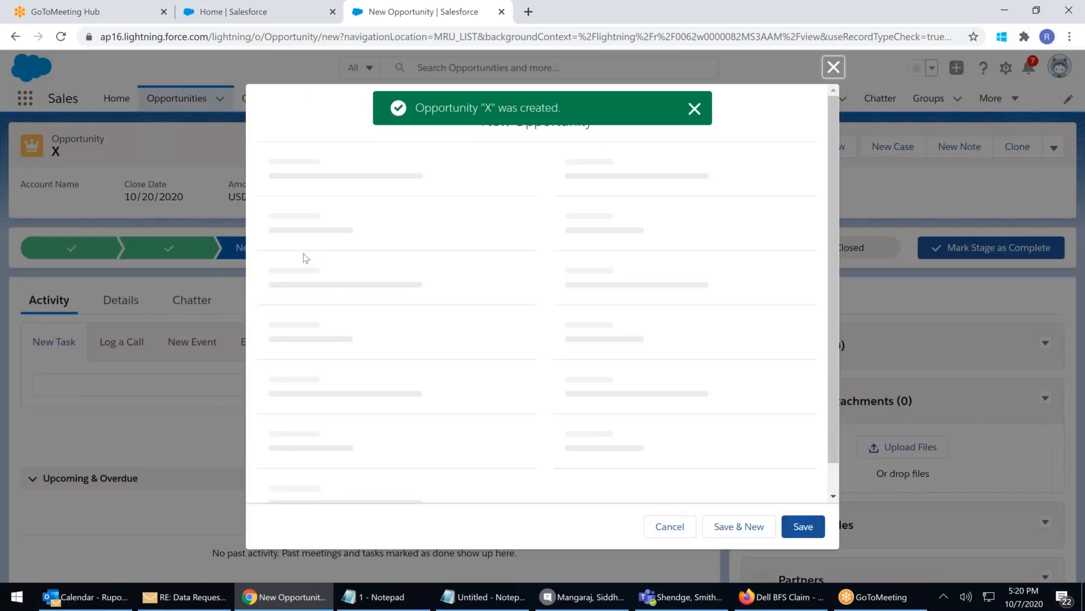
Create opportunity Y: amount 423, close 10/31/2020, stage Perception Analysis, USD, then Save & New
left_click(292, 291)
type("Y")
left_click(583, 199)
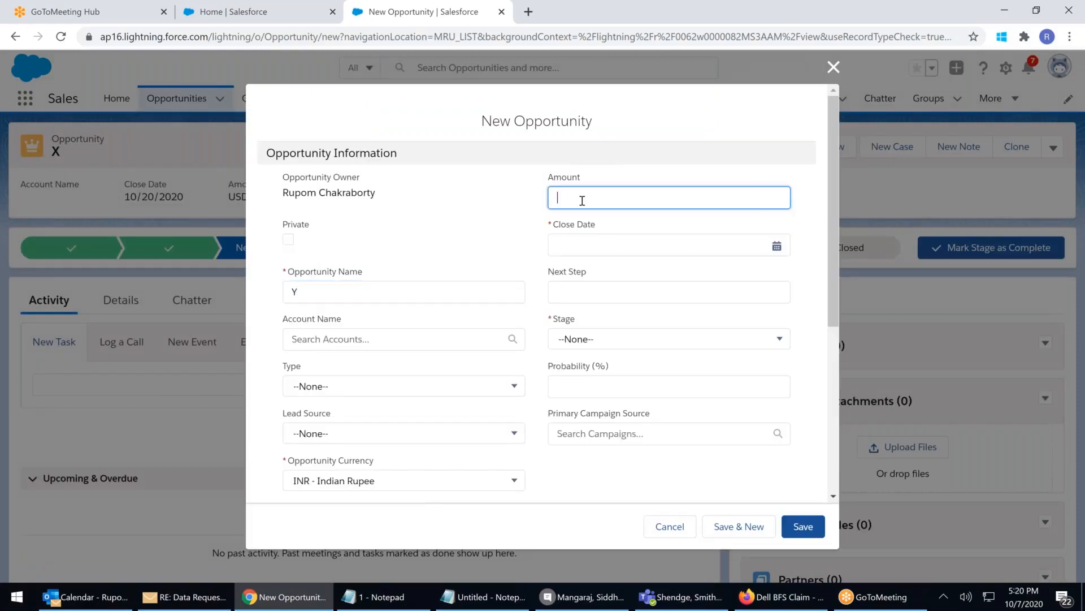
type("423")
left_click(594, 241)
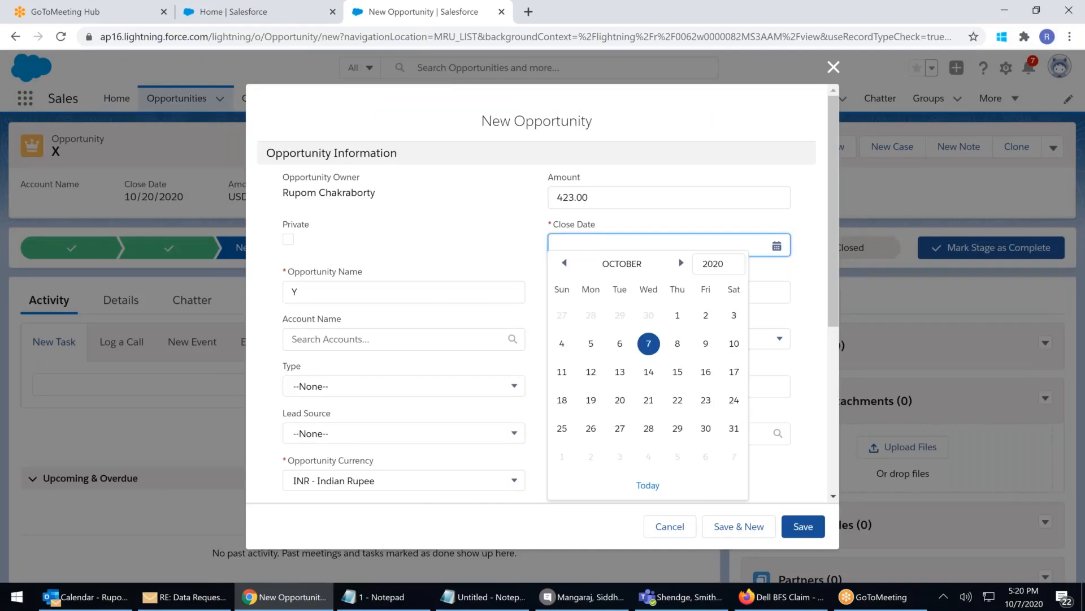
left_click(733, 428)
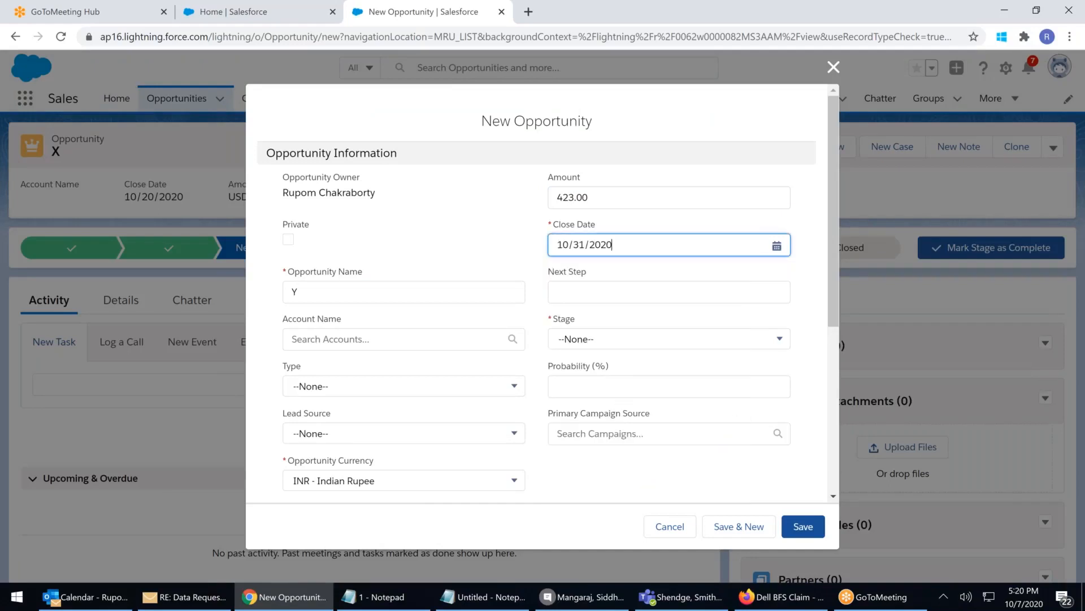
left_click(337, 481)
left_click(336, 481)
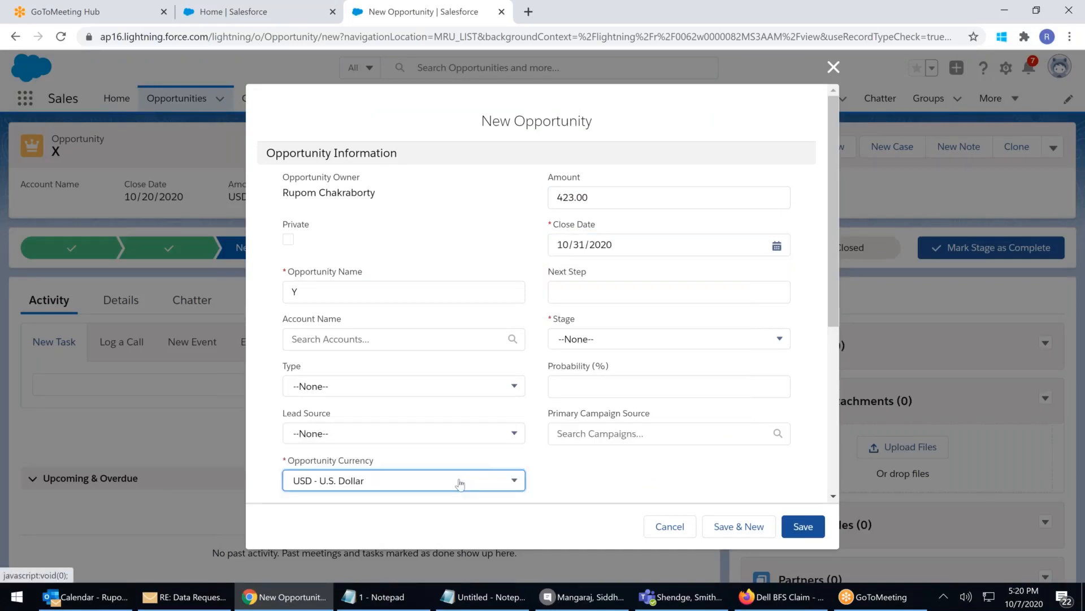
left_click(632, 346)
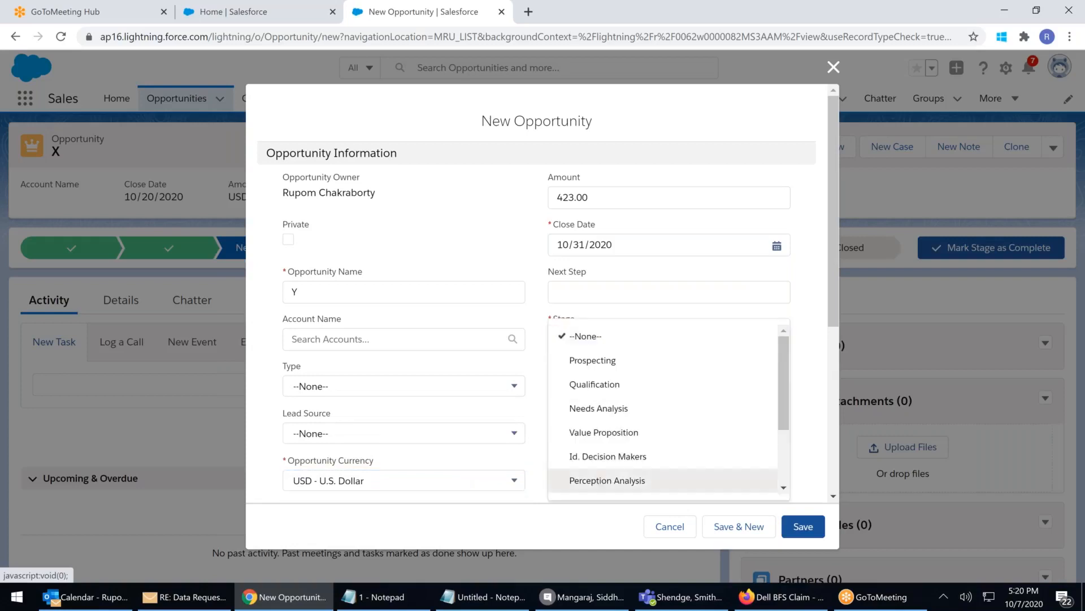
left_click(618, 482)
left_click(735, 527)
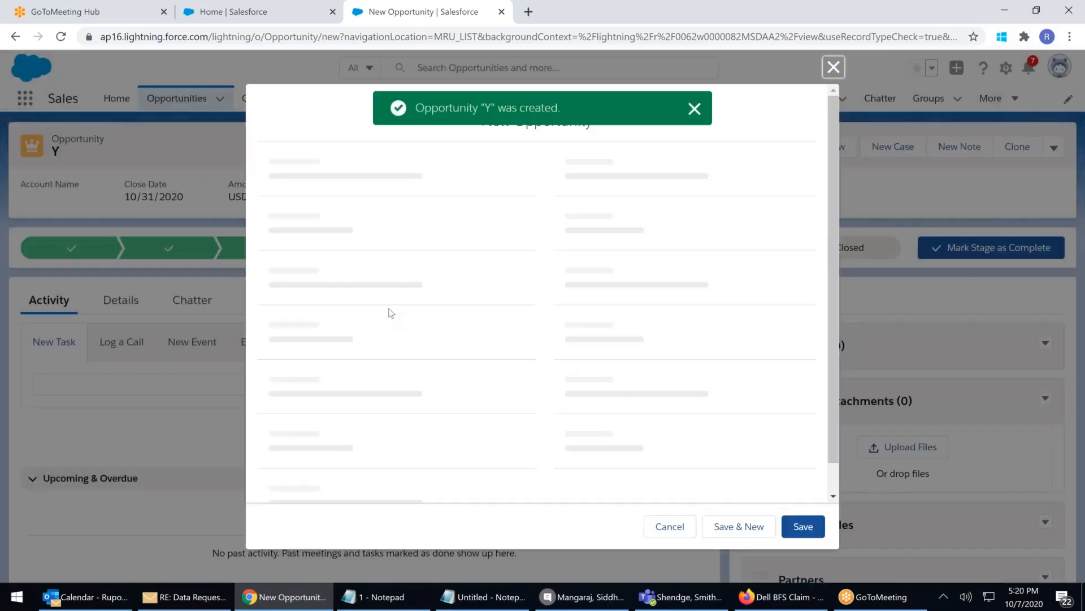
Create opportunity Z: amount 287, close 10/26/2020, stage Negotiation/Review, USD, and return to the list
type("Z")
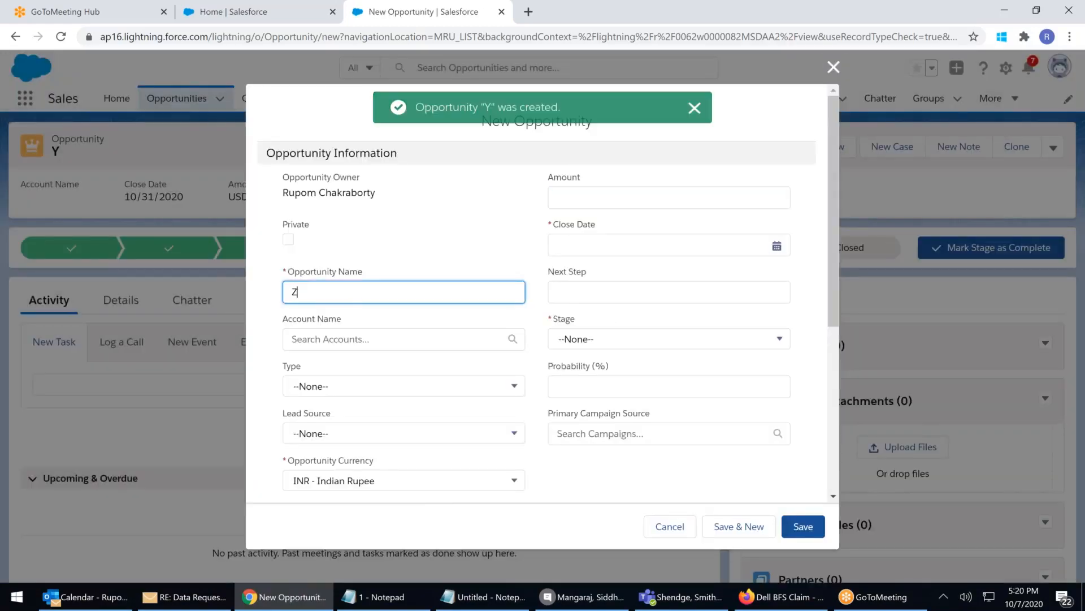
left_click(581, 201)
type("287")
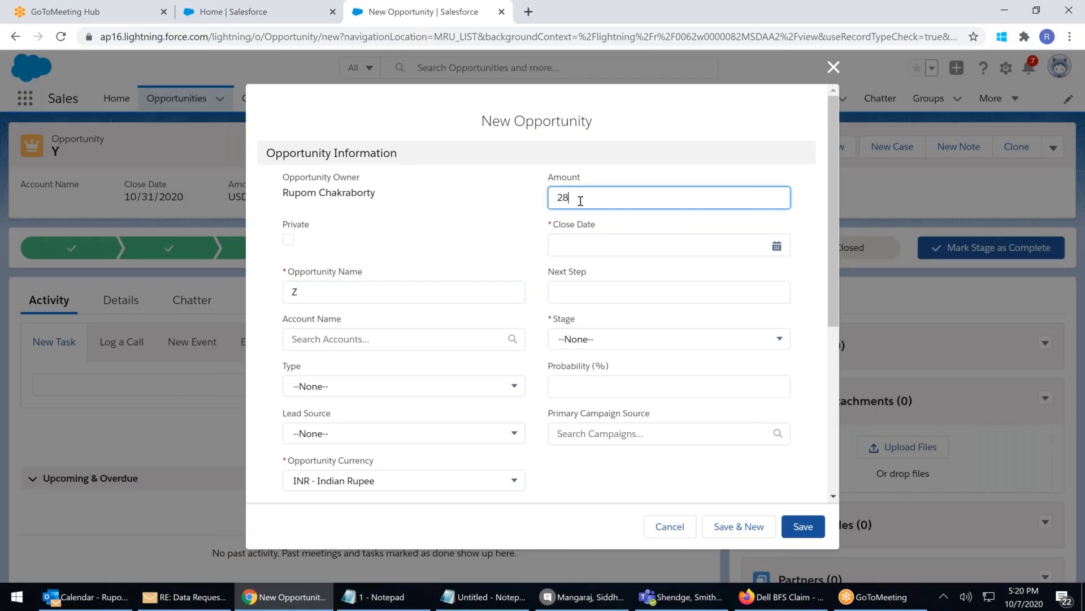
left_click(567, 242)
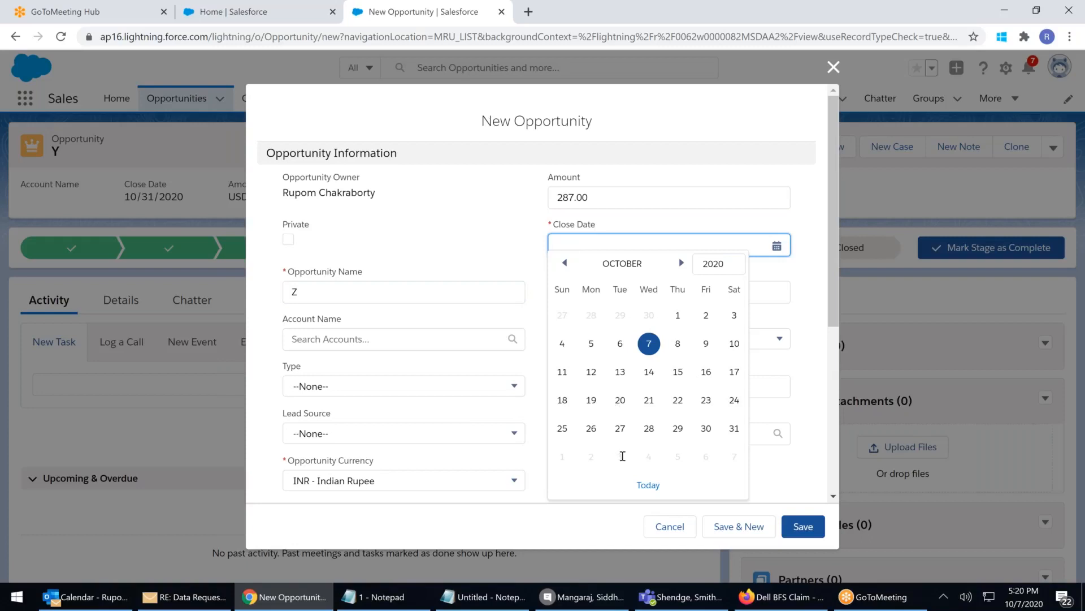
left_click(591, 429)
left_click(618, 345)
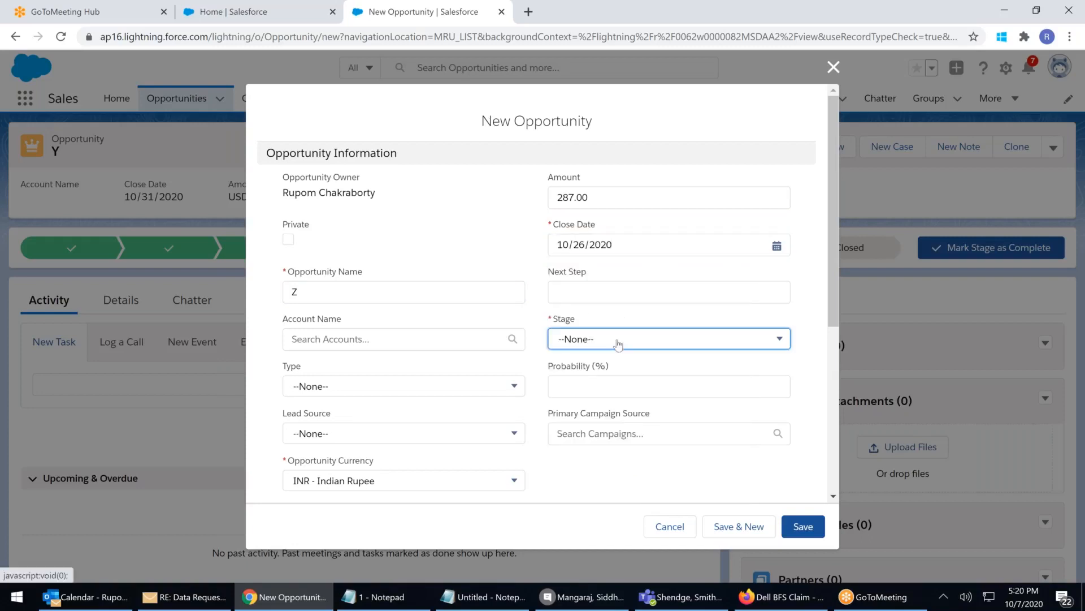
scroll(655, 399, "down", 3)
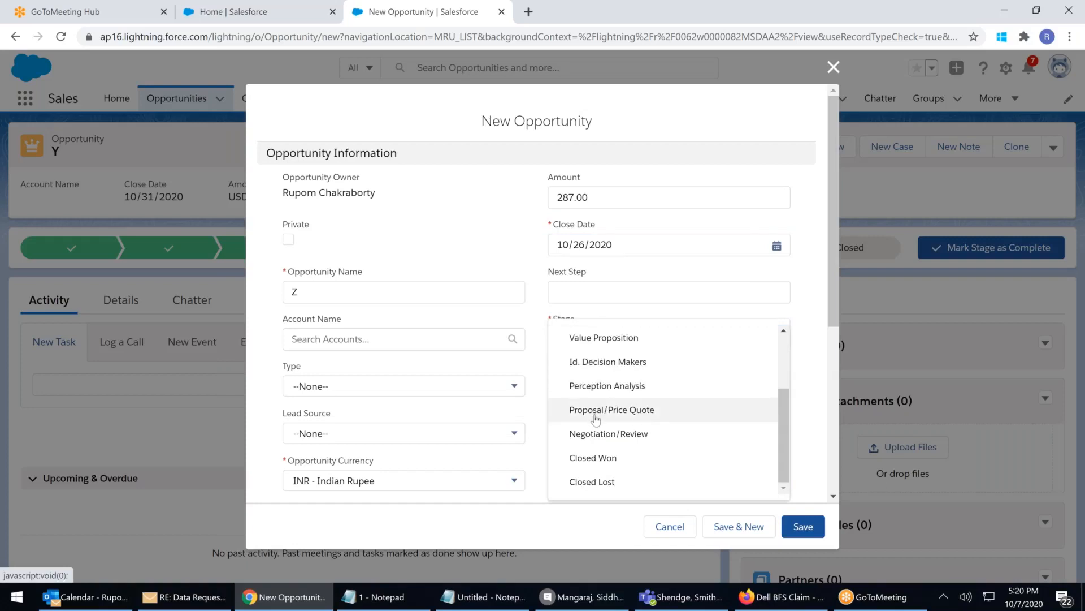
left_click(593, 433)
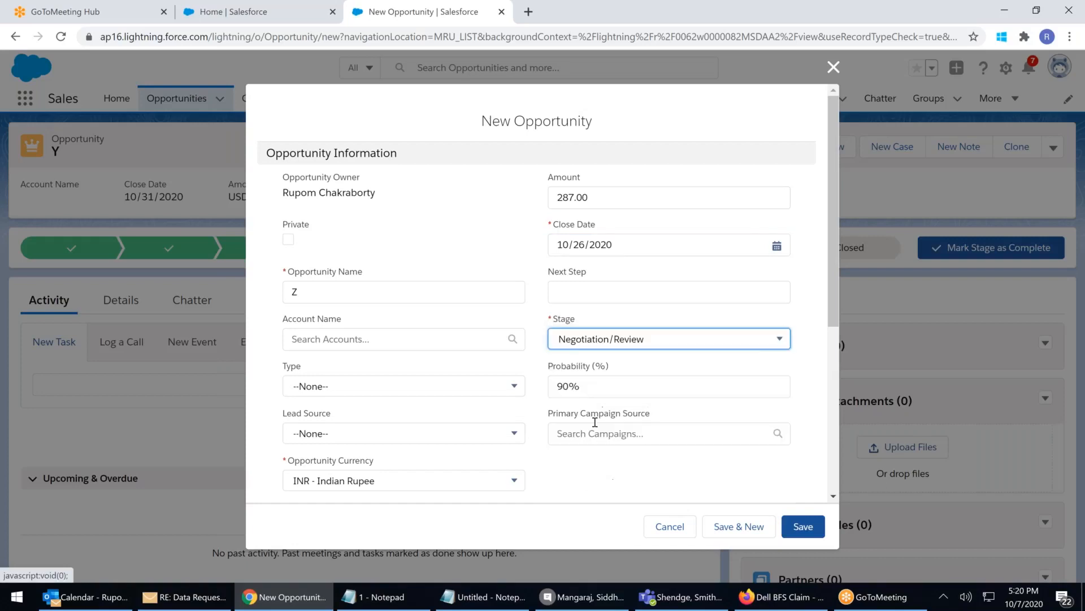
left_click(328, 489)
left_click(332, 487)
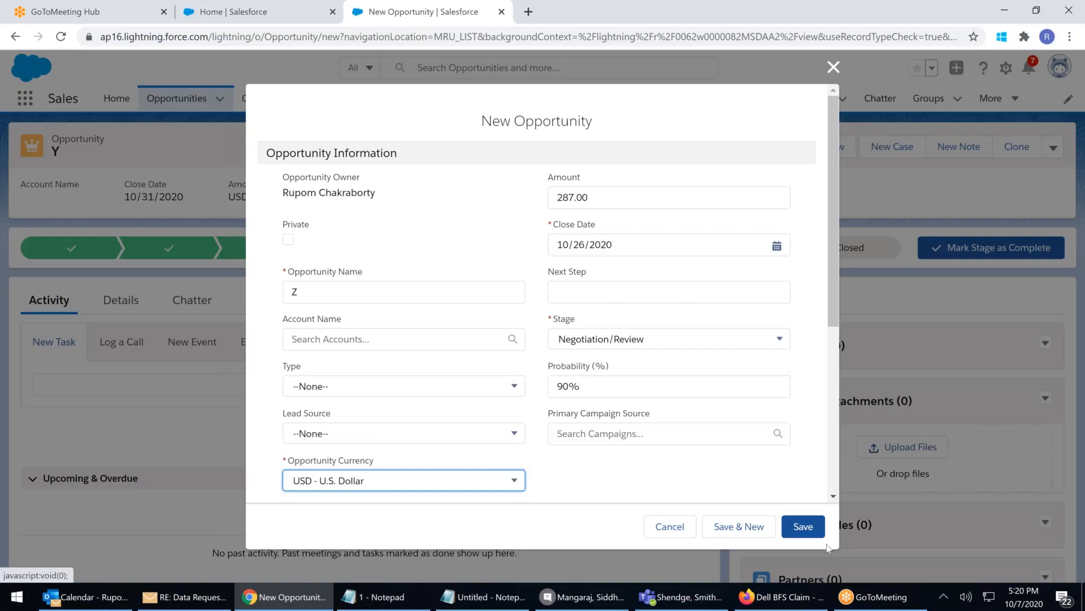
left_click(809, 530)
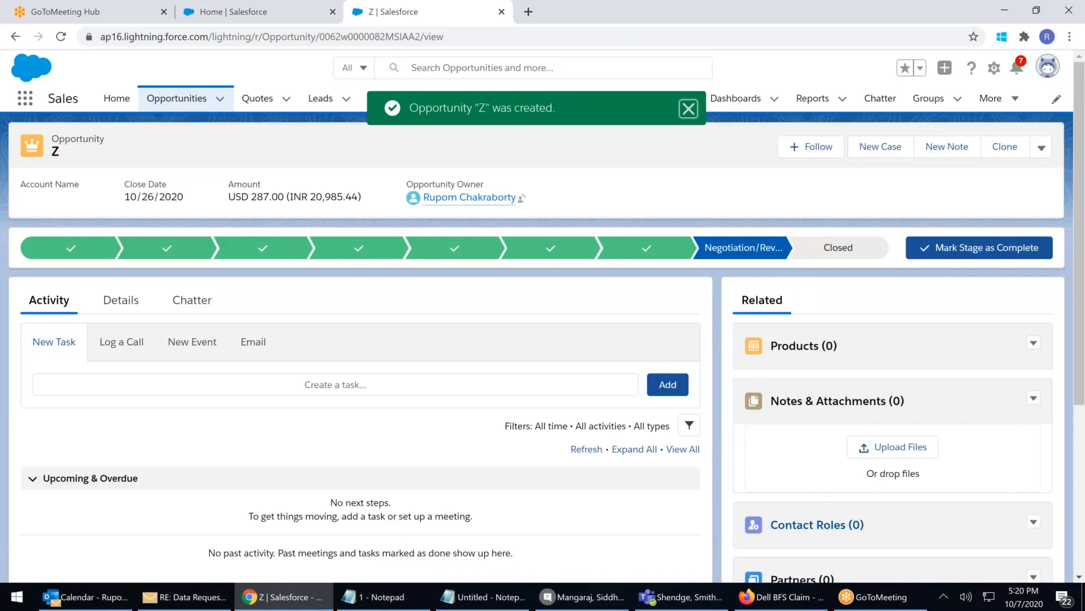
left_click(180, 104)
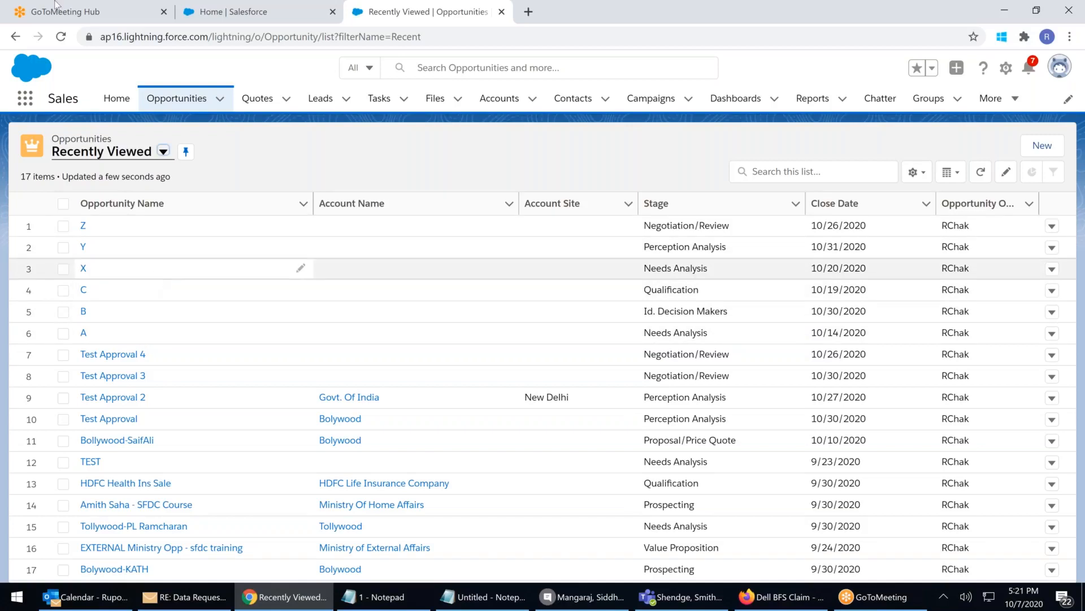
From Setup, go to Process Automation > Flows and start a New Flow
left_click(225, 12)
scroll(38, 308, "down", 4)
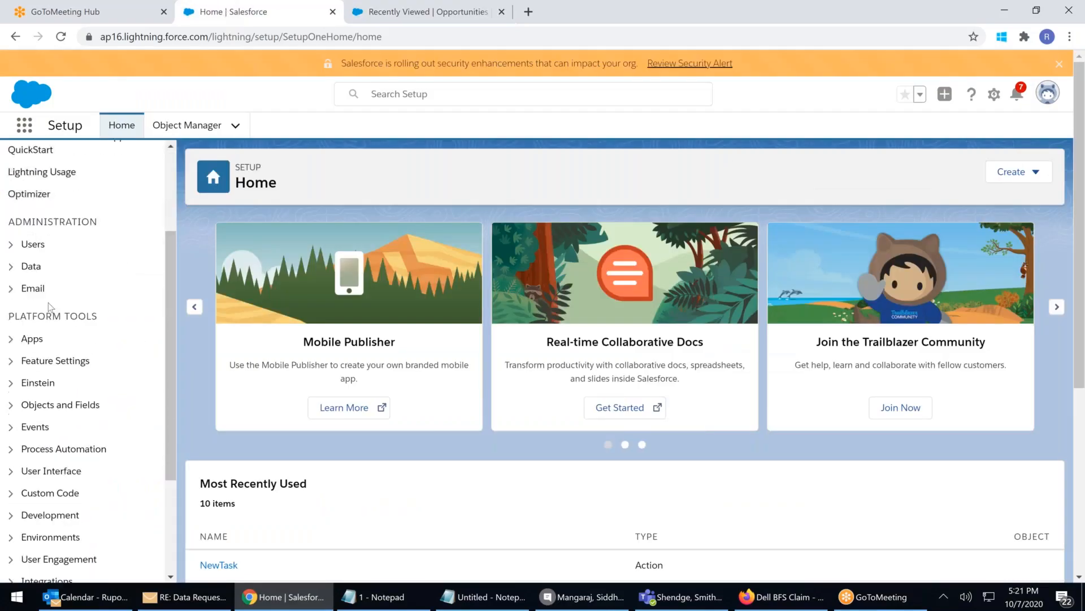
left_click(10, 379)
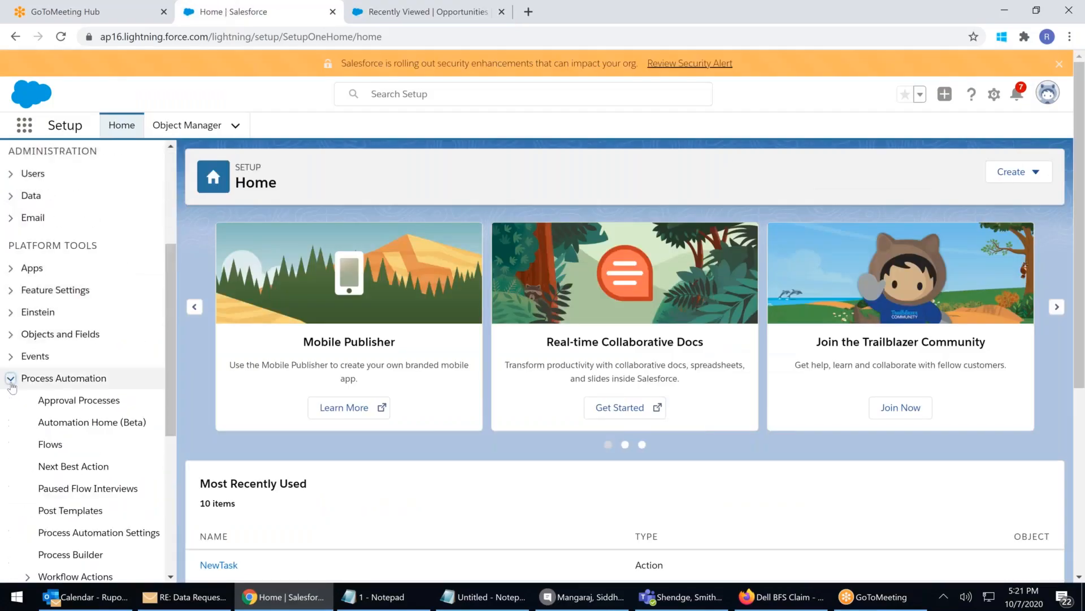
left_click(49, 445)
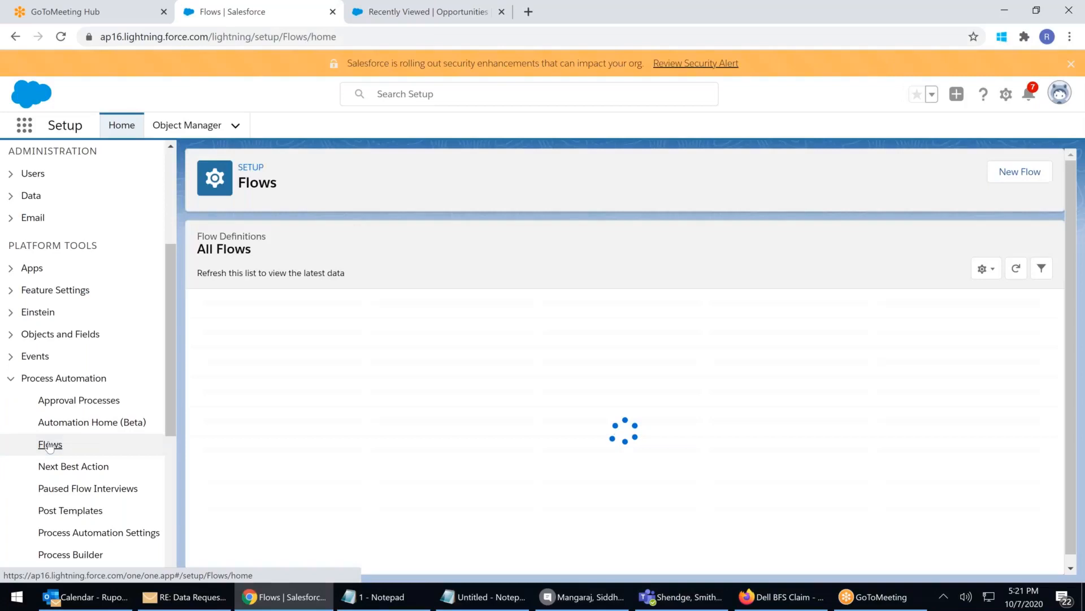
left_click(1030, 173)
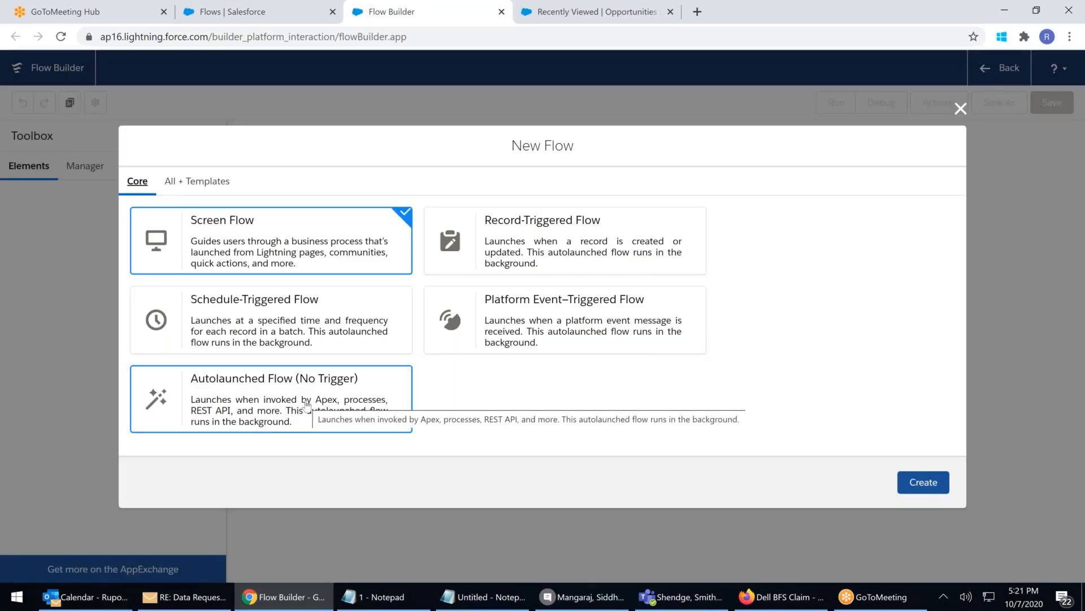
Choose Autolaunched Flow (No Trigger) as the flow type and create it
left_click(306, 405)
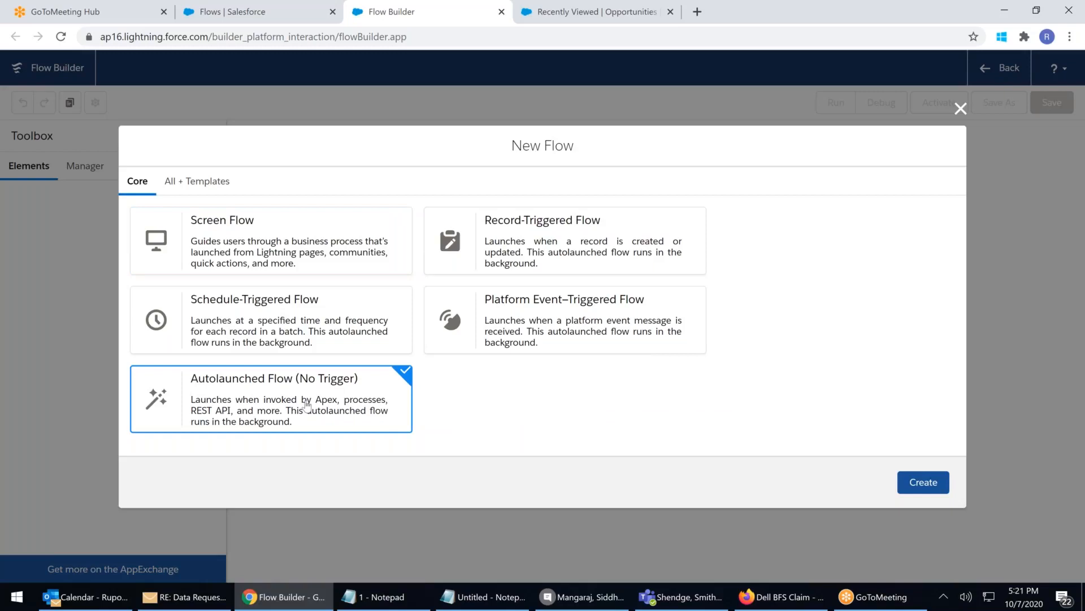
left_click(923, 481)
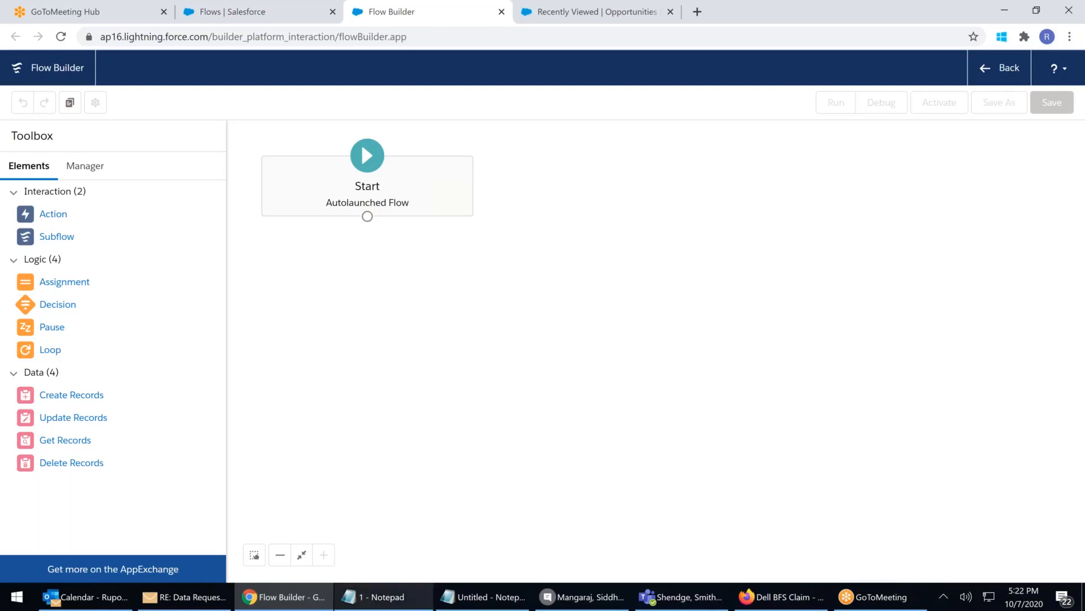
mouse_move(376, 597)
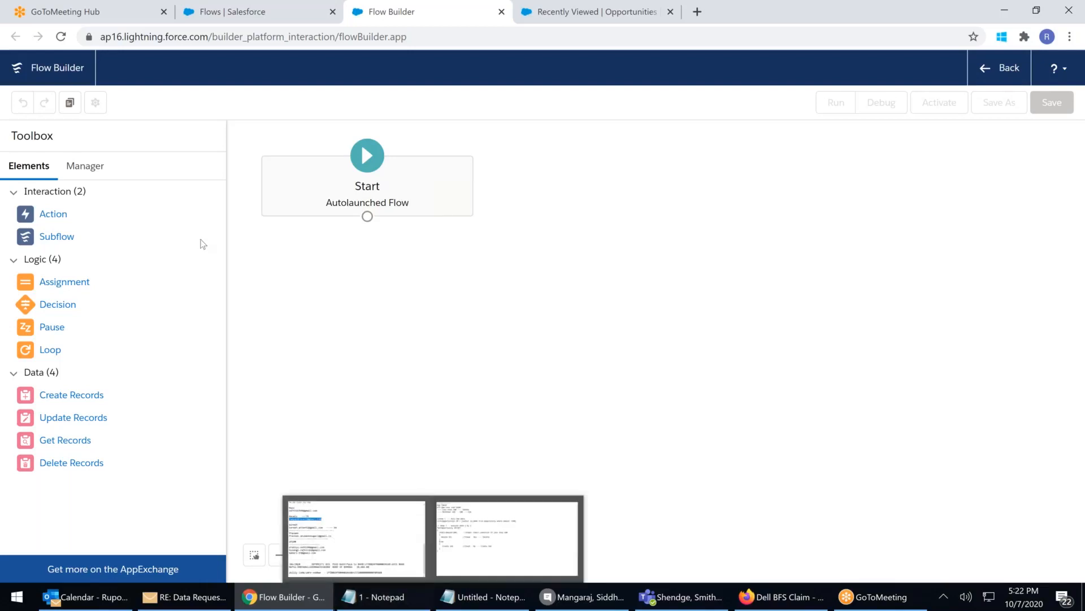
left_click(485, 597)
left_click_drag(59, 155, 245, 144)
left_click(244, 145)
left_click(6, 136, "shift")
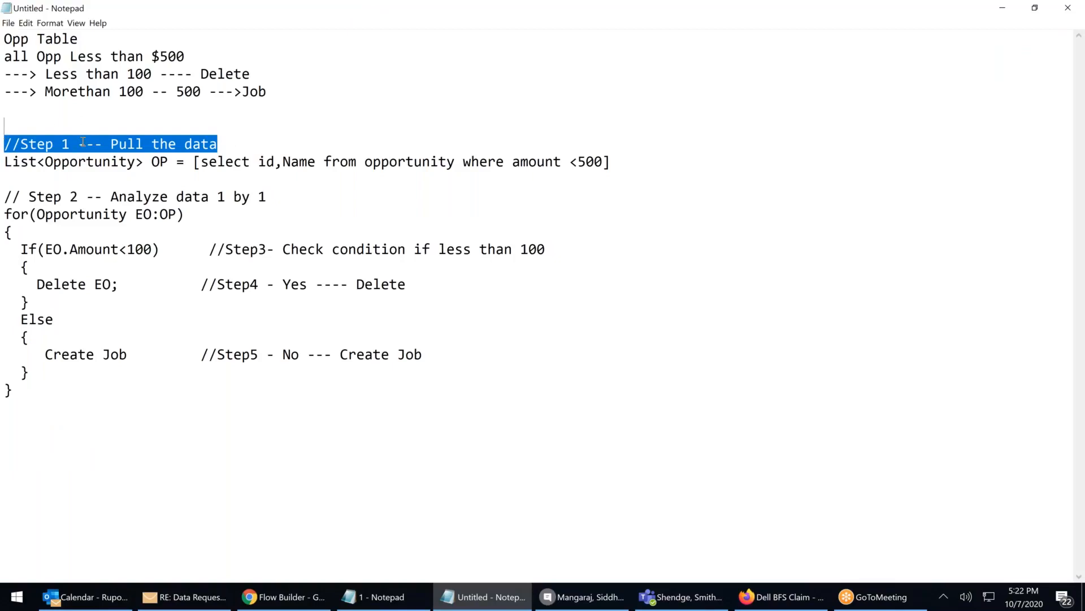
left_click(62, 144)
left_click(389, 162, "shift")
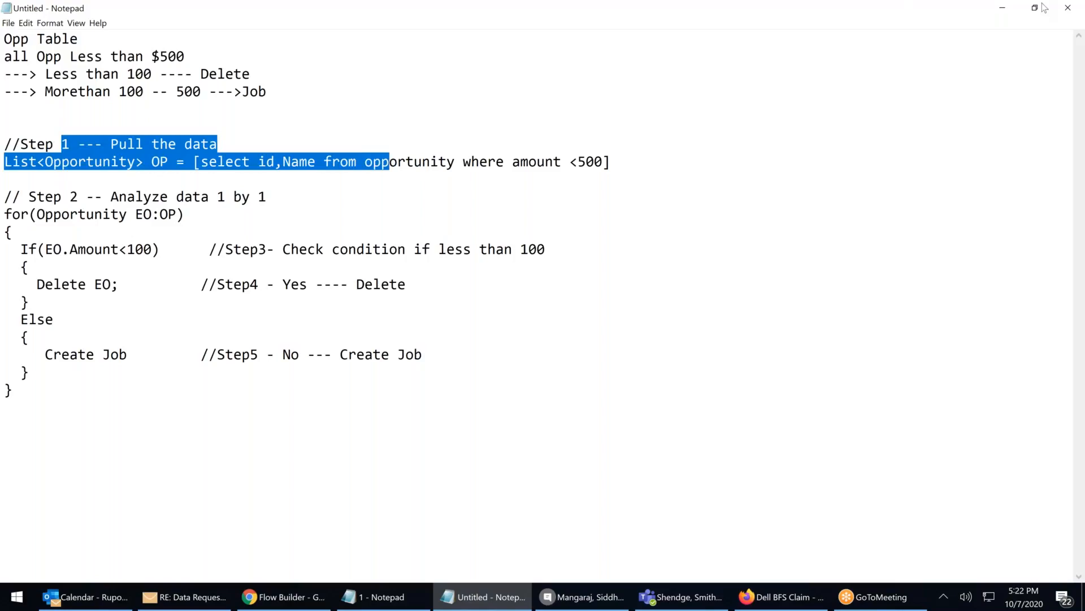
key("alt+Tab")
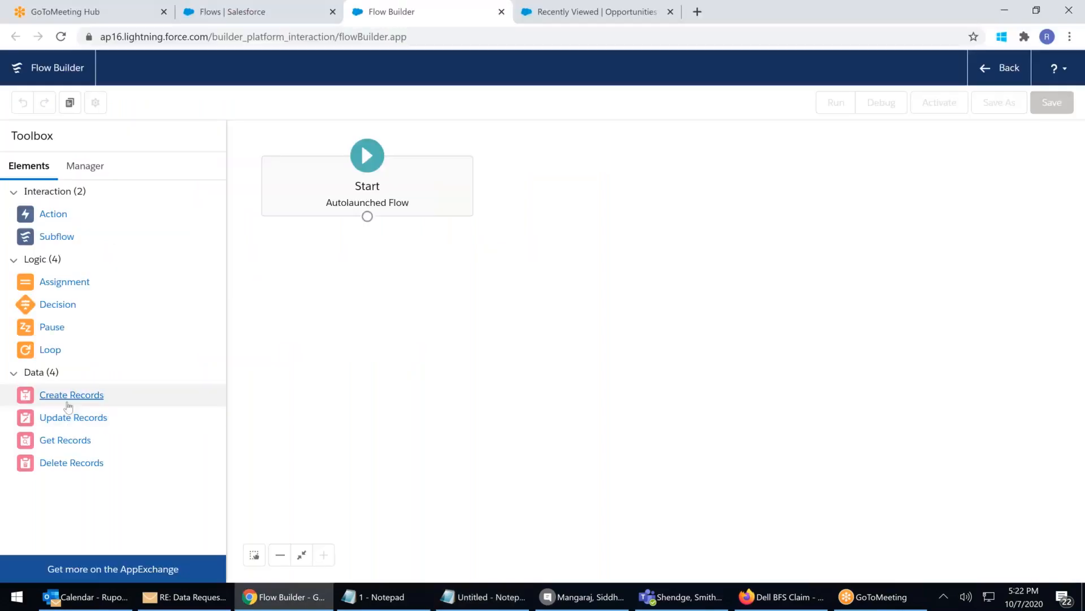
Add a Get Records element below Start labelled 'Get all Opp Less Than 500'
left_click_drag(61, 440, 358, 272)
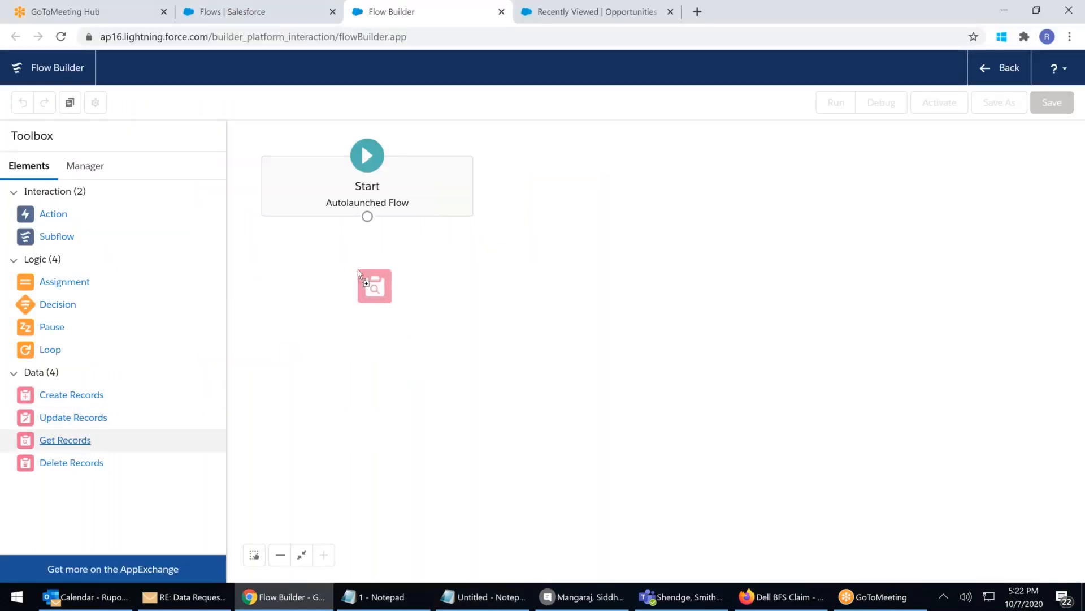
left_click_drag(358, 271, 357, 273)
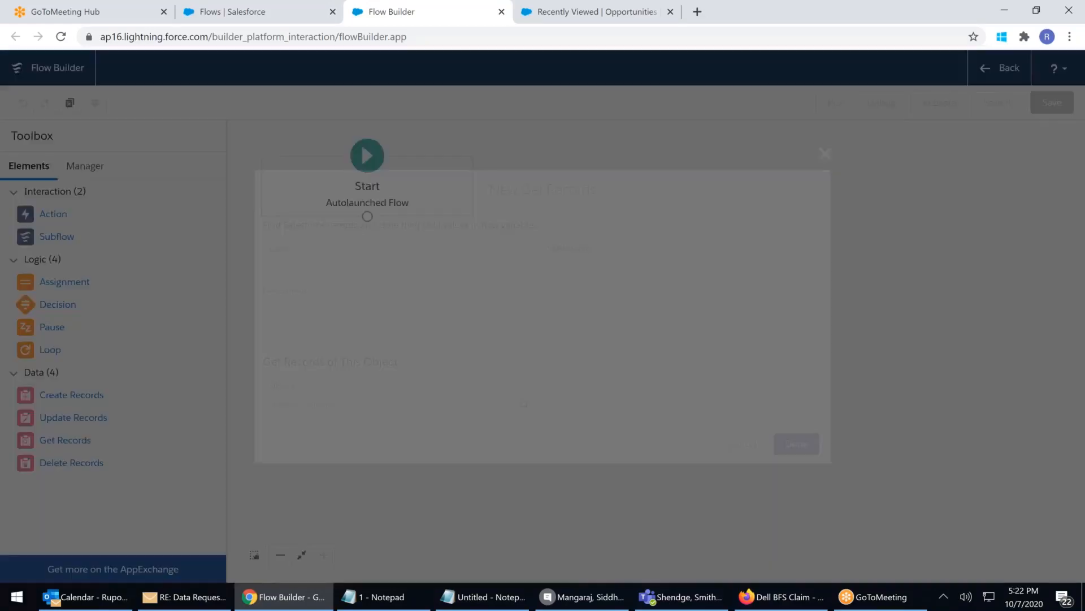
type("Get")
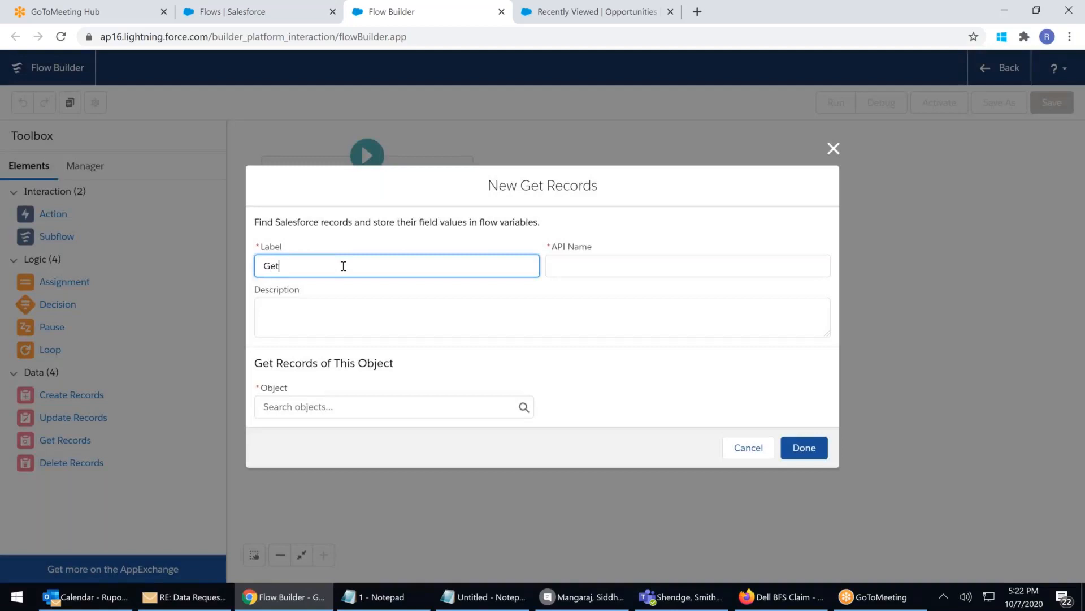
type(" all Opp Less Than 500")
left_click(356, 319)
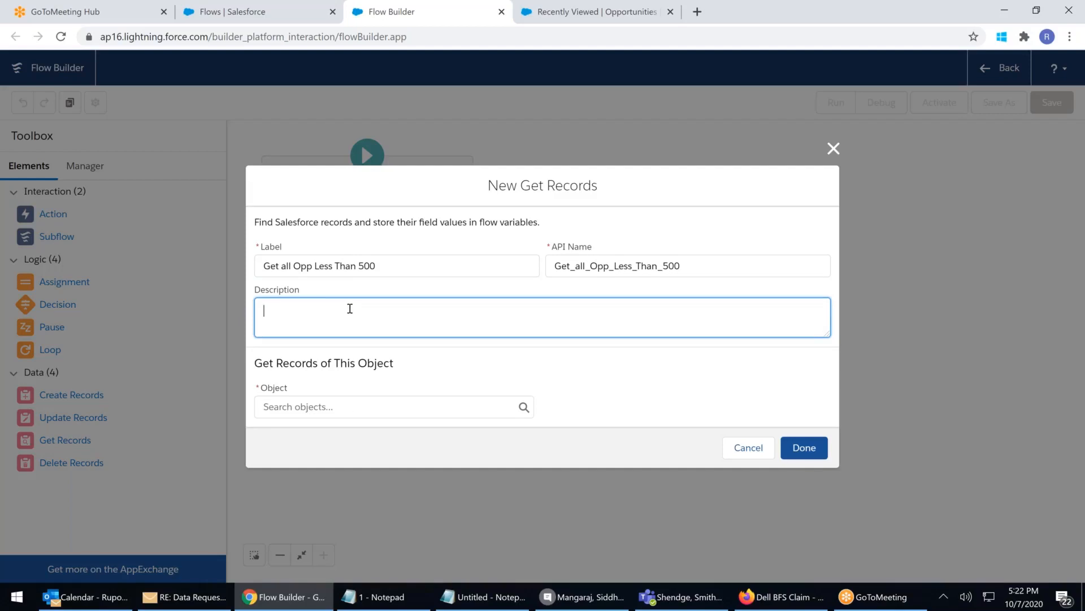
Query Opportunity records filtered on Amount Less Than or Equal 500, then bring the notes forward
left_click(336, 408)
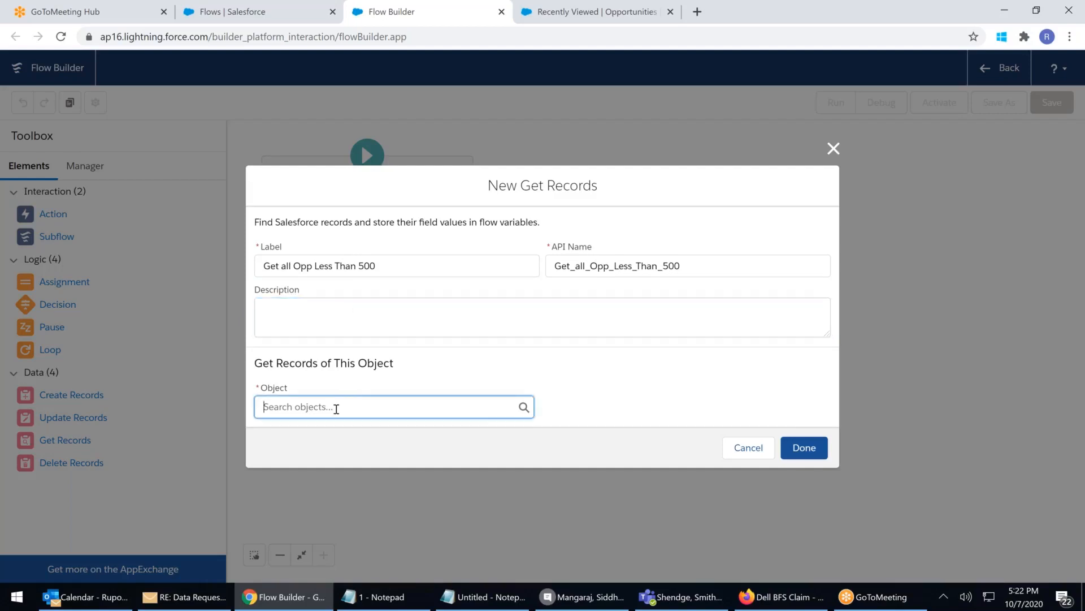
type("opp")
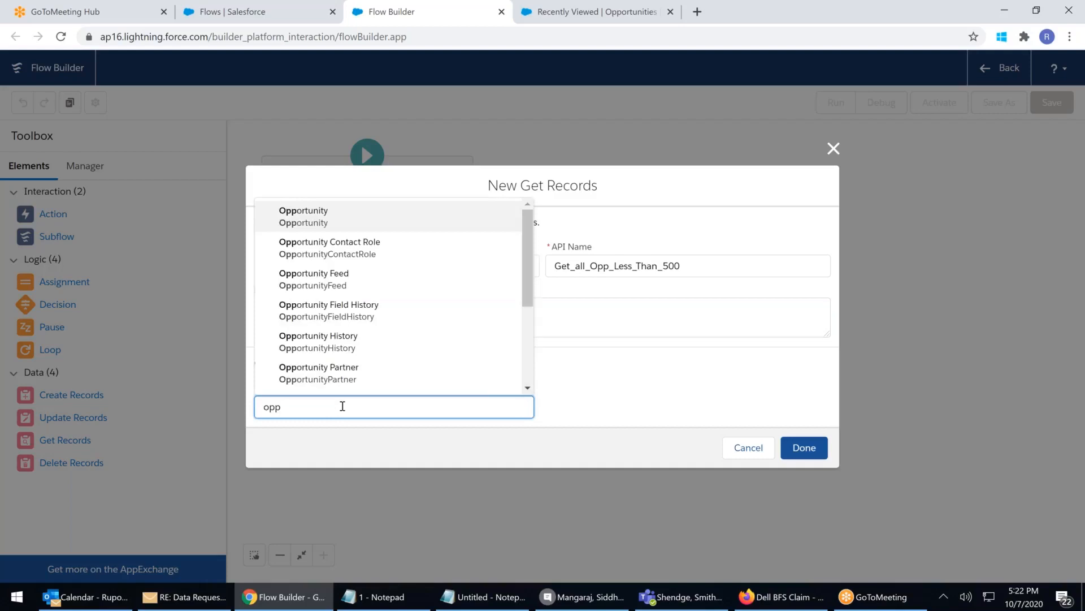
left_click(298, 219)
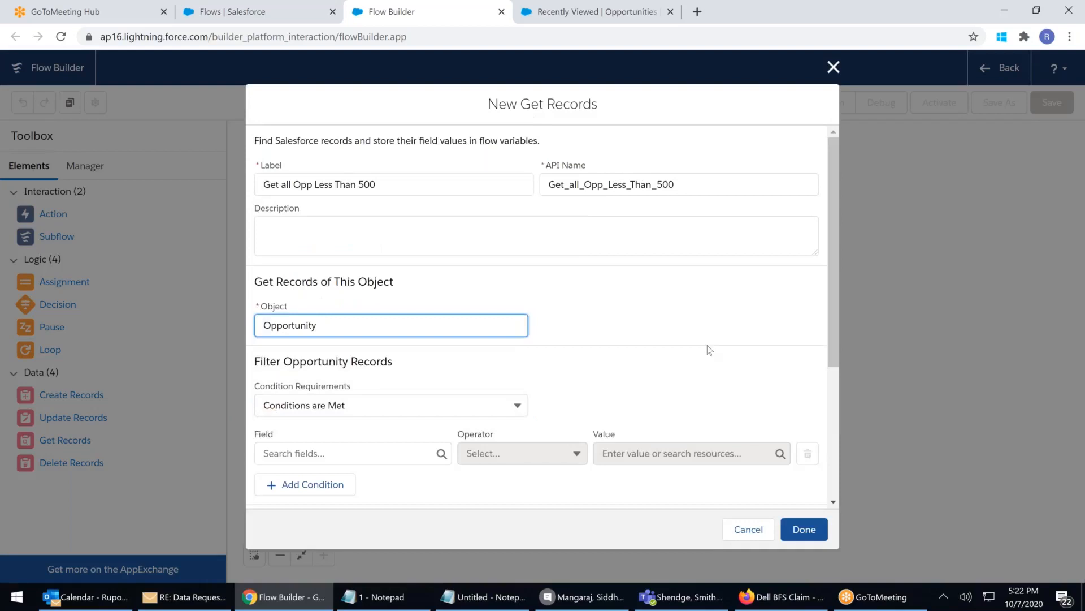
scroll(708, 345, "down", 3)
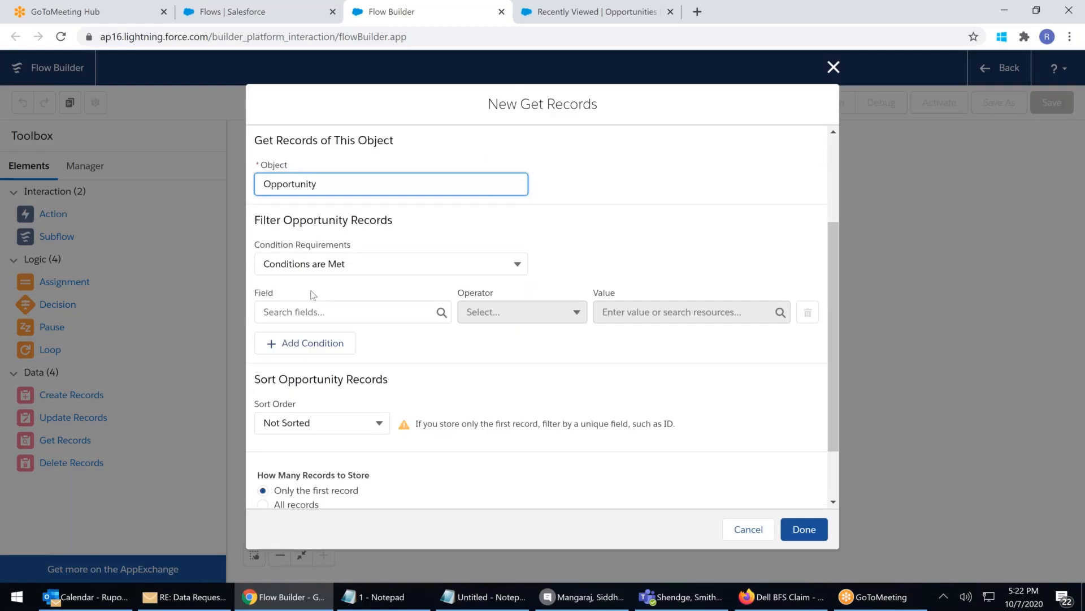
left_click(313, 312)
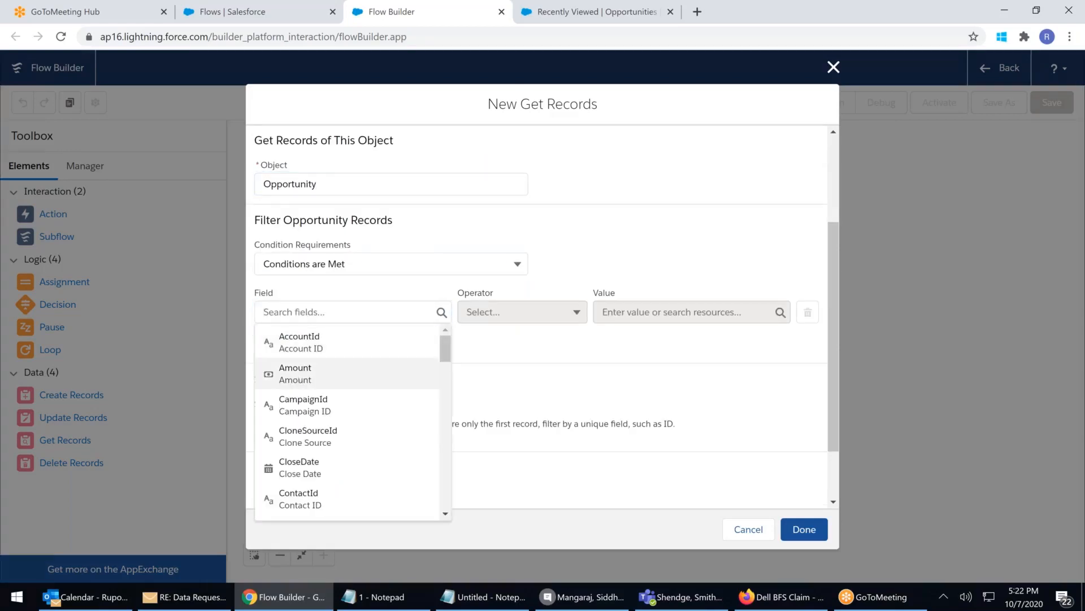
left_click(286, 374)
left_click(555, 320)
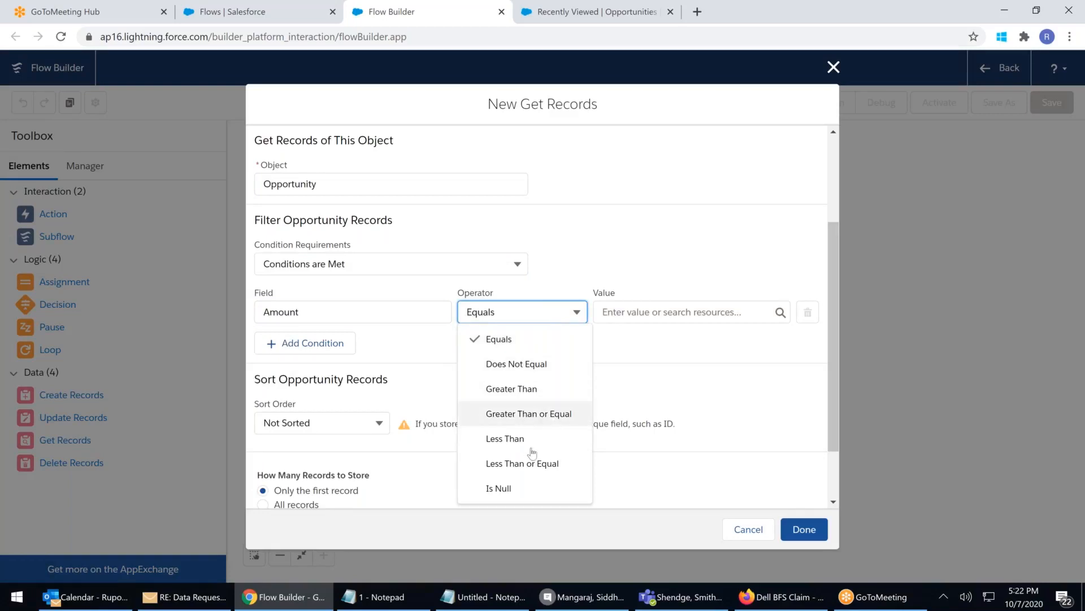
left_click(523, 465)
left_click(629, 314)
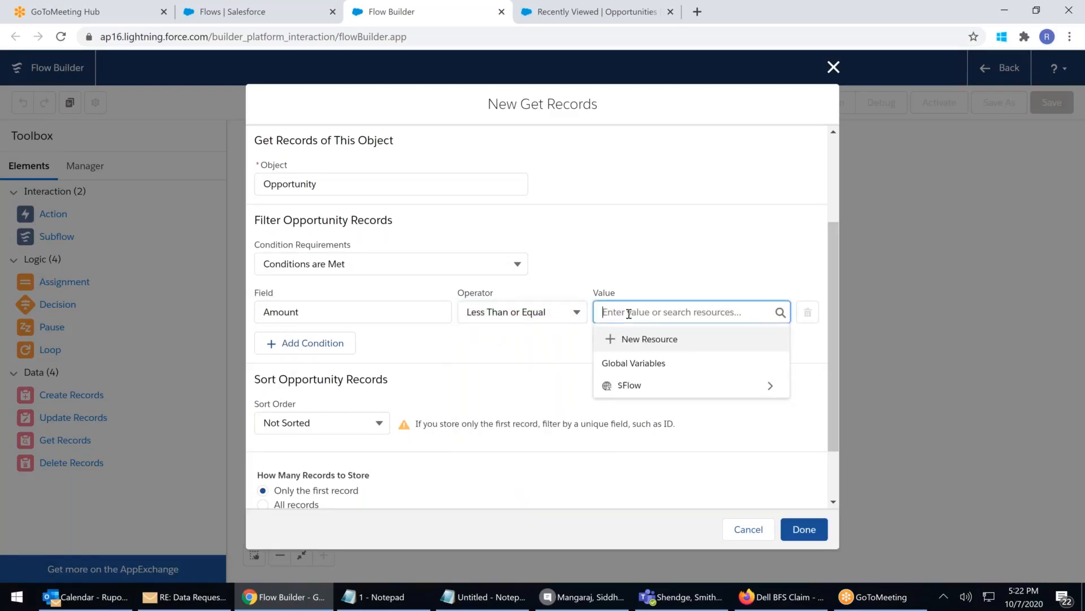
type("500")
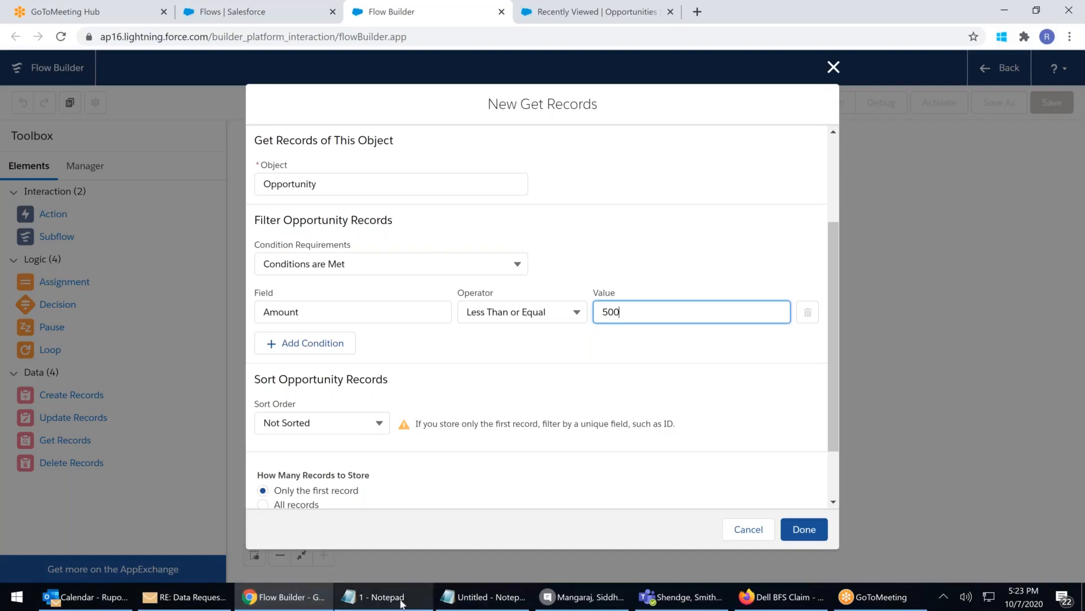
left_click(479, 603)
Highlight the bracketed select query and the variable name OP in the pseudocode notes
left_click_drag(144, 145, 282, 147)
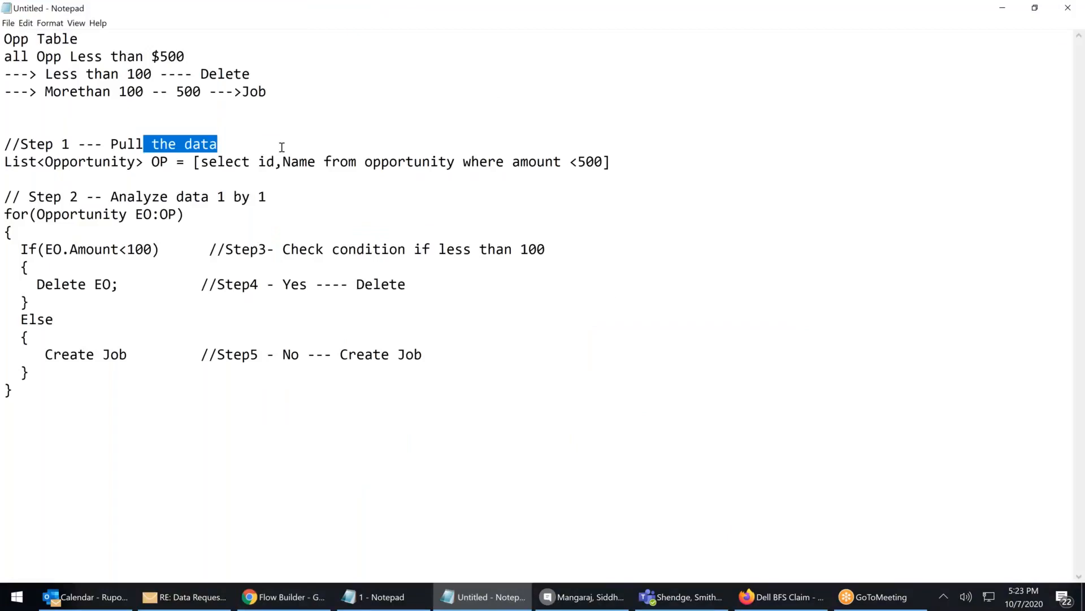
left_click_drag(193, 162, 626, 165)
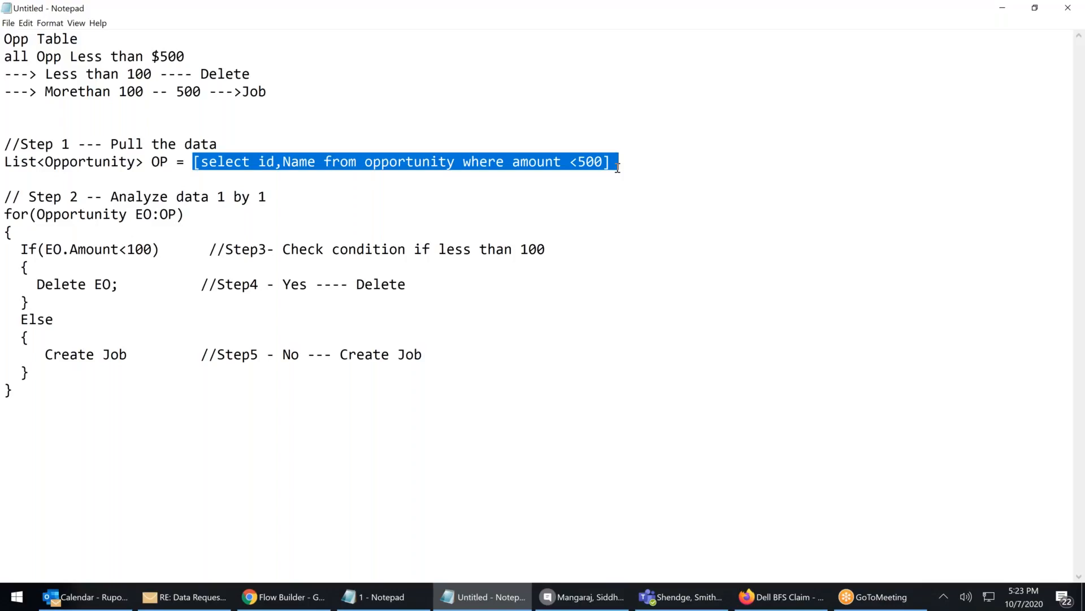
double_click(151, 163)
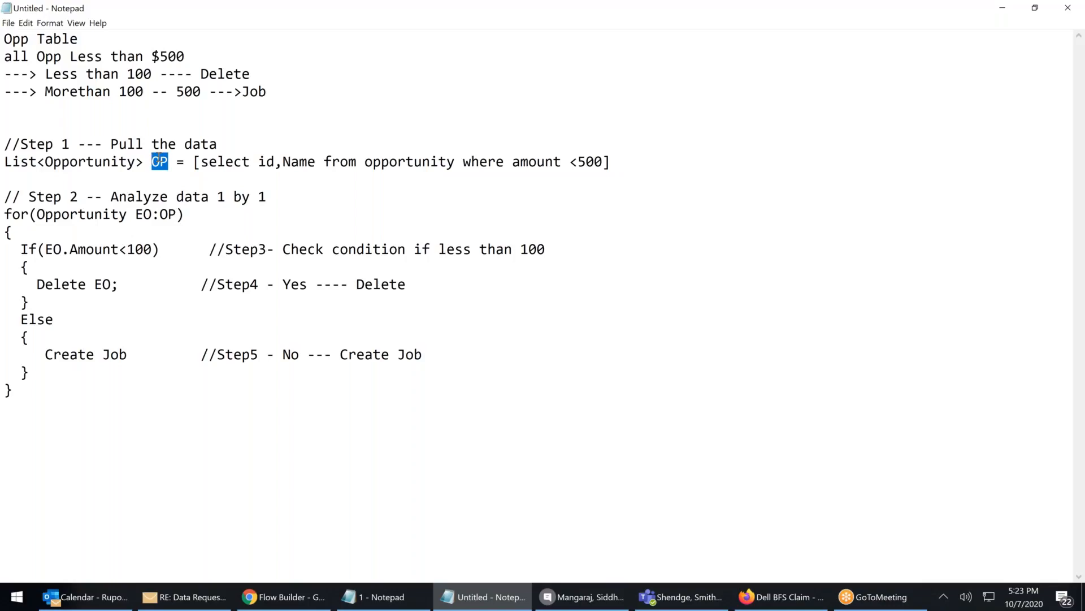
key("Right")
double_click(152, 161)
left_click_drag(193, 162, 611, 163)
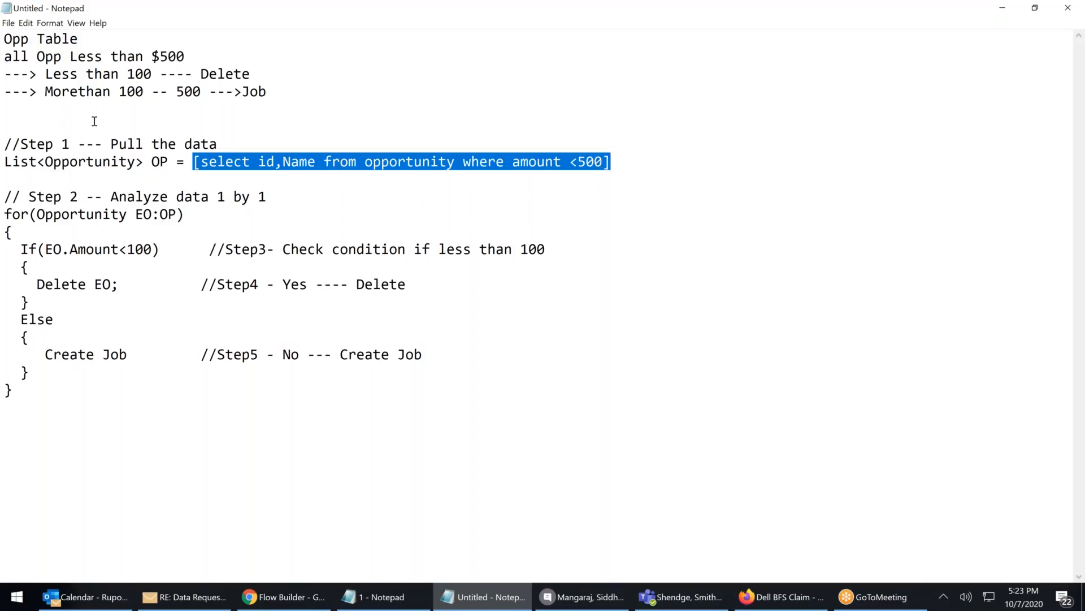
double_click(163, 161)
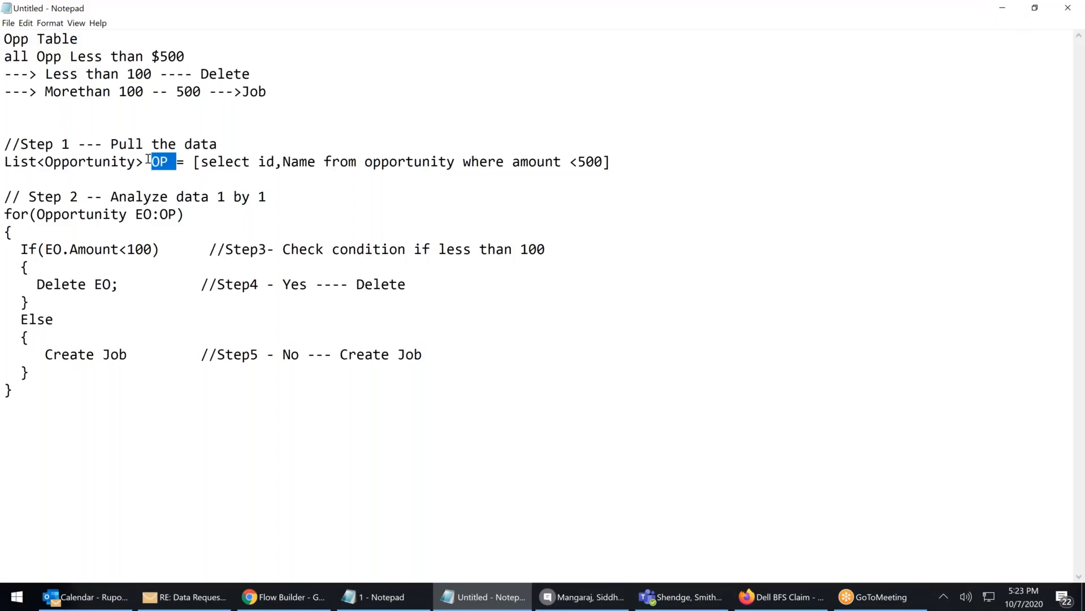
left_click(148, 161)
left_click_drag(169, 163, 151, 164)
Discard the unfinished Get Records element and start a new flow resource
left_click(1004, 11)
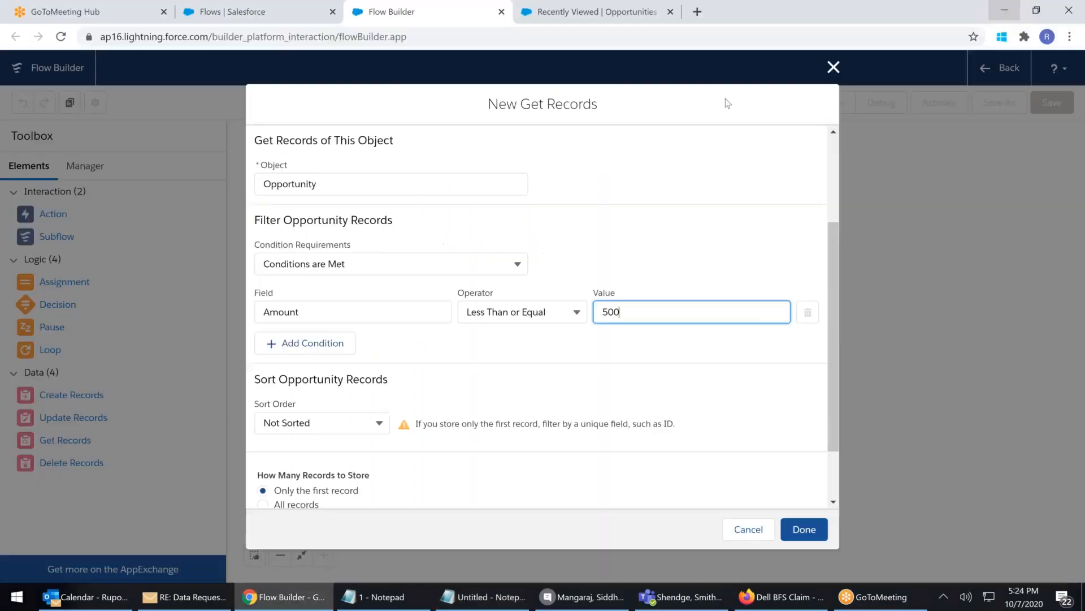
left_click(832, 68)
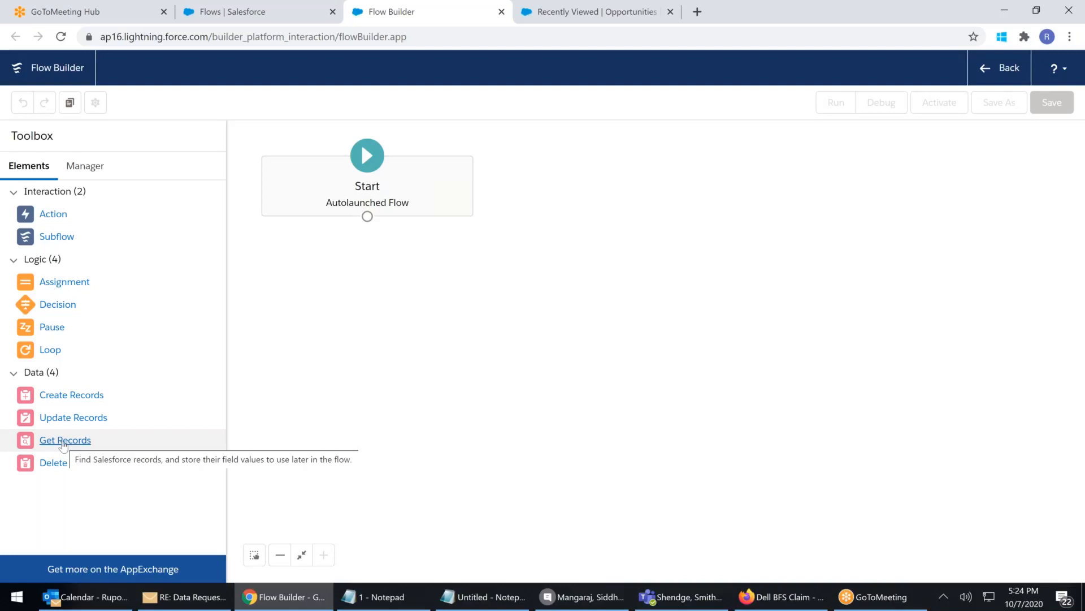
left_click(92, 170)
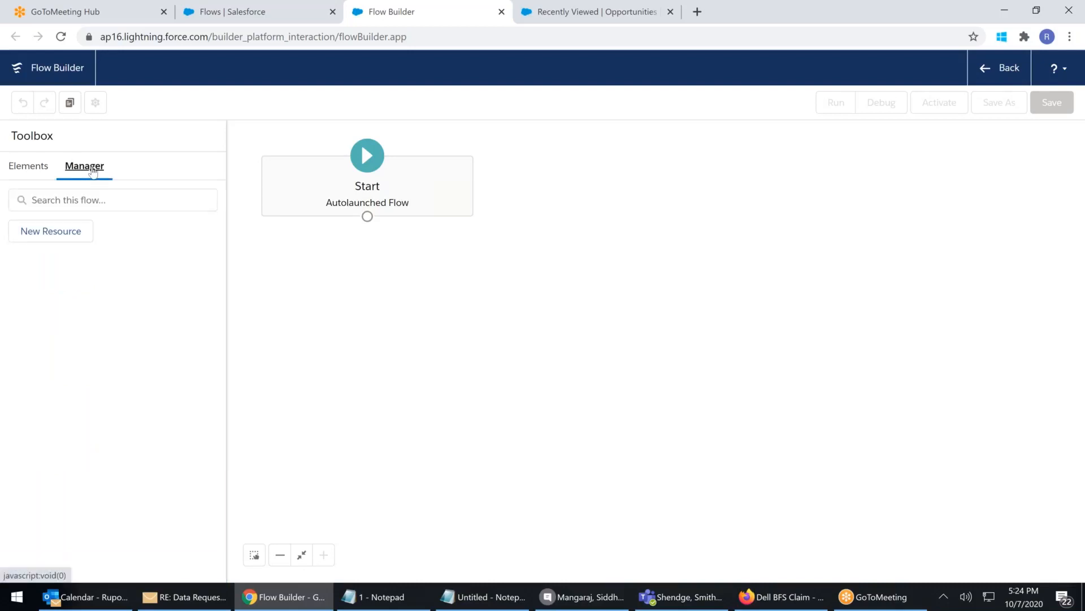
left_click(41, 237)
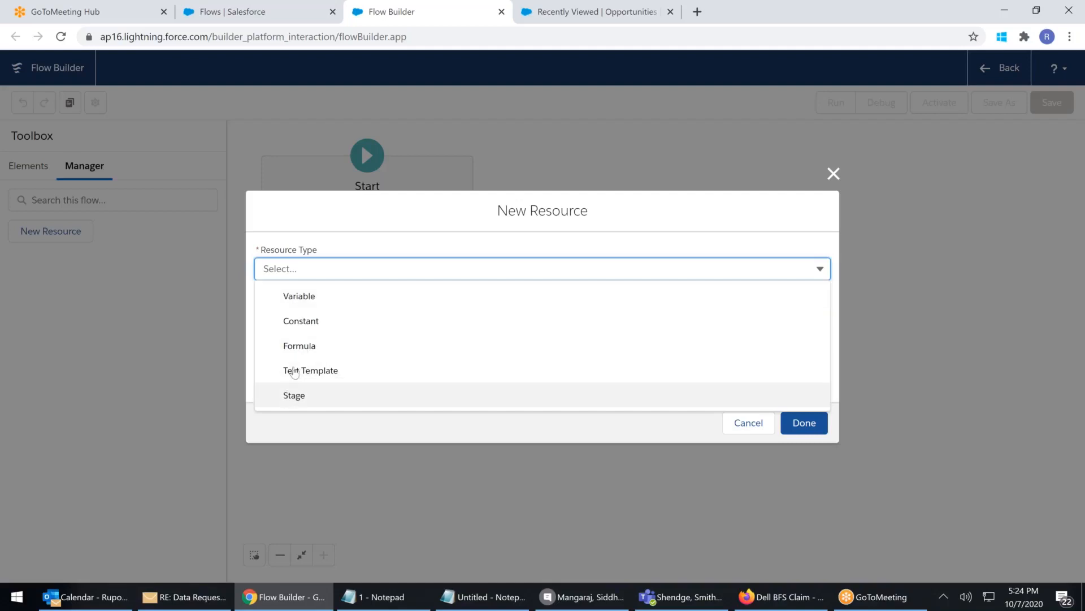
Create variable OP described as 'Variable/Container to hold multiple Opp records'
left_click(279, 297)
left_click(279, 296)
type("OP")
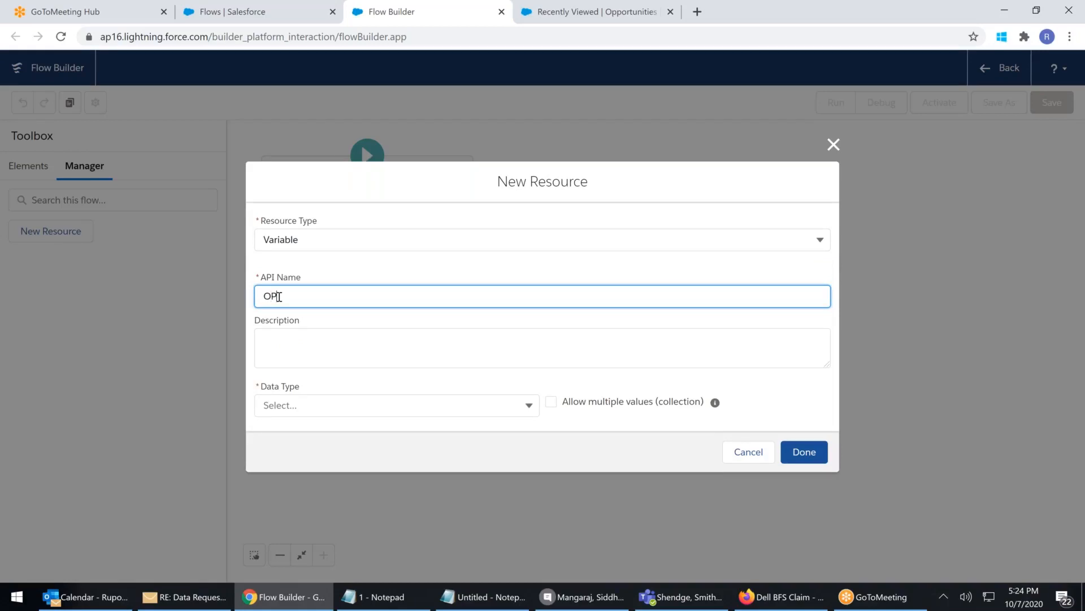
left_click(268, 341)
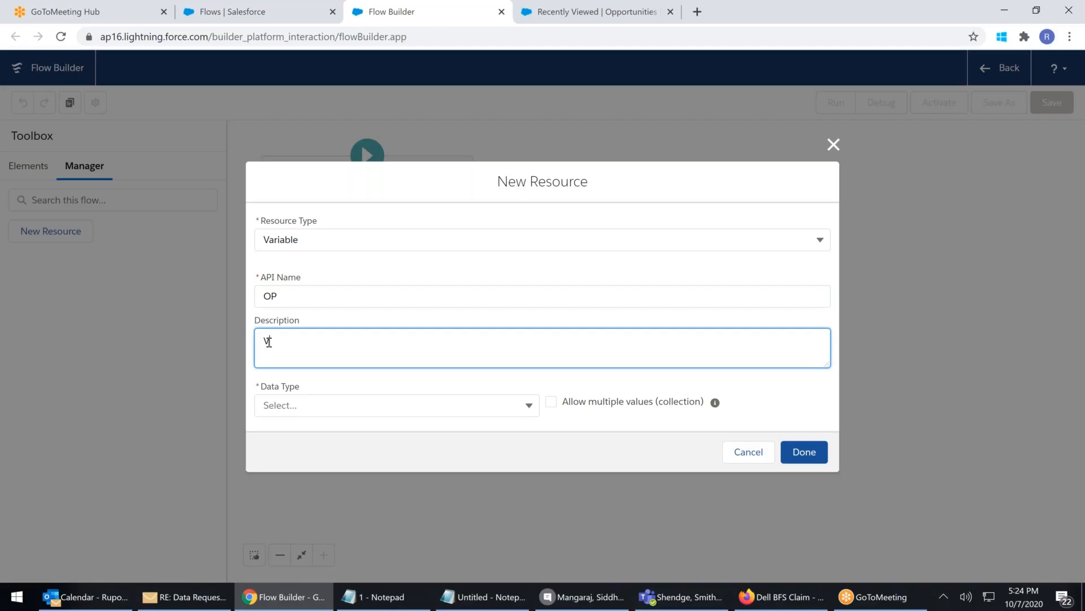
type("V")
key("BackSpace")
type("Variable/Container to ho")
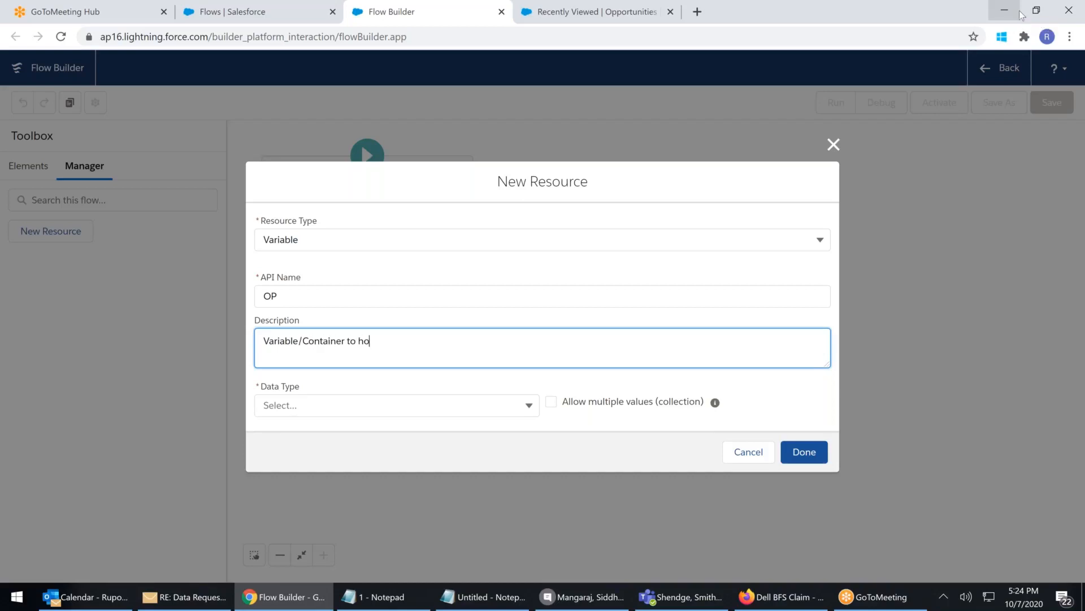
type("ld multiple Opp records")
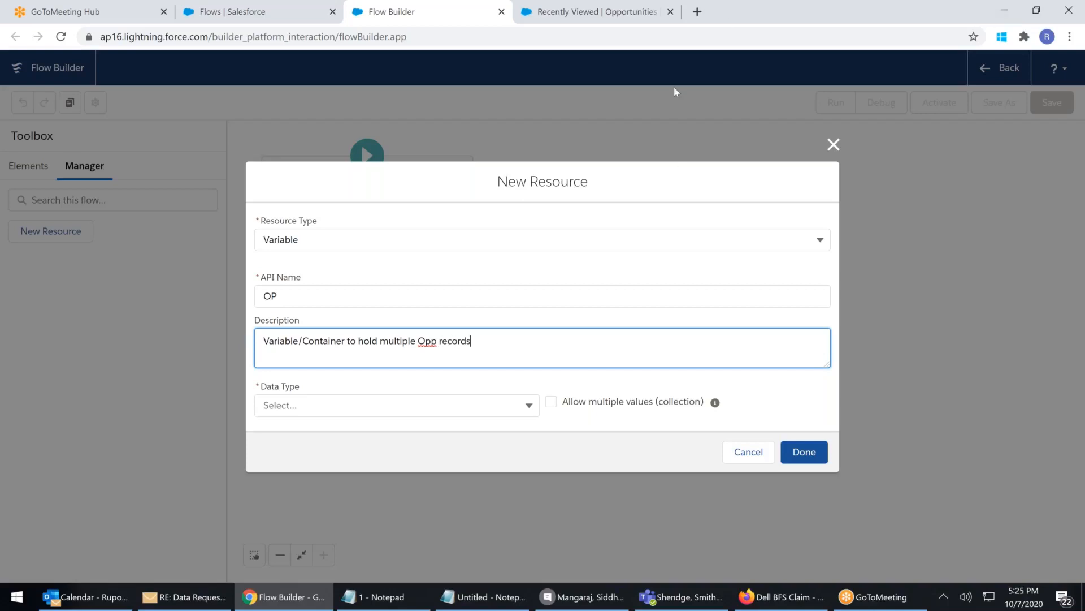
Set OP's data type to Record and allow multiple values (collection)
left_click(343, 407)
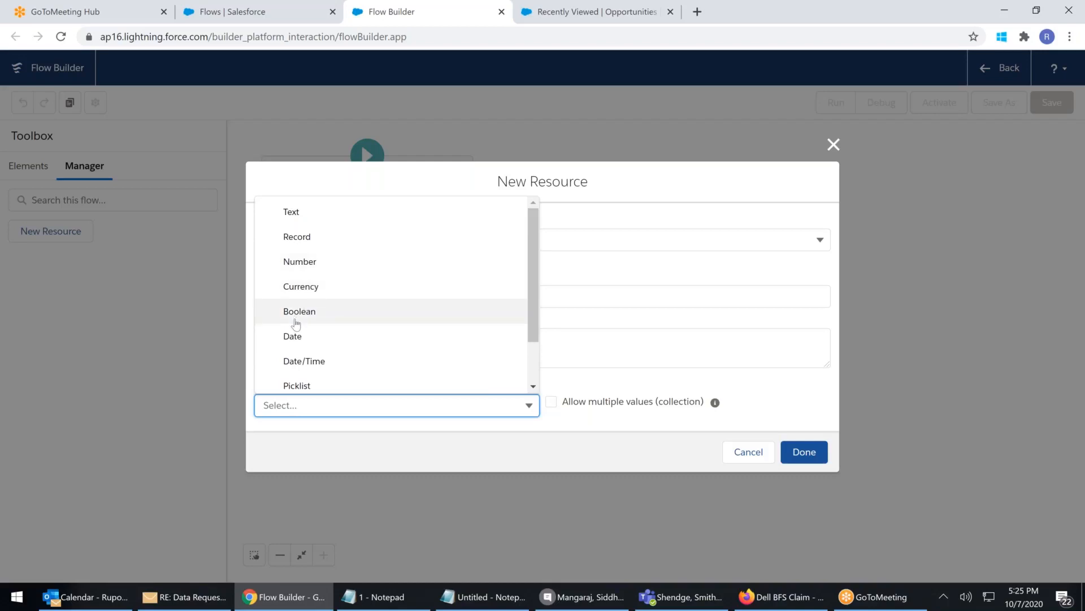
scroll(295, 324, "down", 2)
scroll(301, 375, "up", 2)
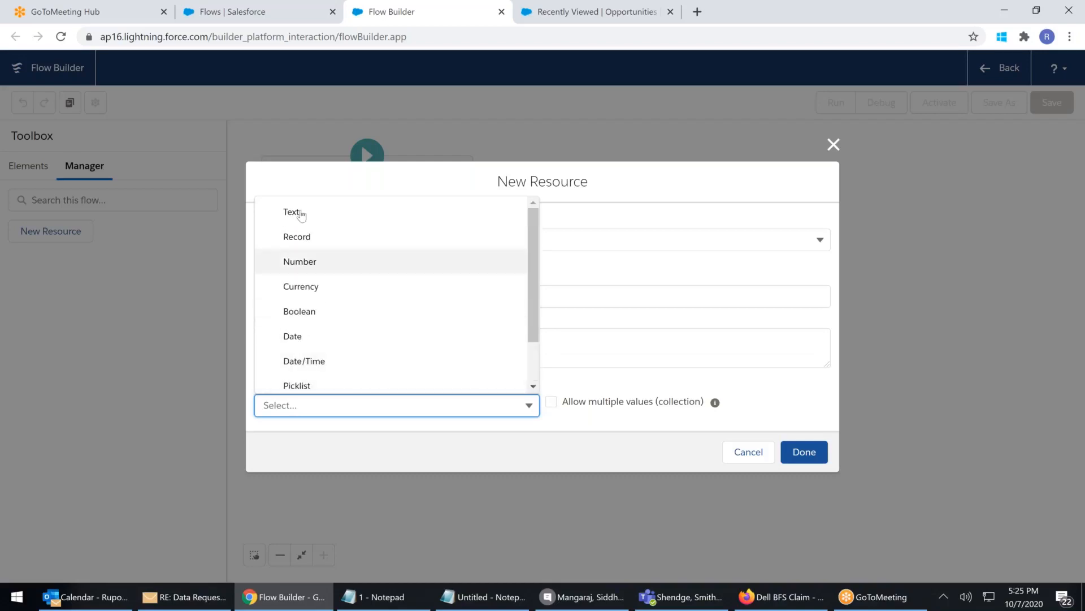
left_click(293, 238)
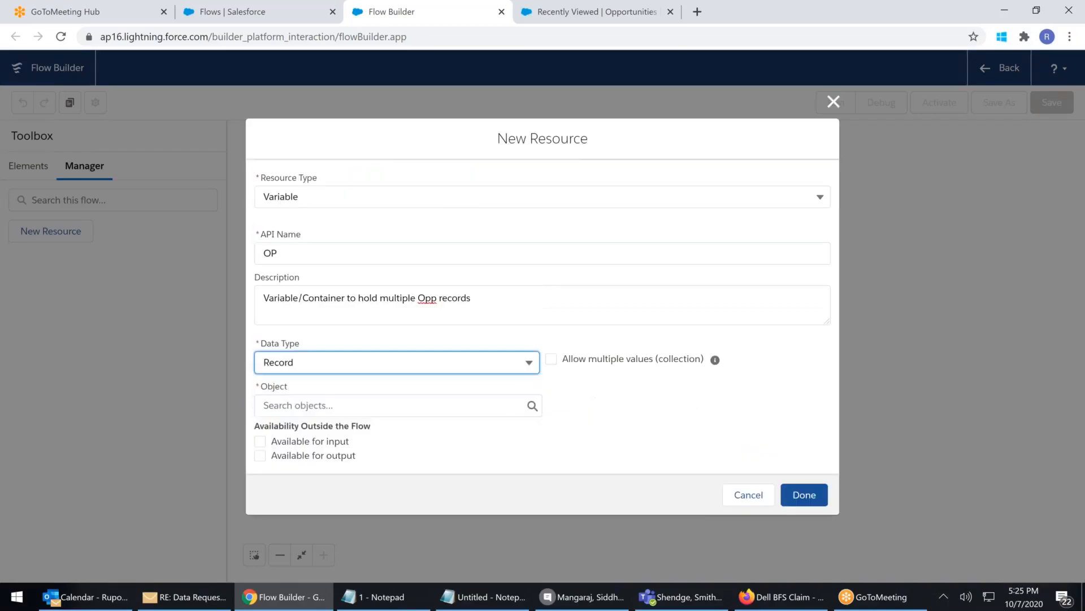
left_click(551, 360)
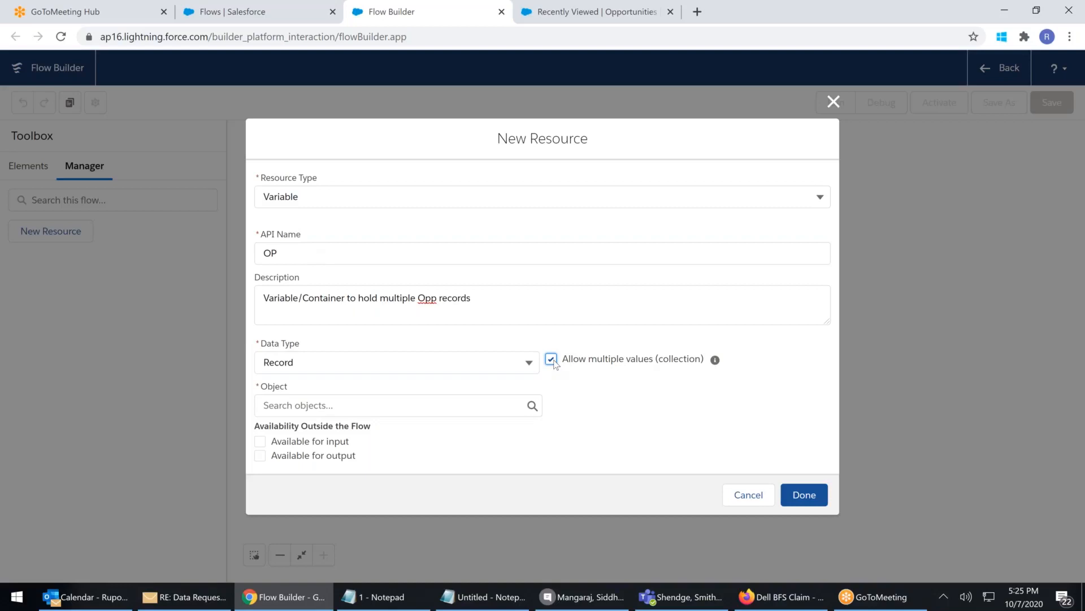
mouse_move(716, 365)
Set the OP variable's object to Opportunity
left_click(304, 404)
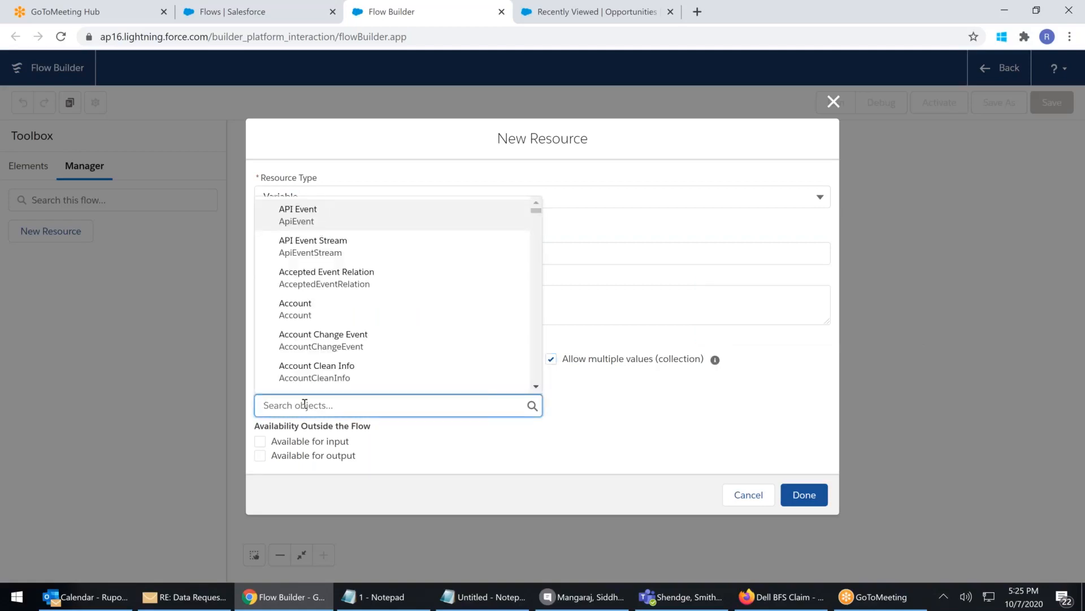
type("opp")
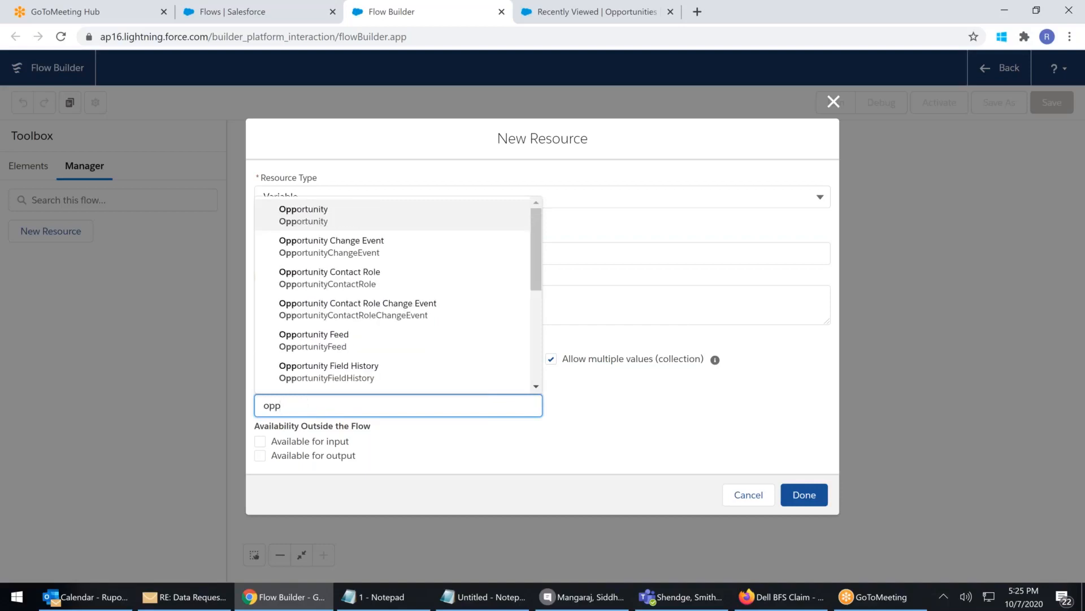
key("Return")
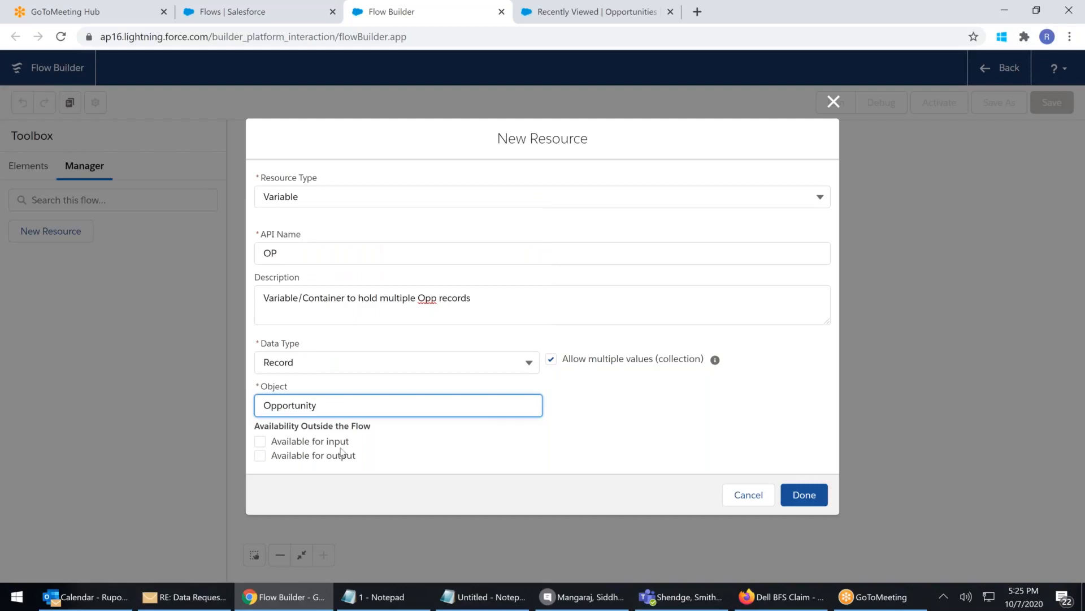
Mark OP as available for input and available for output
left_click(261, 442)
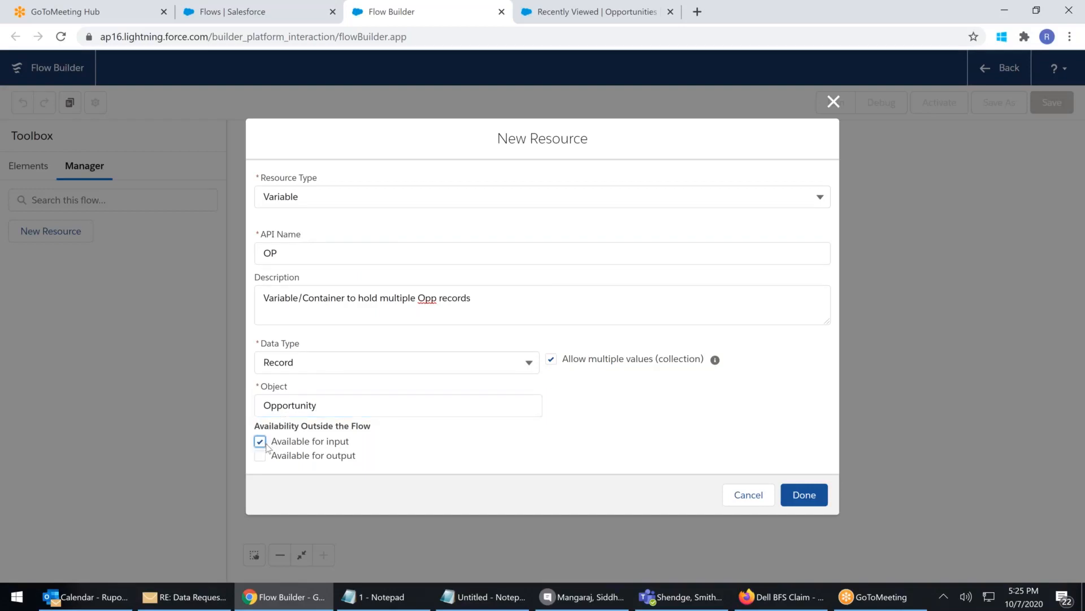
left_click(264, 455)
left_click(263, 458)
left_click_drag(333, 444, 276, 446)
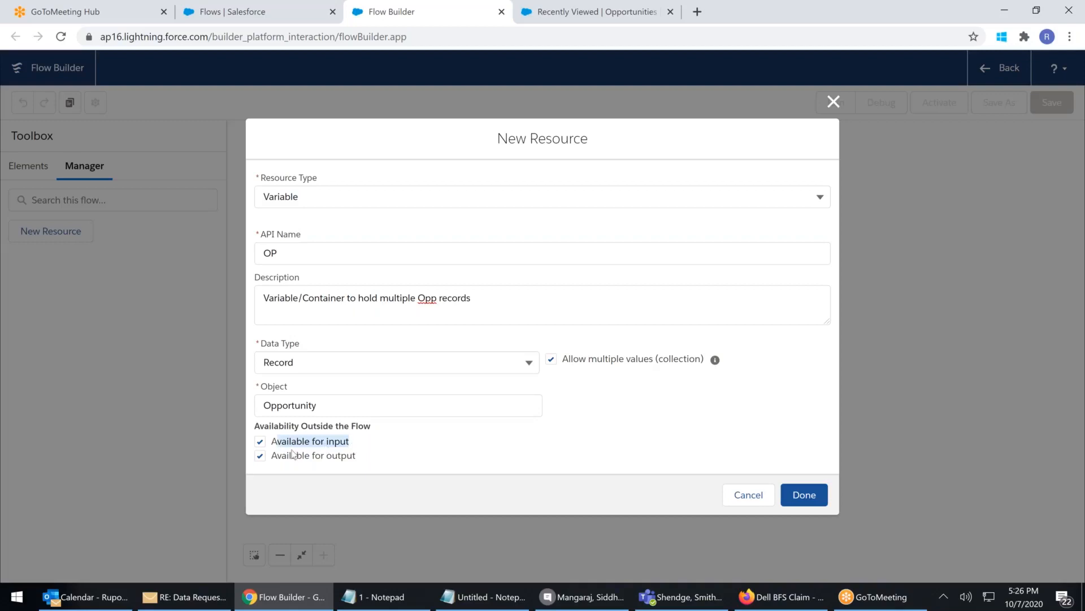
left_click_drag(277, 459, 416, 475)
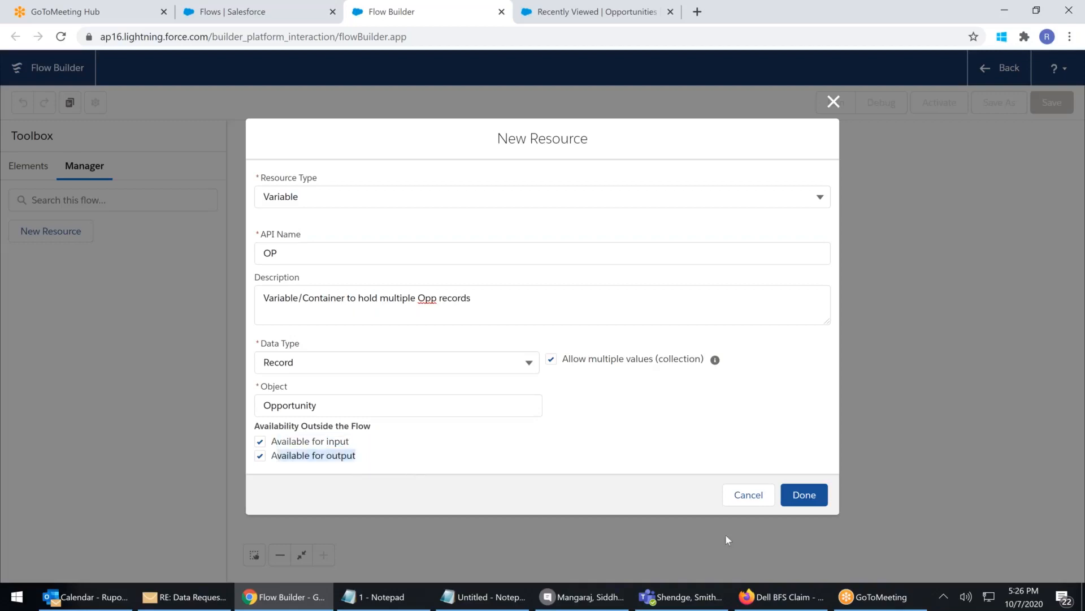
Save the OP variable, then add a Get Records element labelled 'Get all Opp Less than$500'
left_click(804, 497)
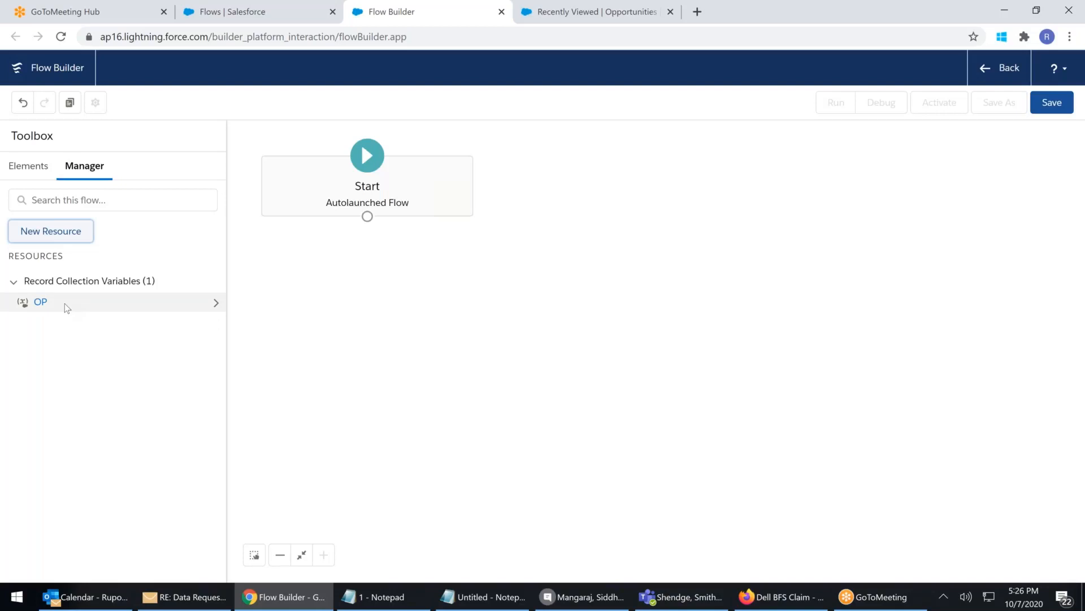
left_click(10, 165)
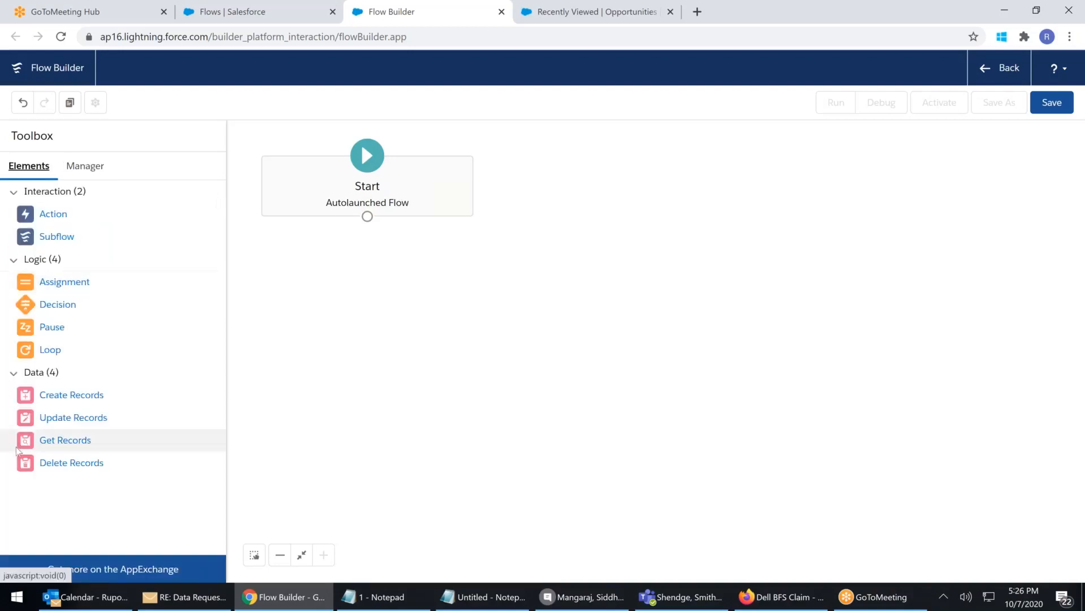
left_click_drag(65, 440, 365, 258)
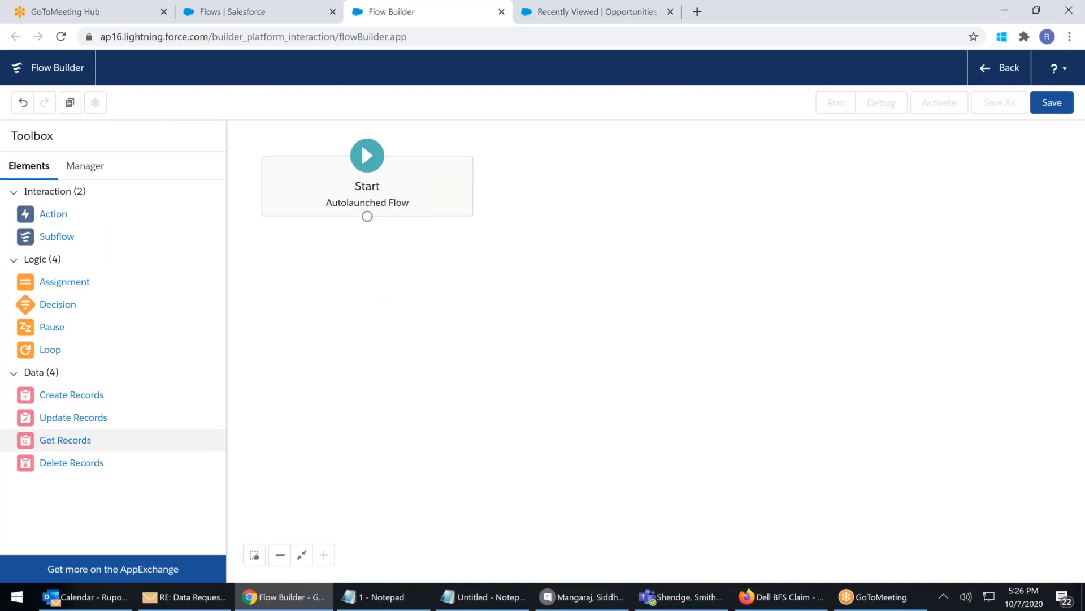
type("Geyy")
key("BackSpace")
key("BackSpace")
type("t all ")
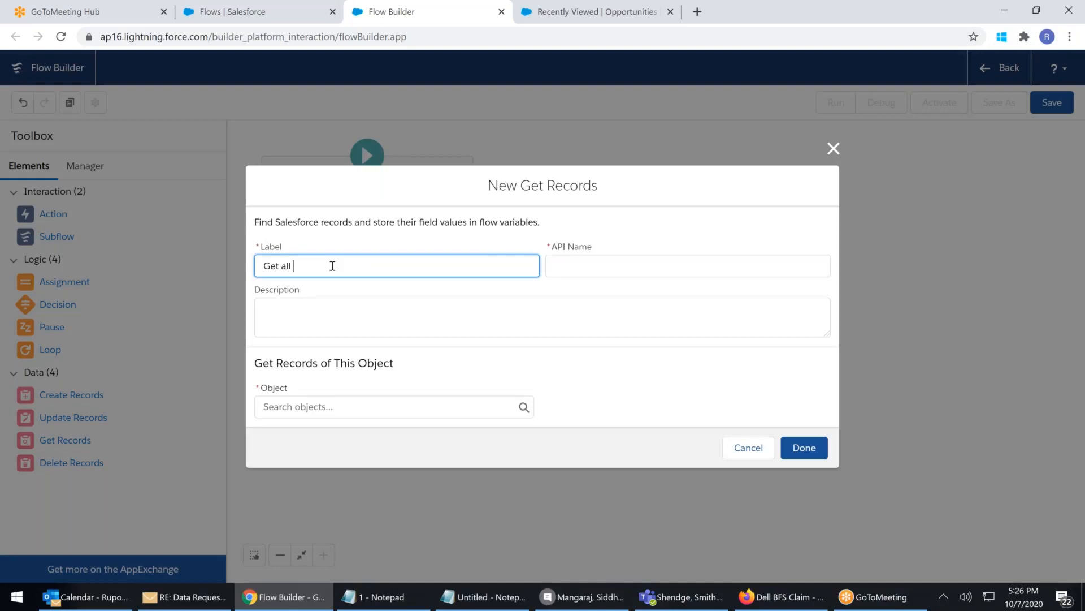
type("Opp Less than$500")
Correct the label to 'Get all Opp Less than $500' and choose Opportunity as the object
left_click(354, 266)
left_click(342, 314)
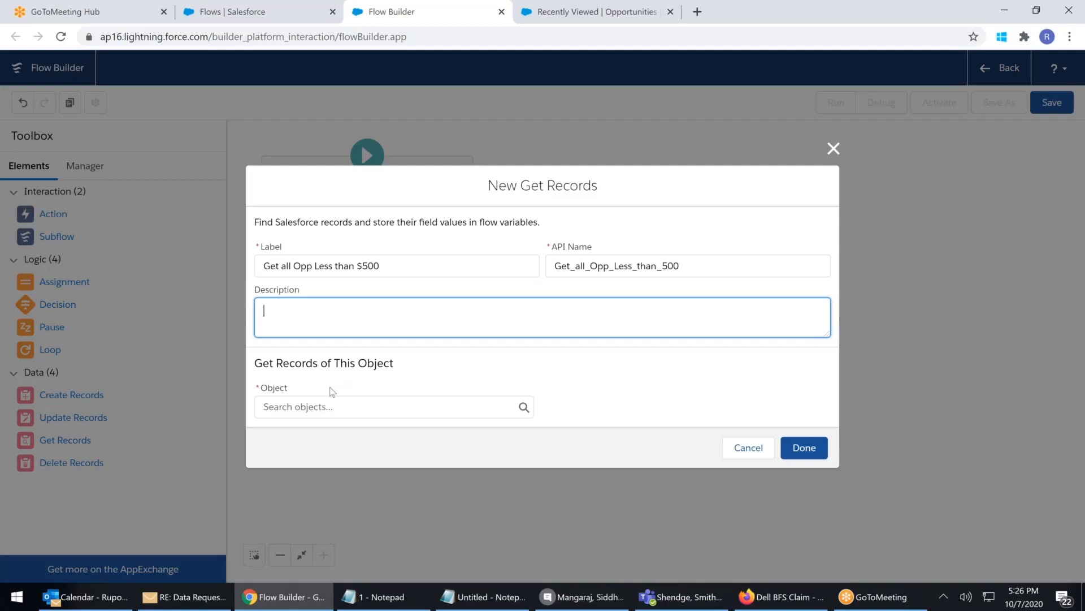
left_click(310, 406)
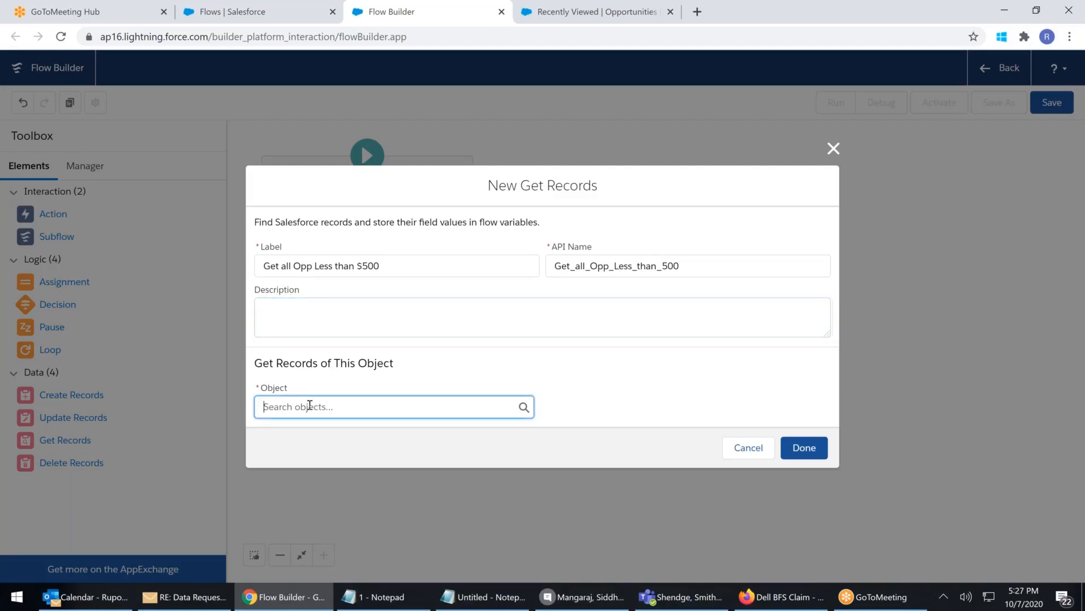
type("opp")
left_click(308, 220)
Add the filter condition Amount Less Than or Equal 500
left_click(394, 456)
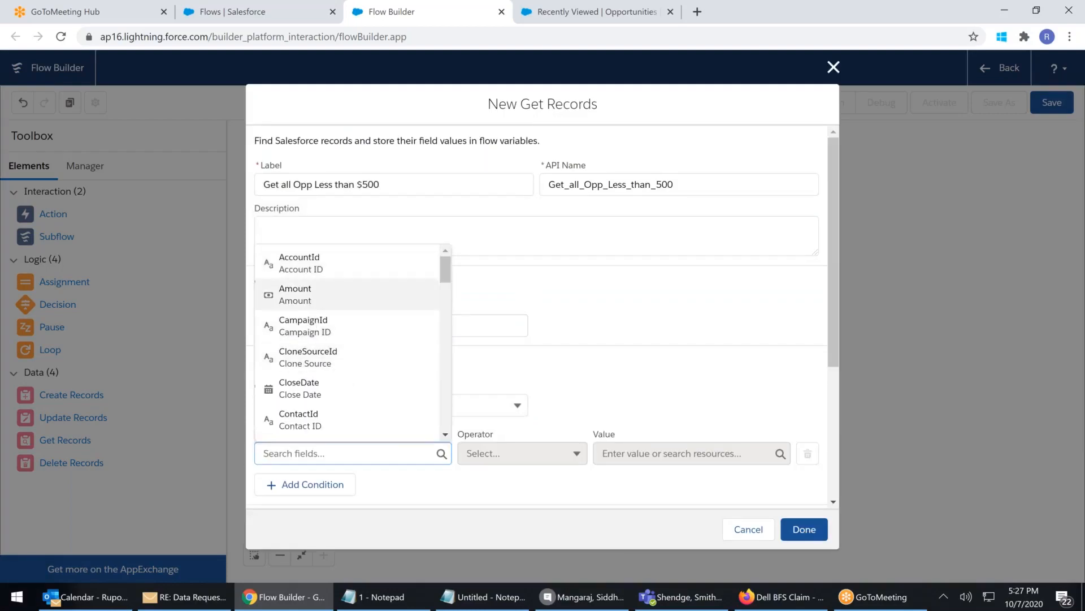
left_click(311, 299)
left_click(541, 452)
left_click(543, 403)
left_click(654, 451)
type("500")
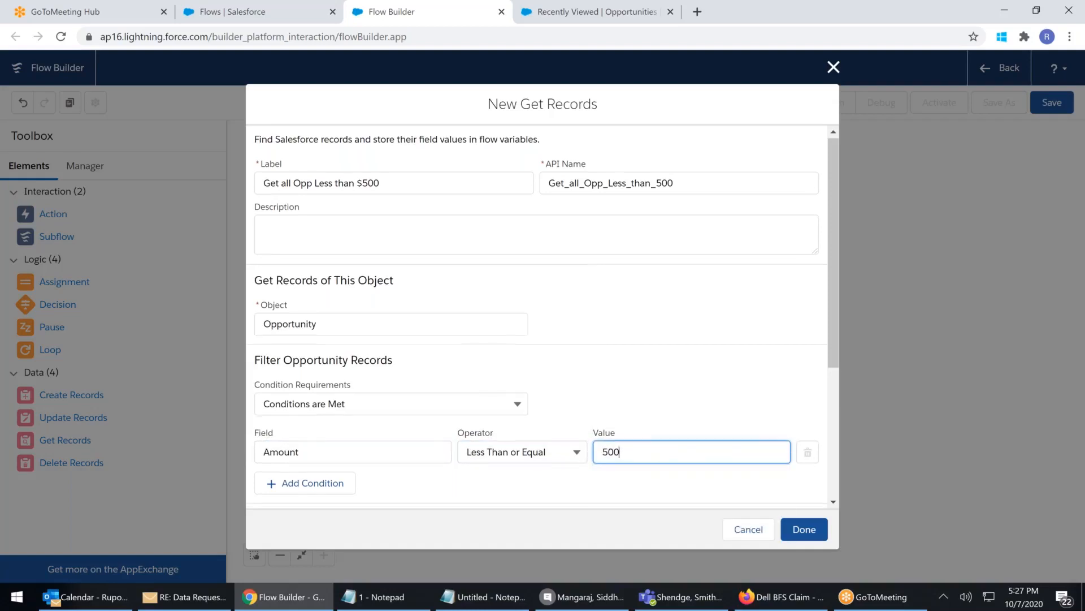
Leave the records Not Sorted and store all matching records, then bring the notes forward
scroll(653, 312, "down", 4)
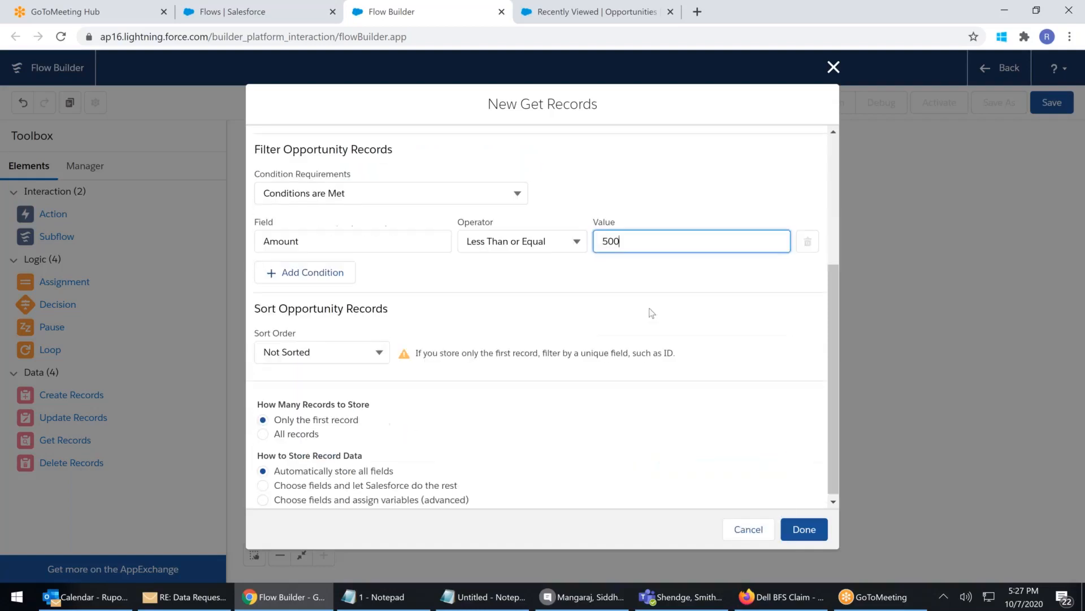
left_click(308, 353)
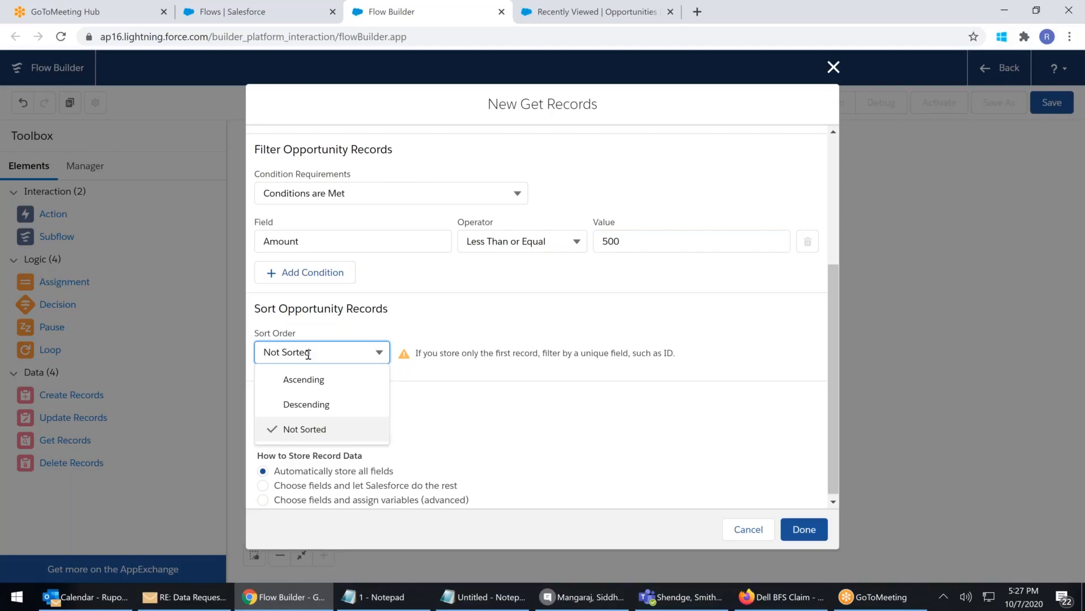
left_click(421, 330)
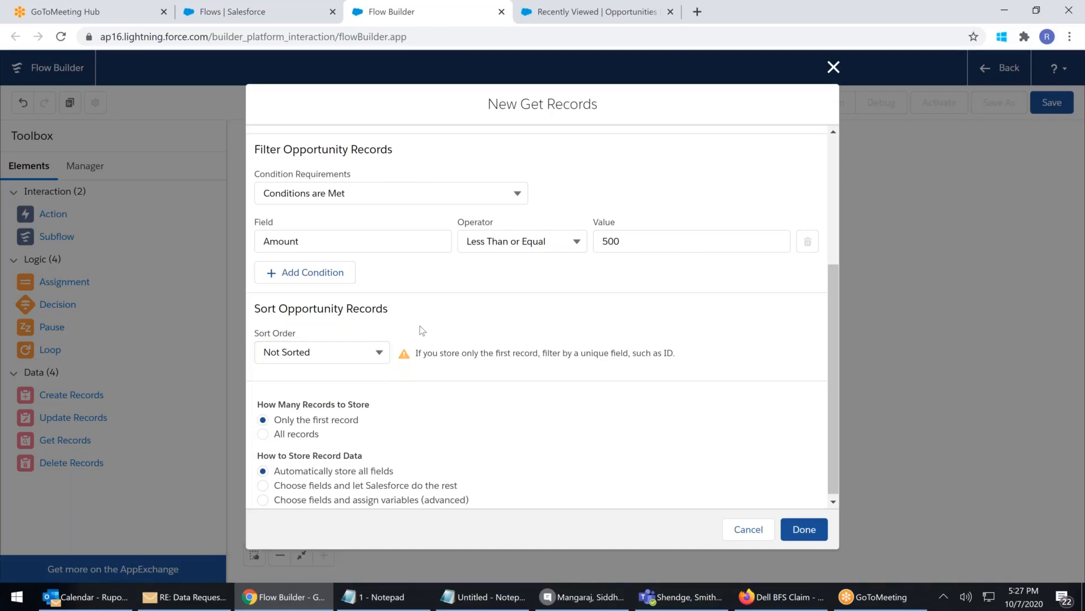
scroll(420, 326, "down", 1)
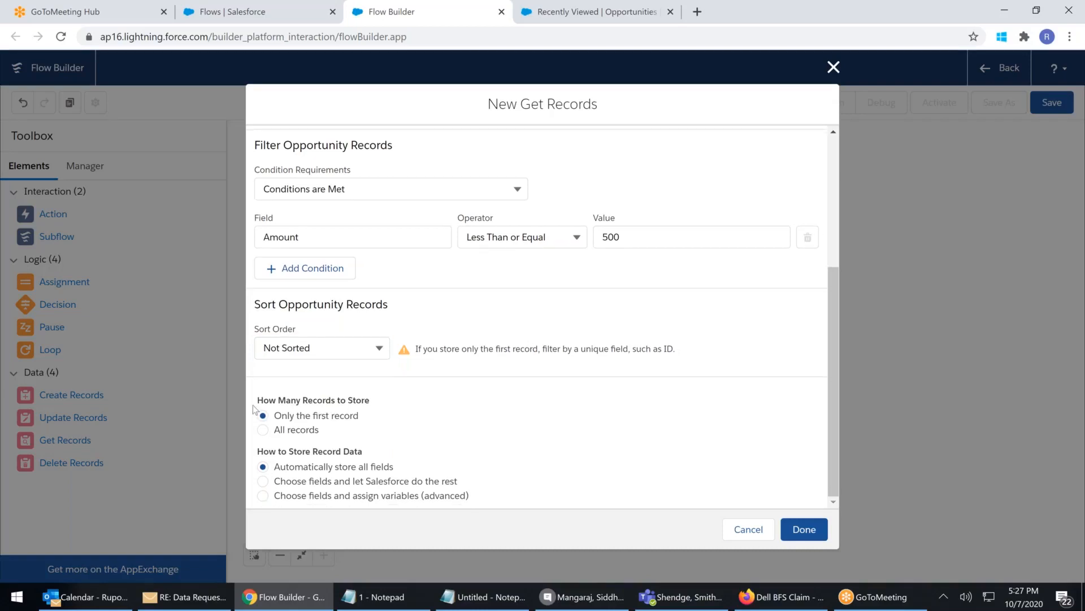
left_click_drag(280, 417, 365, 418)
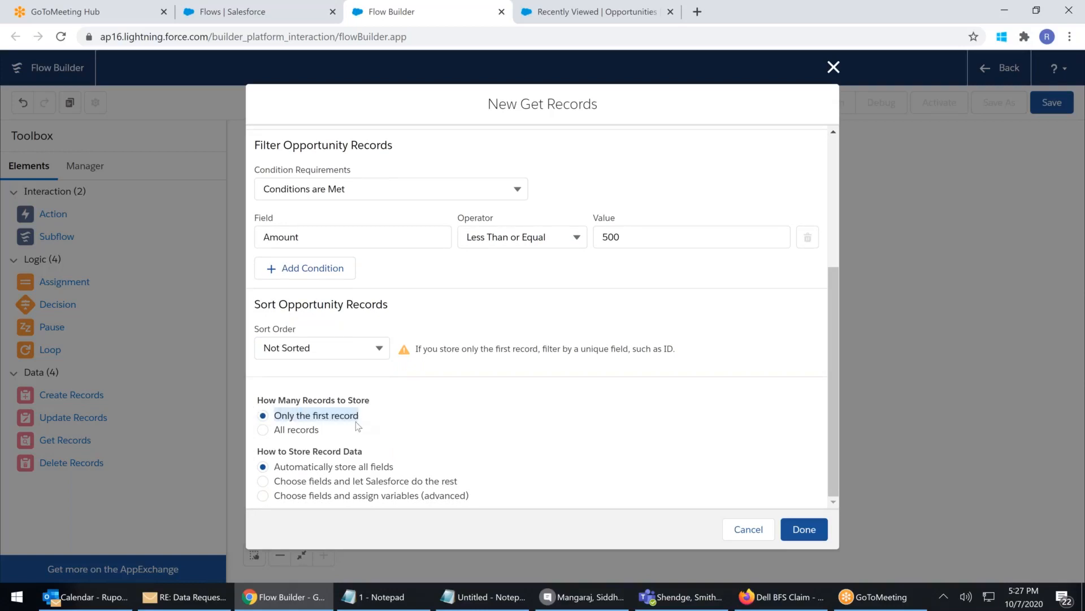
left_click(263, 431)
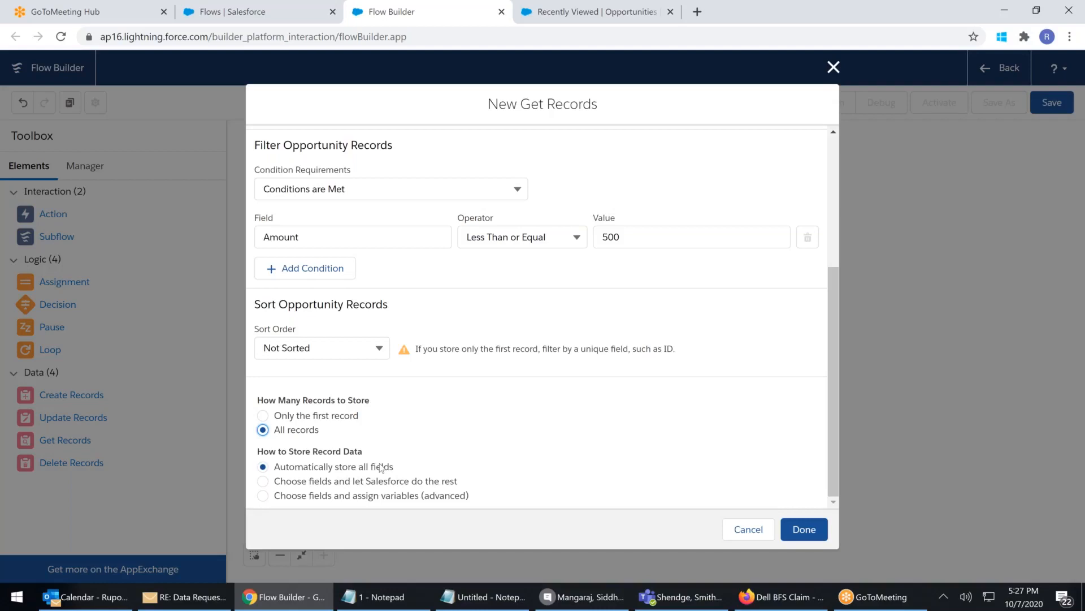
left_click(486, 601)
left_click_drag(258, 161, 318, 161)
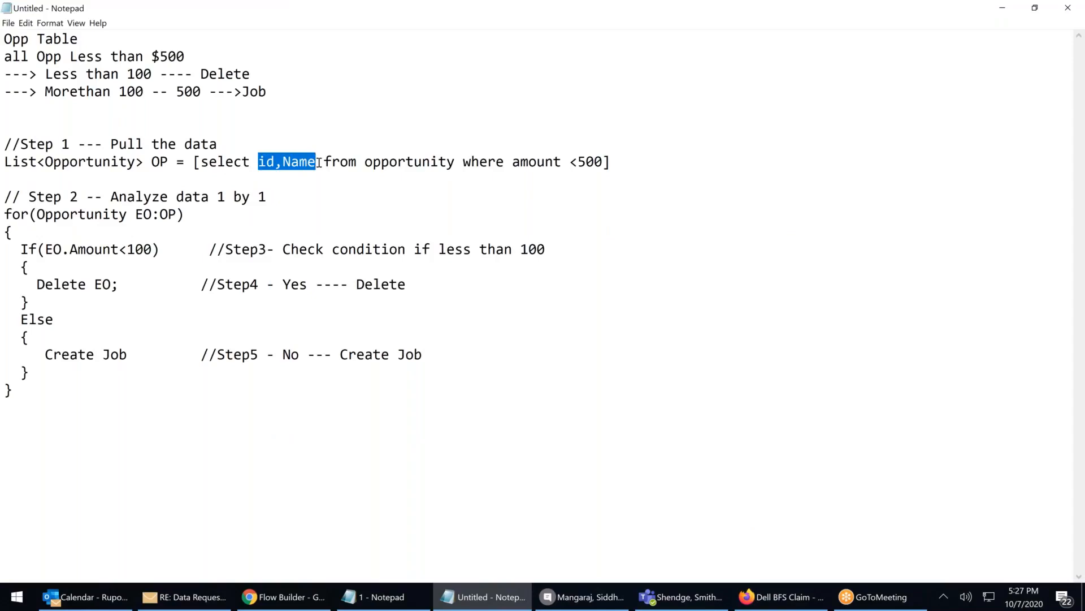
left_click(319, 162)
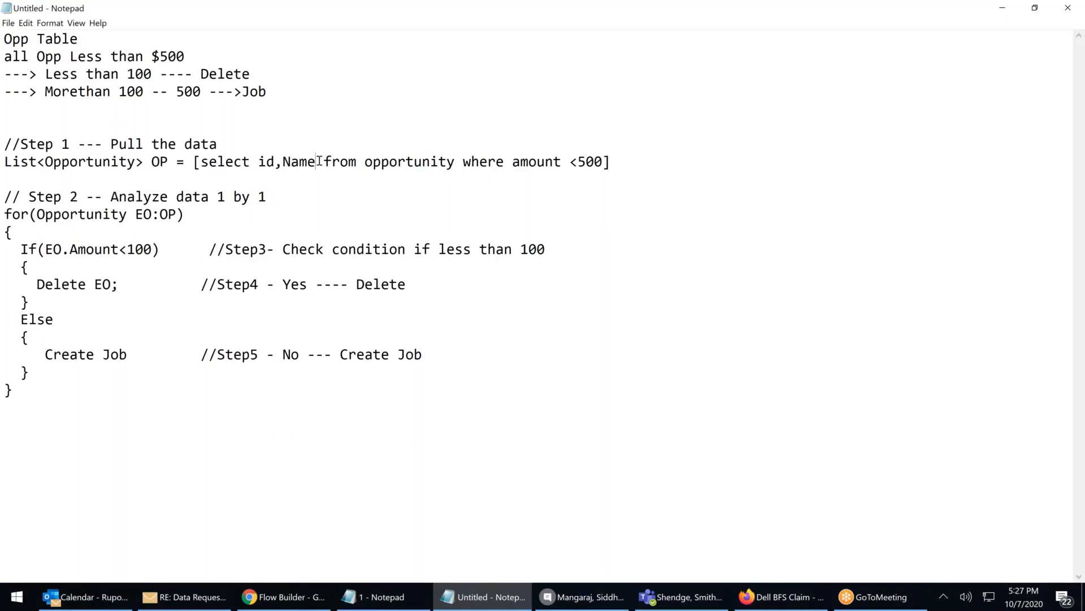
left_click(1003, 8)
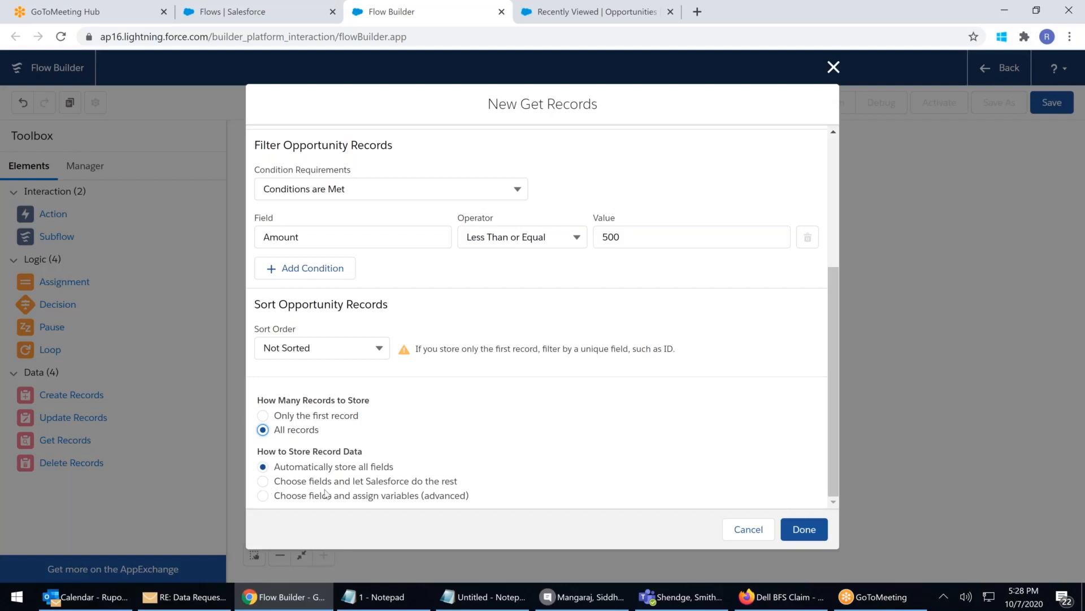
Compare the storage options and settle on 'Choose fields and let Salesforce do the rest'
left_click(422, 482)
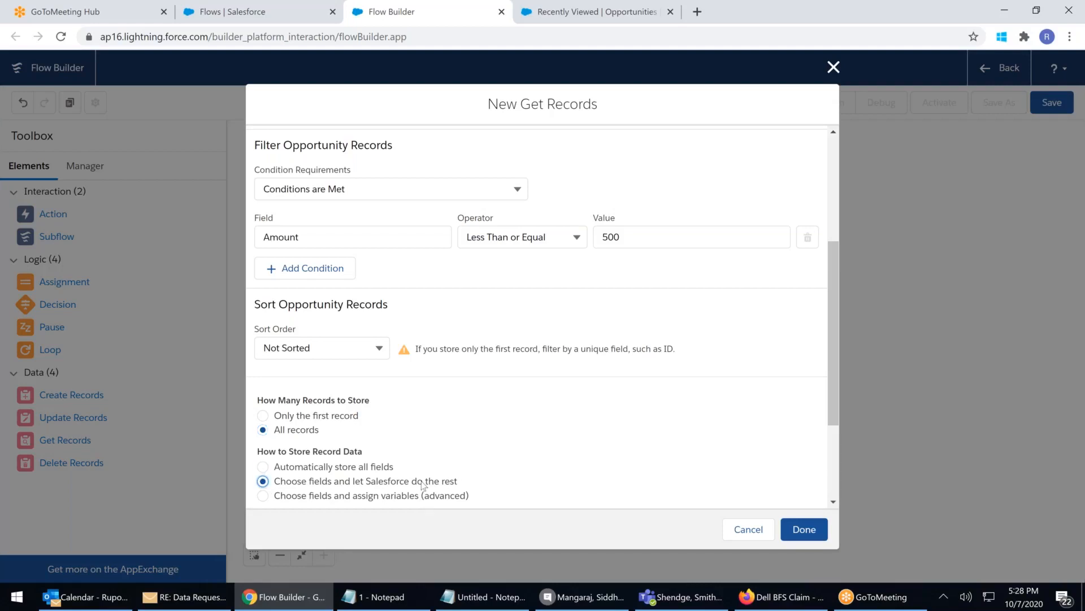
scroll(421, 485, "down", 1)
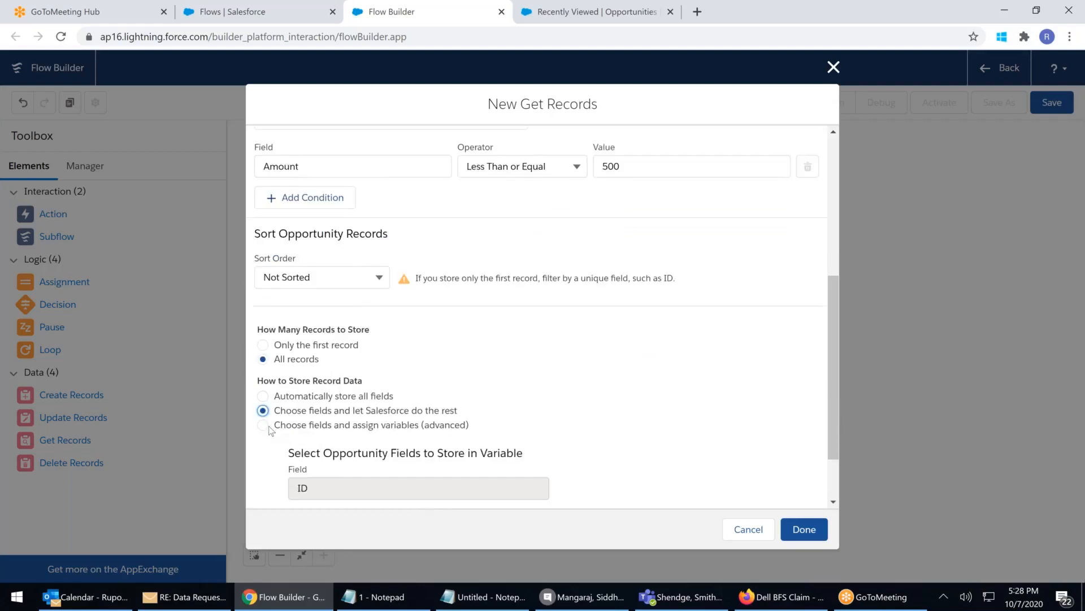
left_click(263, 425)
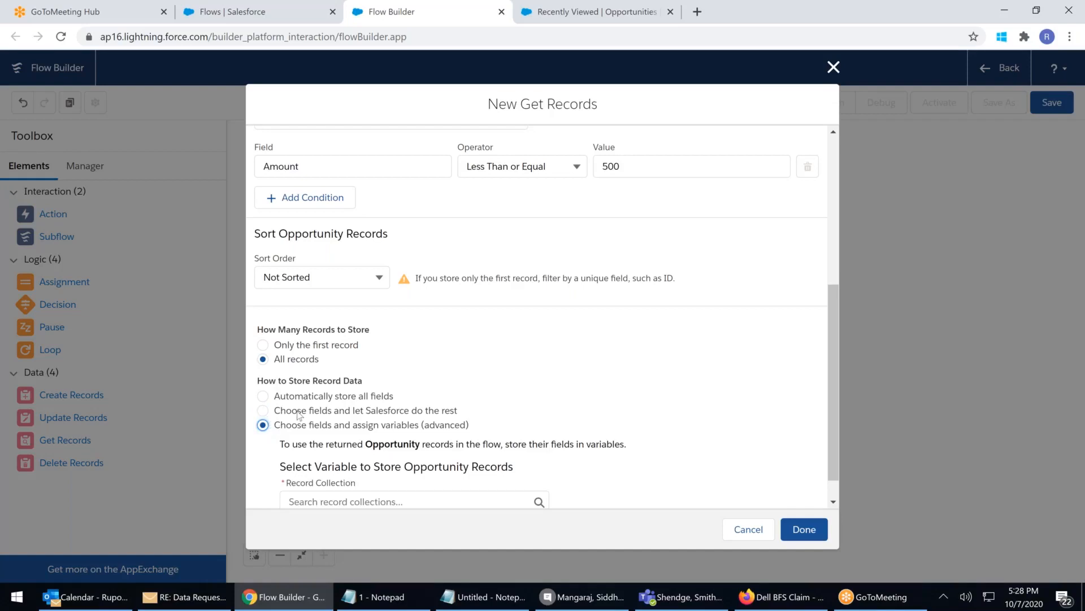
left_click(263, 411)
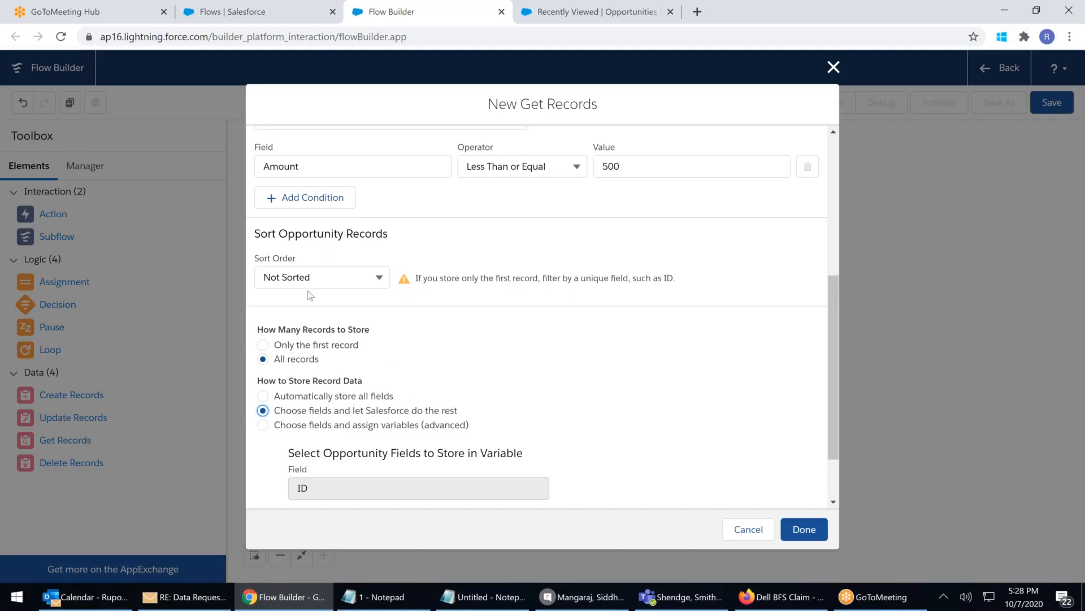
left_click(263, 425)
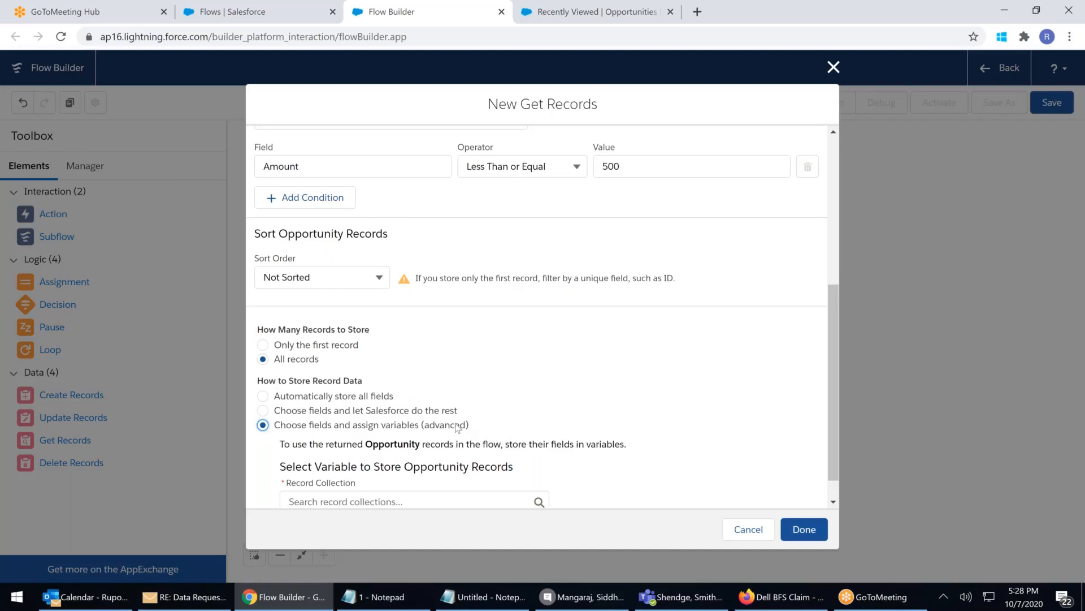
left_click(264, 411)
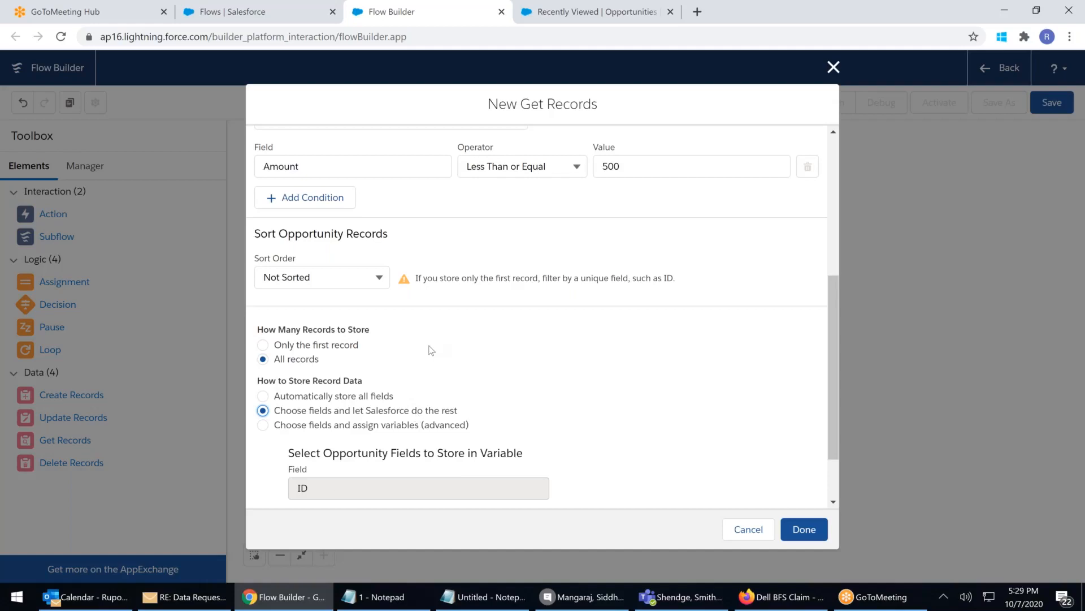
Switch to 'Choose fields and assign variables (advanced)' and store the records in the {!OP} collection
scroll(270, 352, "down", 1)
left_click(270, 353)
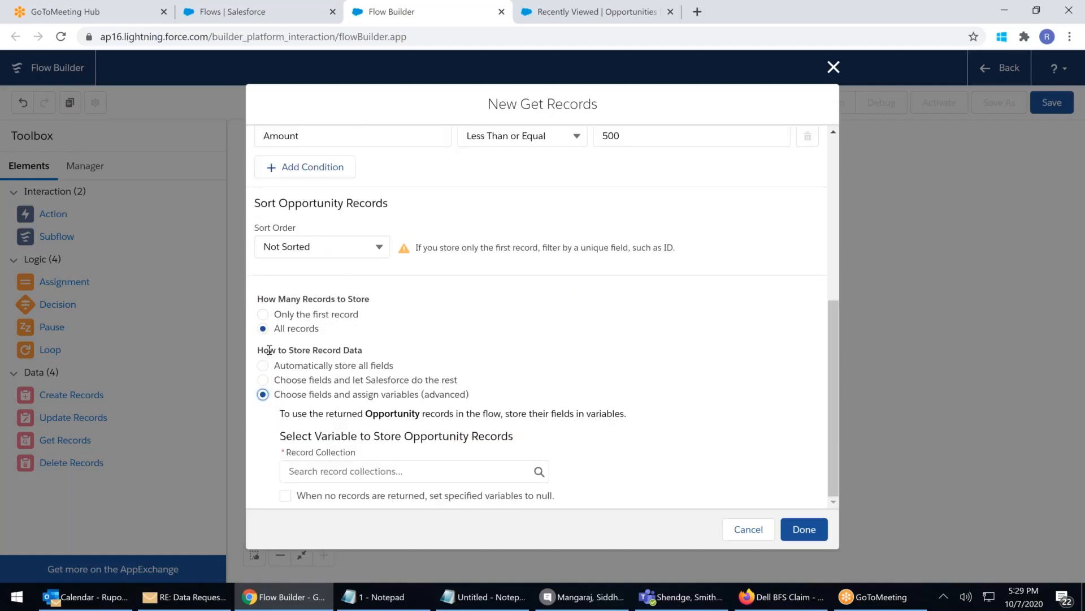
left_click_drag(320, 395, 453, 396)
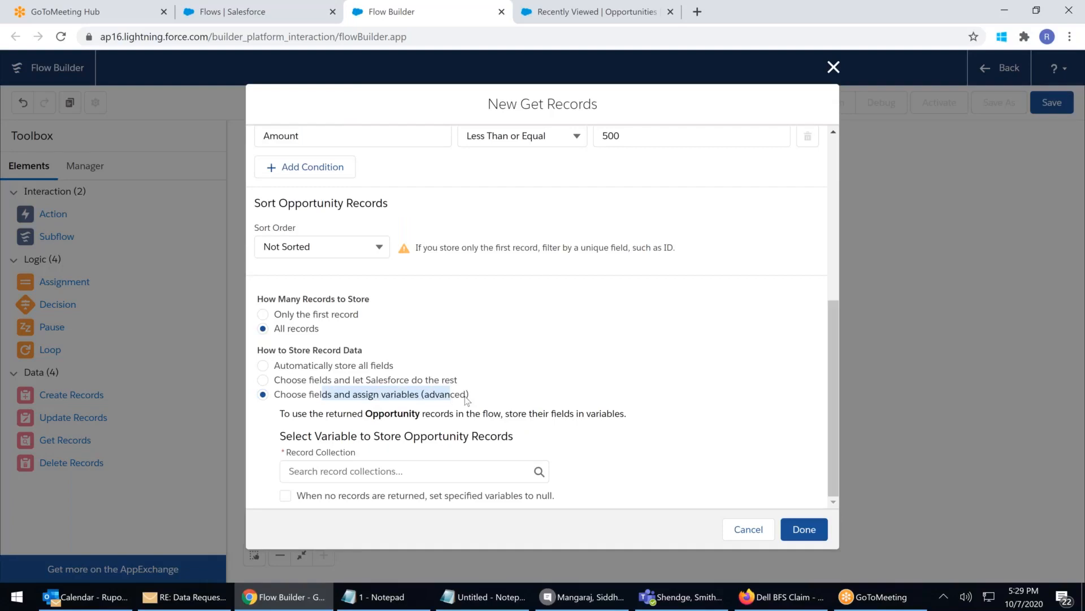
left_click(358, 472)
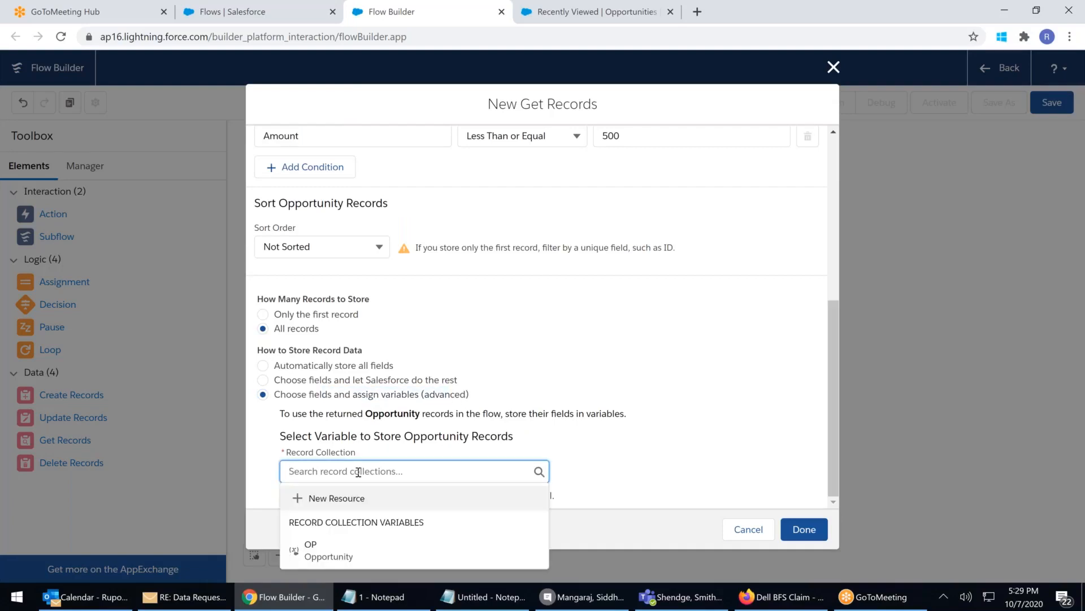
left_click(310, 549)
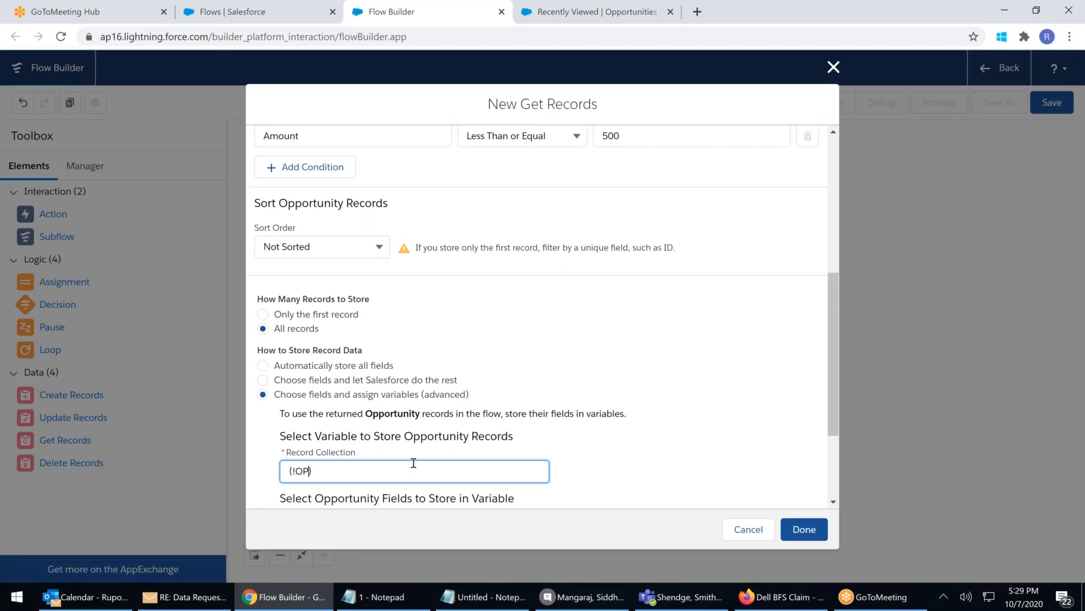
Add Amount as a stored field alongside ID, then bring the Notepad notes forward
scroll(414, 462, "down", 3)
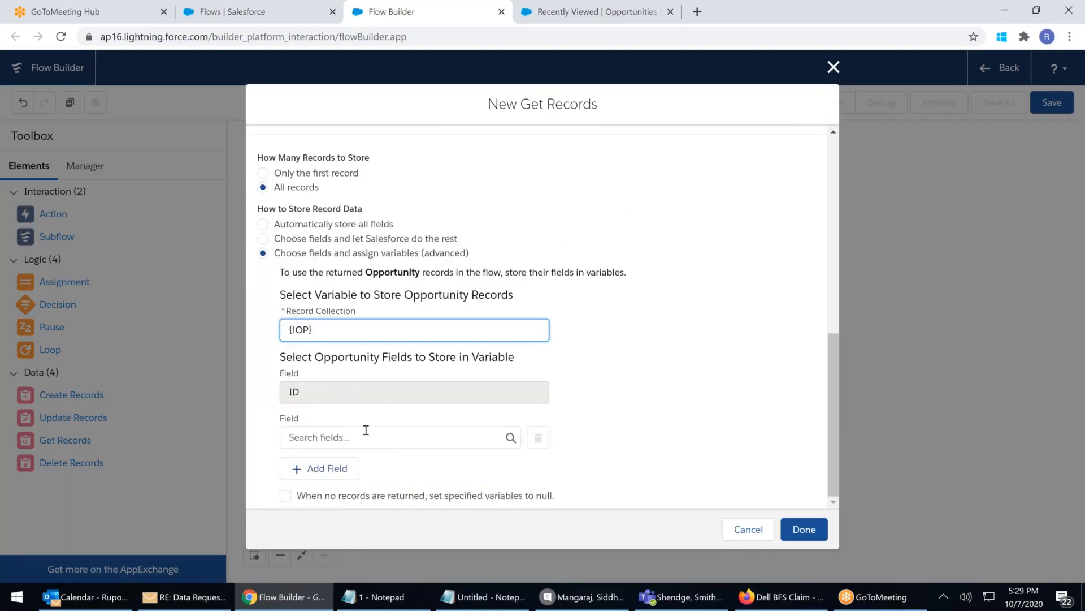
left_click(323, 437)
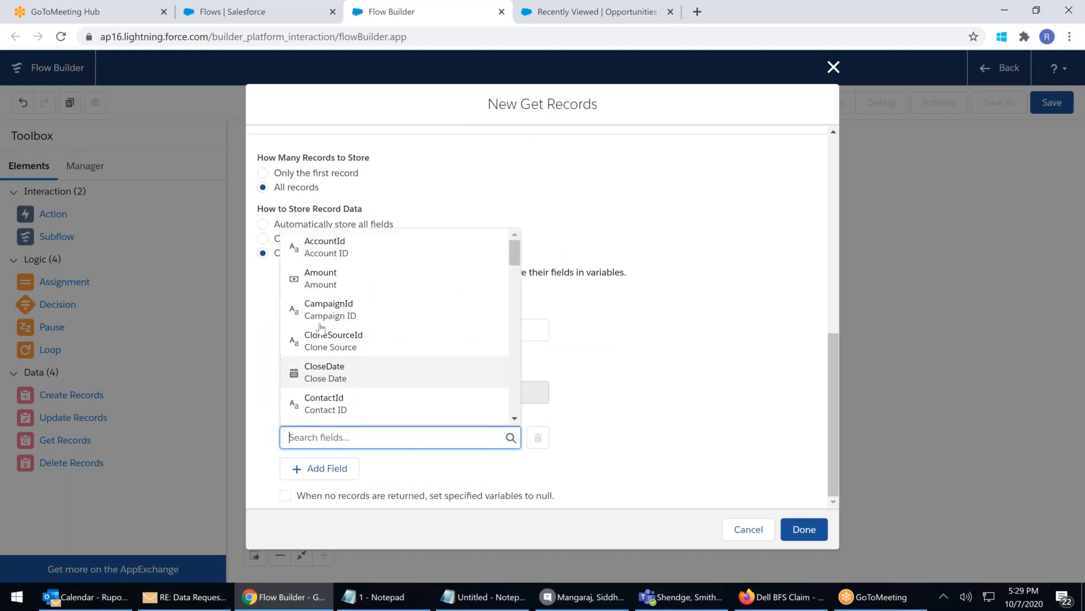
left_click(328, 288)
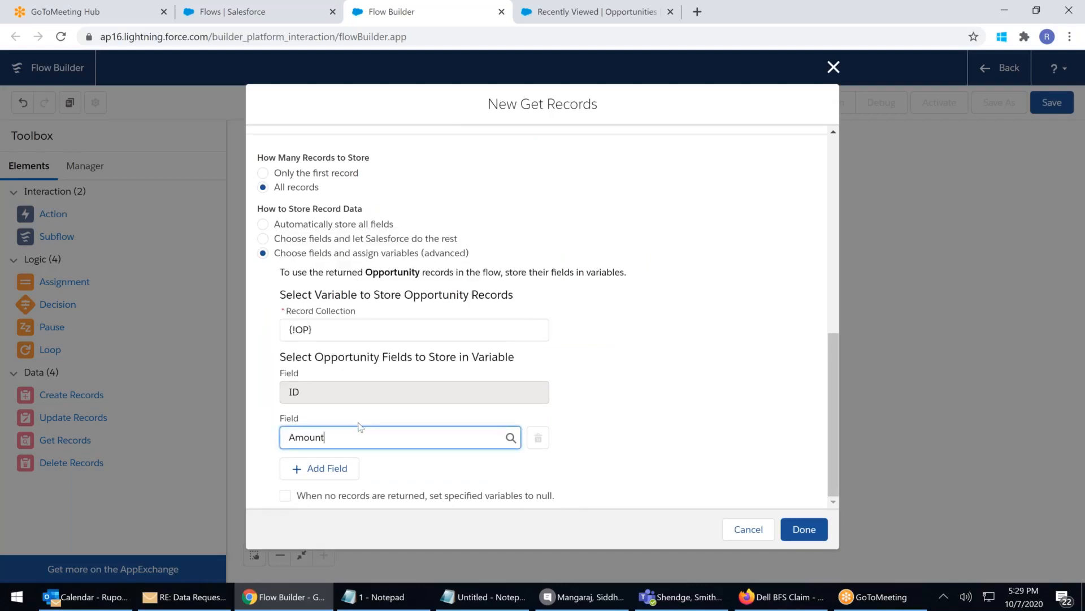
left_click(486, 604)
Add ',Amount' after Name in the query line, highlighting parts of the pseudocode while explaining
left_click(317, 164)
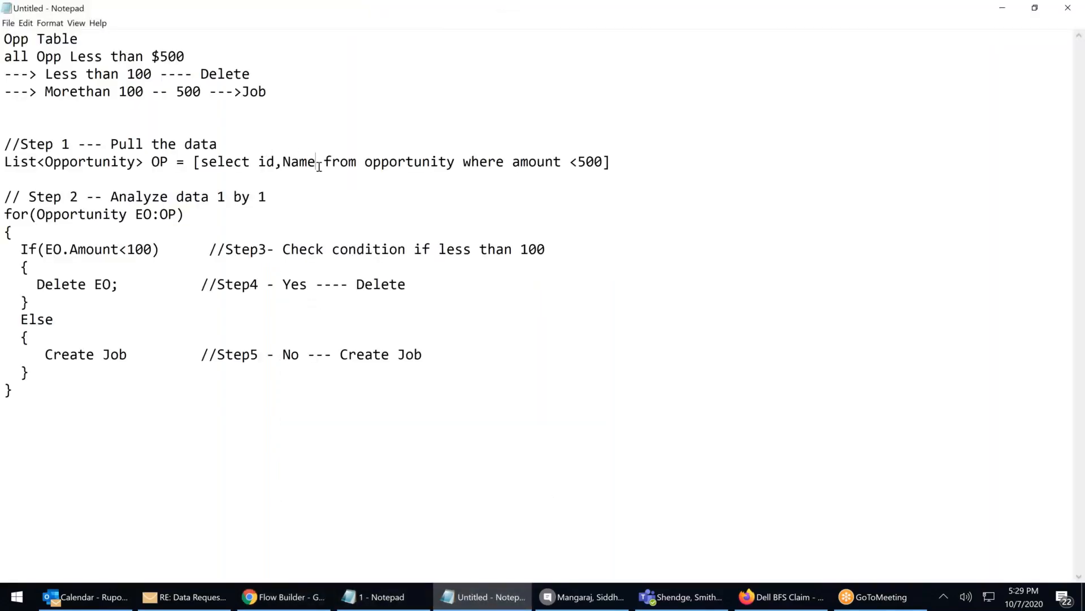
type(",Amo")
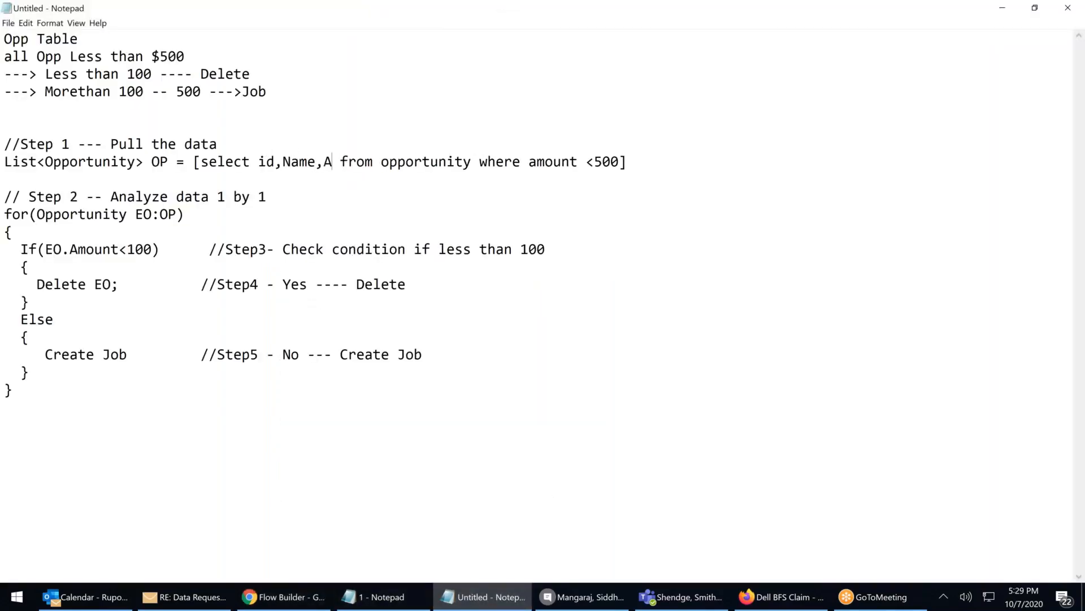
type("unt")
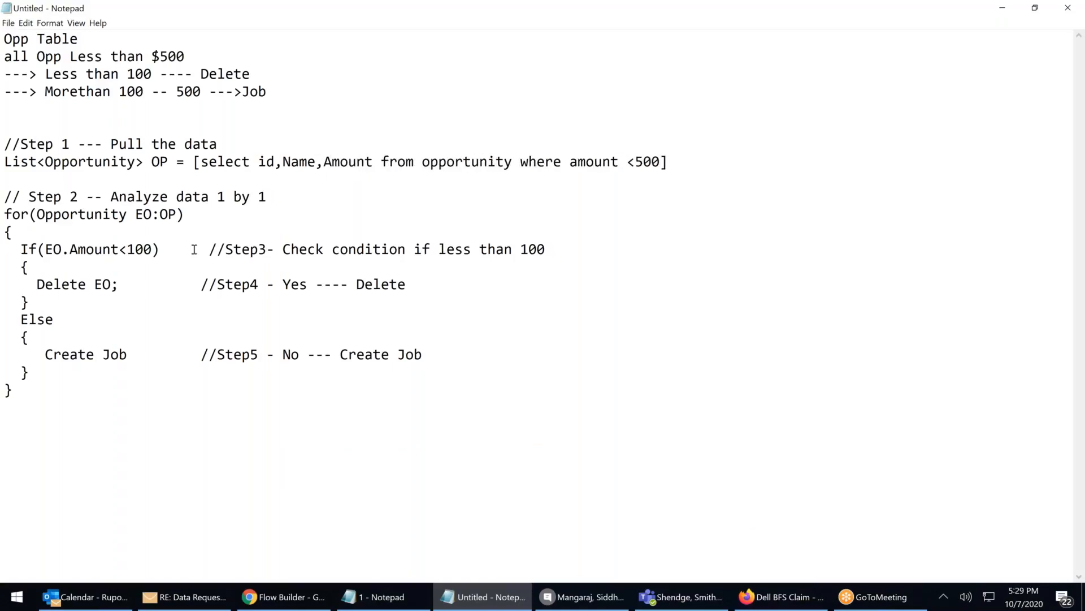
left_click_drag(69, 250, 161, 250)
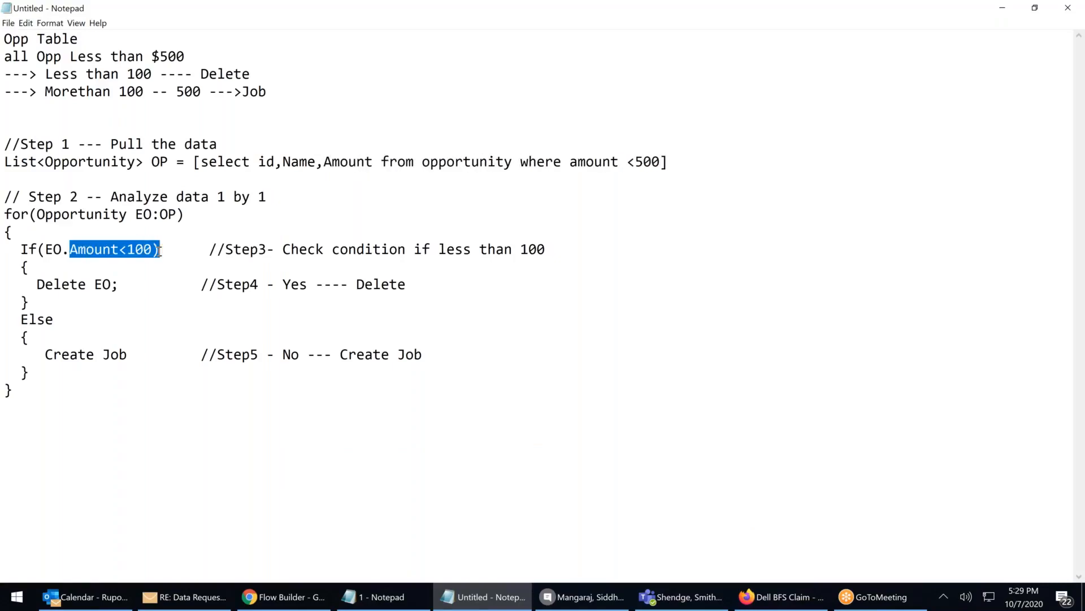
left_click(125, 250)
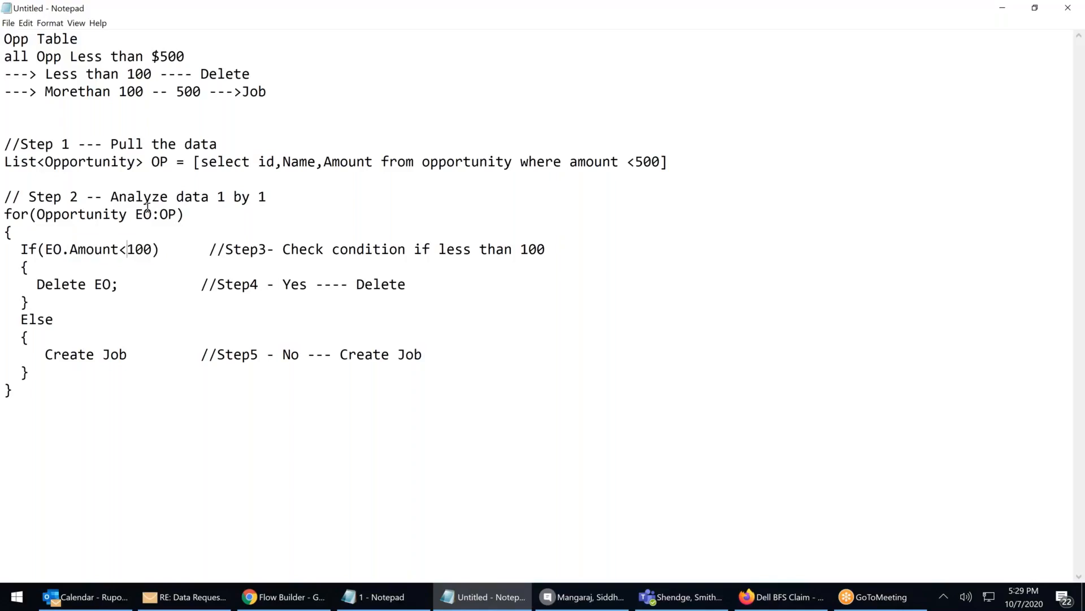
double_click(158, 161)
left_click_drag(70, 250, 152, 248)
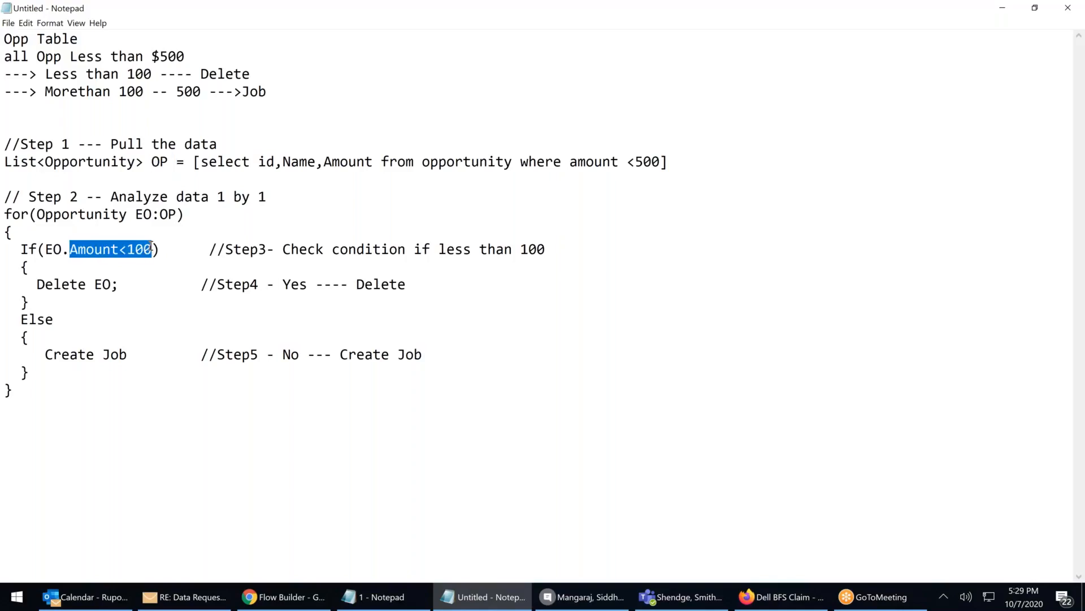
left_click(340, 163)
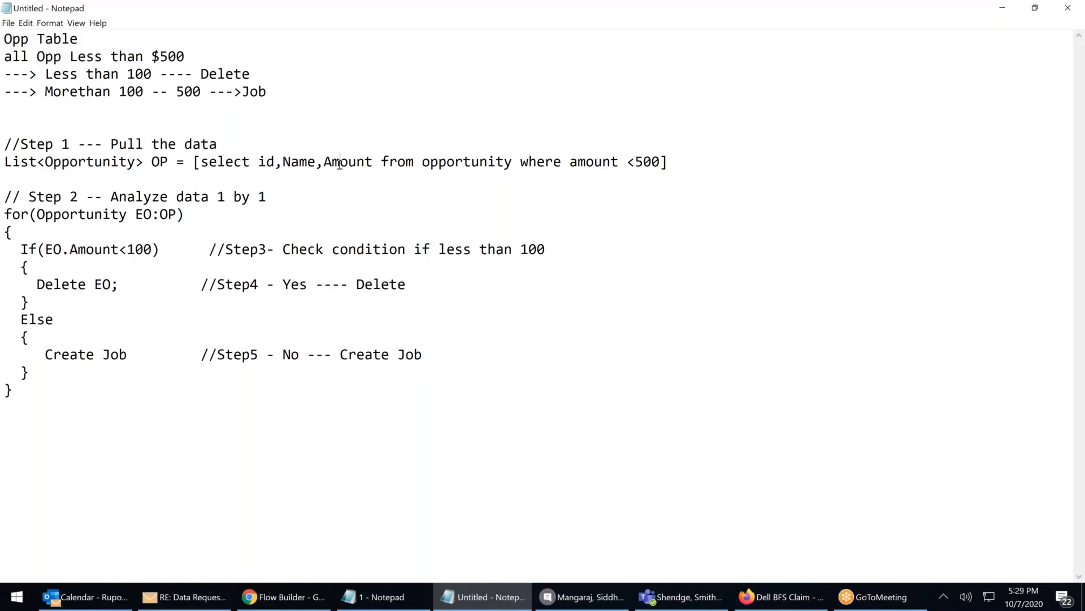
left_click_drag(257, 162, 381, 163)
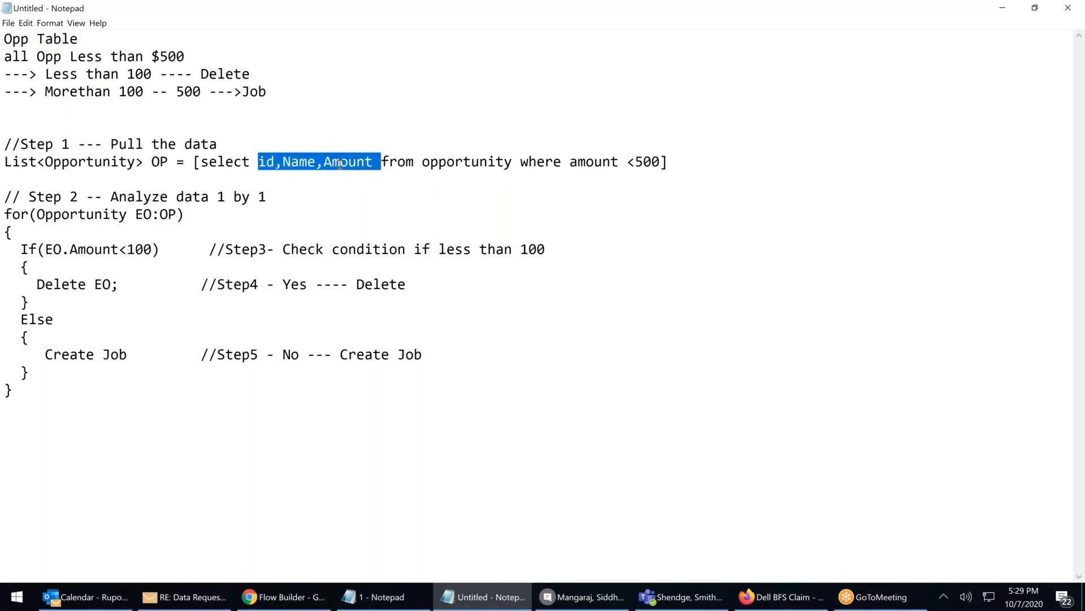
left_click(290, 160)
double_click(85, 353)
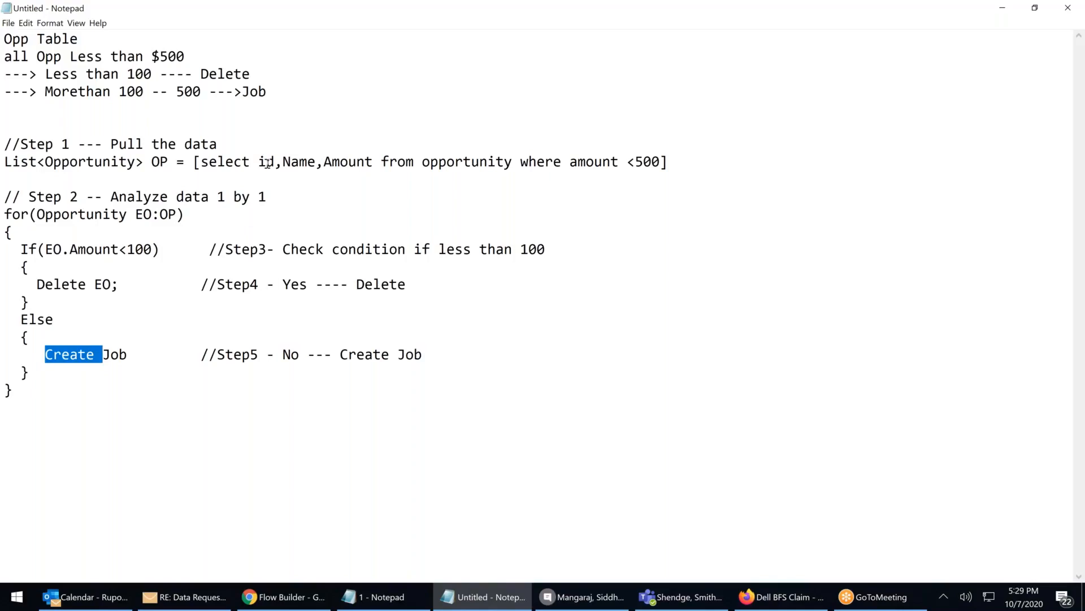
left_click_drag(36, 284, 136, 284)
left_click_drag(258, 162, 373, 164)
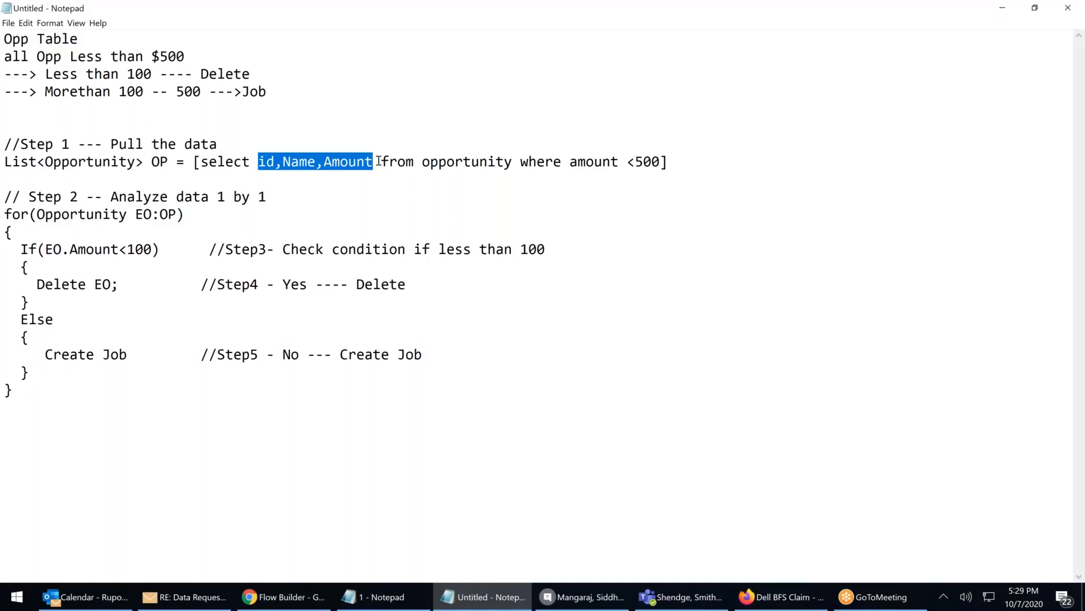
Briefly try adding a Stage field after Amount, then delete it so the query reads id,Name,Amount
left_click(376, 163)
type(",Stage")
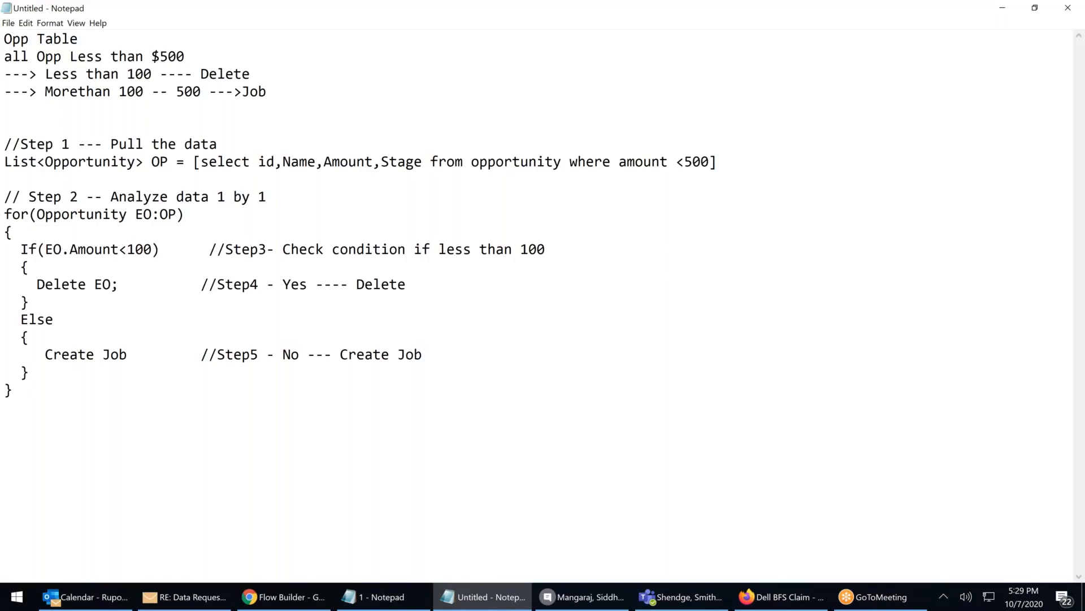
type(",O")
key("BackSpace")
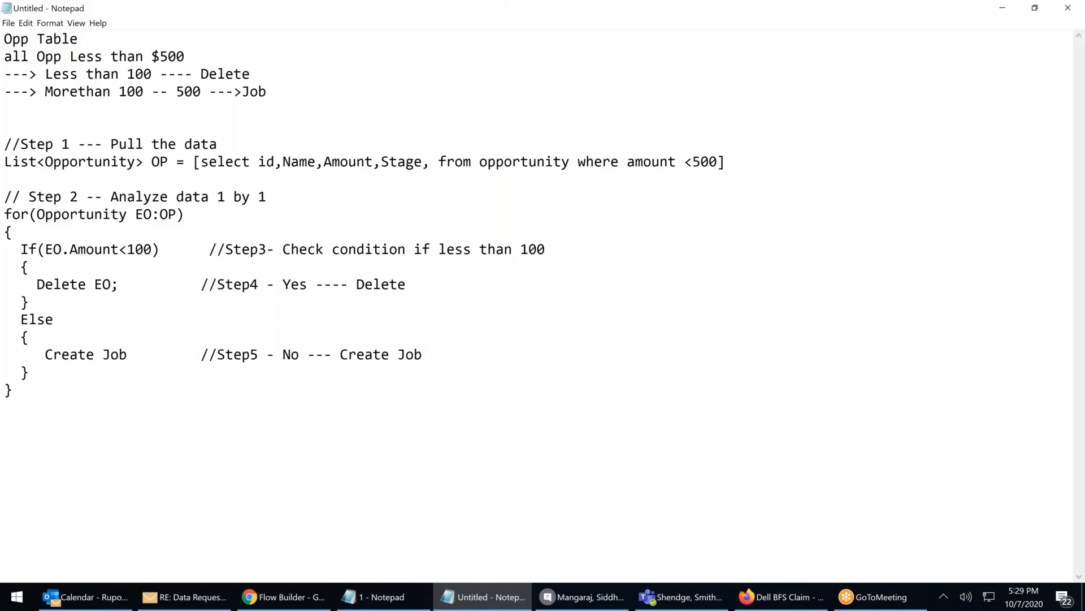
type("S")
key("BackSpace")
type("Pip")
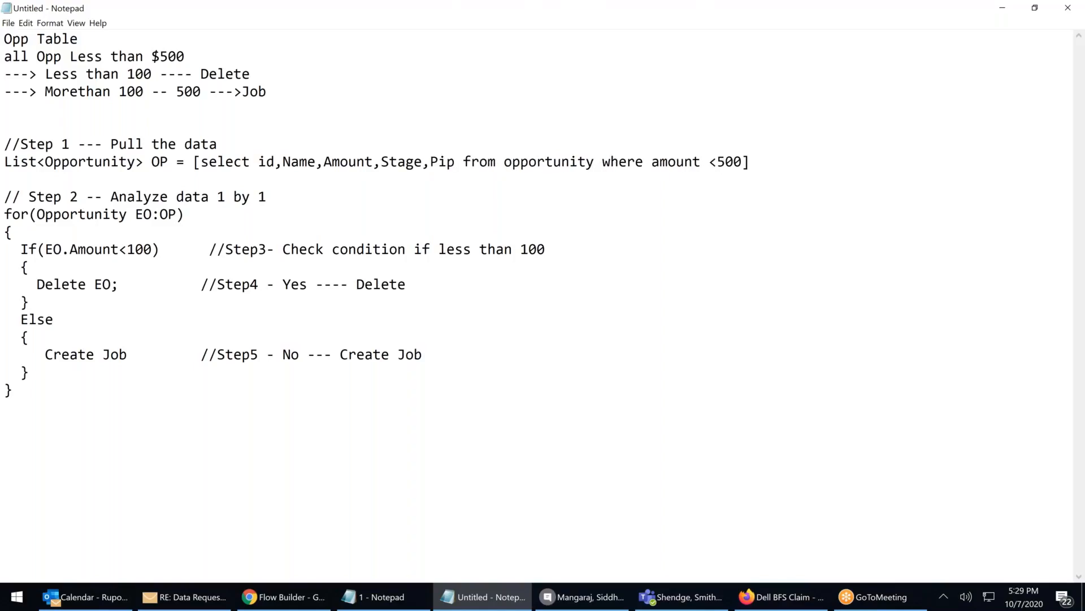
key("BackSpace")
key("BackSpace")
key("BackSpace")
key("BackSpace")
key("BackSpace")
key("BackSpace")
key("BackSpace")
key("BackSpace")
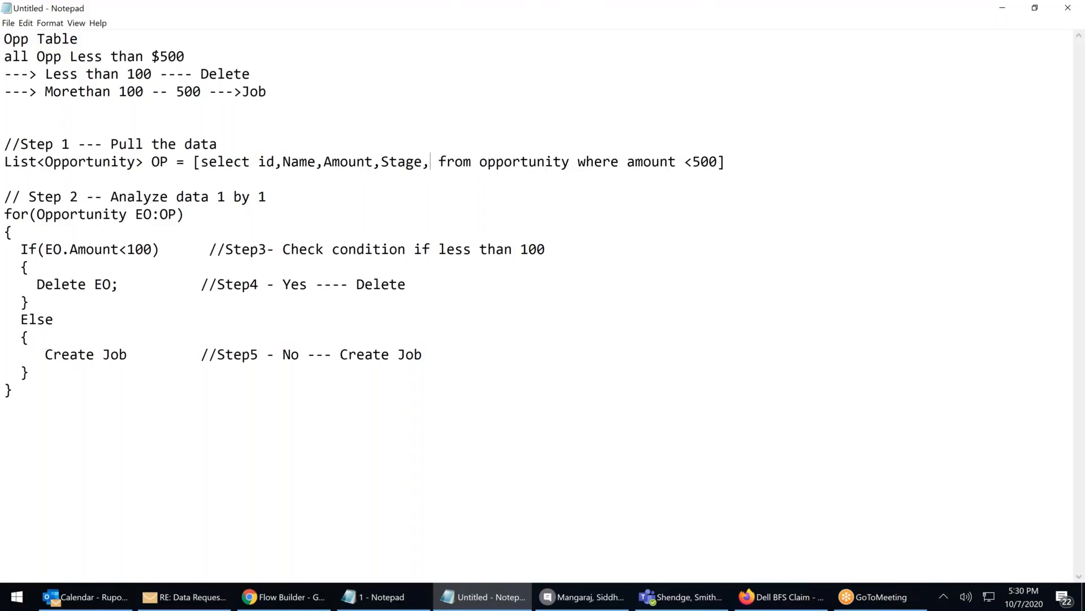
key("BackSpace")
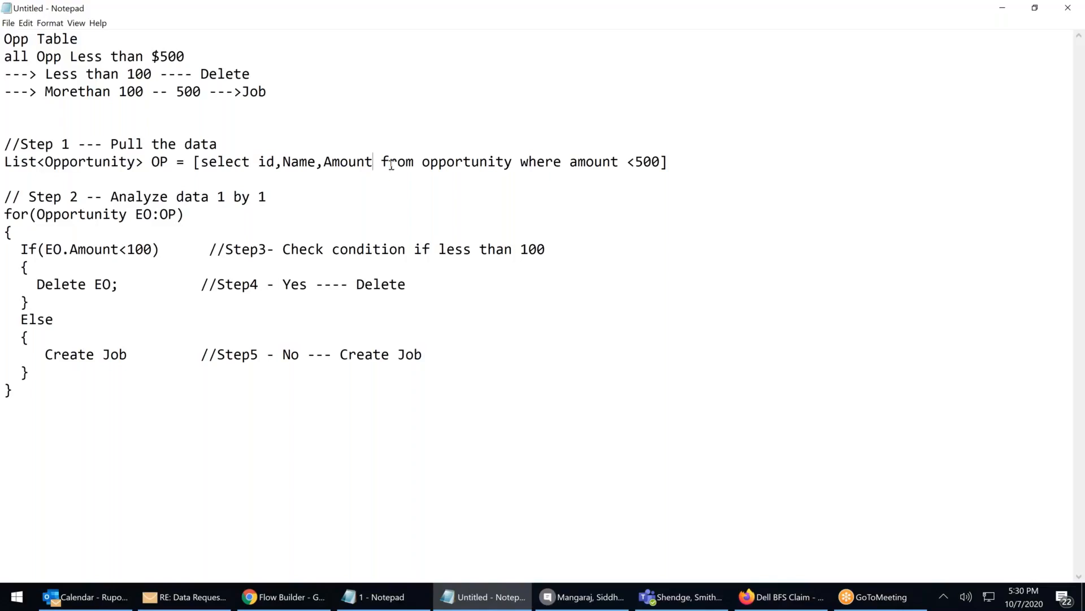
left_click(299, 162)
Add Name as a third stored field and set variables to null when no records return
left_click(1002, 8)
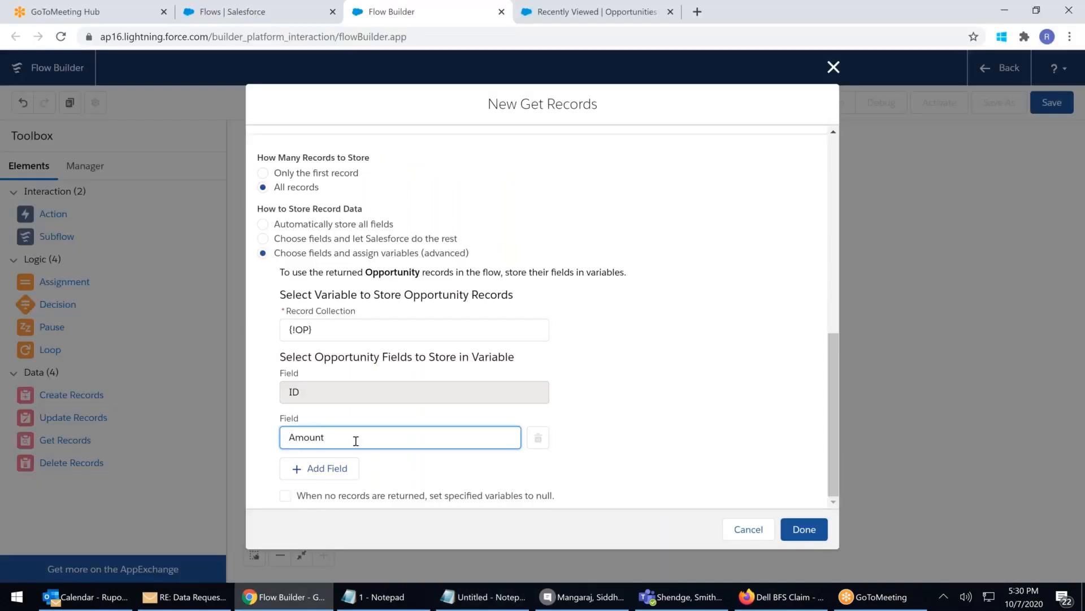
left_click(340, 467)
left_click(337, 441)
type("name")
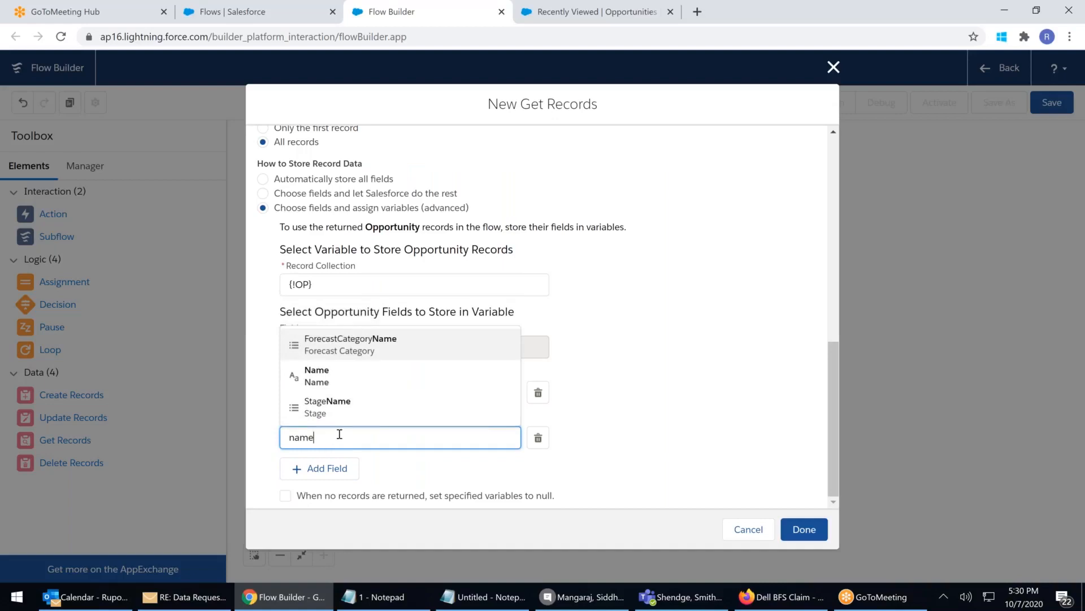
key("Down")
key("Return")
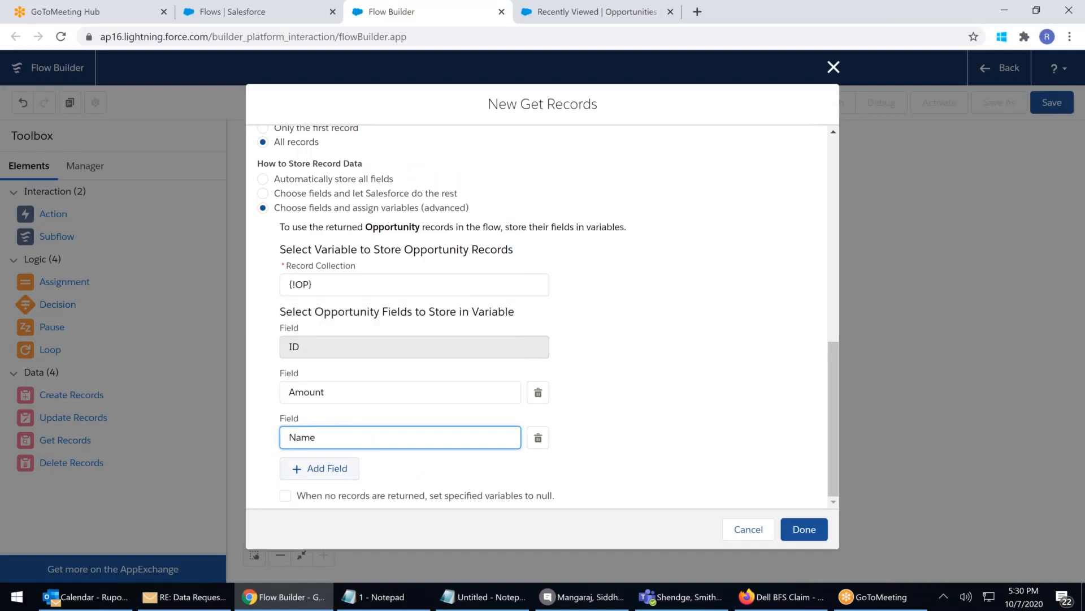
left_click(285, 496)
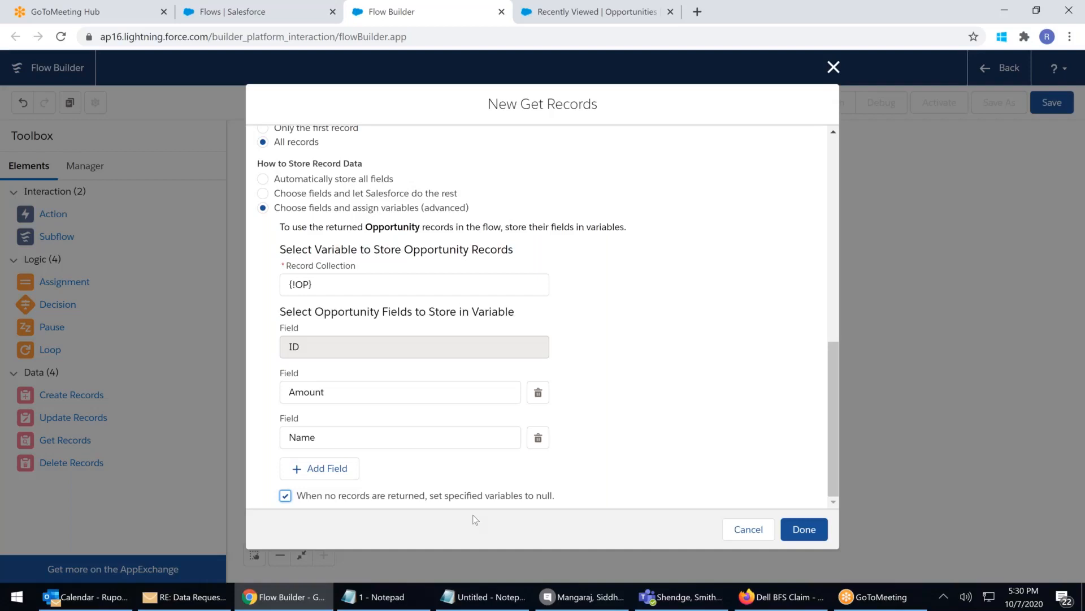
Toggle the null-when-no-records option off and back on, leaving it enabled, and review the settings
left_click(286, 496)
left_click(285, 497)
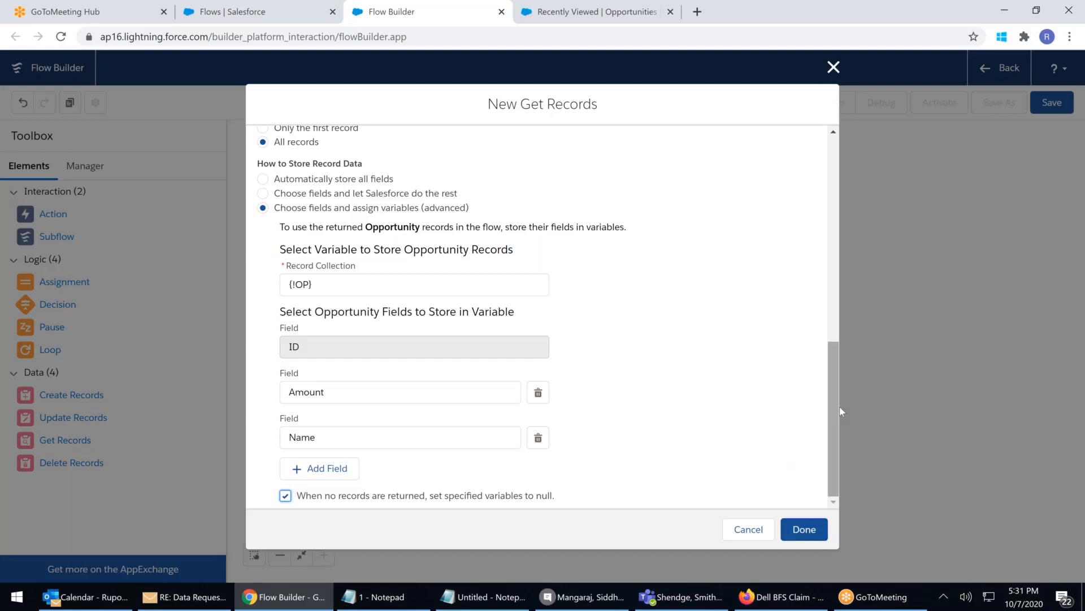
left_click_drag(833, 400, 824, 195)
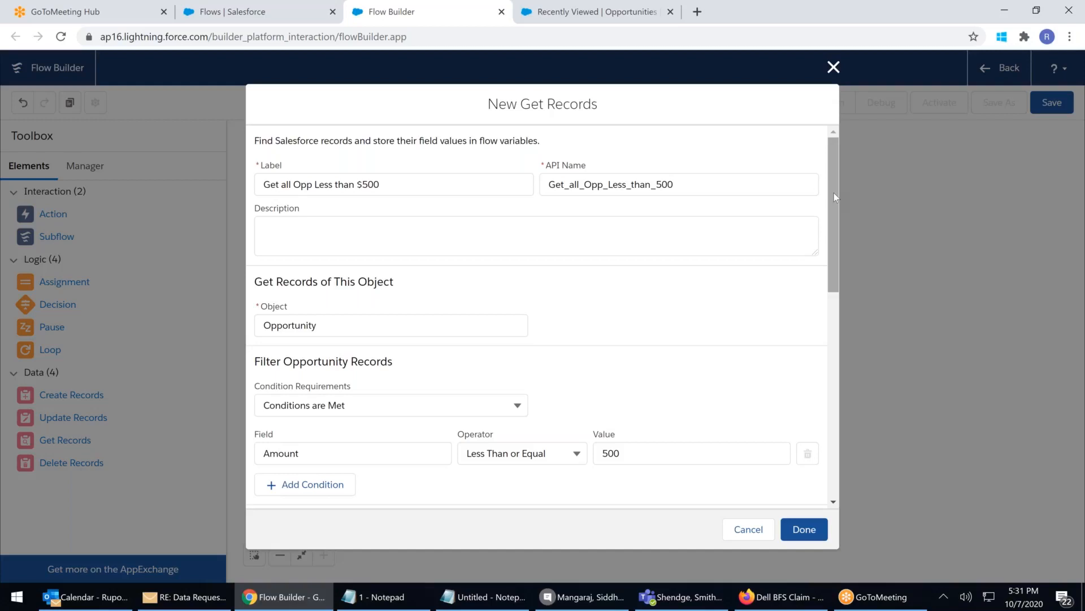
Save the Get Records element and connect Start to it on the canvas
left_click(799, 530)
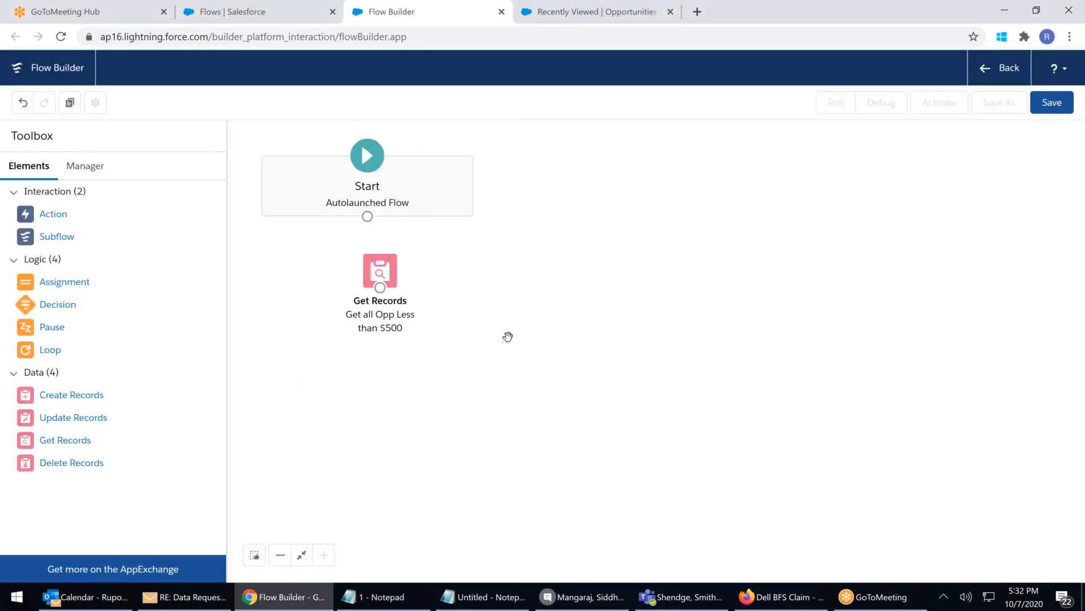
left_click_drag(380, 274, 367, 278)
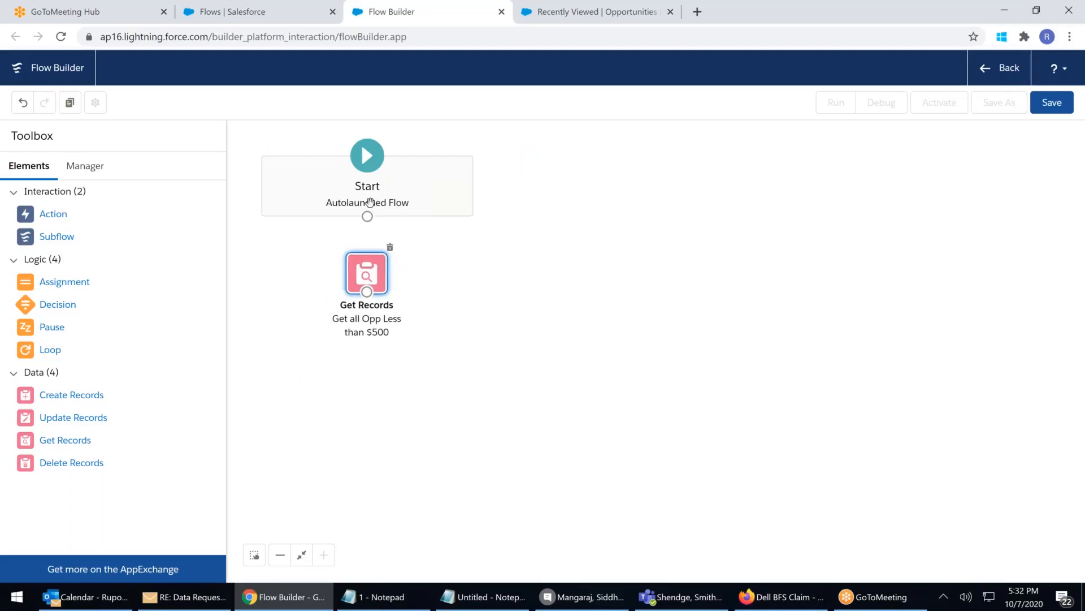
left_click_drag(368, 223, 367, 294)
left_click_drag(380, 285, 381, 303)
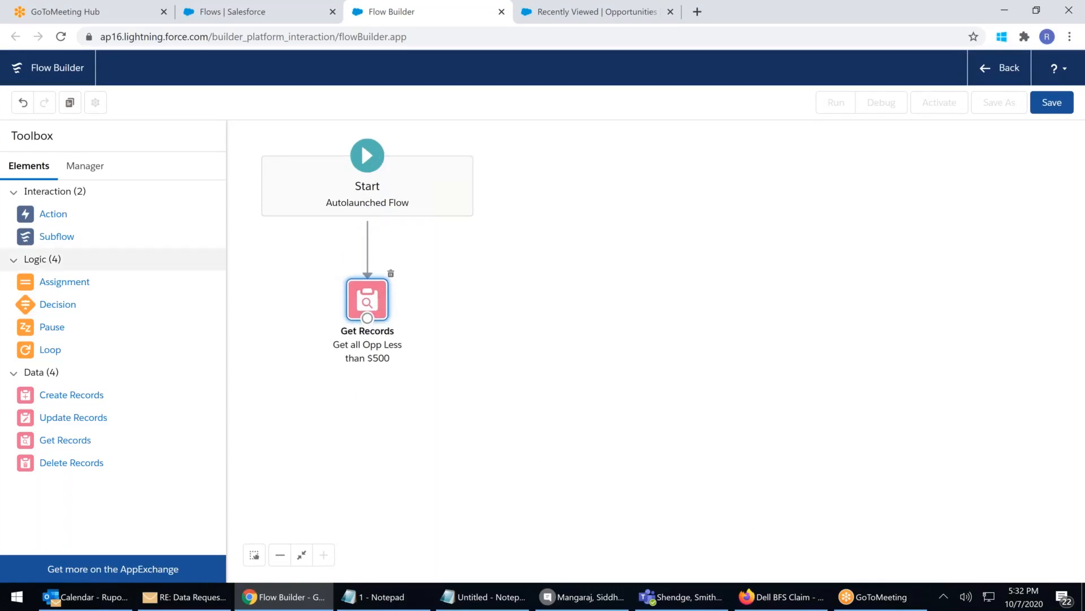
Check the Manager tab's resources, then drag a Loop element onto the canvas
left_click(85, 166)
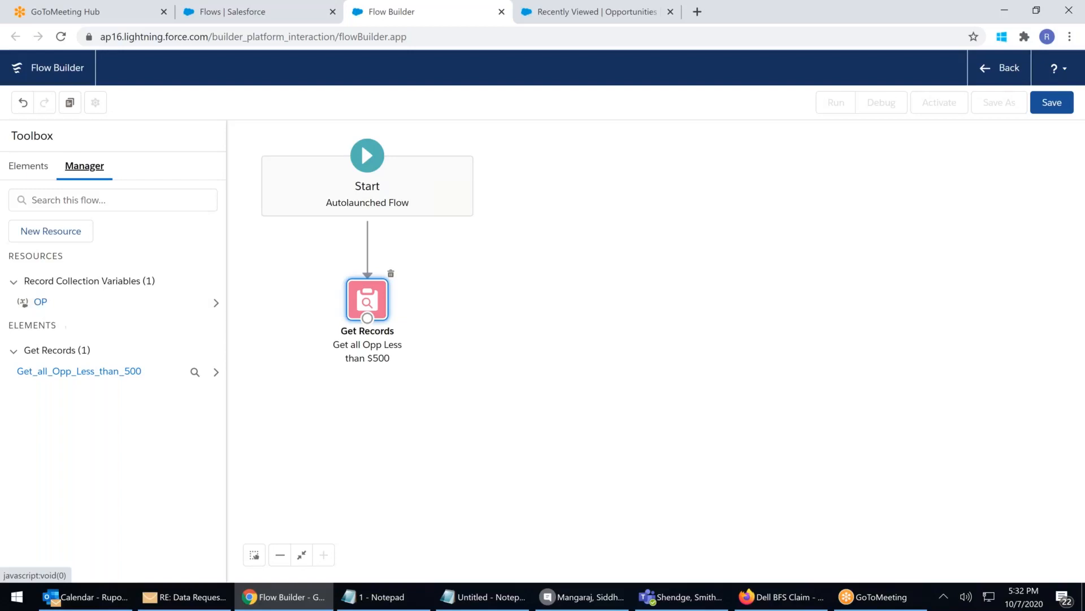
left_click(30, 169)
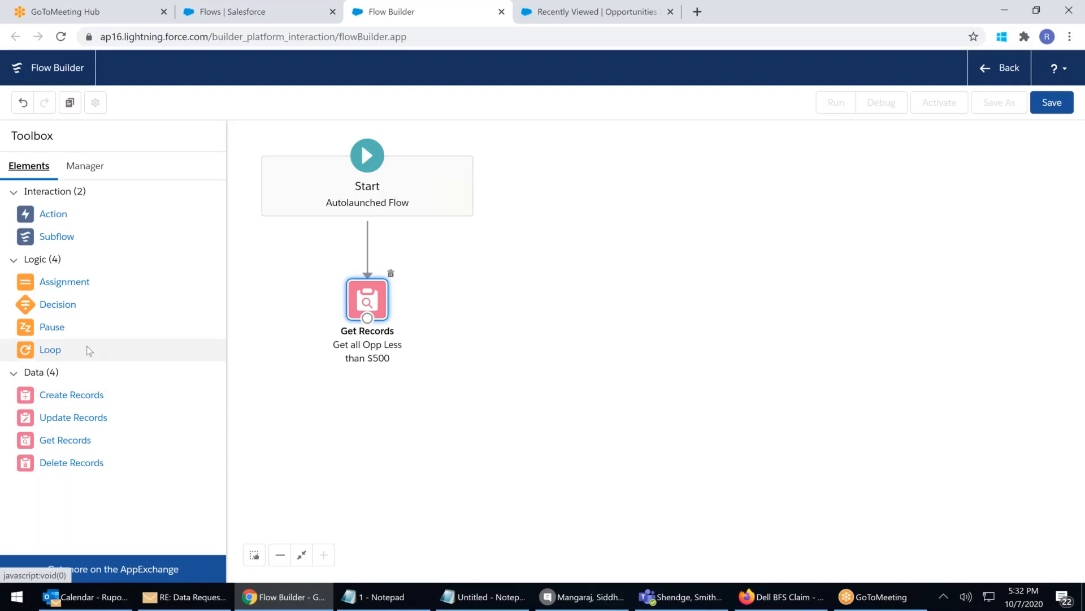
left_click_drag(50, 349, 508, 293)
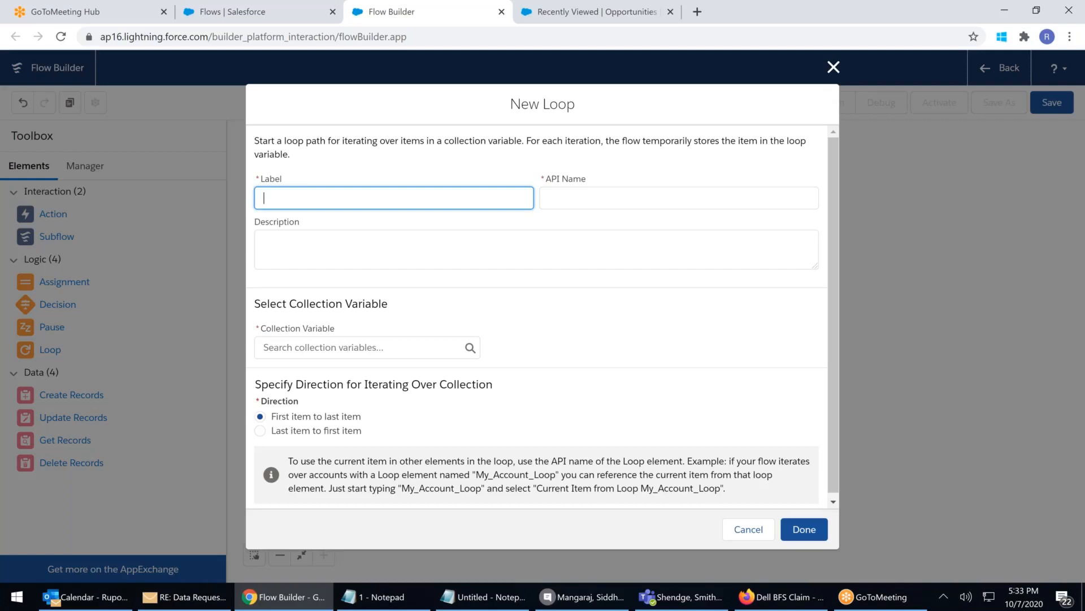
Name the loop 'Analyze 1by 1', iterate over {!OP} first to last, and save it
type("Analyze 1by 1")
left_click(331, 252)
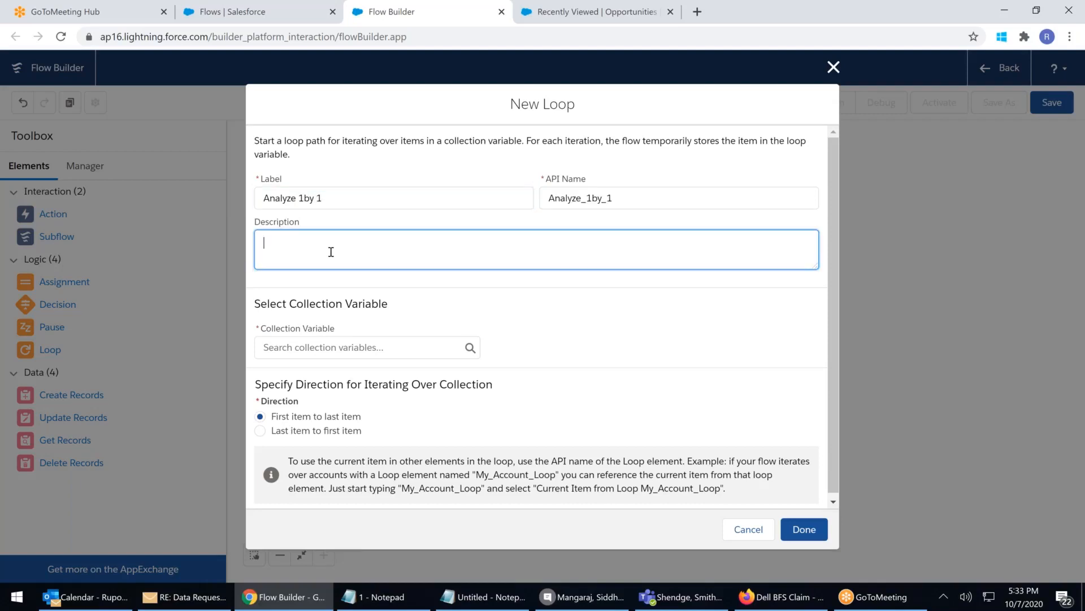
left_click(330, 350)
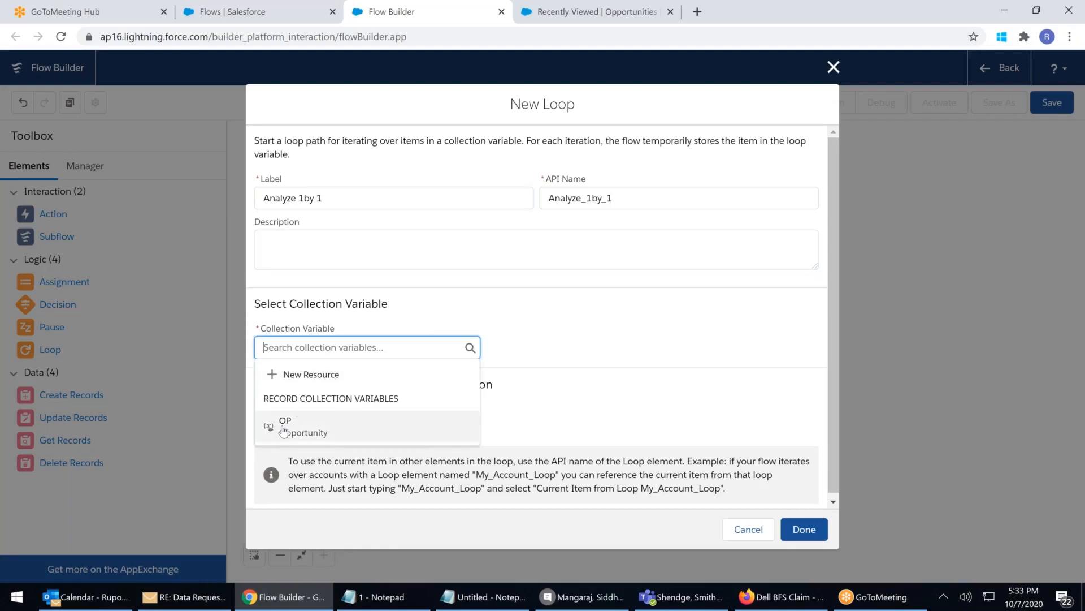
left_click(283, 431)
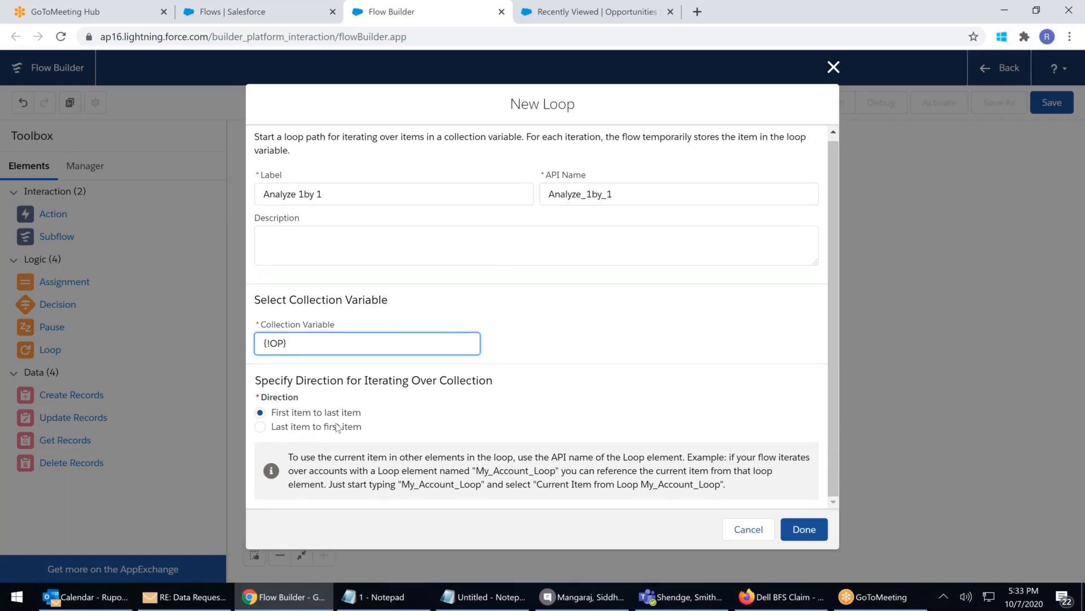
left_click(804, 529)
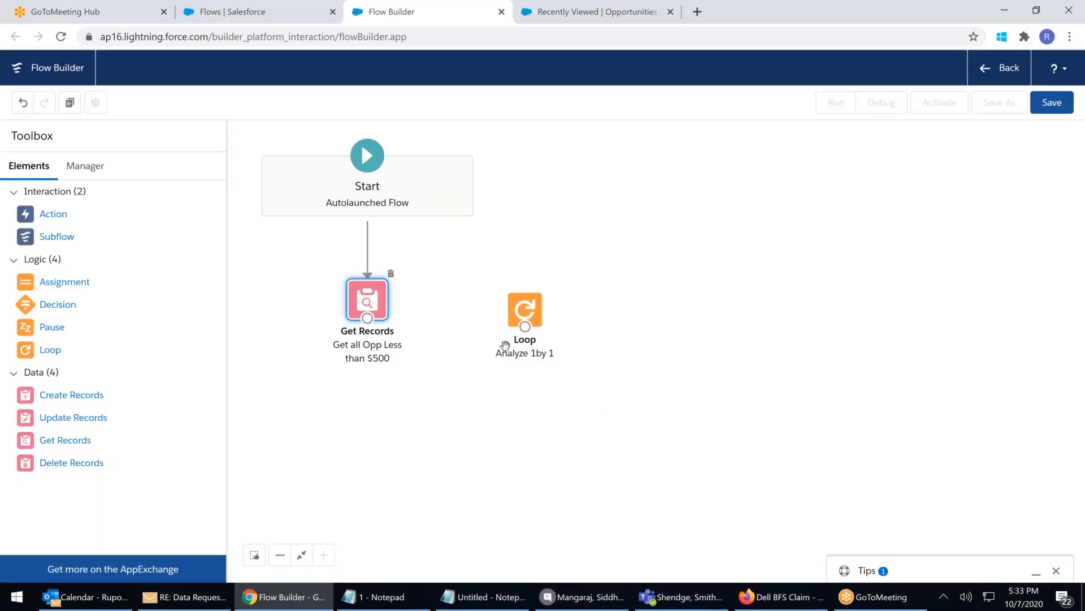
Connect Get Records to the Analyze 1by 1 loop and drop a Decision element beside it
left_click_drag(434, 316, 514, 292)
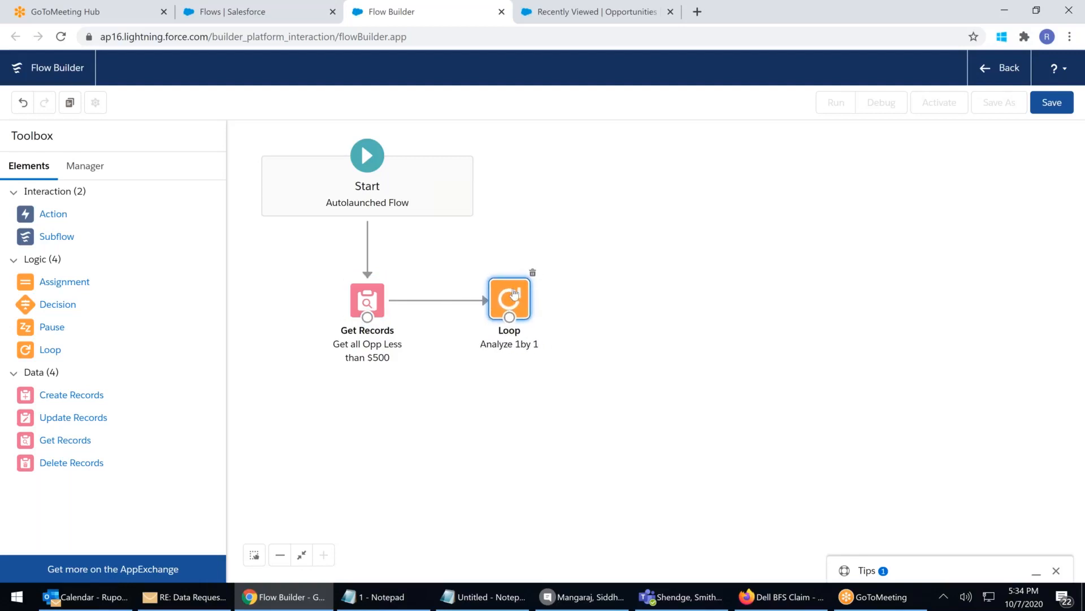
left_click(657, 387)
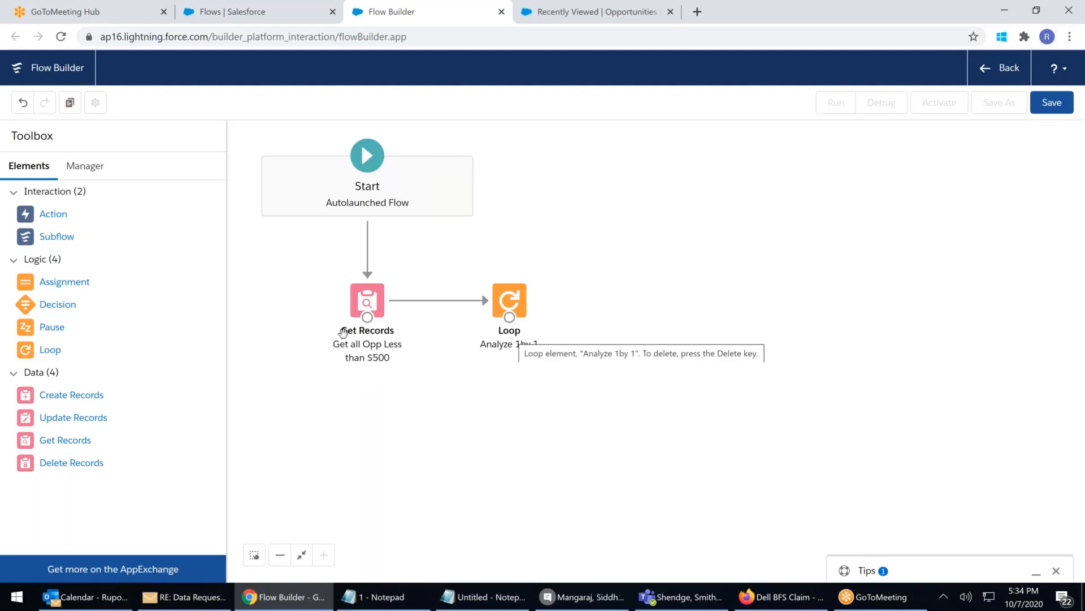
left_click_drag(44, 310, 597, 283)
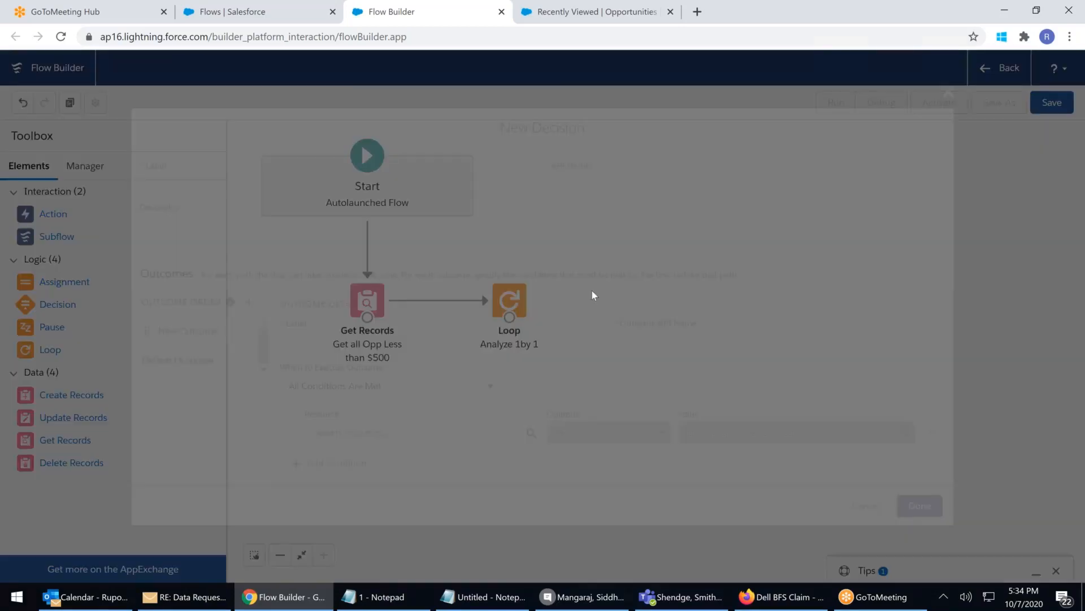
Label the decision 'What To Do' and name its first outcome 'Delete'
type("What To Do")
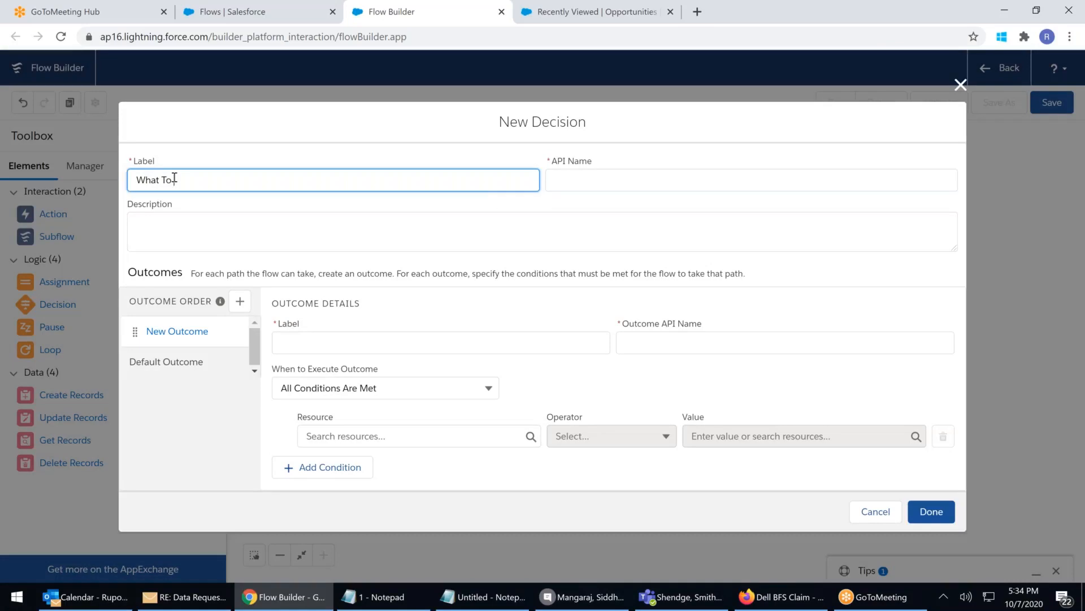
left_click(325, 347)
type("Delete")
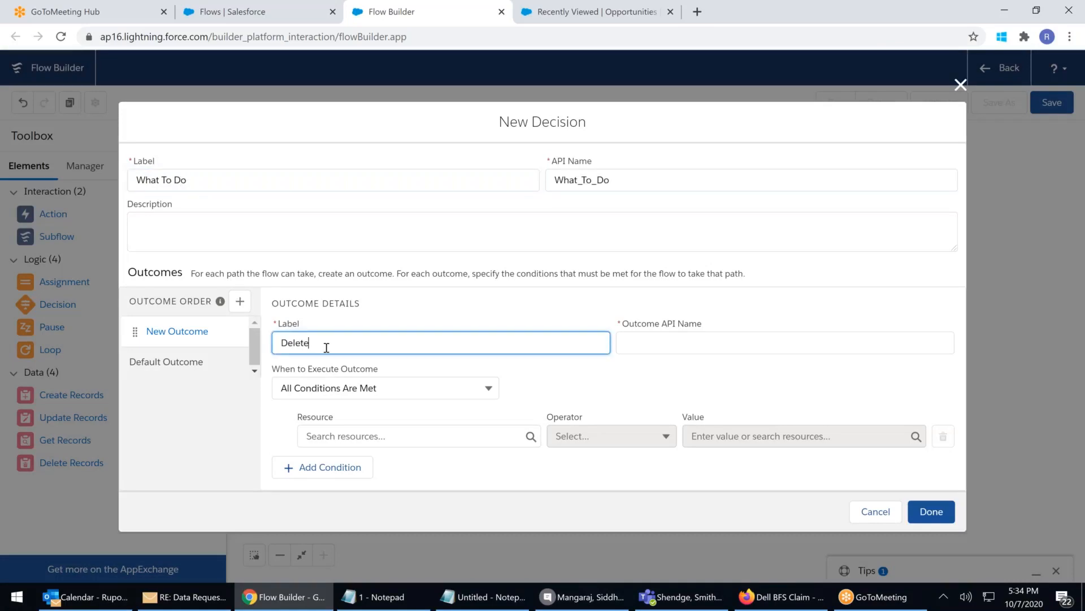
Try {!OP} as the Delete condition's resource, then clear it and reopen the resource list
left_click(375, 434)
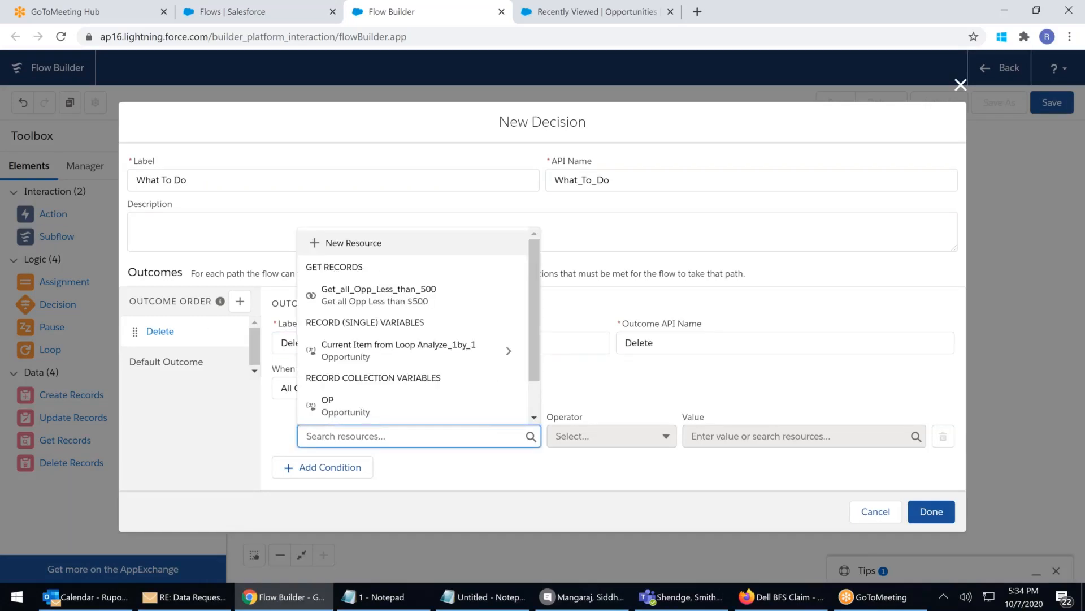
scroll(353, 408, "down", 1)
left_click(329, 362)
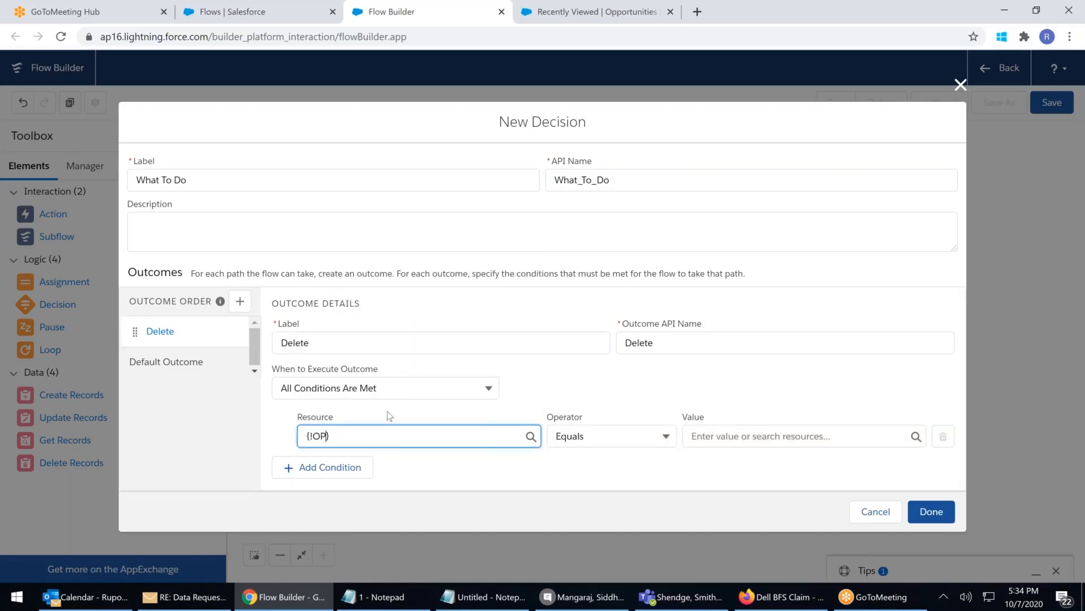
type(".")
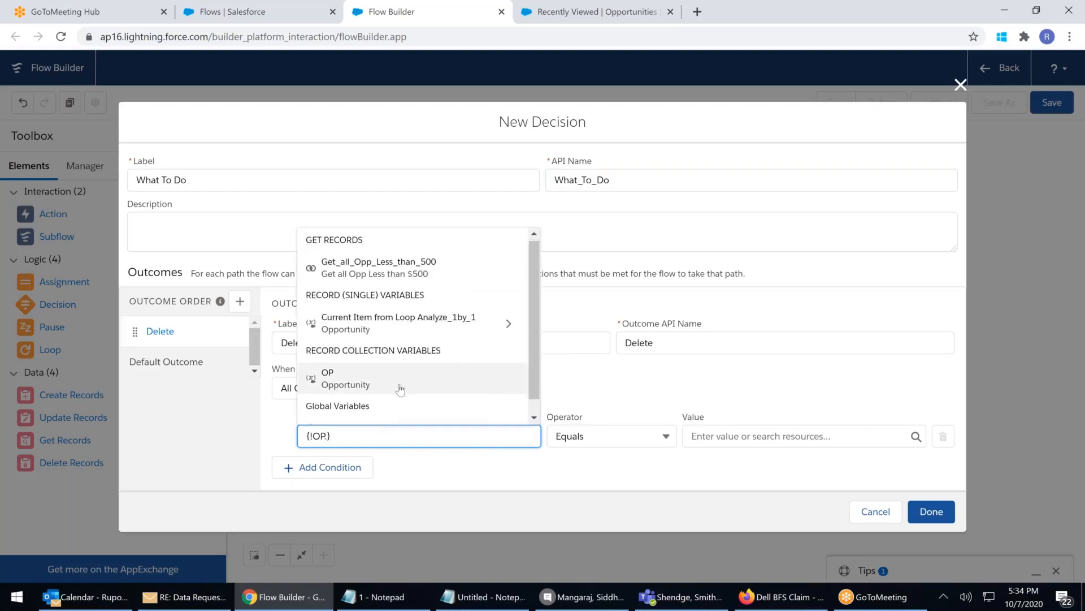
key("BackSpace")
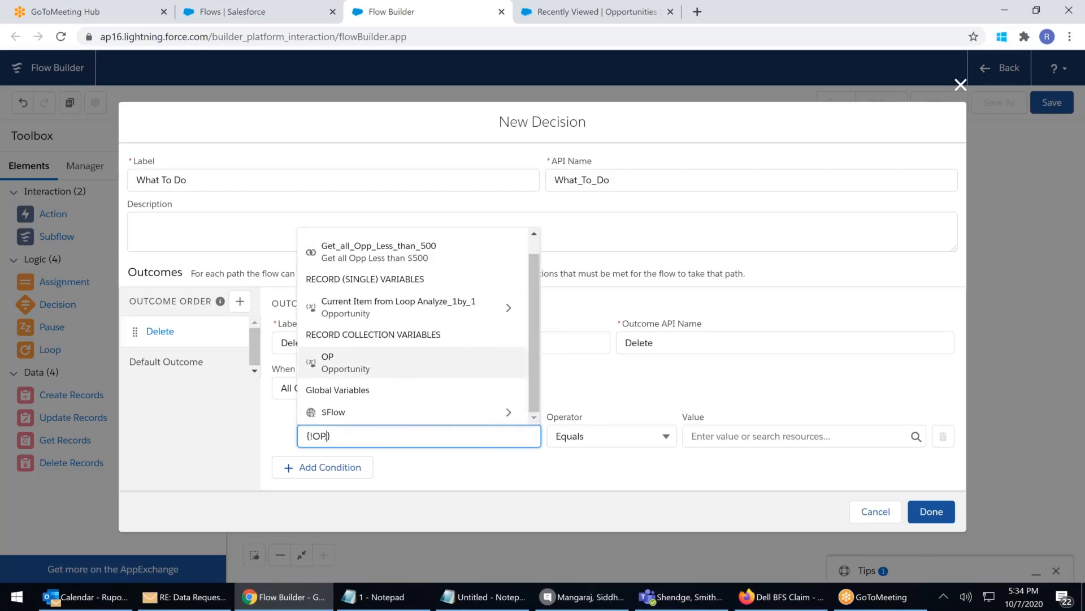
key("BackSpace")
key("BackSpace")
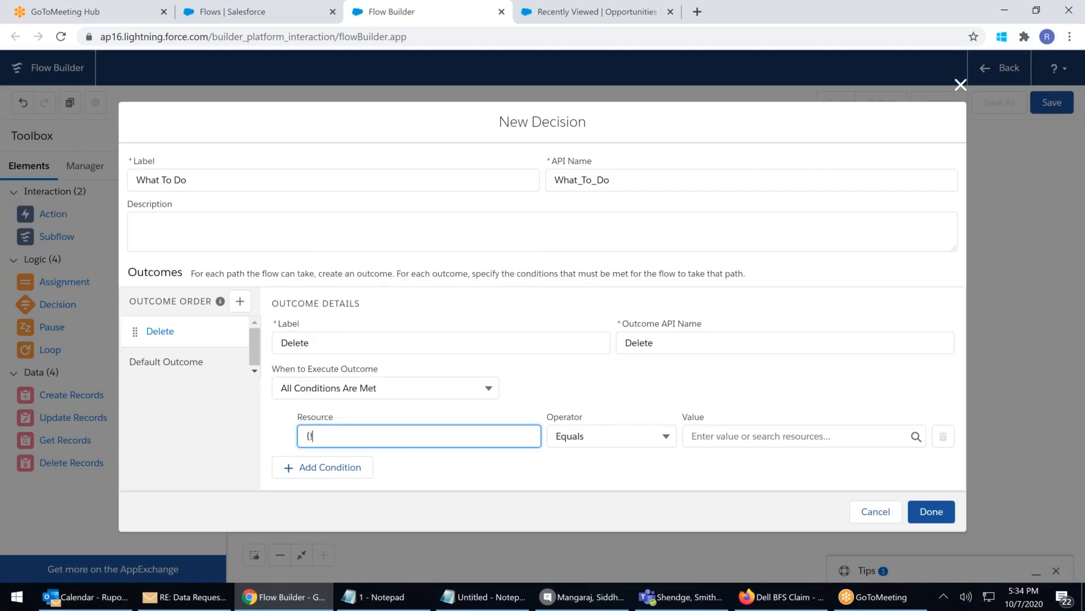
key("BackSpace")
key("BackSpace")
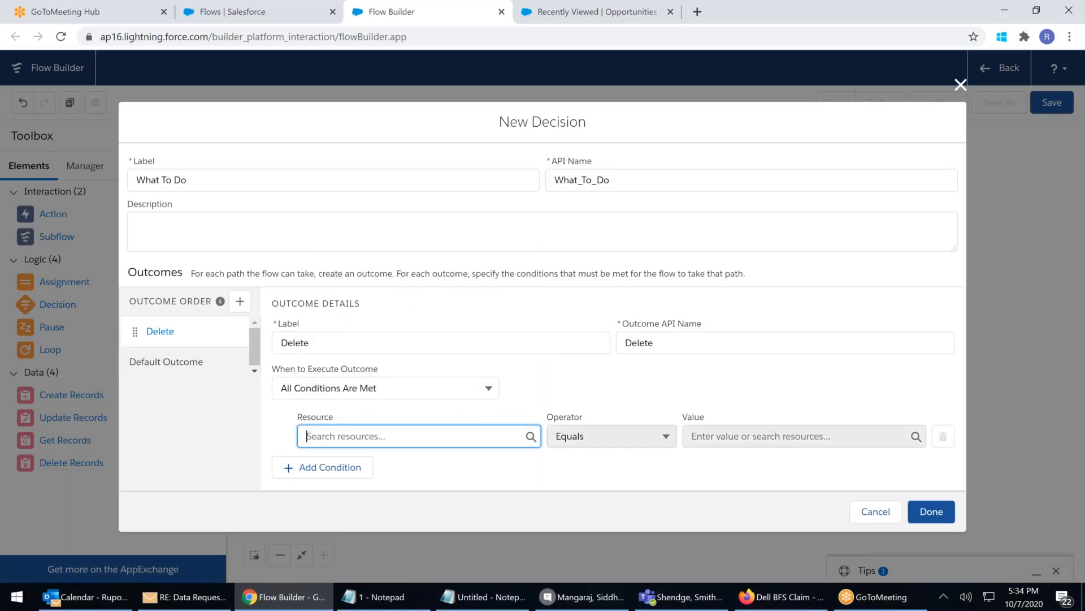
left_click(404, 433)
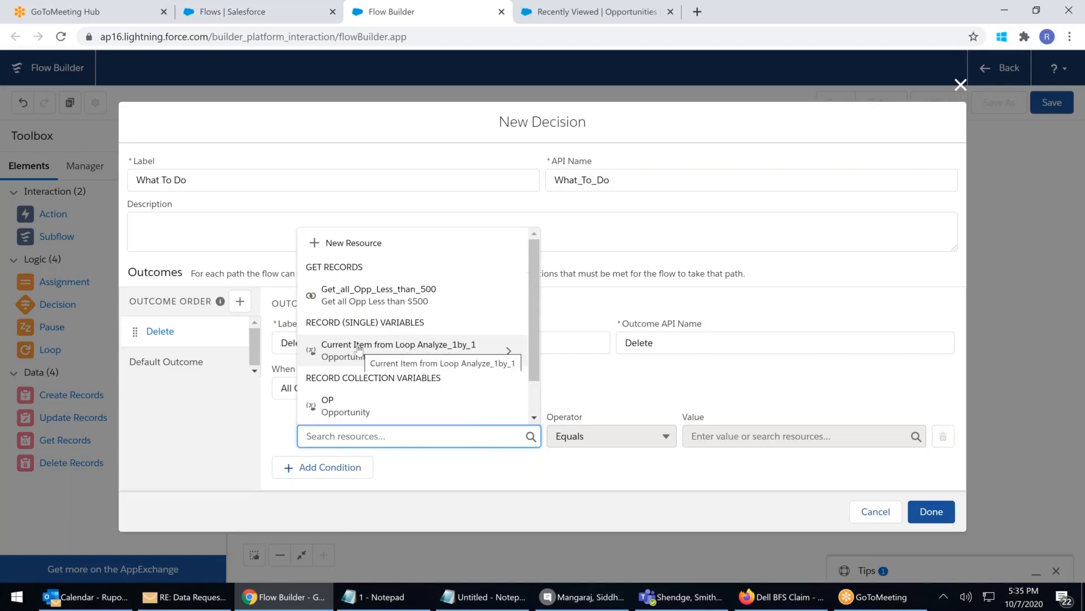
Pick the current loop item's Account as the condition resource, then delete that reference
left_click(433, 346)
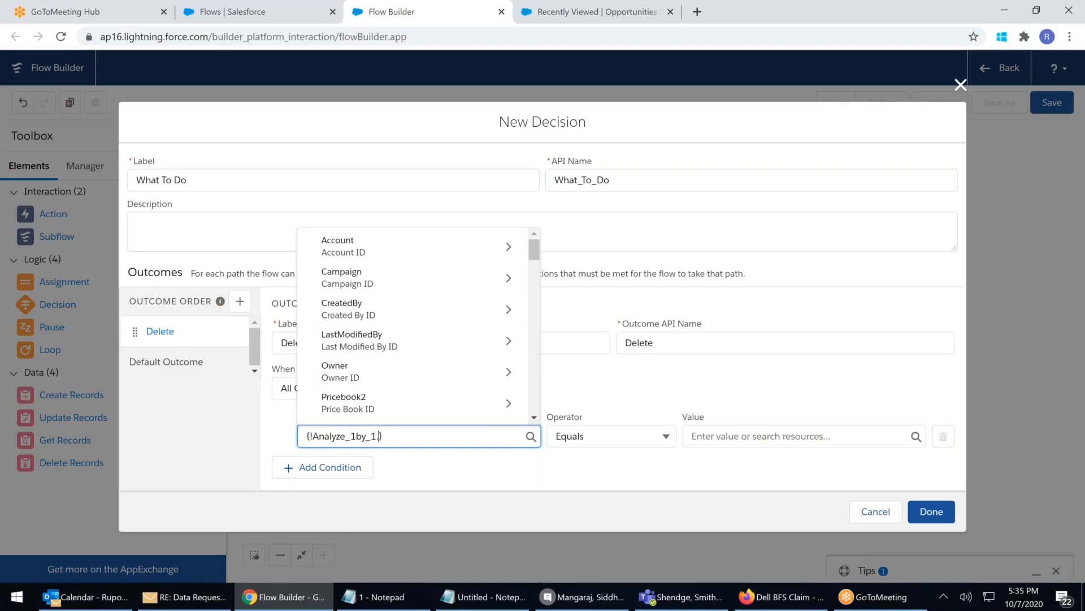
left_click(345, 252)
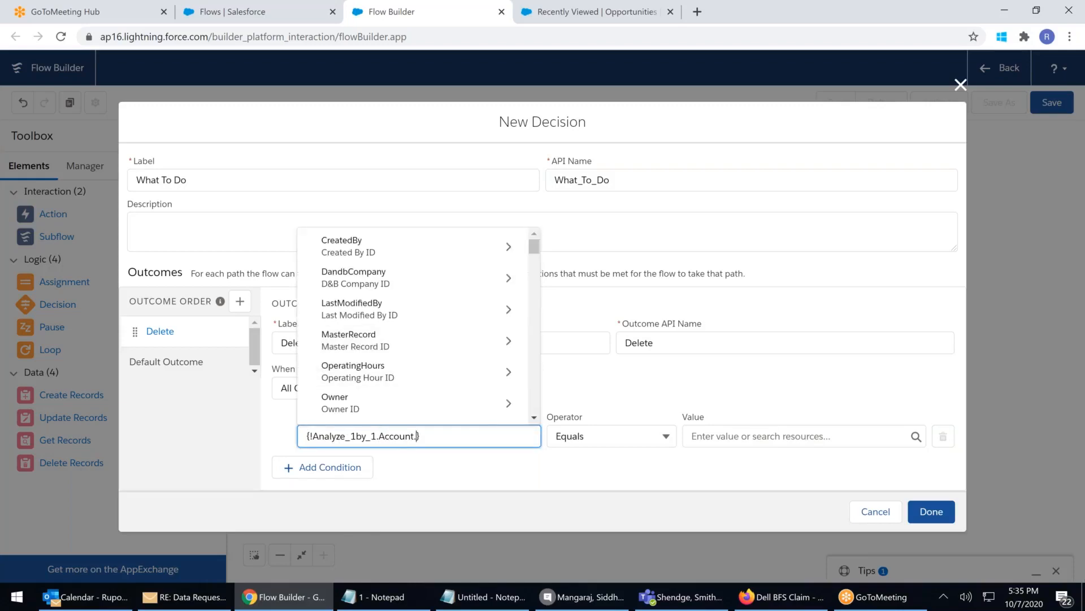
left_click(664, 438)
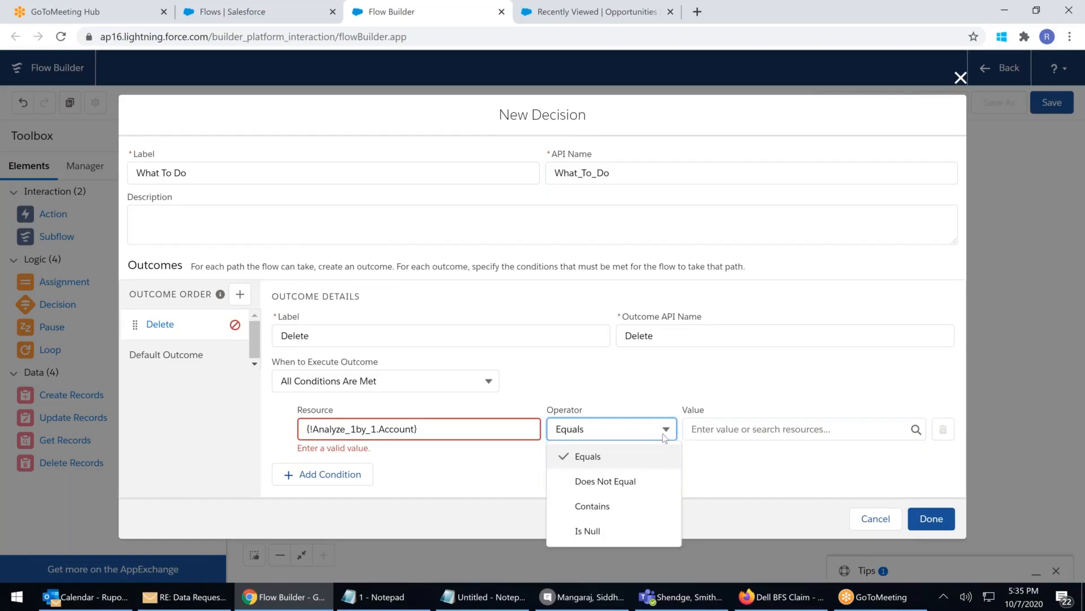
left_click(481, 426)
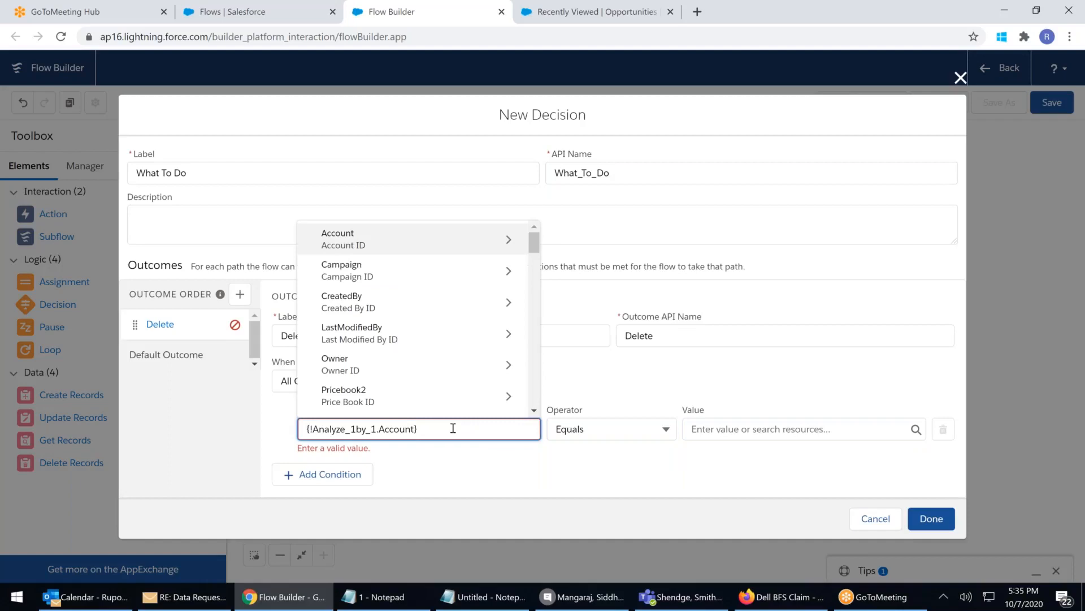
left_click_drag(453, 428, 178, 428)
key("BackSpace")
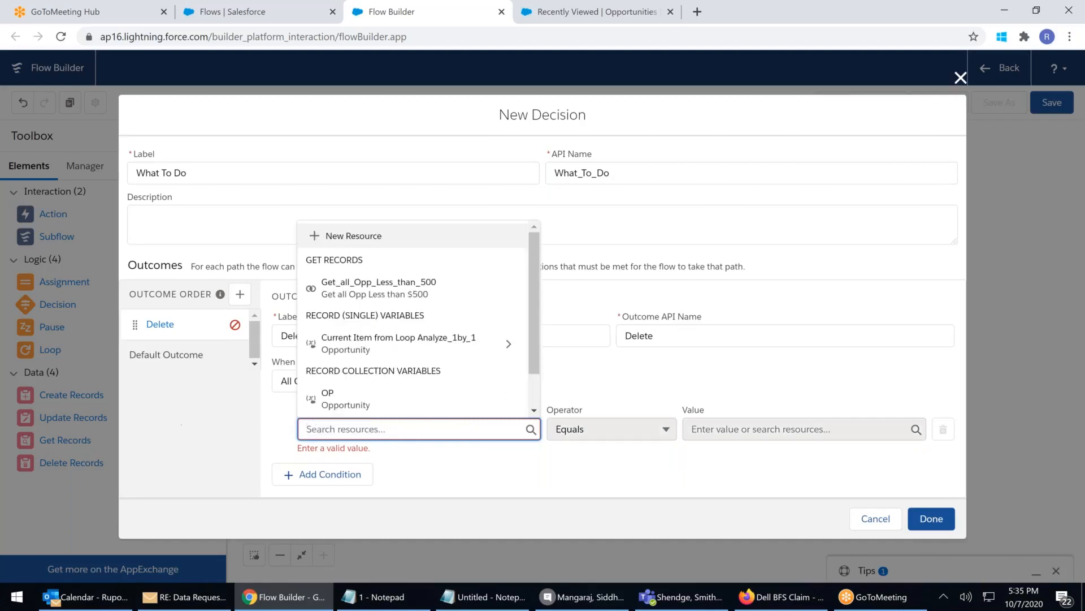
Browse the current item's Account fields again, then empty the resource field
left_click(372, 351)
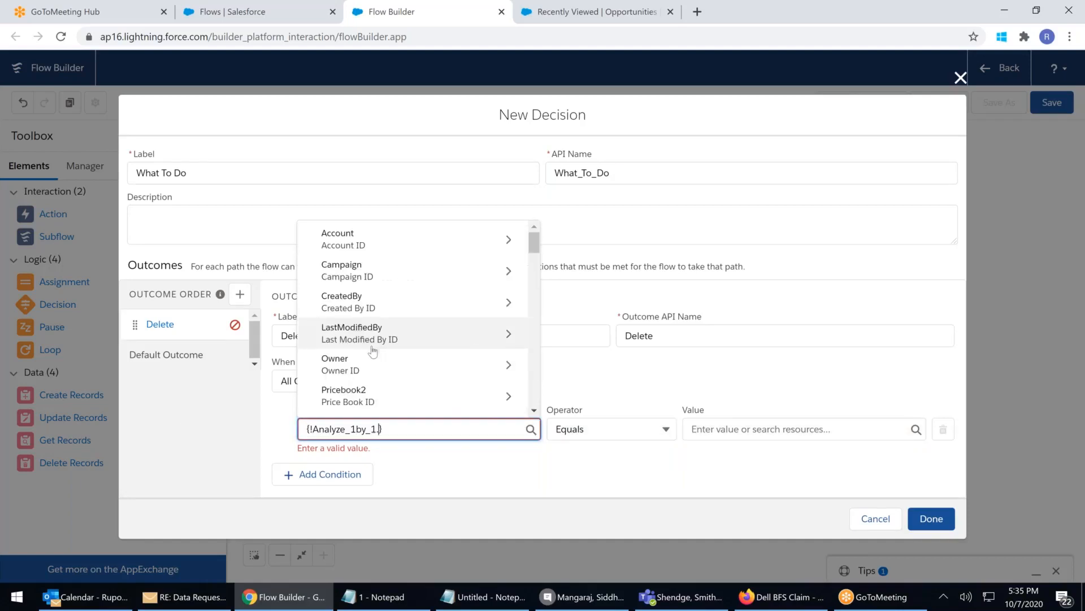
left_click(361, 238)
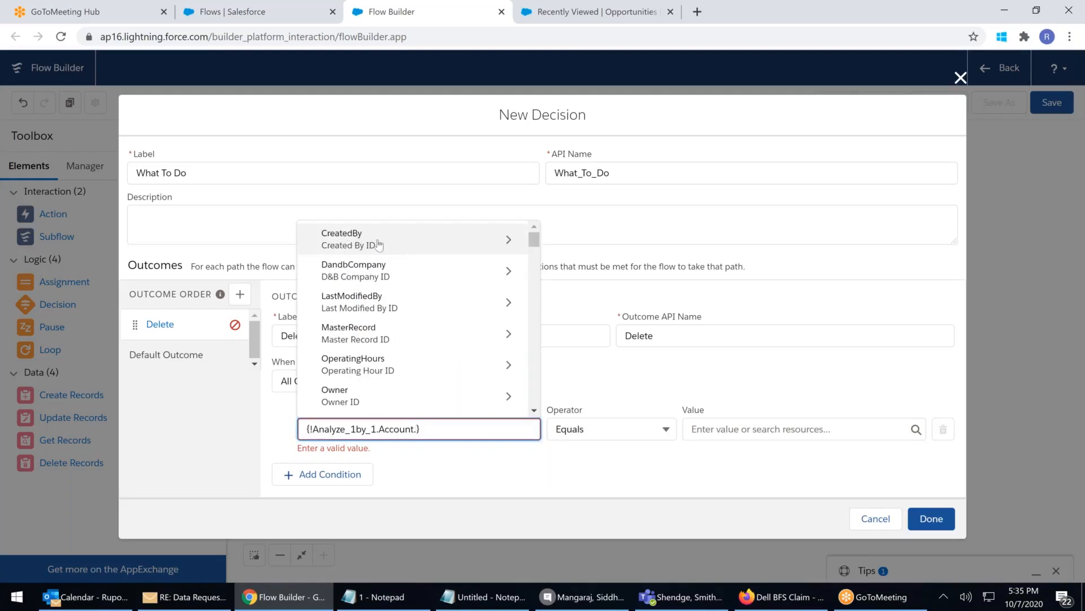
scroll(390, 305, "down", 3)
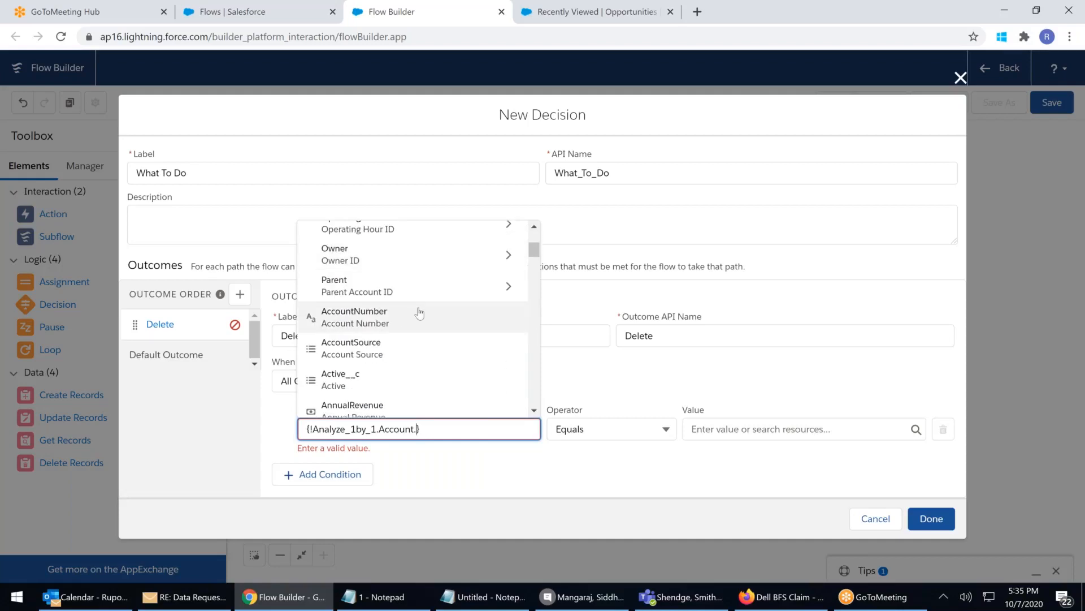
scroll(420, 313, "up", 3)
scroll(419, 313, "down", 10)
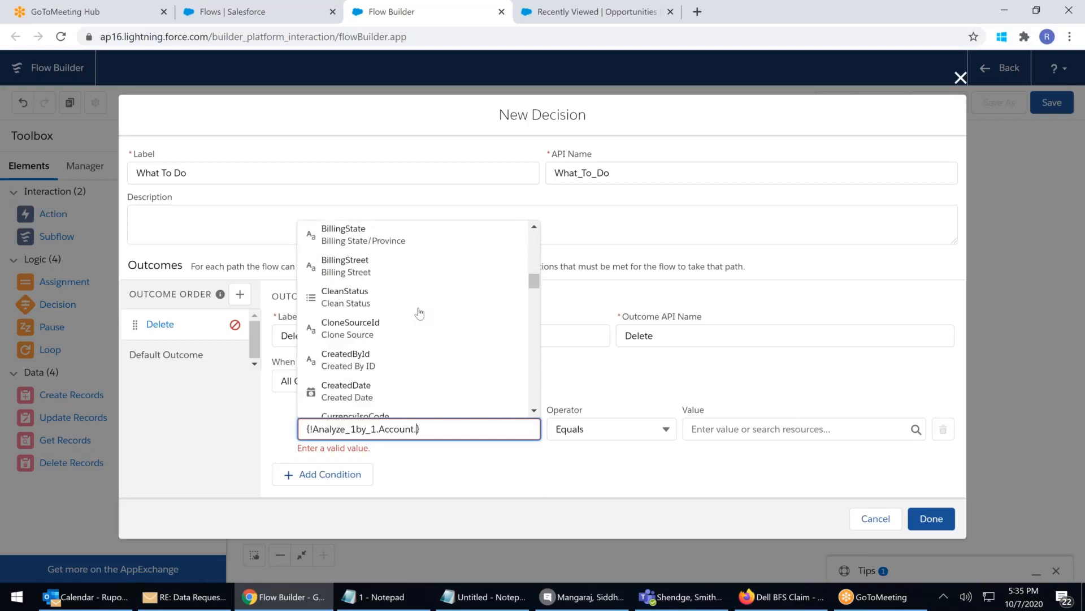
scroll(420, 313, "down", 2)
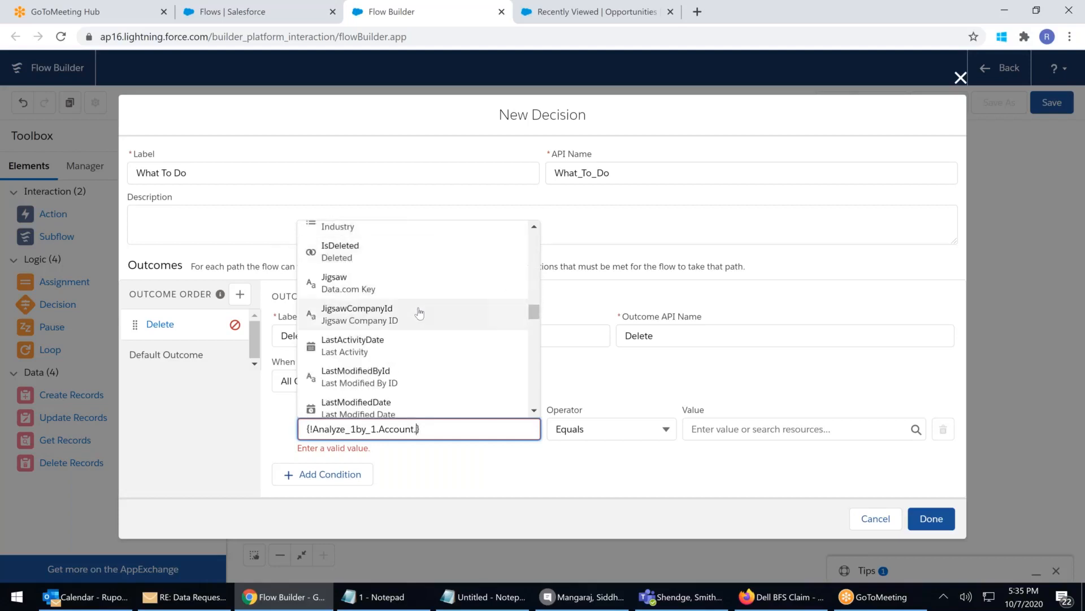
key("BackSpace")
key("BackSpace")
key("BackSpace")
key("BackSpace")
key("BackSpace")
key("BackSpace")
key("BackSpace")
key("BackSpace")
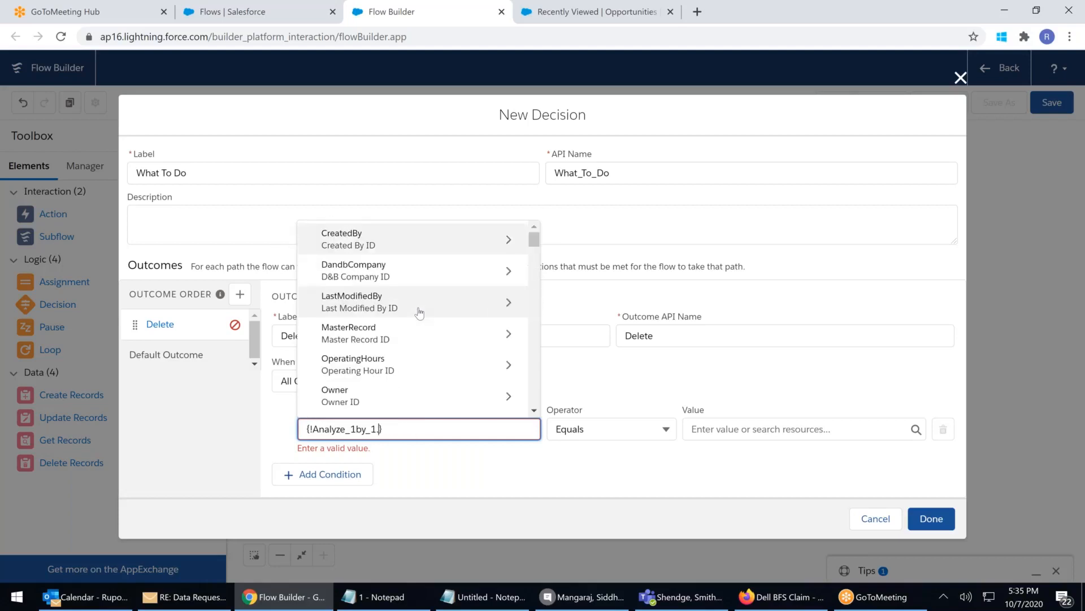
left_click_drag(414, 429, 88, 428)
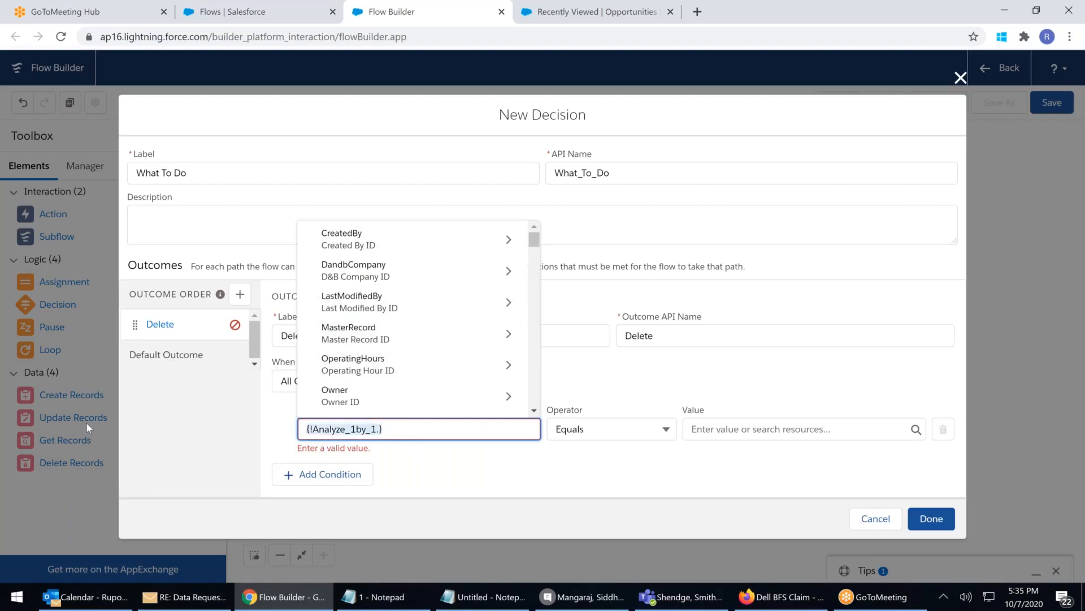
key("BackSpace")
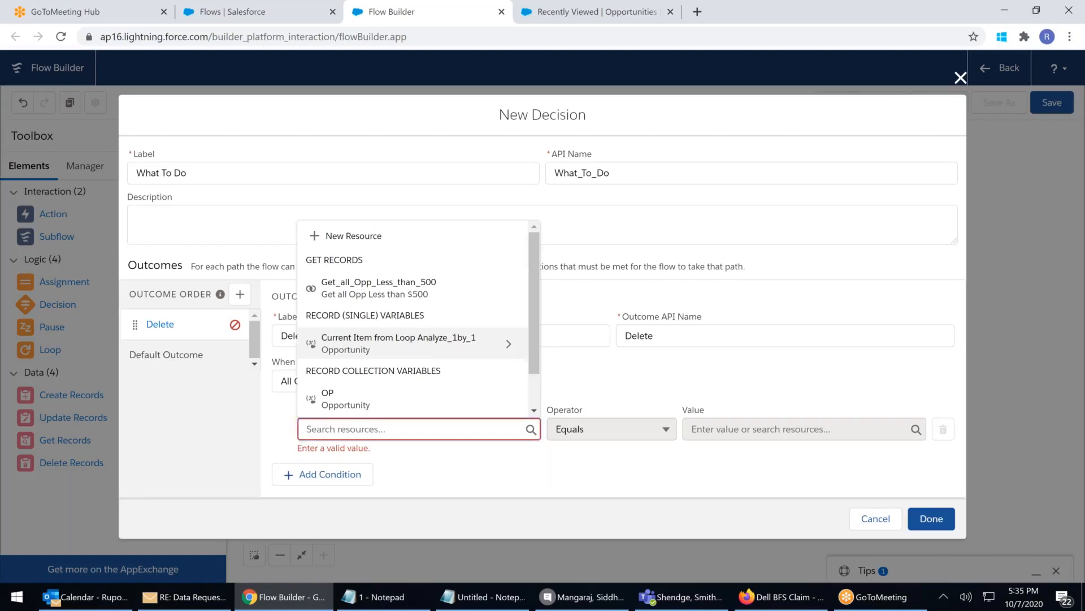
Make the Delete condition {!Analyze_1by_1.Amount} Less Than or Equal 100
left_click(430, 339)
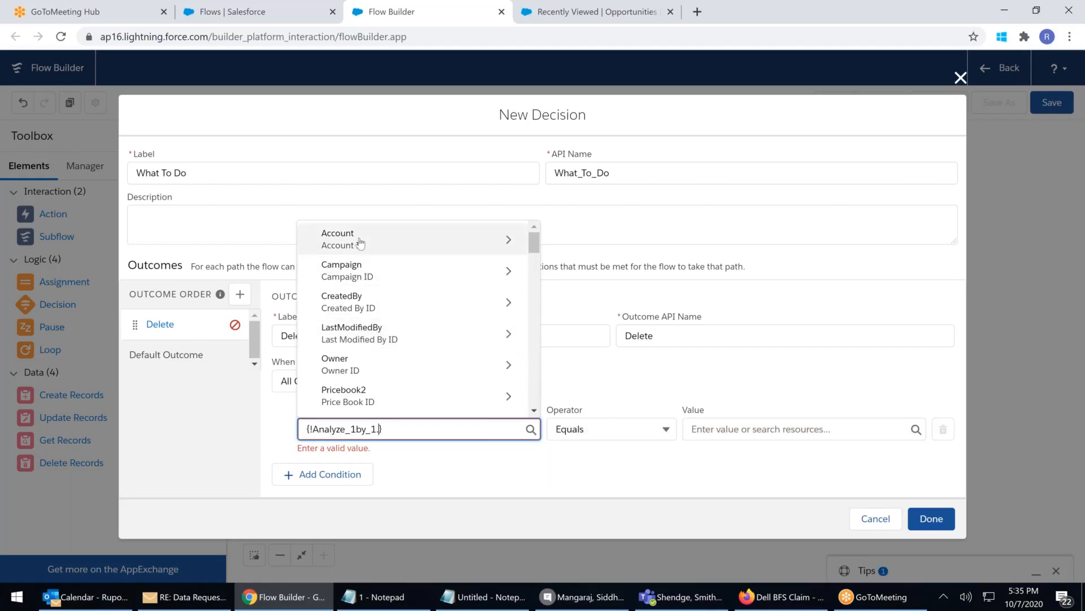
scroll(379, 285, "down", 3)
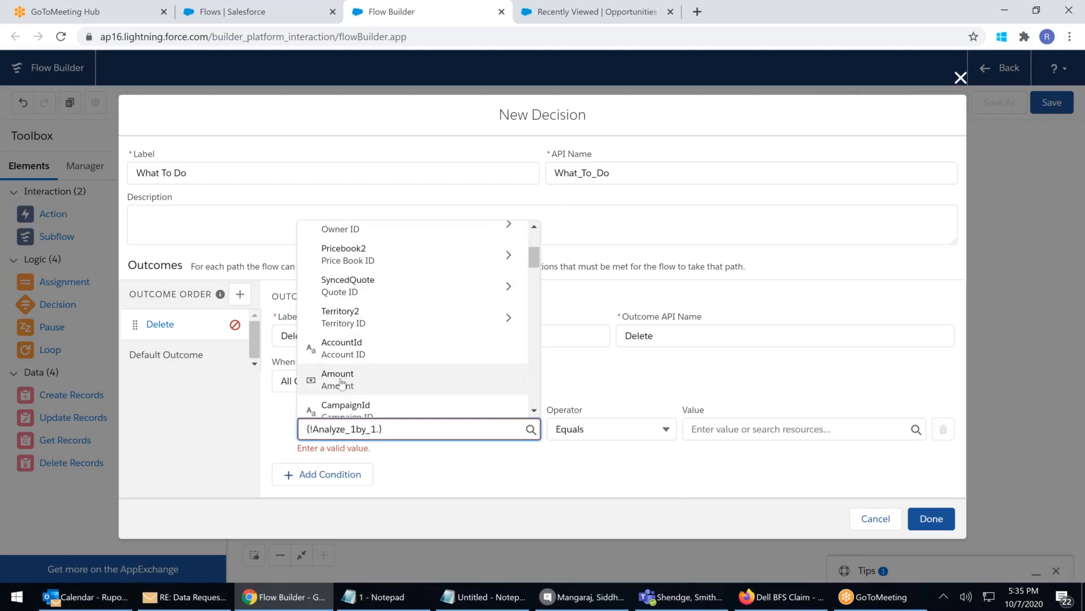
left_click(341, 379)
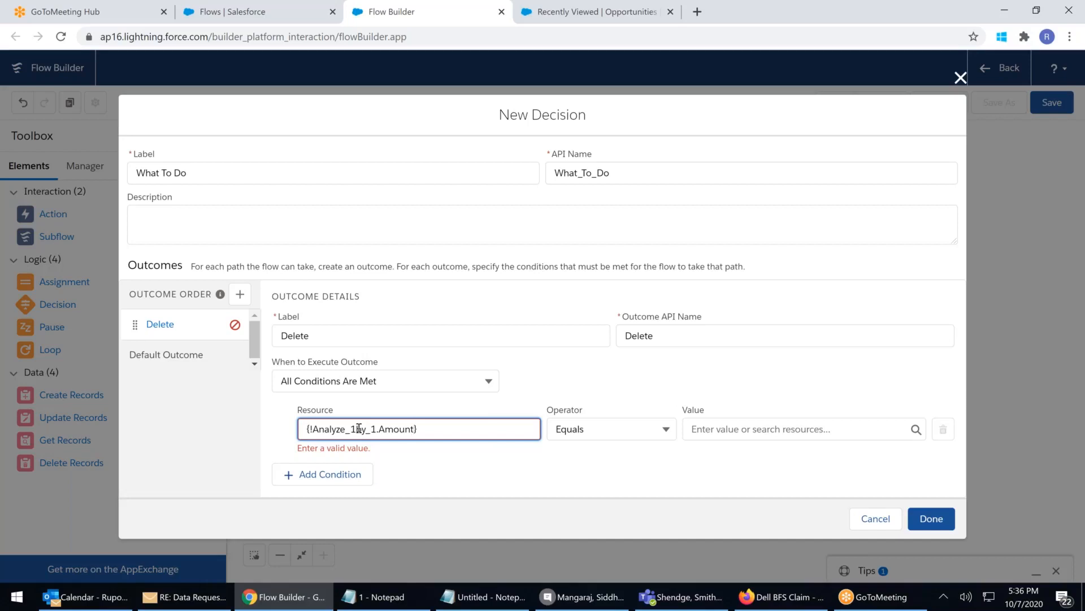
left_click(443, 462)
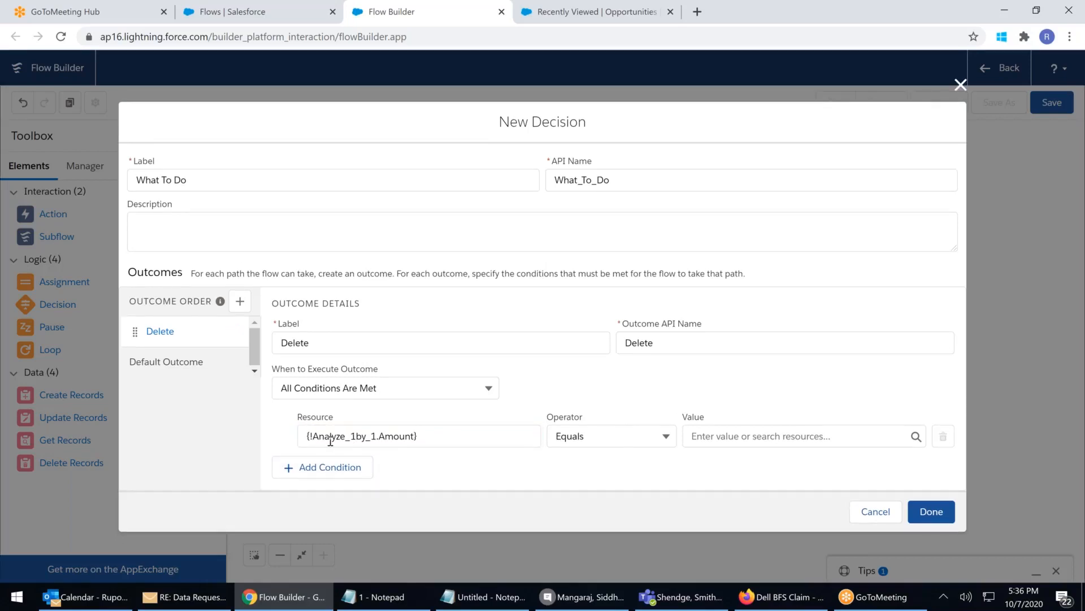
left_click(617, 439)
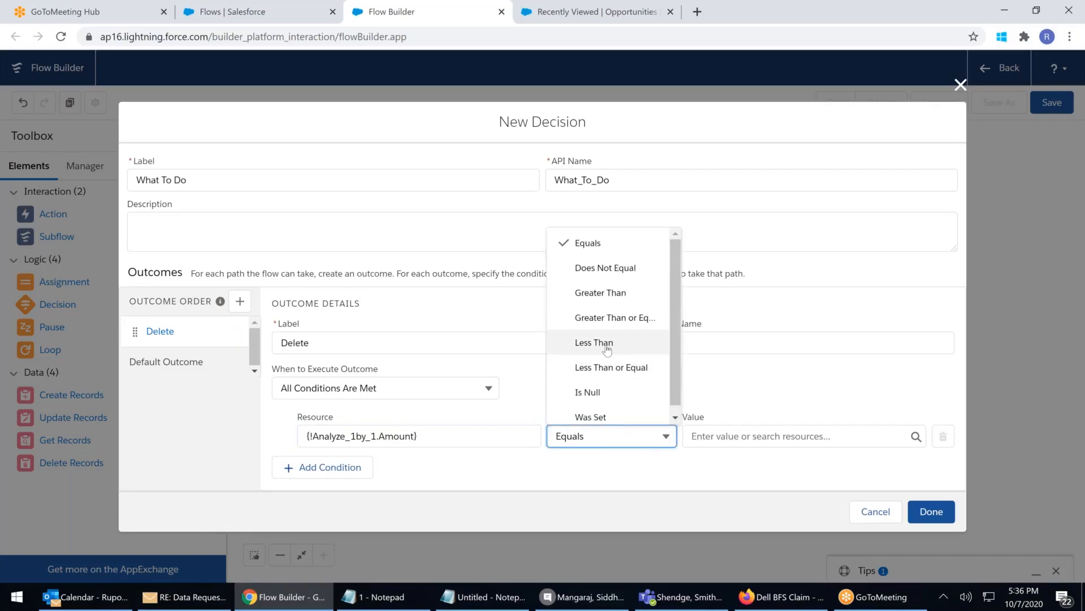
left_click(611, 368)
left_click(694, 435)
type("100")
left_click(549, 468)
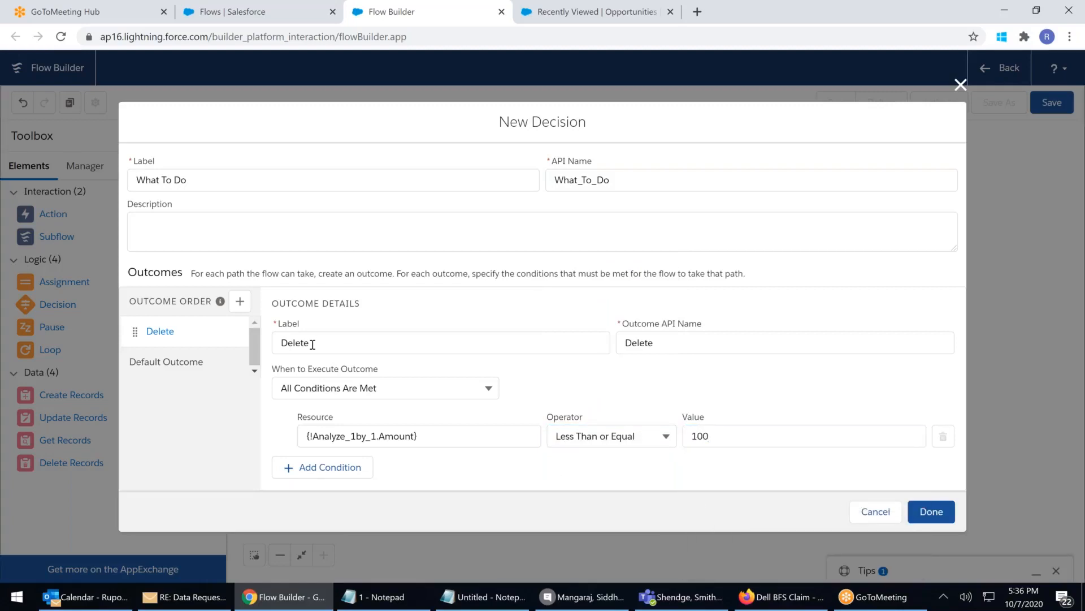
Add a second decision outcome labelled 'Job' that requires all conditions to be met
left_click(239, 302)
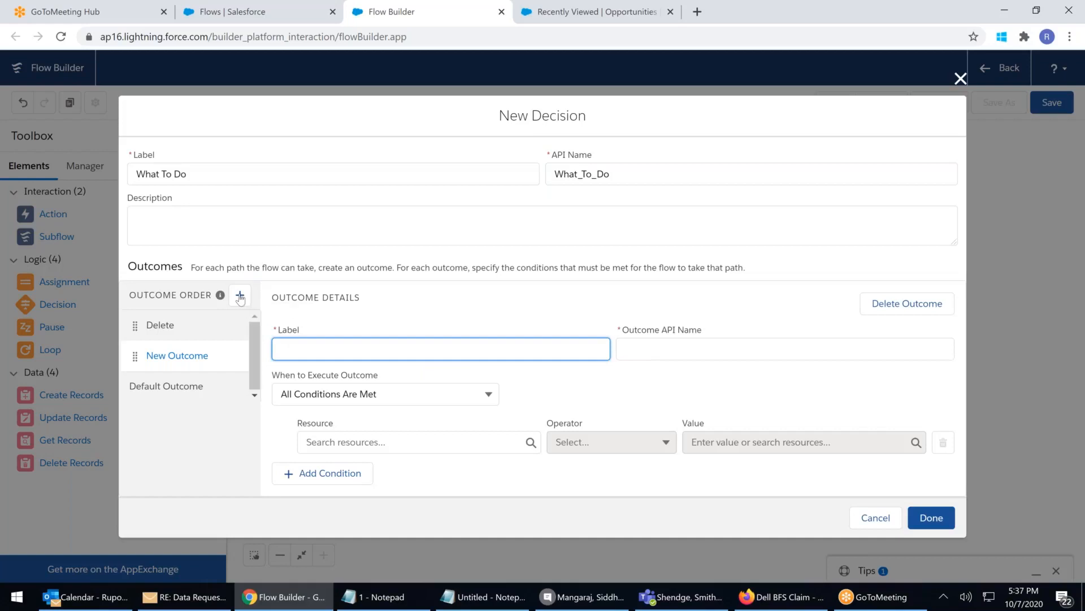
type("jOB")
key("BackSpace")
key("BackSpace")
key("BackSpace")
type("Job")
left_click(319, 395)
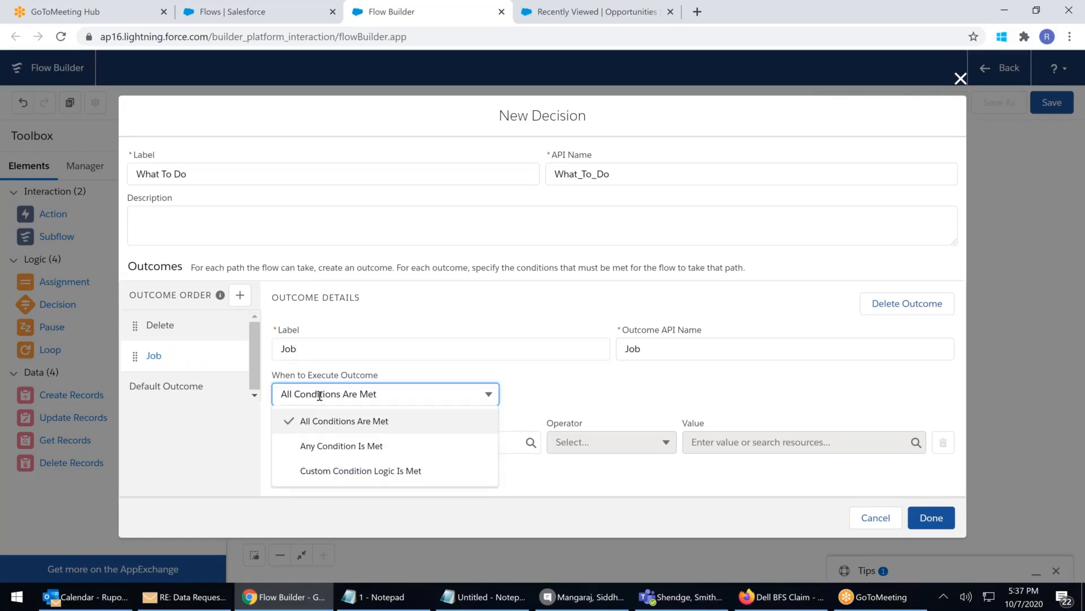
left_click(388, 391)
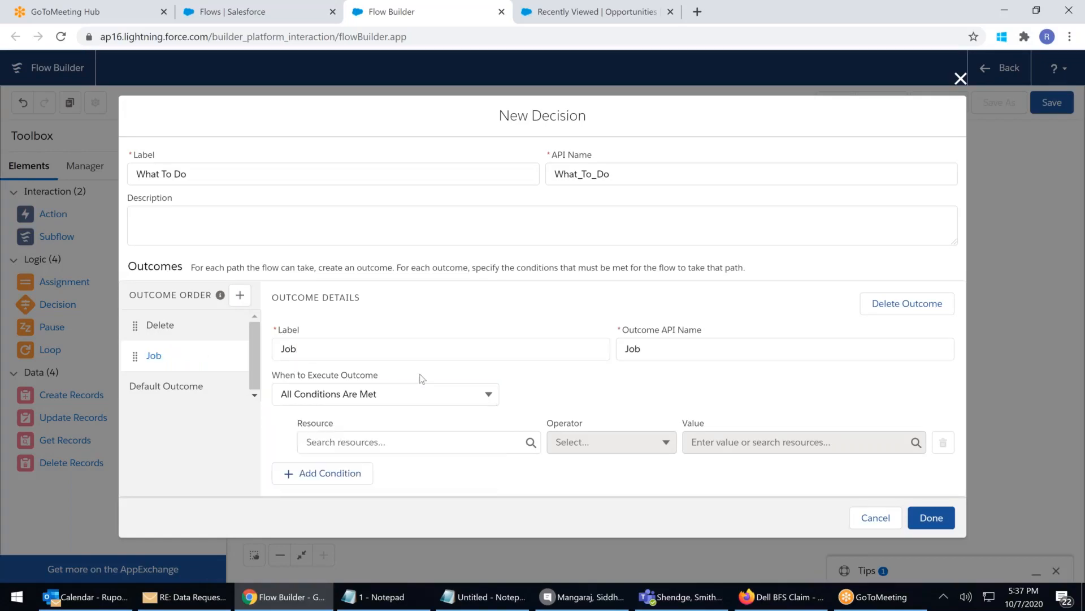
Set the Job condition to {!Analyze_1by_1.Amount} Greater Than 100 and save the decision
left_click(378, 447)
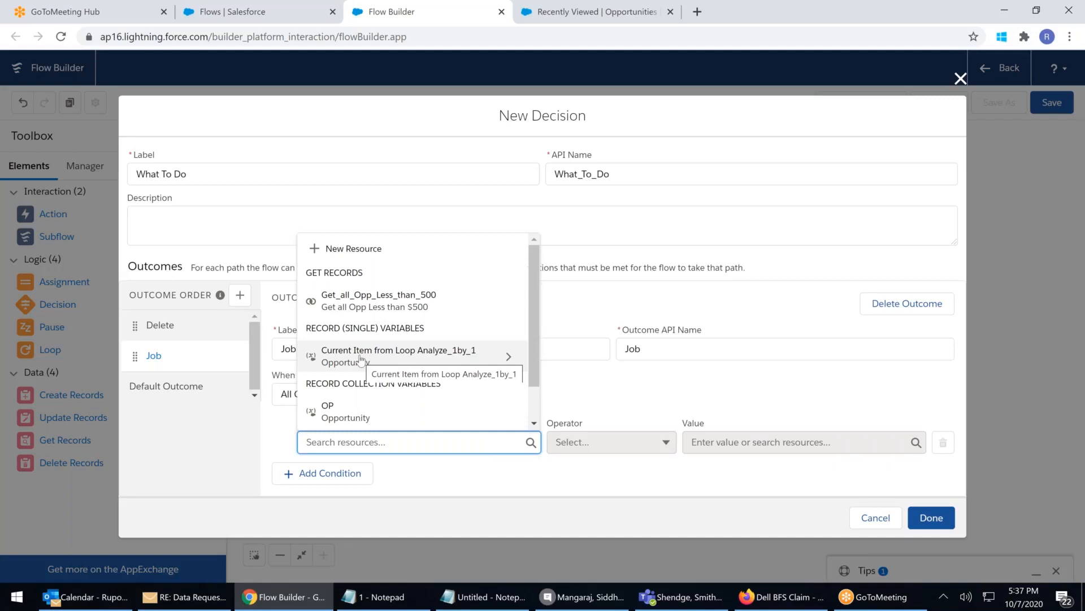
left_click(432, 355)
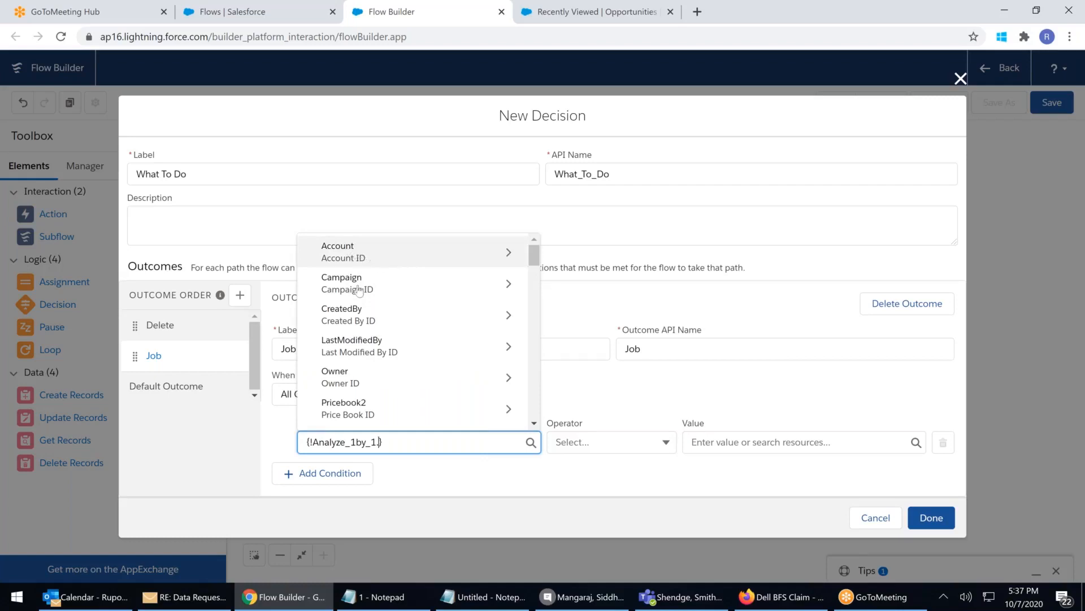
scroll(357, 291, "down", 1)
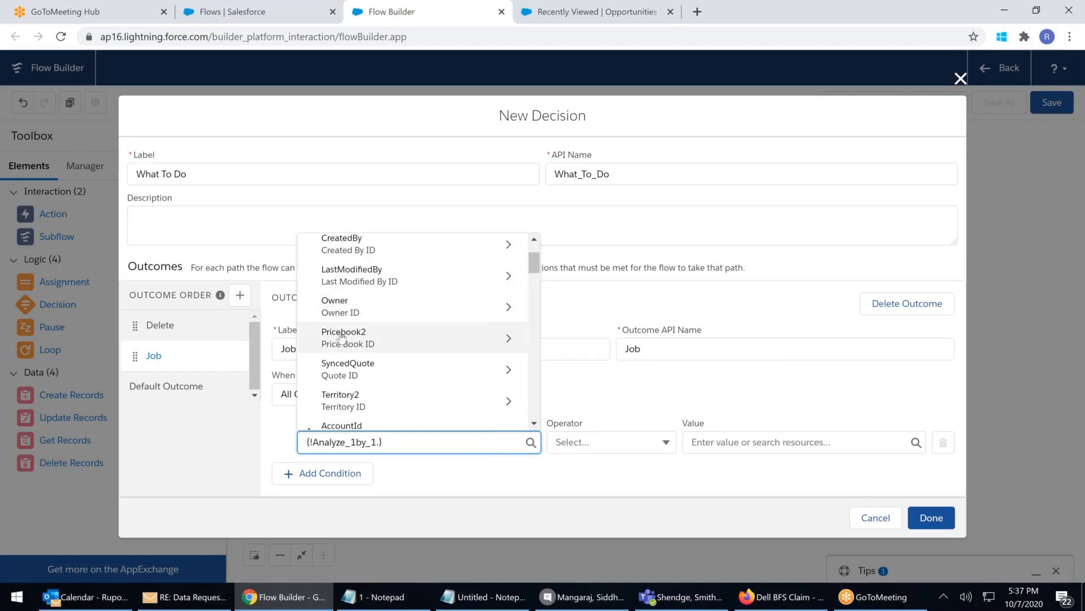
scroll(342, 336, "down", 2)
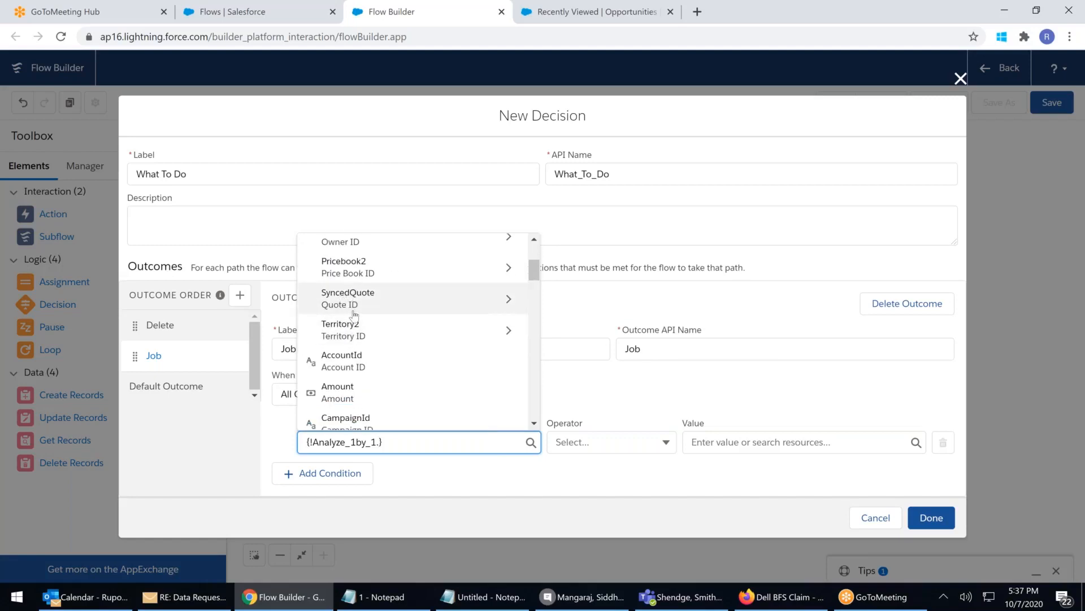
scroll(353, 316, "down", 2)
scroll(364, 315, "down", 2)
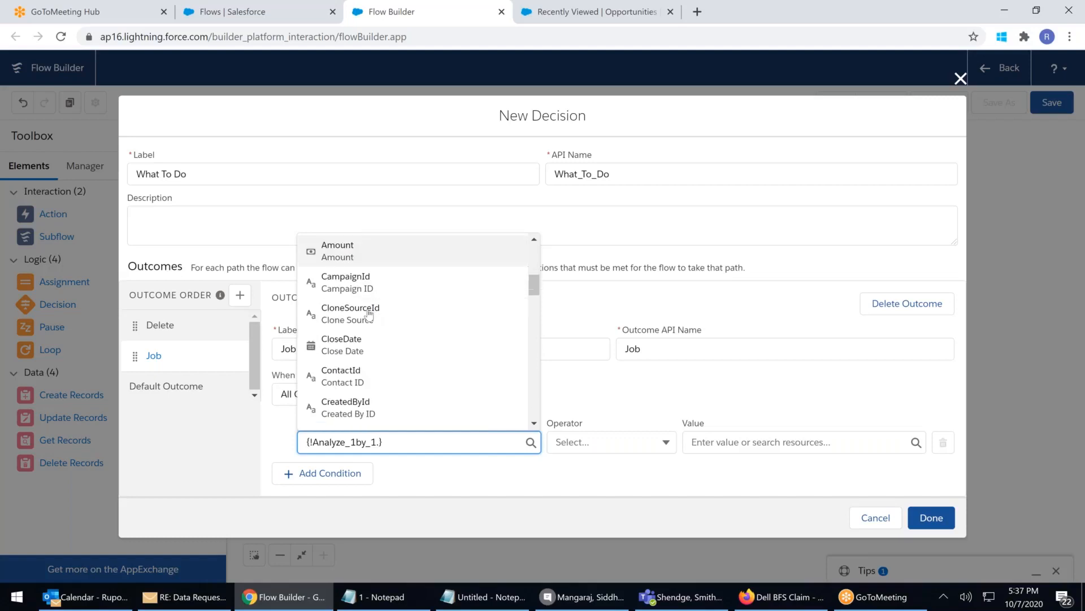
scroll(362, 317, "down", 2)
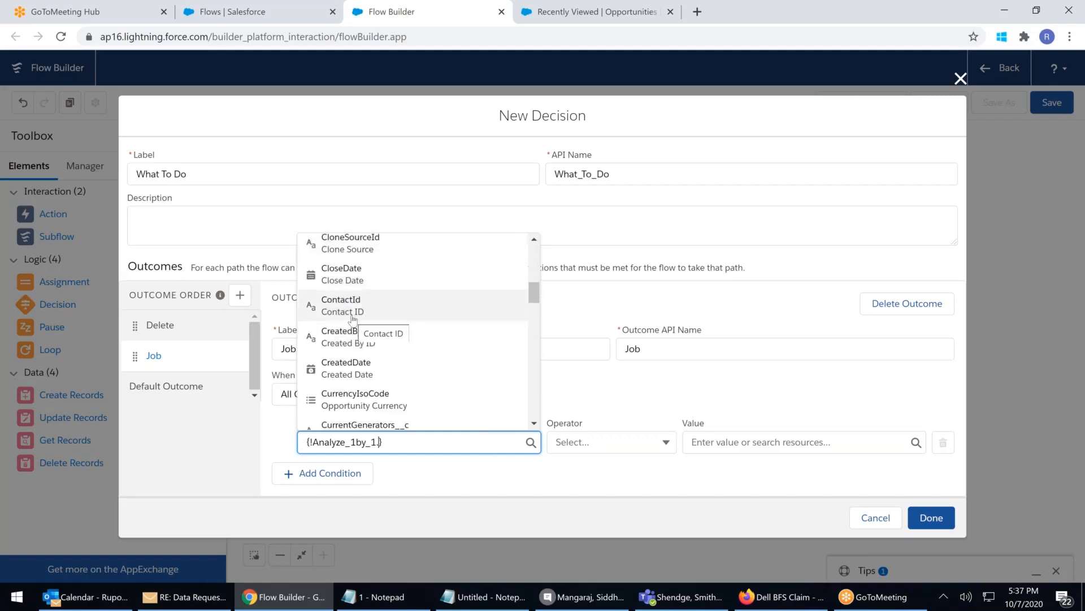
scroll(355, 318, "up", 2)
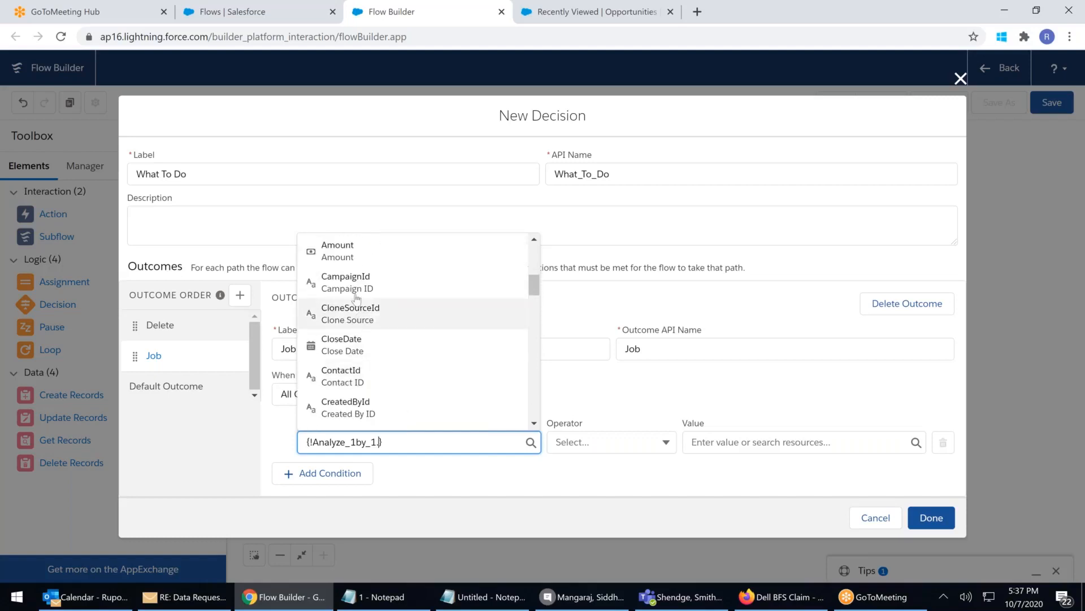
left_click(337, 251)
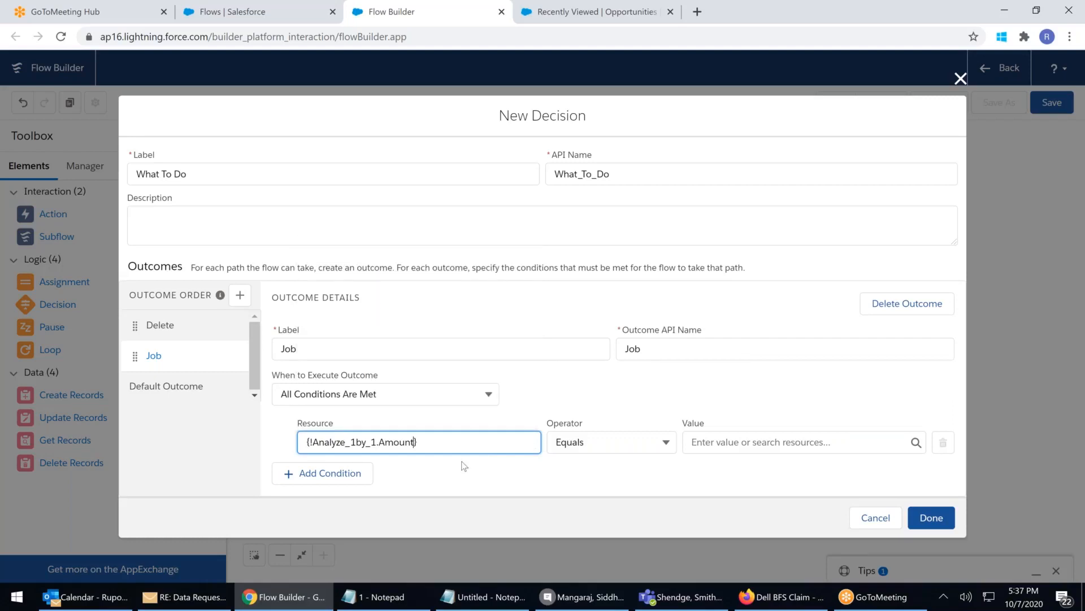
left_click(602, 442)
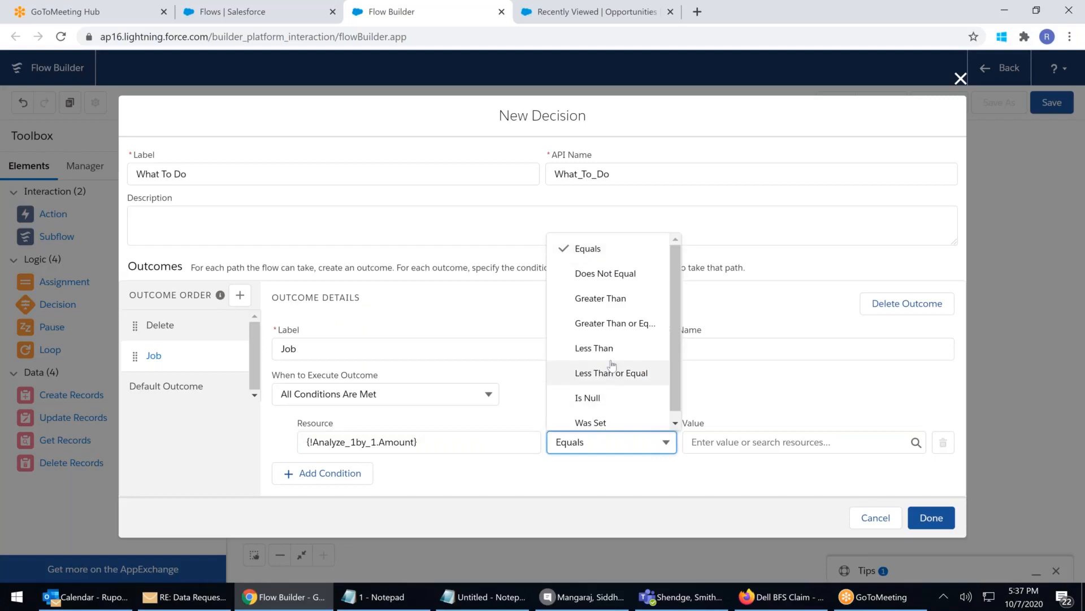
left_click(599, 299)
left_click(696, 442)
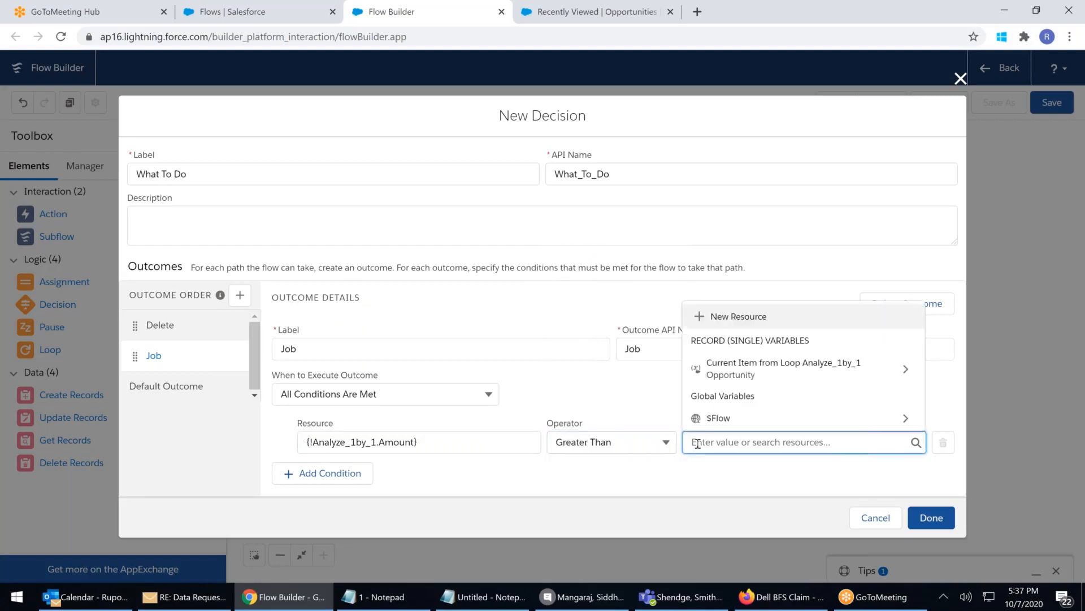
type("100")
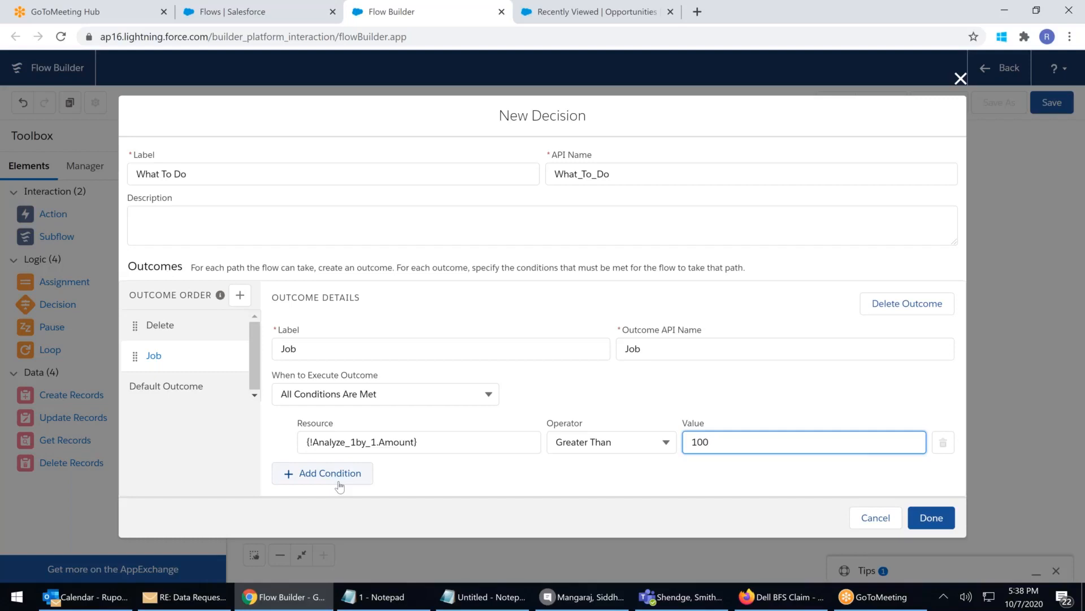
left_click(930, 517)
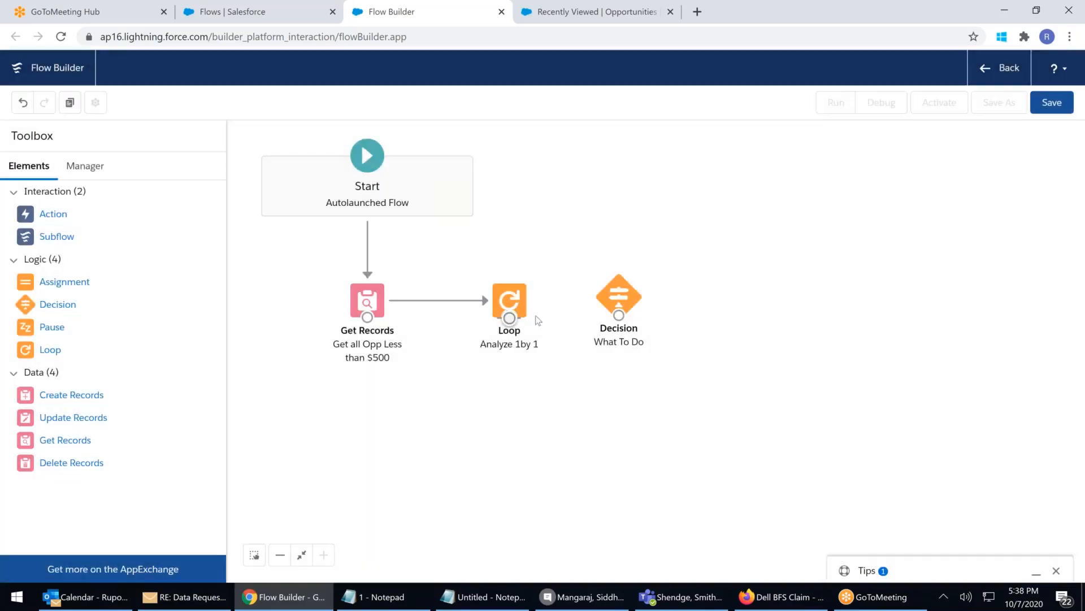
Connect the Analyze 1by 1 loop to What To Do via For Each Item, then reposition the decision
left_click_drag(509, 317, 627, 319)
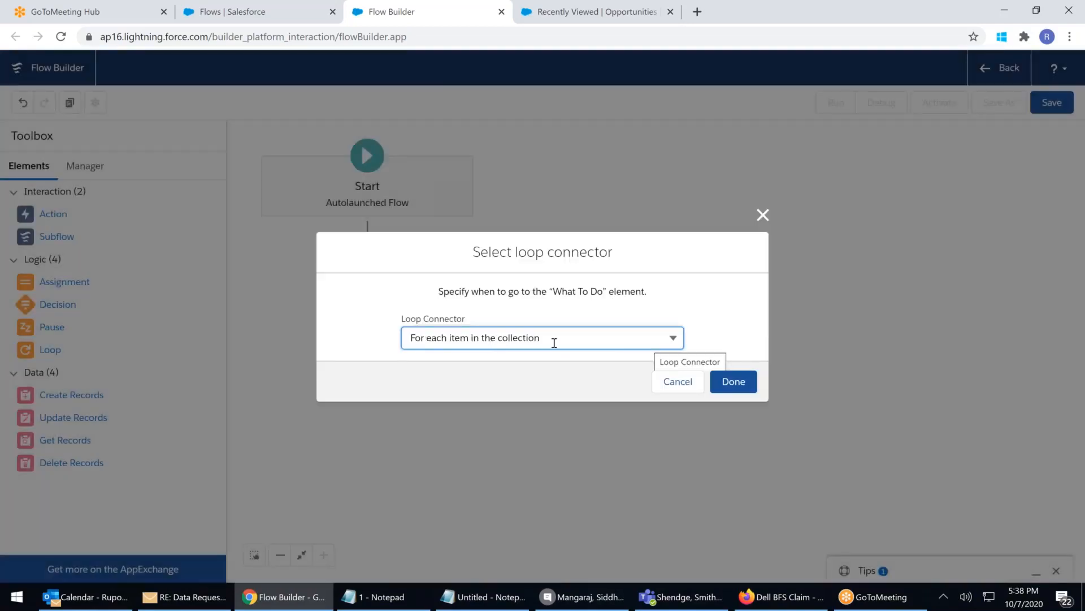
left_click(735, 382)
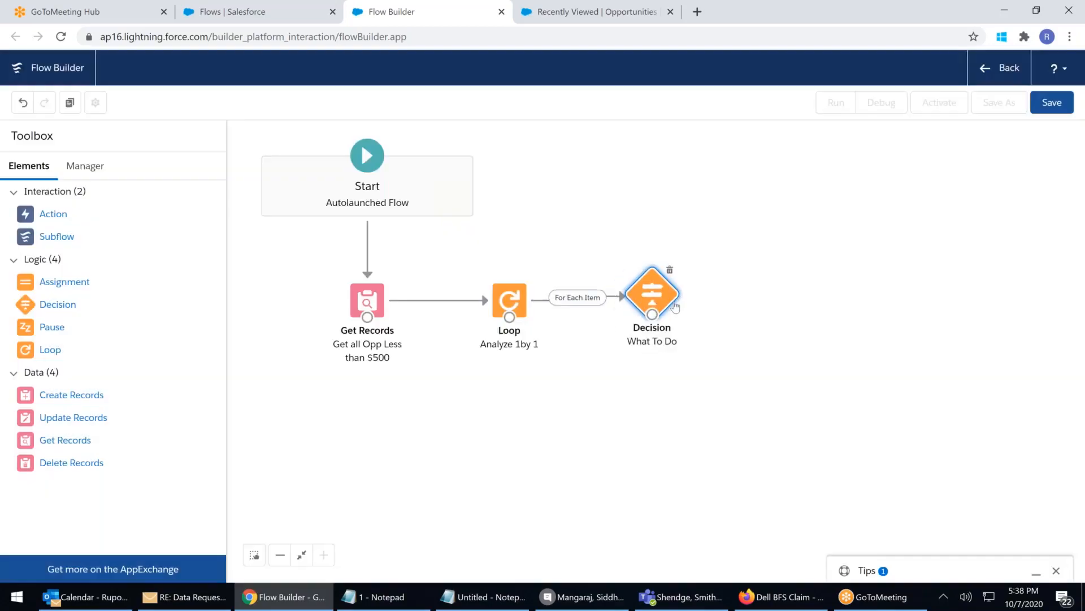
mouse_move(675, 307)
left_mouse_down()
mouse_move(688, 310)
mouse_move(679, 305)
left_mouse_up()
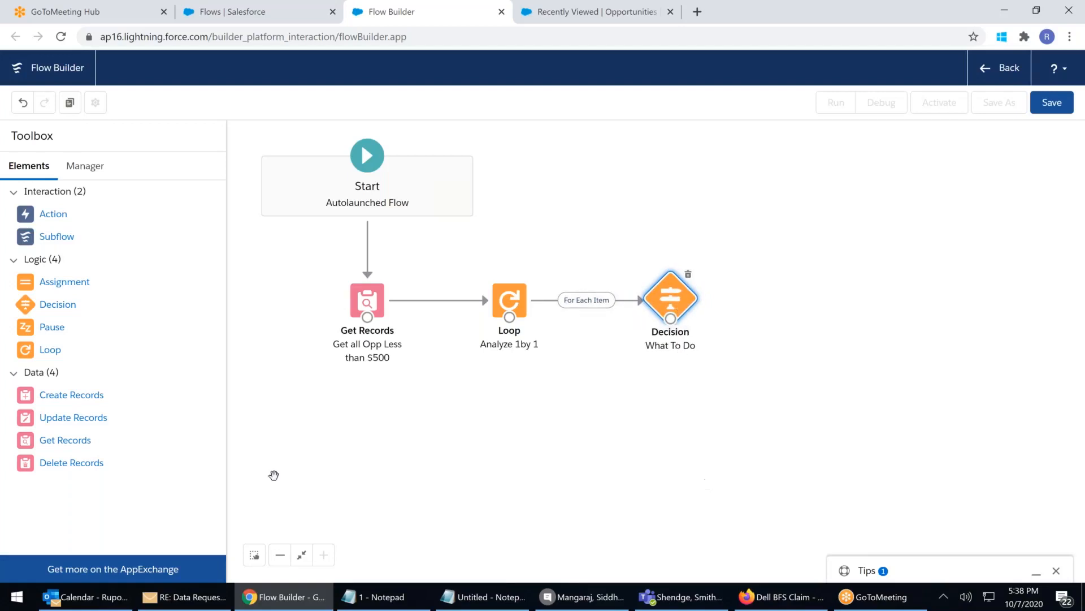
left_click_drag(64, 465, 768, 166)
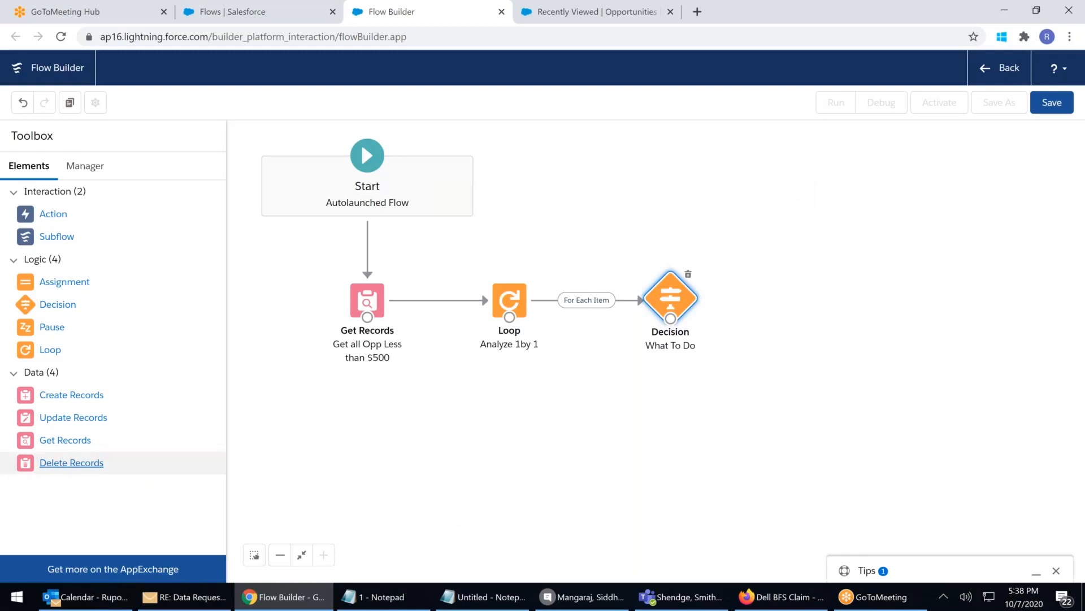
Create a Delete Records step labelled 'Delete Opp' that deletes the current loop item
type("Delete")
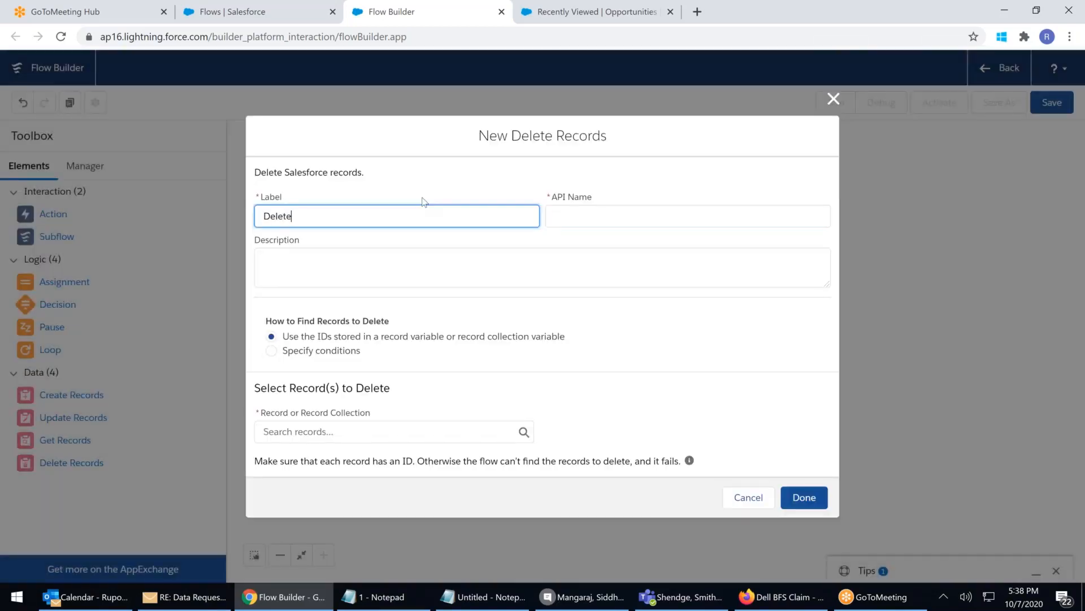
type(" Opp")
left_click(391, 270)
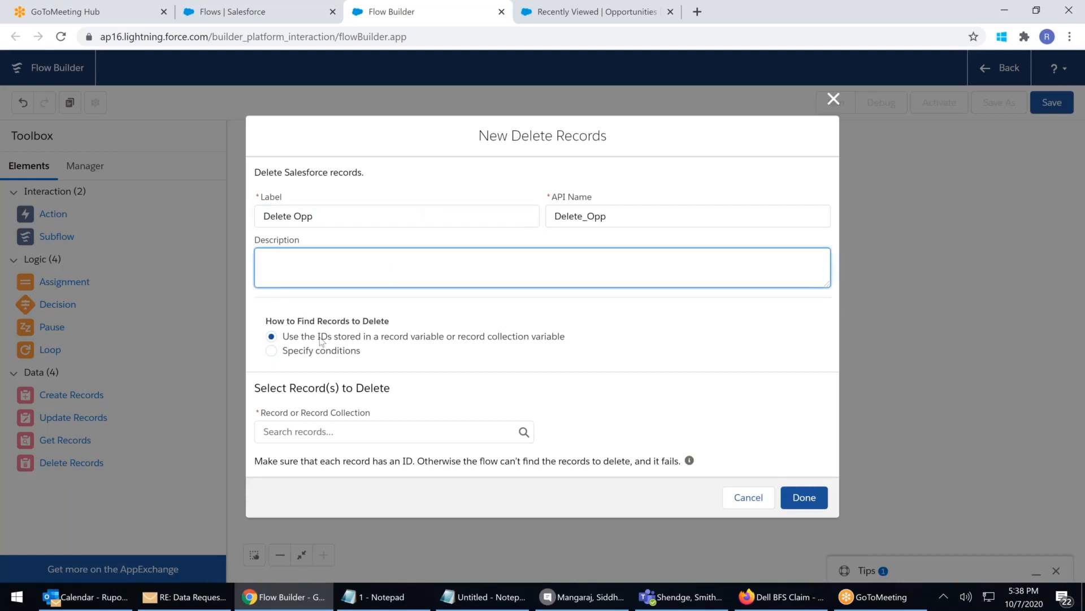
left_click(307, 430)
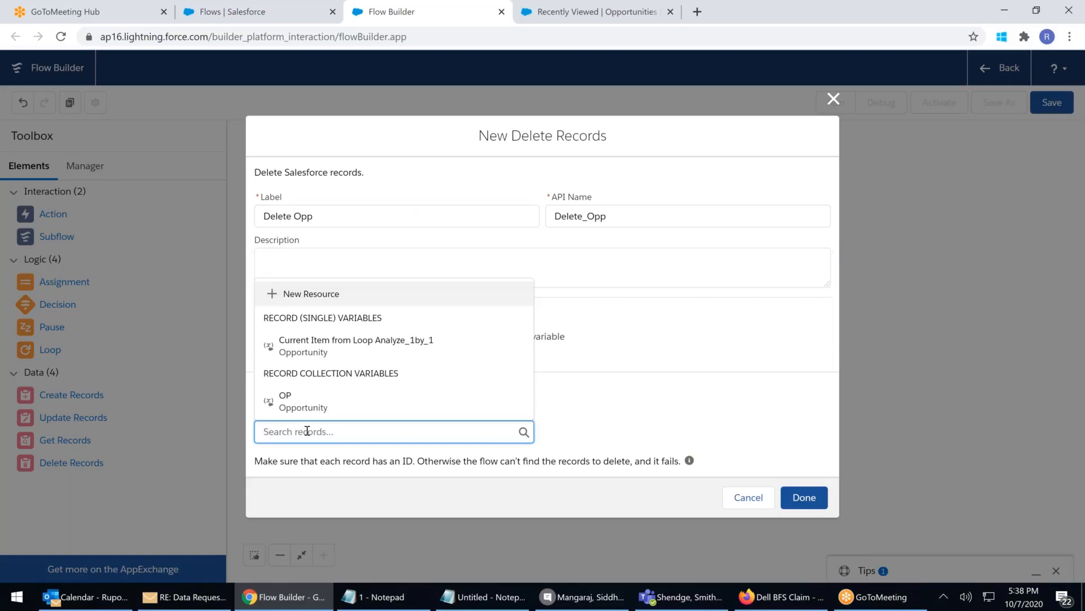
left_click(374, 343)
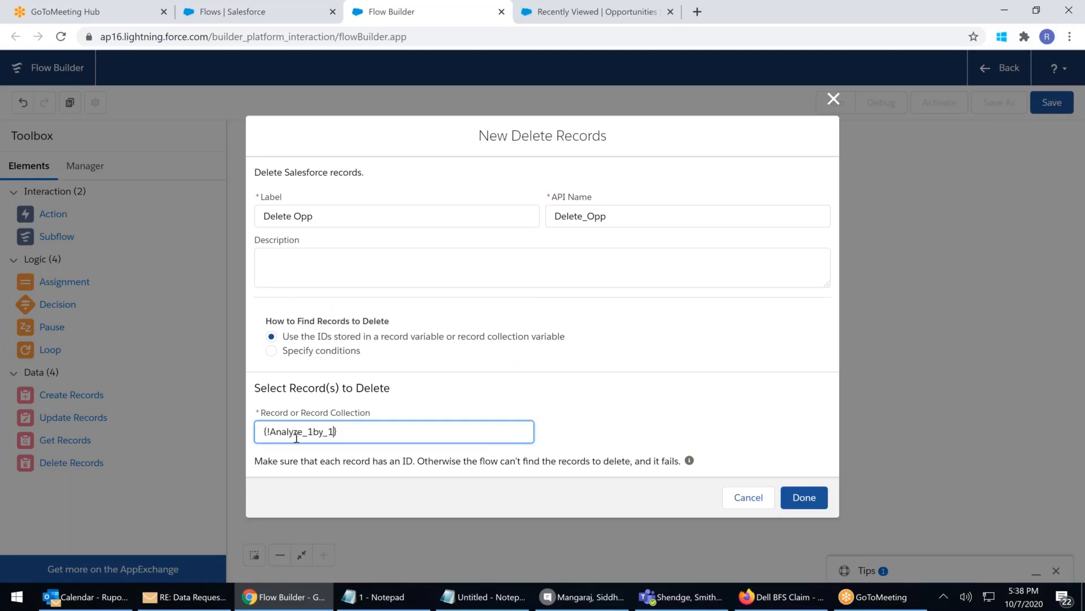
left_click(803, 497)
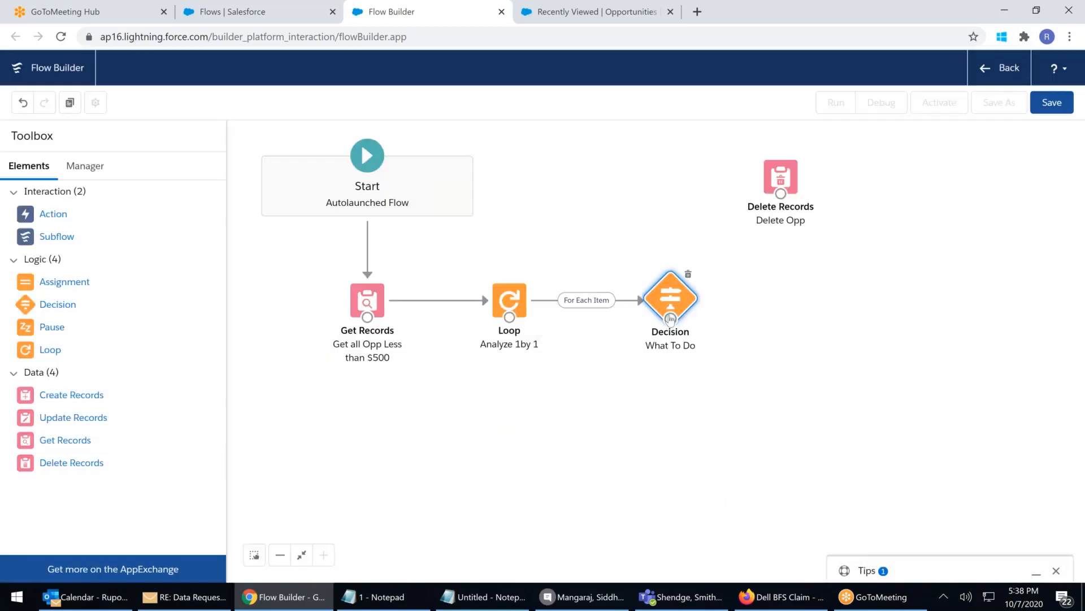
Connect What To Do to Delete Opp through the Delete outcome
left_click_drag(671, 317, 782, 195)
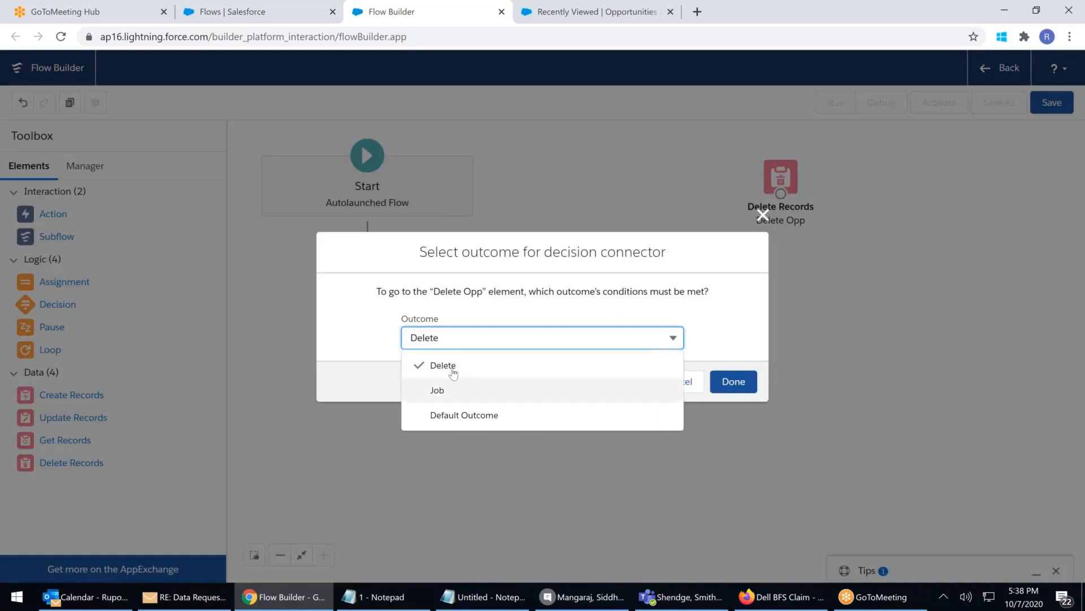
left_click(738, 315)
left_click(729, 379)
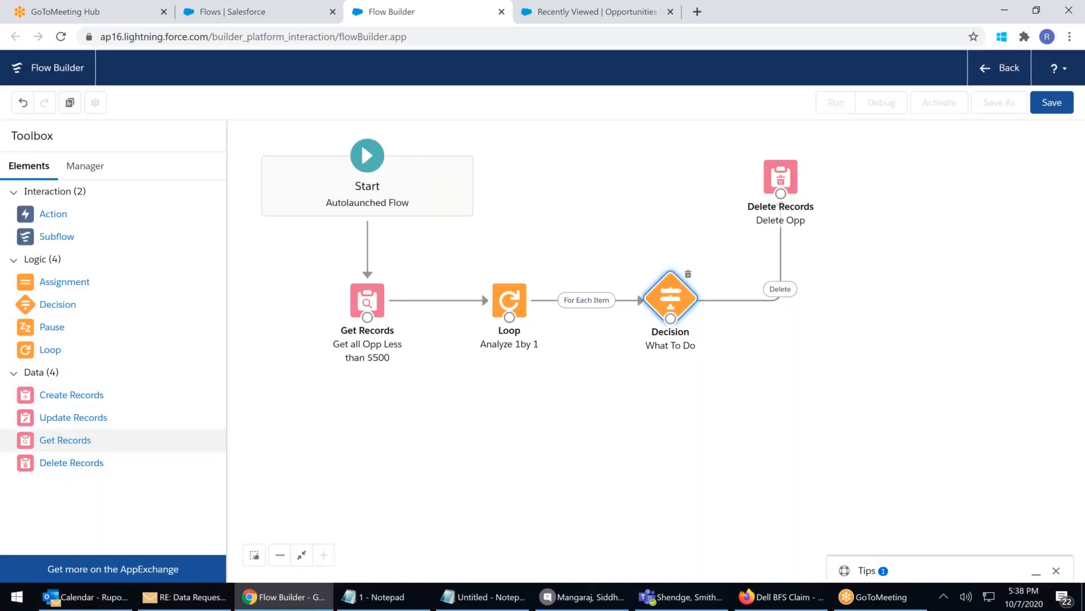
Add a Create Records element labelled 'CreateJob', fixing its duplicate API name
left_click_drag(63, 398, 794, 426)
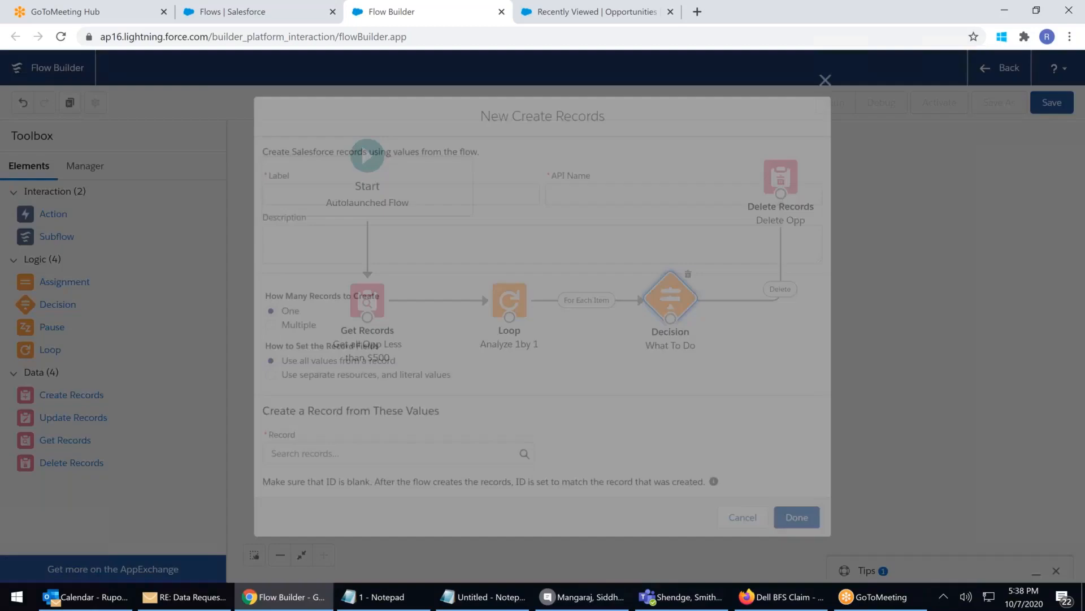
type("Create Job")
key("BackSpace")
key("BackSpace")
key("BackSpace")
key("BackSpace")
key("BackSpace")
key("BackSpace")
key("BackSpace")
key("BackSpace")
key("BackSpace")
key("BackSpace")
type("Job")
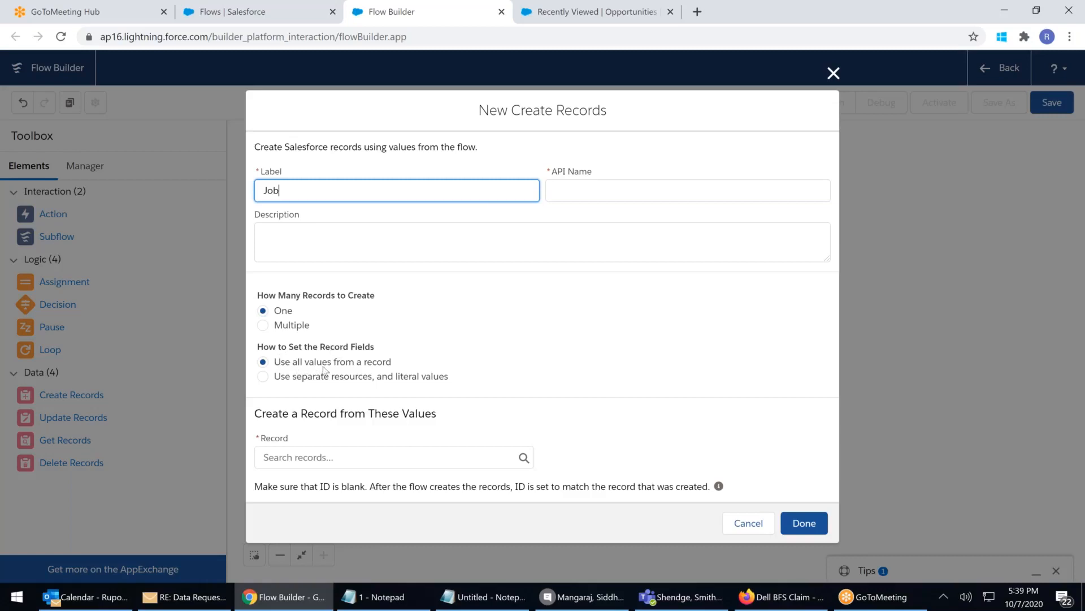
left_click(266, 378)
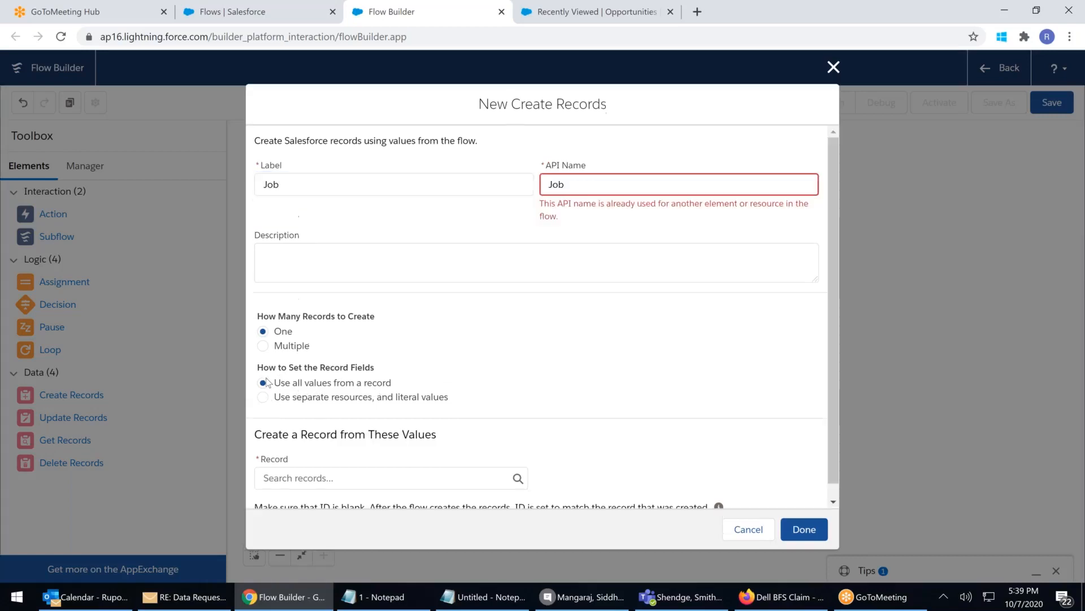
left_click(299, 184)
double_click(299, 185)
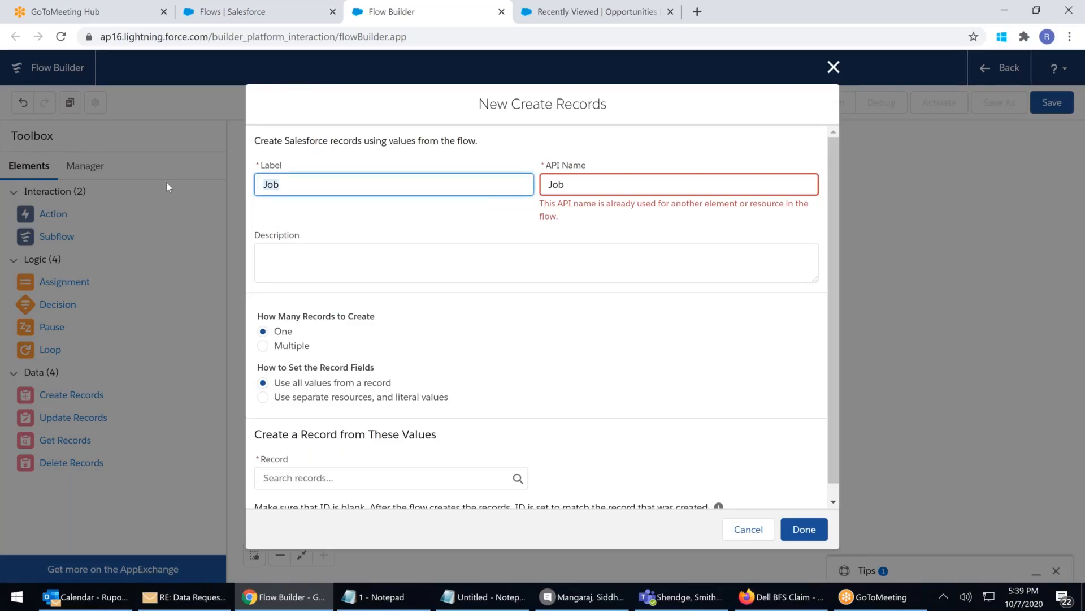
type("CreateJob")
left_click(571, 184)
key("Home")
type("c")
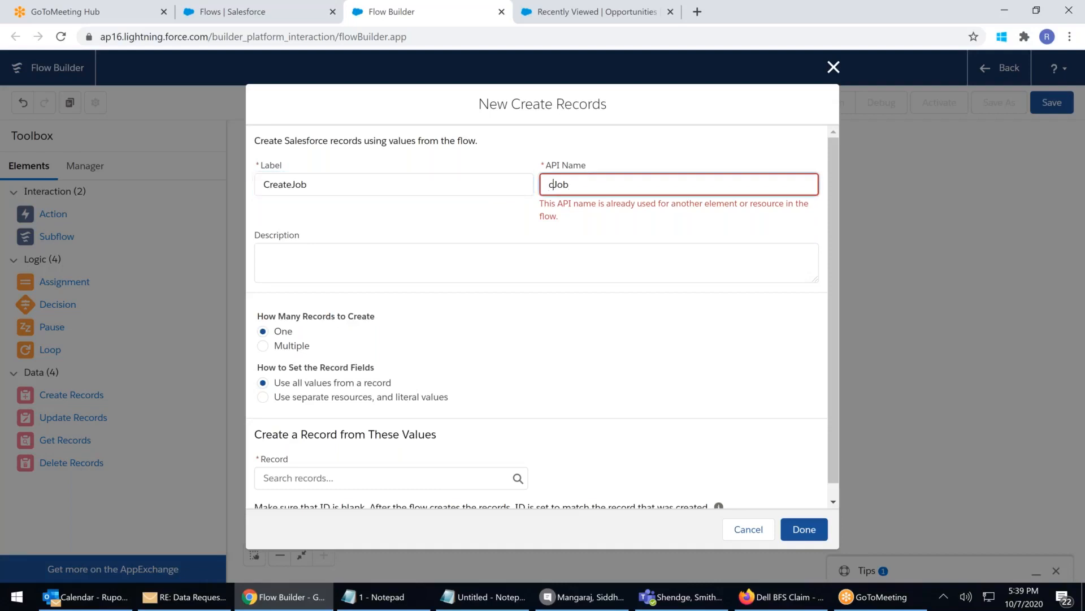
key("Tab")
Set the element to create one Job record with fields set individually
left_click(325, 460)
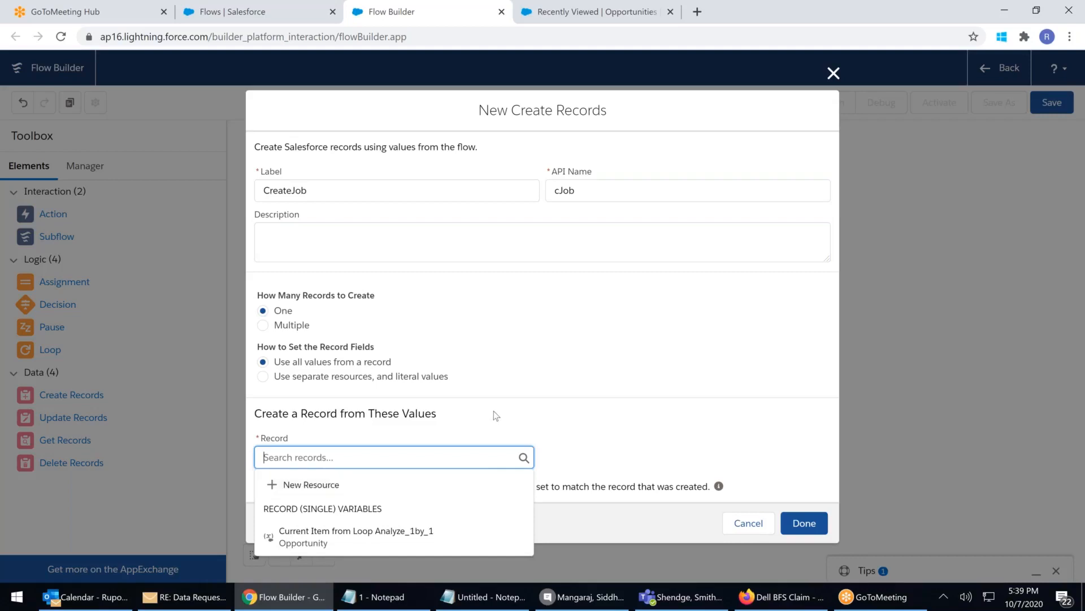
left_click(495, 415)
left_click(315, 448)
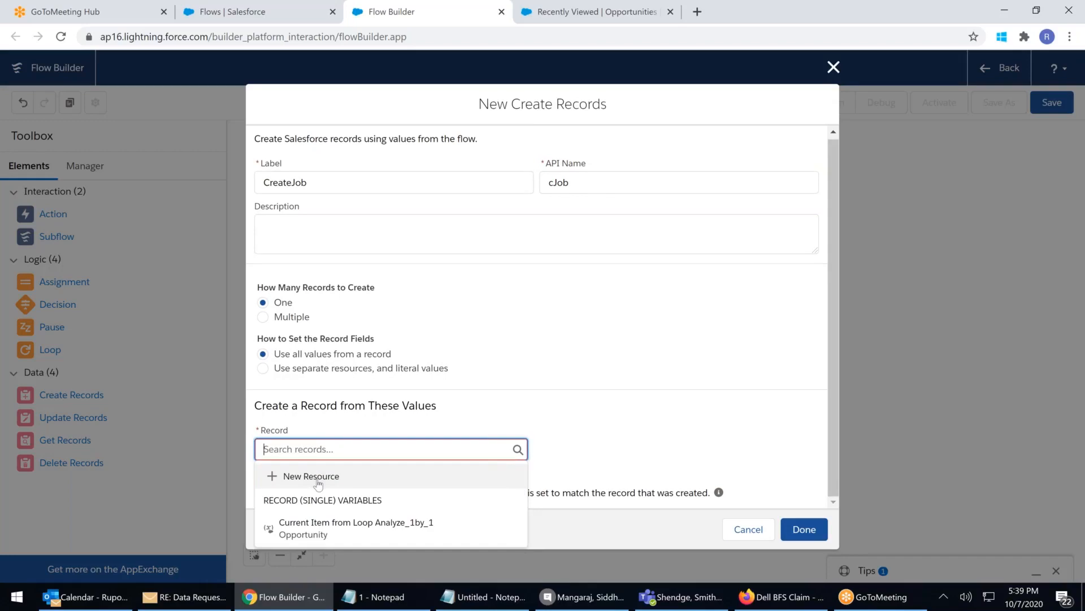
left_click(263, 368)
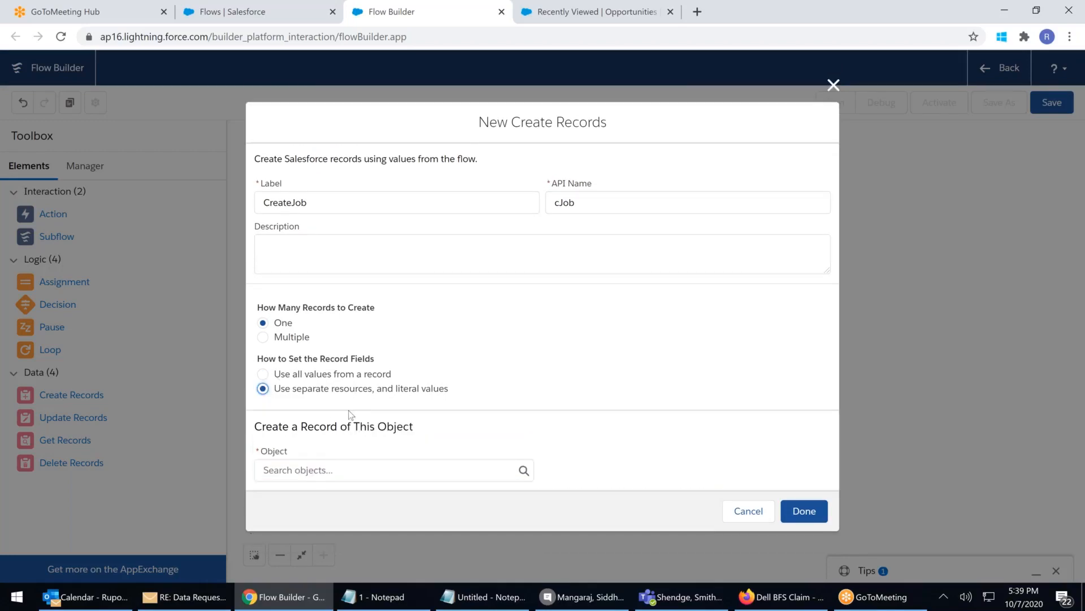
left_click(329, 471)
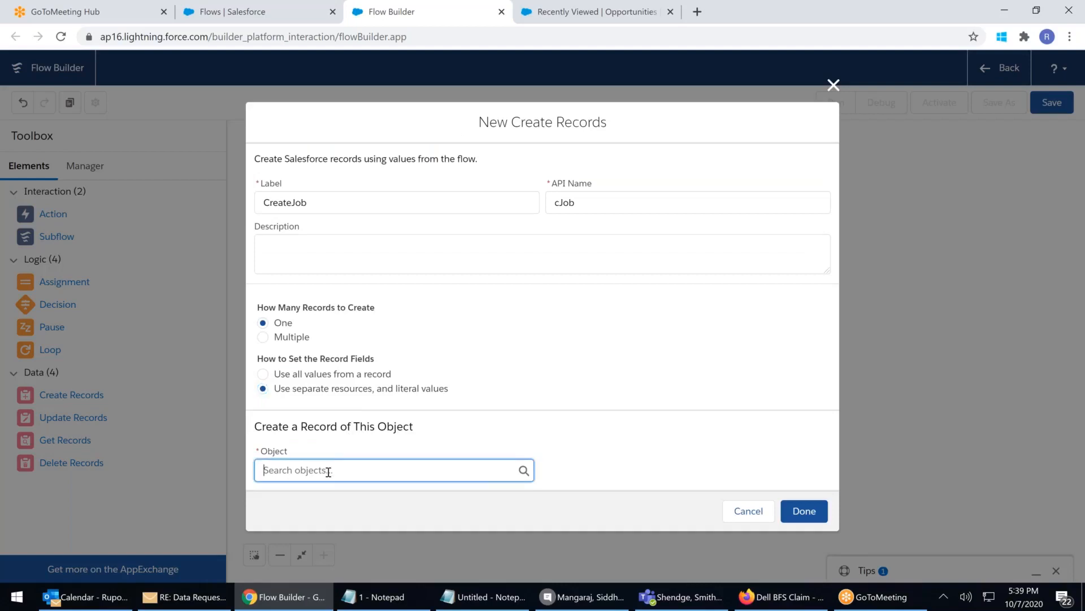
scroll(376, 341, "down", 1)
scroll(389, 356, "down", 5)
type("jo")
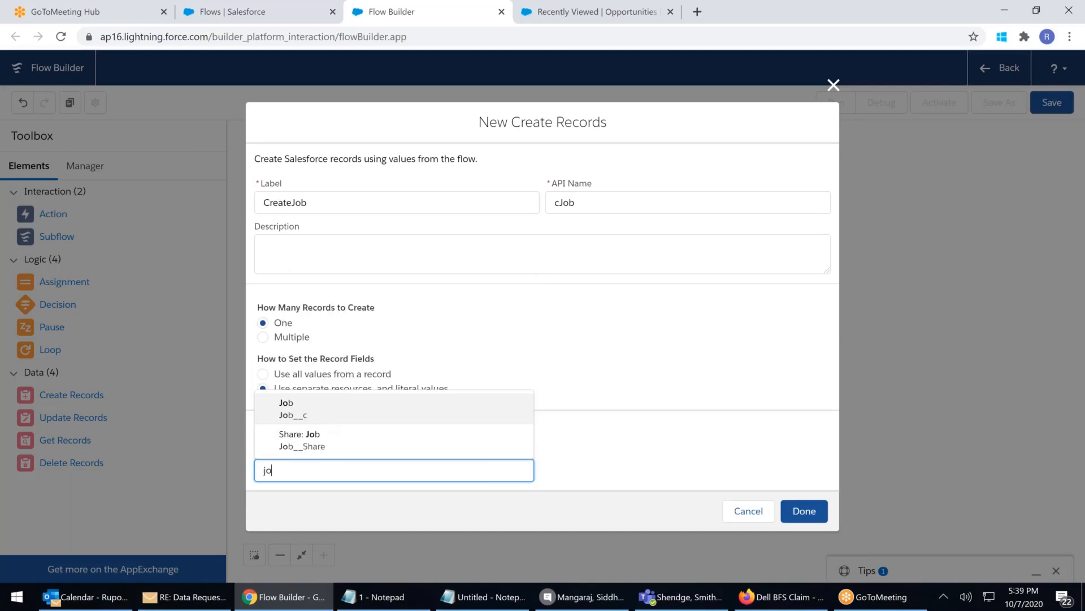
left_click(347, 404)
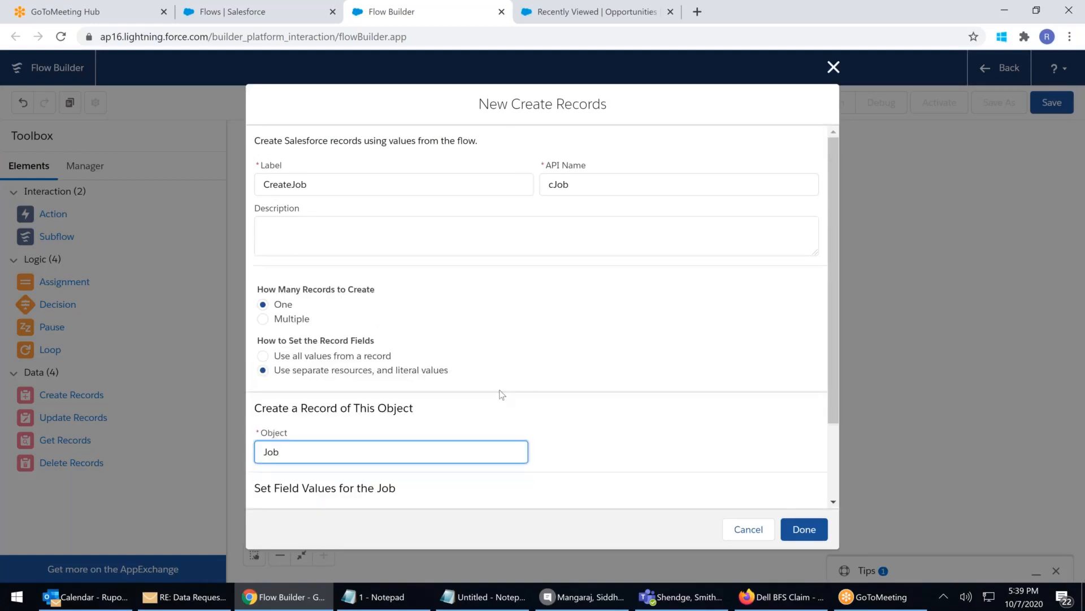
Map the Job Name field to {!Analyze_1by_1.Name} and confirm the settings
scroll(500, 394, "down", 2)
left_click(345, 432)
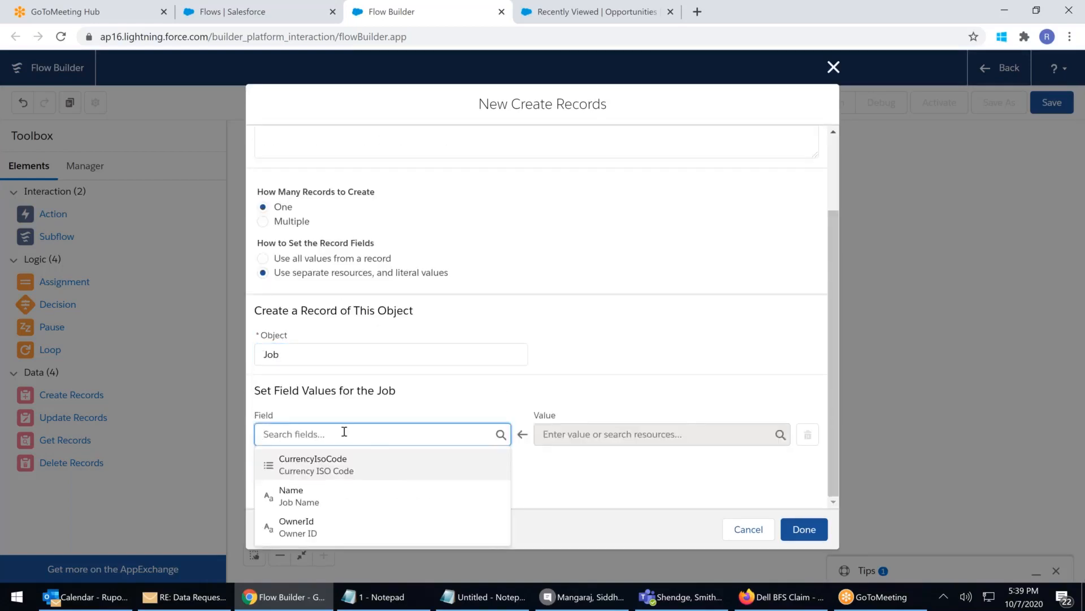
left_click(302, 495)
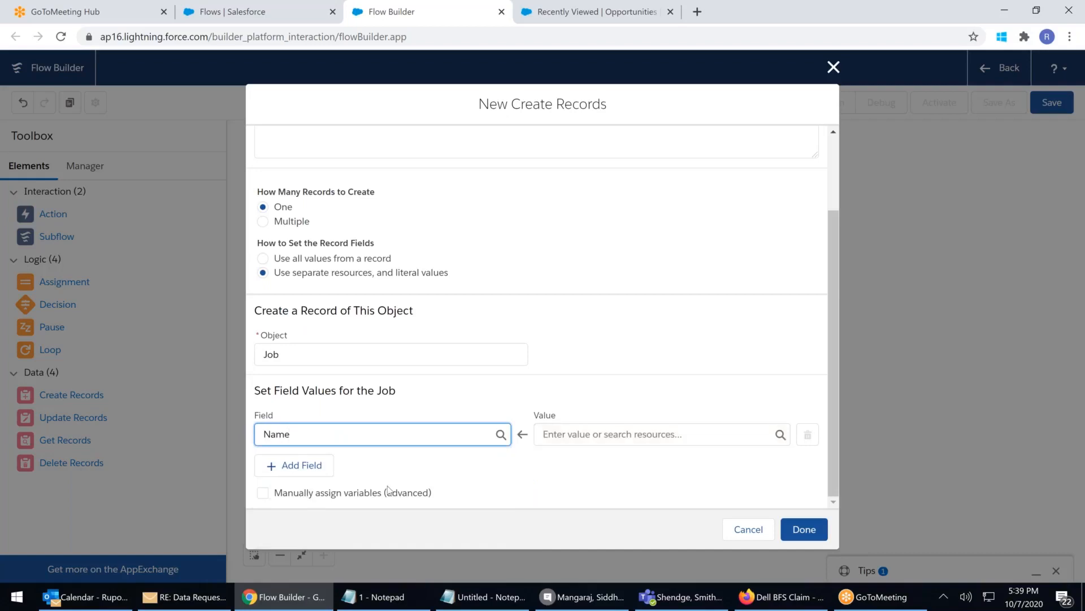
left_click(631, 441)
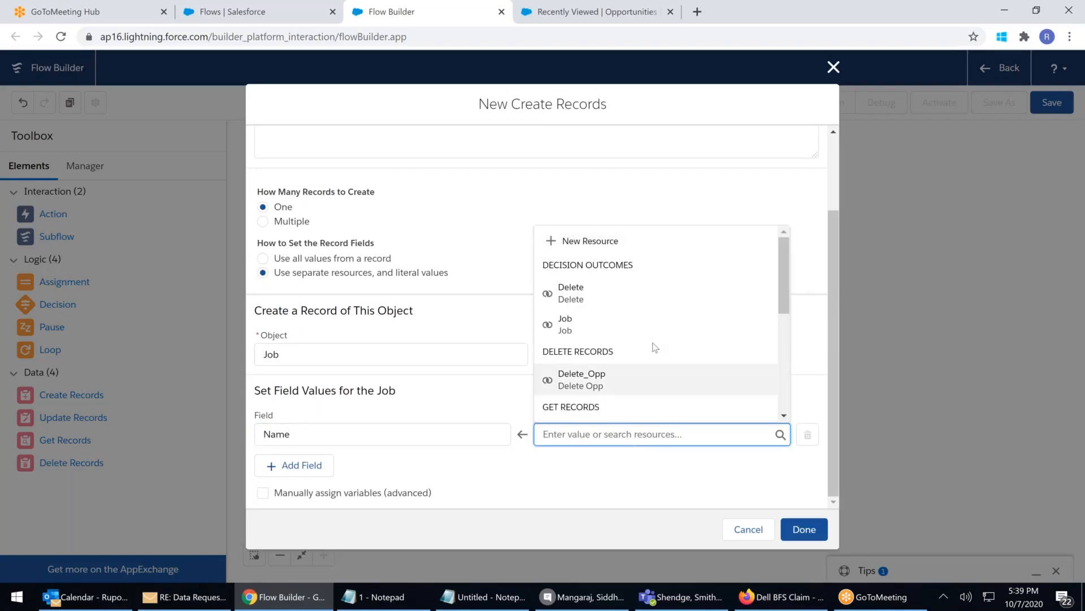
scroll(654, 347, "down", 3)
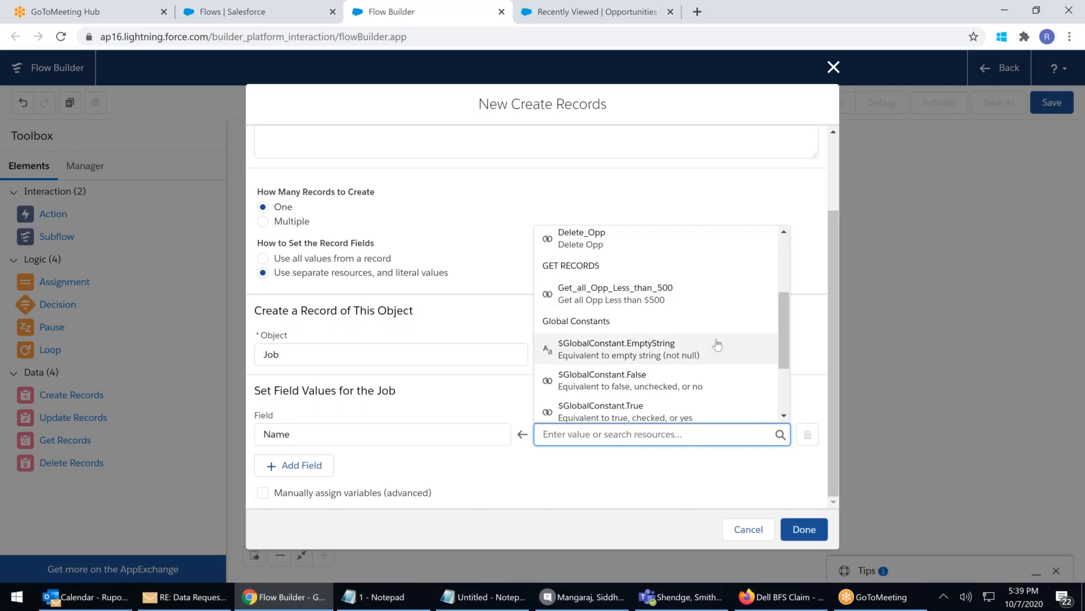
scroll(717, 344, "down", 1)
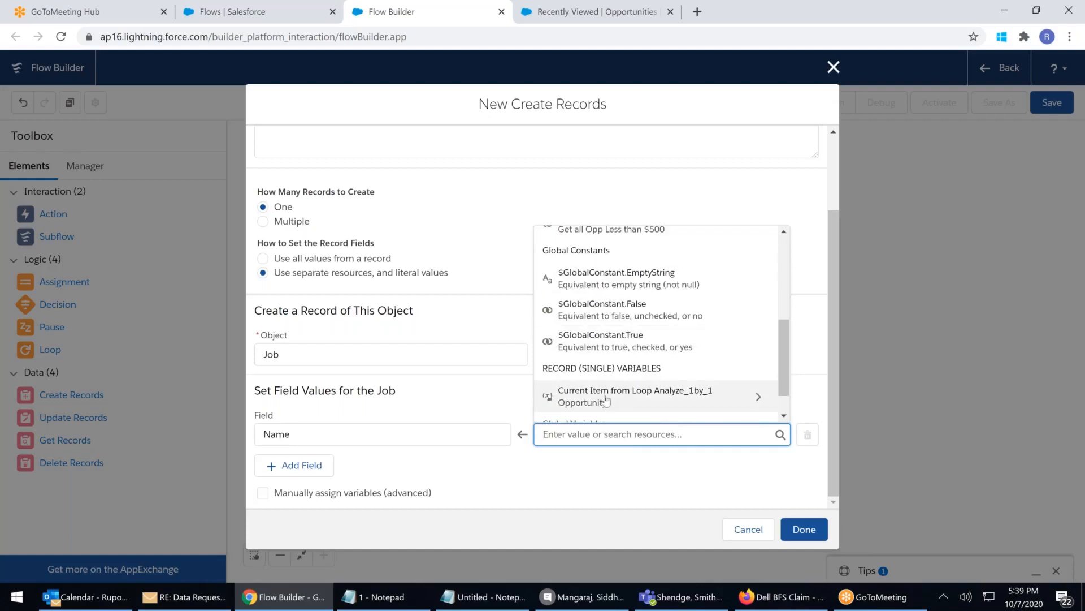
left_click(760, 398)
left_click_drag(786, 248, 784, 259)
left_click_drag(783, 266, 780, 380)
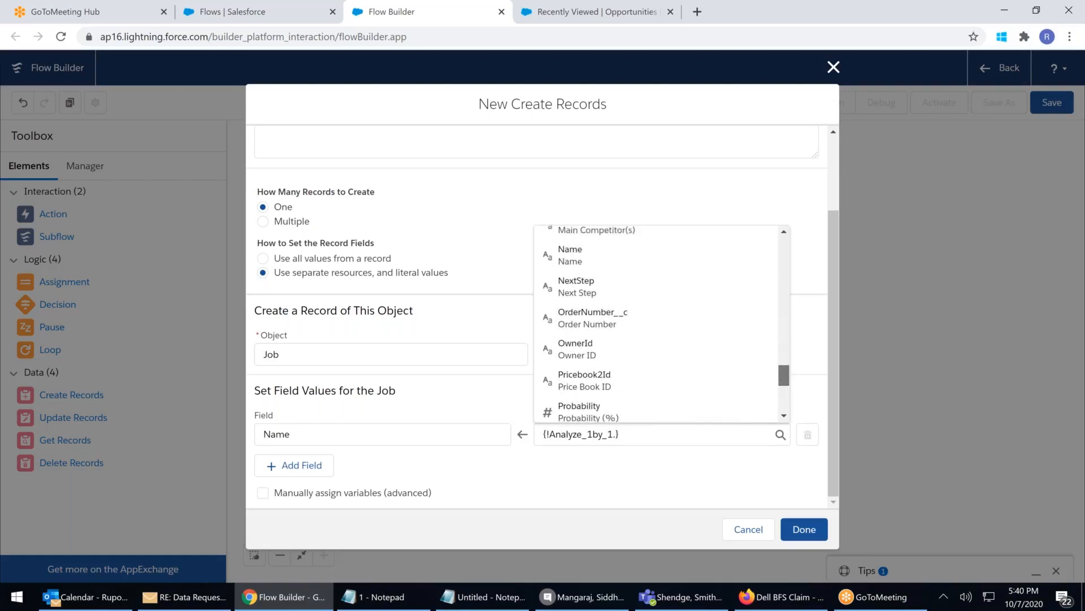
left_click(569, 259)
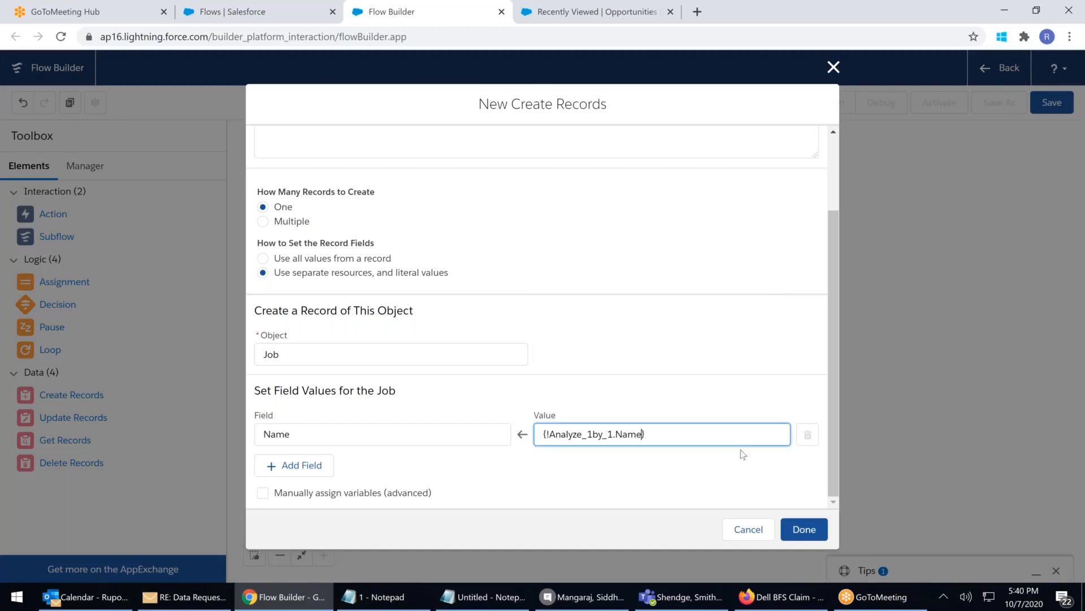
left_click(667, 483)
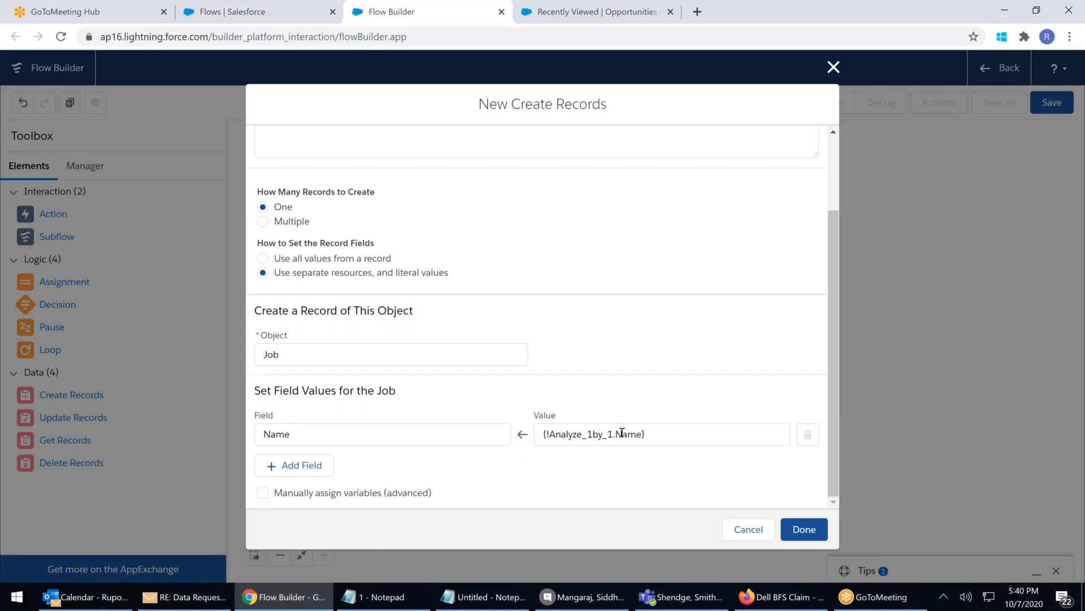
left_click(803, 534)
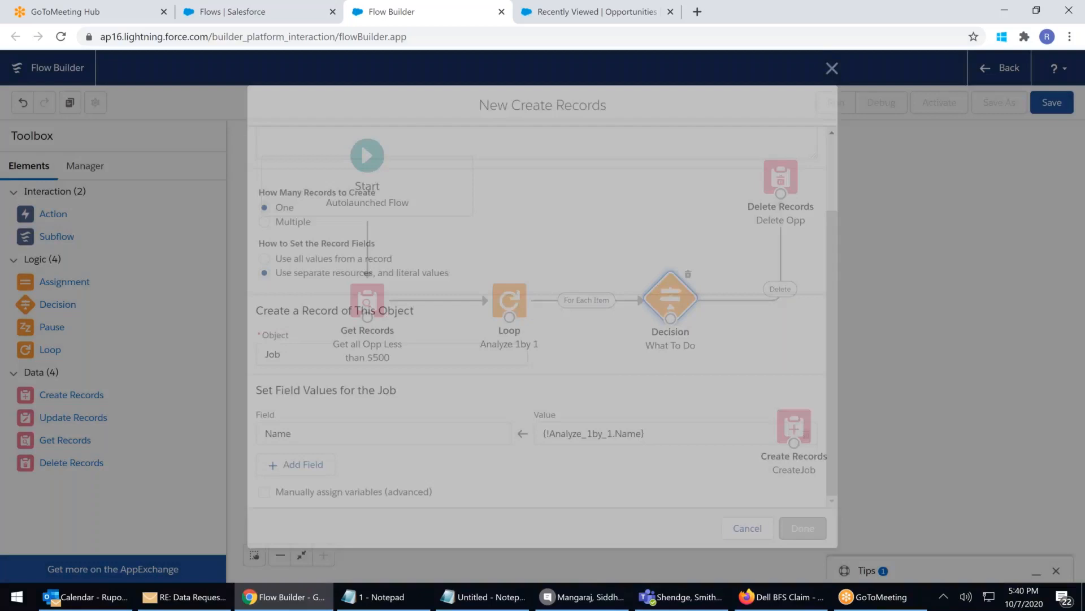
Connect What To Do to CreateJob through the Job outcome
left_click_drag(671, 319, 793, 447)
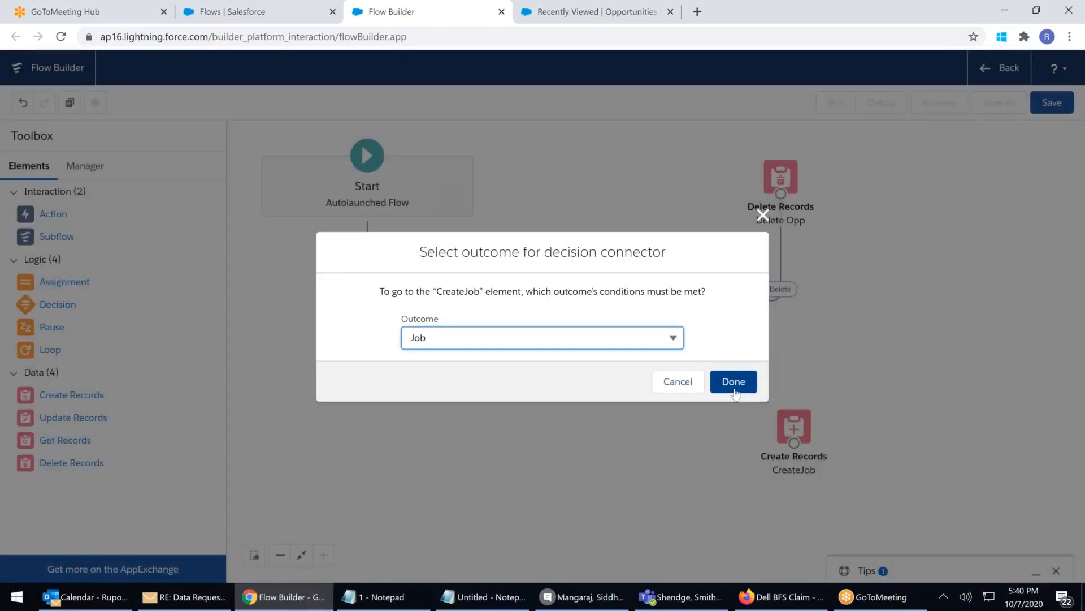
left_click(739, 385)
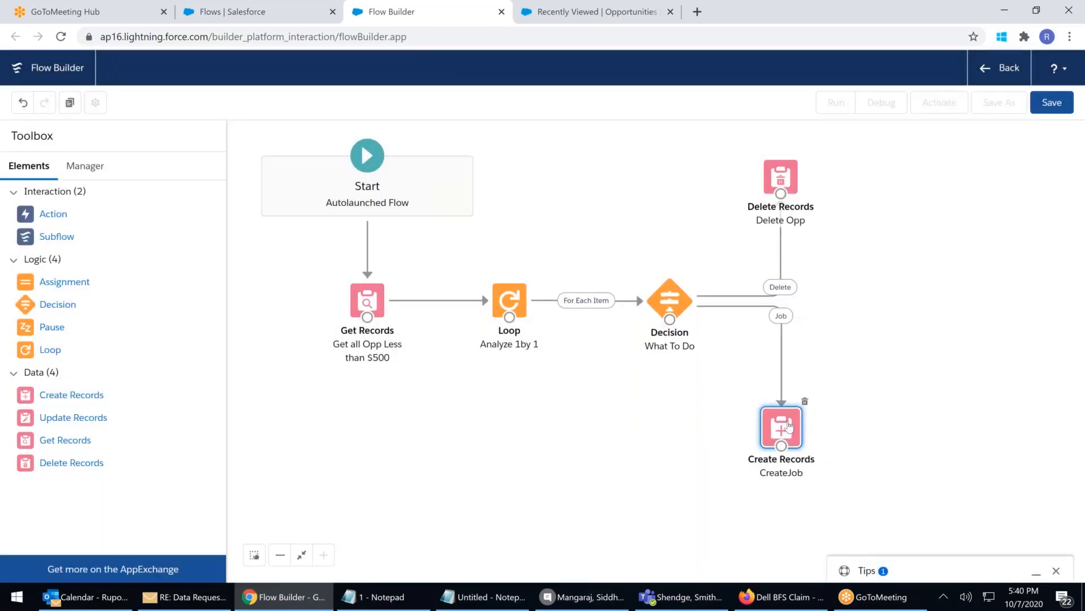
left_click(739, 385)
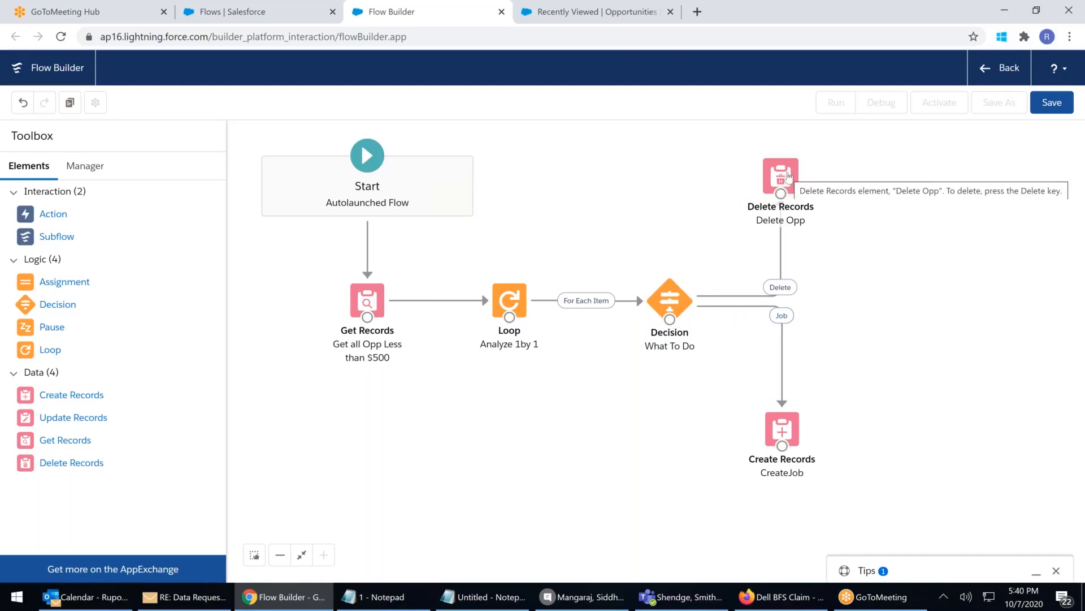
Route both Delete Opp and CreateJob back to the Analyze 1by 1 loop
left_click_drag(780, 194, 516, 317)
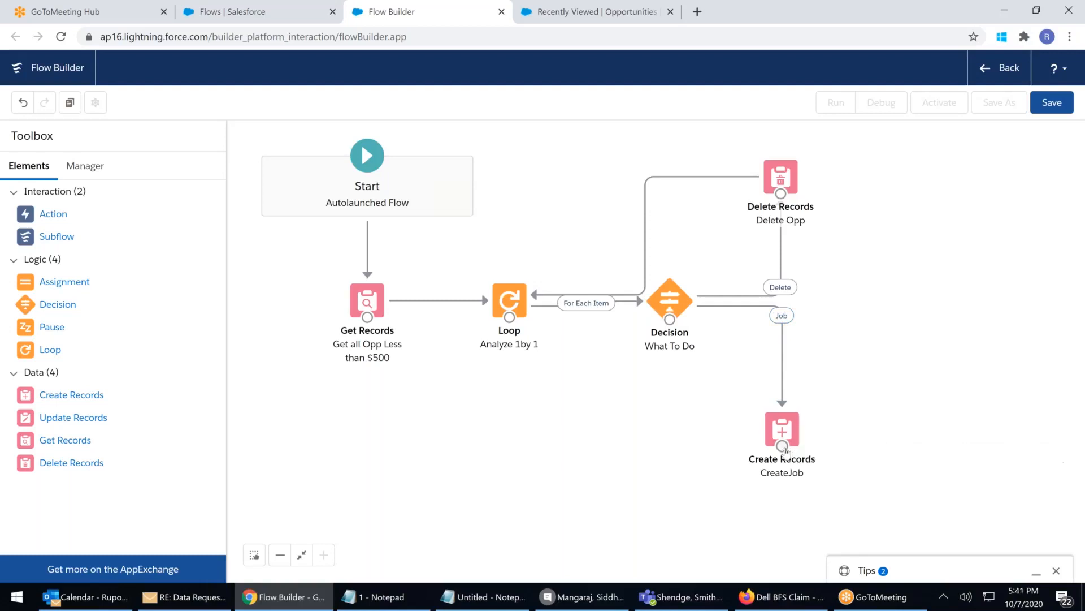
left_click_drag(783, 446, 511, 318)
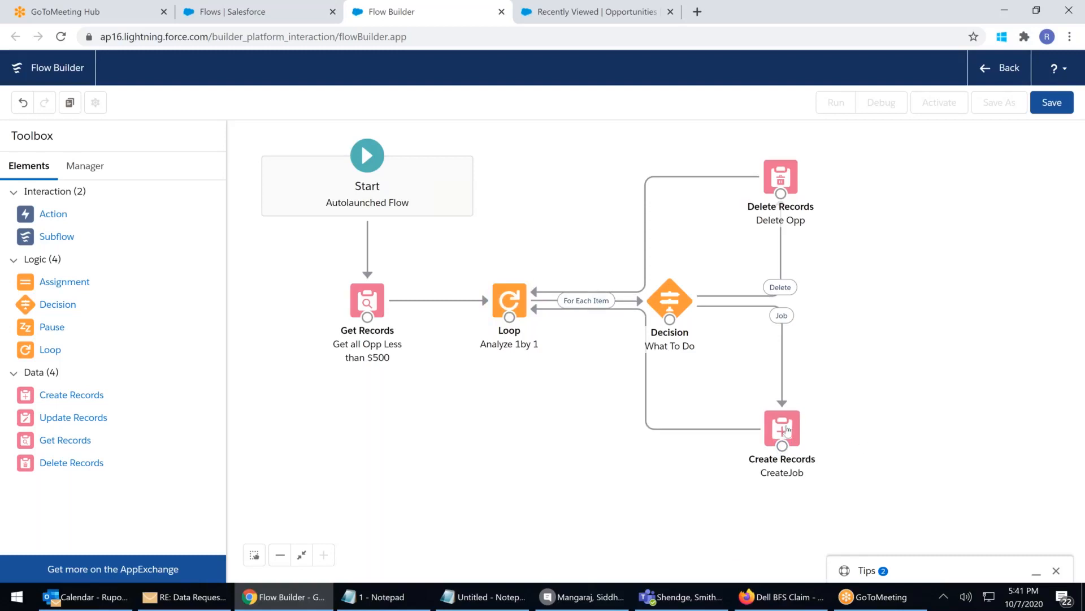
left_click(608, 309)
left_click(602, 372)
Save the flow with the label and API name AutuLaunched_Opp500less
left_click(1050, 103)
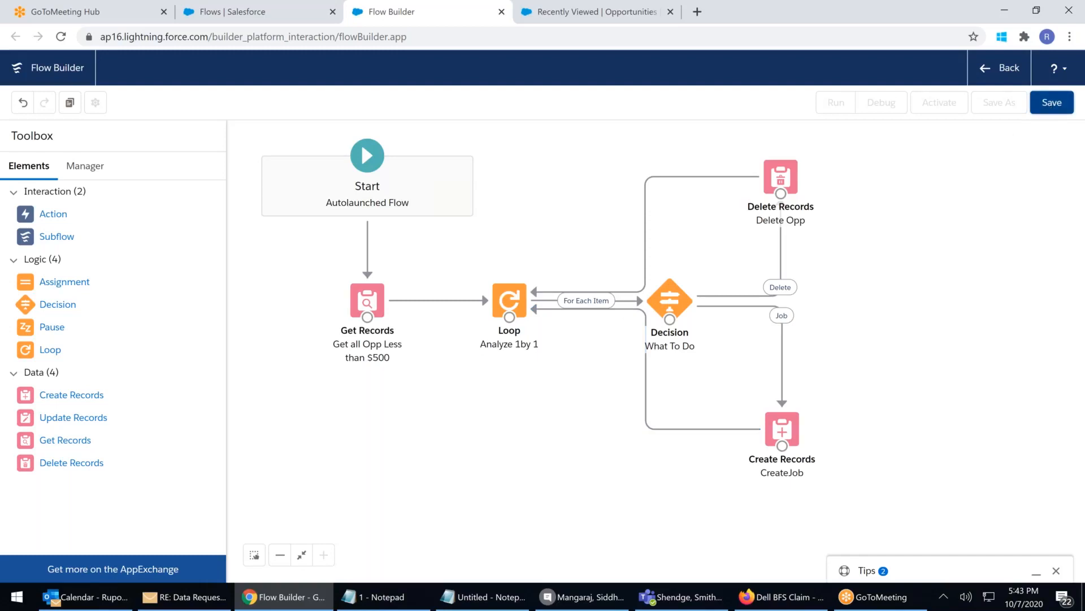
type("A")
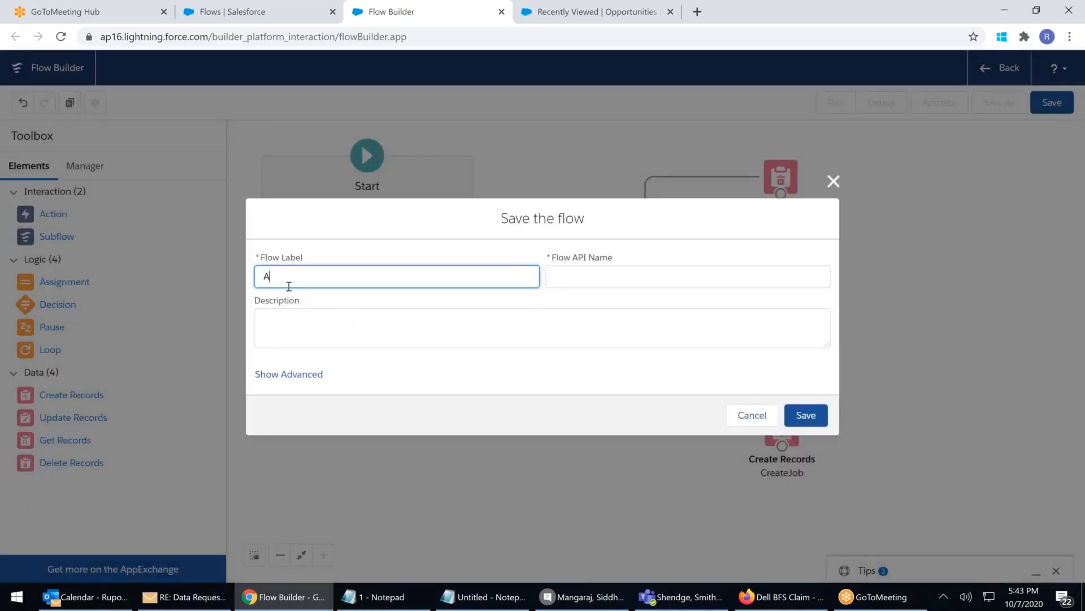
type("utuLau")
type("nched")
type(")-")
key("BackSpace")
type("_Delete")
type("Opp")
type("lost")
key("BackSpace")
key("BackSpace")
key("BackSpace")
key("BackSpace")
key("BackSpace")
key("BackSpace")
key("BackSpace")
key("BackSpace")
key("BackSpace")
key("BackSpace")
key("BackSpace")
key("BackSpace")
key("BackSpace")
type("Opp500less")
left_click(283, 321)
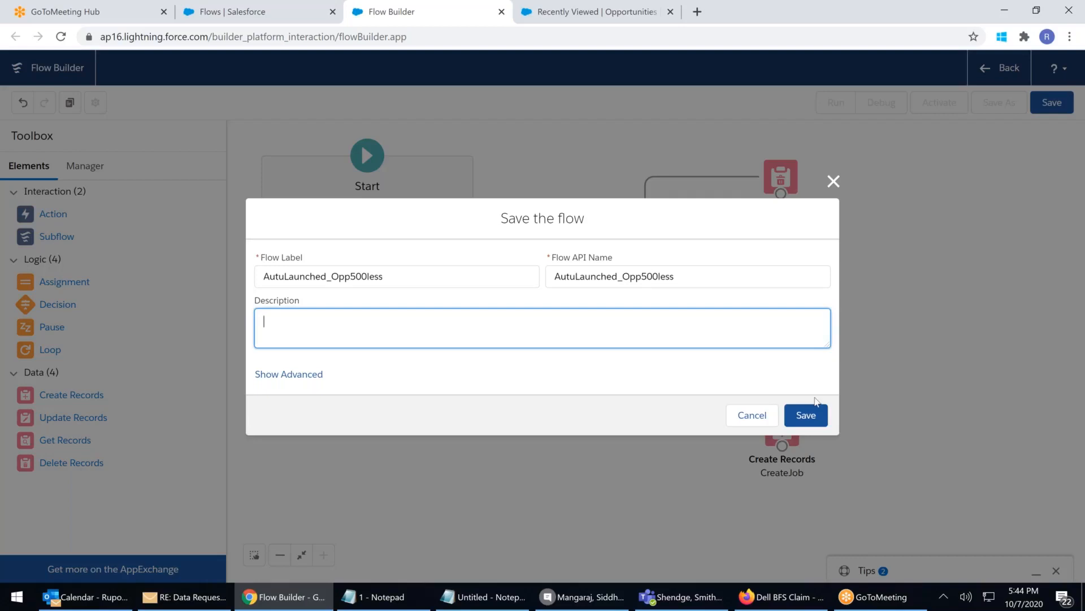
left_click(807, 415)
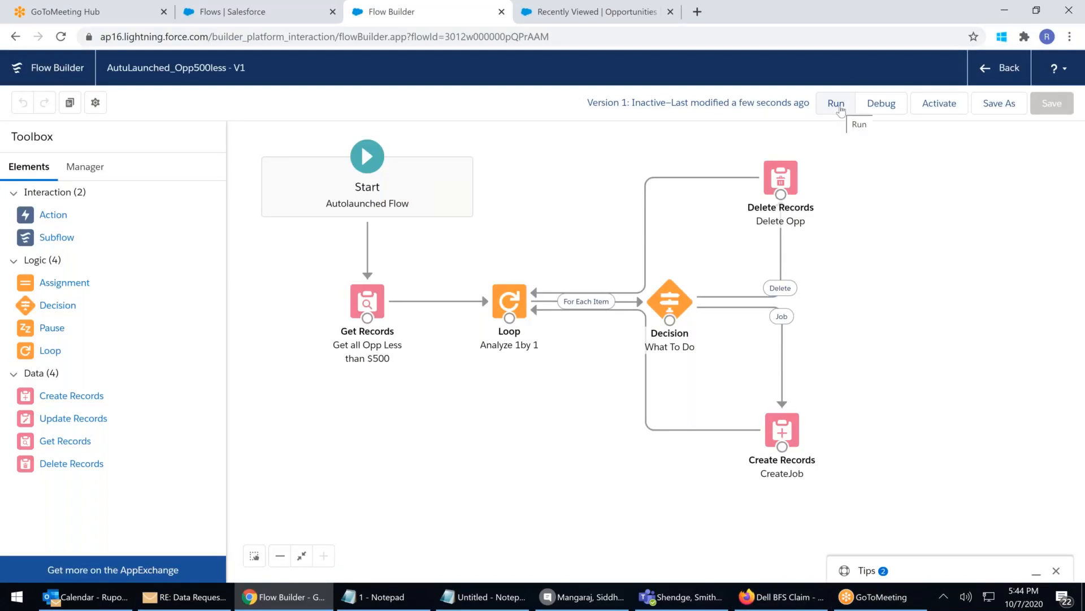
Run AutuLaunched_Opp500less, then refresh Recently Viewed opportunities to show 14 items
left_click(561, 13)
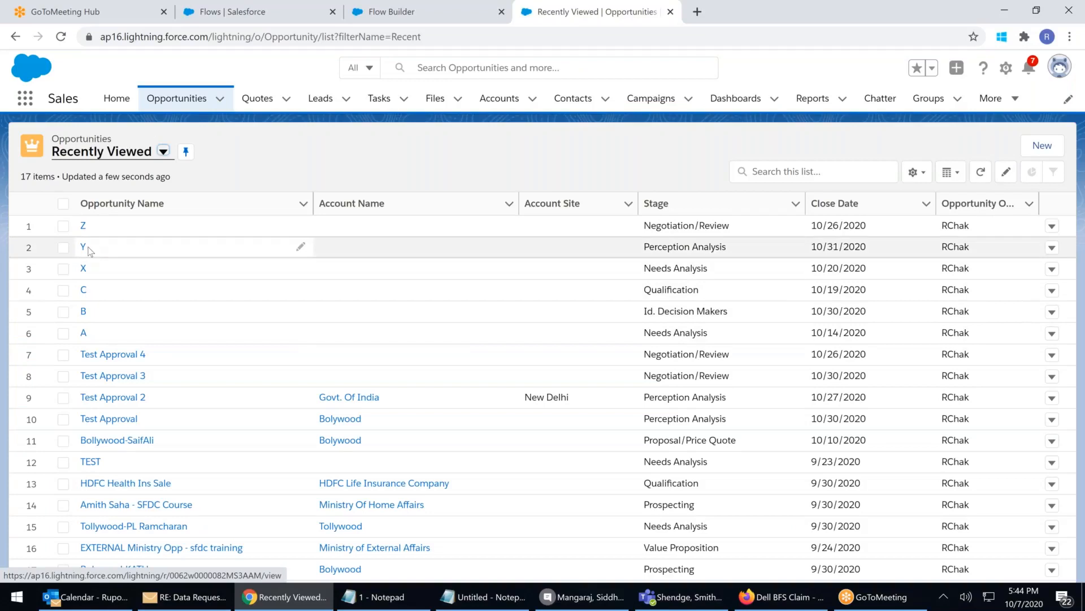
left_click(387, 14)
left_click(836, 103)
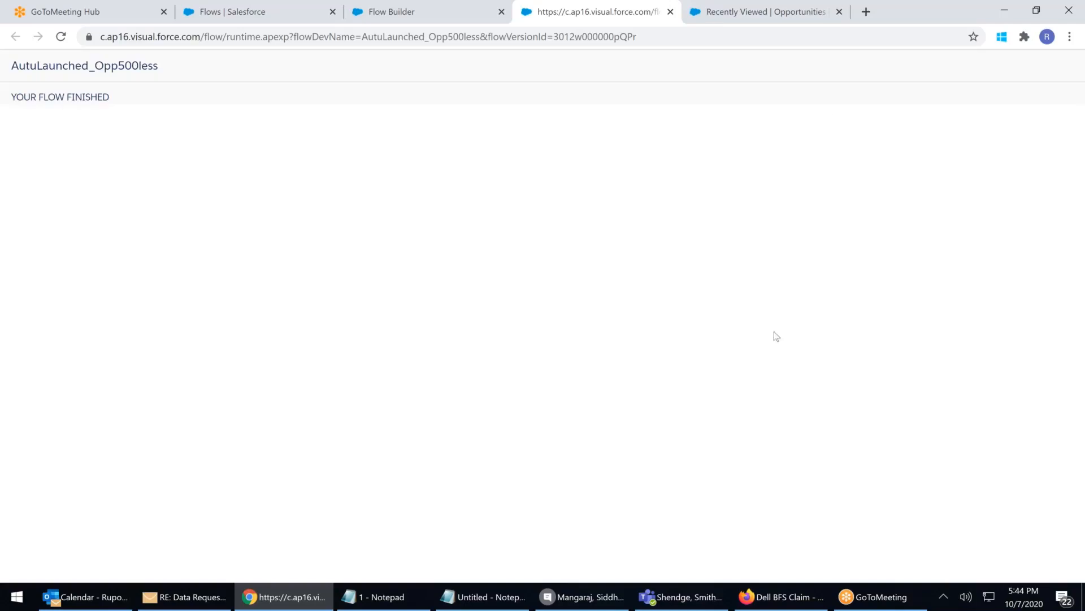
left_click(710, 12)
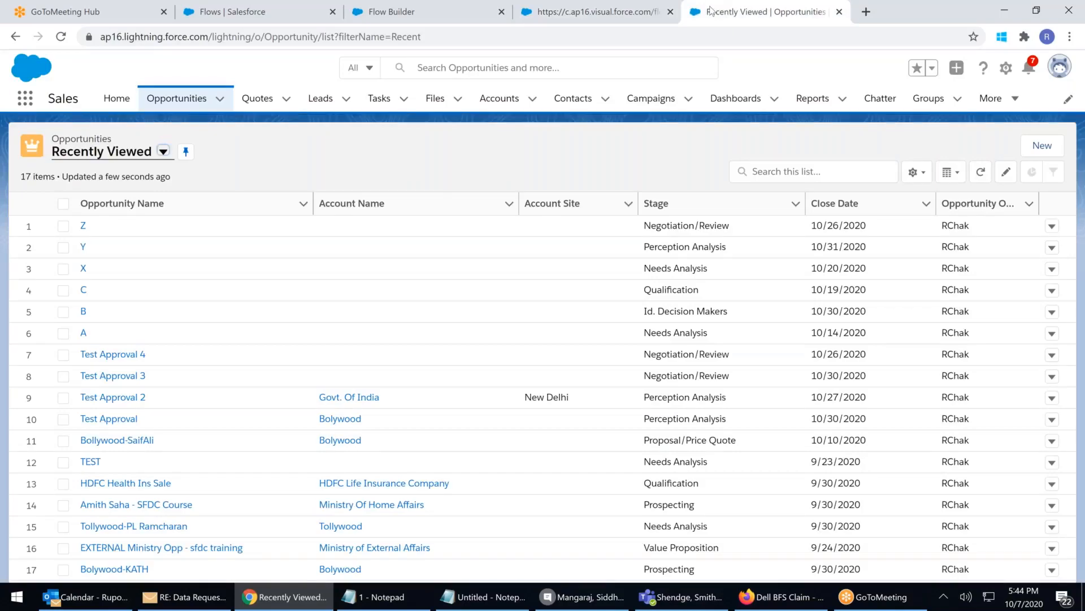
left_click(189, 101)
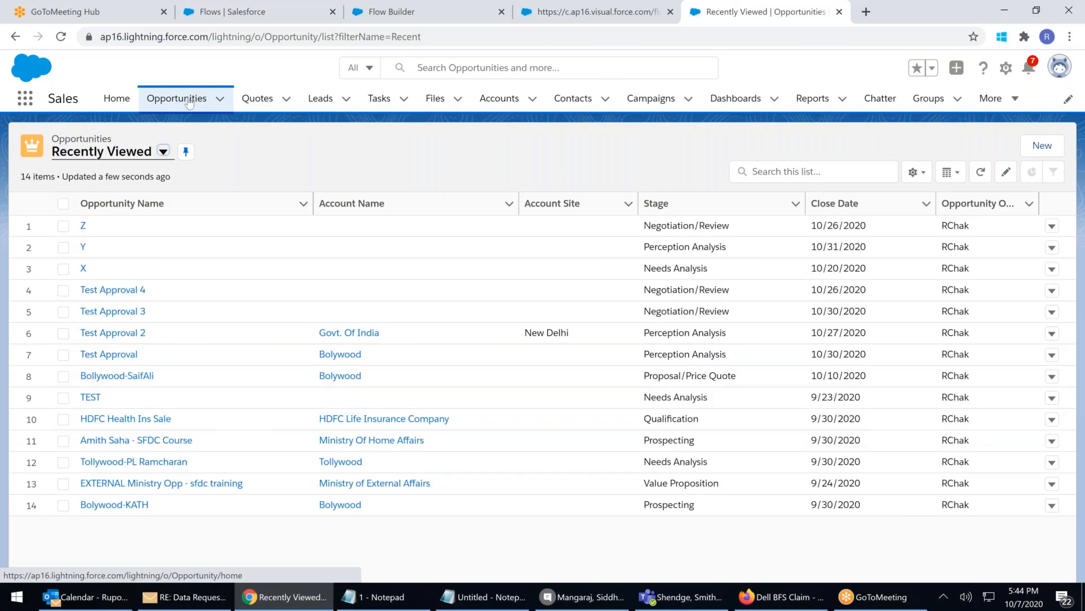
Open the Recycle Bin through the App Launcher search 'rec'
left_click(24, 99)
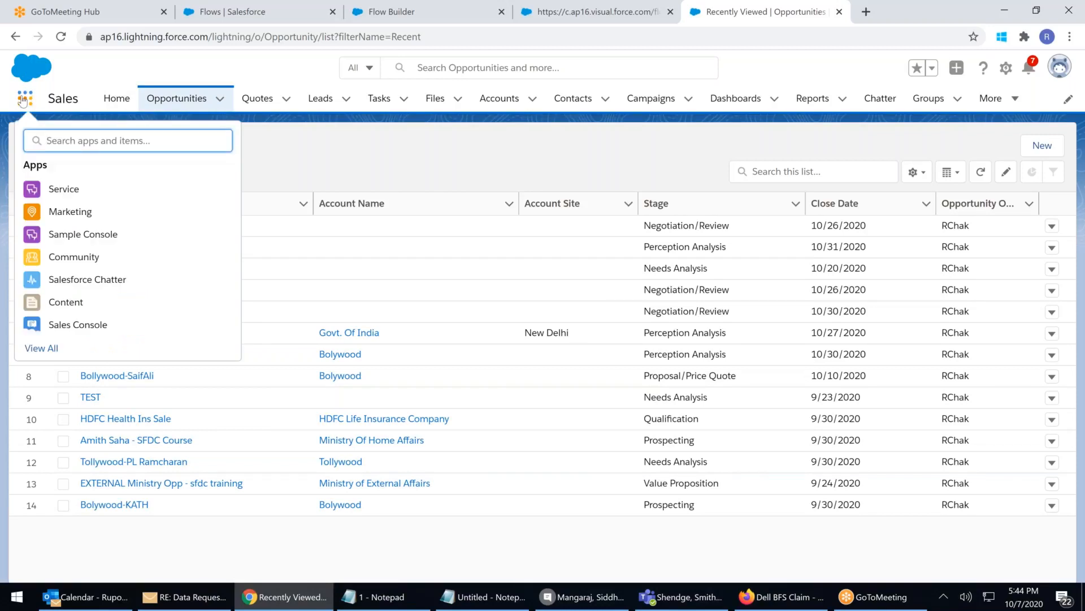
type("rec")
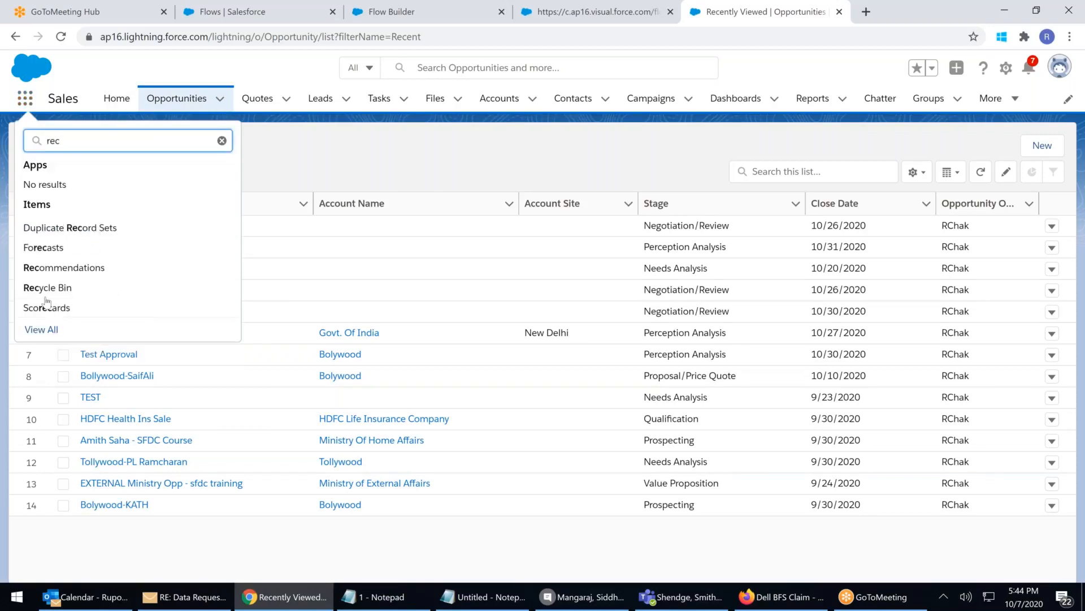
left_click(48, 289)
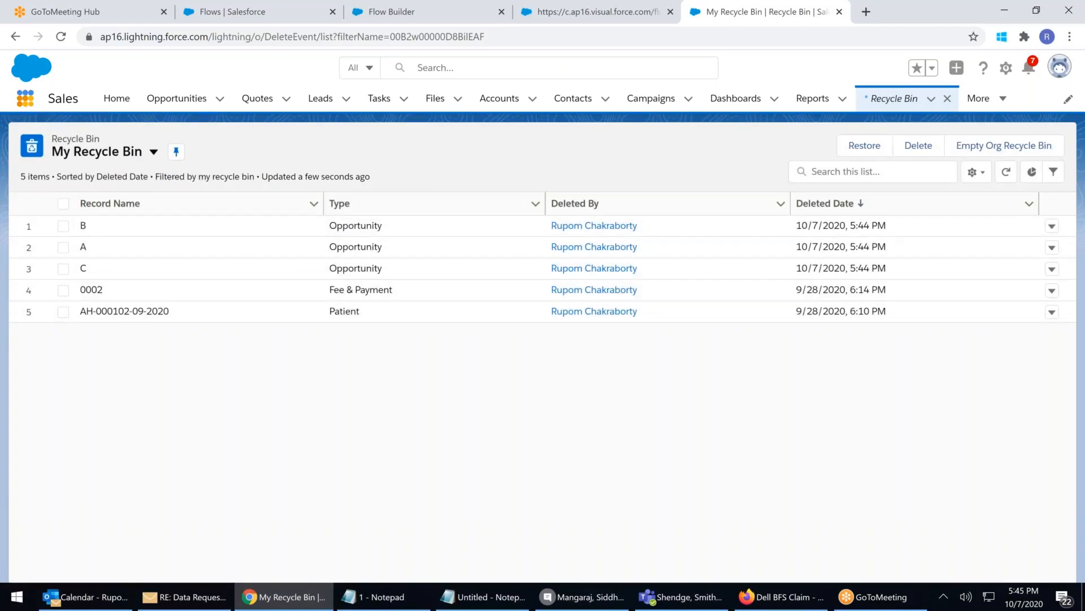
Open the Apollo Hospital Management app from the App Launcher's full list
left_click(25, 98)
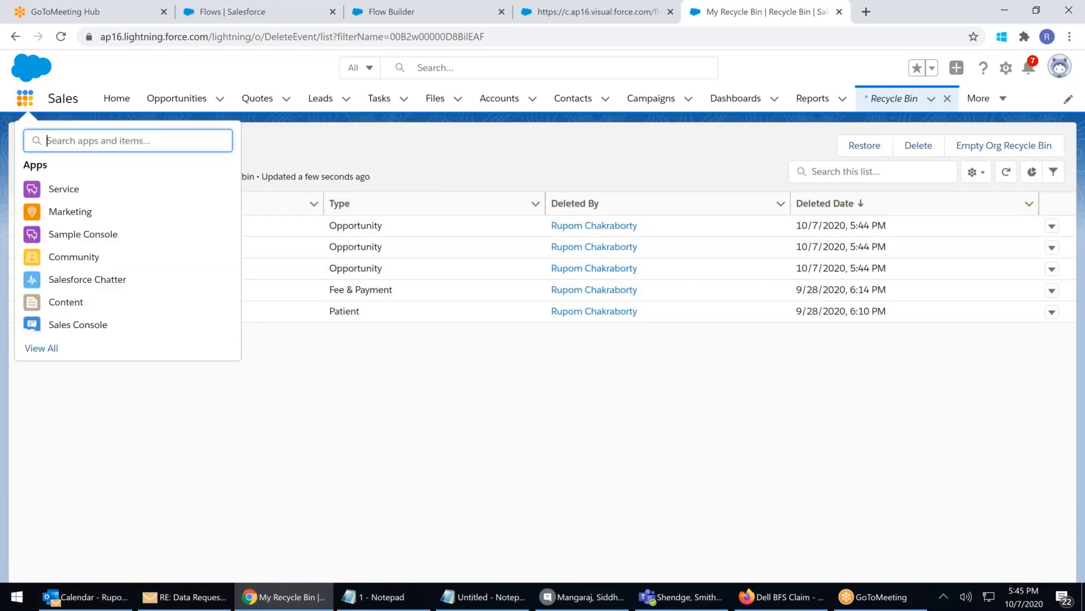
left_click(45, 361)
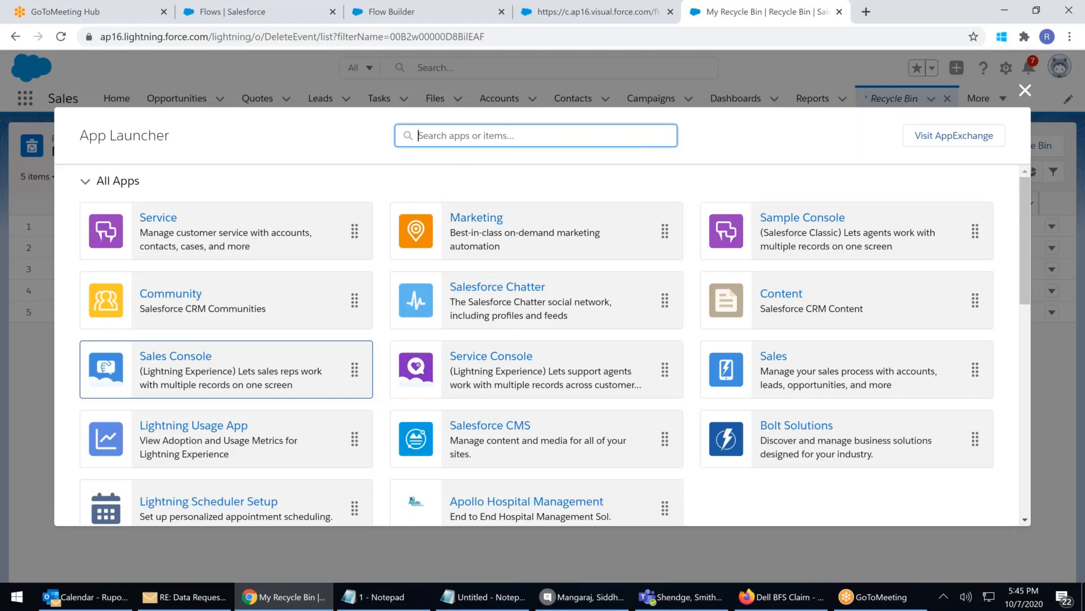
scroll(492, 362, "down", 3)
left_click(492, 360)
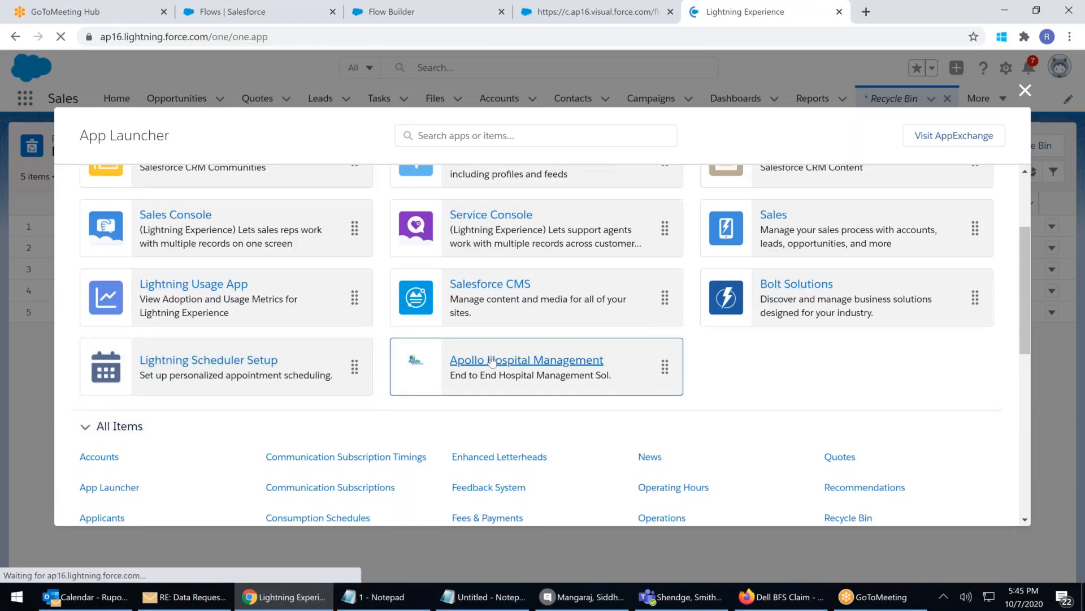
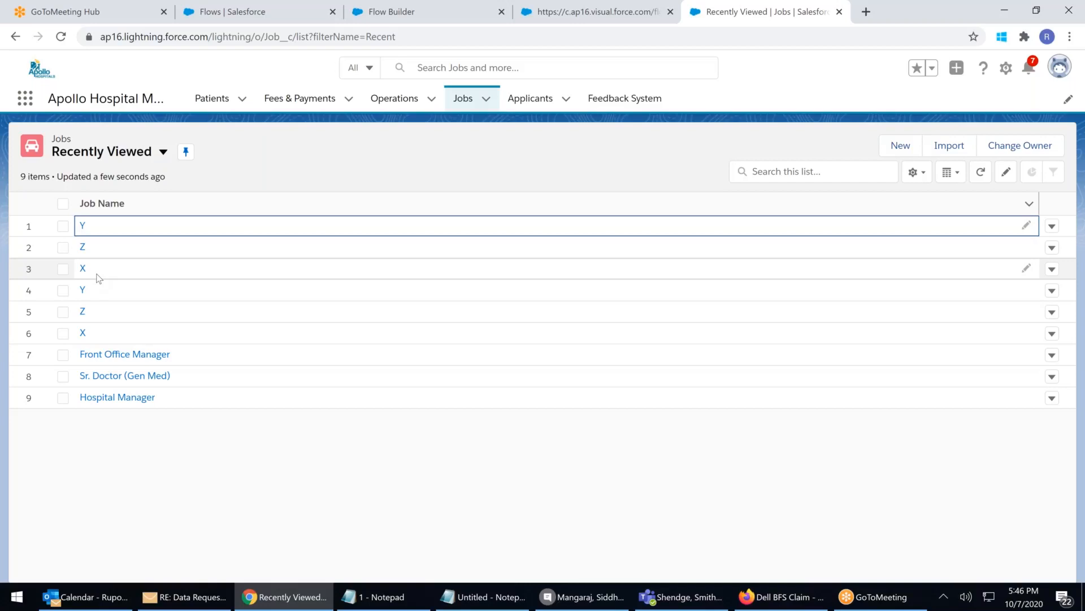
Trim the flow run URL to end at flowDevName=AutuLaunched_Opp500less by removing &flowVersionId
left_click(554, 18)
left_click(646, 39)
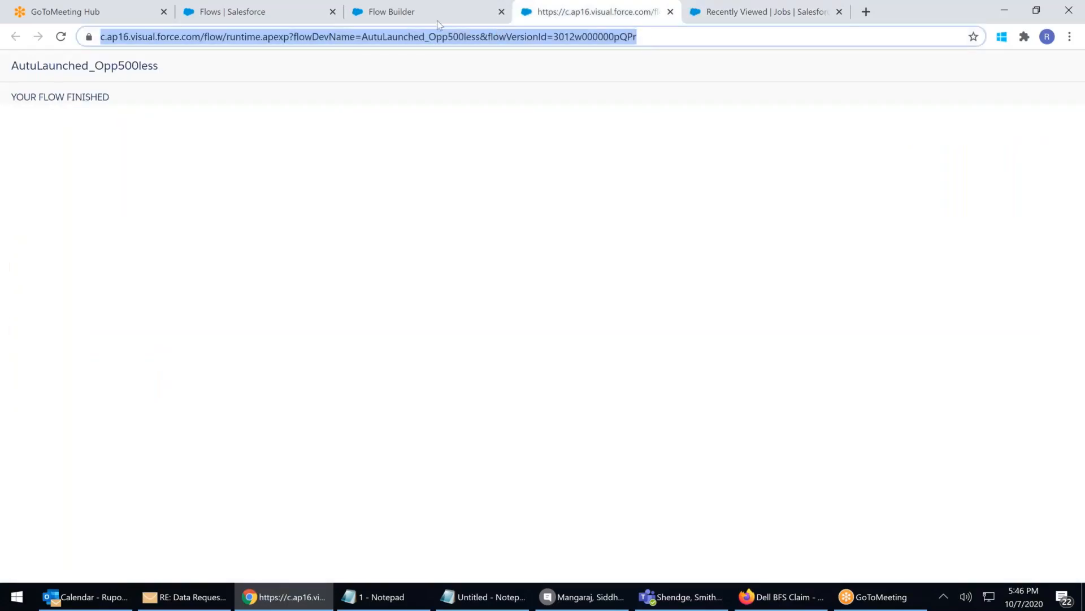
left_click(384, 42)
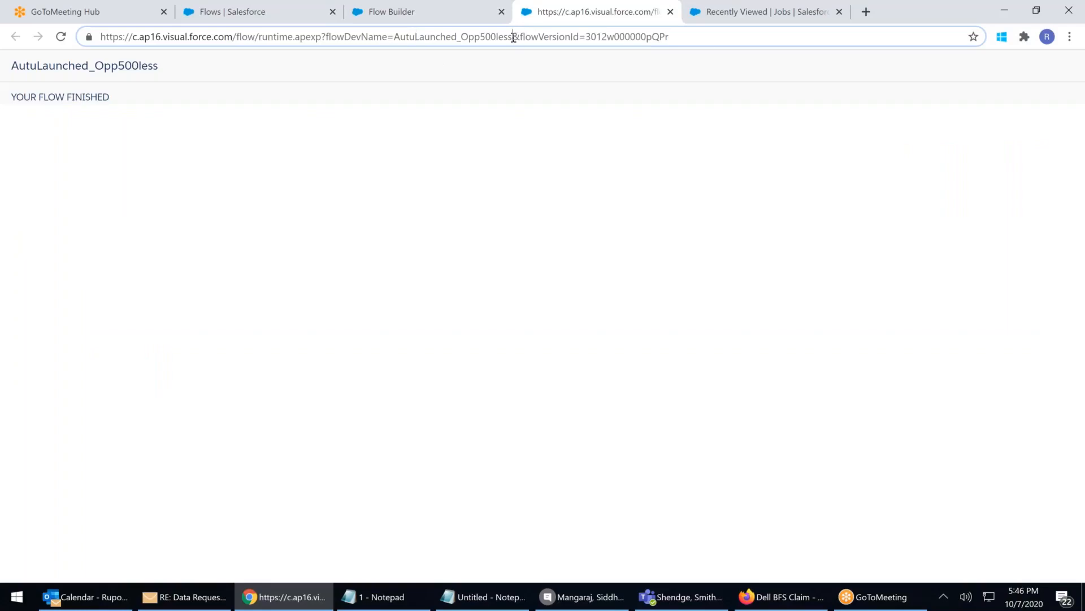
left_click_drag(513, 37, 815, 62)
key("BackSpace")
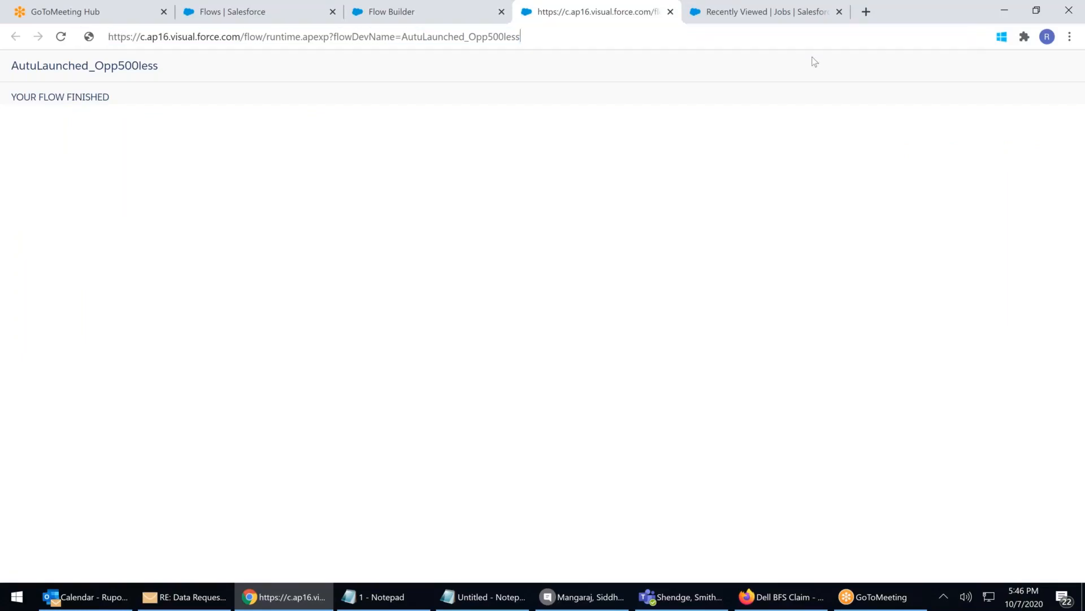
left_click_drag(538, 36, 1, 50)
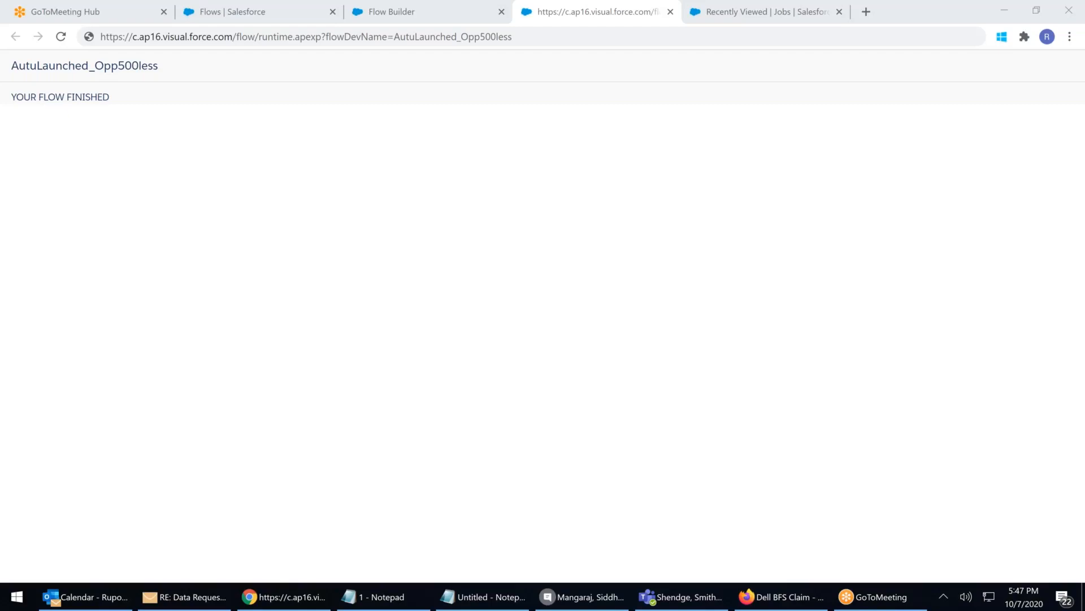
Copy the shortened AutuLaunched_Opp500less run URL from the address bar
left_click(280, 197)
left_click_drag(121, 97, 12, 55)
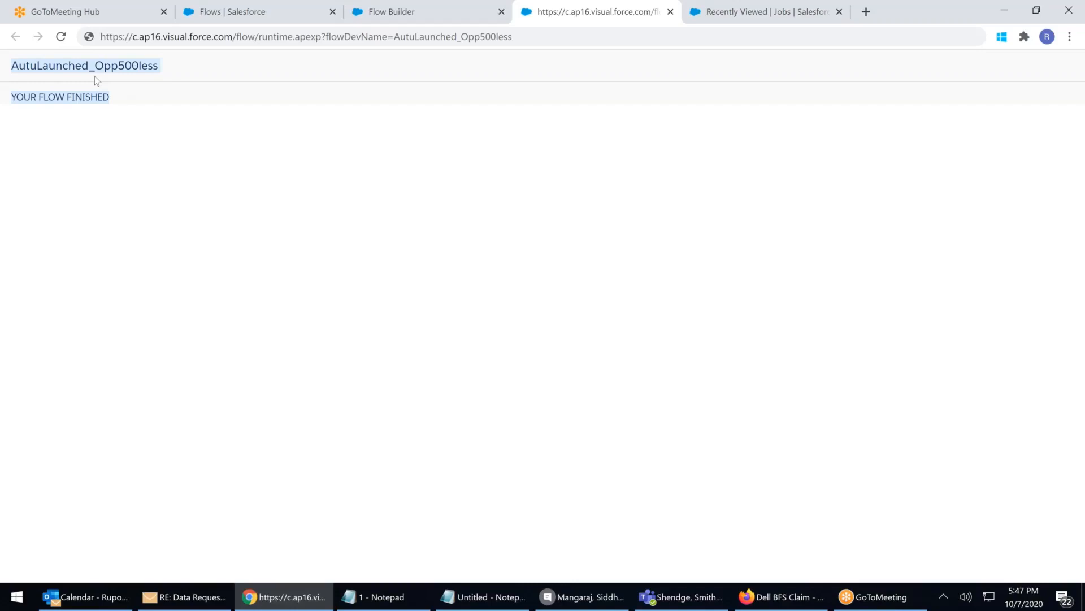
left_click(516, 40)
key("ctrl+c")
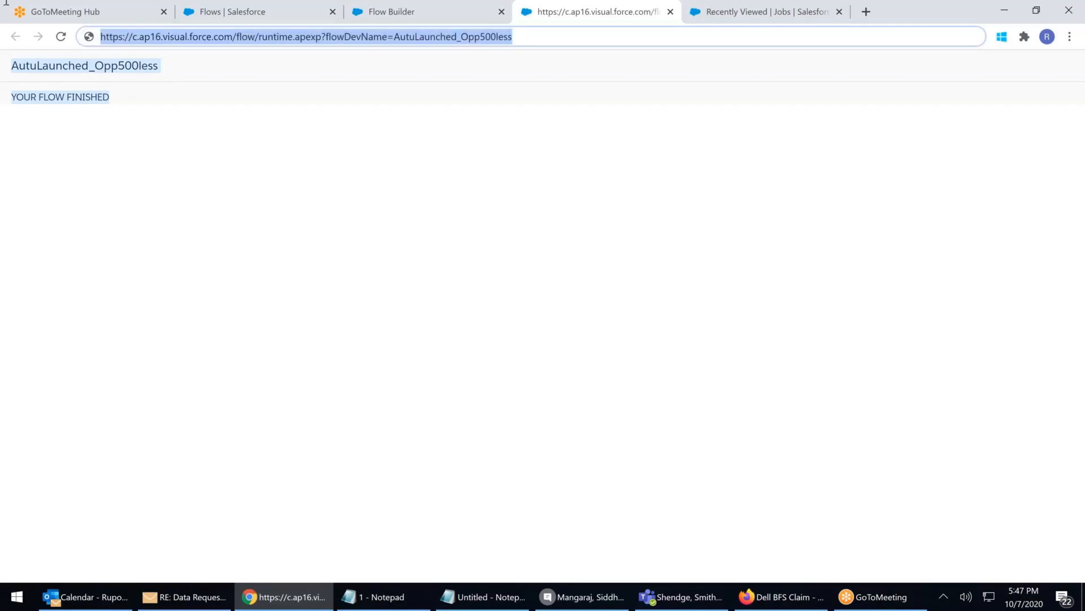
Paste the flow run URL below the pseudo-code in Notepad, then minimize Notepad
left_click(490, 596)
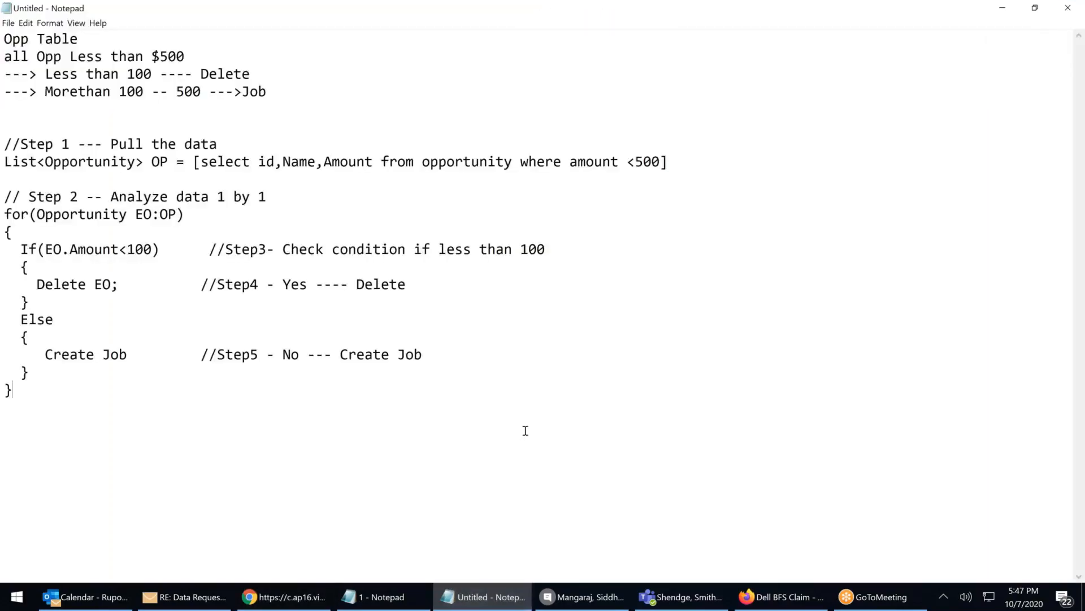
key("Return")
key("Return")
key("ctrl+v")
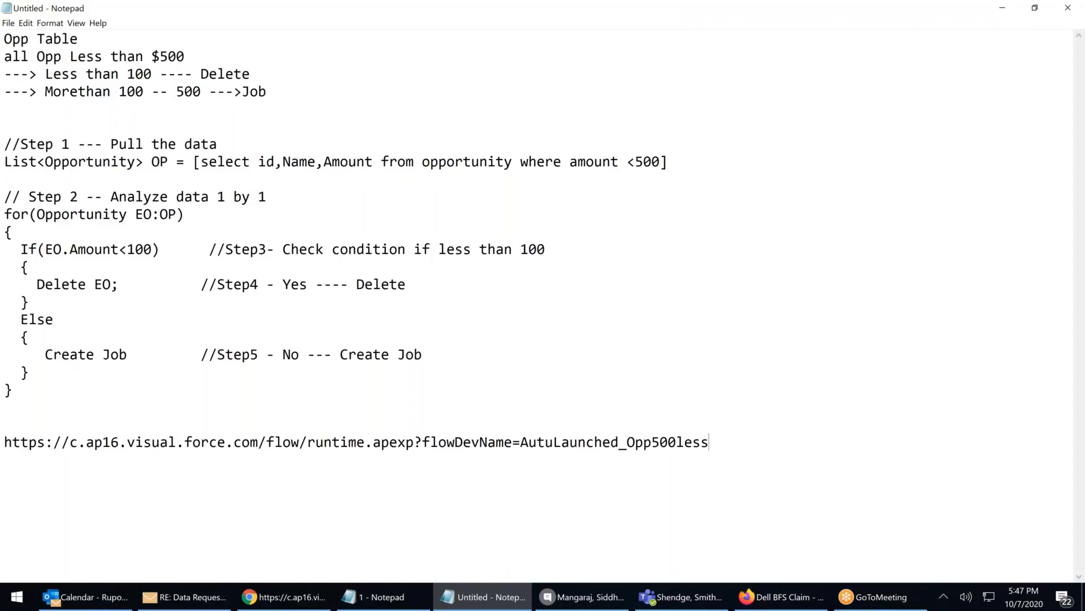
left_click(1003, 9)
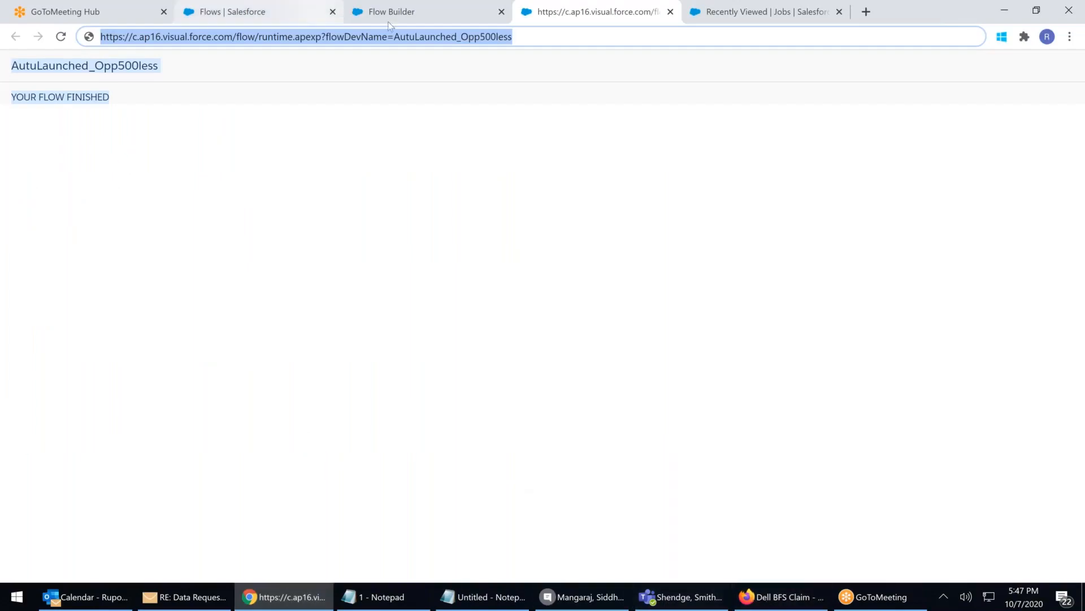
Open the Sales app via the App Launcher and view its Opportunities list
left_click(780, 14)
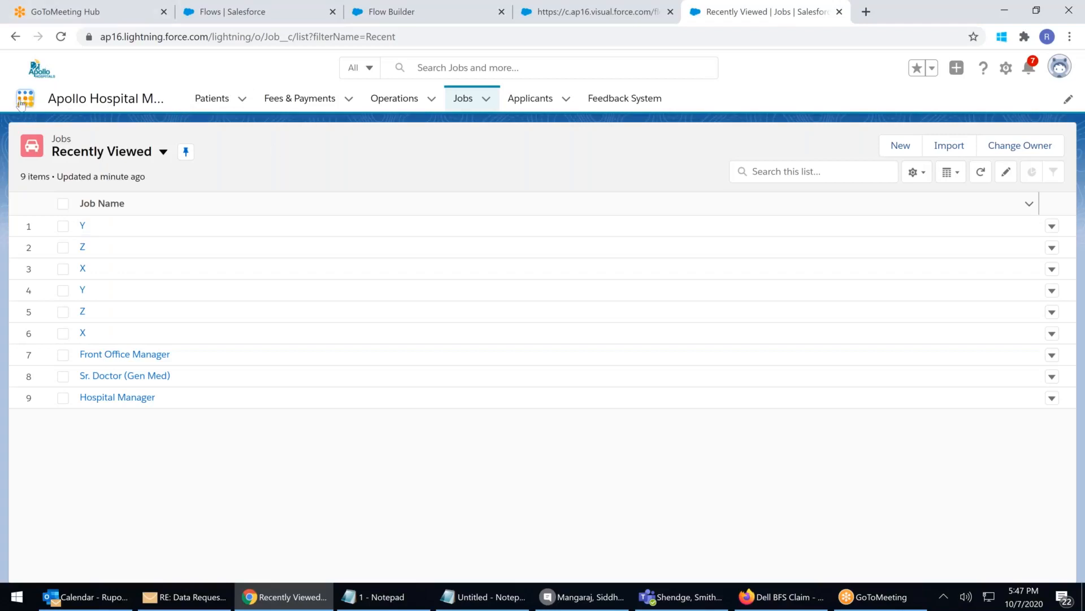
left_click(22, 102)
left_click(41, 347)
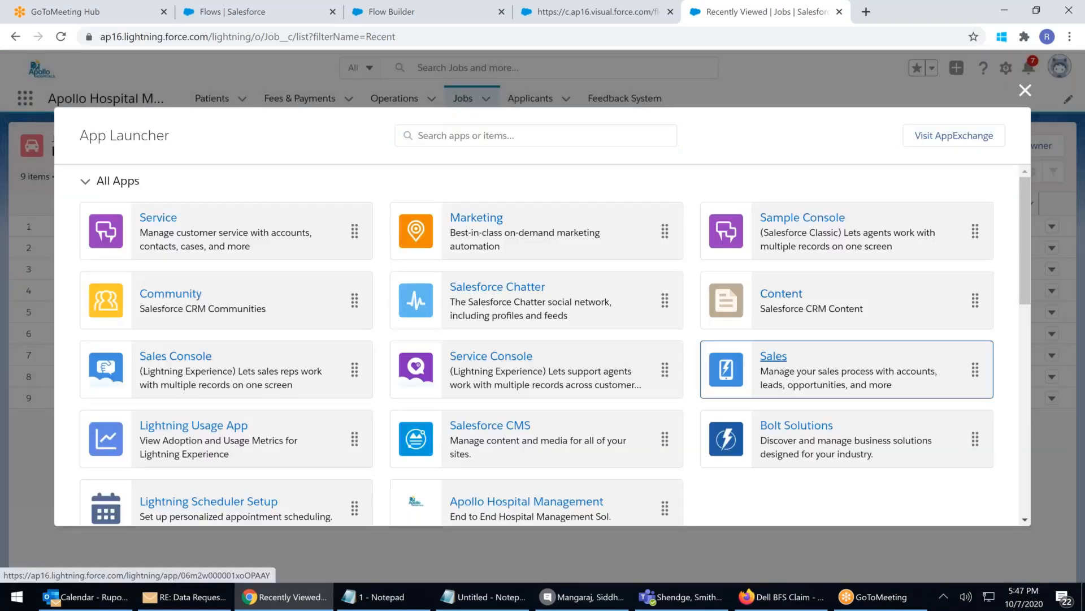
left_click(724, 364)
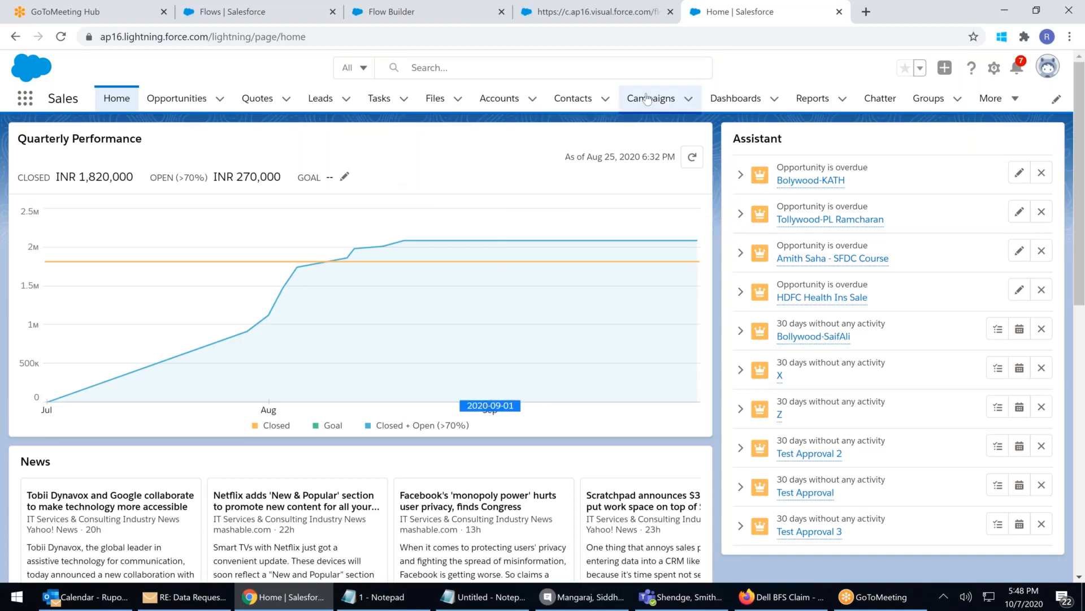
left_click(177, 107)
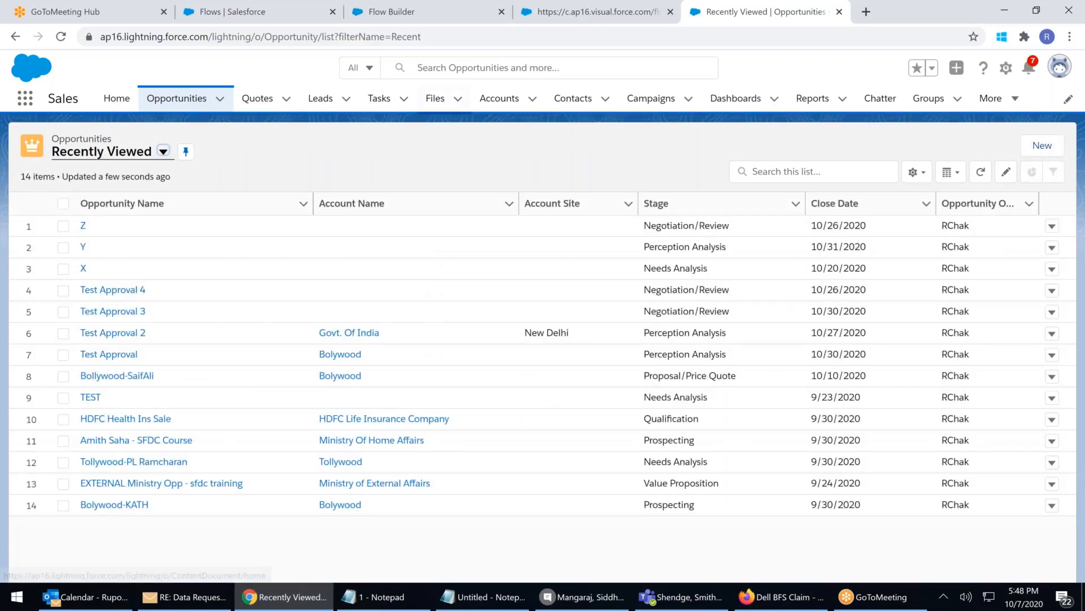
Go back to the AutuLaunched_Opp500less flow open in Flow Builder
key("ctrl+shift+Tab")
left_click(535, 35)
key("ctrl+a")
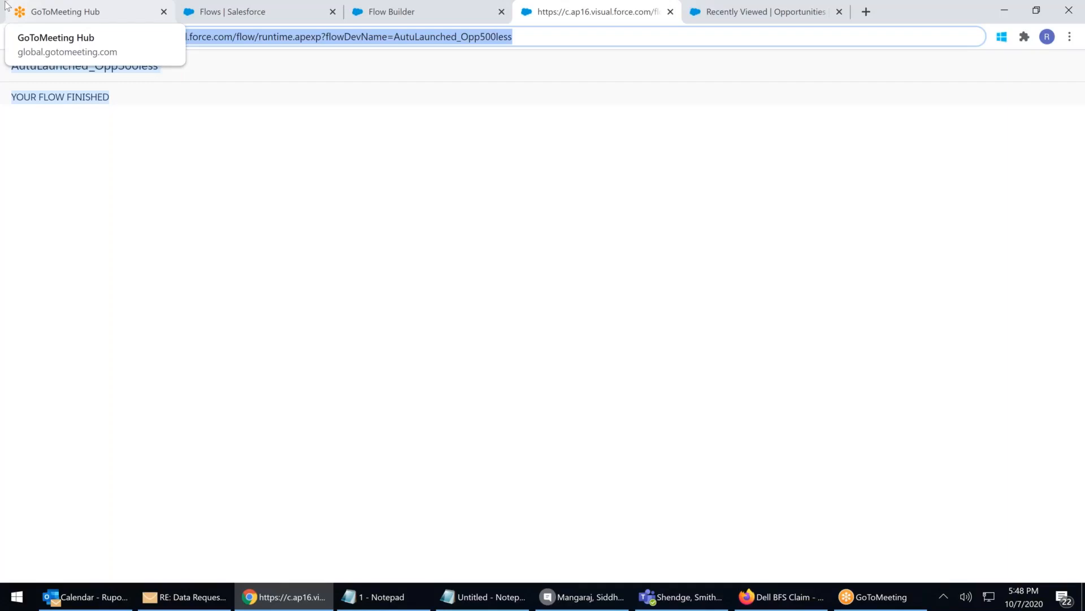
left_click(435, 22)
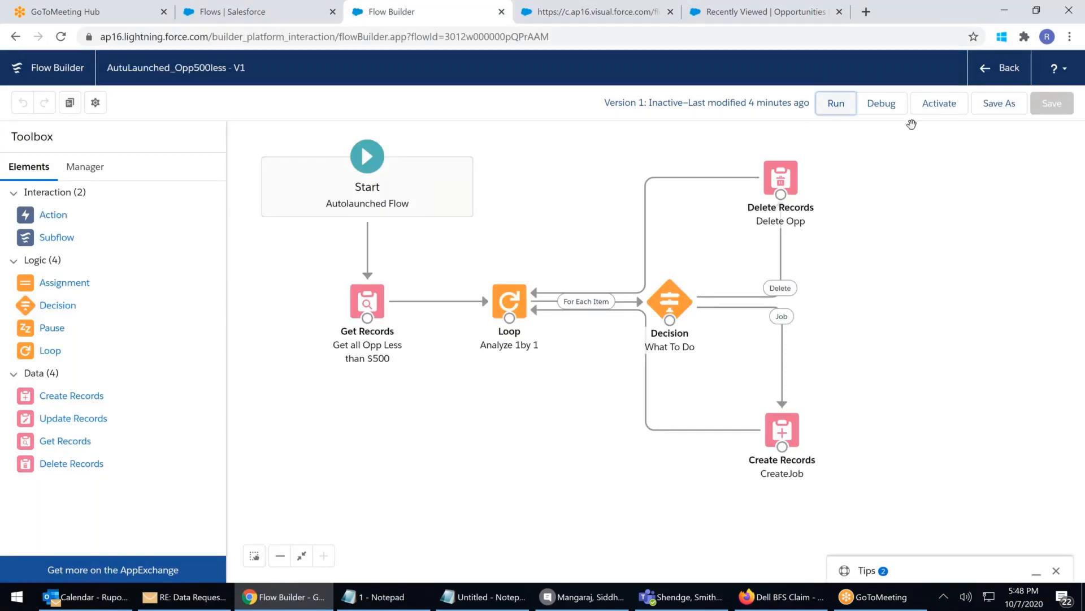
Activate AutuLaunched_Opp500less and return to the Setup Flows list
left_click(940, 105)
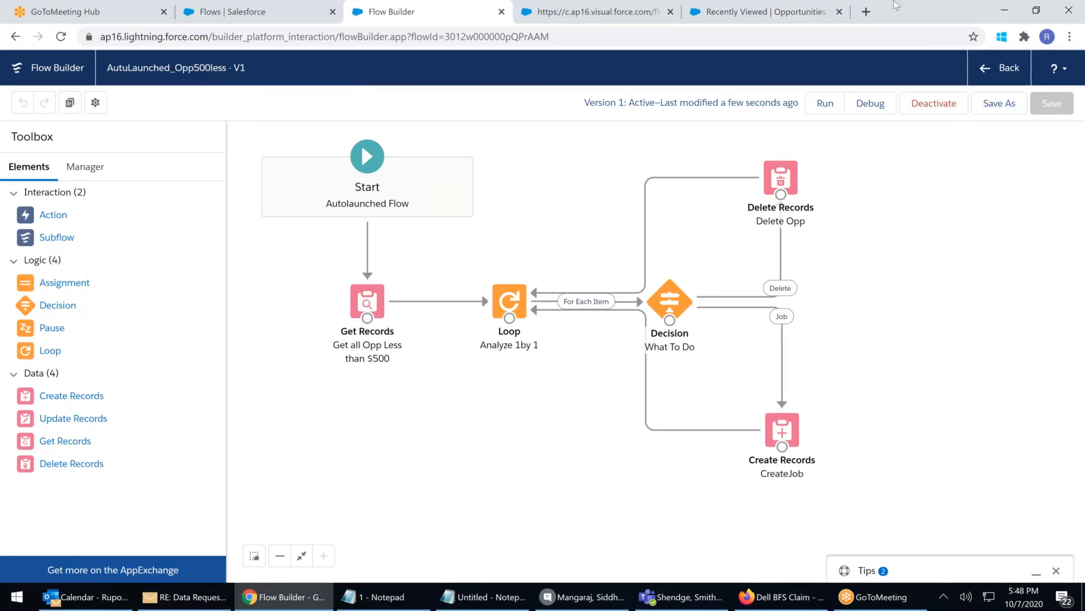
left_click(1004, 79)
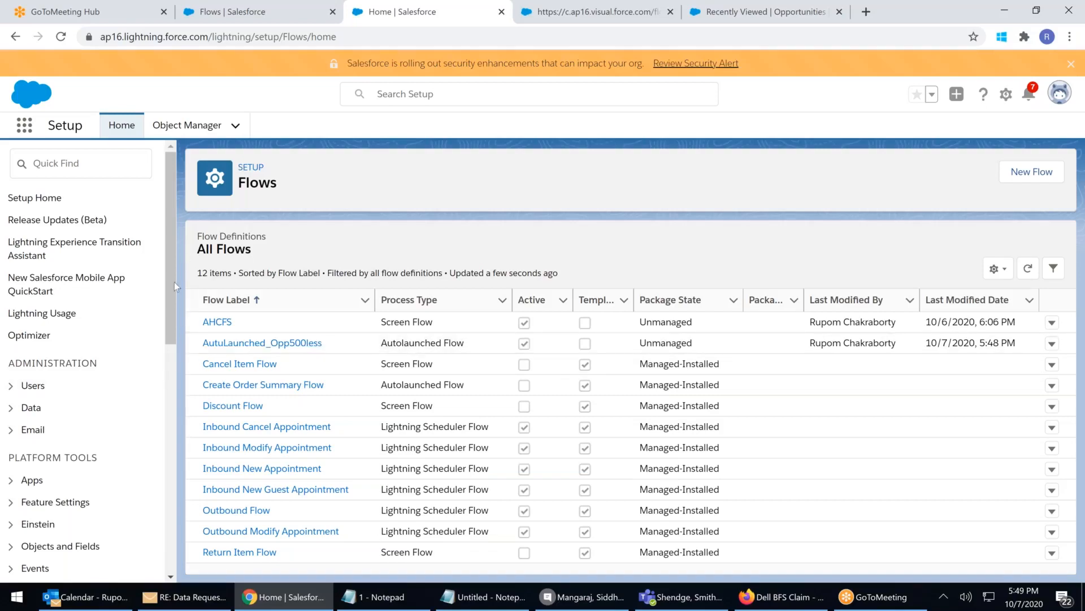
Start a New Flow from the Setup Flows list
scroll(152, 375, "down", 2)
scroll(151, 376, "down", 2)
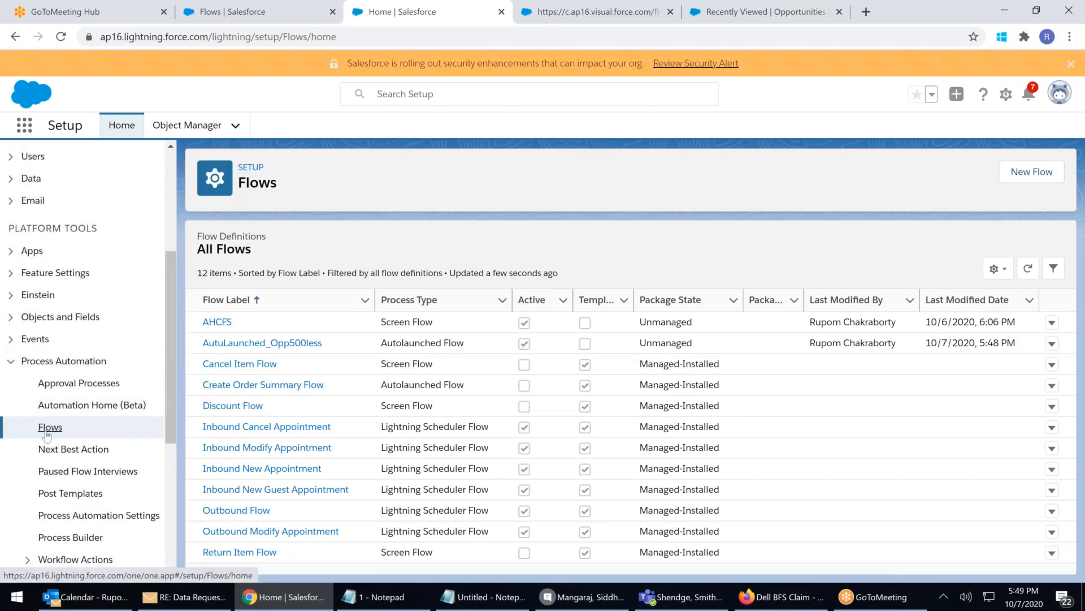
left_click(1012, 174)
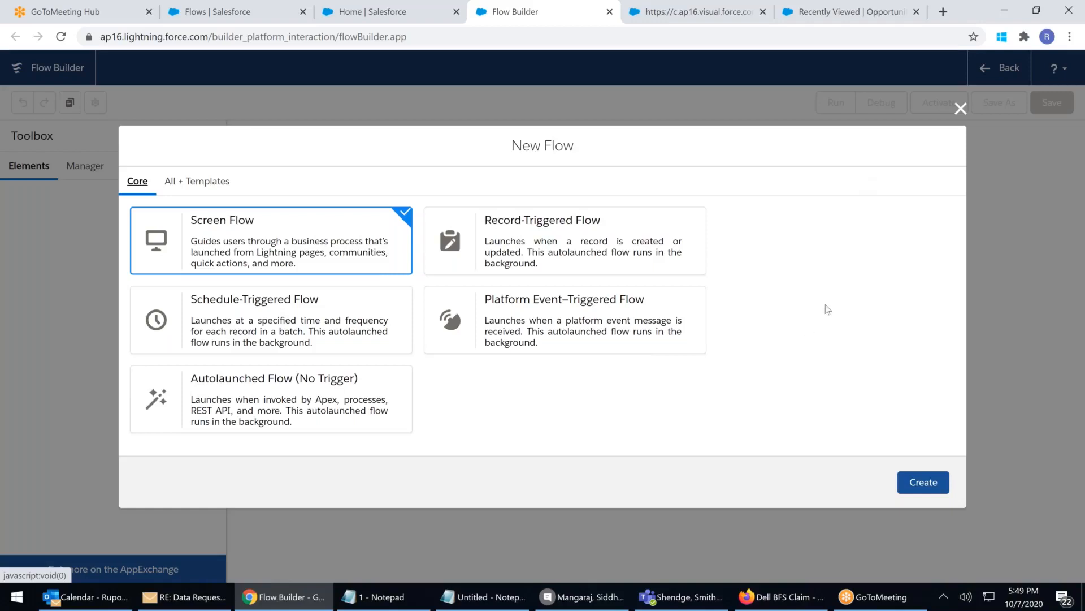
Create a Schedule-Triggered Flow, glancing at the Manager tab before returning to Elements
left_click(269, 323)
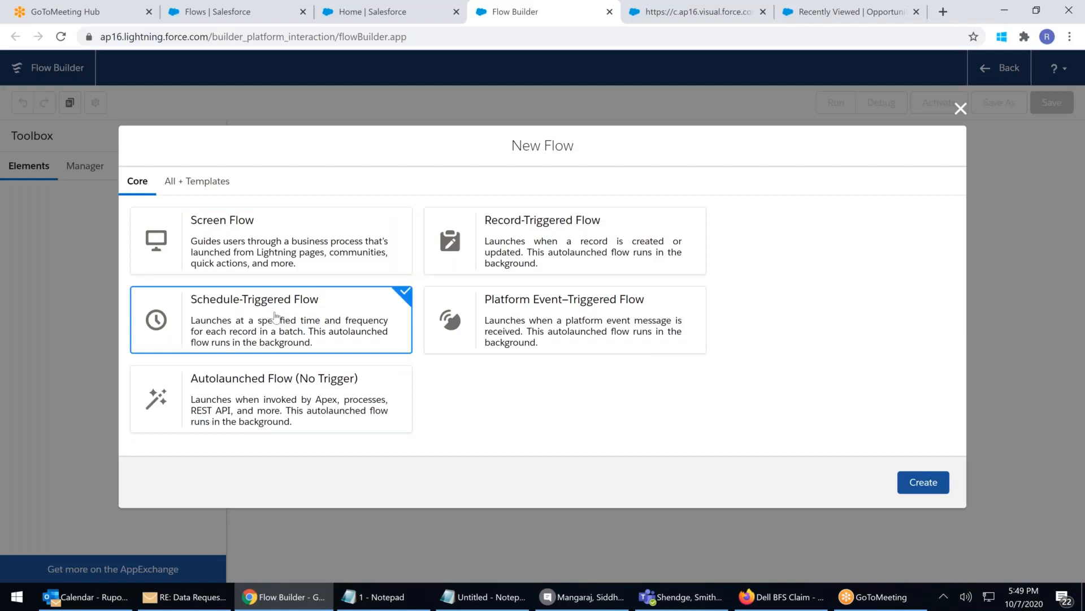
left_click(919, 480)
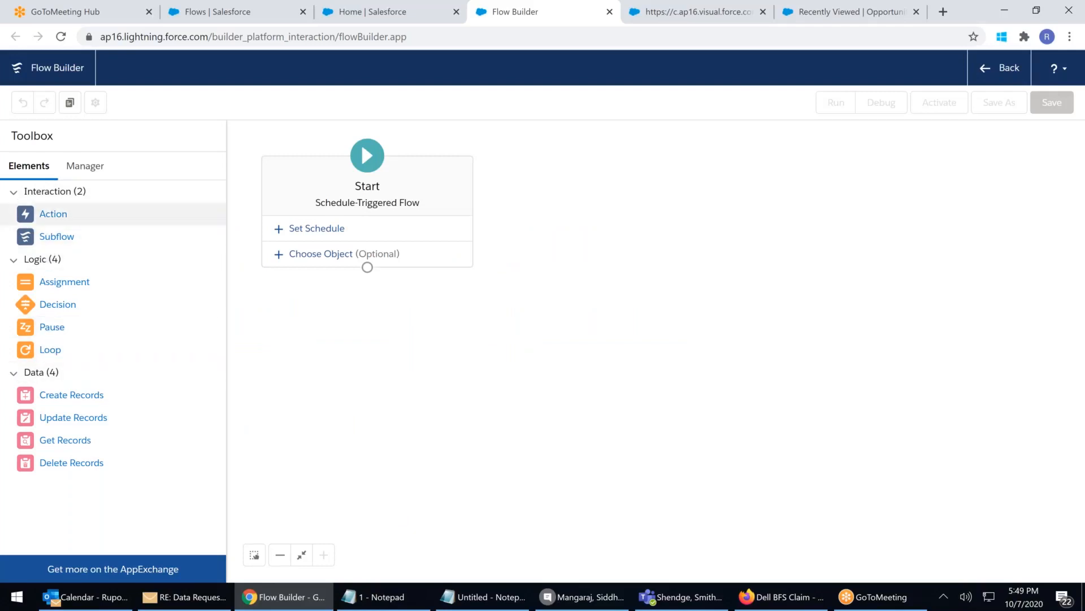
left_click(82, 165)
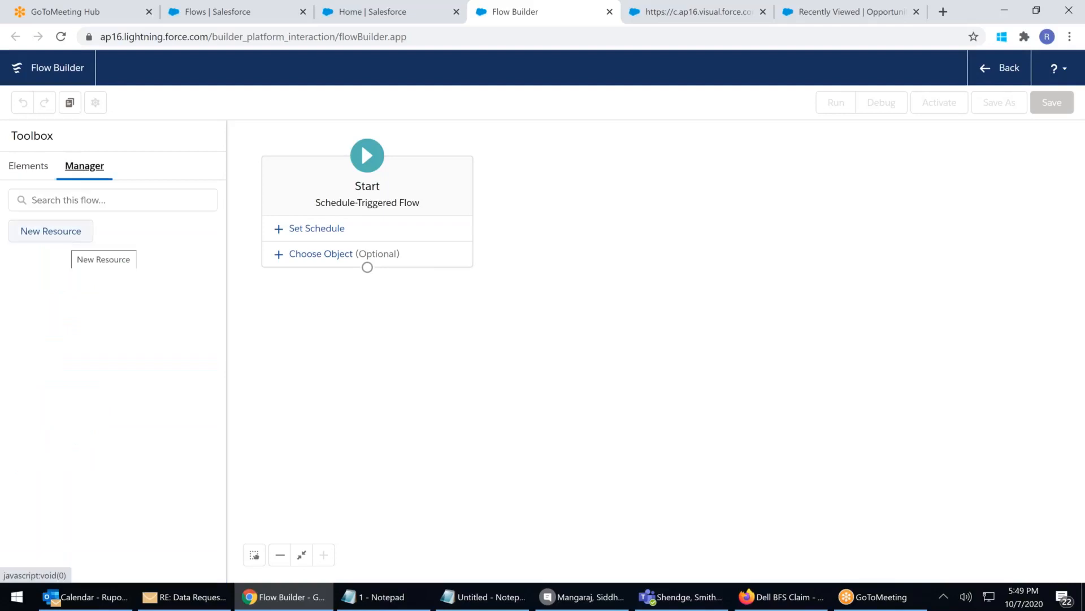
left_click(32, 167)
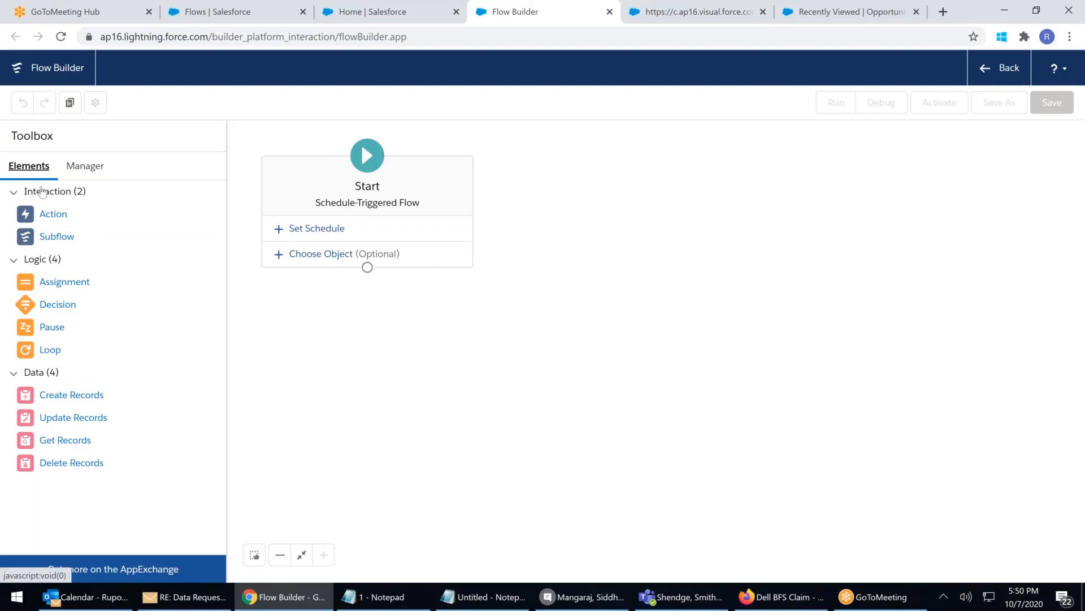
Schedule the flow to start Oct 10, 2020 at 12:00 AM, repeating Weekly
left_click(309, 229)
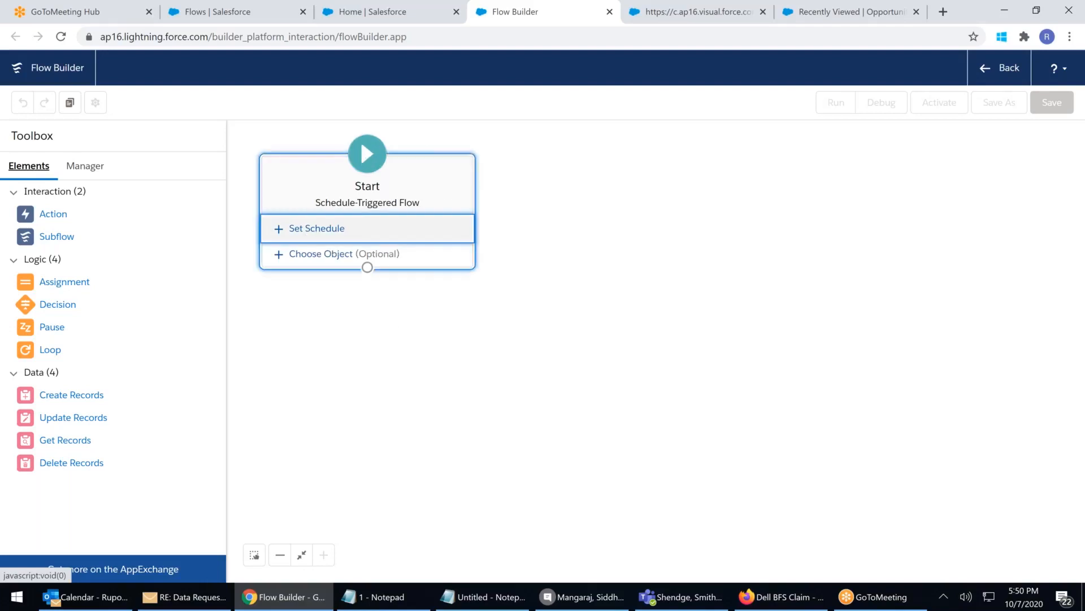
left_click(337, 304)
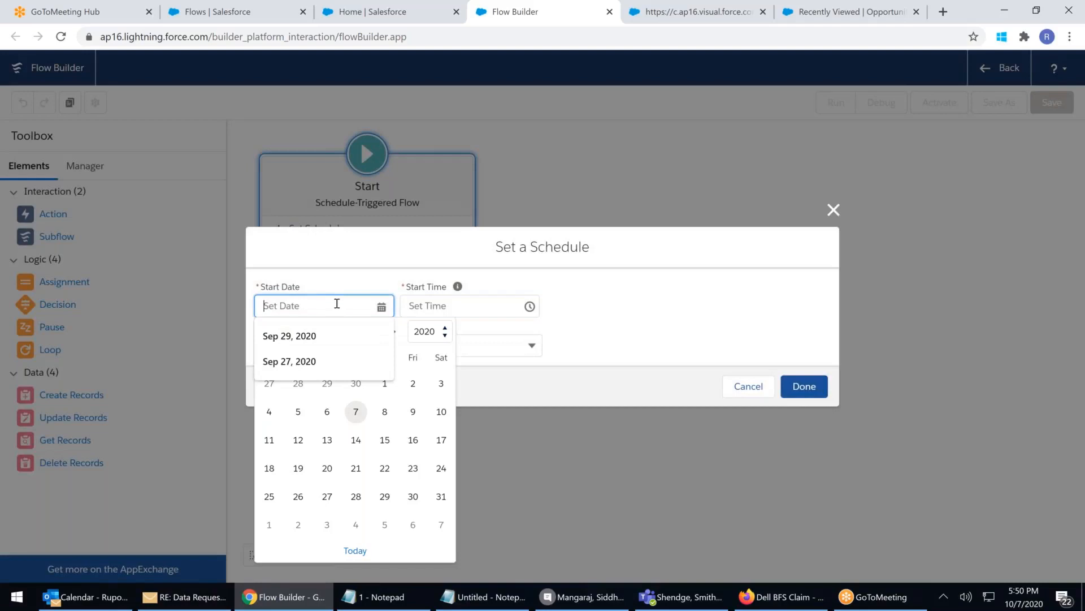
left_click(571, 342)
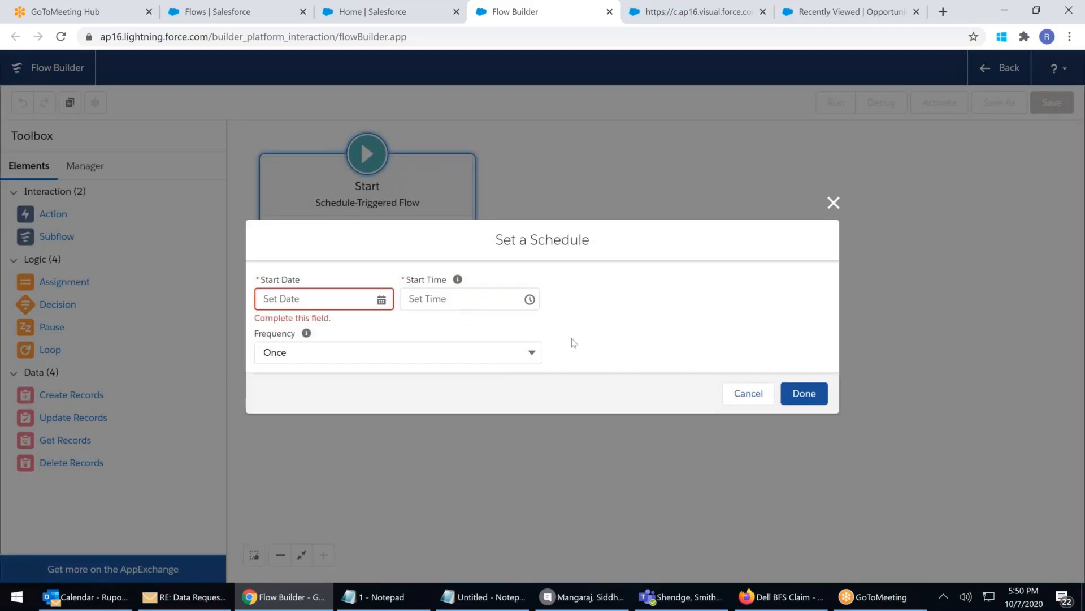
left_click(365, 355)
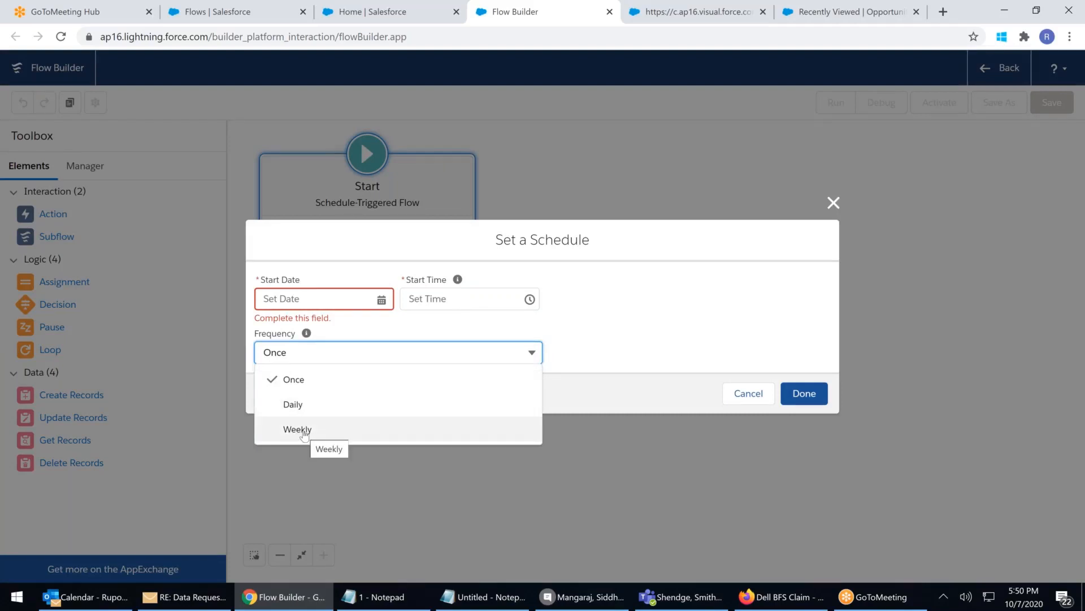
left_click(340, 303)
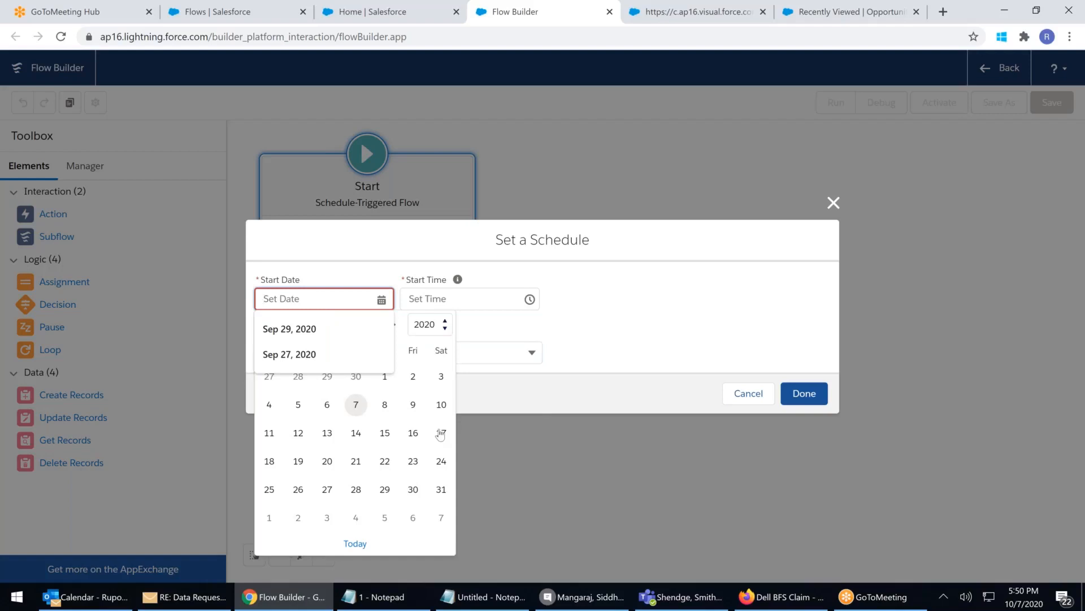
left_click(441, 404)
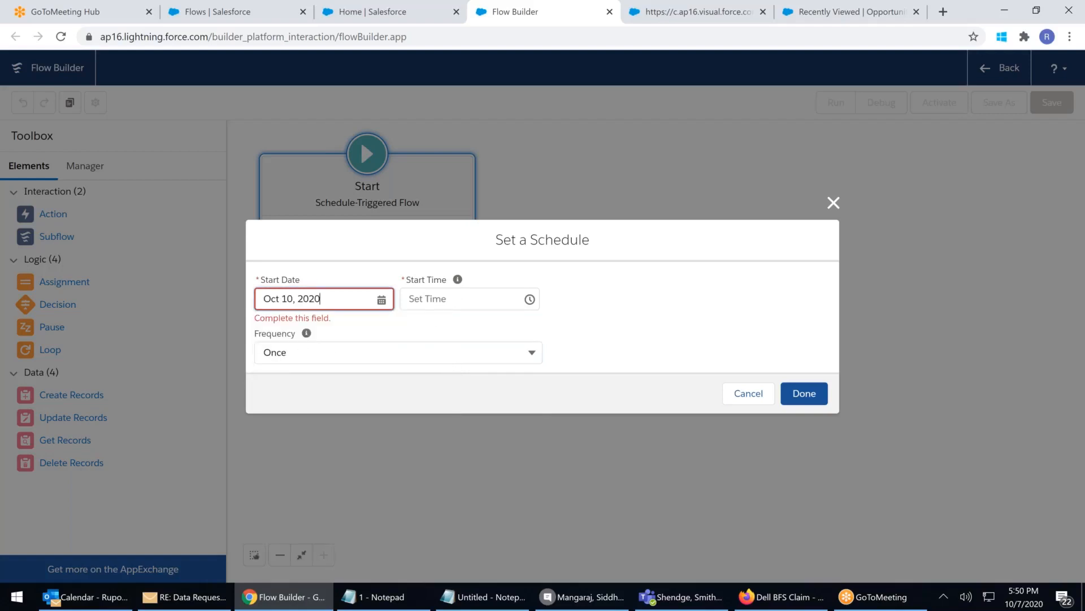
left_click(515, 306)
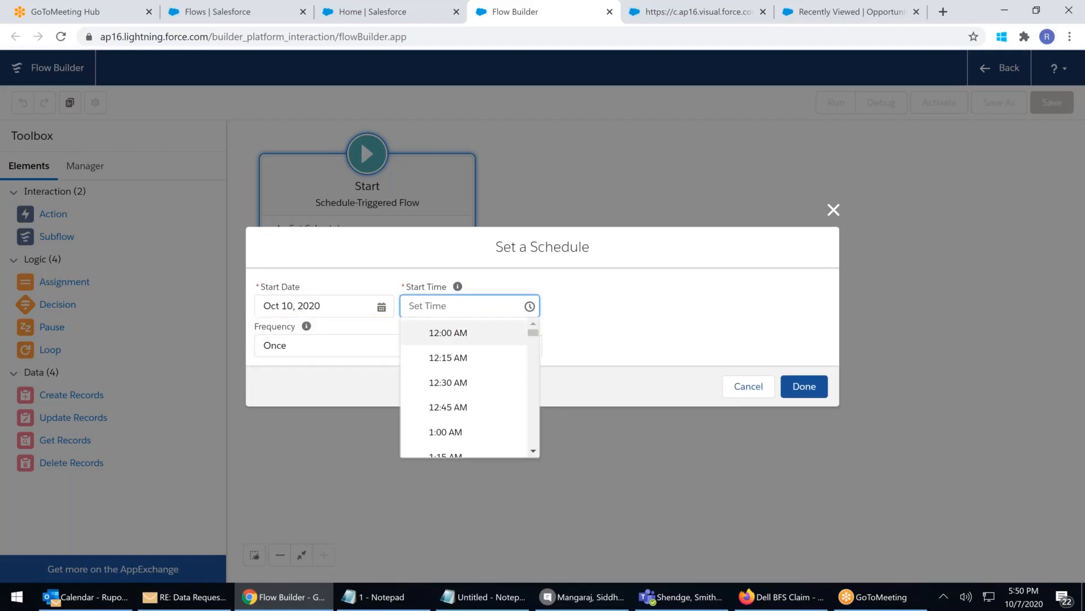
left_click(448, 332)
left_click(392, 345)
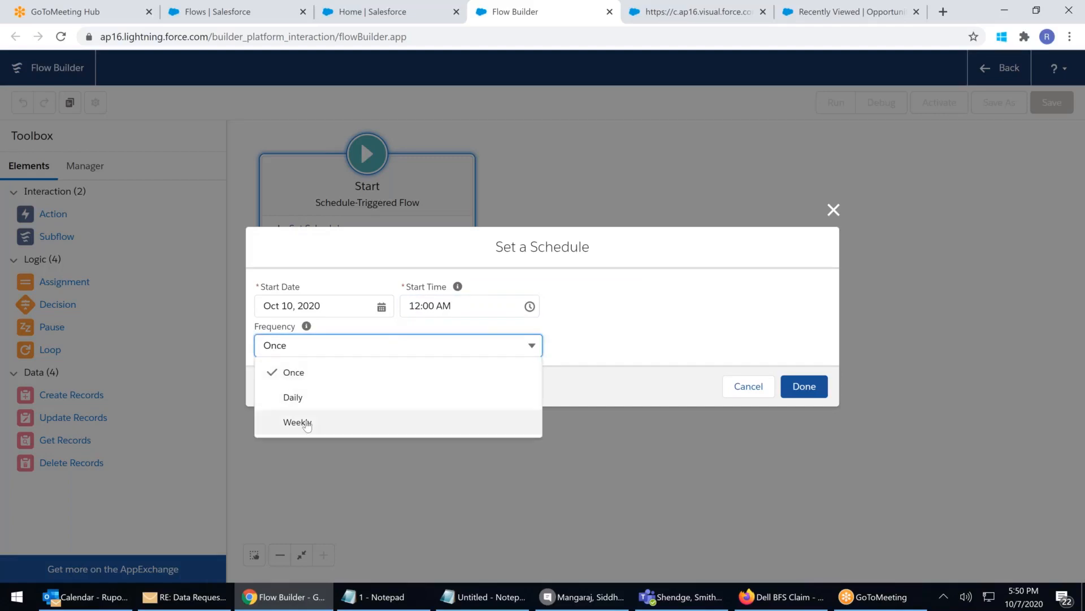
left_click(300, 422)
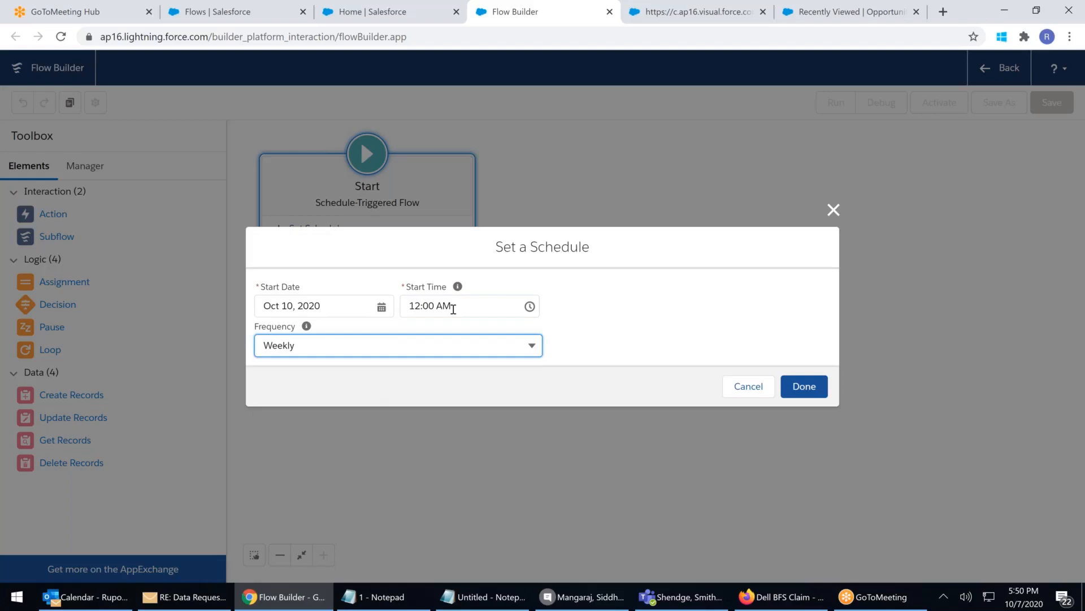
left_click(436, 346)
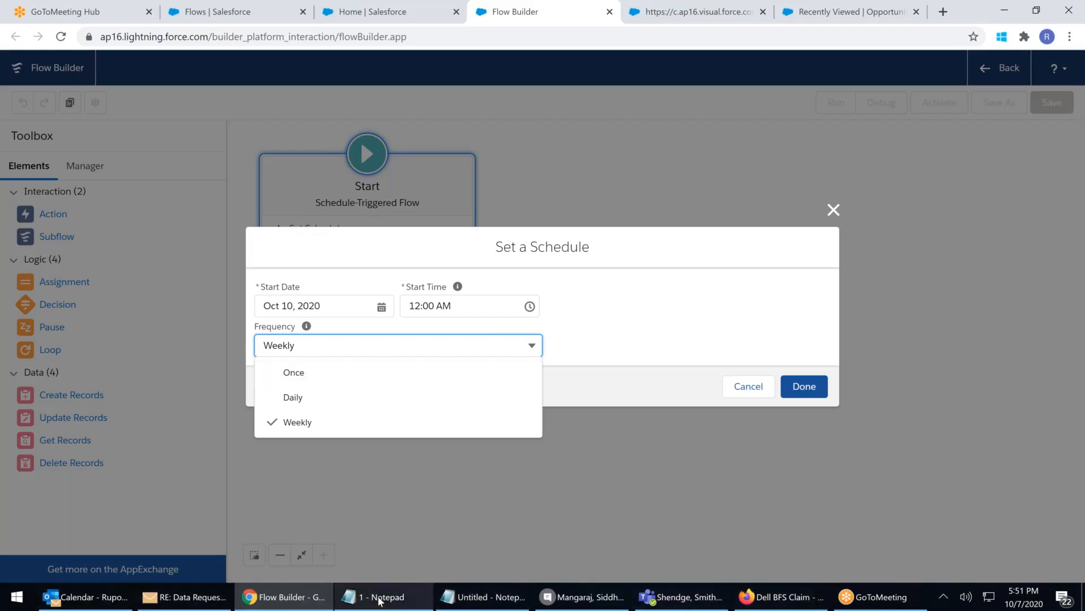
left_click(358, 205)
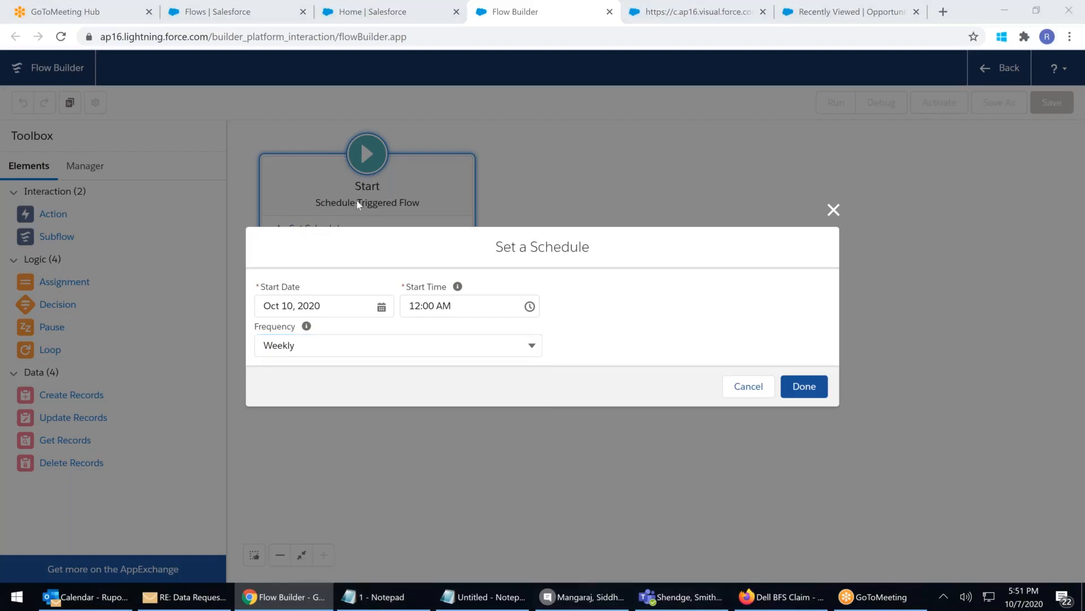
key("super+e")
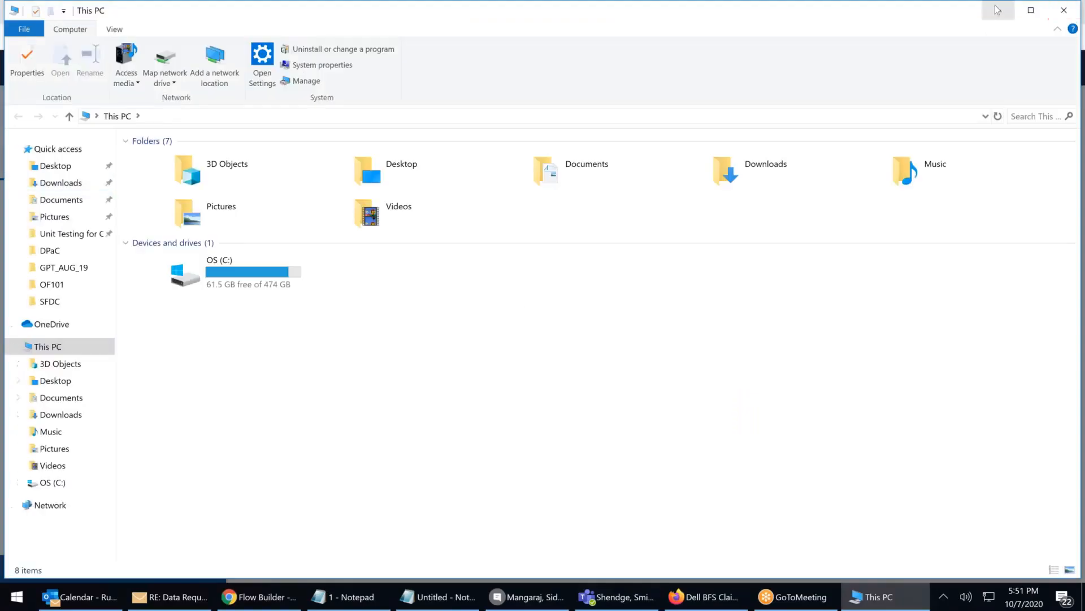
left_click(998, 10)
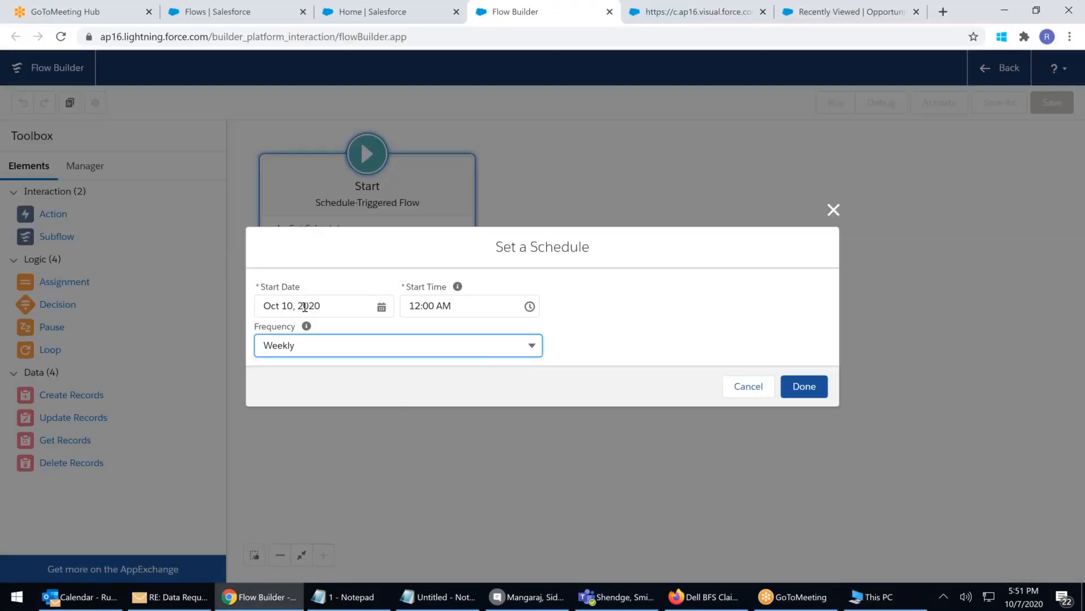
Save the weekly schedule, then search objects for 'op' and close without choosing one
left_click(815, 391)
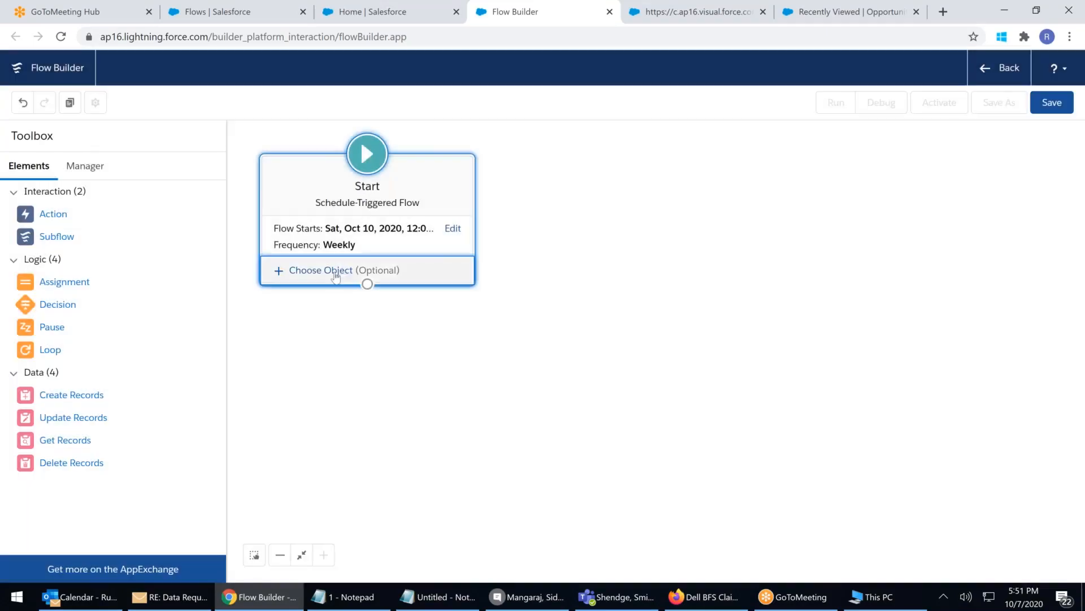
left_click(336, 275)
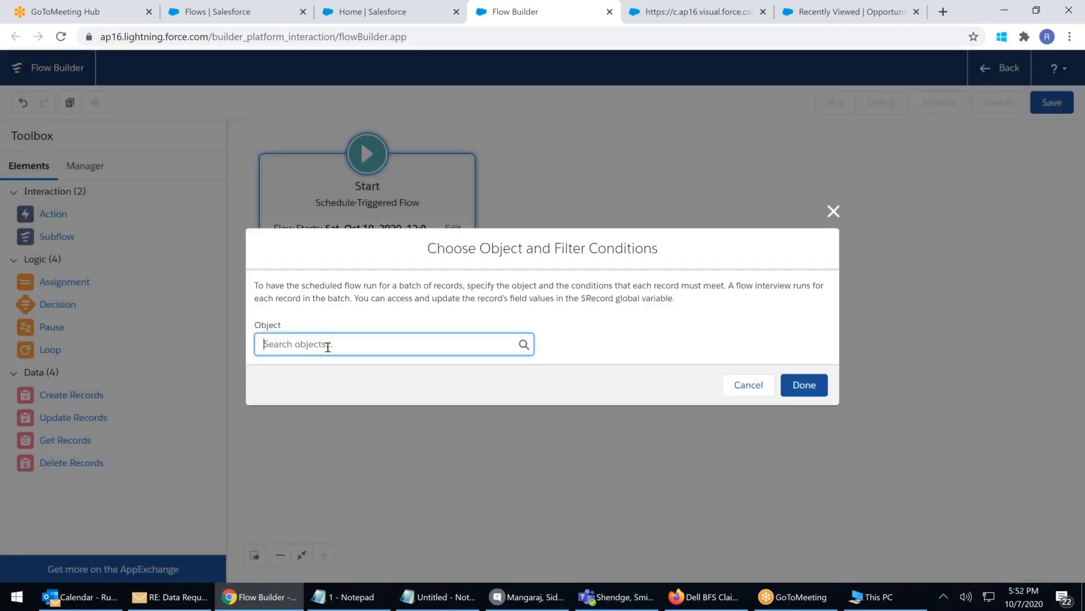
left_click(335, 342)
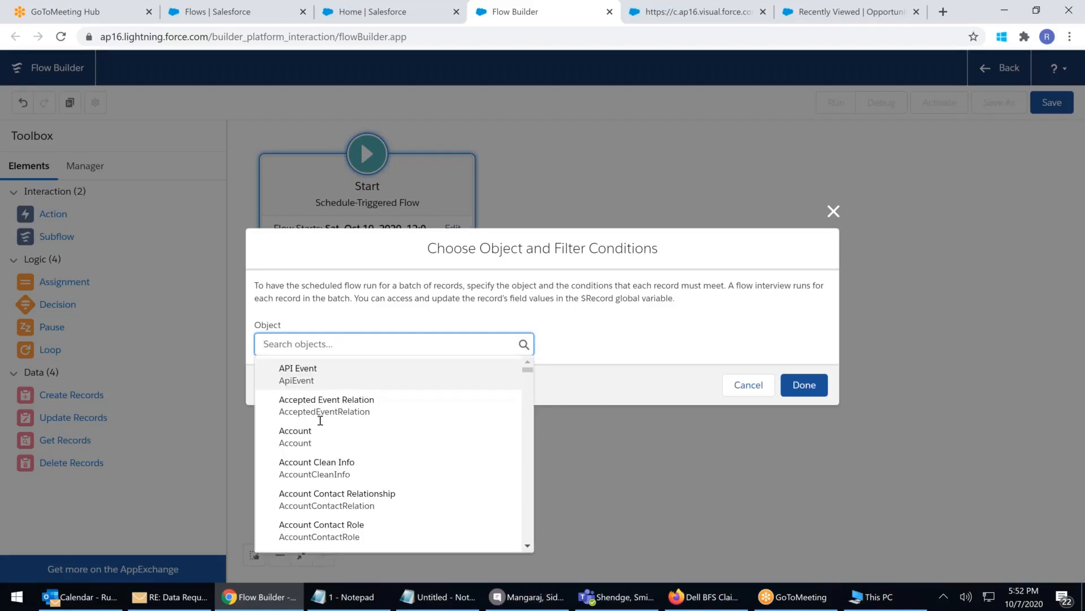
type("op")
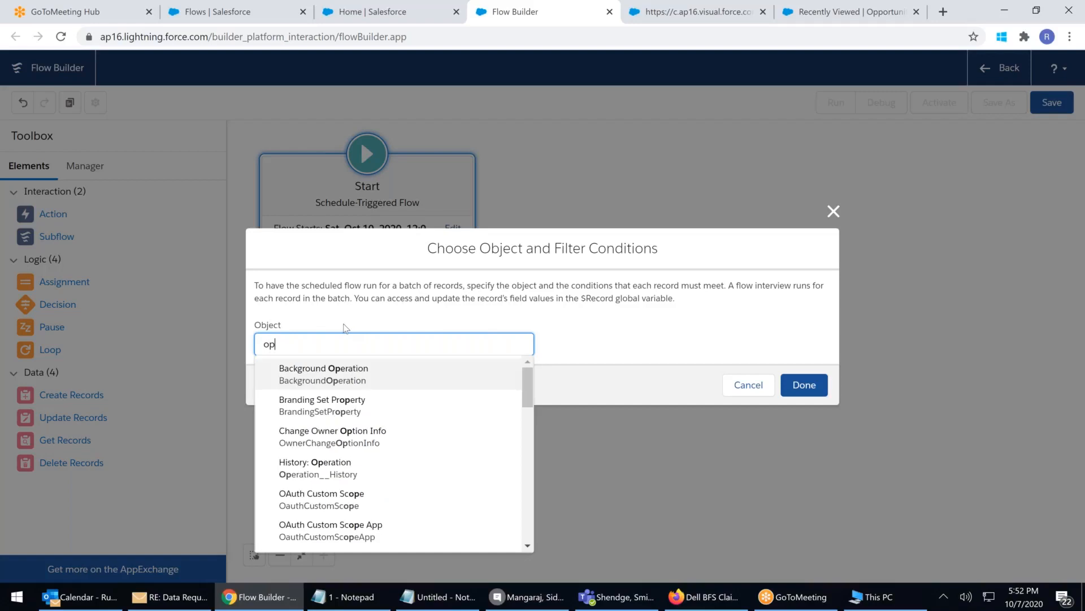
left_click(833, 211)
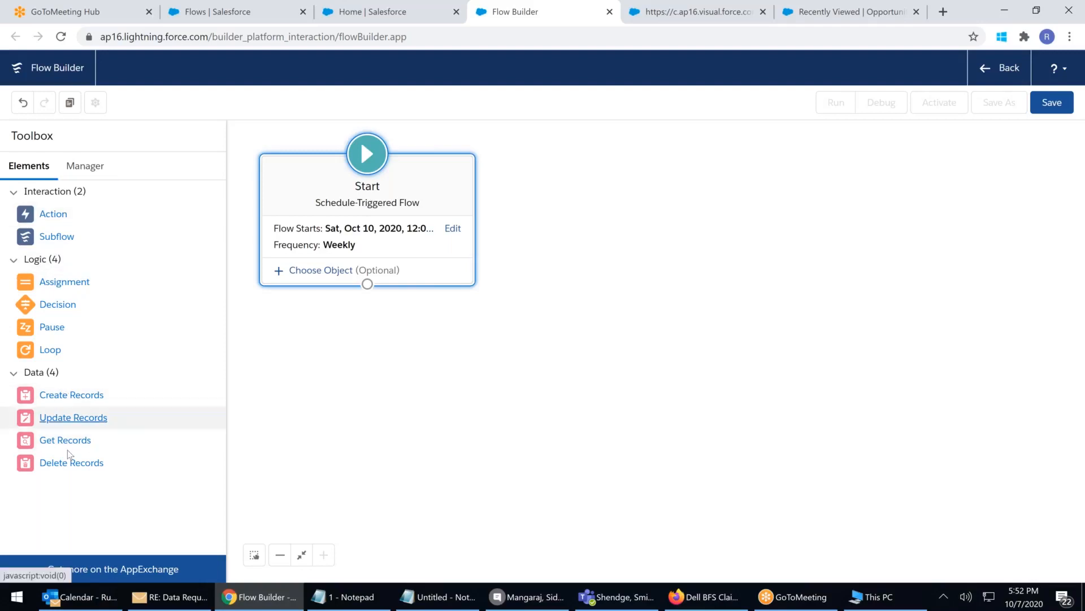
Place a Subflow element on the canvas that calls AutuLaunched_Opp500less
mouse_move(51, 444)
left_mouse_down()
mouse_move(314, 317)
mouse_move(360, 328)
mouse_move(51, 444)
left_mouse_up()
left_click_drag(50, 350, 536, 364)
key("Escape")
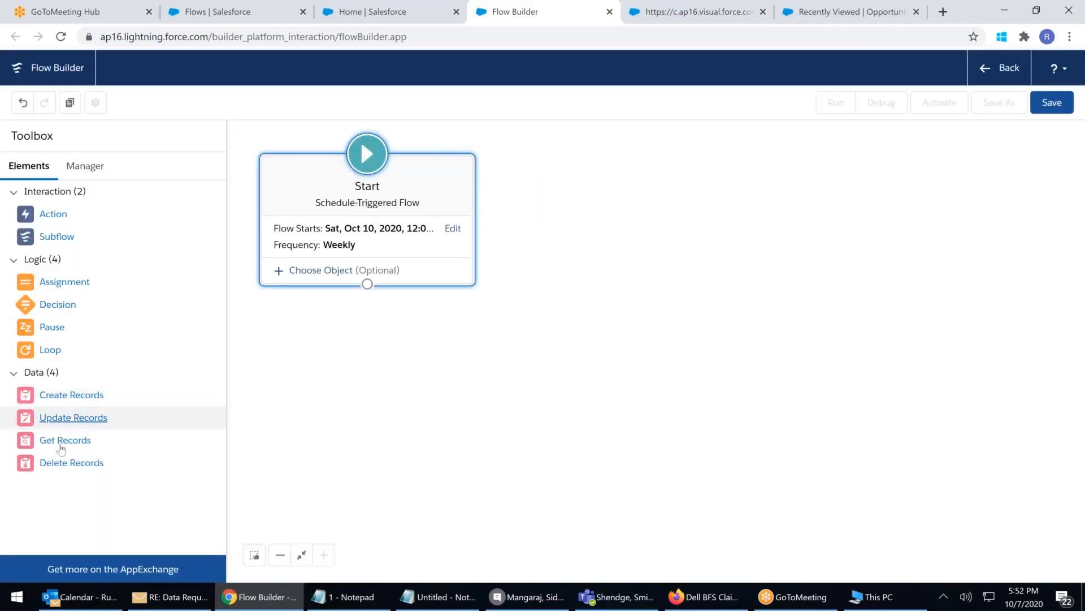
left_click_drag(71, 462, 130, 447)
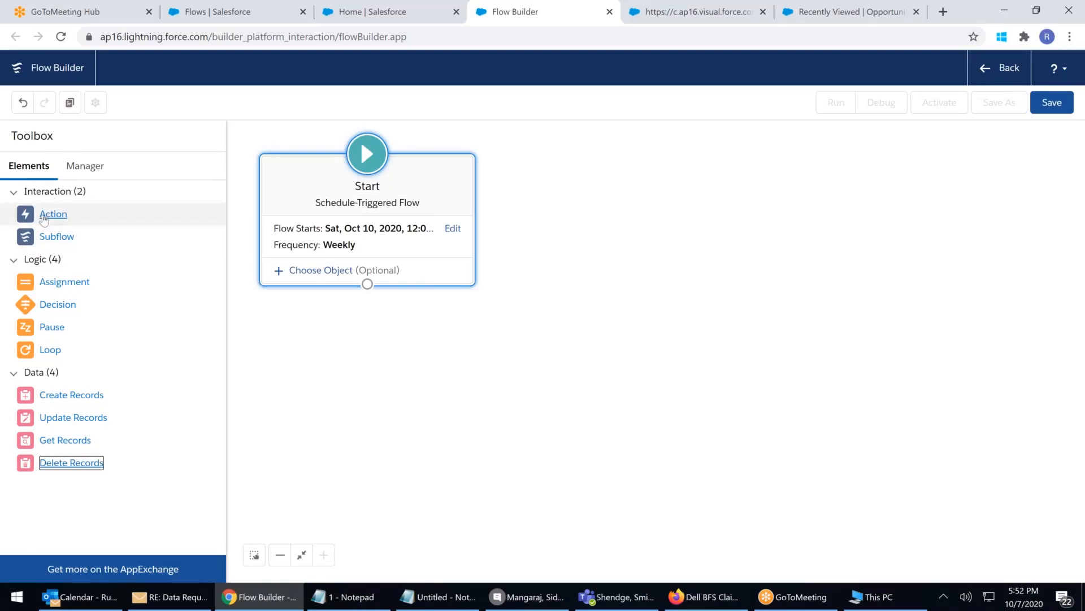
left_click_drag(67, 247, 373, 386)
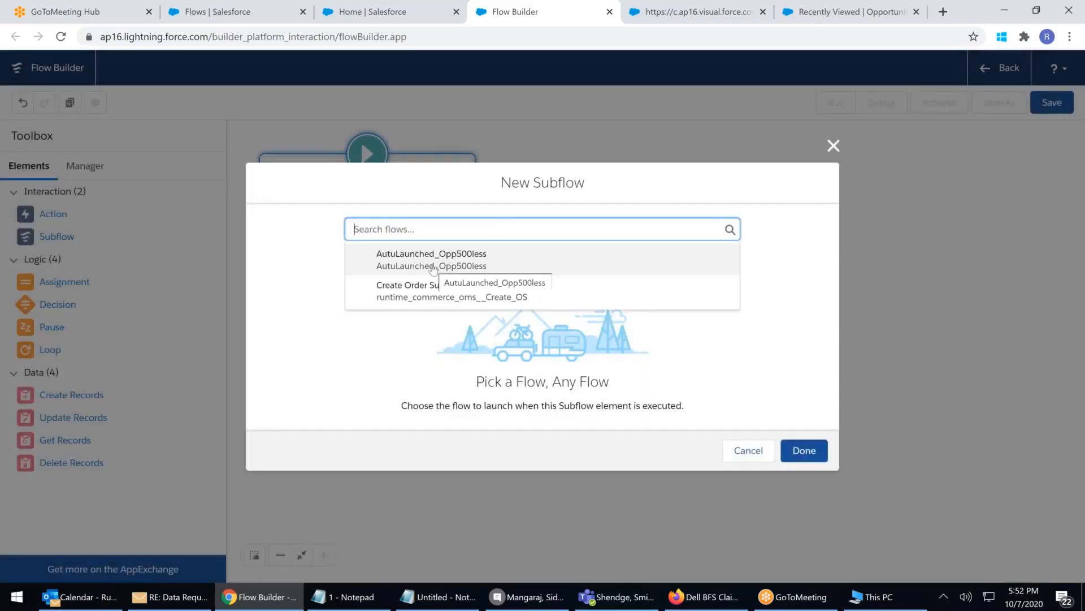
left_click(305, 260)
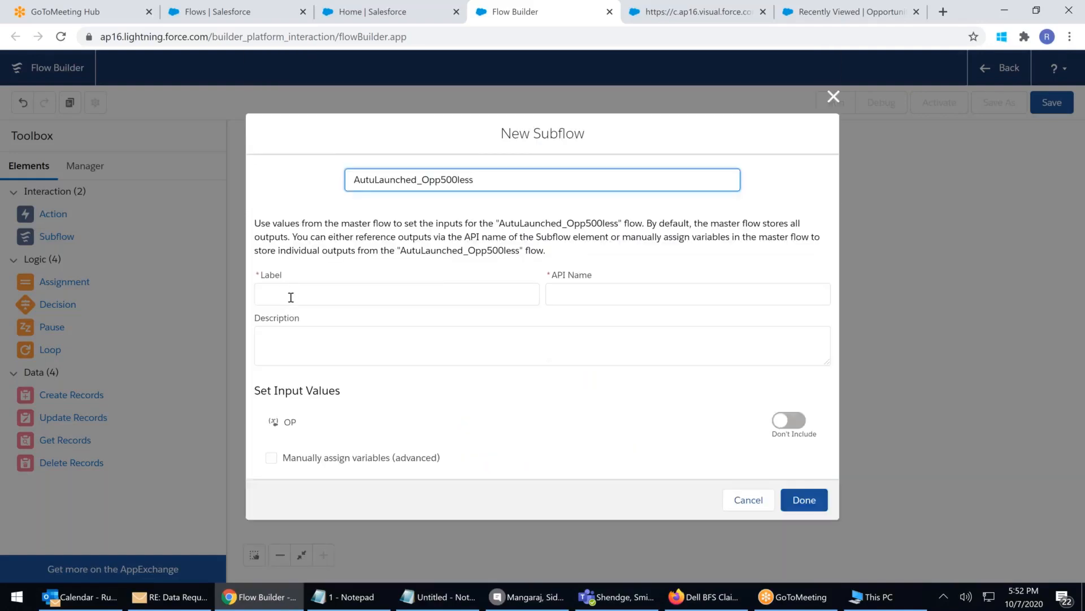
Label the subflow 'Calling less500 cretated few minutes back' and save it
left_click(290, 297)
left_click(473, 172)
left_click(274, 282)
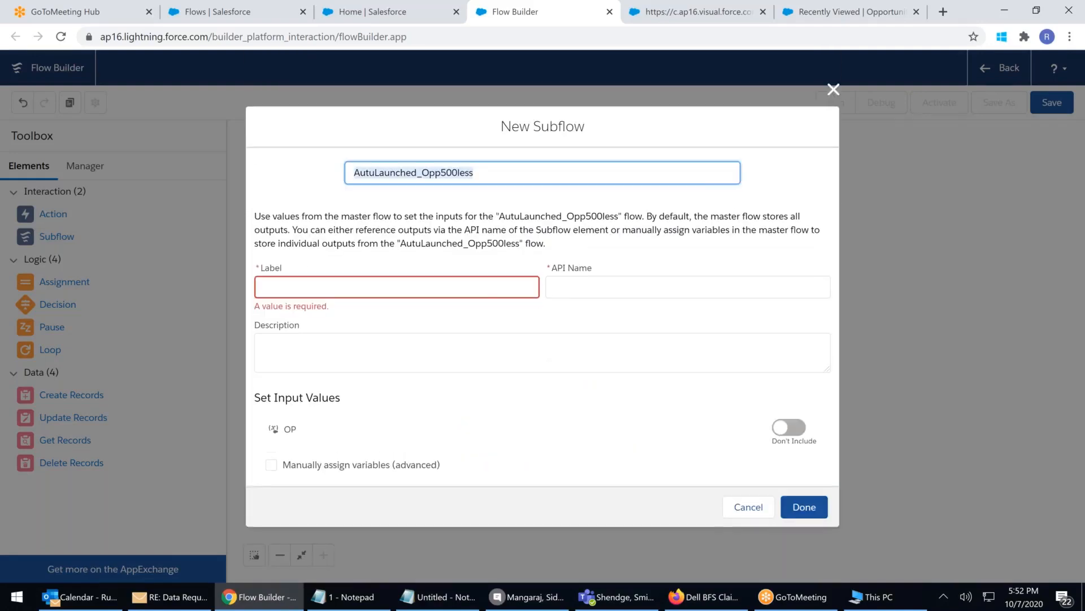
type("Calli")
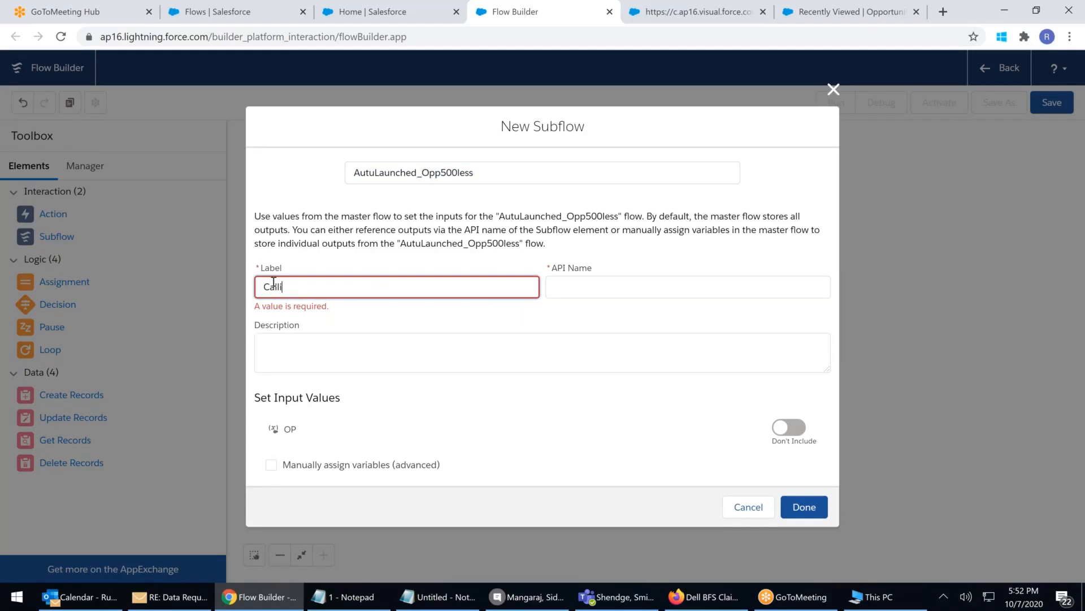
type("ng less500 cretated fe")
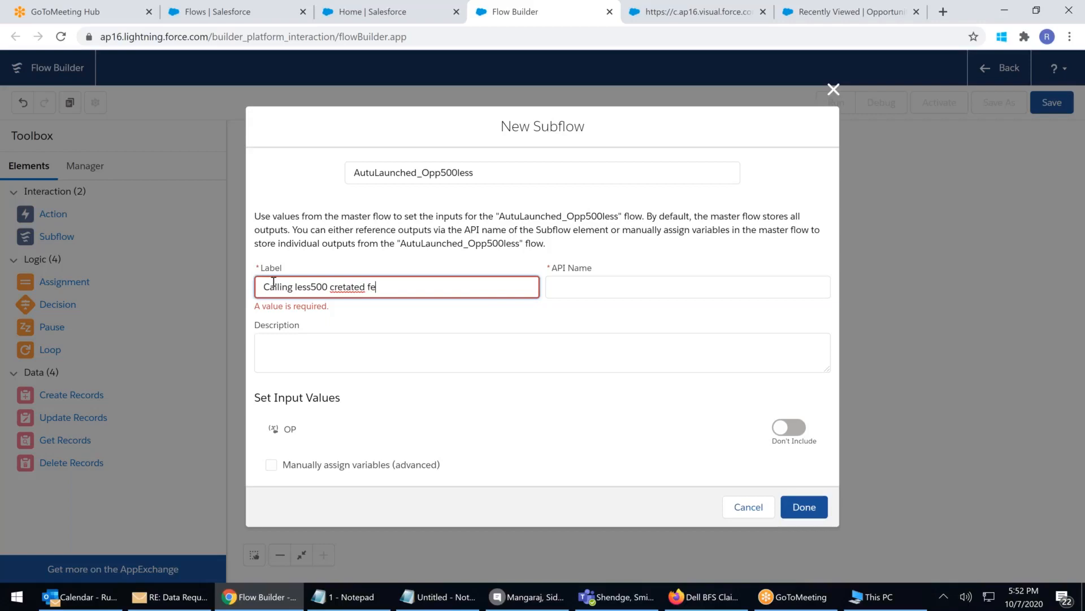
type("w minutes back")
left_click(427, 359)
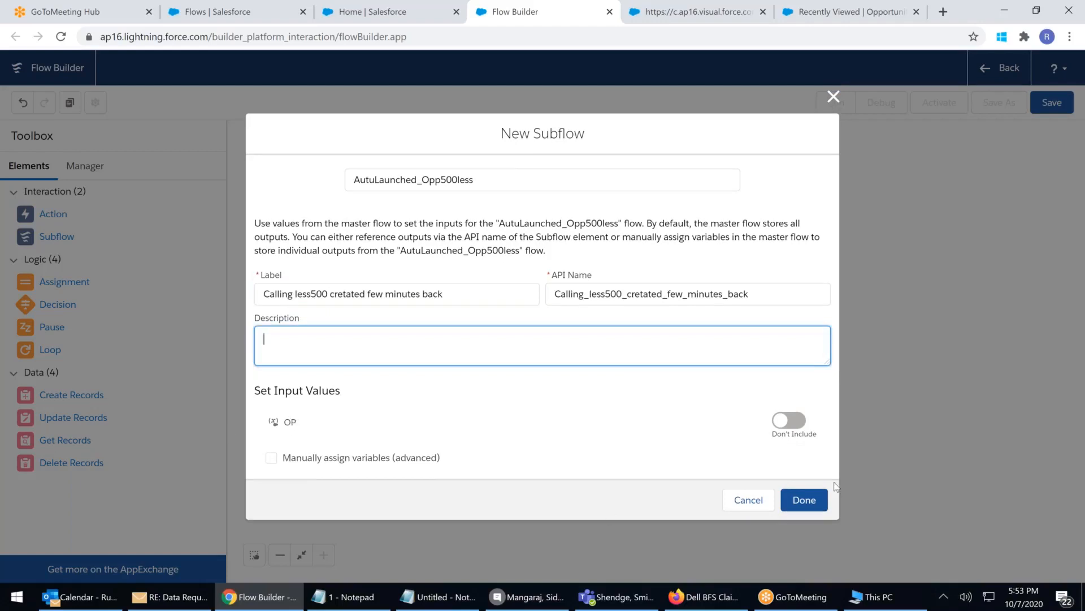
left_click(813, 508)
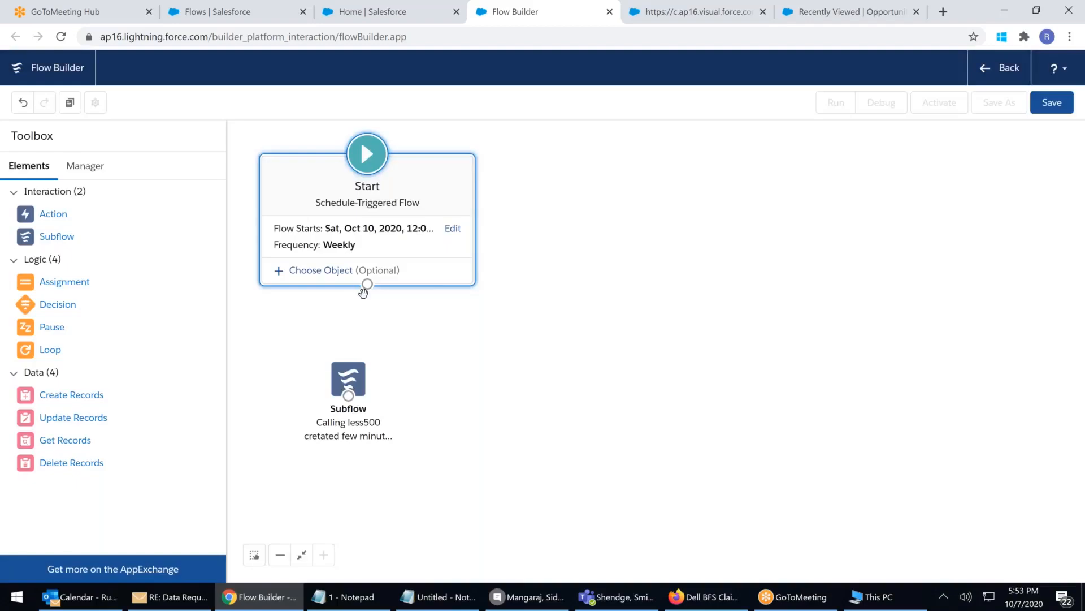
Connect Start to the subflow, then switch to the finished AutuLaunched_Opp500less run page
left_click_drag(367, 284, 373, 351)
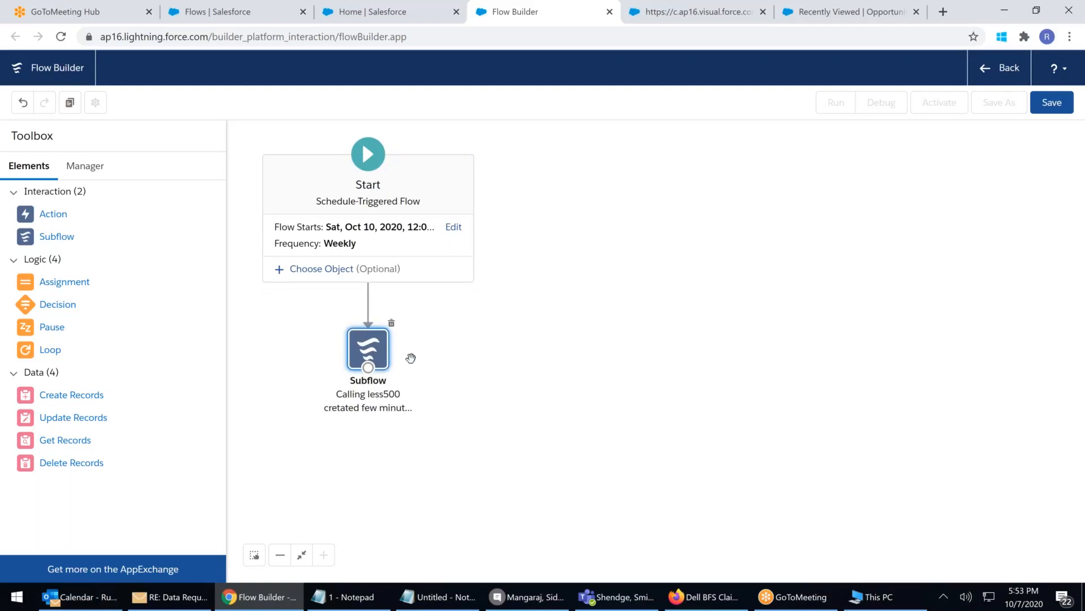
left_click(684, 11)
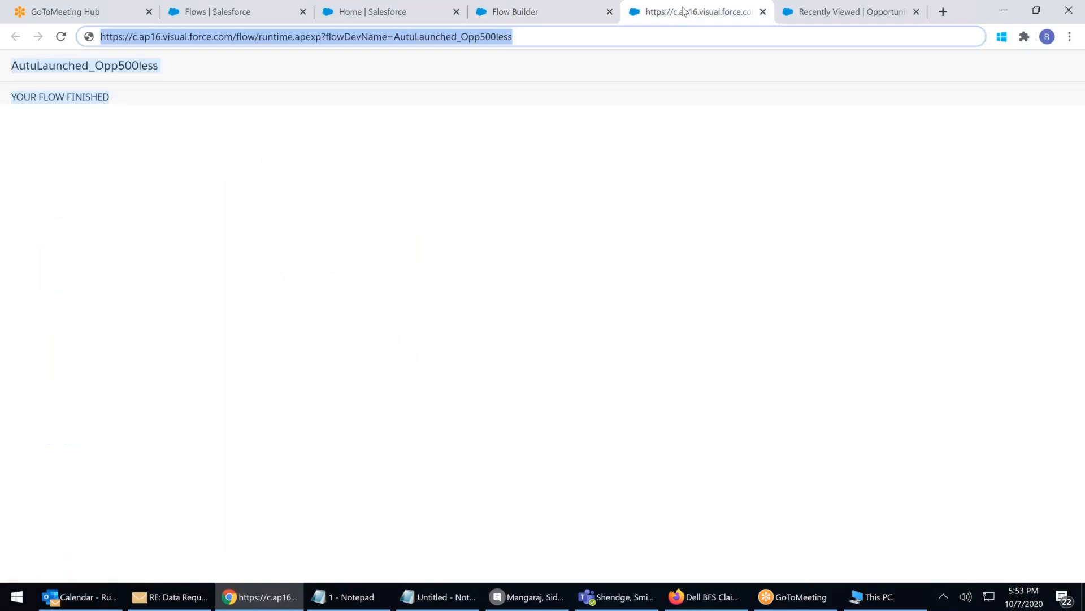
Reload the AutuLaunched_Opp500less run page to rerun the flow, then return to Flow Builder
left_click(538, 38)
key("Return")
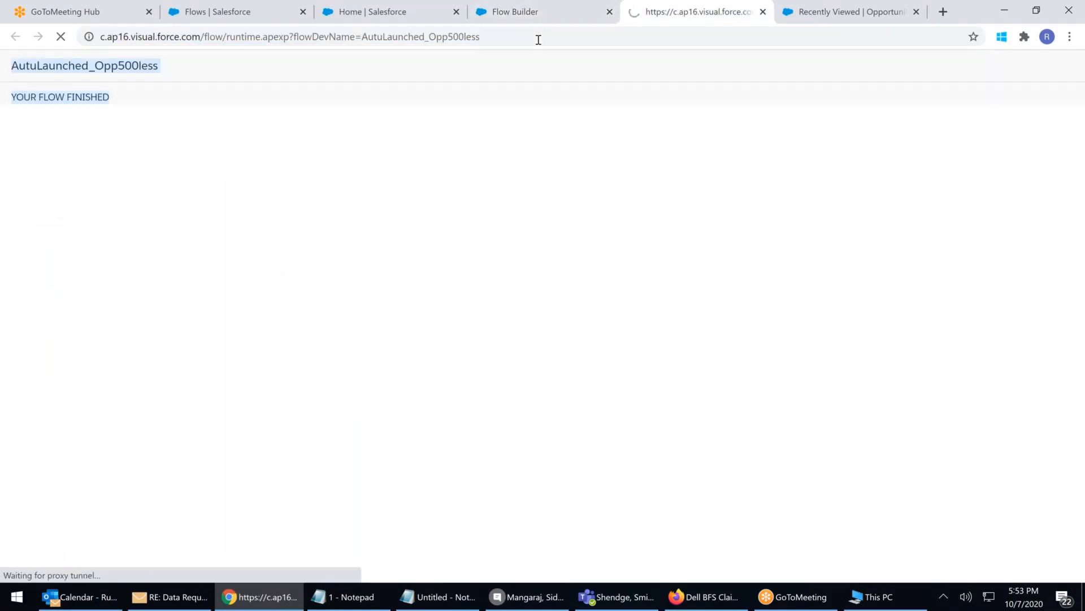
left_click(825, 13)
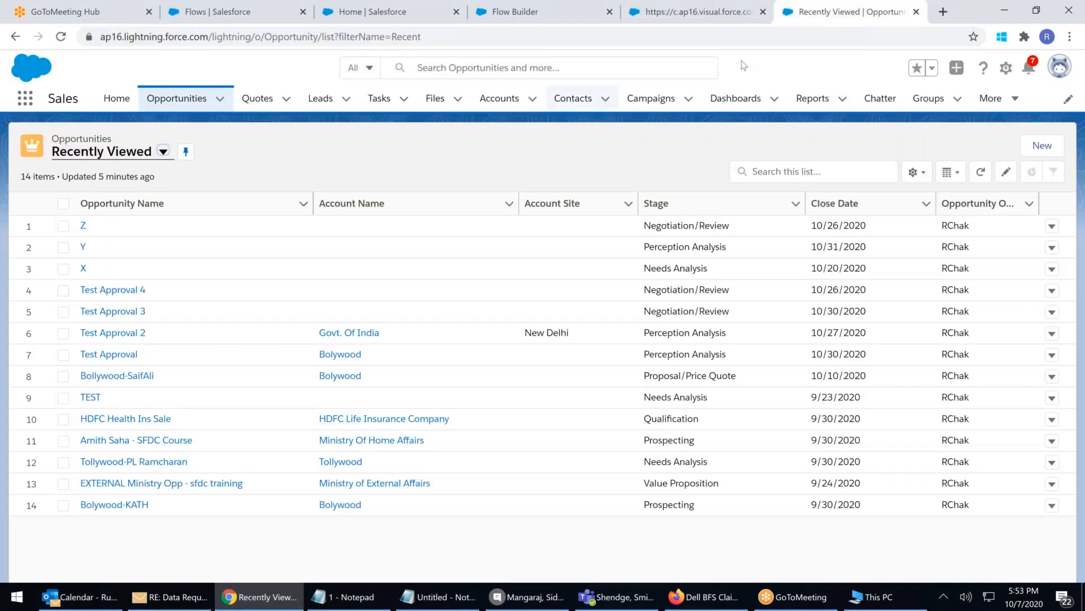
left_click(708, 19)
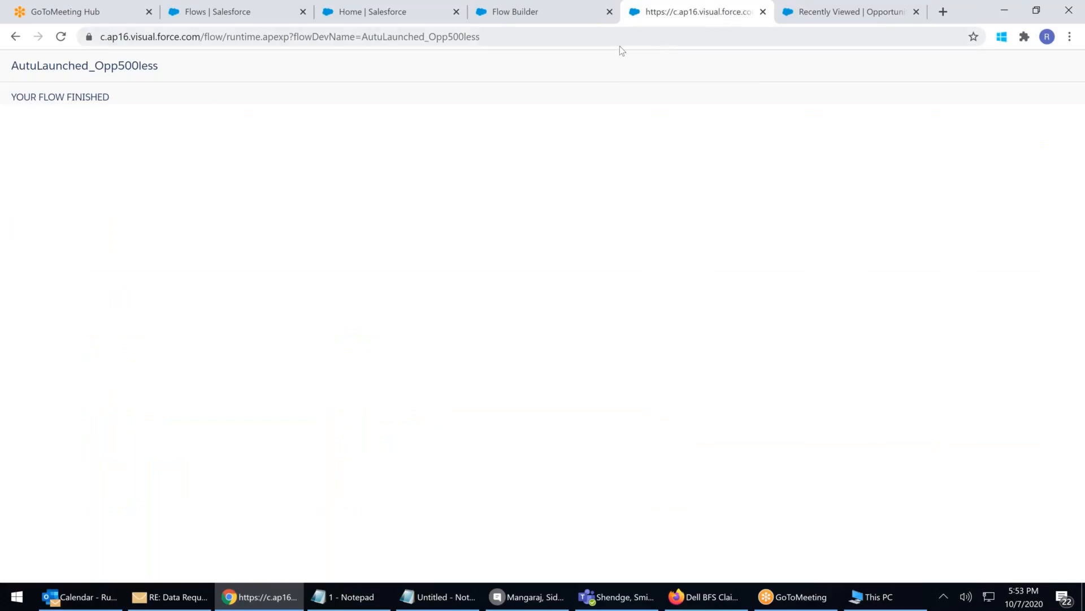
left_click(527, 18)
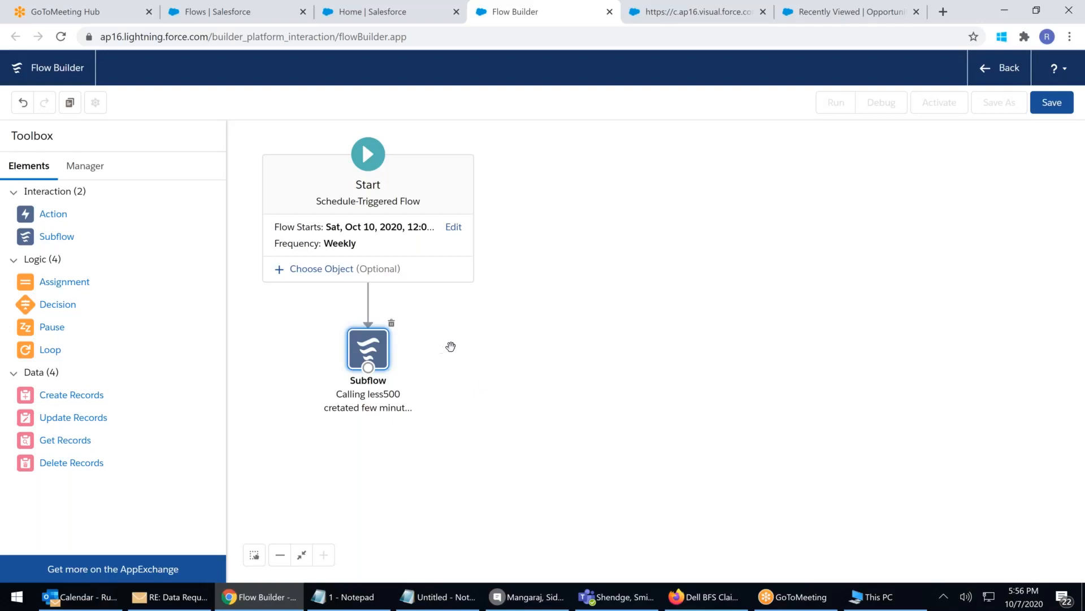
Save the flow as 'Weekly Cleanup and Job Creation', activate it, and go back to Flows
left_click(1057, 109)
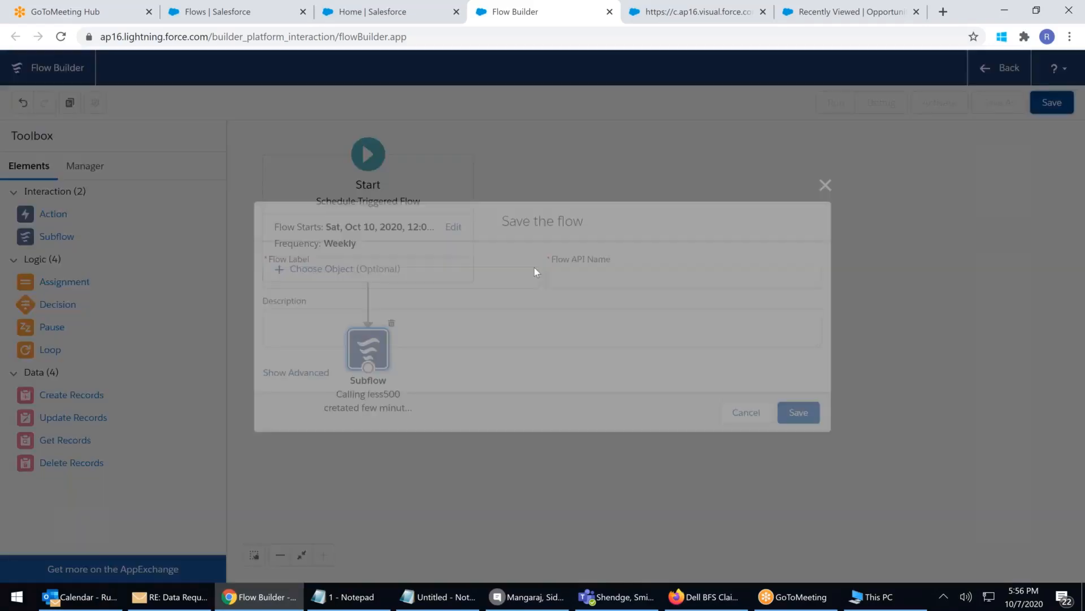
left_click(315, 271)
type("Weekly Cle")
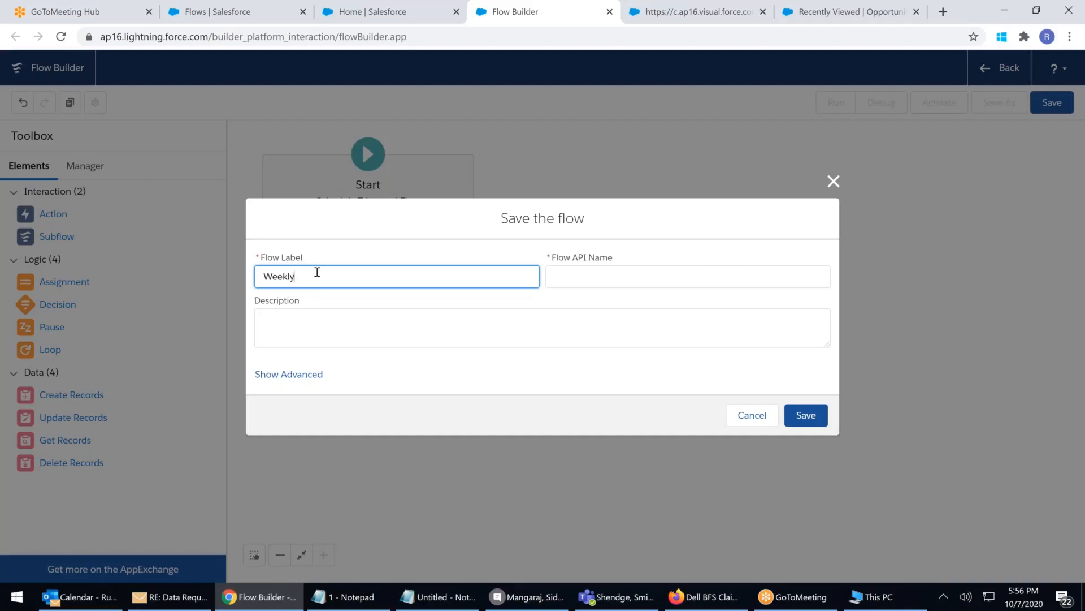
type("anup and Job Creatyion")
key("BackSpace")
key("BackSpace")
key("BackSpace")
key("BackSpace")
type("ion")
left_click(808, 415)
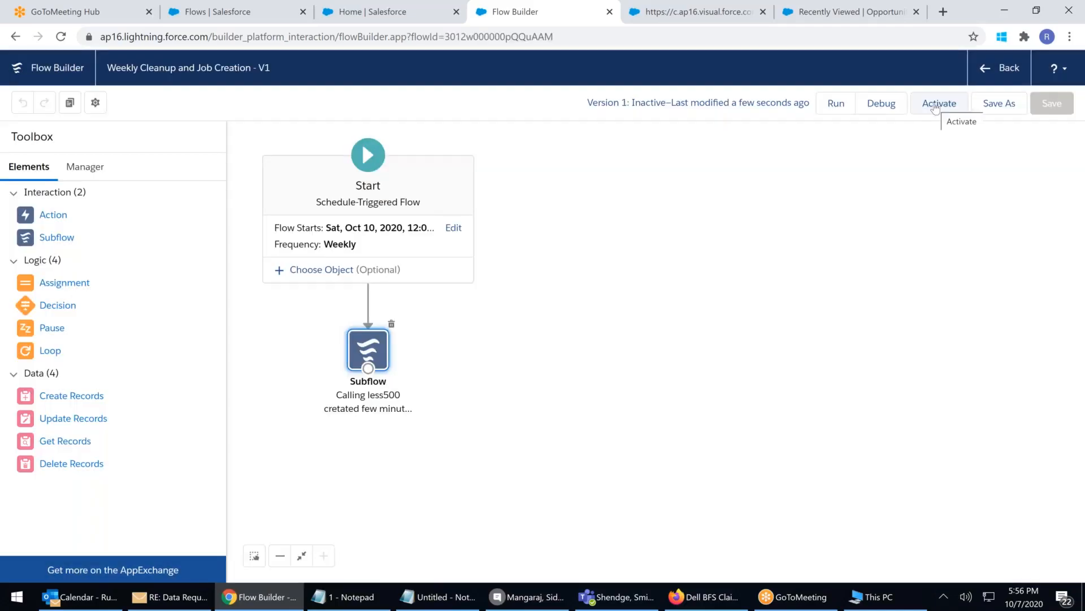
left_click(936, 107)
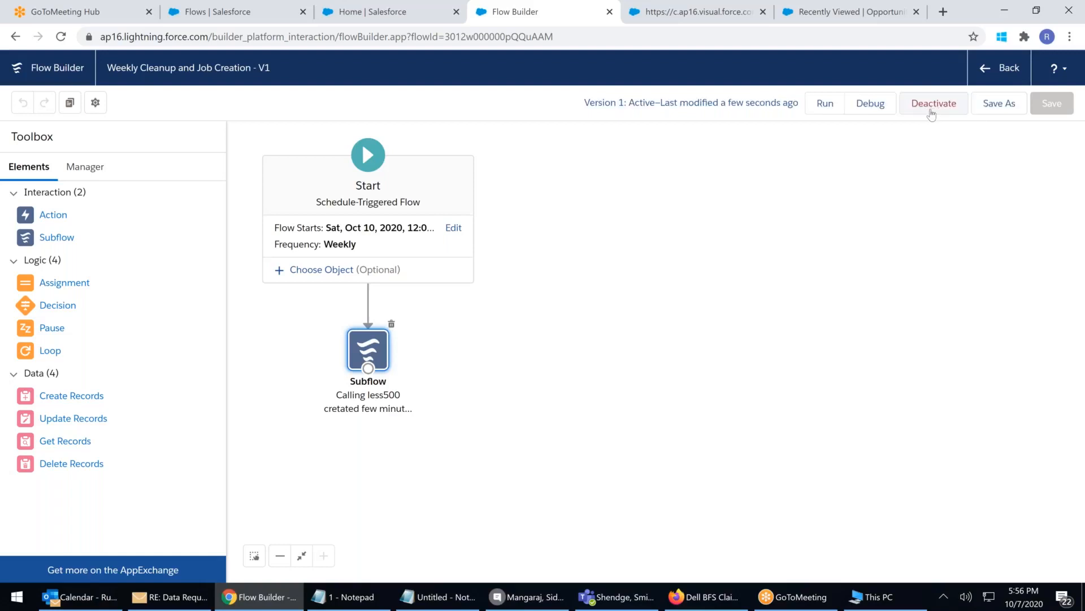
left_click(1007, 63)
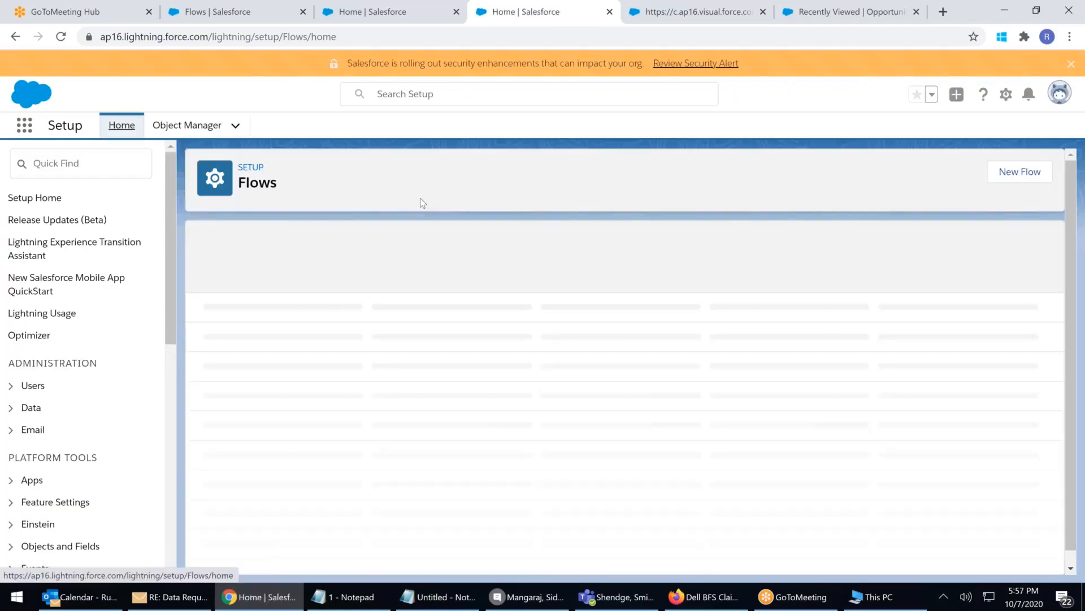
Compare the flow type descriptions in New Flow, then create a Record-Triggered Flow
left_click(1035, 185)
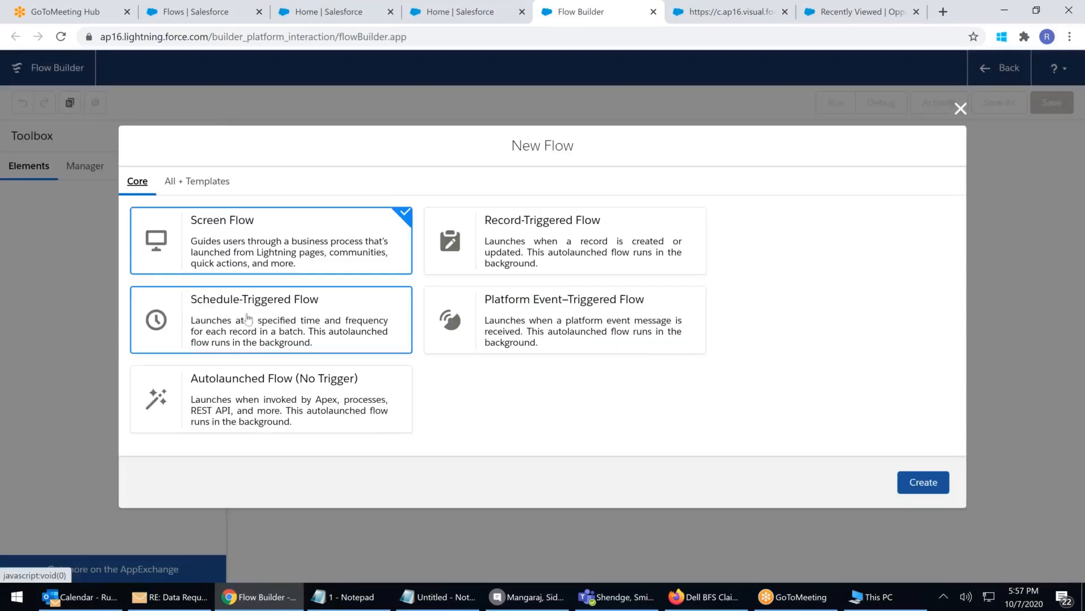
left_click(248, 319)
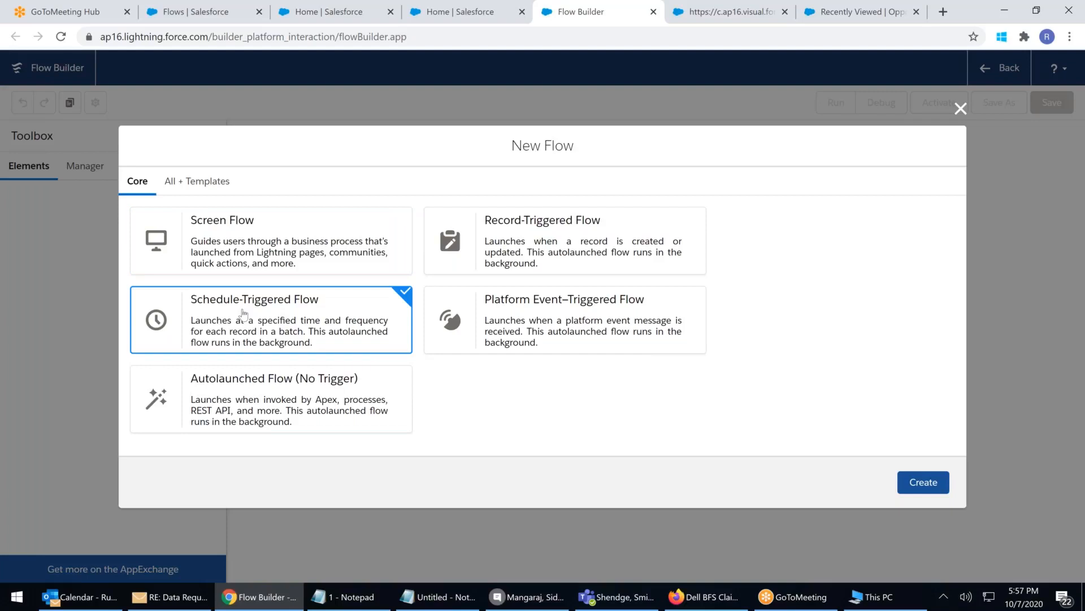
left_click(533, 246)
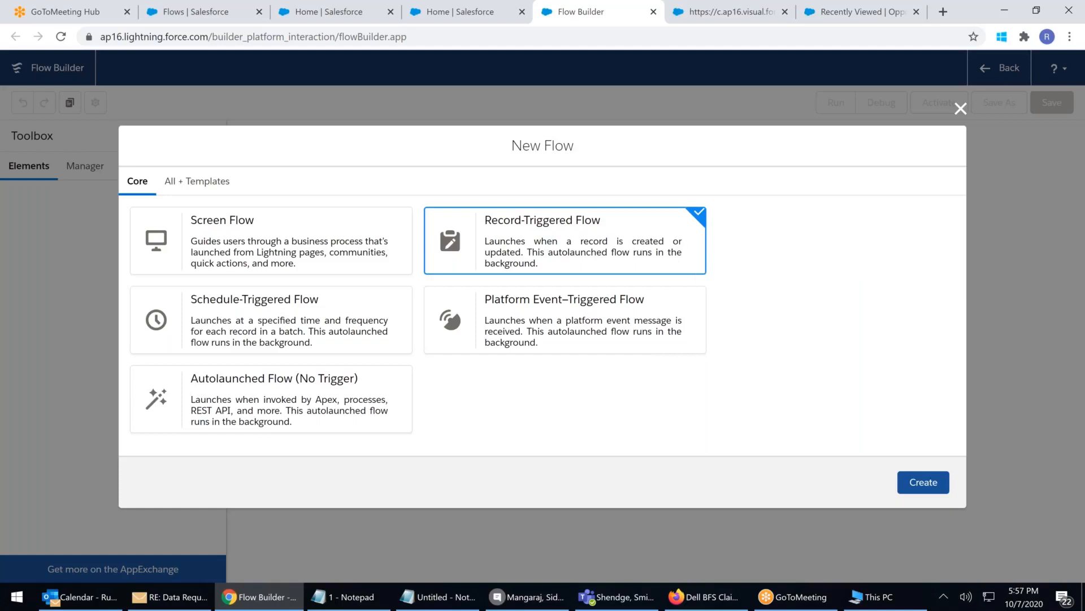
left_click_drag(328, 335, 399, 340)
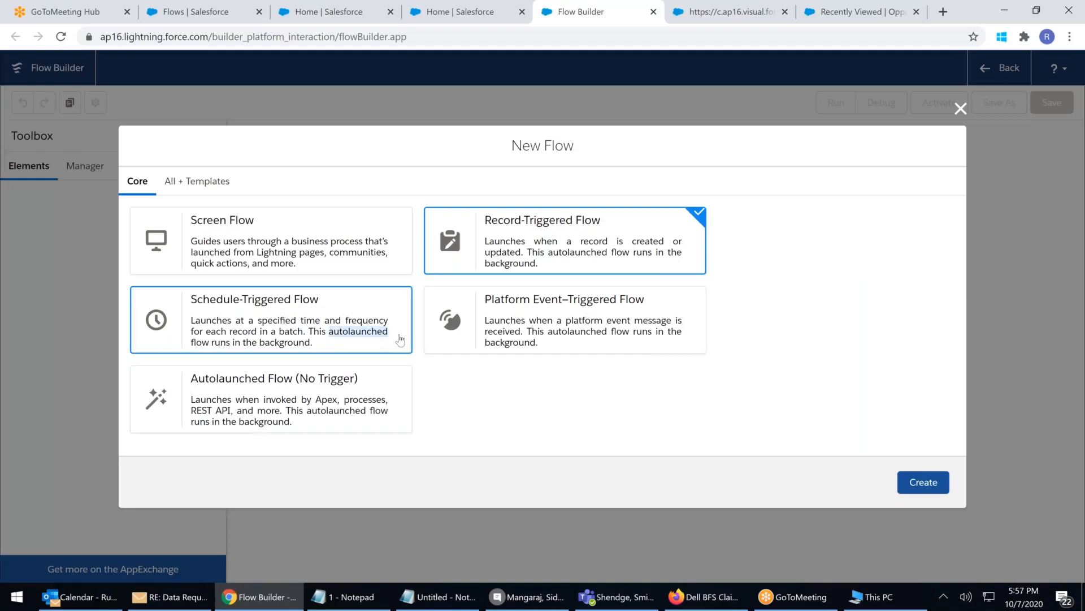
left_click_drag(548, 253, 605, 253)
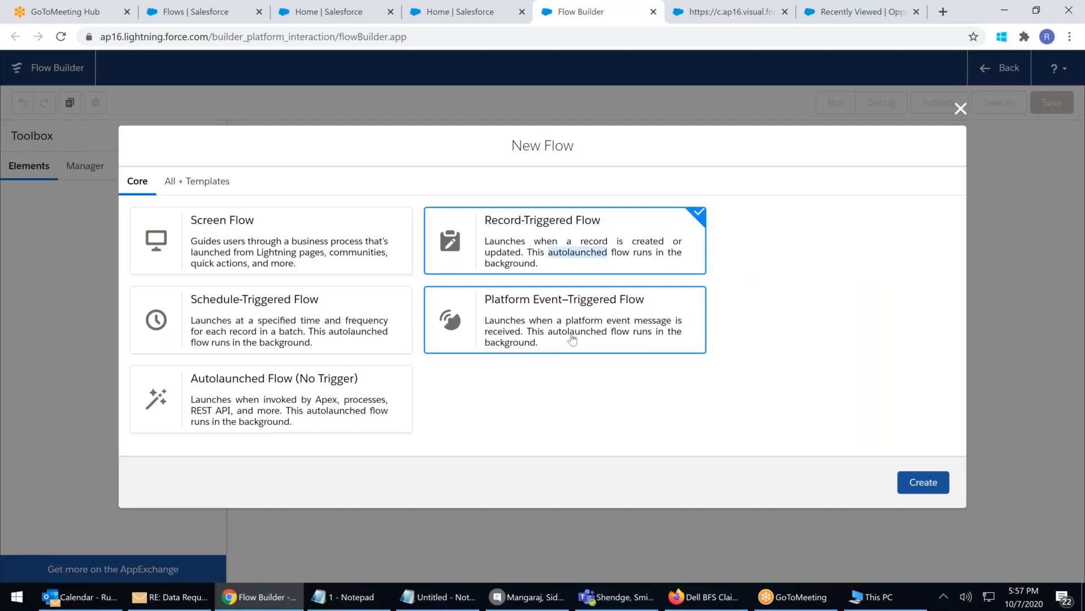
left_click_drag(553, 334, 605, 338)
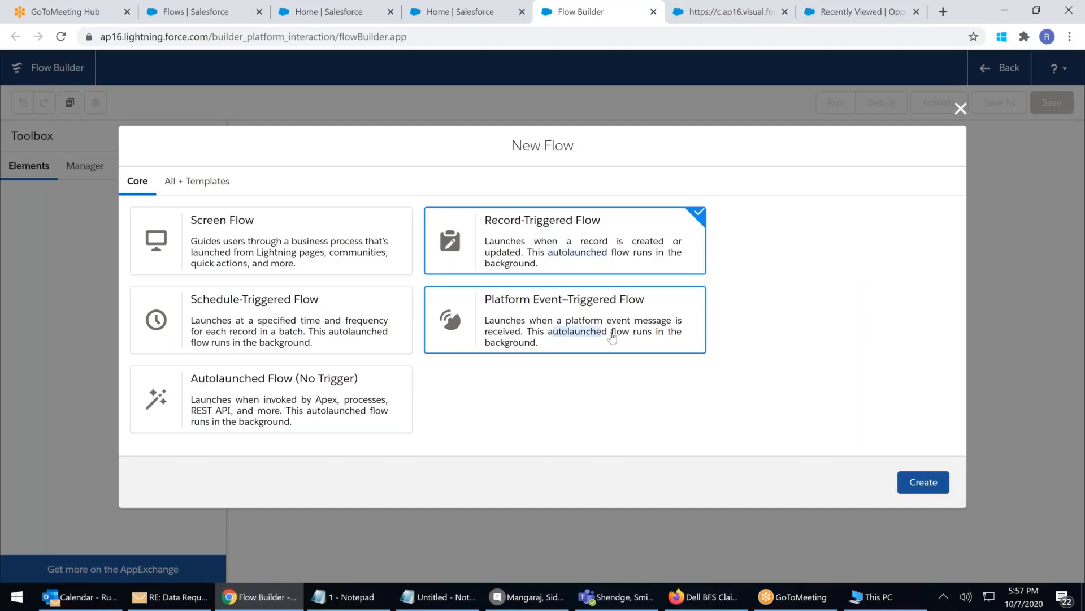
left_click_drag(322, 411, 201, 400)
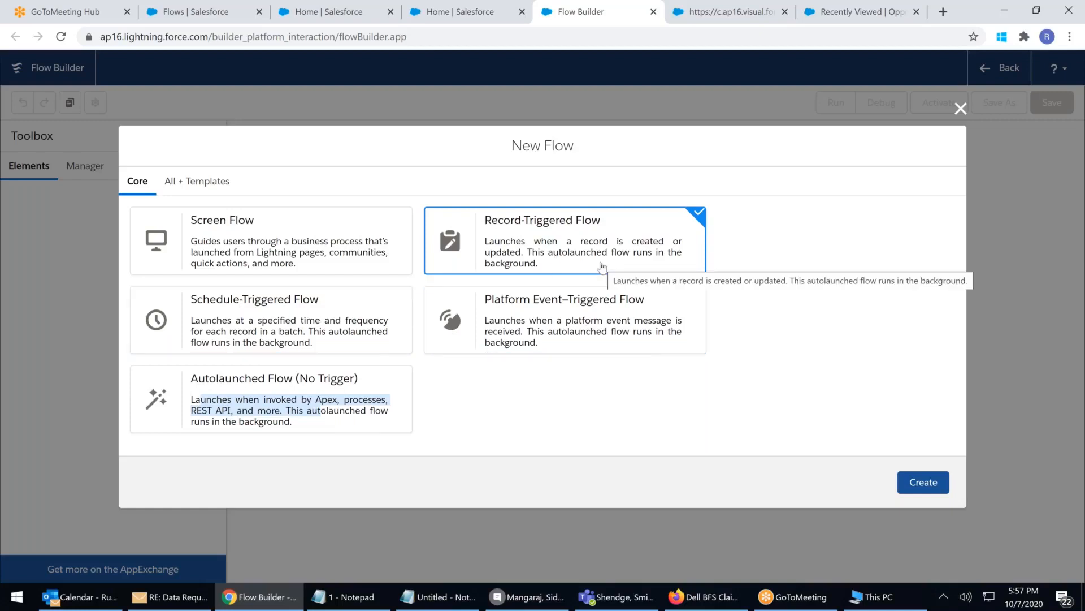
left_click_drag(217, 400, 192, 400)
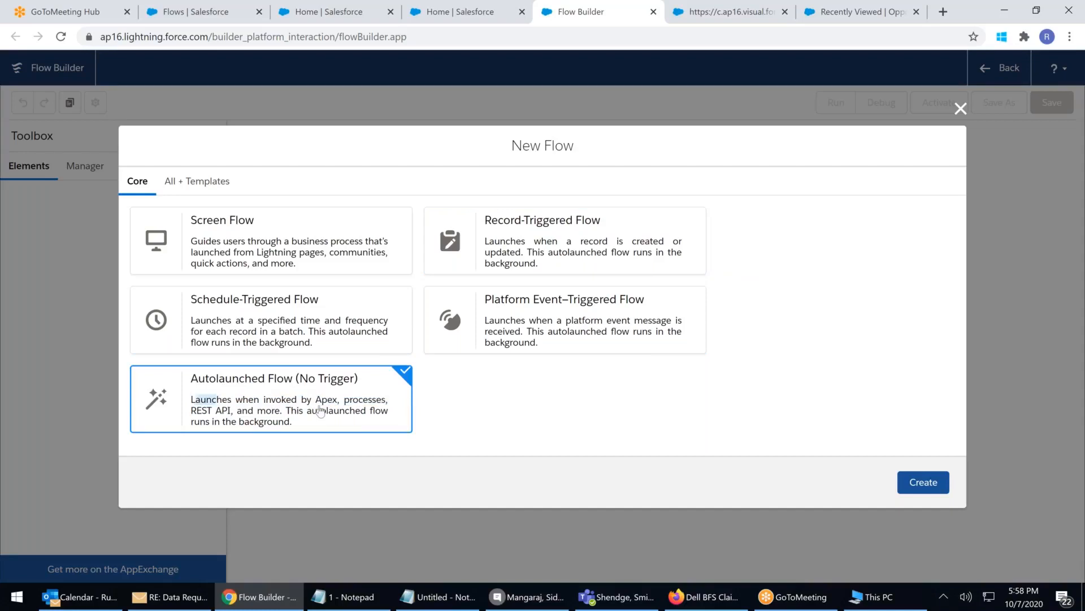
left_click_drag(320, 411, 363, 420)
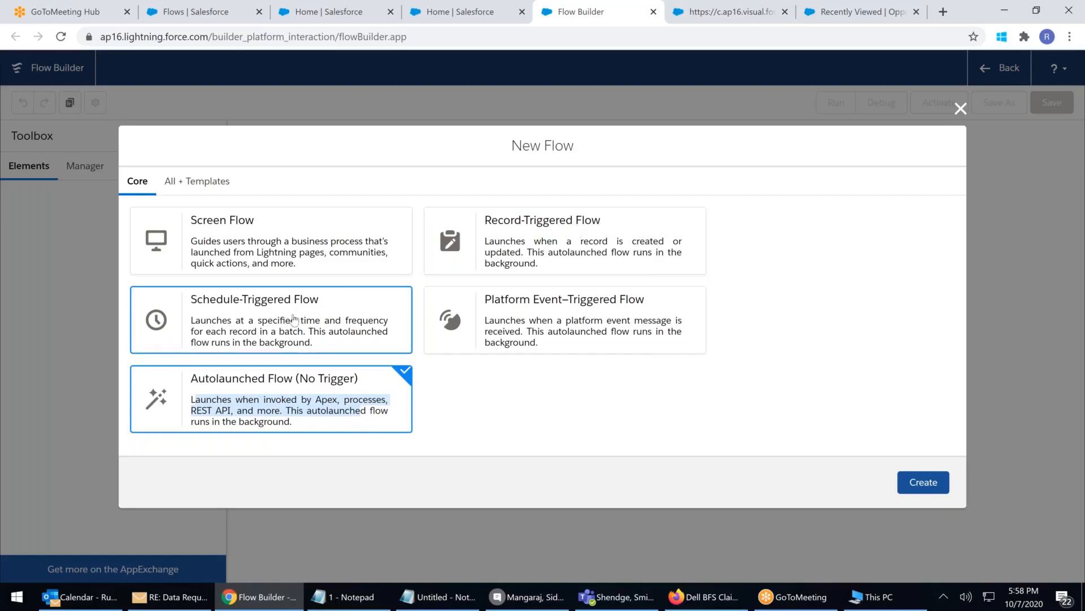
left_click(585, 233)
left_click(925, 490)
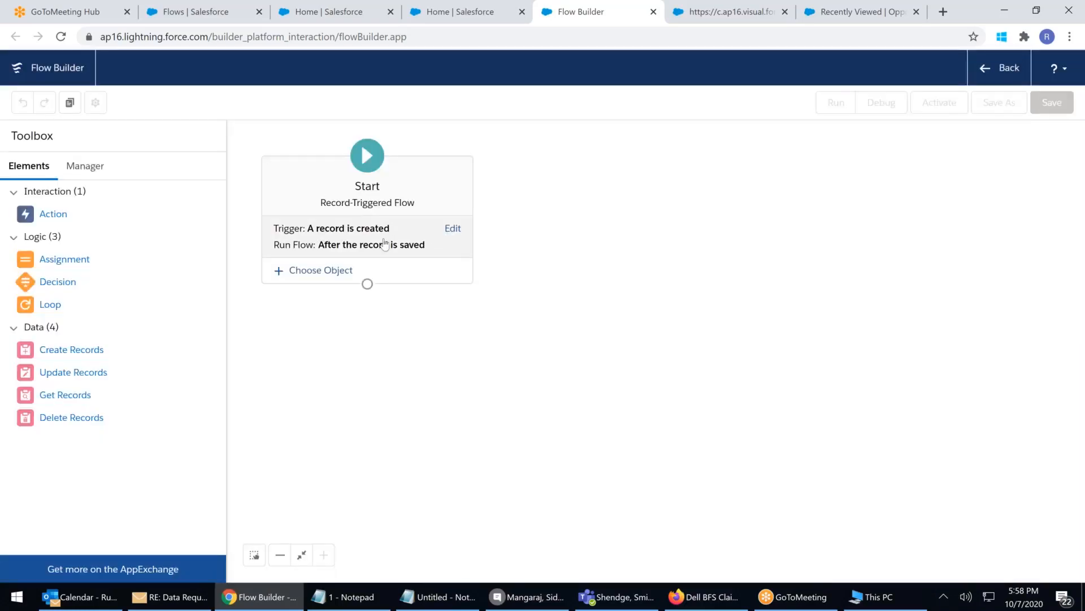
Set the Start trigger to run when a record is created or updated
left_click(454, 231)
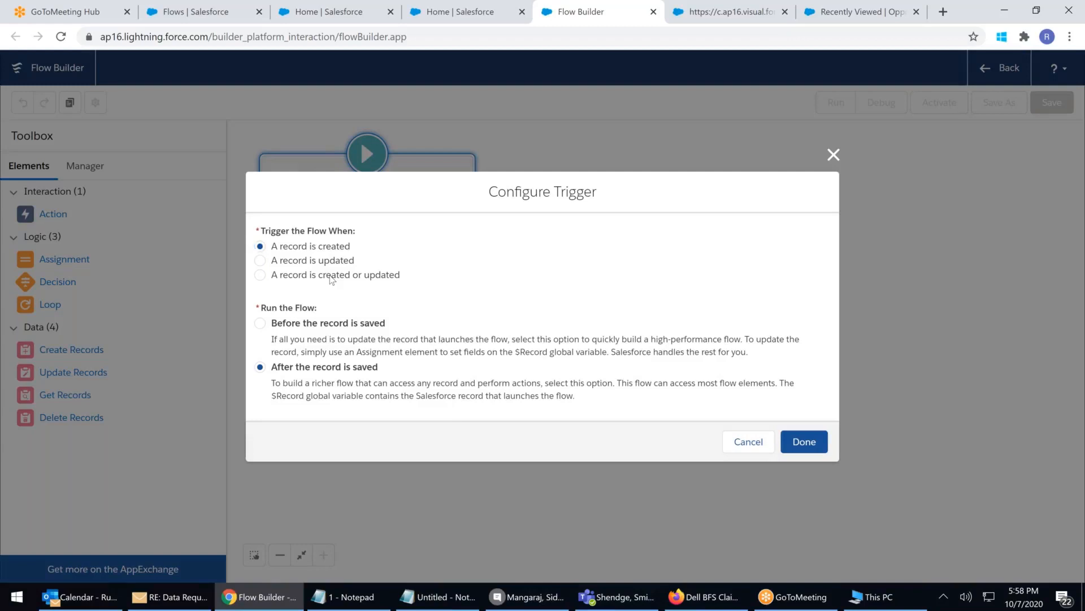
left_click(331, 280)
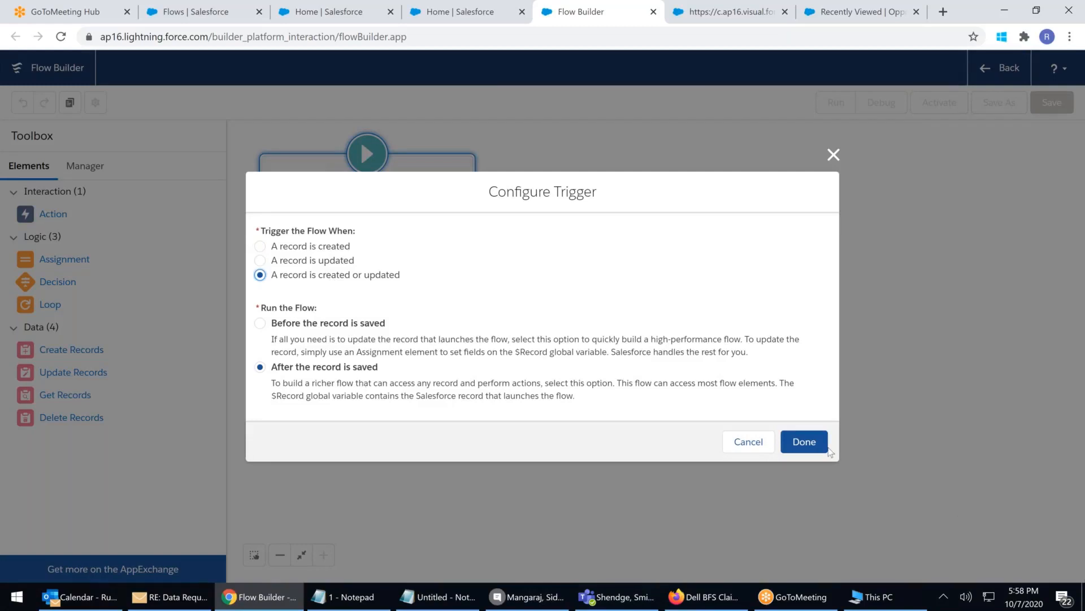
left_click(804, 441)
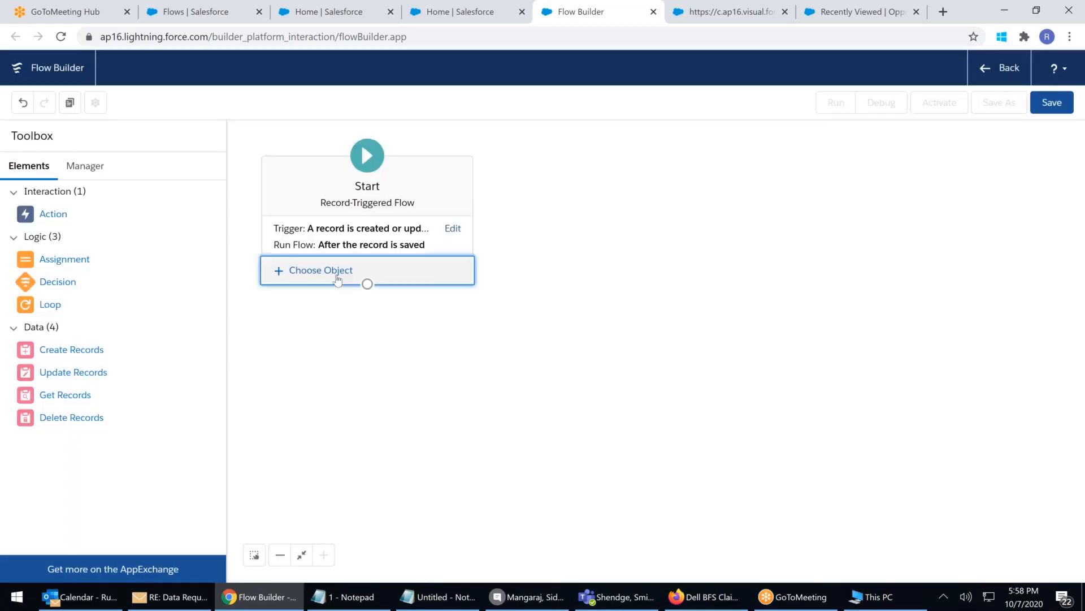
Choose Account as the flow's triggering object
left_click(337, 271)
left_click(347, 340)
left_click(298, 368)
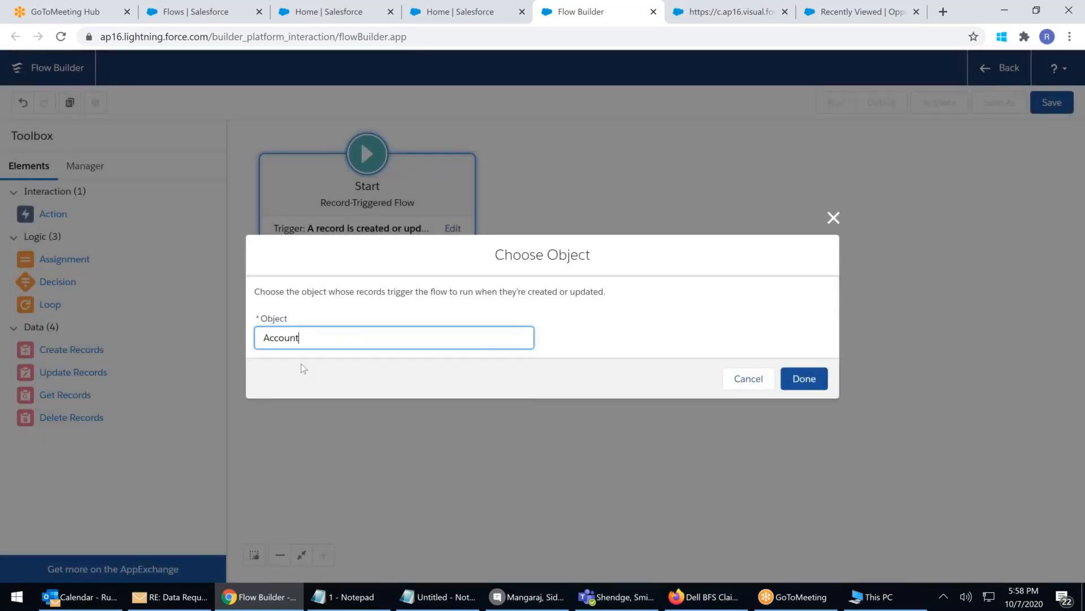
left_click(825, 379)
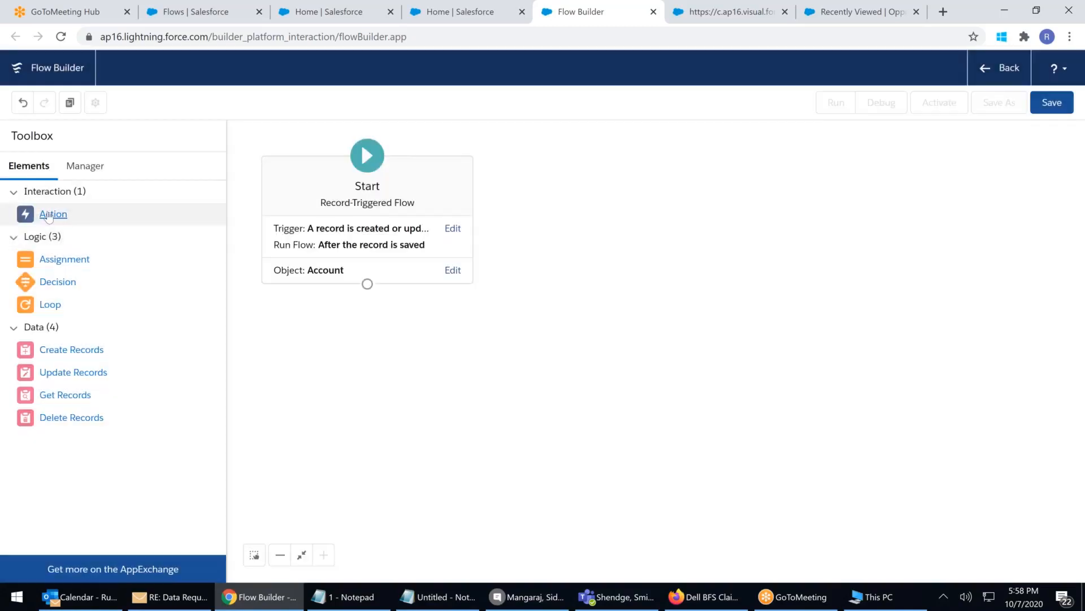
Drag an Action element onto the canvas, then close the New Action dialog without adding one
left_click_drag(54, 214, 341, 329)
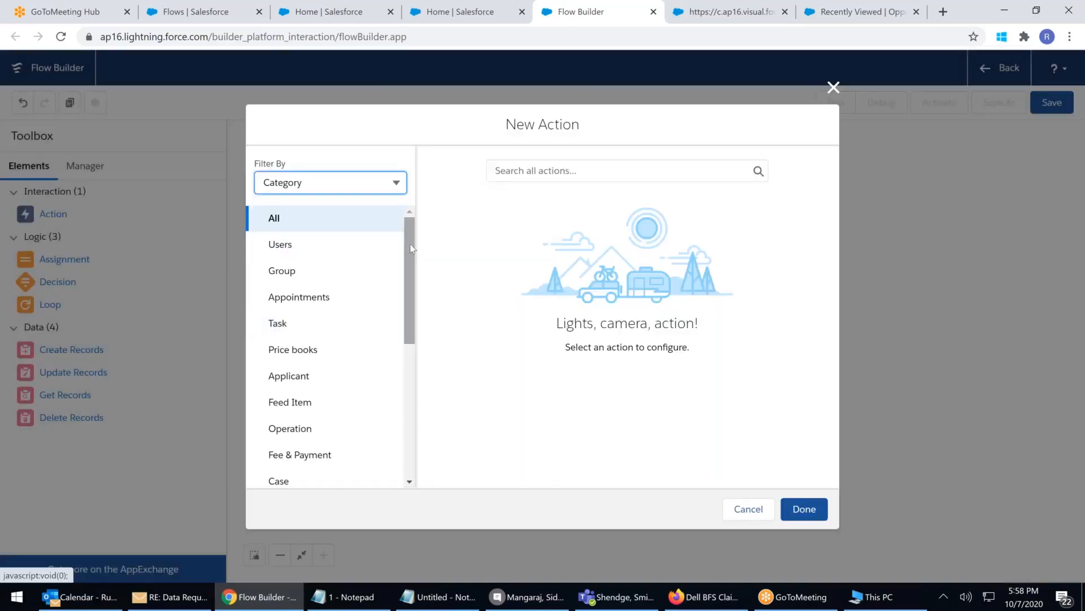
left_click_drag(409, 243, 424, 189)
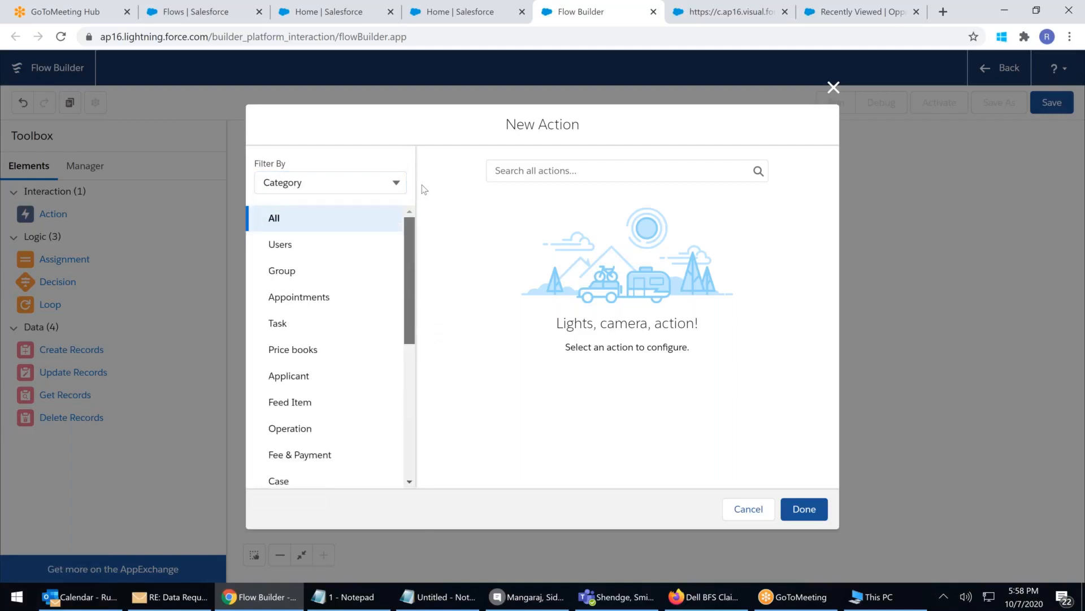
left_click(833, 88)
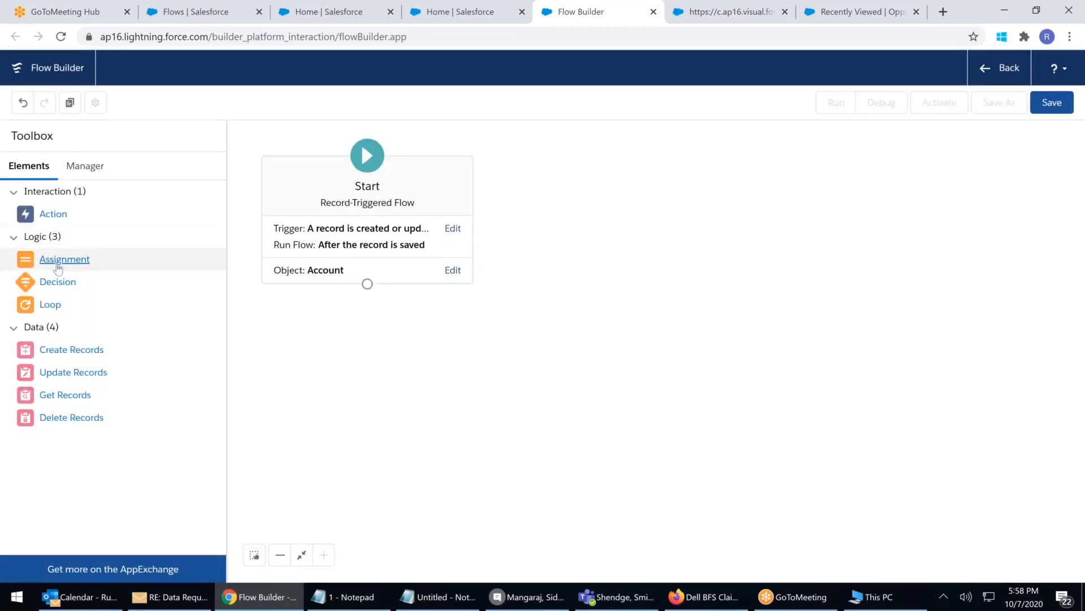
Toggle between the Manager and Elements panes and reopen the trigger settings unchanged
left_click(85, 166)
left_click(29, 165)
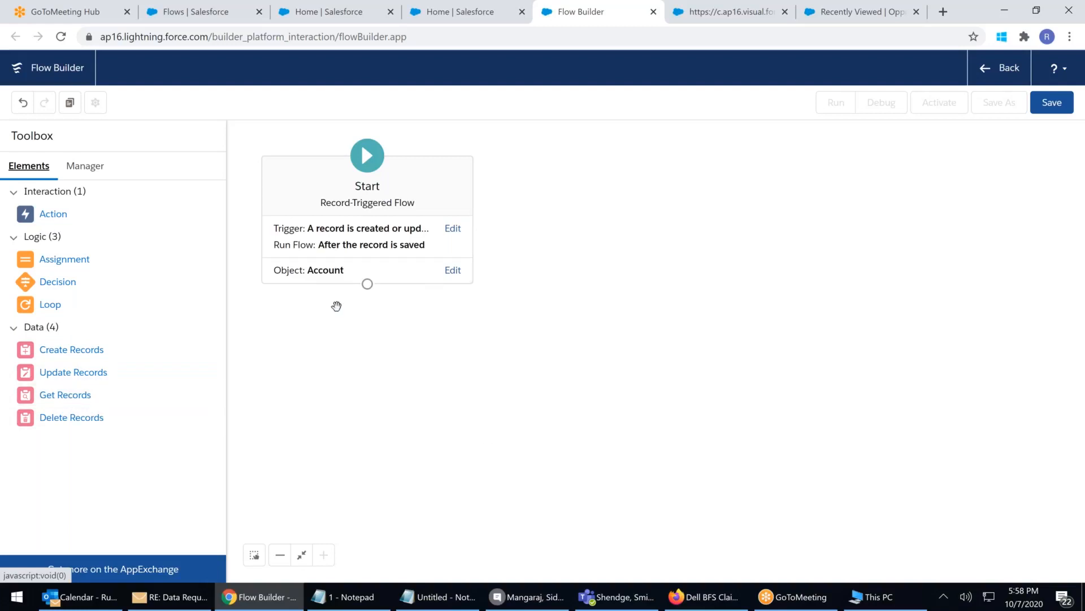
left_click(459, 229)
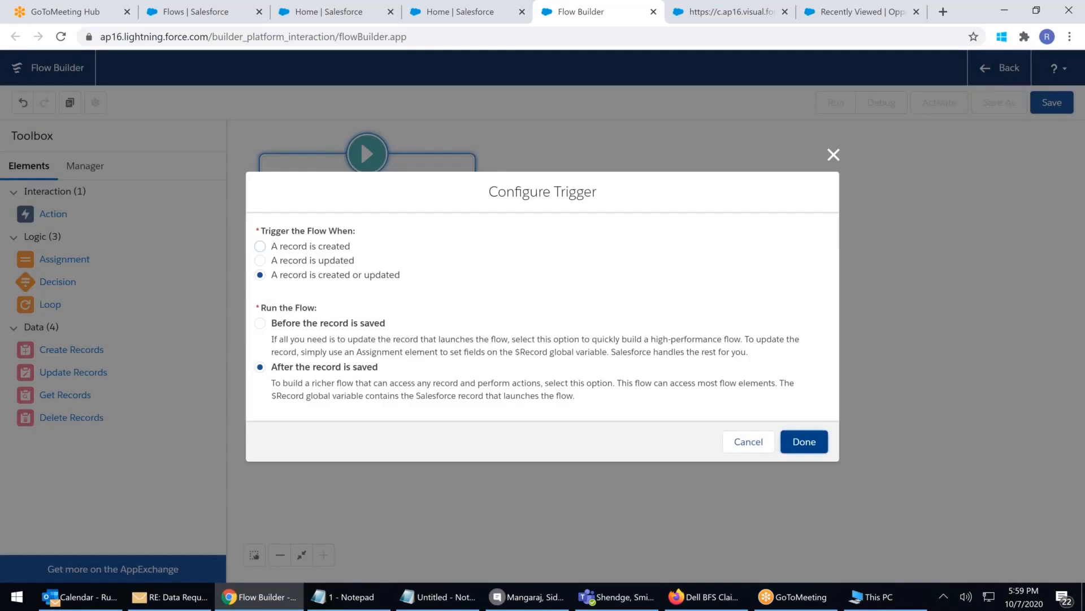
left_click(804, 441)
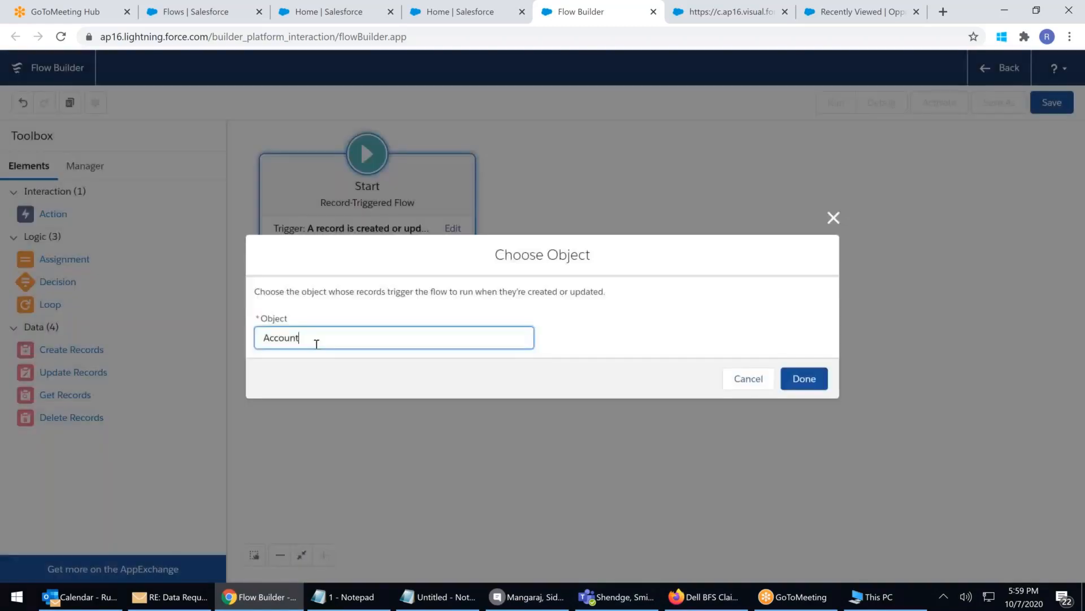
Search 'opp' and switch the triggering object from Account to Opportunity
left_click_drag(317, 344, 4, 301)
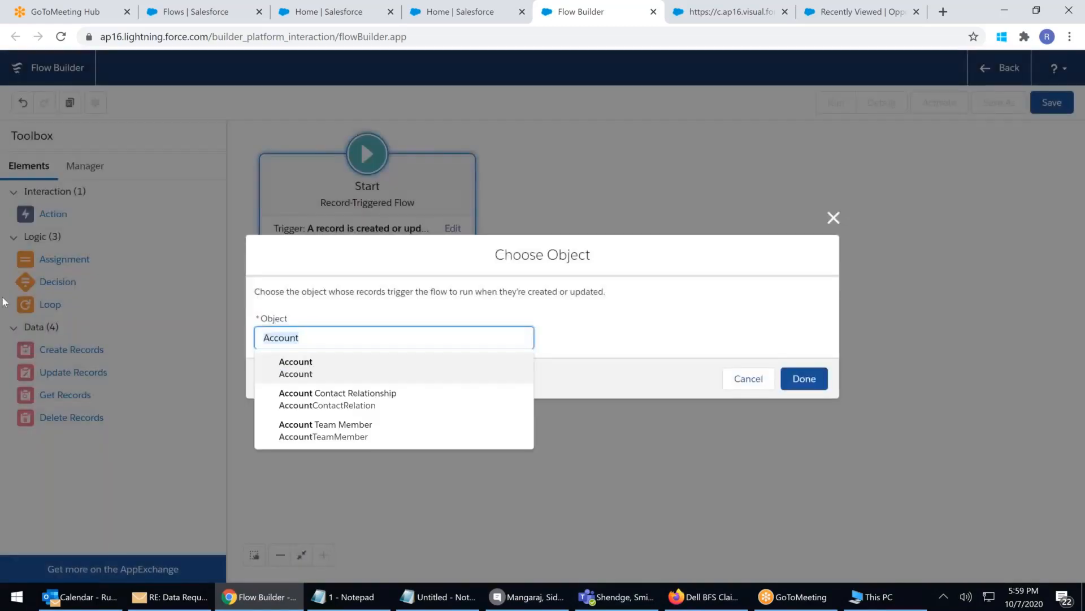
type("opp")
left_click(324, 362)
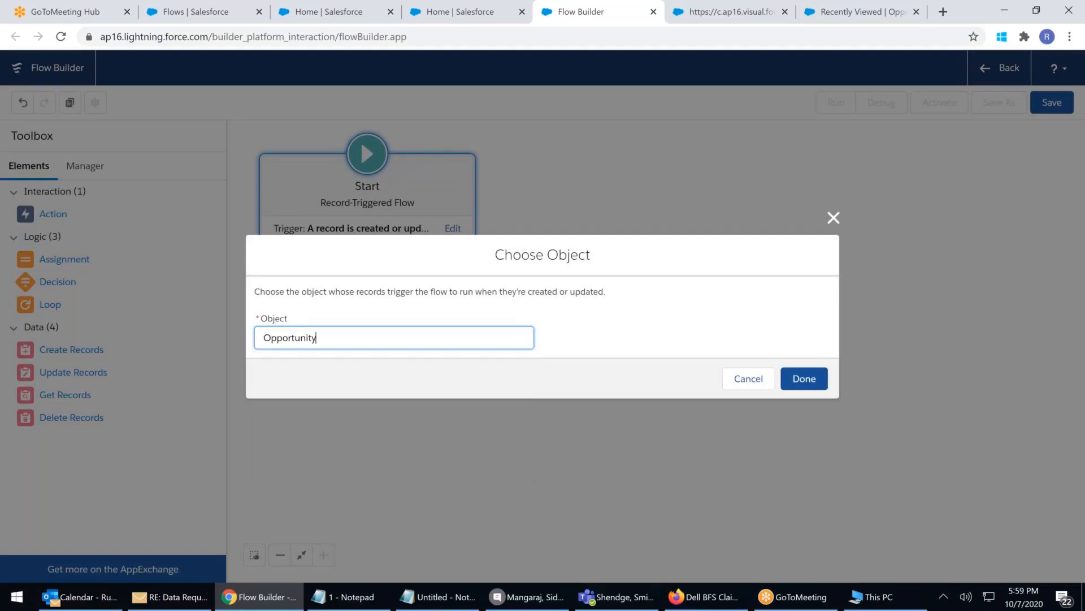
left_click(803, 378)
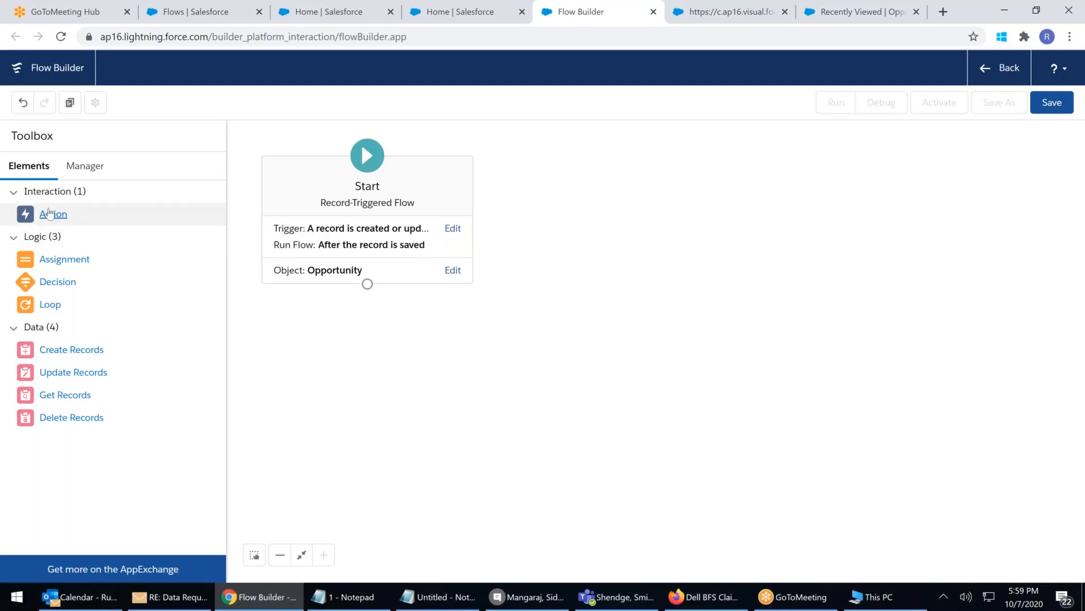
Drop an Action below Start, browse the Applicant, Fee & Payment and Users categories, then close it
left_click_drag(45, 216, 342, 318)
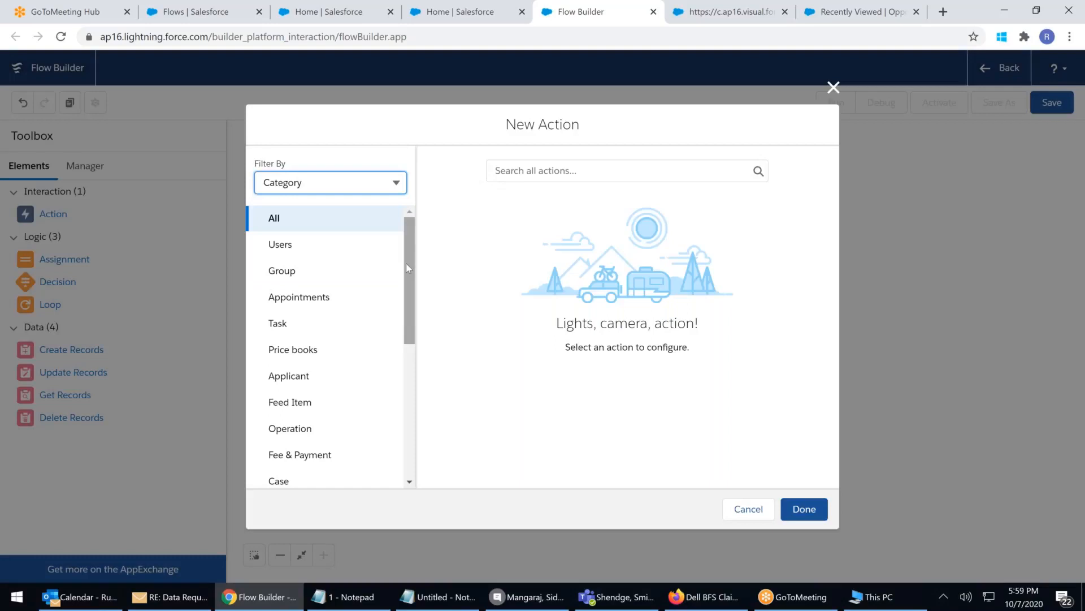
left_click_drag(406, 263, 416, 363)
left_click_drag(415, 358, 431, 281)
left_click(308, 339)
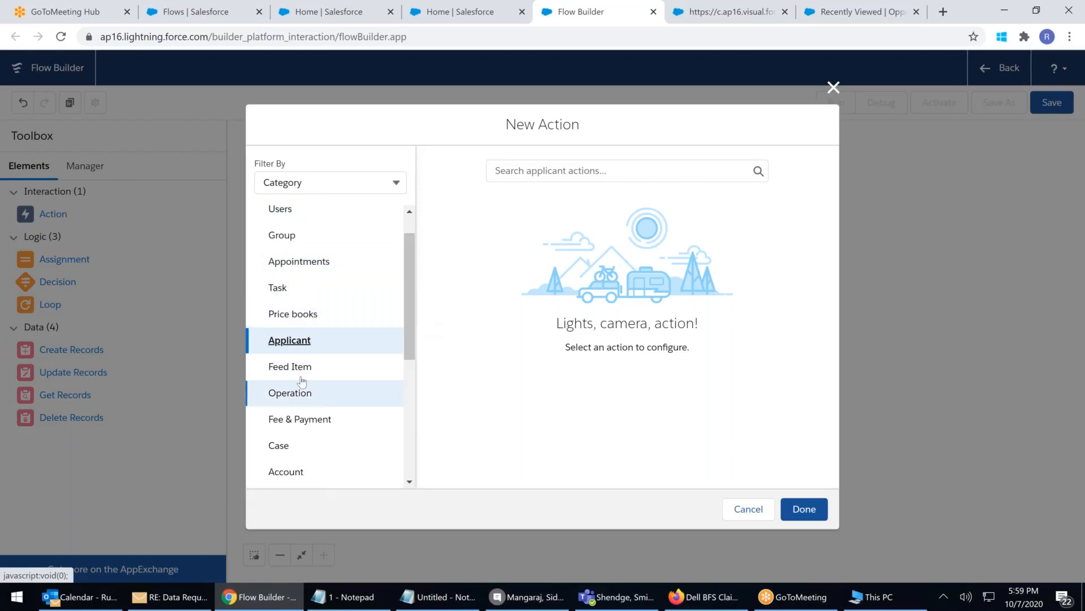
scroll(324, 394, "down", 1)
left_click(308, 347)
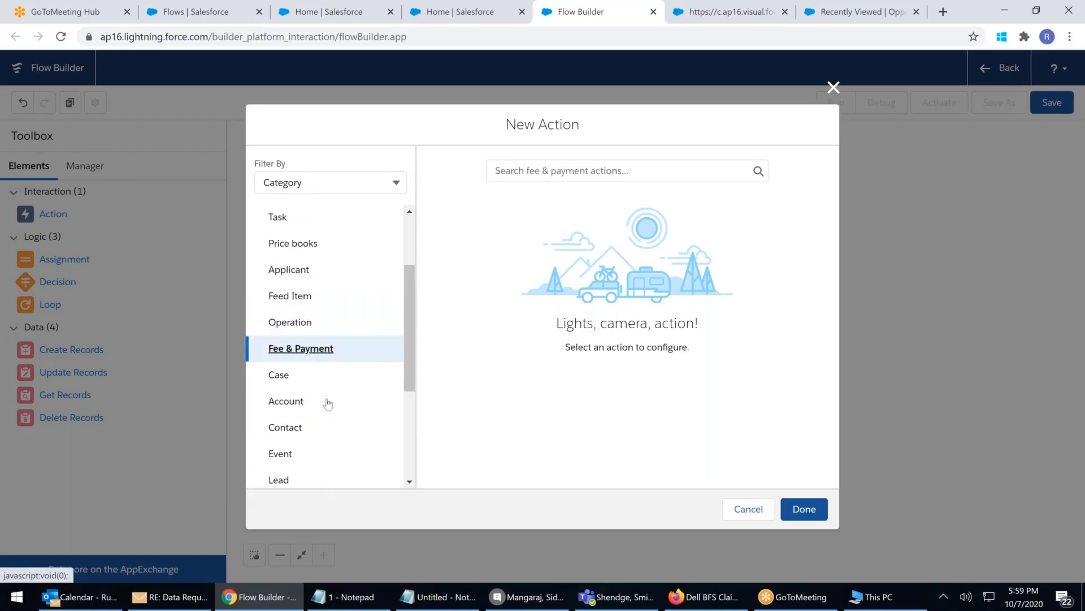
scroll(328, 406, "down", 2)
scroll(328, 406, "down", 1)
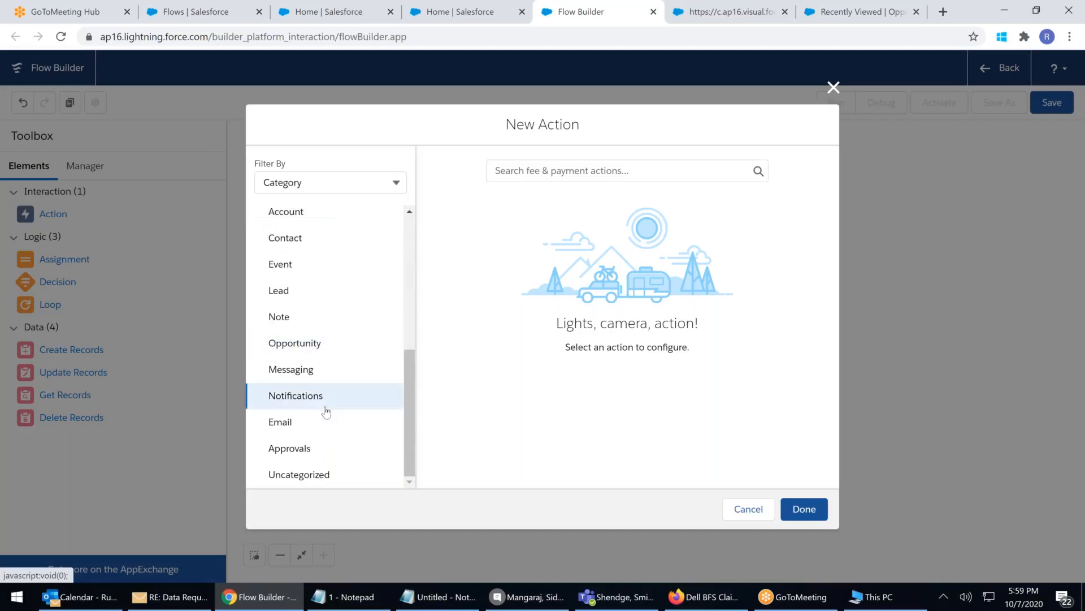
scroll(326, 412, "up", 5)
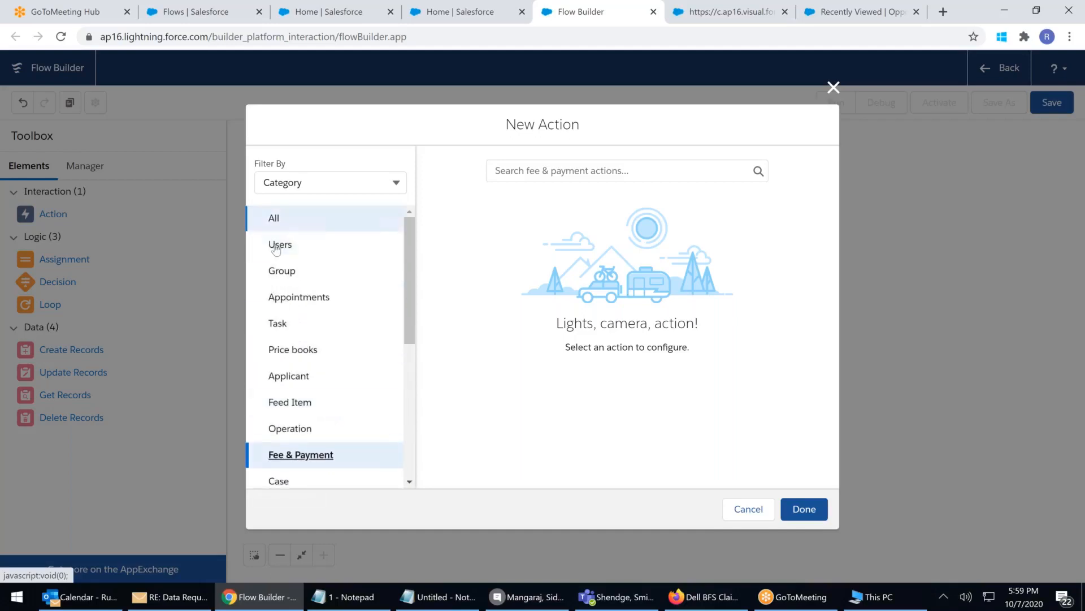
left_click(276, 250)
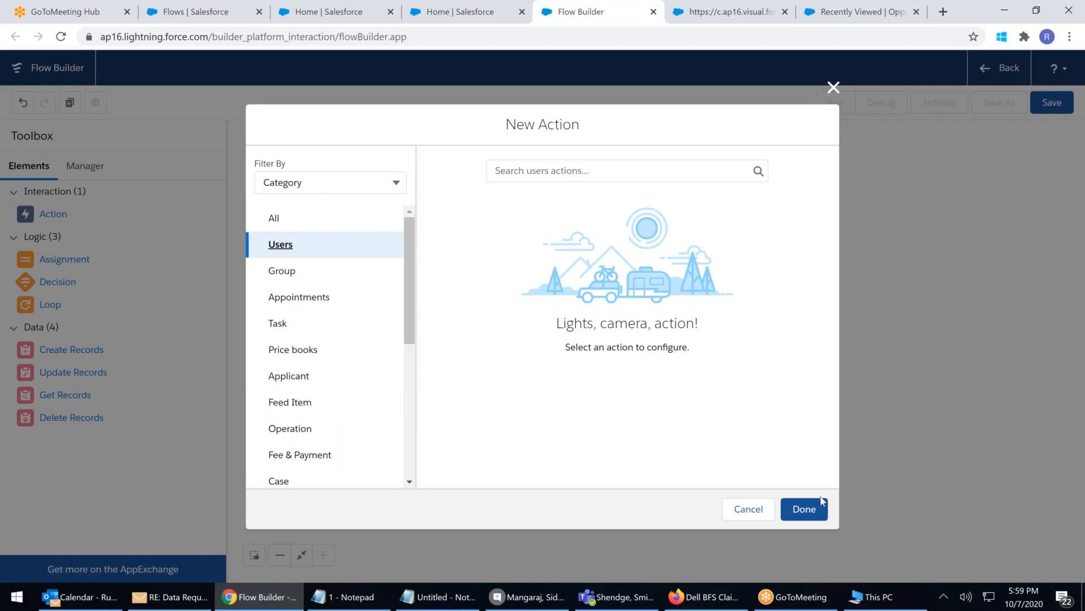
left_click(833, 89)
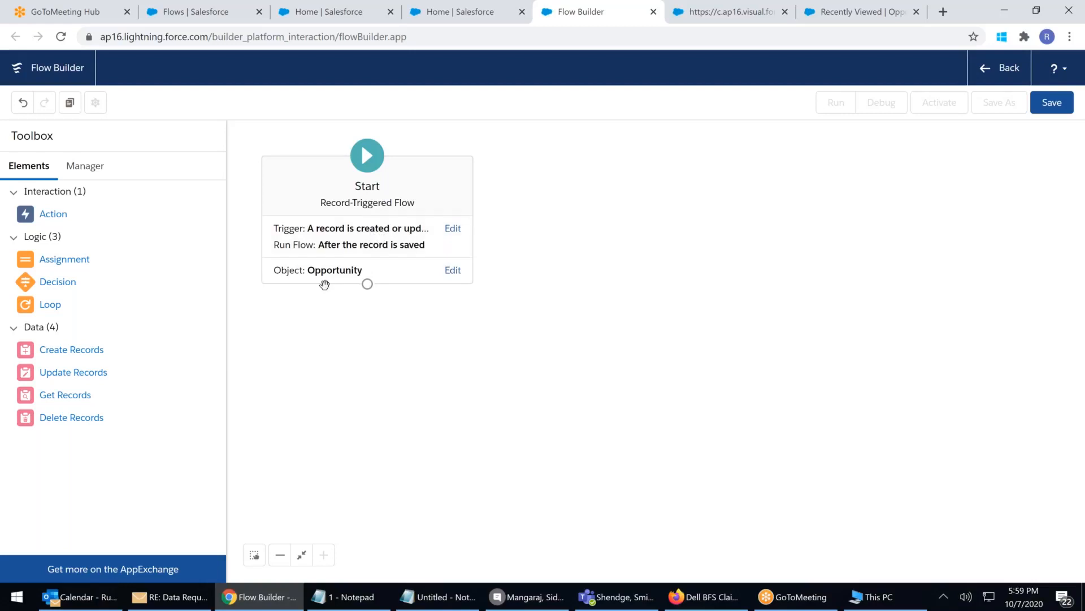
Try placing an Action, cancel it, then leave the flow editor without saving
left_click(84, 166)
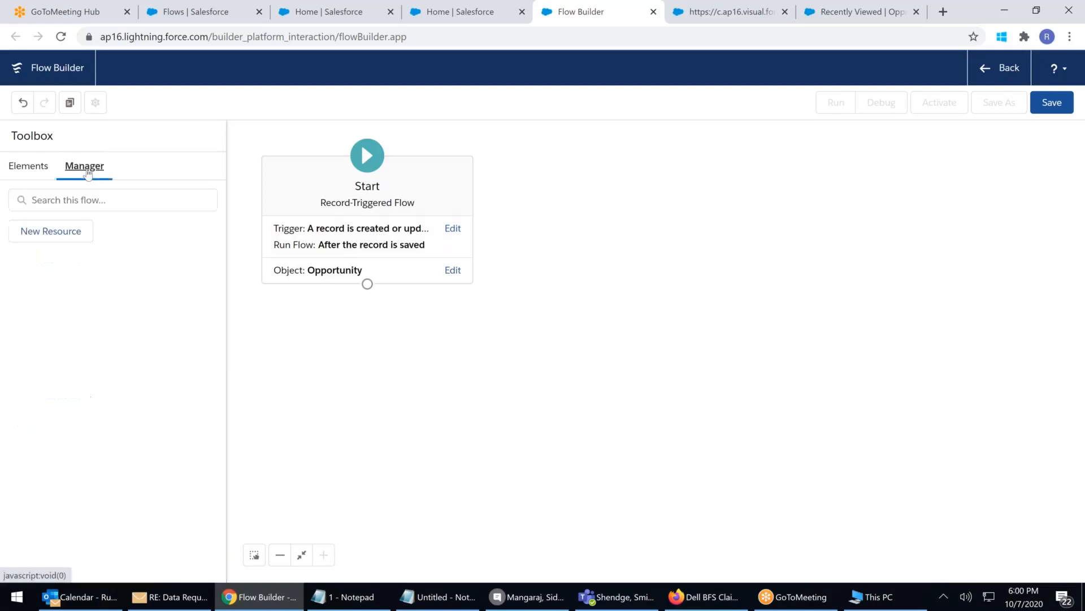
left_click(20, 168)
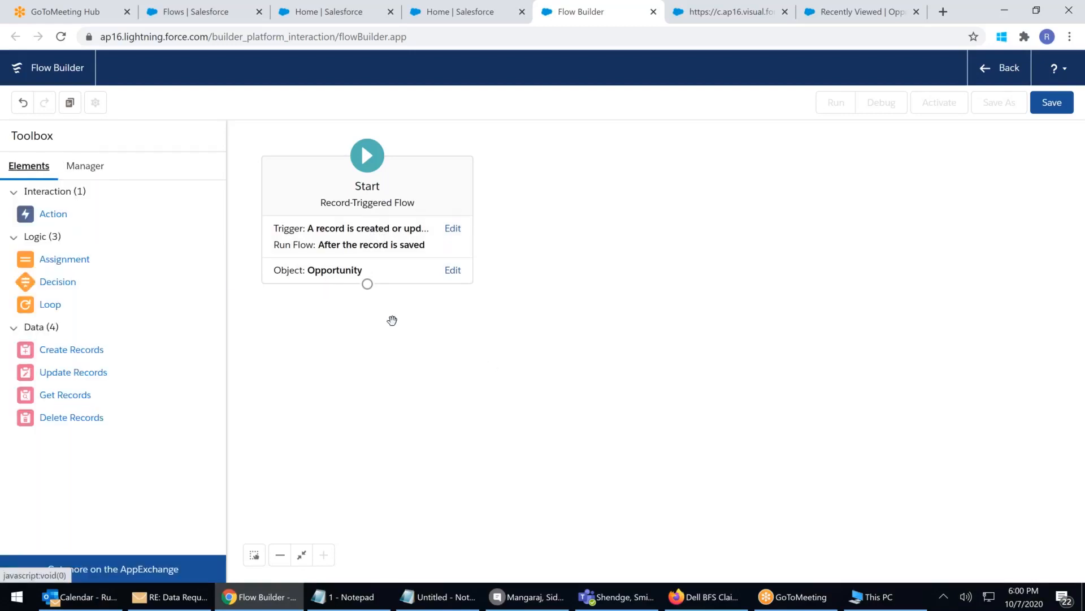
left_click_drag(53, 214, 386, 345)
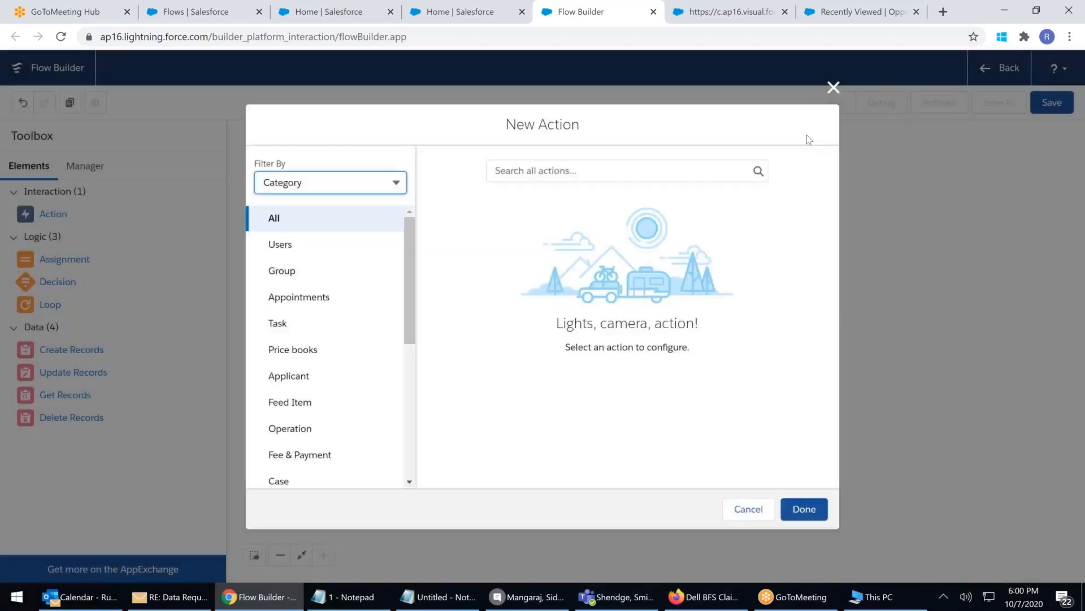
left_click(833, 87)
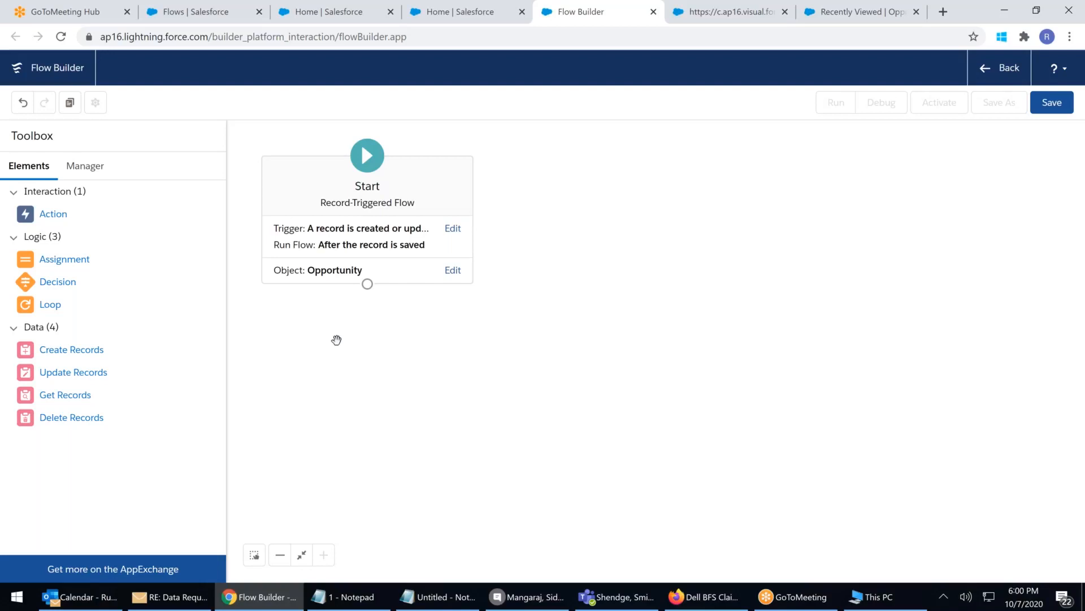
left_click(1009, 69)
left_click(613, 120)
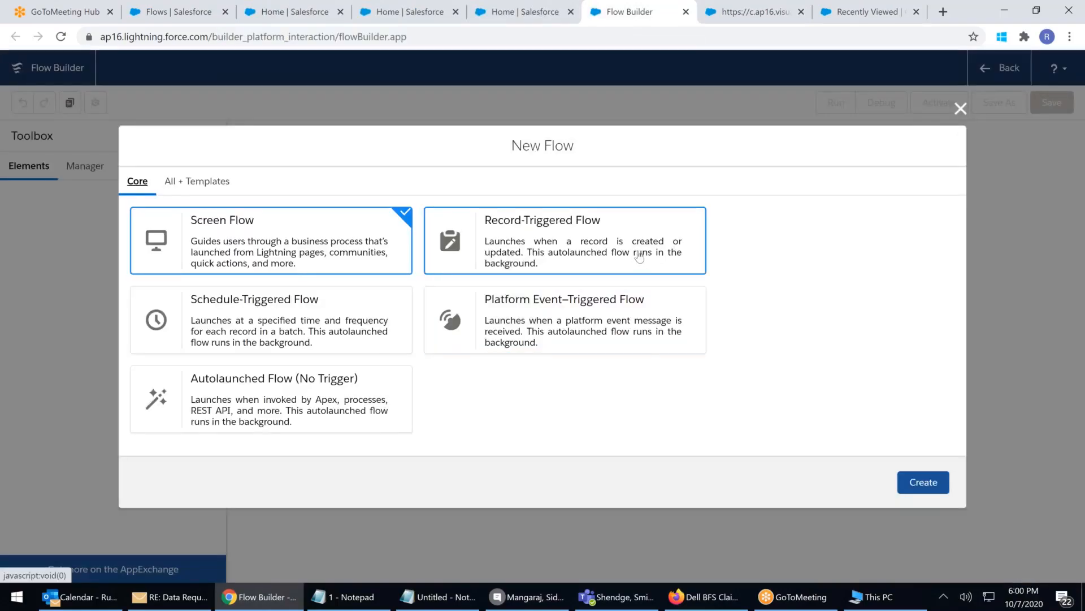
Create a Platform Event–Triggered Flow on Flow Execution Error Event, then cancel a Get Records drop
left_click(562, 322)
left_click(914, 478)
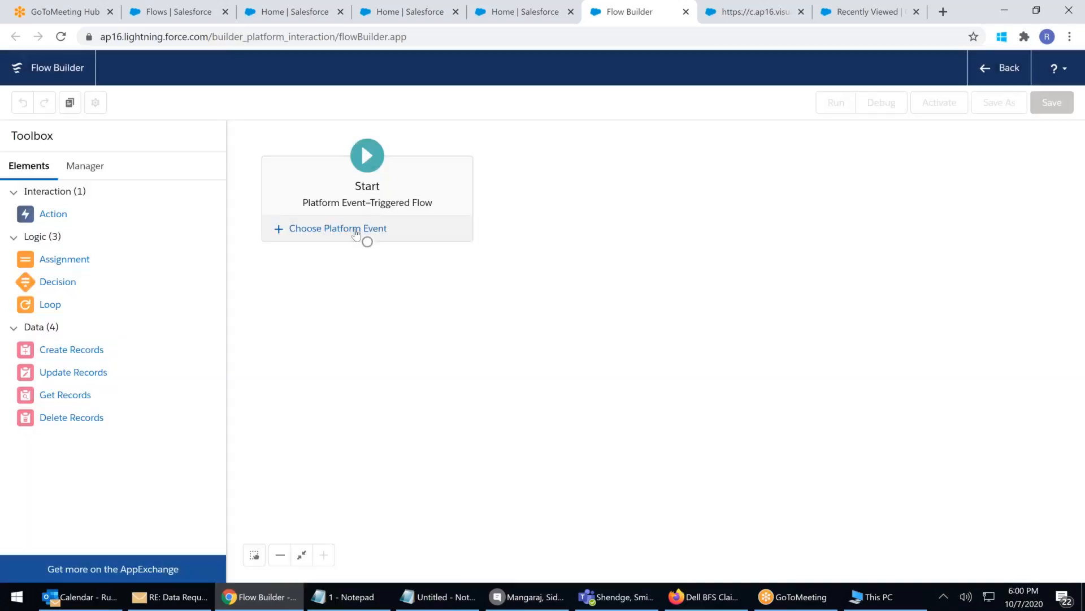
left_click(355, 232)
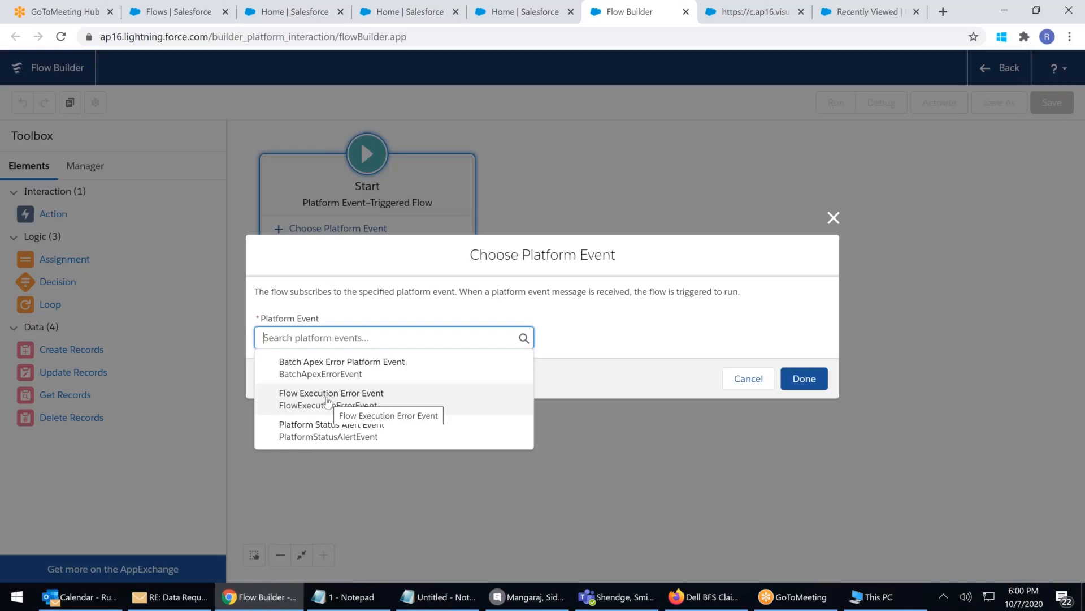
left_click(326, 398)
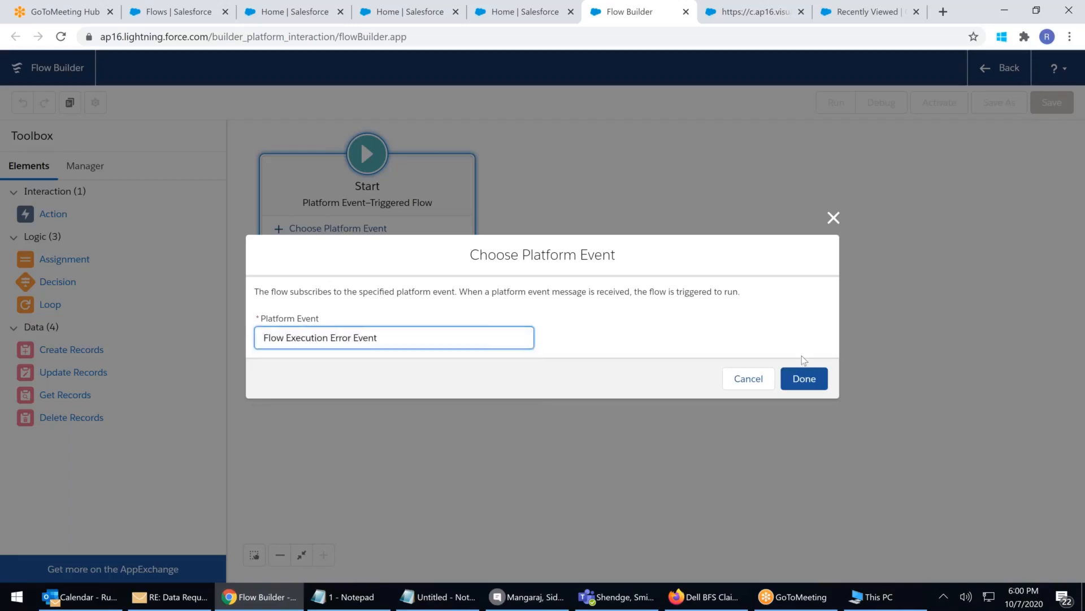
left_click(804, 378)
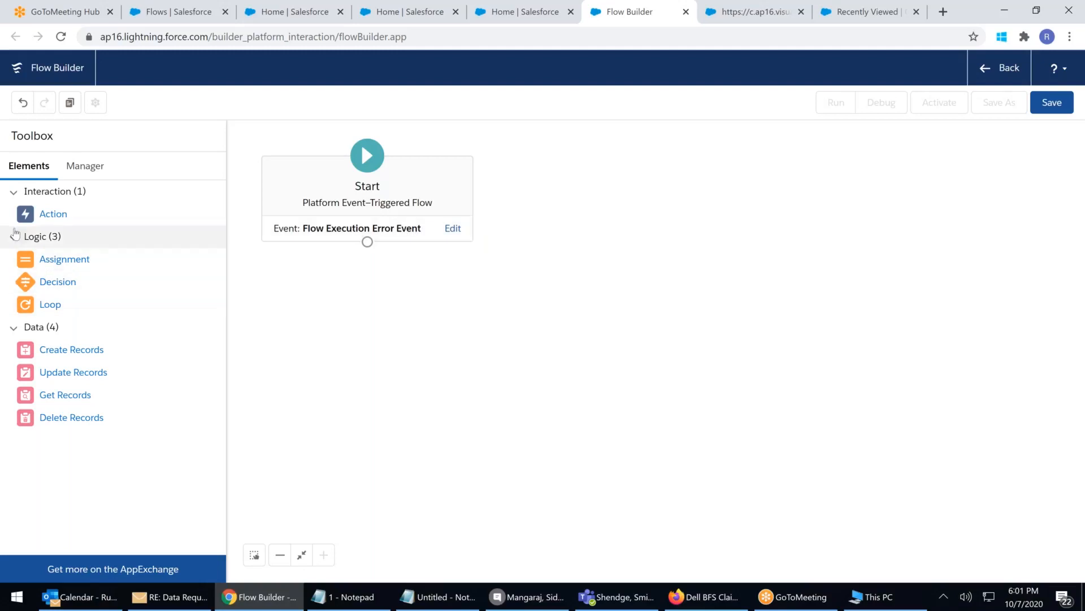
left_click_drag(65, 395, 354, 331)
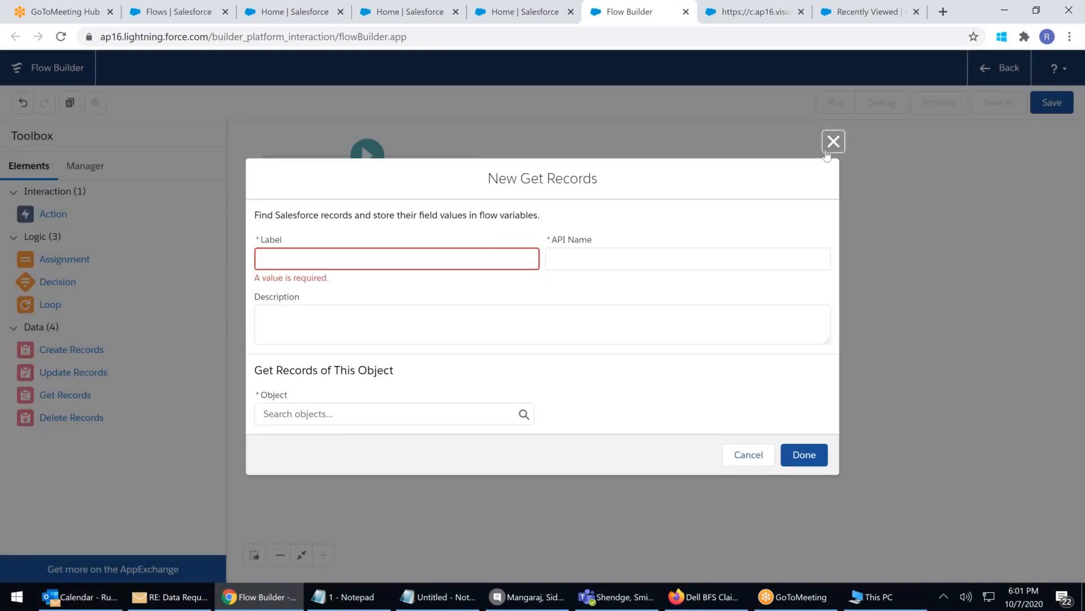
left_click(833, 141)
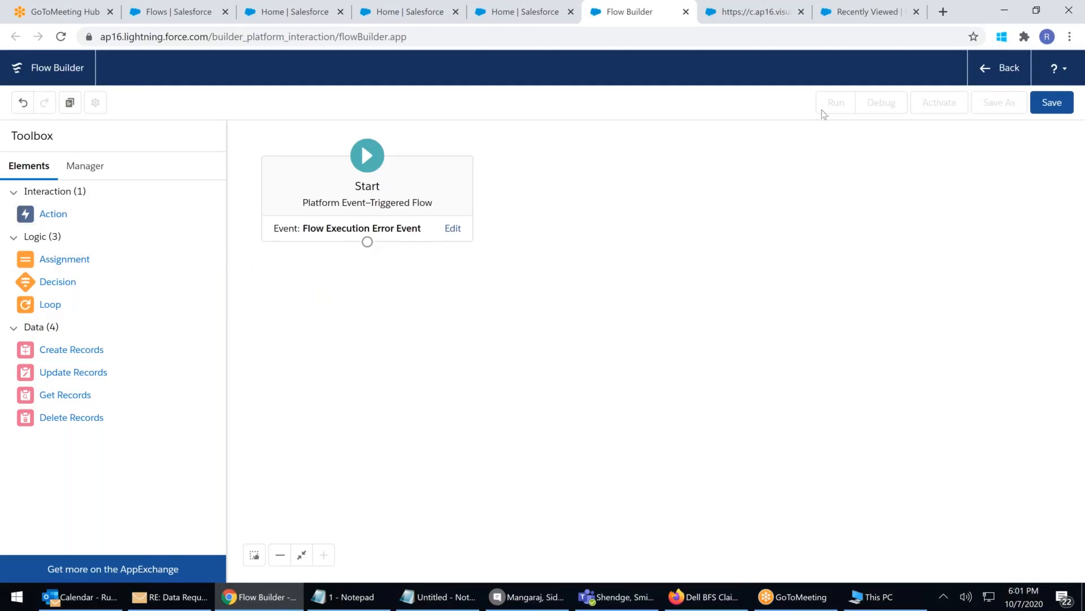
Leave the platform event flow unsaved and start a new flow from the Flows list
left_click(1009, 74)
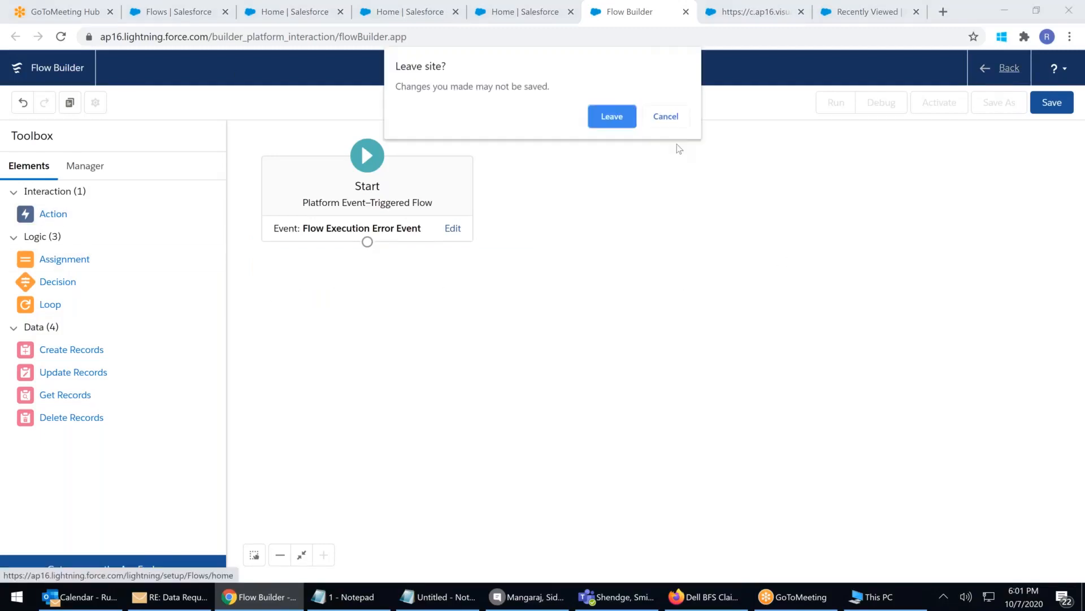
left_click(610, 116)
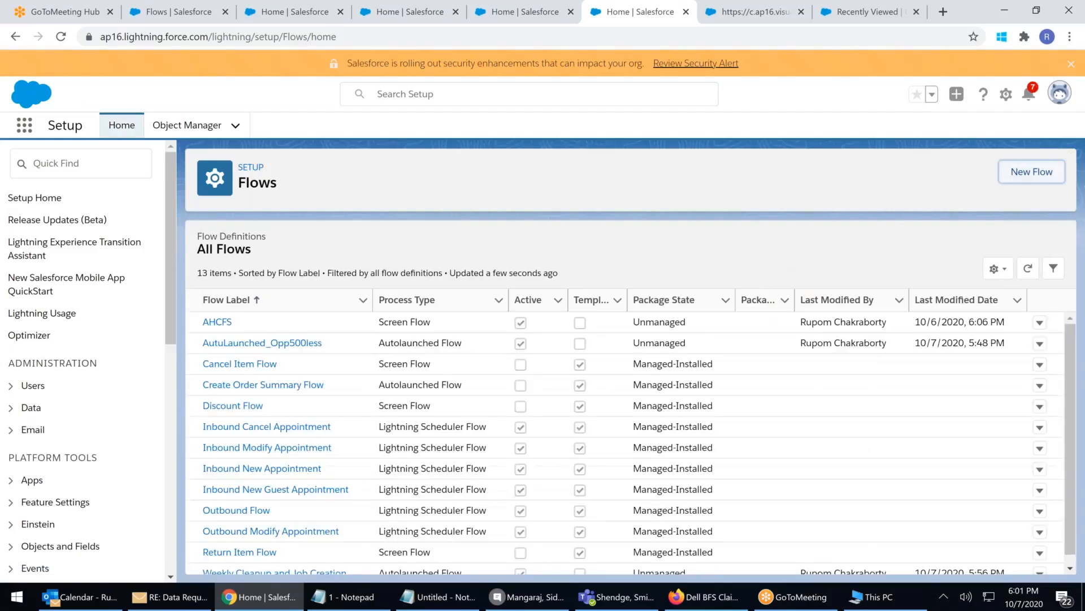
left_click(1029, 173)
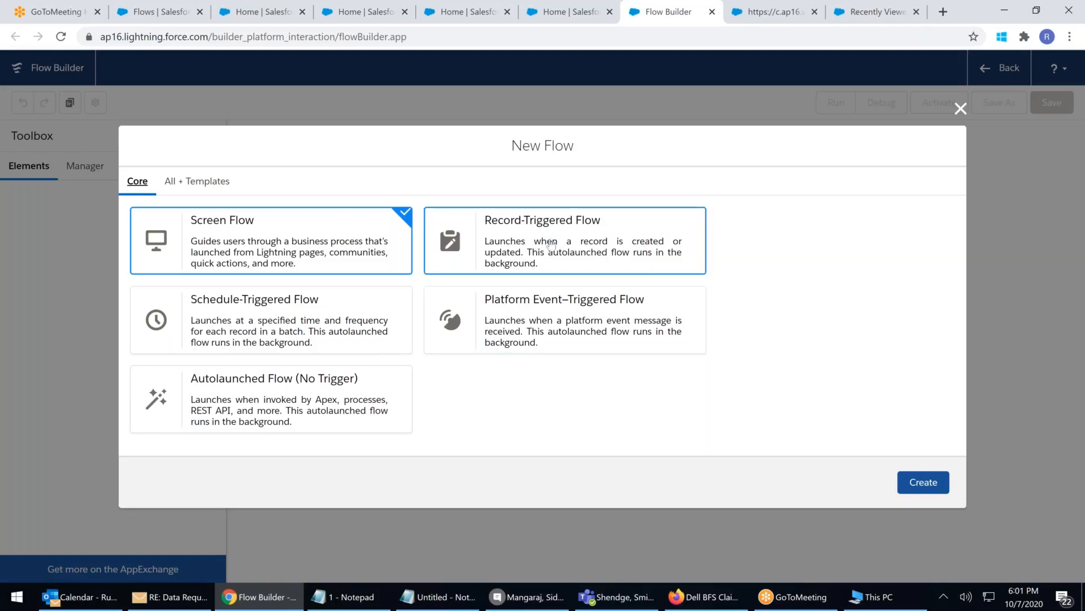
Pick the Autolaunched Flow (No Trigger) card as the new flow's type
left_click(300, 370)
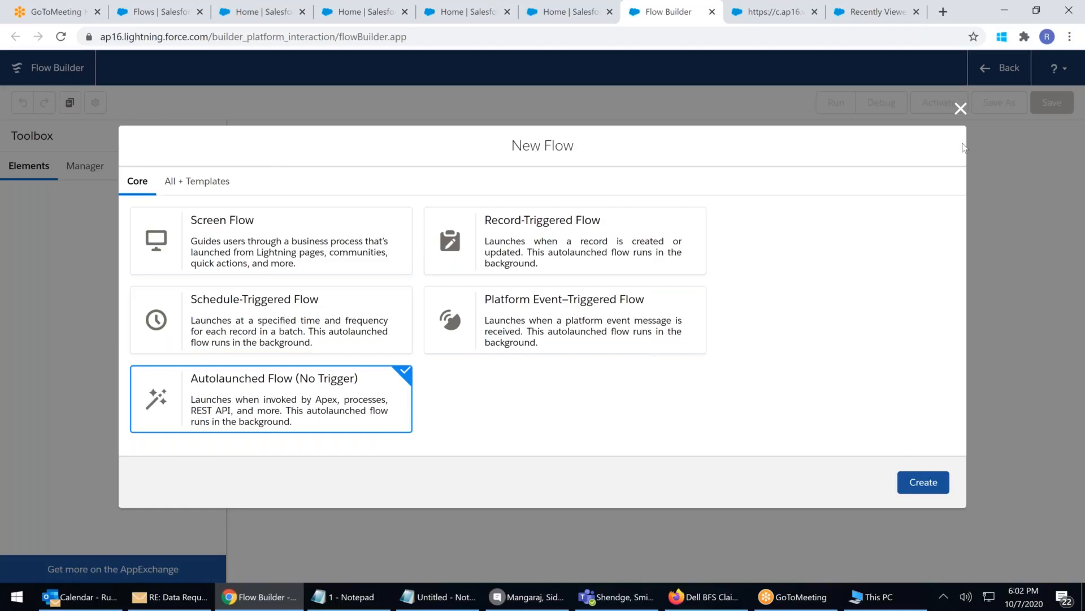
Dismiss the New Flow dialog without creating anything, back on the 13-flow list
left_click(961, 109)
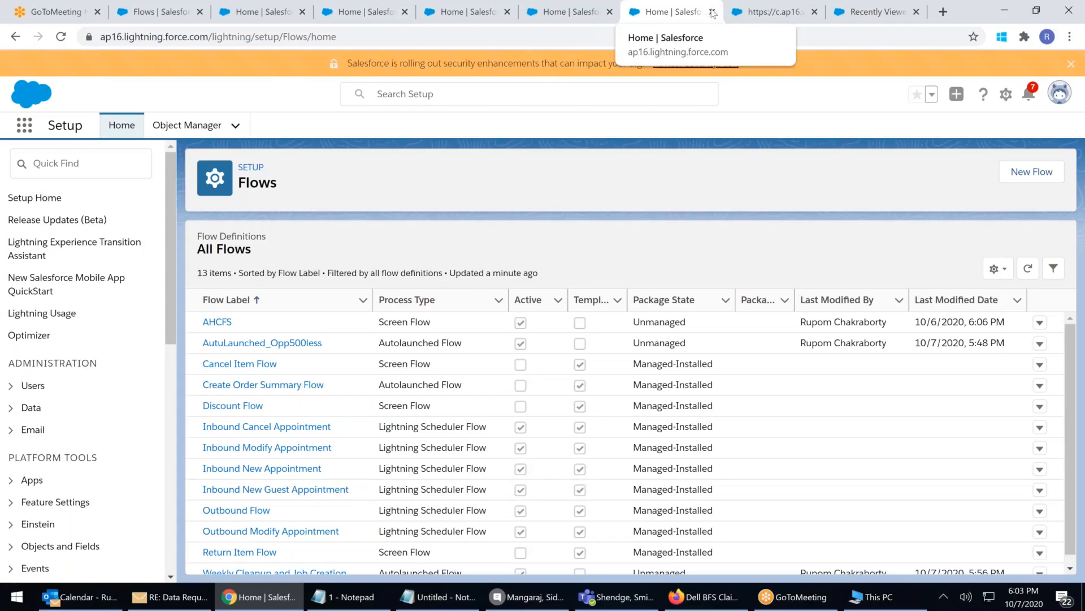
Close the recently viewed opportunities page and two duplicate Flows setup tabs
left_click(770, 11)
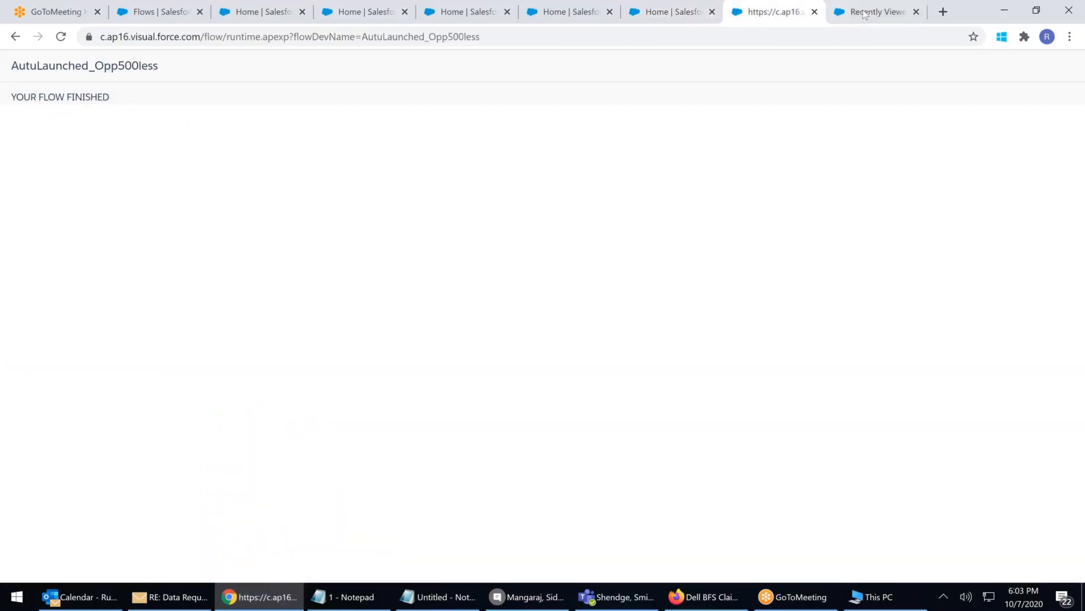
left_click(883, 17)
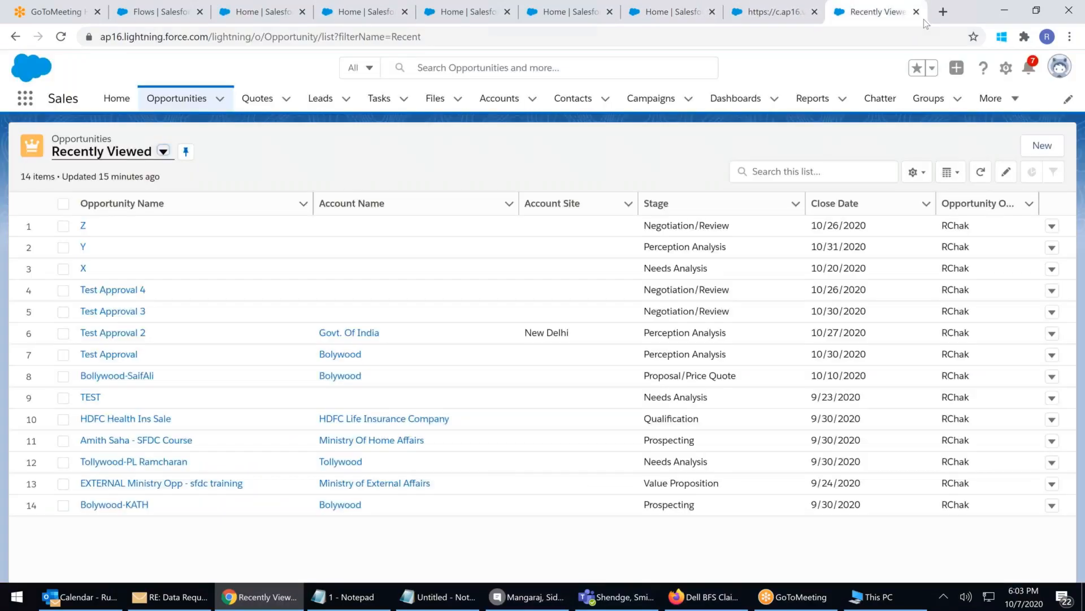
left_click(916, 12)
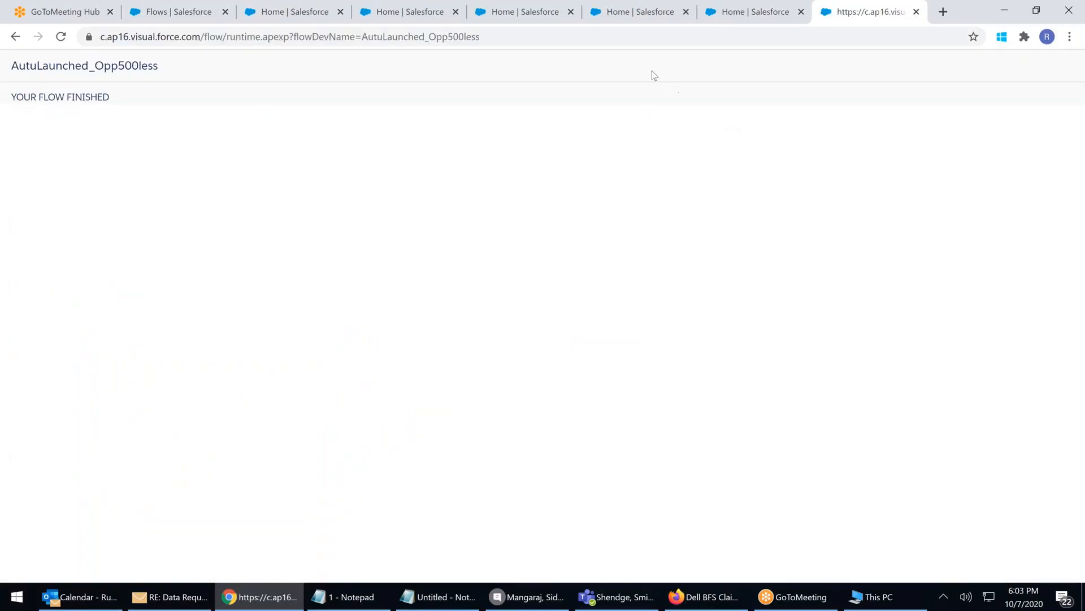
left_click(728, 15)
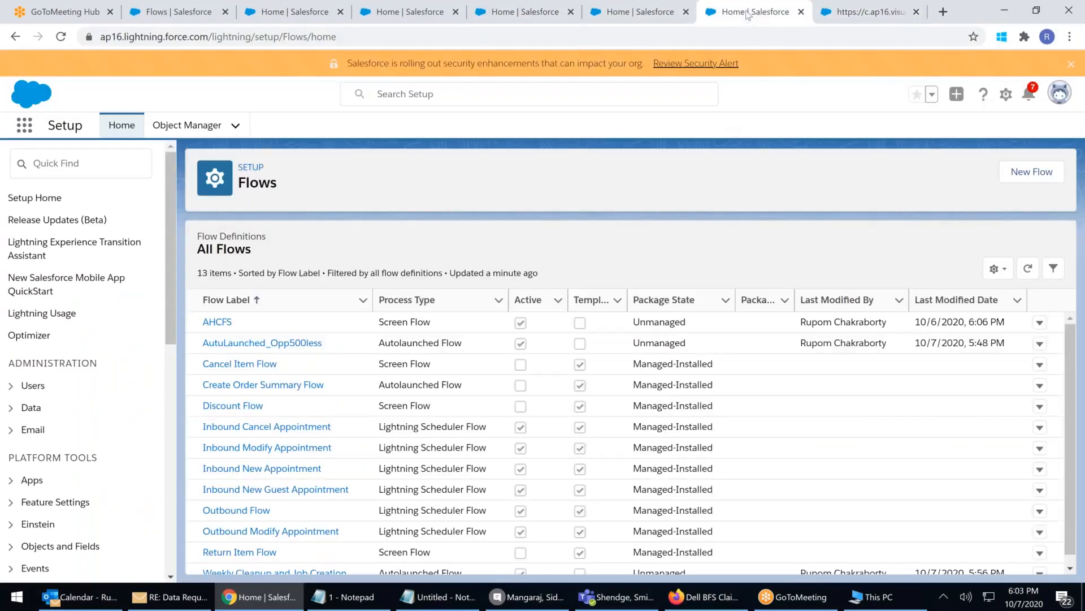
left_click(620, 13)
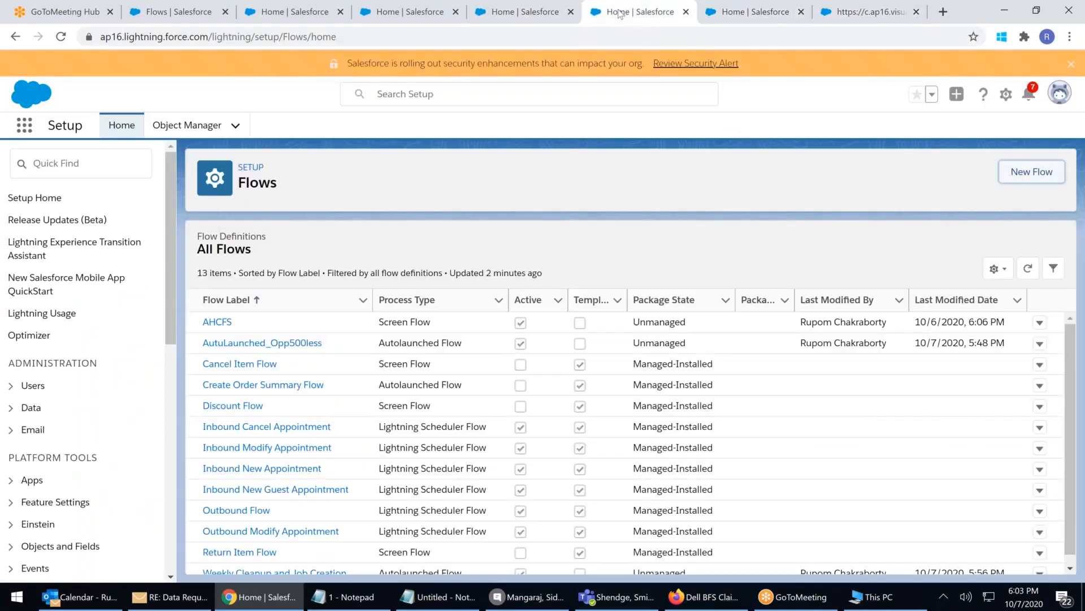
left_click(687, 12)
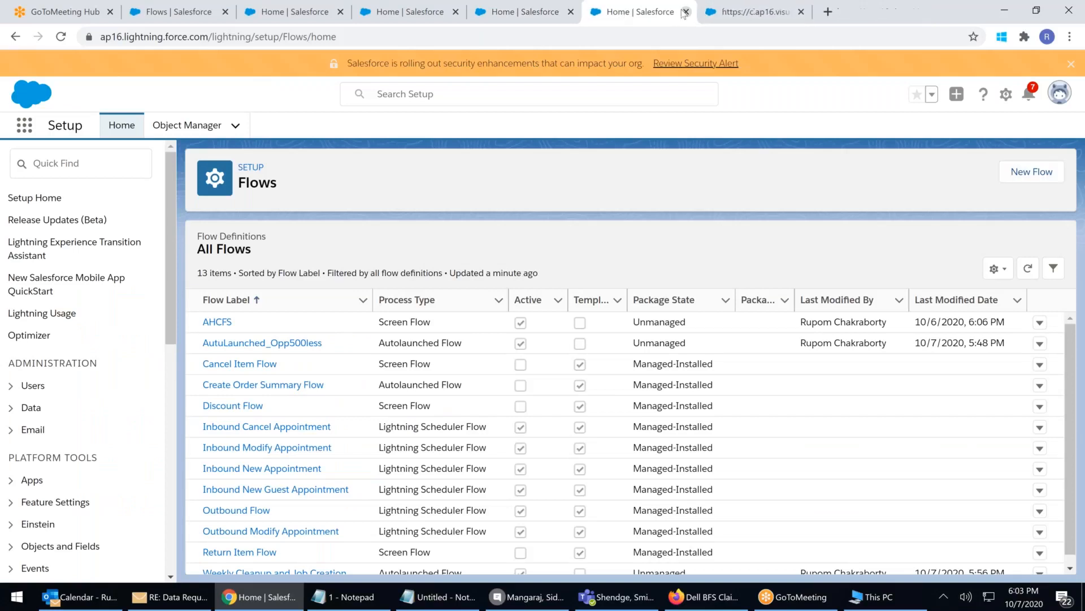
left_click(742, 15)
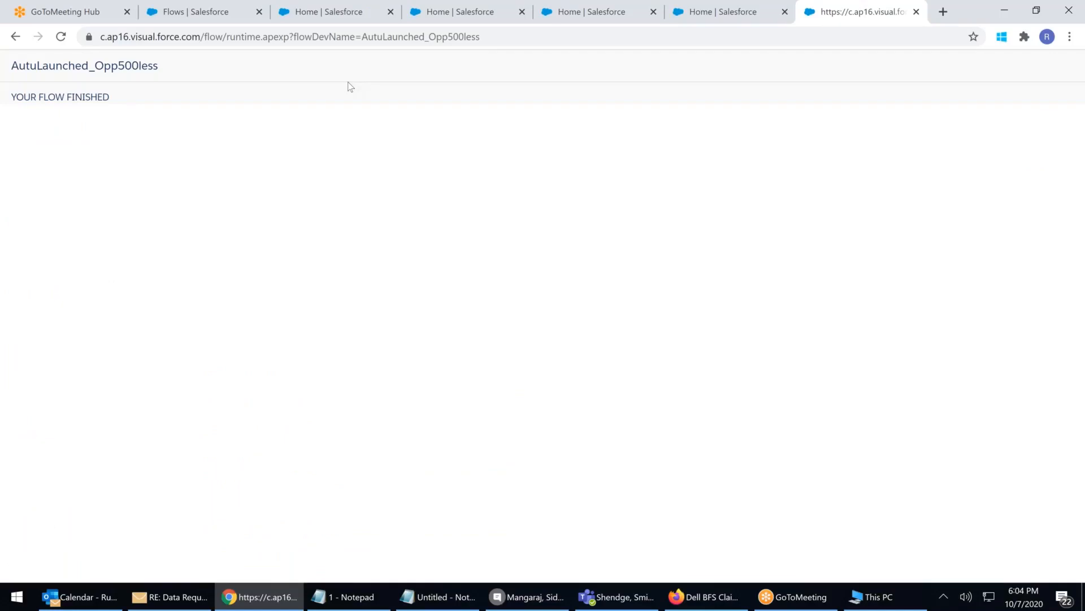
Compare the remaining Flows list tabs and close the outdated duplicates
left_click(331, 15)
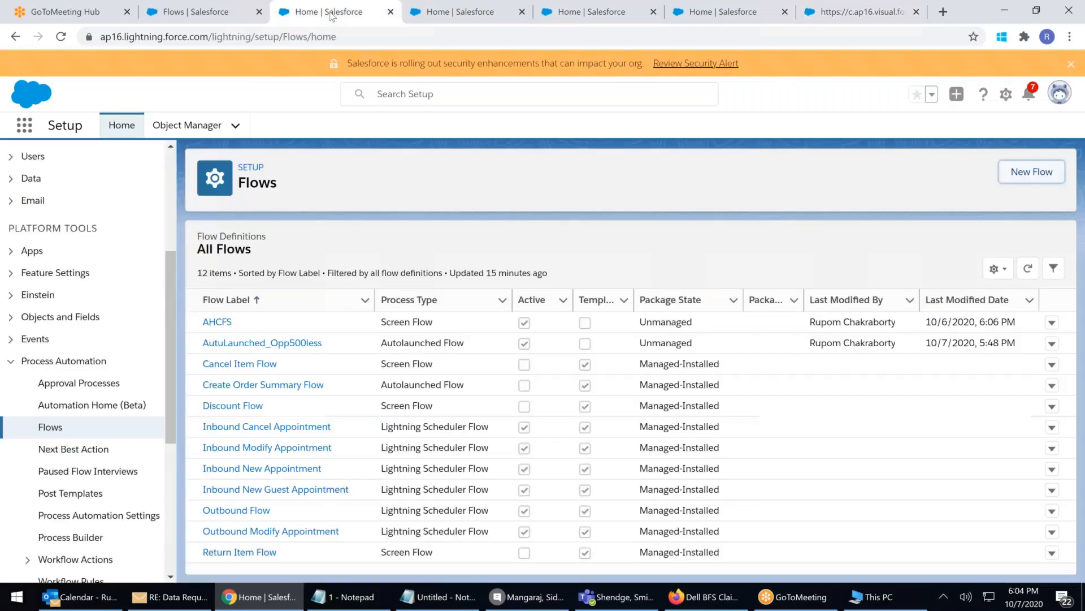
left_click(705, 14)
left_click(826, 17)
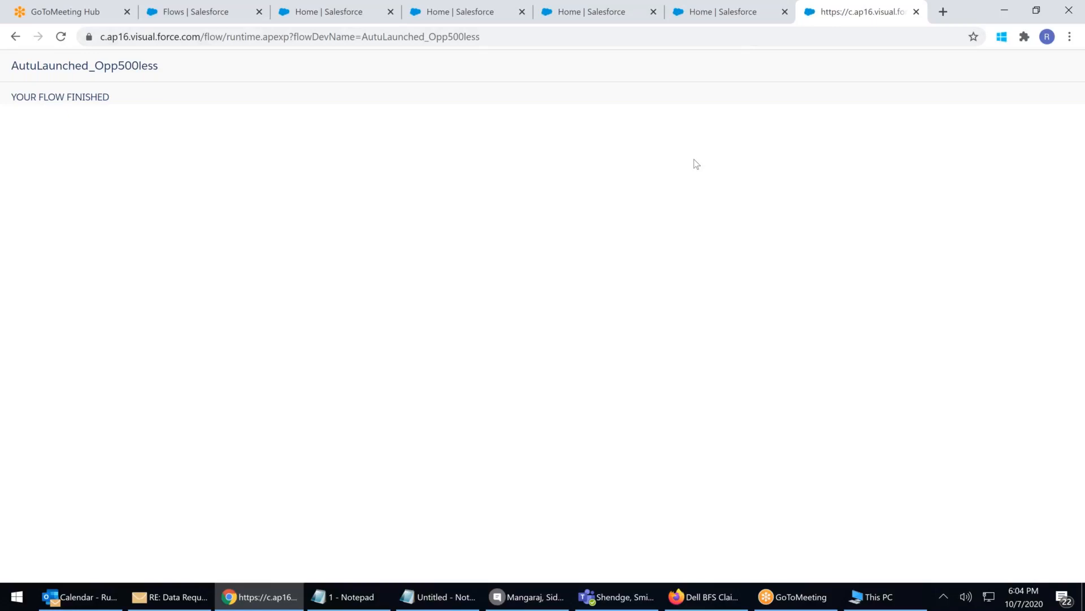
left_click(707, 13)
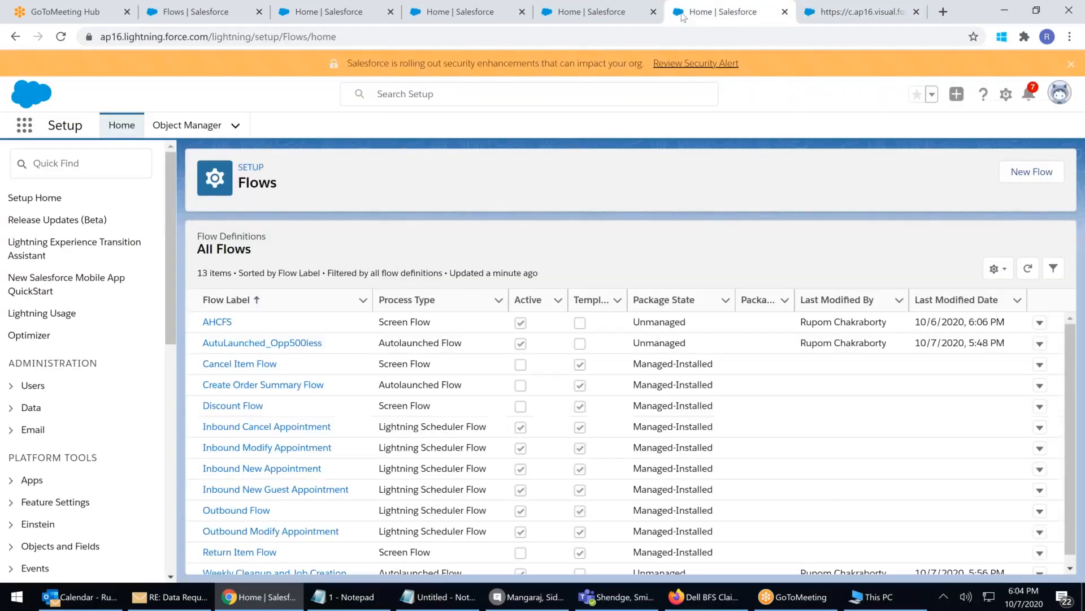
left_click(620, 13)
left_click(730, 16)
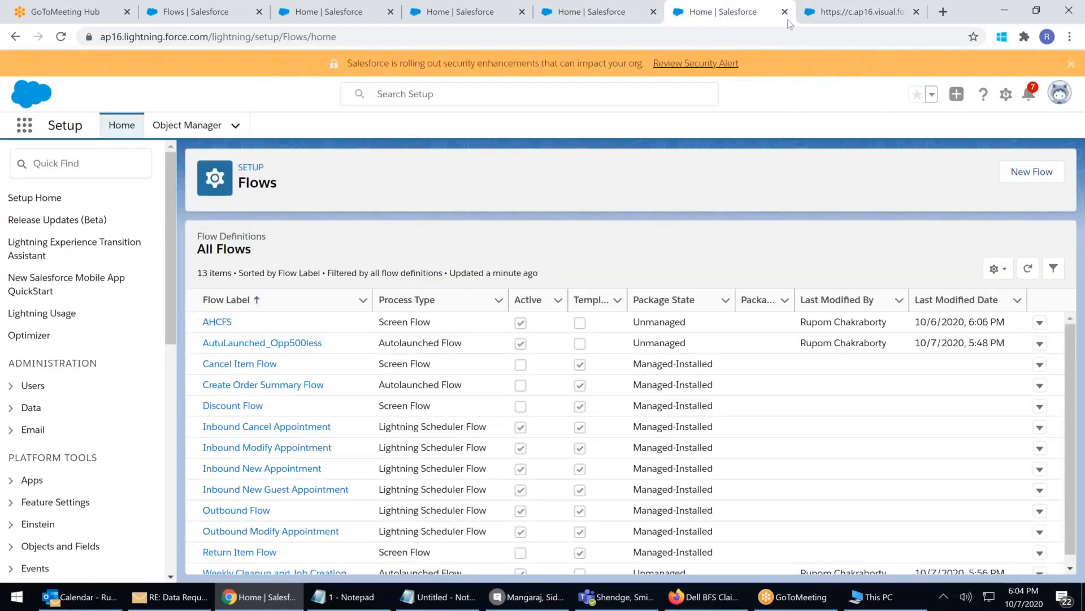
left_click(848, 16)
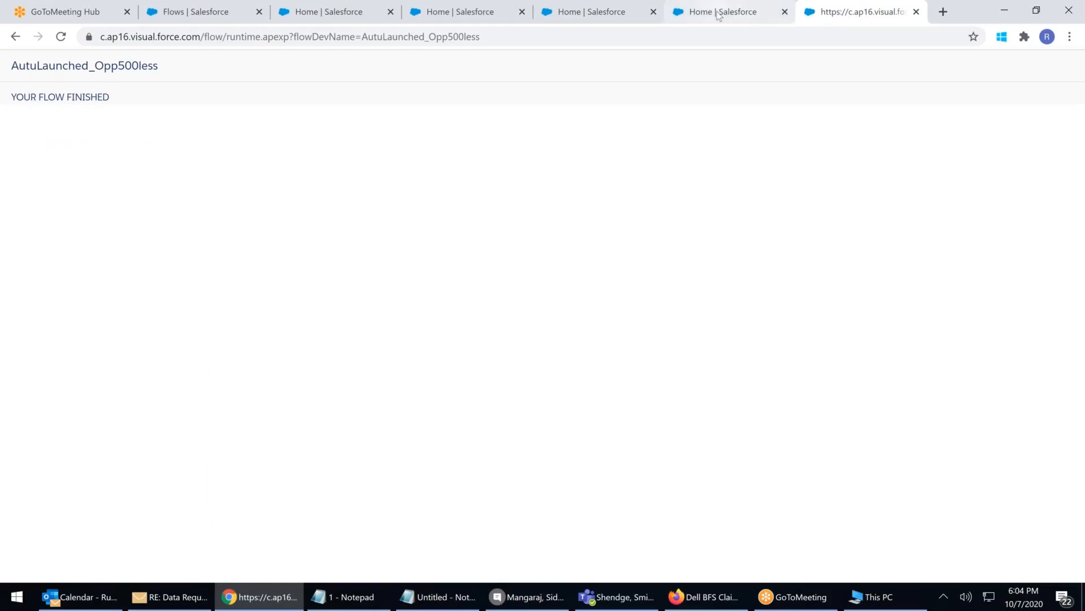
left_click(746, 14)
left_click(593, 15)
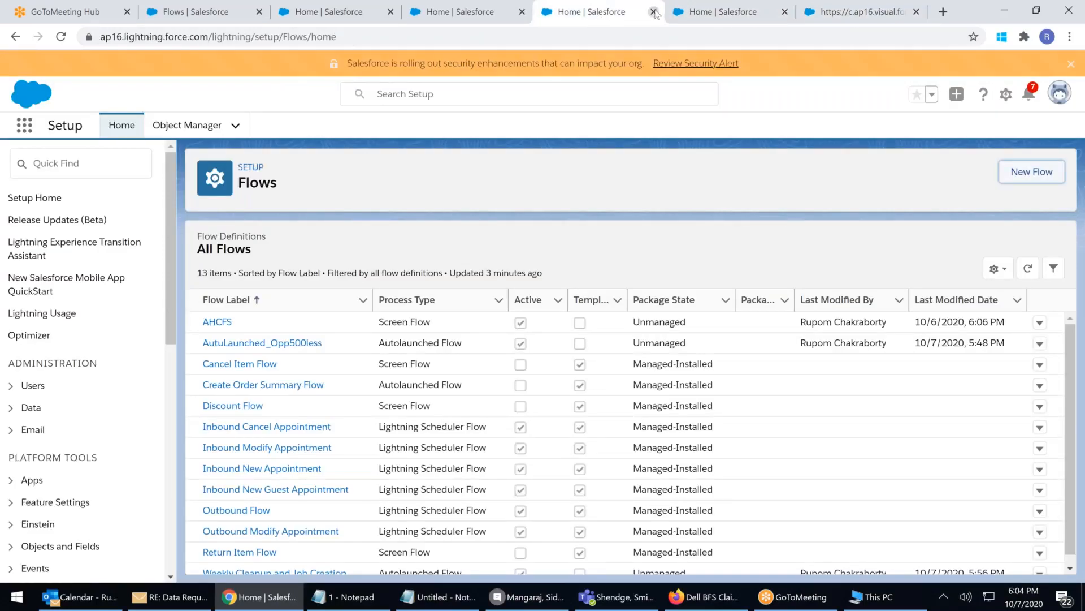
left_click(440, 18)
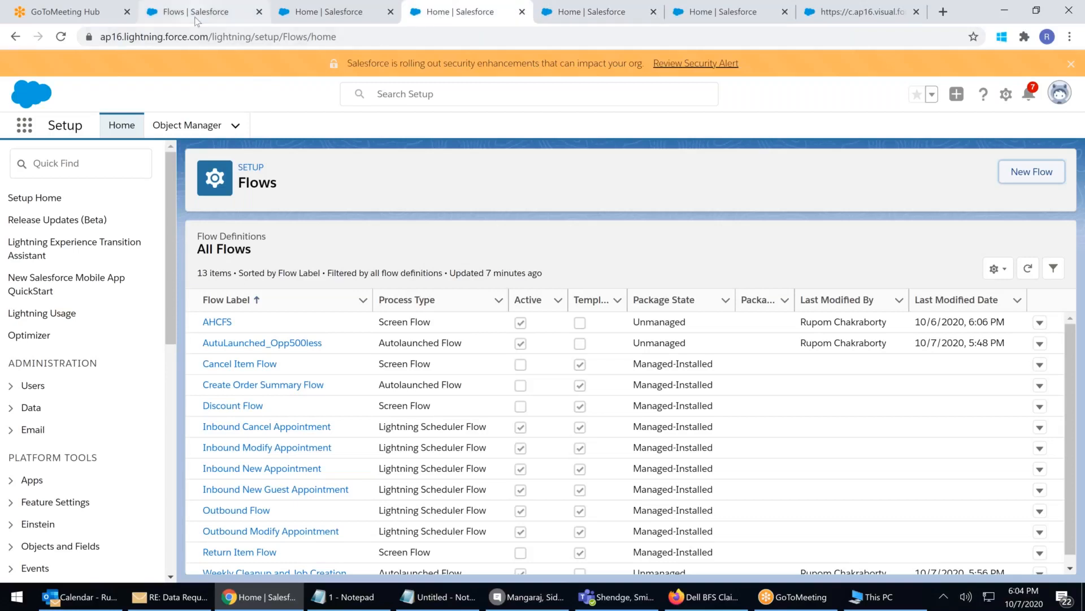
left_click(197, 20)
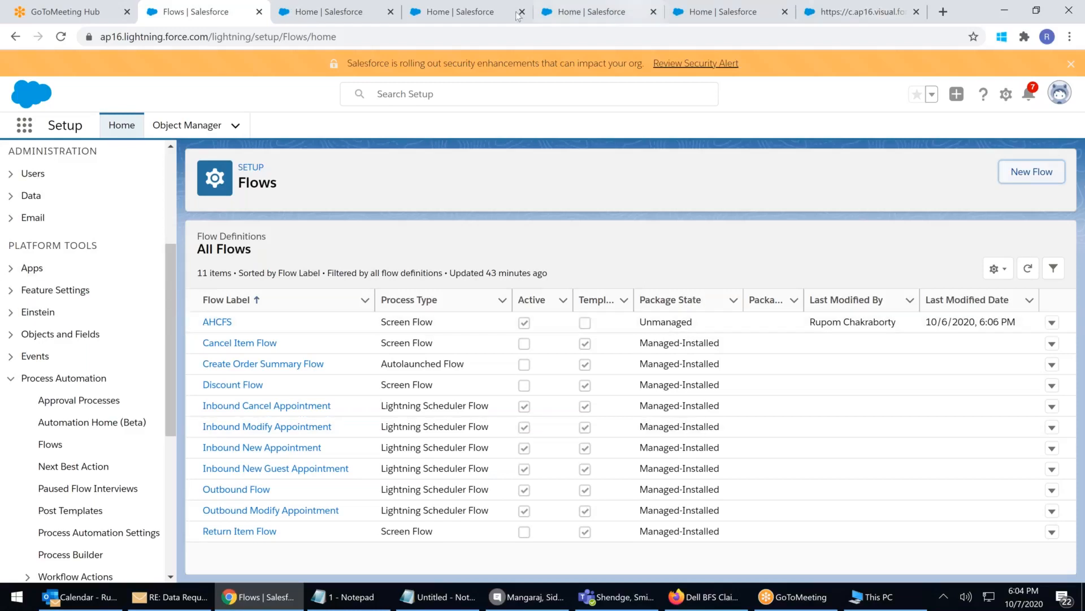
left_click(760, 16)
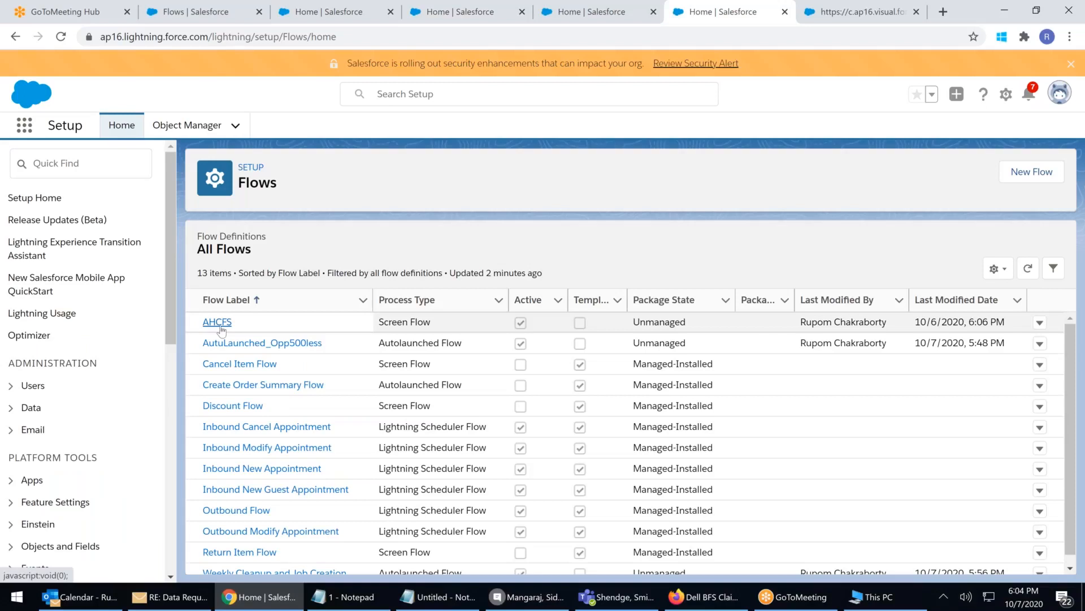
left_click(784, 12)
left_click(579, 16)
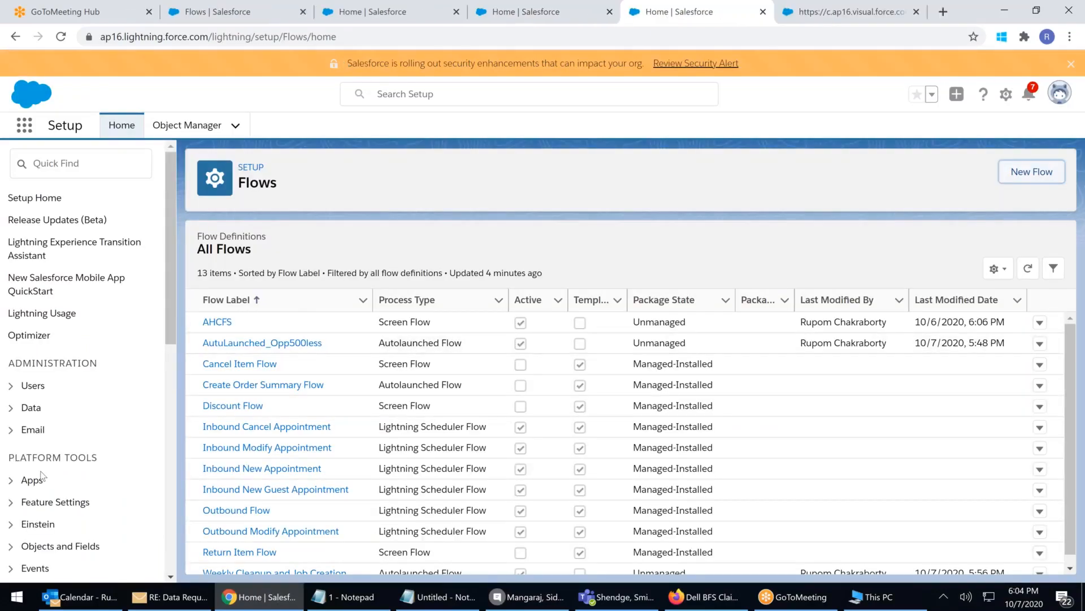
Reload the flows list and open AutuLaunched_Opp500less in Flow Builder
scroll(51, 503, "down", 3)
left_click(56, 515)
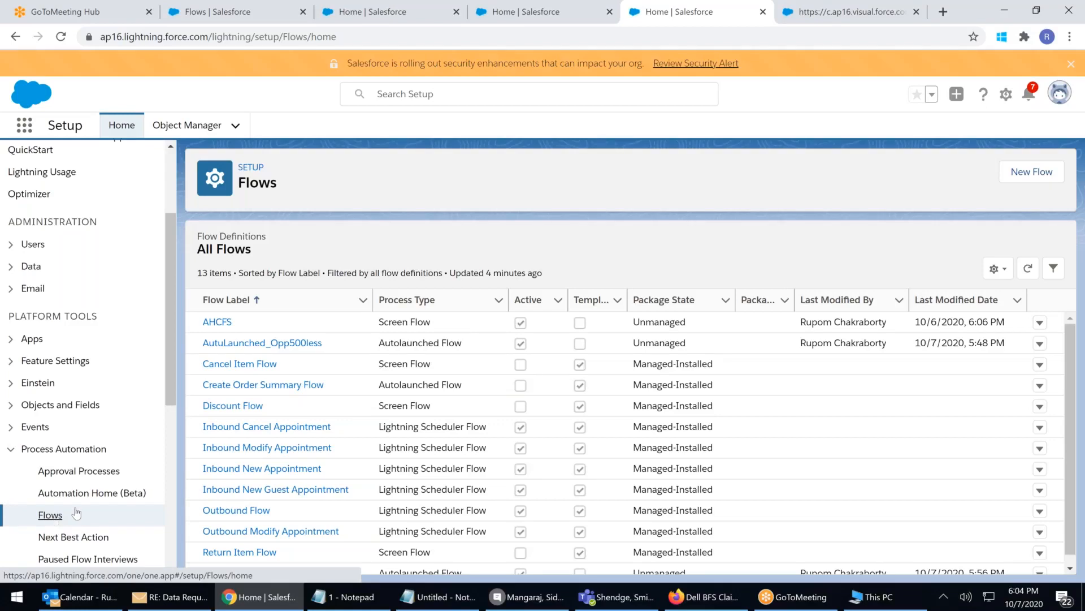
left_click(254, 345)
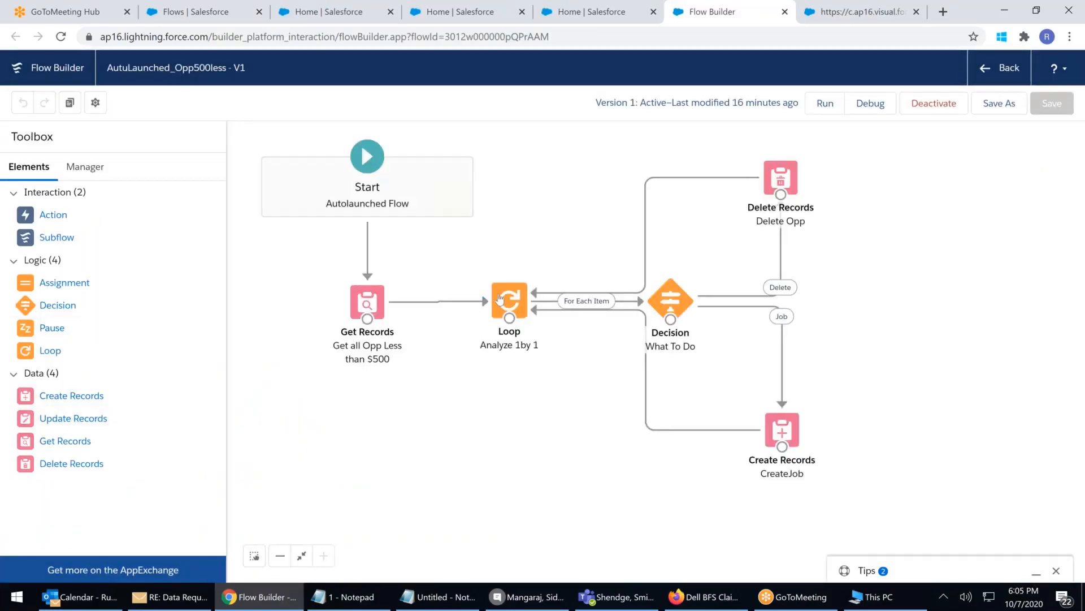
Add a Get Records element labelled 'Get Job' that queries the Job object
left_click_drag(65, 440, 344, 402)
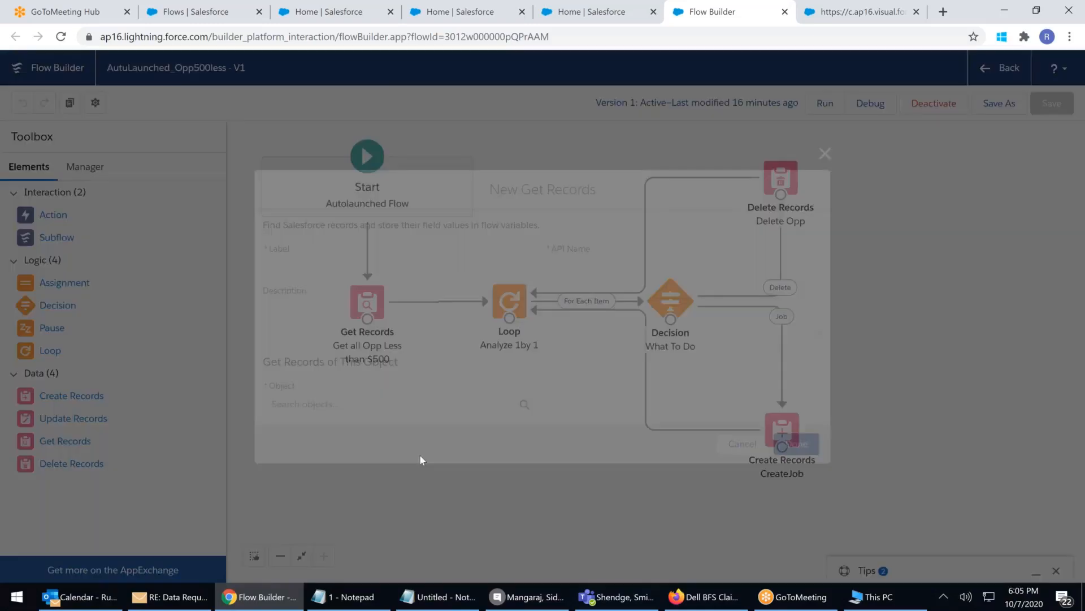
type("Get Job")
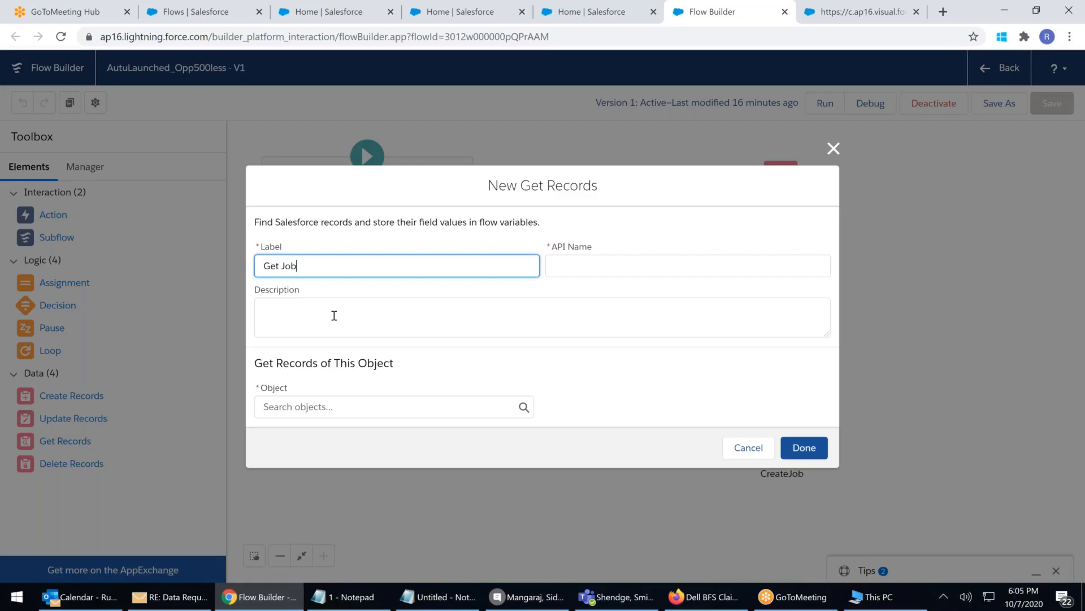
left_click(336, 402)
type("Jo")
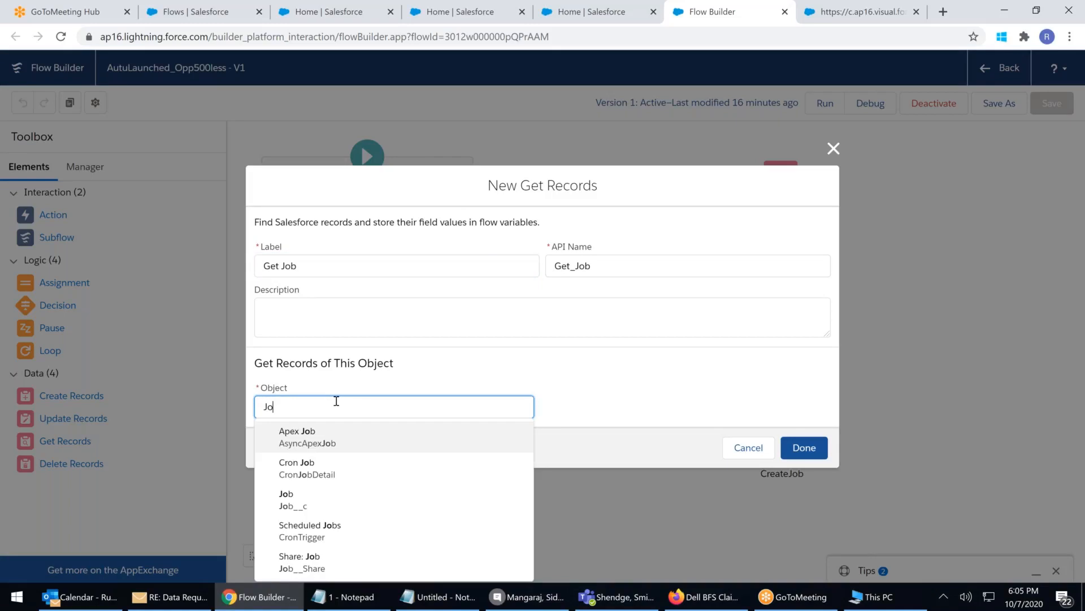
left_click(288, 493)
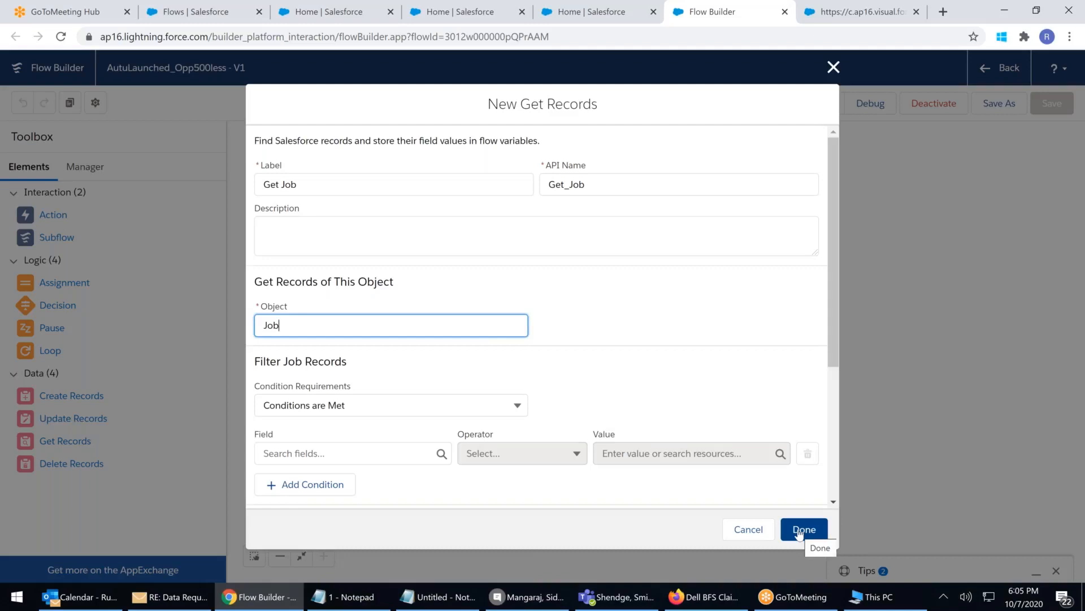
Set Get Job to store all Job records with only chosen fields
left_click(325, 453)
left_click(635, 370)
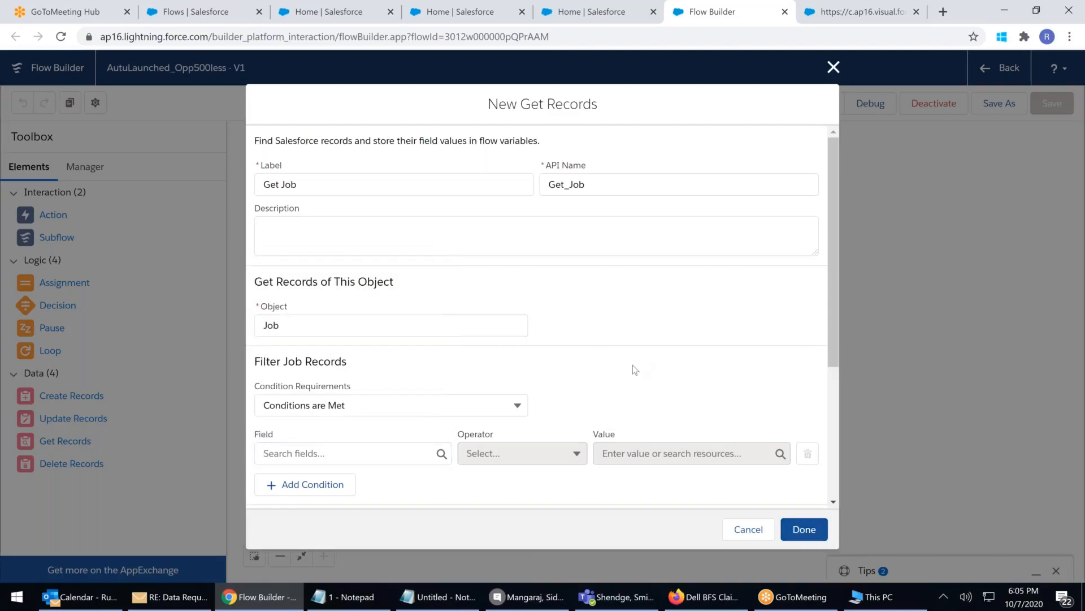
scroll(635, 370, "down", 3)
scroll(635, 370, "down", 1)
left_click(265, 431)
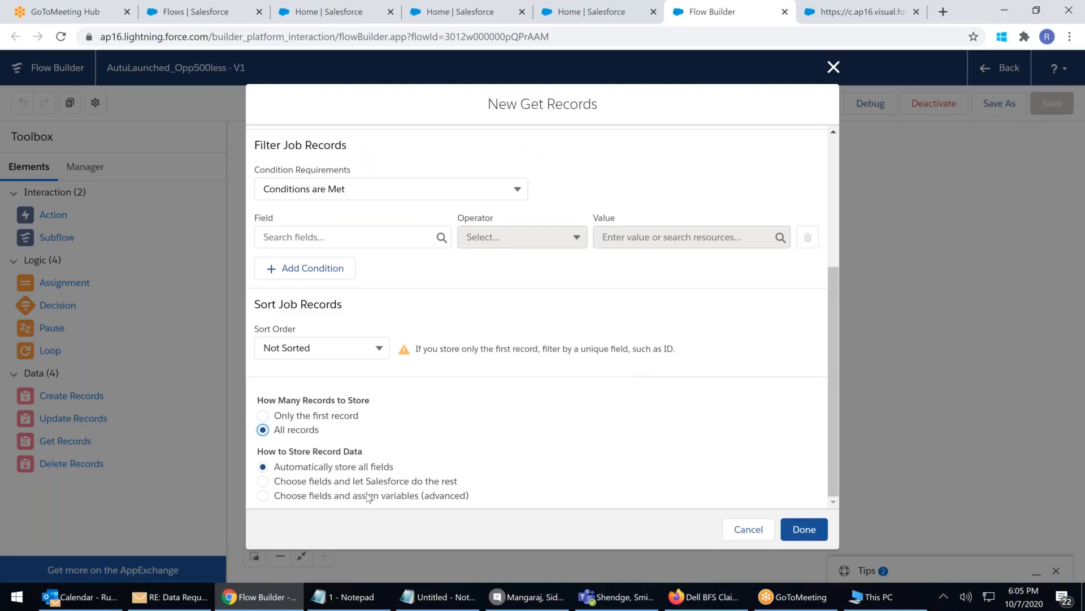
left_click(263, 481)
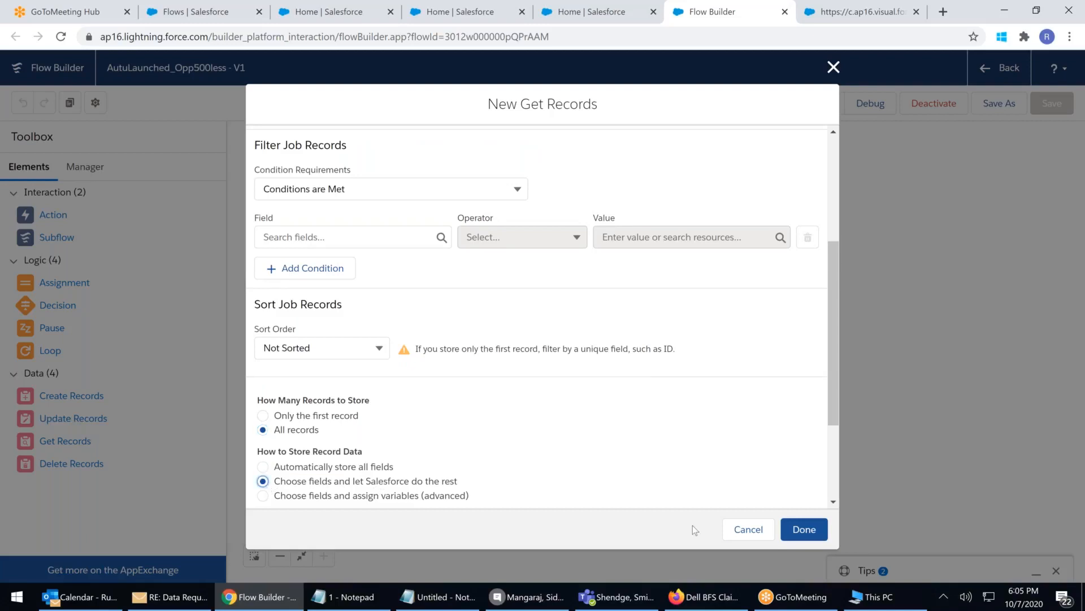
left_click(804, 529)
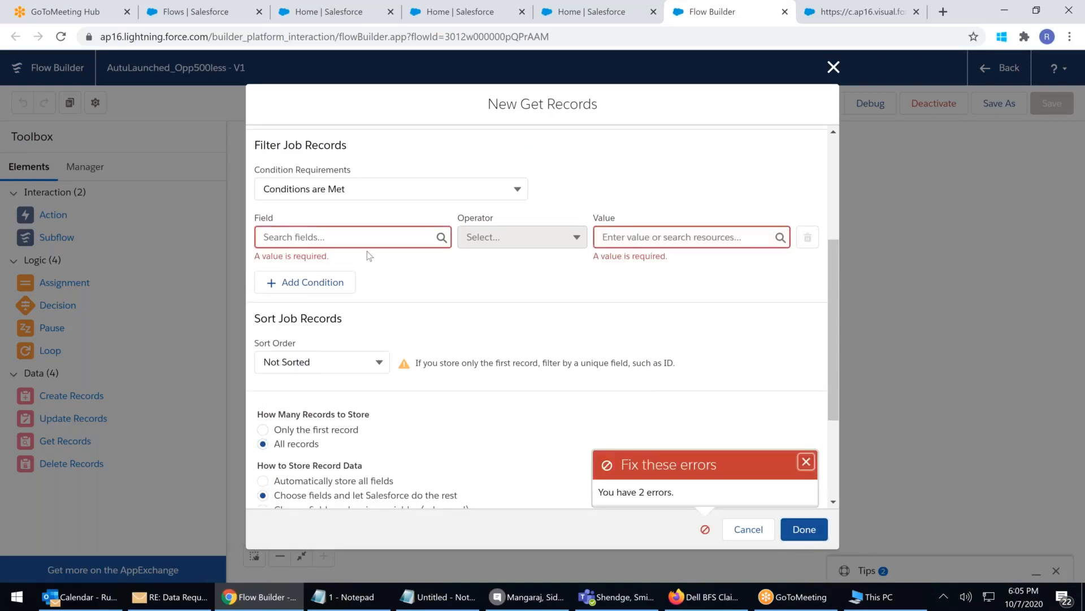
Make Get Job retrieve all Job records with no conditions and place it on the canvas
left_click(321, 237)
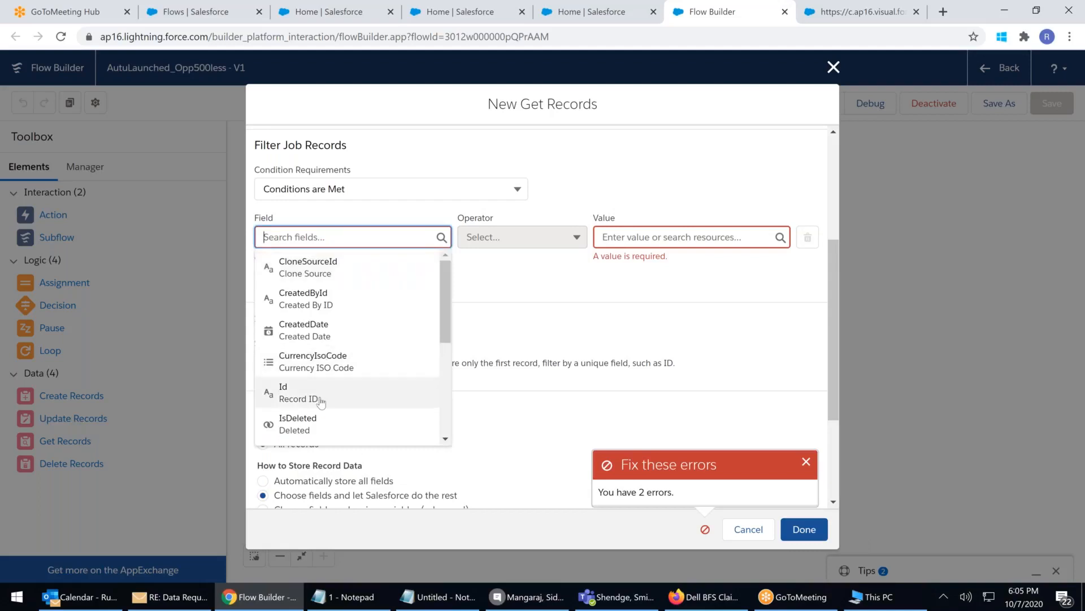
scroll(320, 403, "down", 1)
scroll(333, 376, "up", 1)
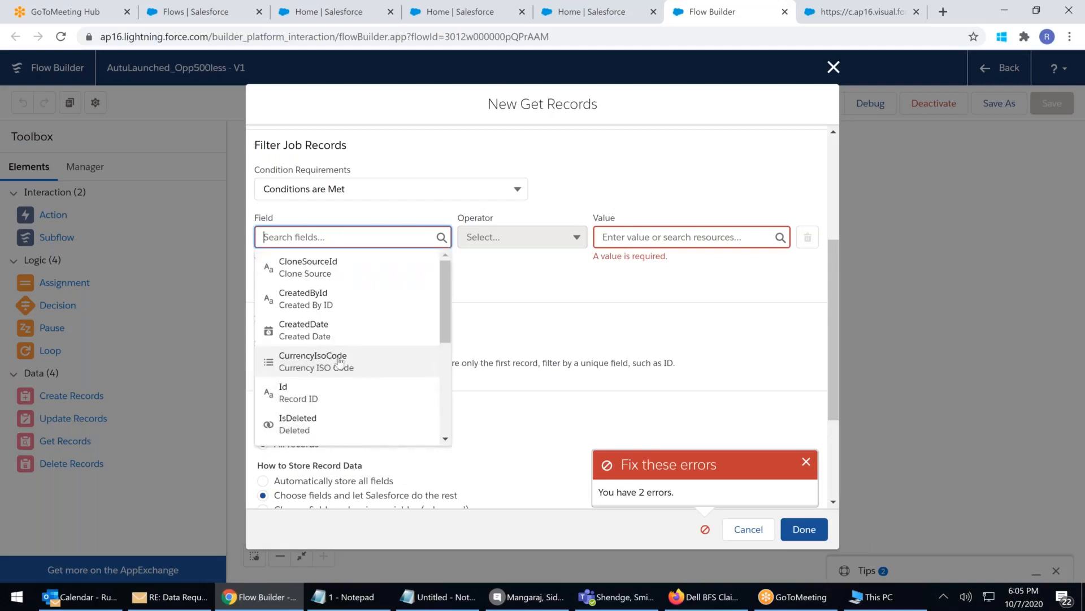
left_click(516, 189)
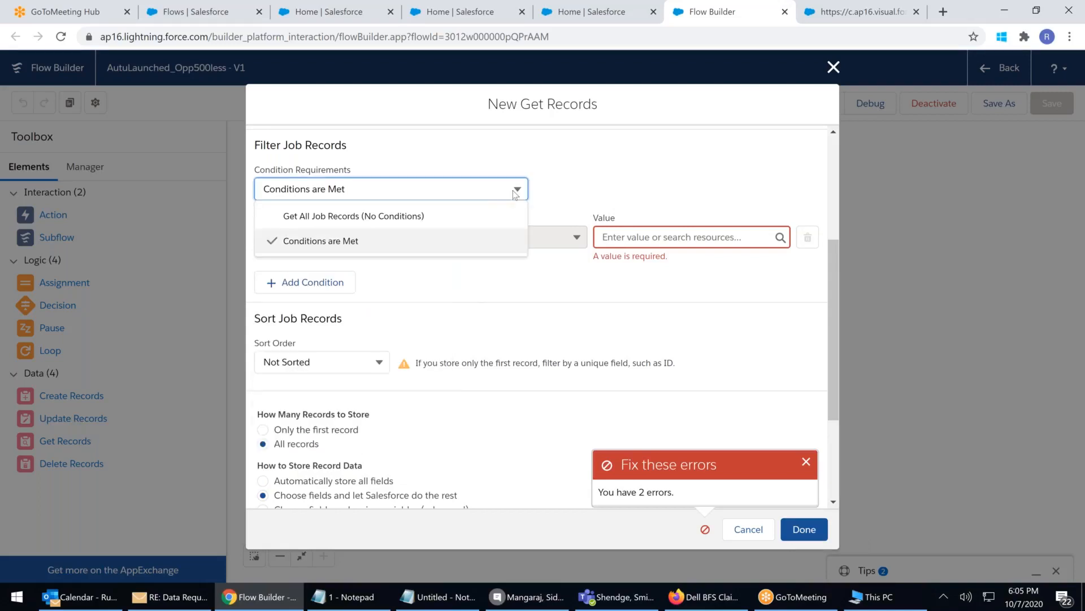
left_click(354, 215)
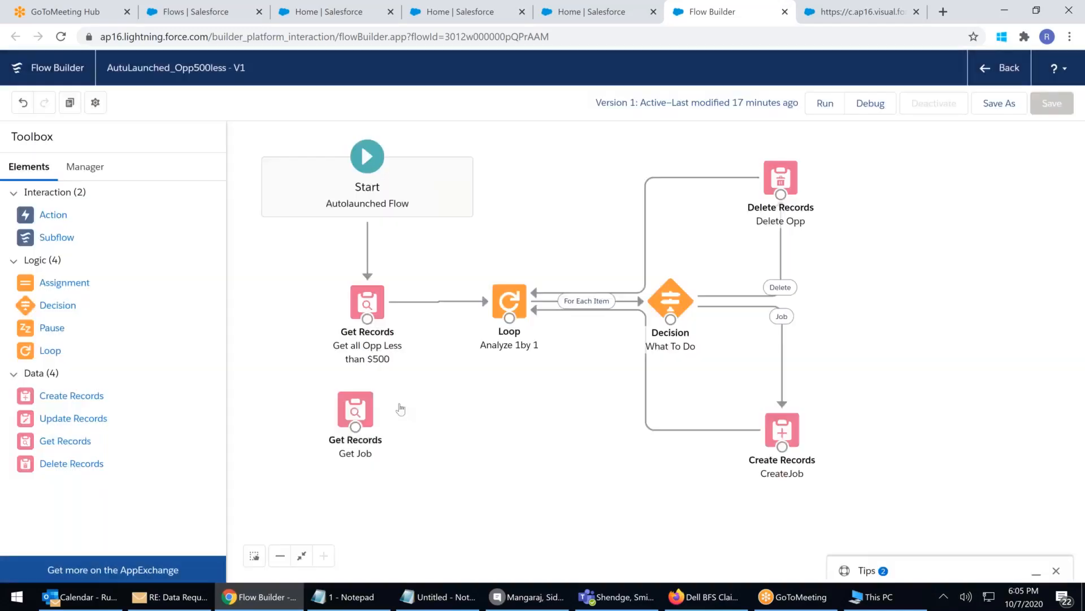
left_click_drag(355, 411, 902, 351)
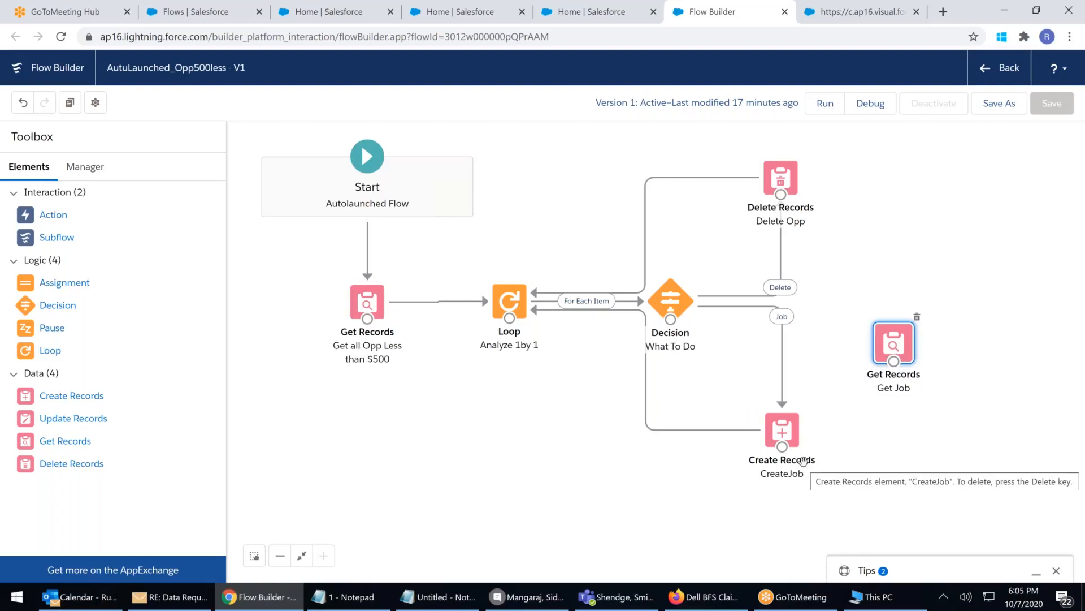
Move Get Job under 'Get all Opp Less than $500' and connect it to the Analyze 1by 1 Loop
left_click_drag(904, 353, 415, 462)
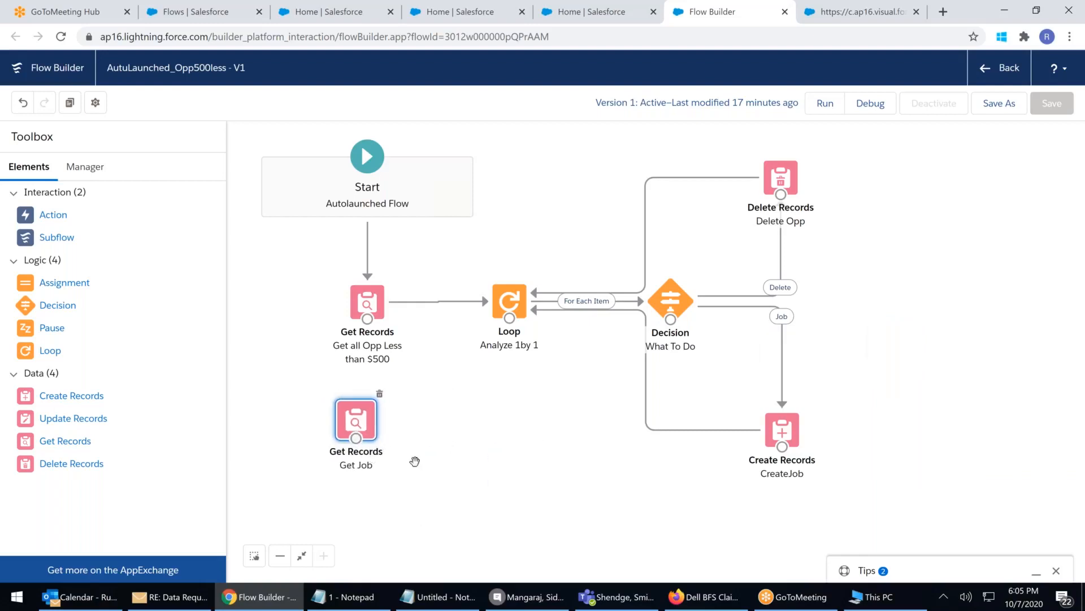
left_click_drag(356, 438, 510, 320)
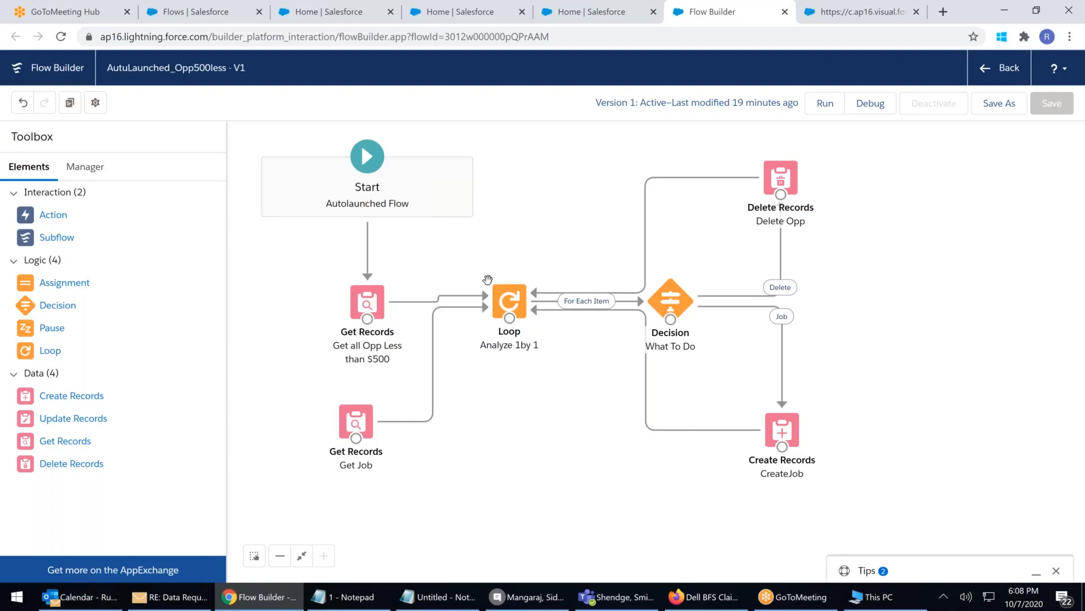
Exit Flow Builder through the Leave site? dialog, discarding the unsaved Get Job changes
left_click(999, 69)
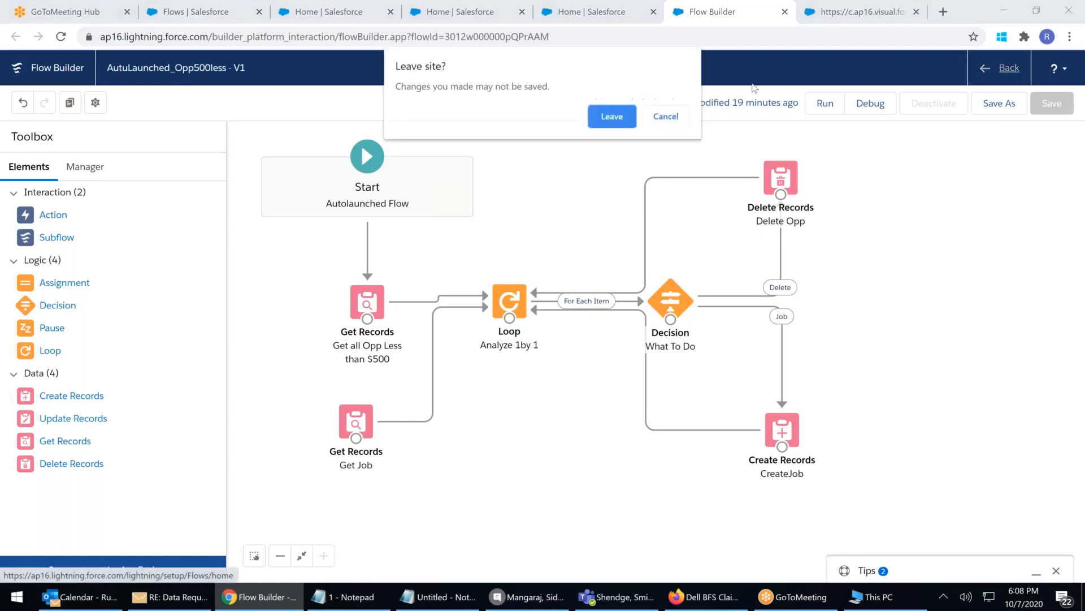
left_click(613, 115)
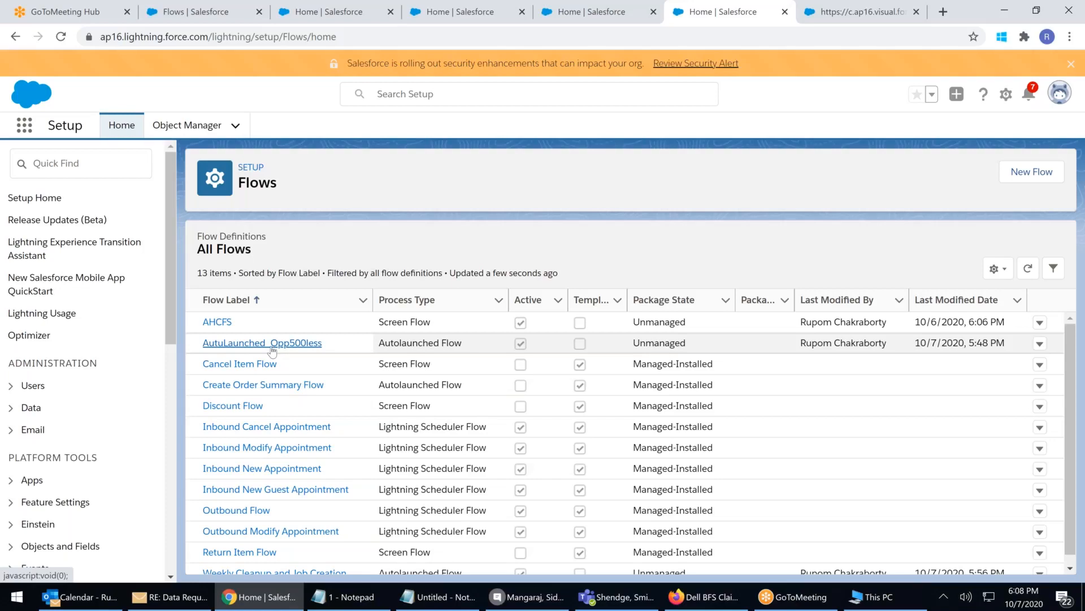
scroll(272, 351, "down", 1)
scroll(85, 418, "down", 6)
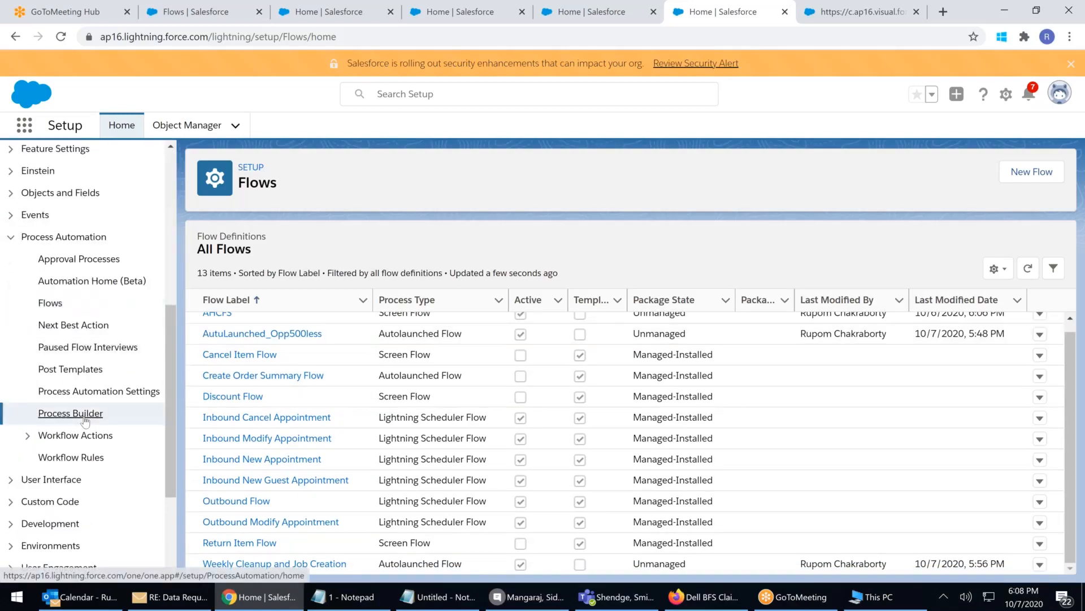
left_click(85, 418)
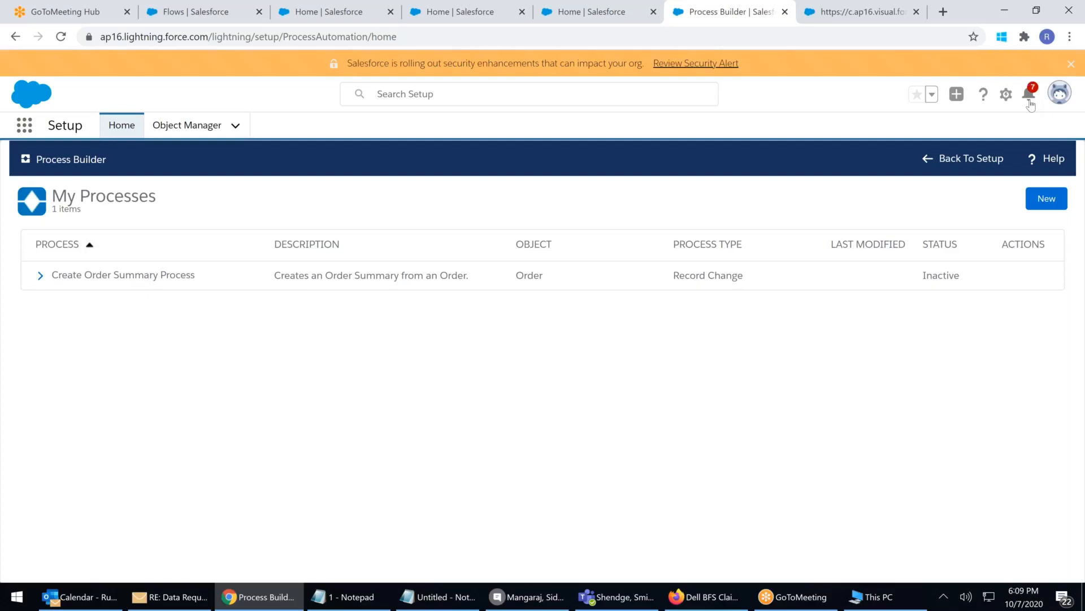
left_click(1030, 103)
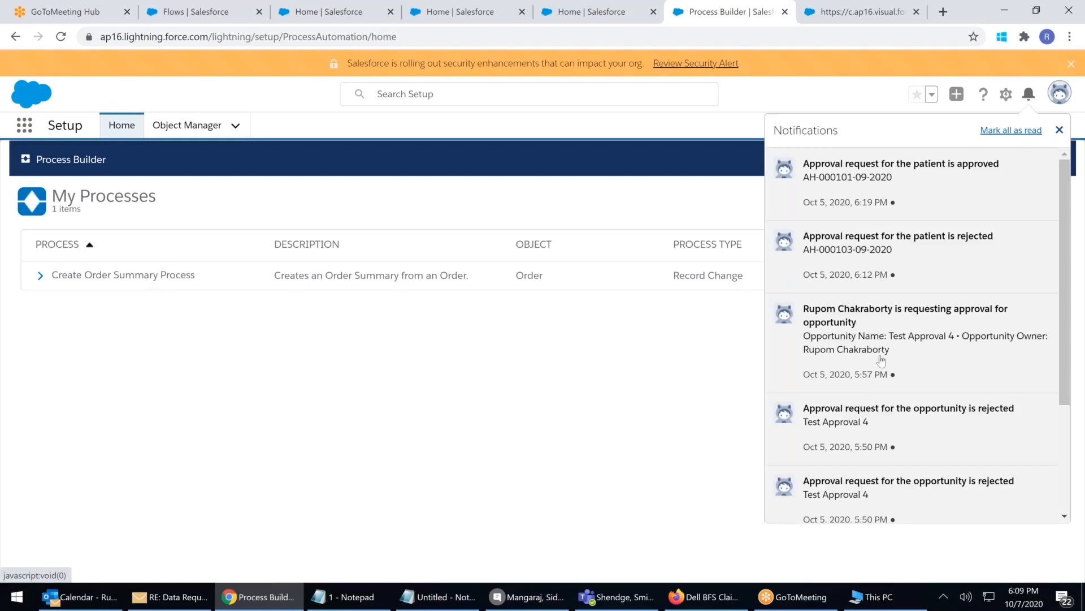
scroll(878, 352, "down", 3)
scroll(881, 370, "up", 3)
left_click(832, 104)
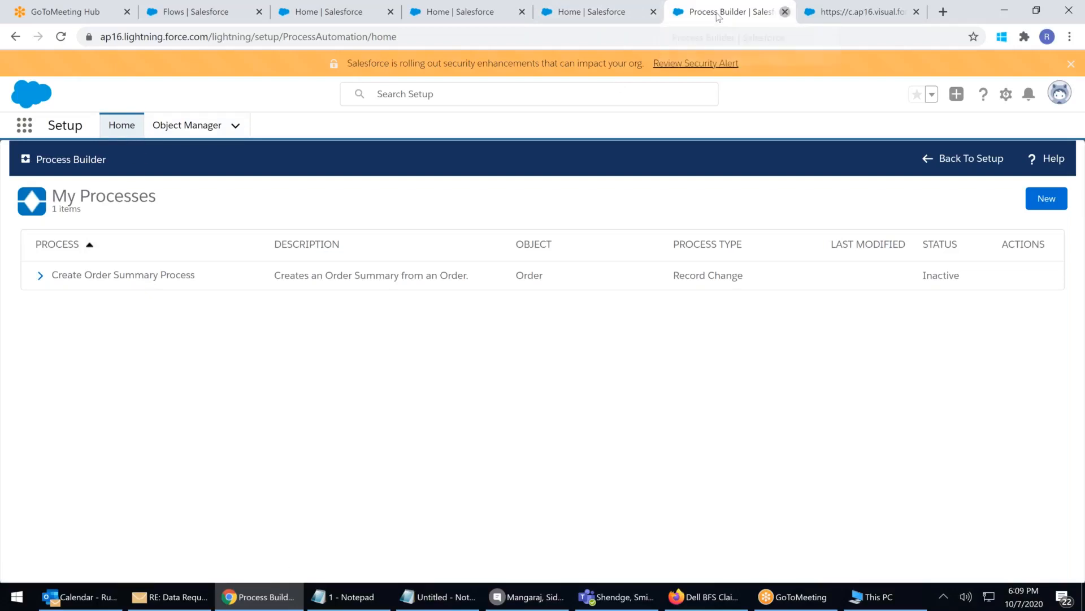
Close the Process Builder and extra Home tabs, keeping only the Flows tab
left_click(785, 12)
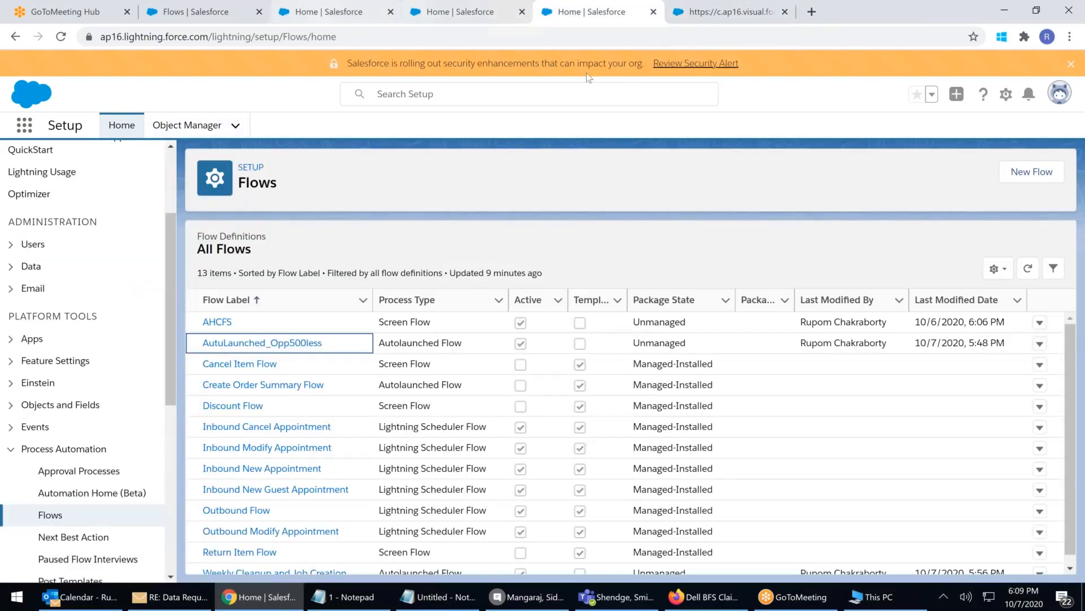
left_click(654, 12)
left_click(453, 18)
left_click(522, 12)
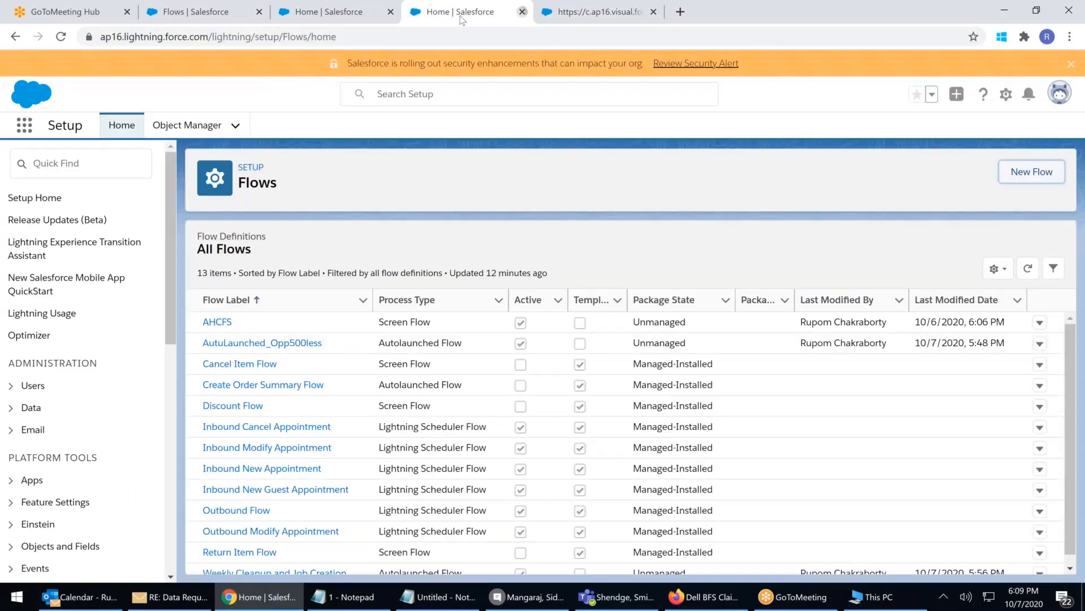
left_click(308, 15)
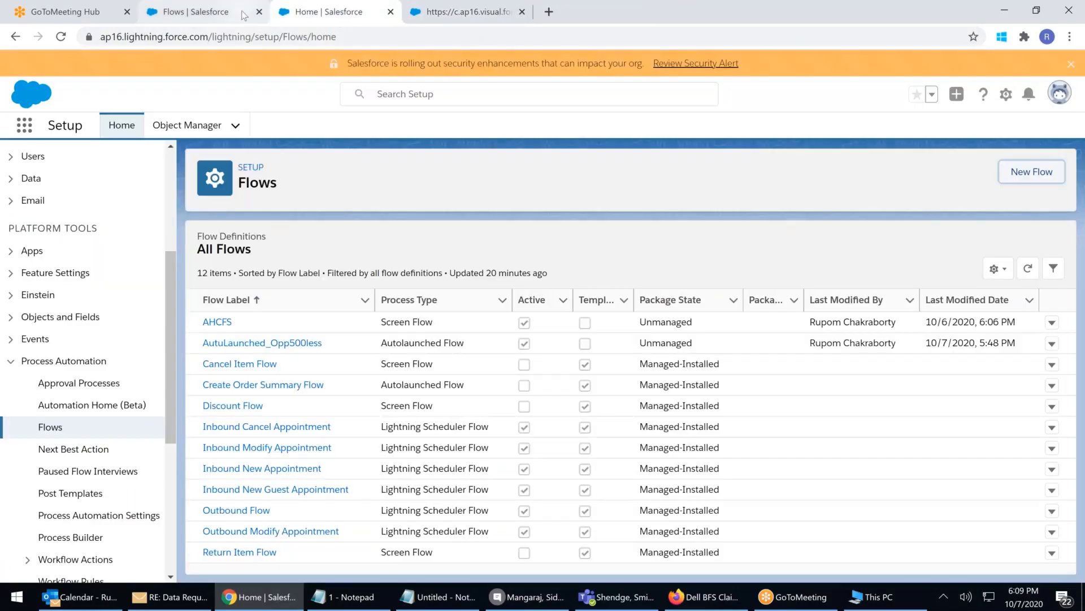
left_click(244, 15)
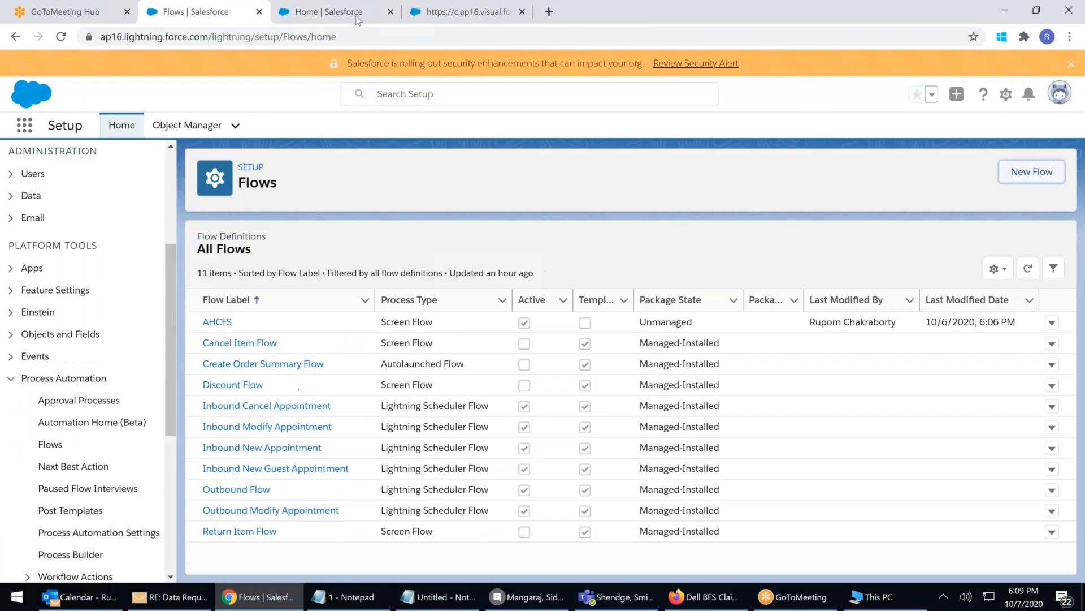
left_click(390, 12)
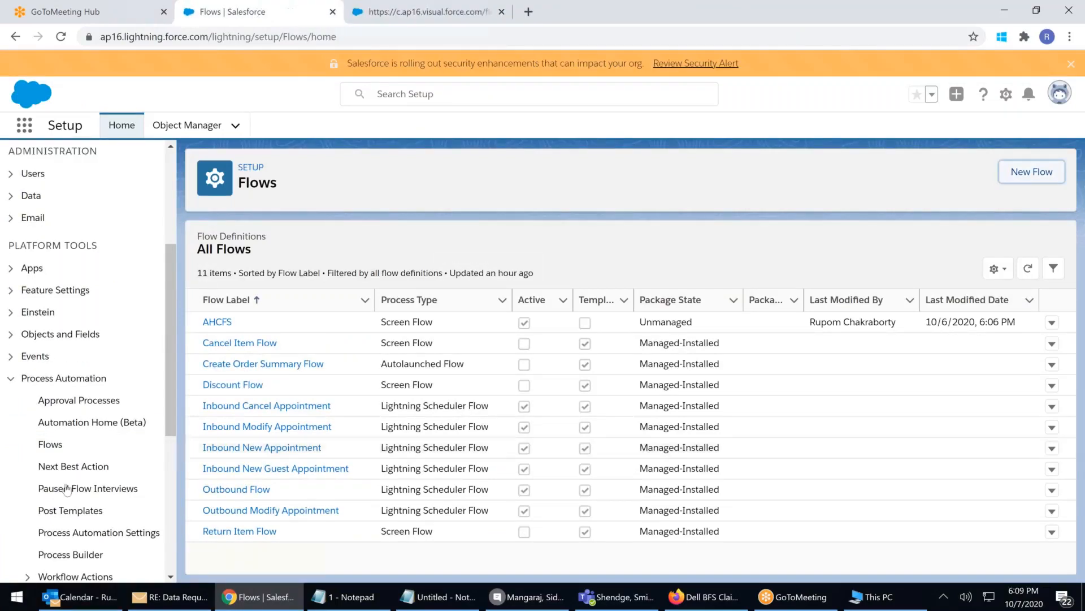
Collapse Process Automation, expand Notification Builder, and open the notifications list
scroll(67, 488, "down", 1)
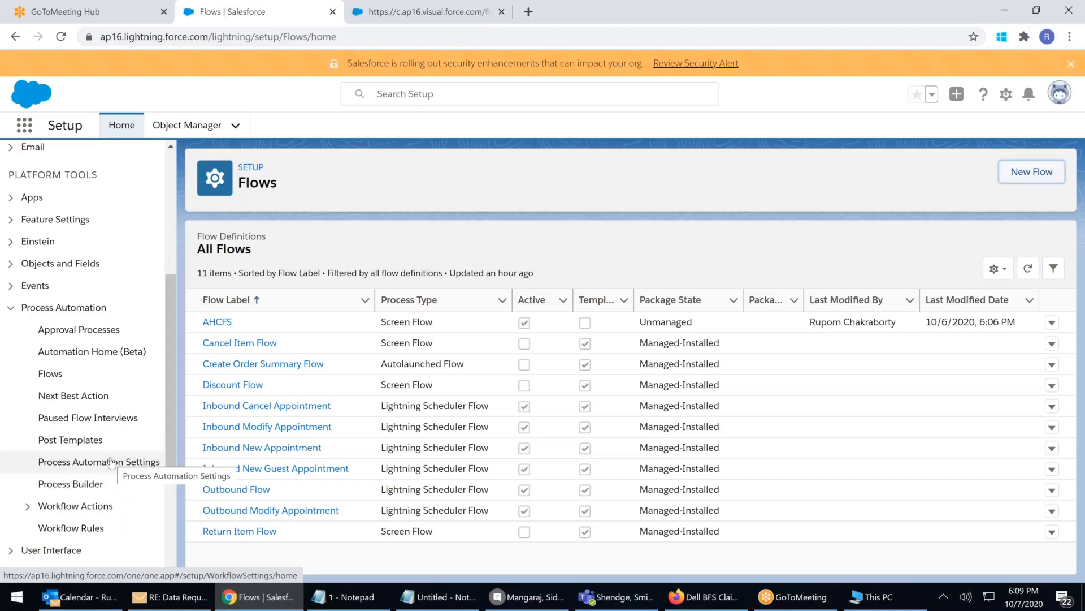
left_click(9, 308)
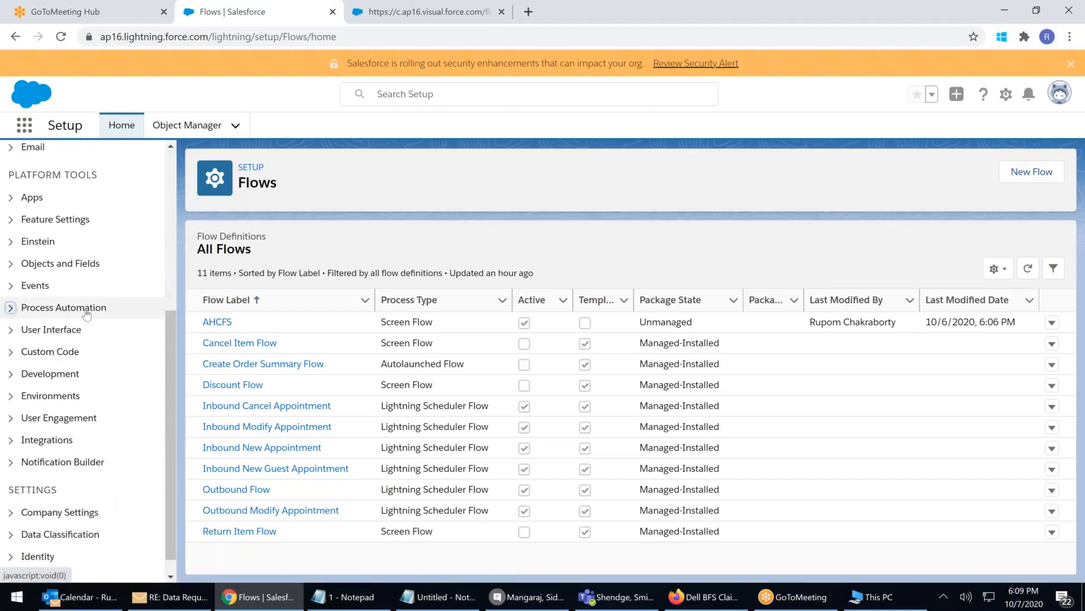
left_click(80, 464)
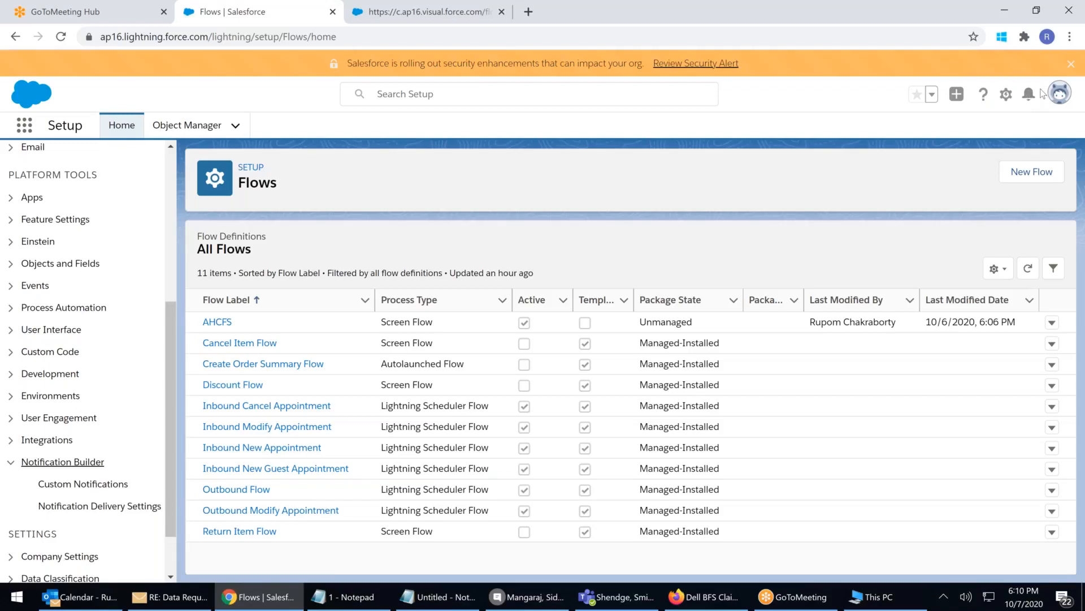
left_click(1029, 95)
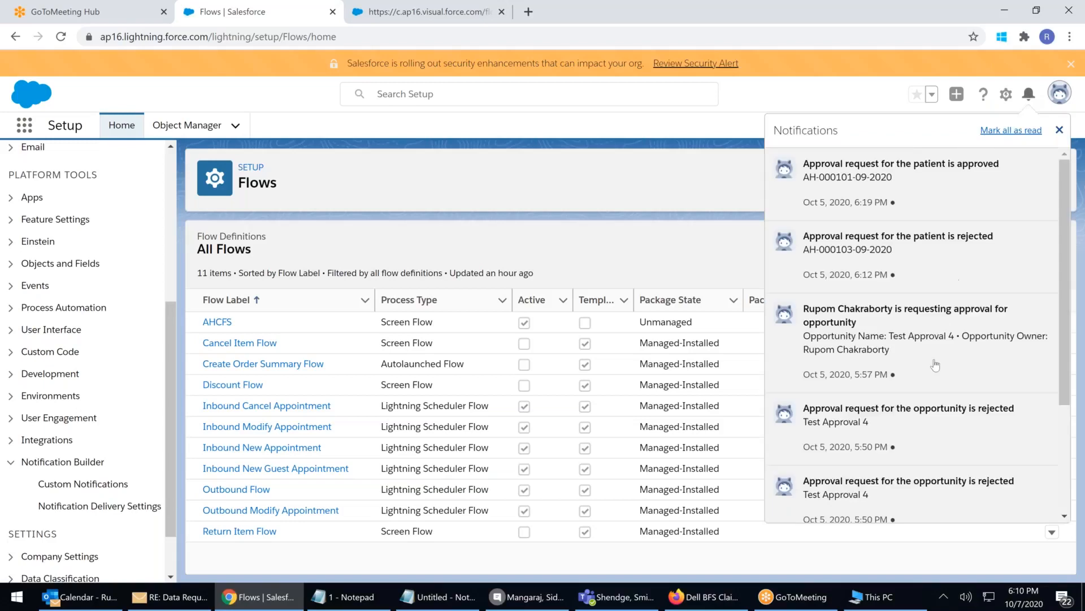
Mark all notifications as read, recheck the list, and close the notifications panel
scroll(934, 381, "down", 3)
scroll(933, 373, "up", 3)
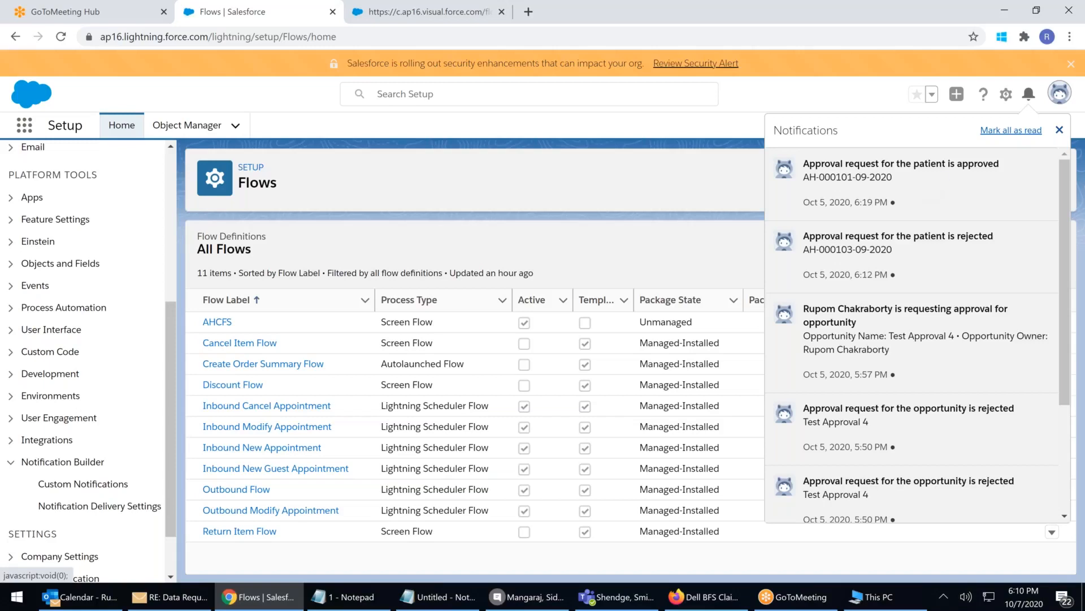
left_click(1012, 134)
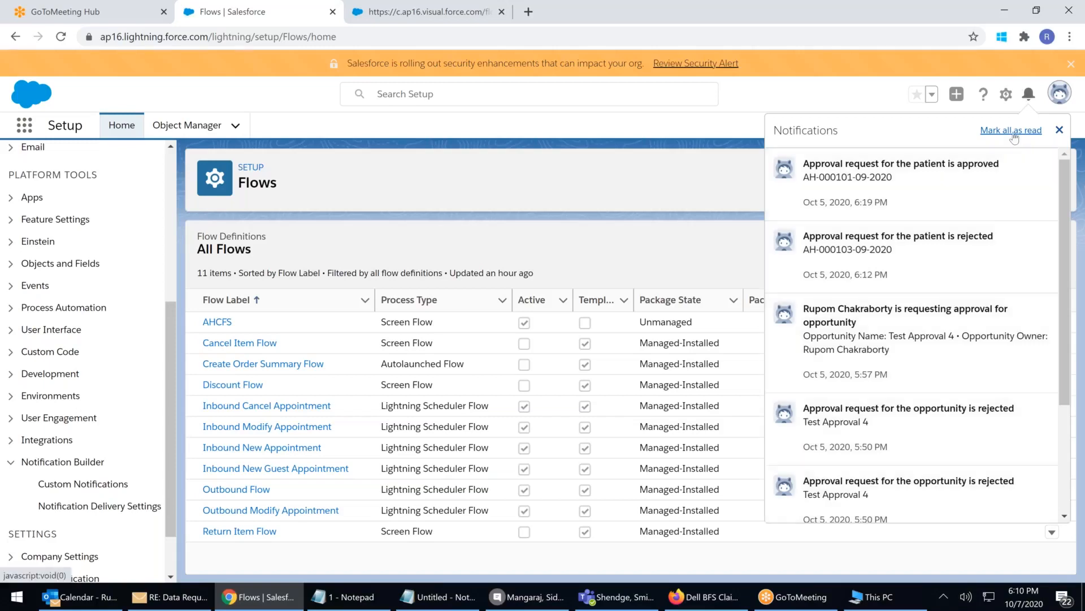
left_click(1059, 129)
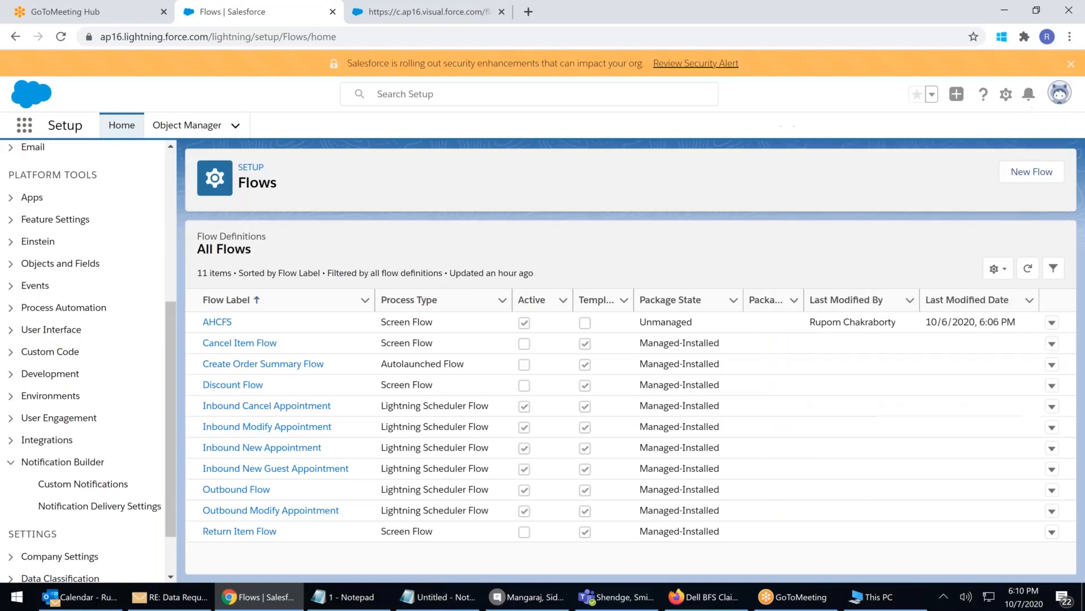
left_click(1028, 94)
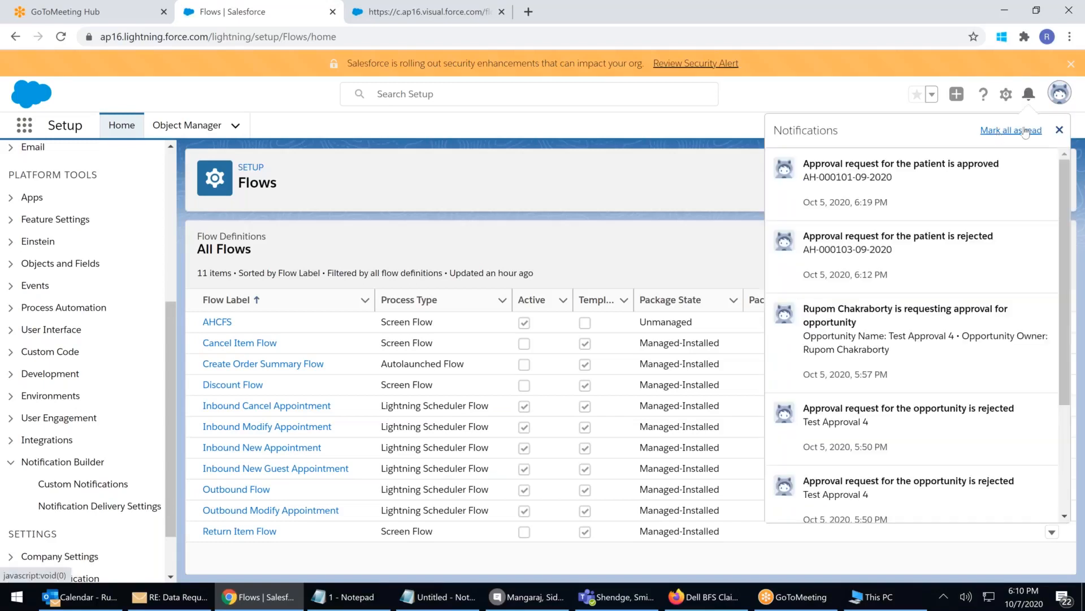
left_click_drag(1063, 240, 1074, 344)
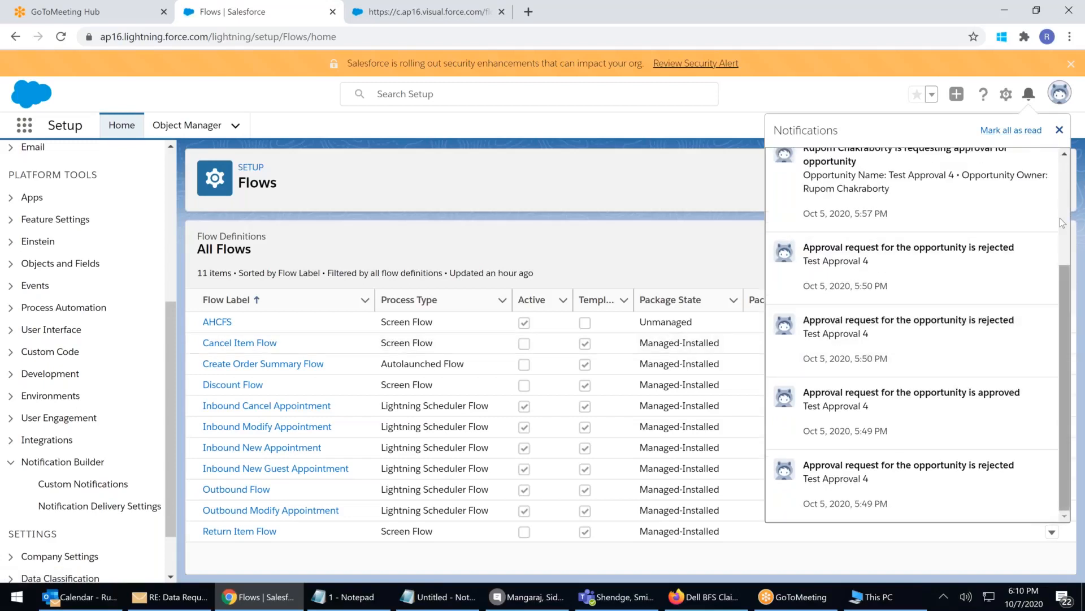
scroll(1060, 218, "up", 3)
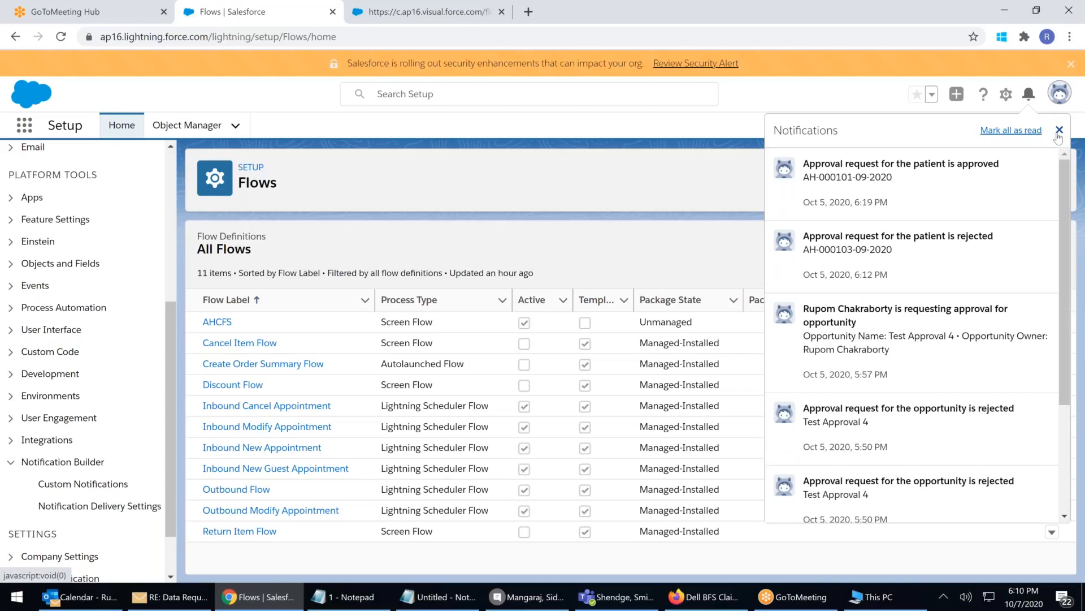
left_click(1059, 131)
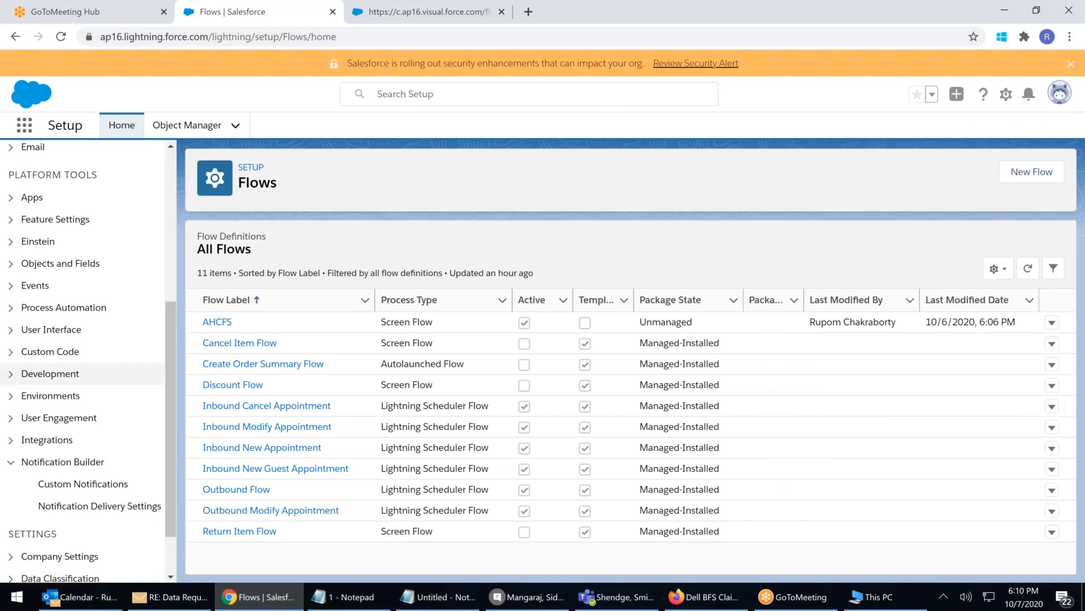
Create custom notification type 'My Notifications' (API name My_Notifications) with Desktop and Mobile delivery
left_click(88, 485)
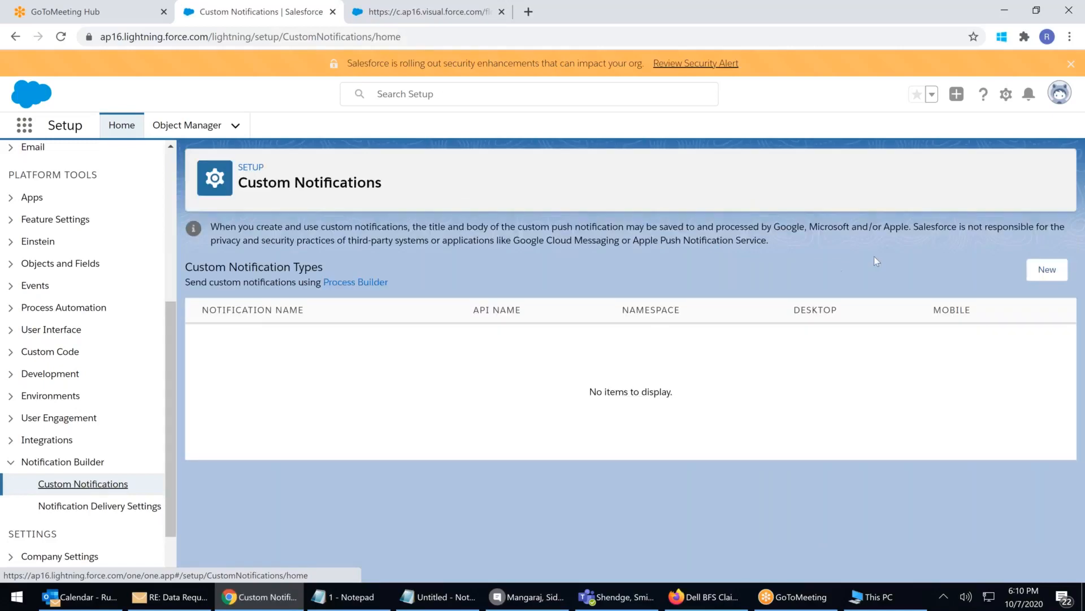
left_click(1046, 270)
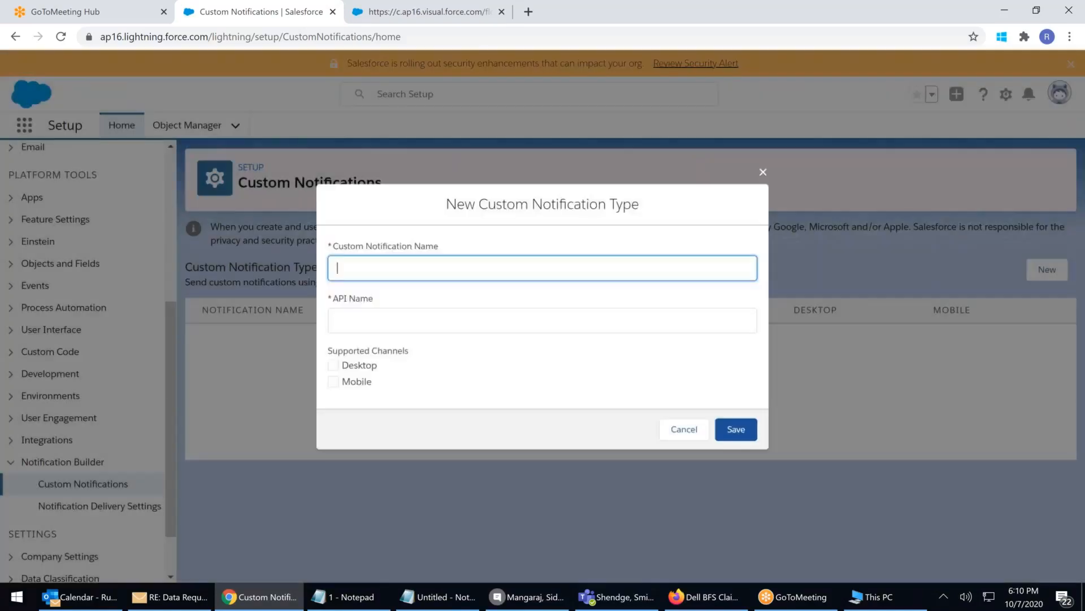
type("My Notifications")
left_click(369, 315)
left_click(344, 369)
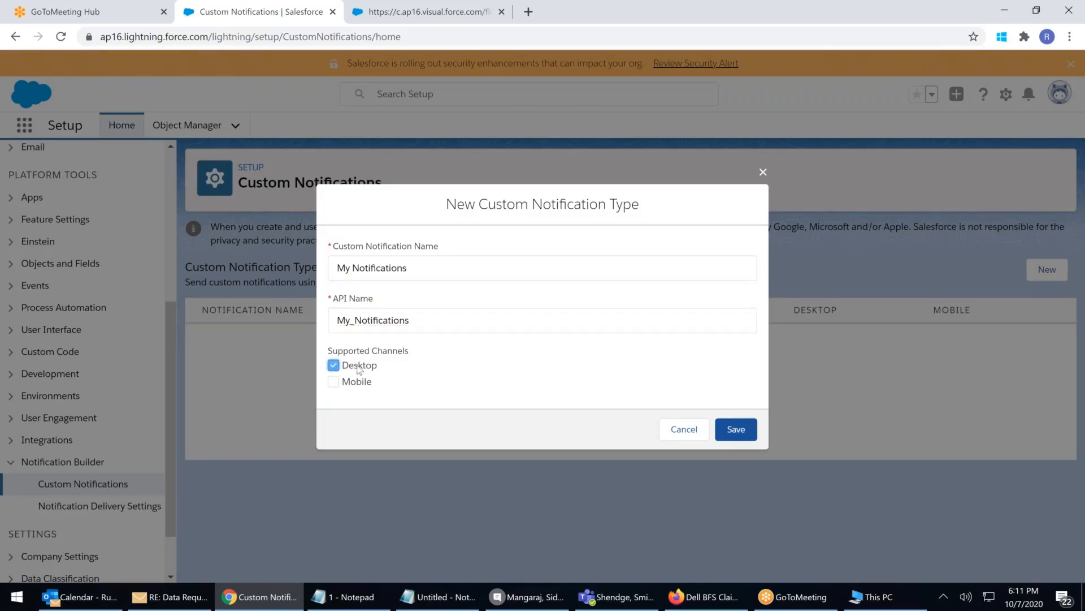
left_click(333, 381)
left_click(731, 432)
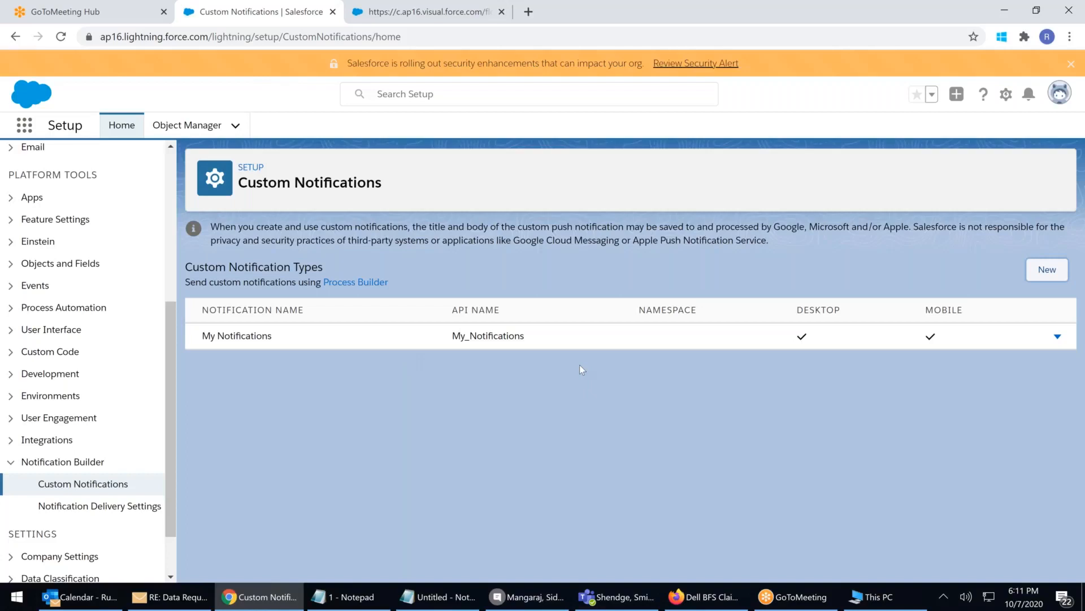
Browse Notification Delivery Settings, cancel an Analytics dashboard edit, then return to Custom Notifications
left_click(72, 507)
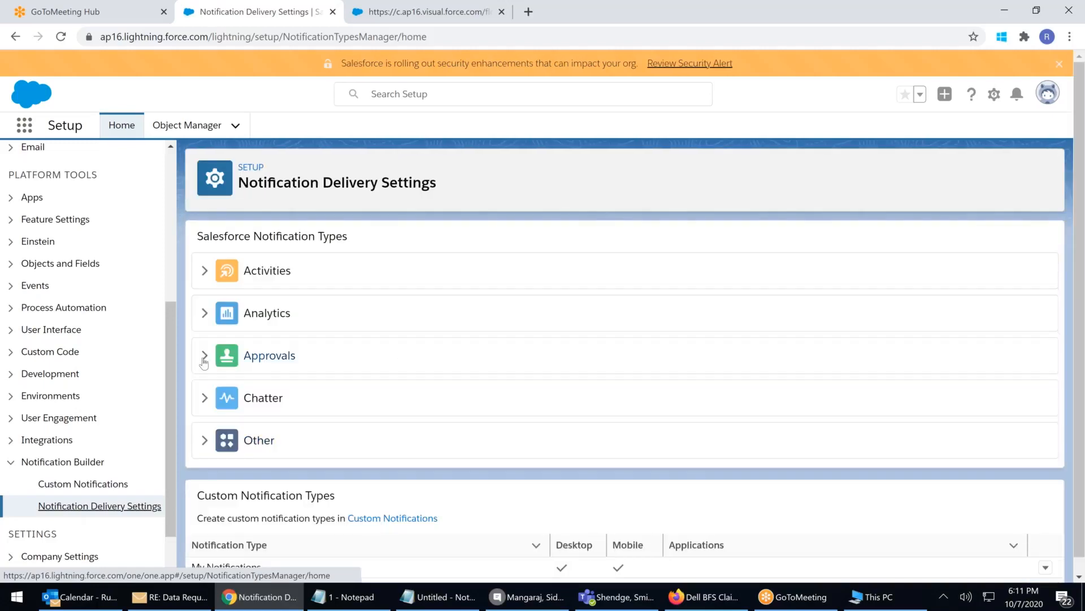
left_click(206, 357)
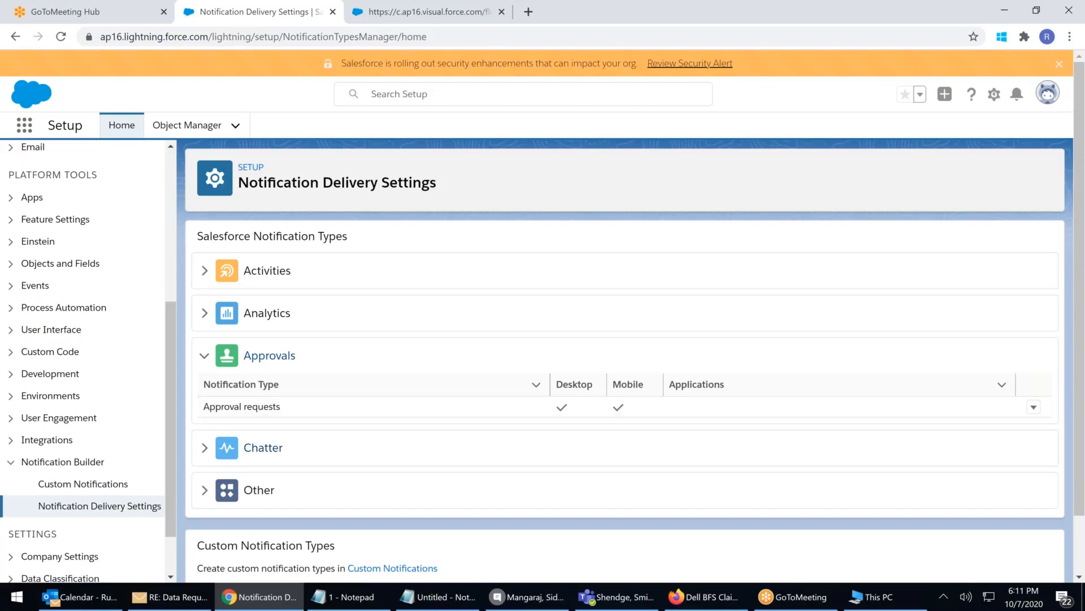
left_click(205, 448)
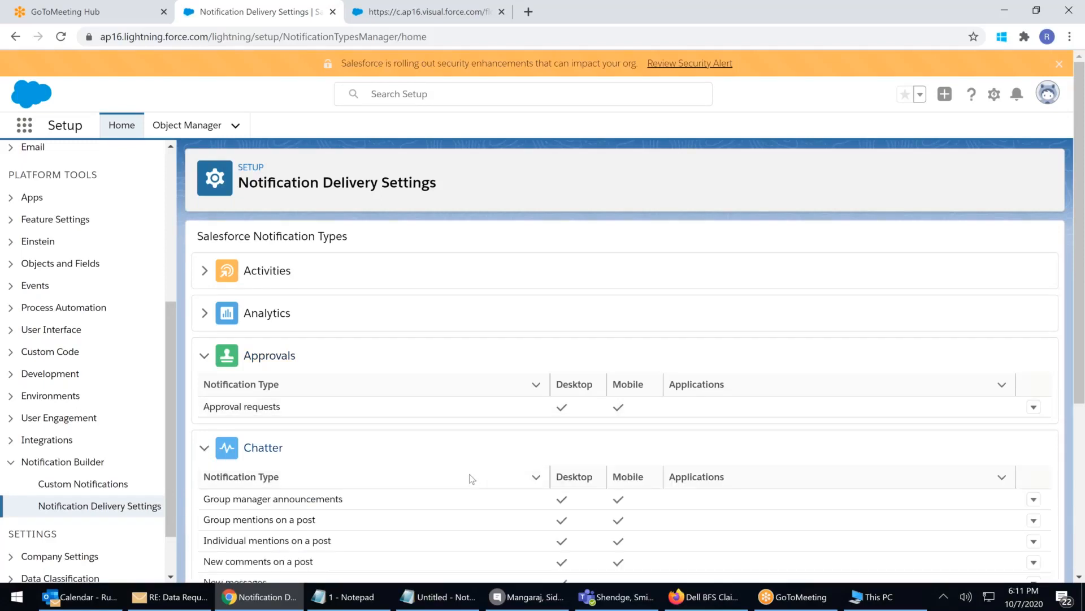
left_click(204, 312)
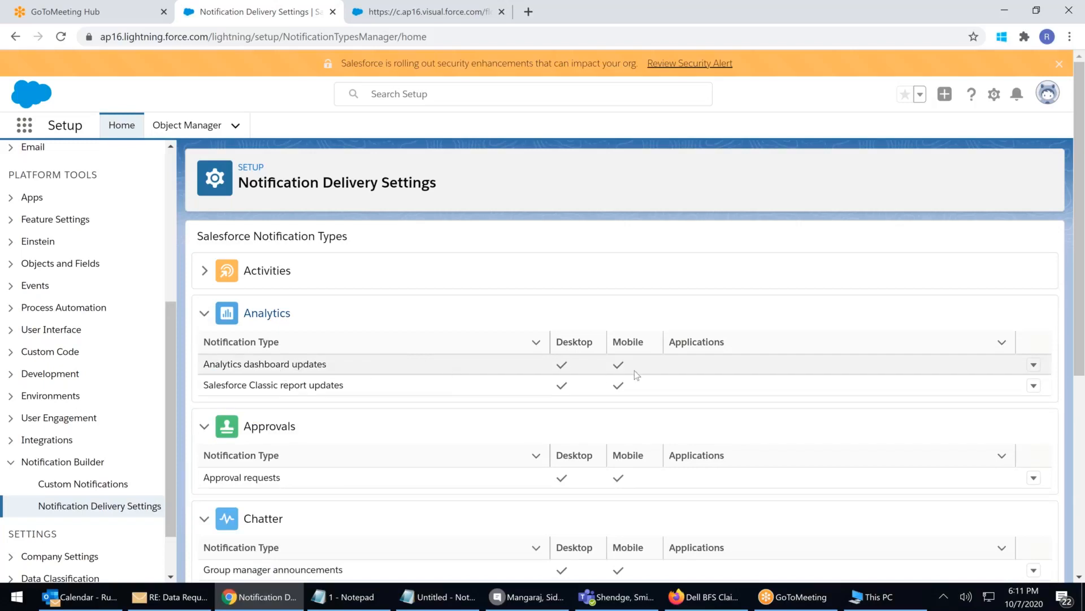
left_click(1034, 364)
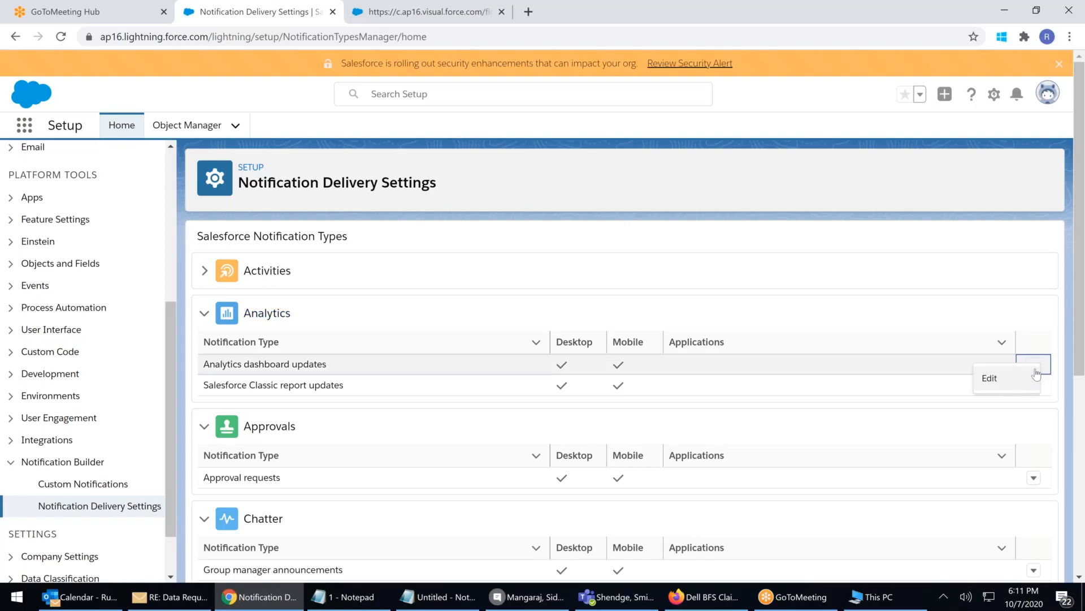
left_click(990, 378)
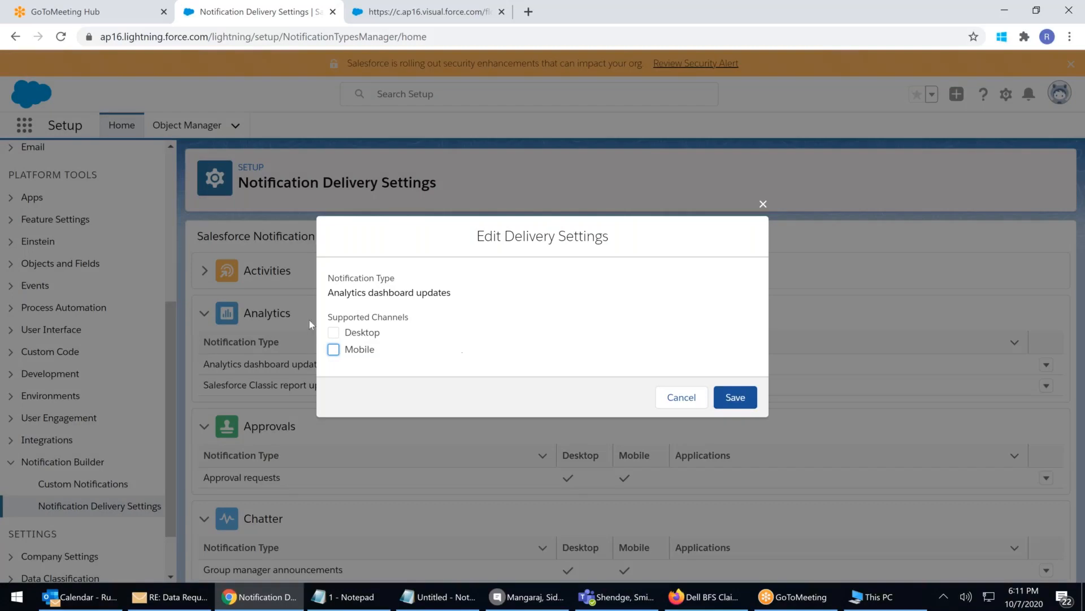
left_click(681, 398)
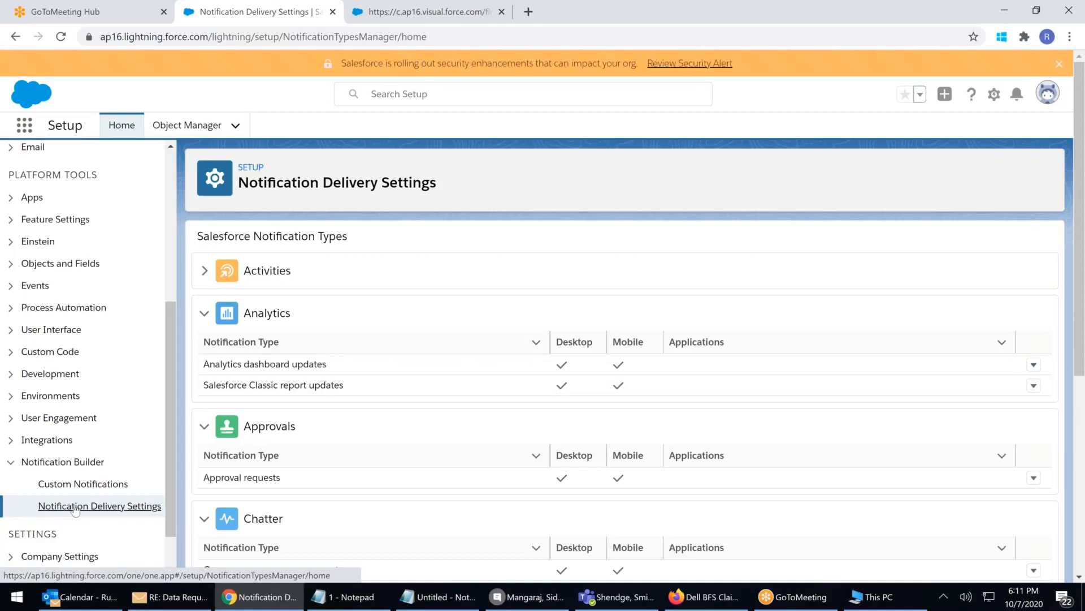
left_click(83, 485)
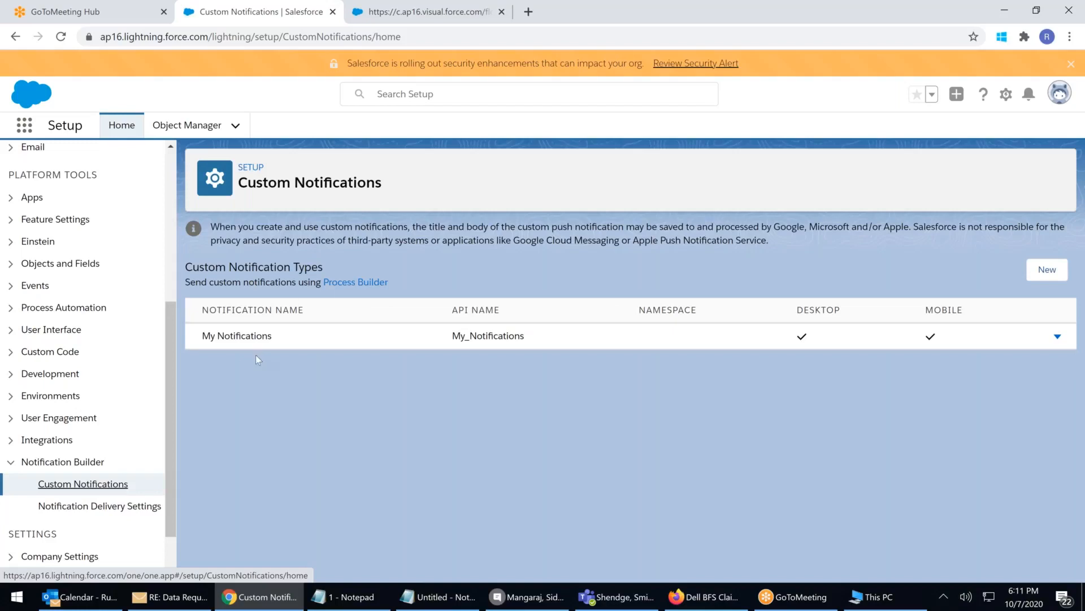
Open Process Builder from Process Automation to list the Create Order Summary Process
left_click(10, 462)
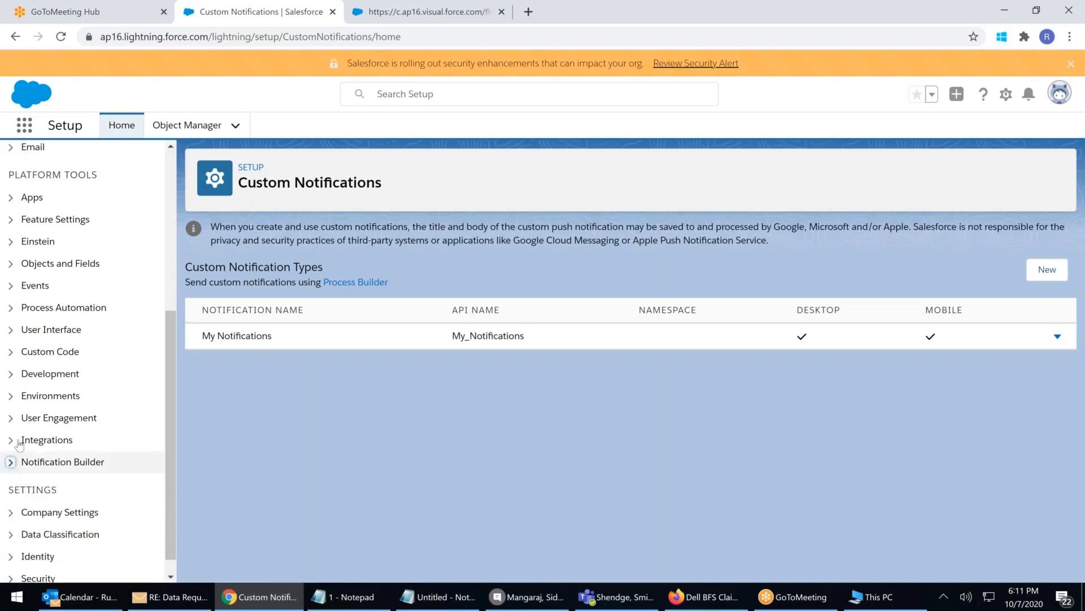
left_click(12, 308)
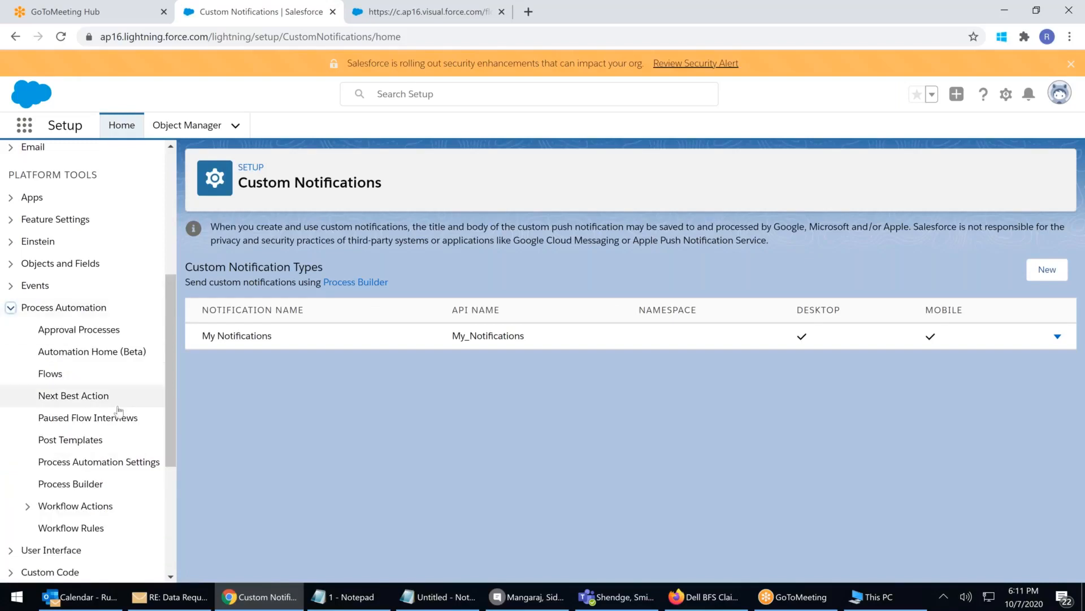
scroll(119, 410, "down", 1)
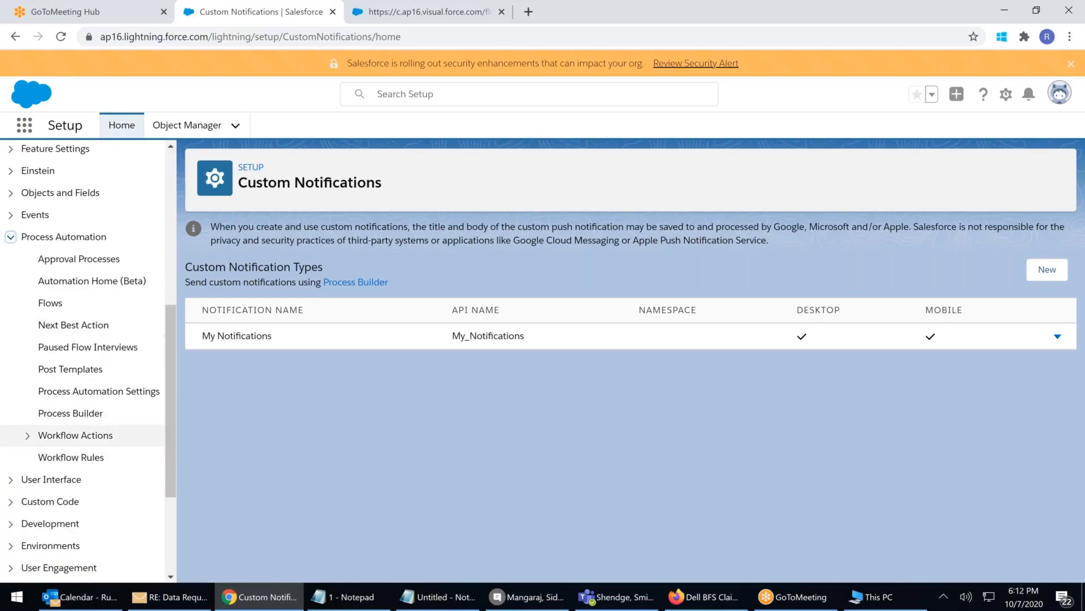
left_click(67, 416)
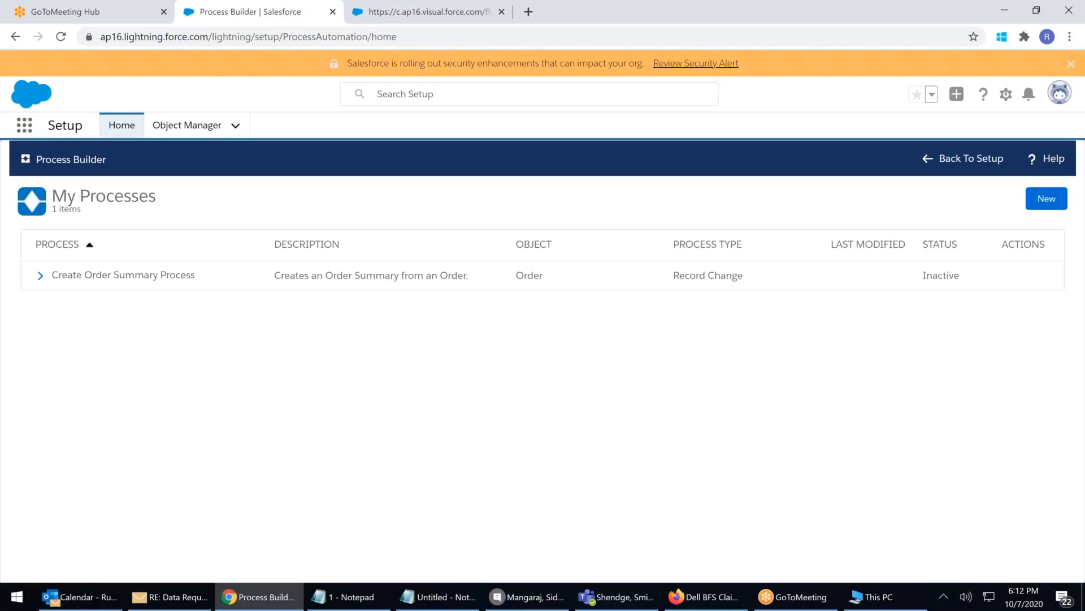
Create and save a process 'Automation Process Opp' that starts when a record changes
left_click(1044, 207)
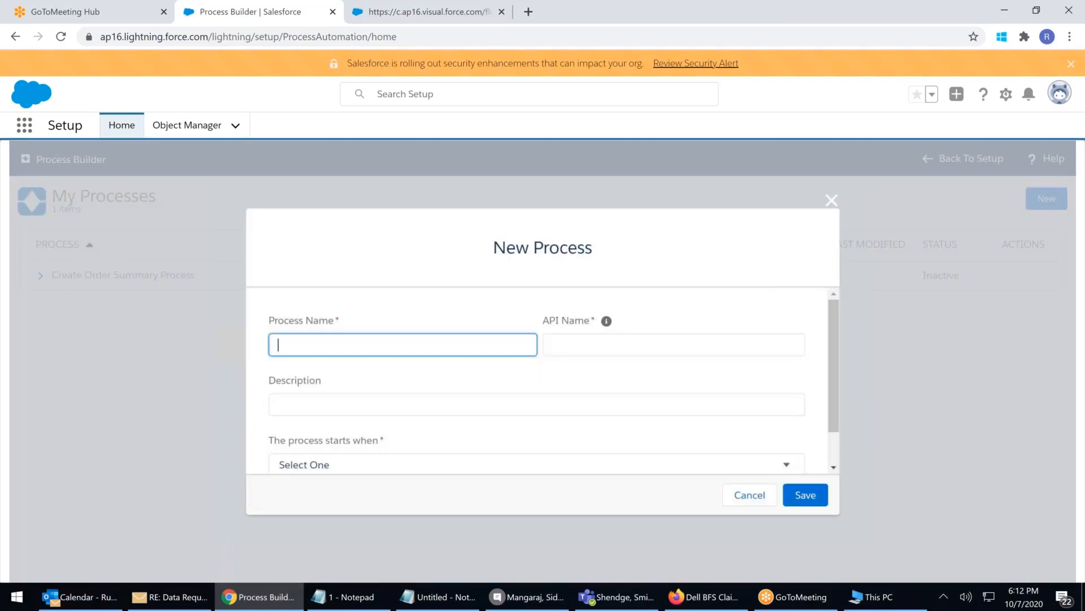
left_click(282, 345)
type("Opp")
key("BackSpace")
key("BackSpace")
key("BackSpace")
key("BackSpace")
type("Automation Process aPR")
key("BackSpace")
key("BackSpace")
key("BackSpace")
type("Opp")
left_click(337, 405)
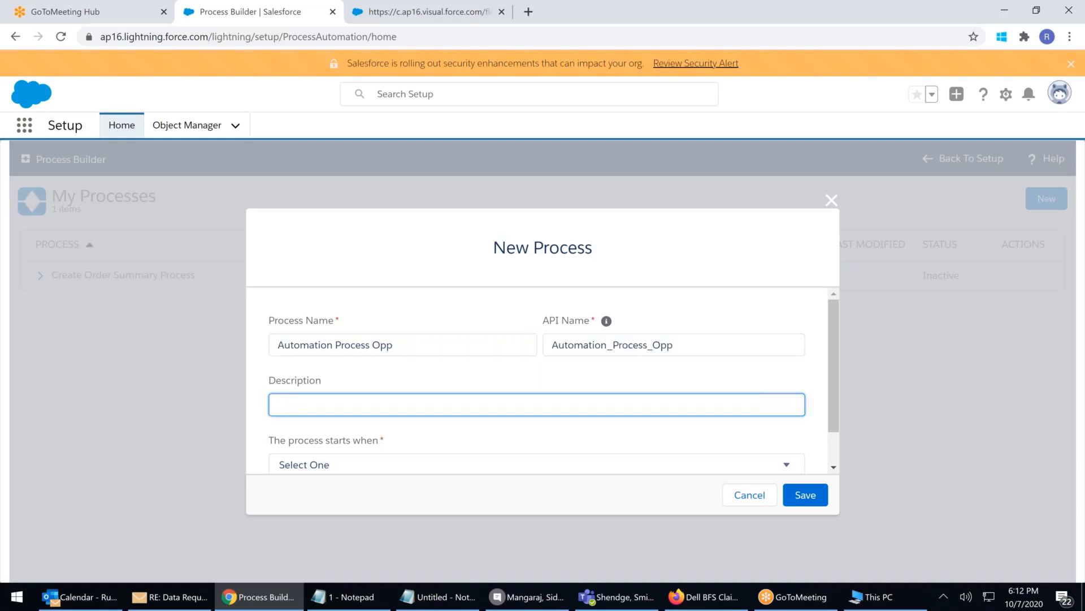
scroll(384, 395, "down", 1)
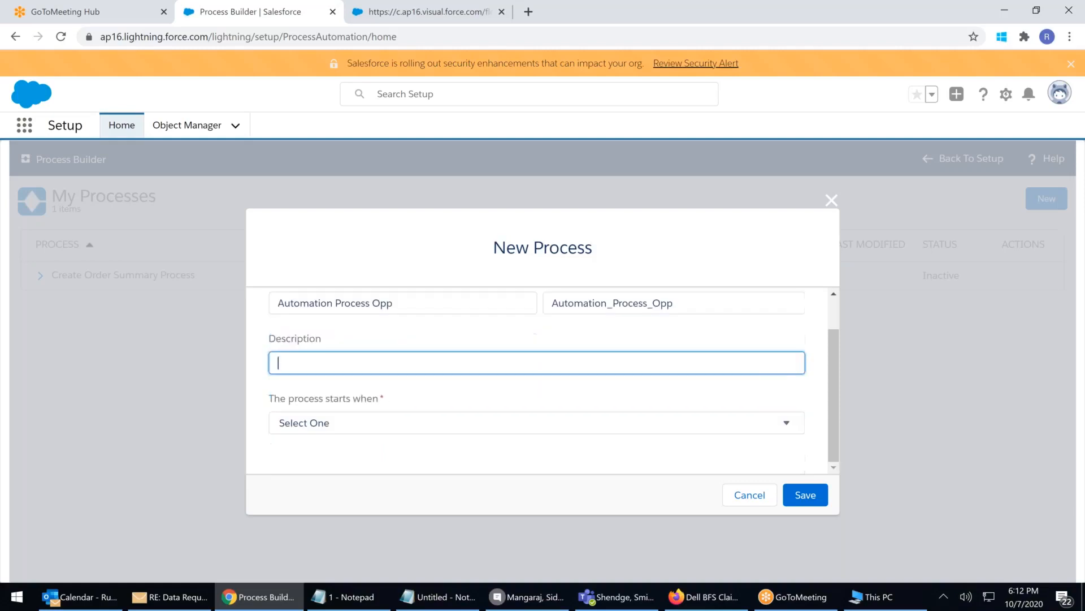
left_click(318, 425)
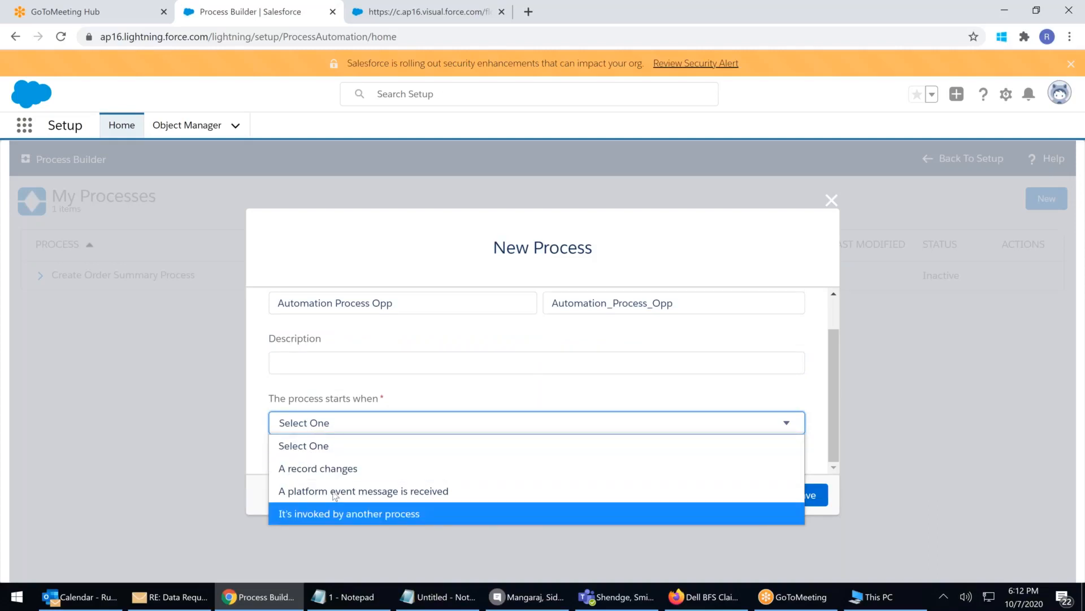
left_click(338, 469)
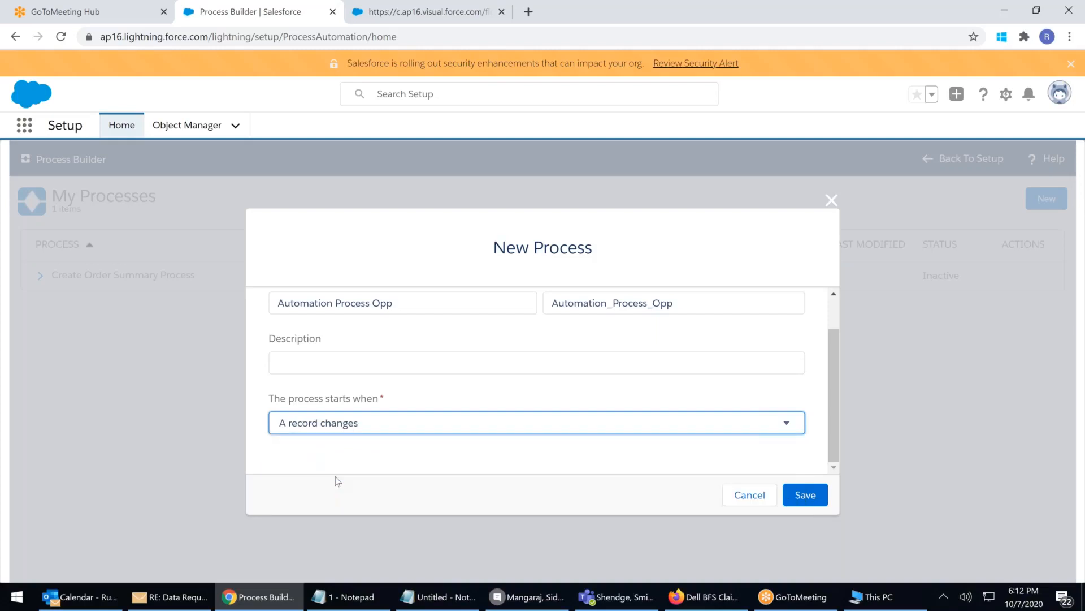
left_click(806, 495)
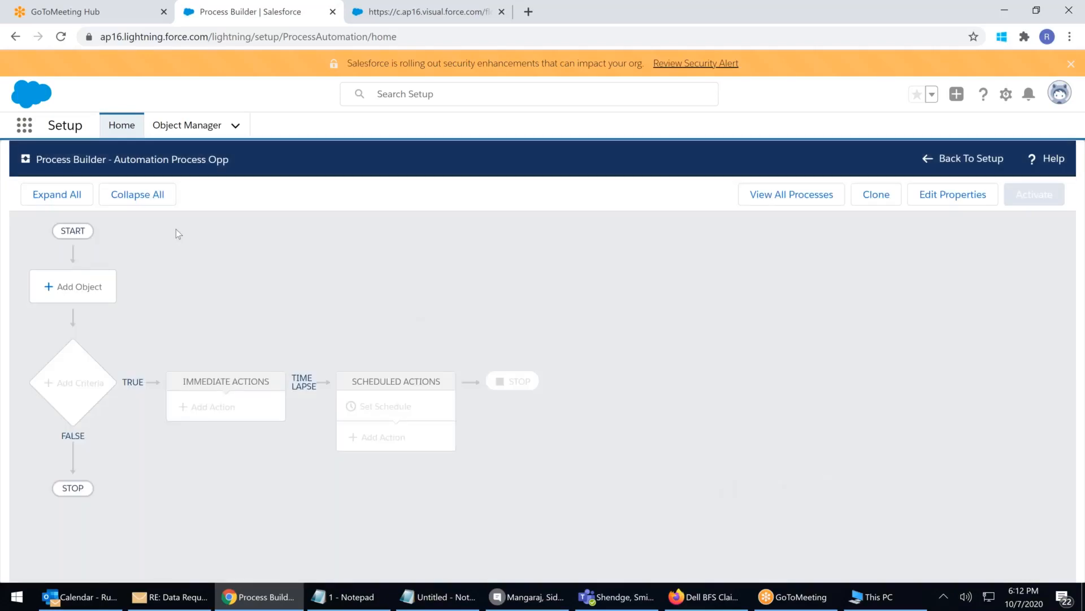
Set the process object to Opportunity, starting when a record is created or edited
left_click(90, 293)
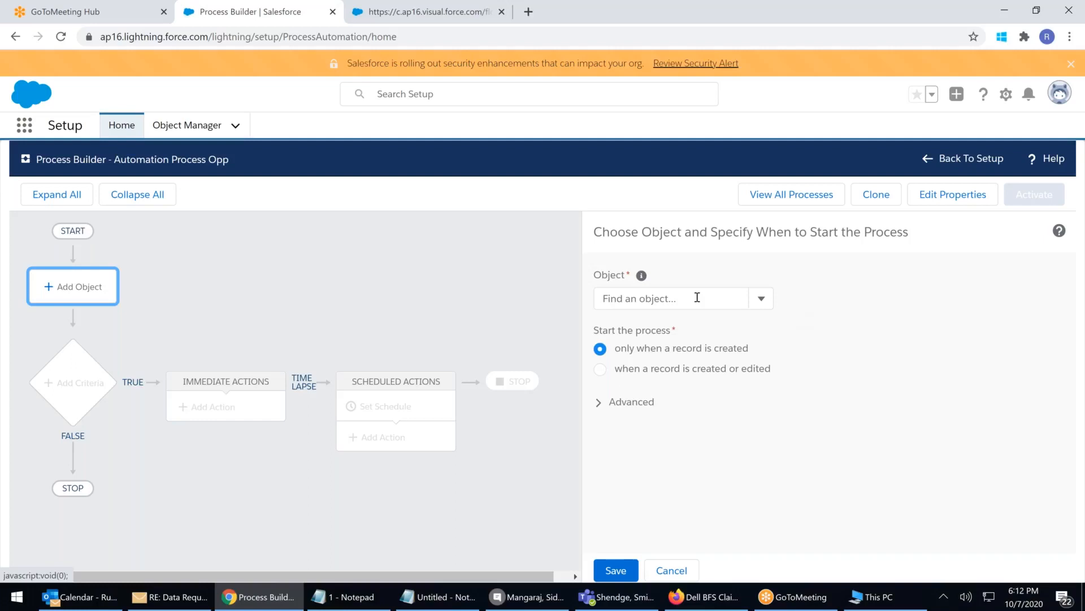
left_click(697, 298)
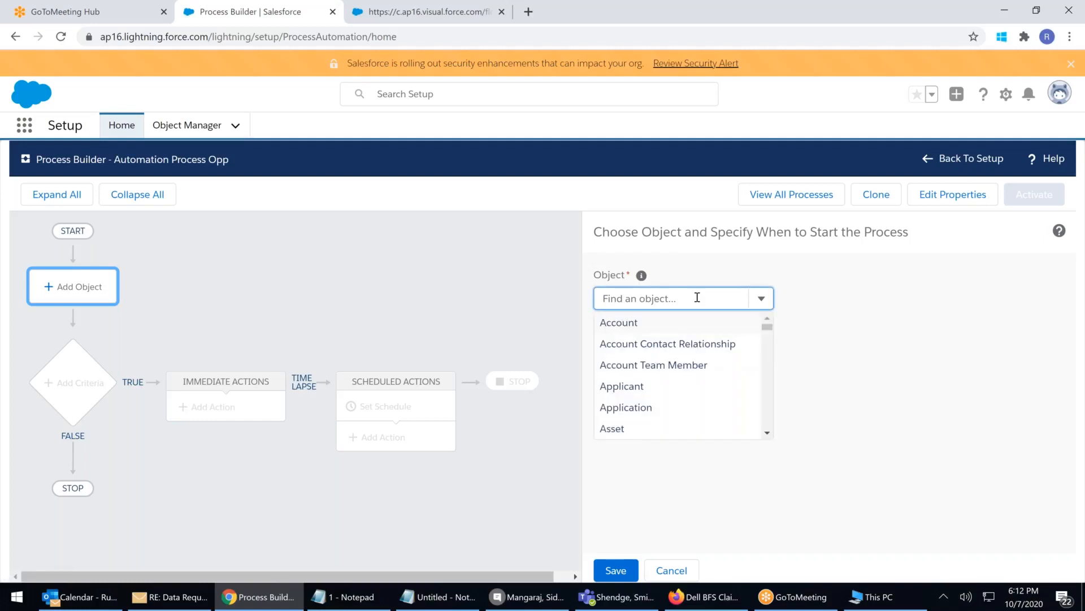
type("opp")
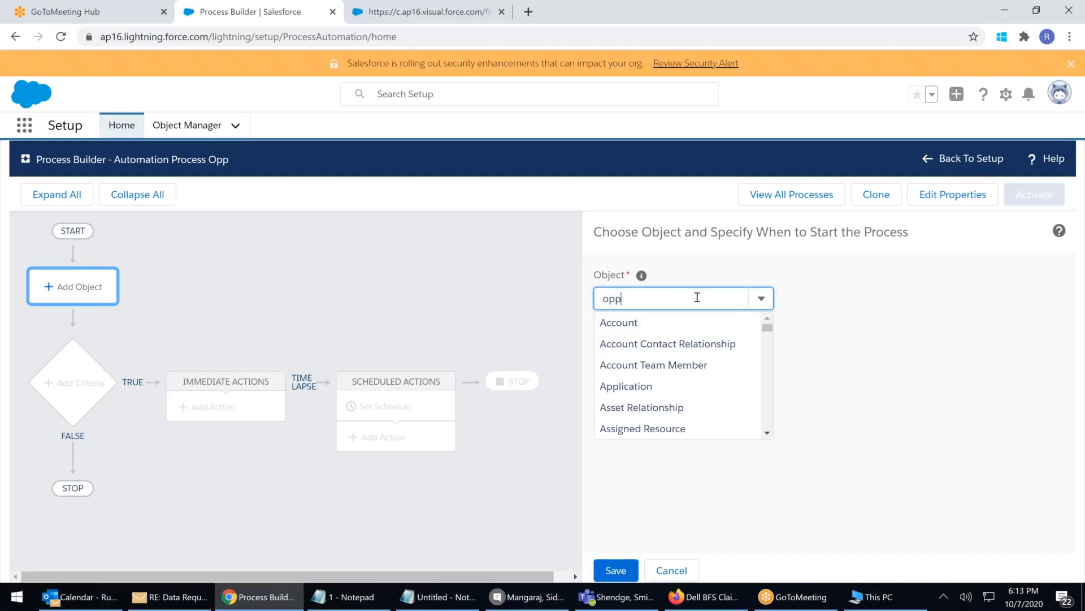
left_click(634, 323)
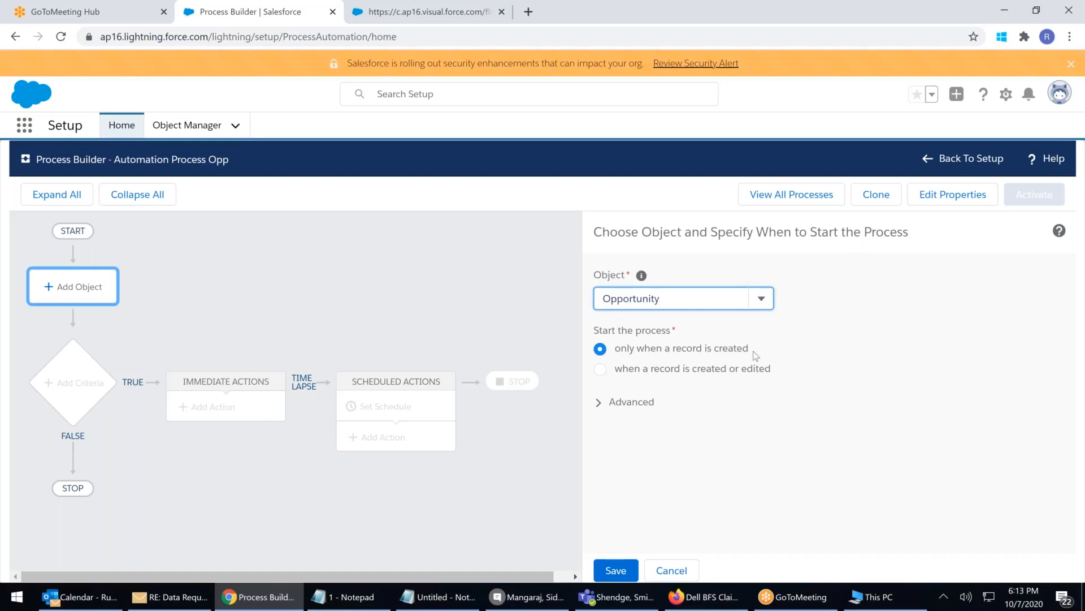
left_click(601, 369)
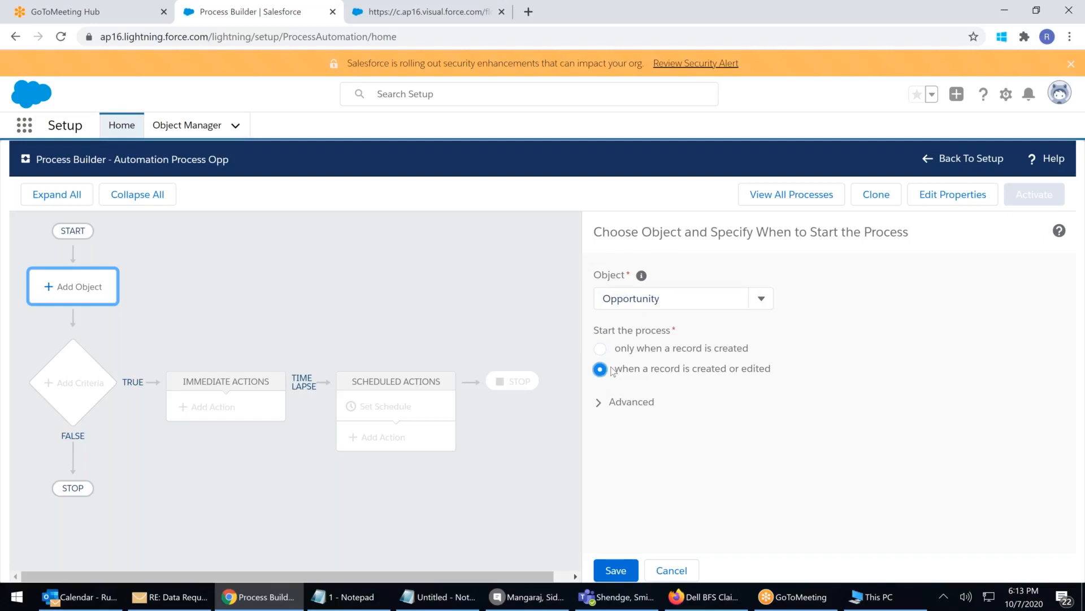
left_click(622, 573)
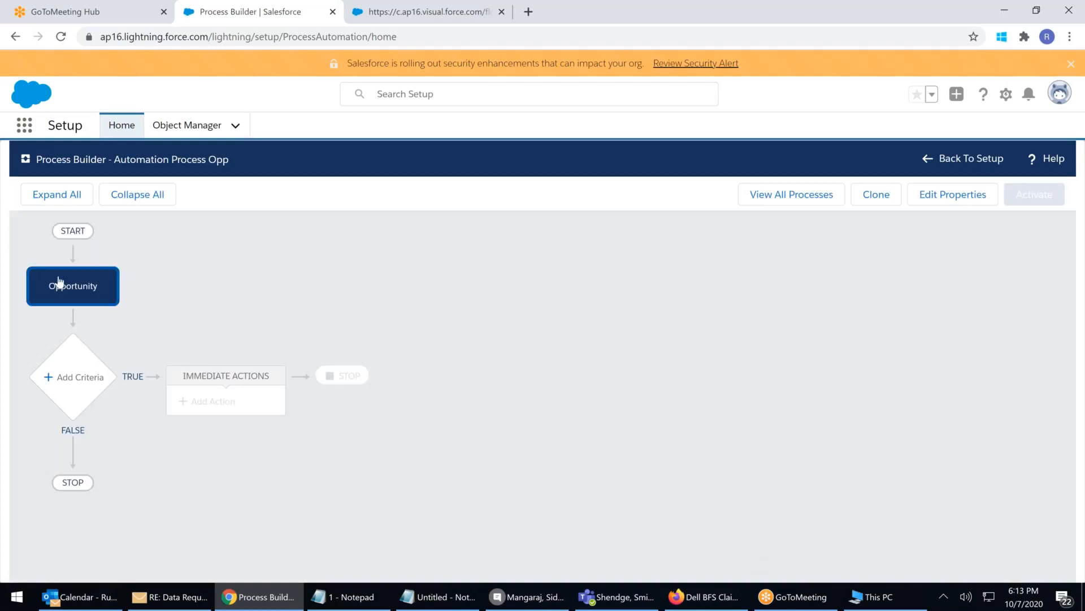
Reopen the Opportunity object settings to review the selected object
left_click(77, 289)
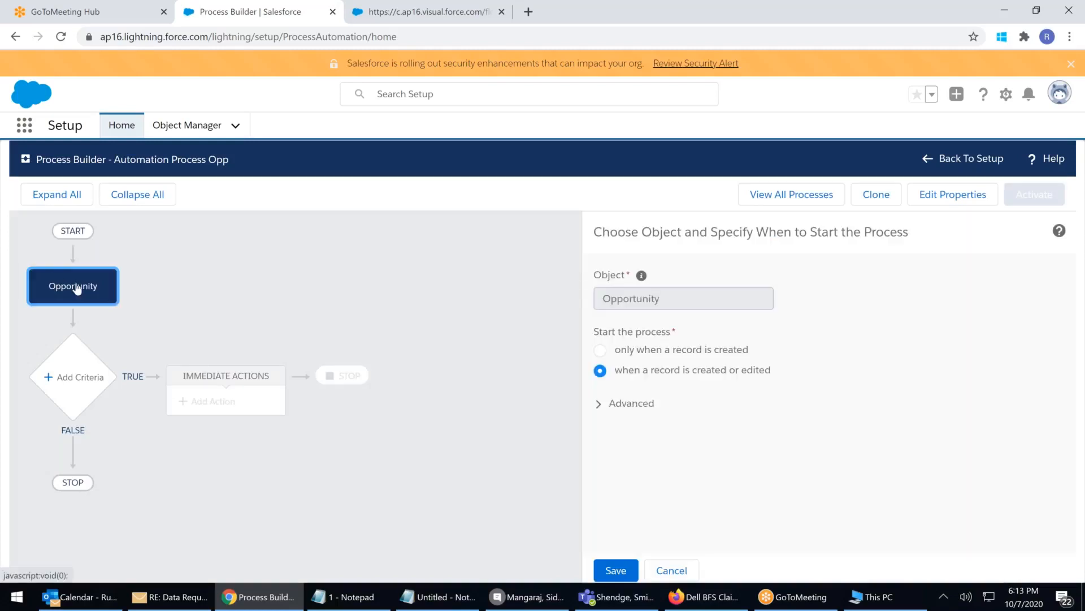
double_click(700, 307)
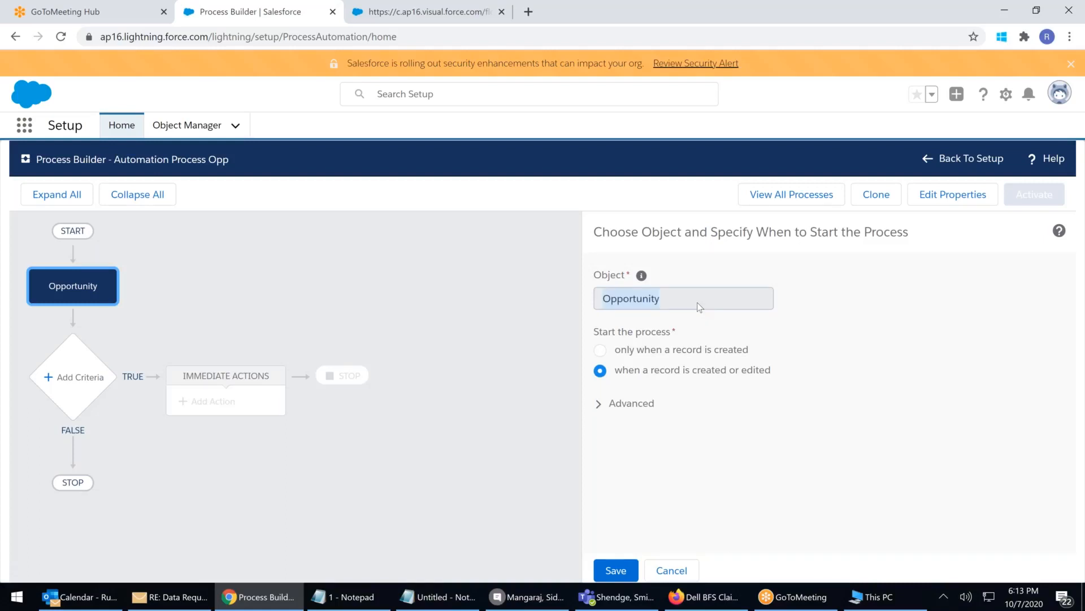
left_click(802, 323)
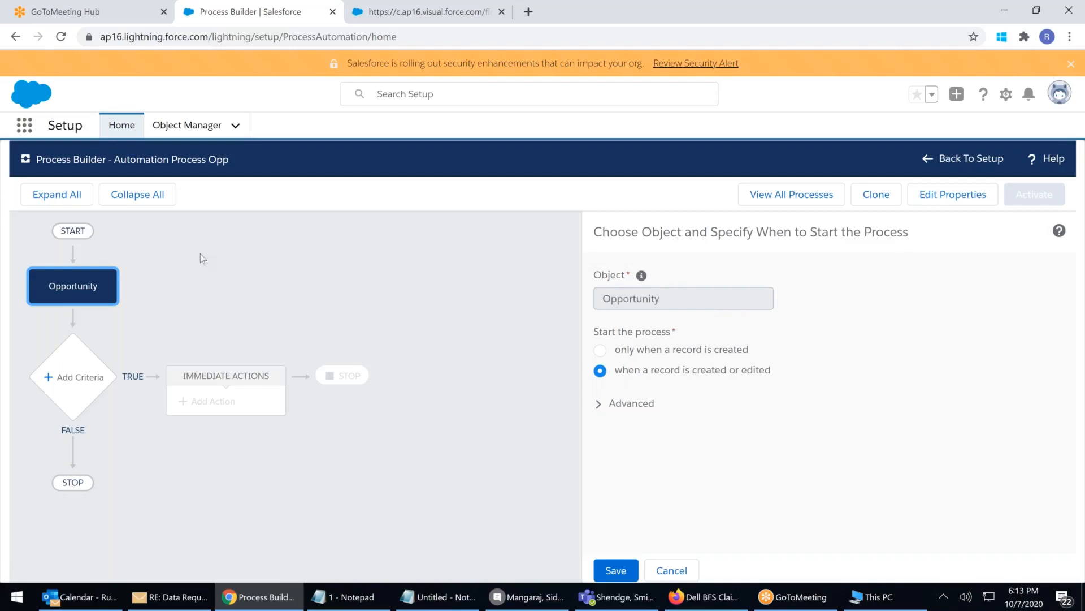
Add a condition-based criterion named 'VIP Opp' using the Opportunity Amount field
left_click(64, 381)
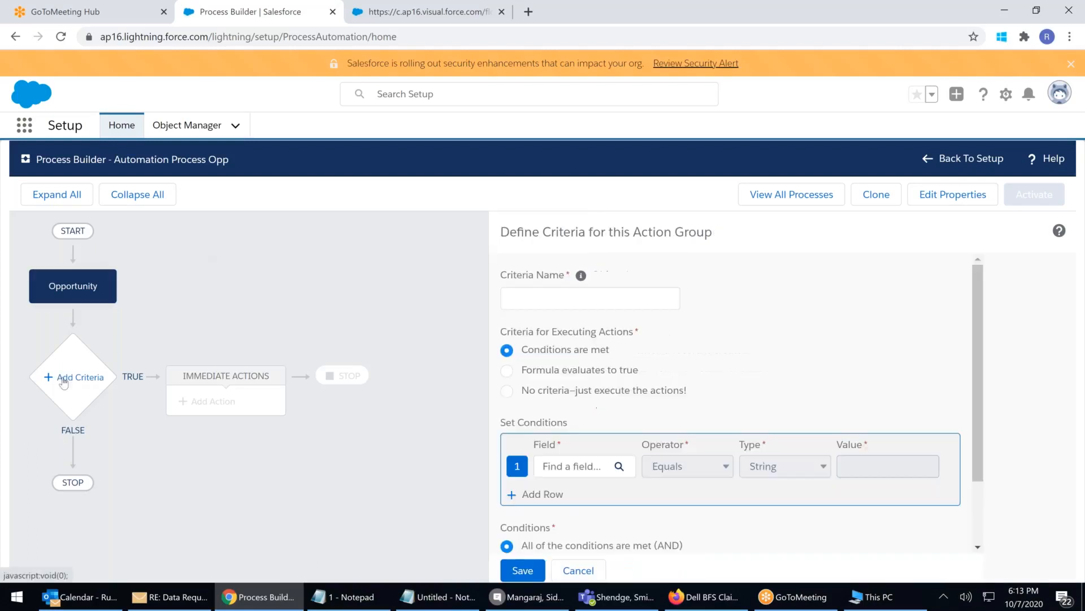
left_click(539, 292)
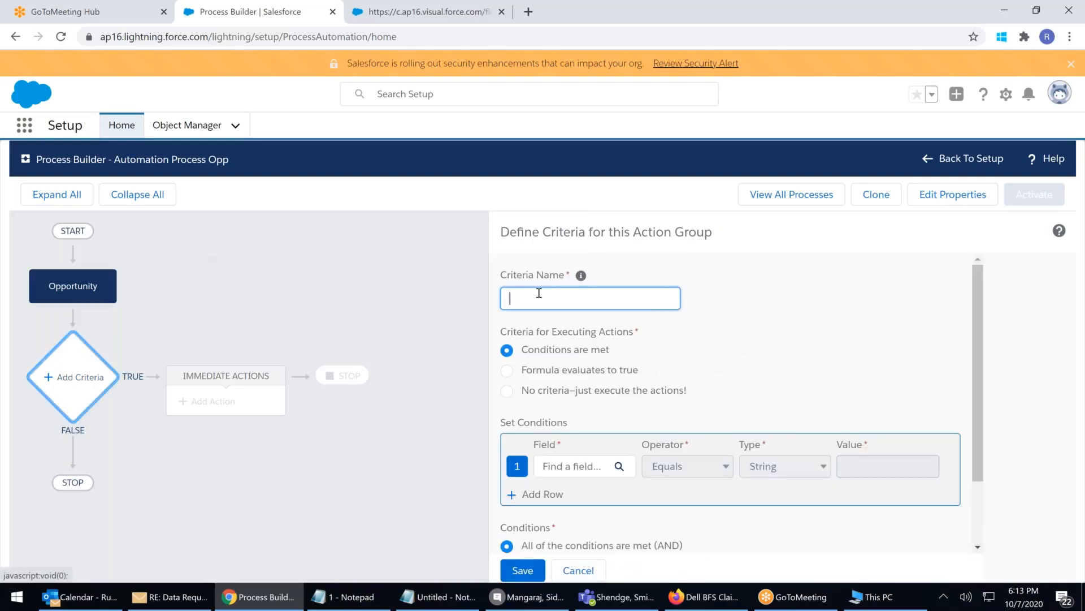
type("VIP Opp")
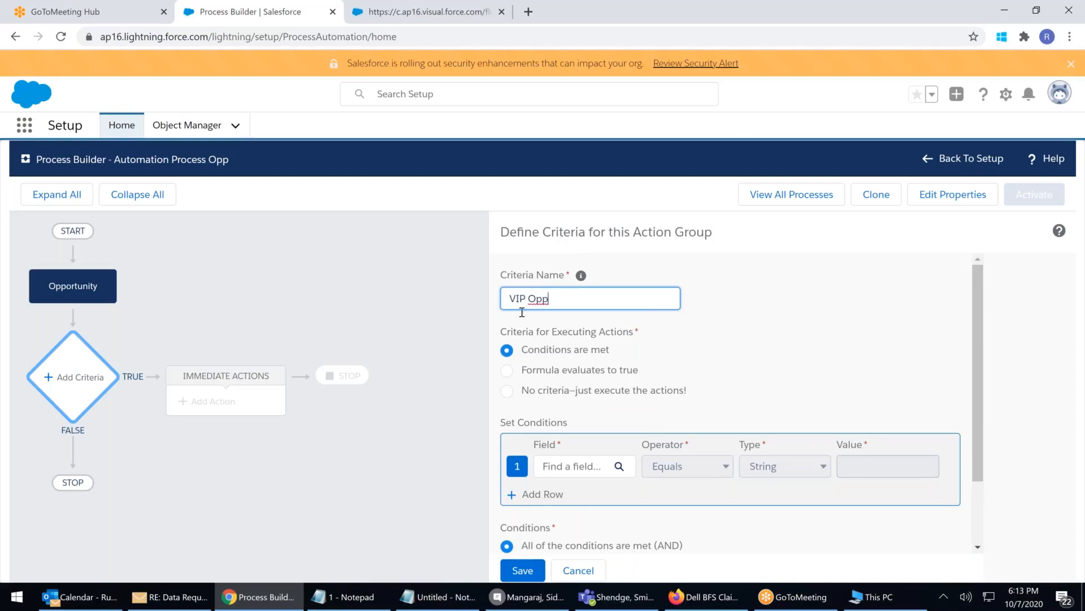
left_click(508, 371)
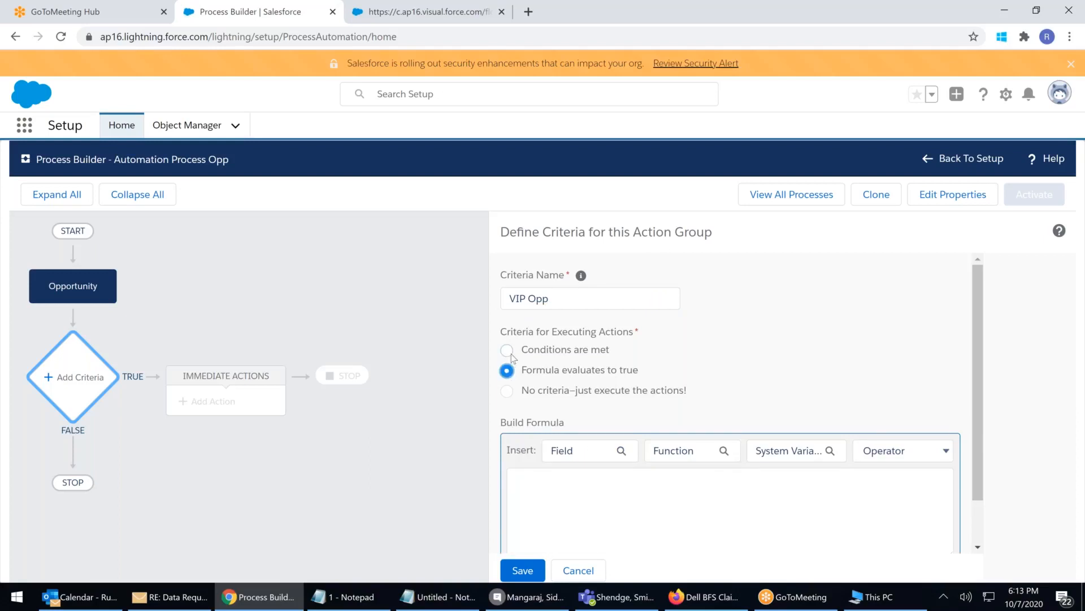
left_click(508, 351)
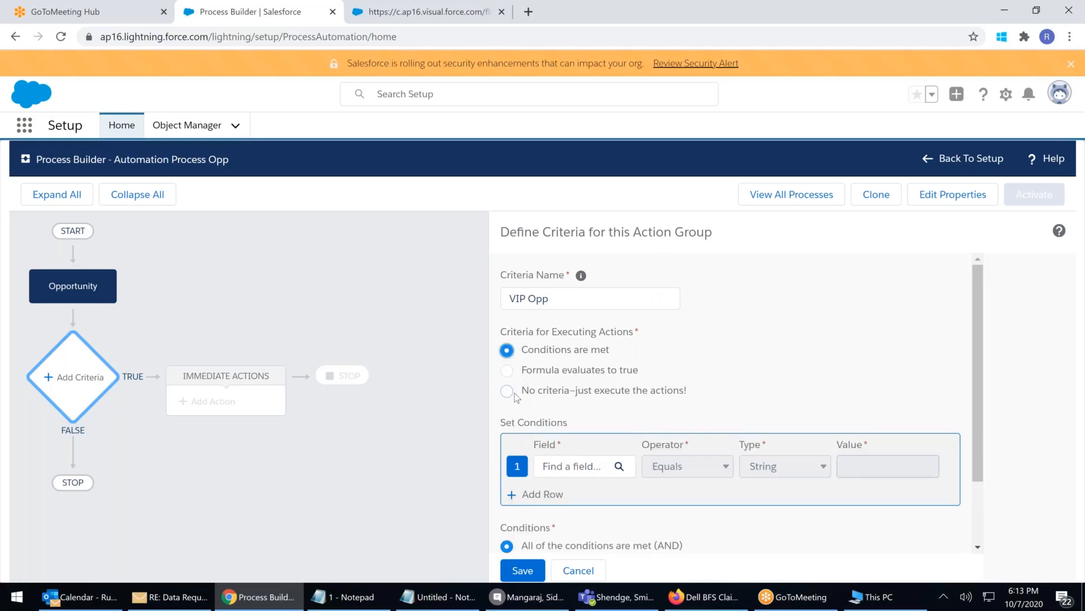
left_click(575, 468)
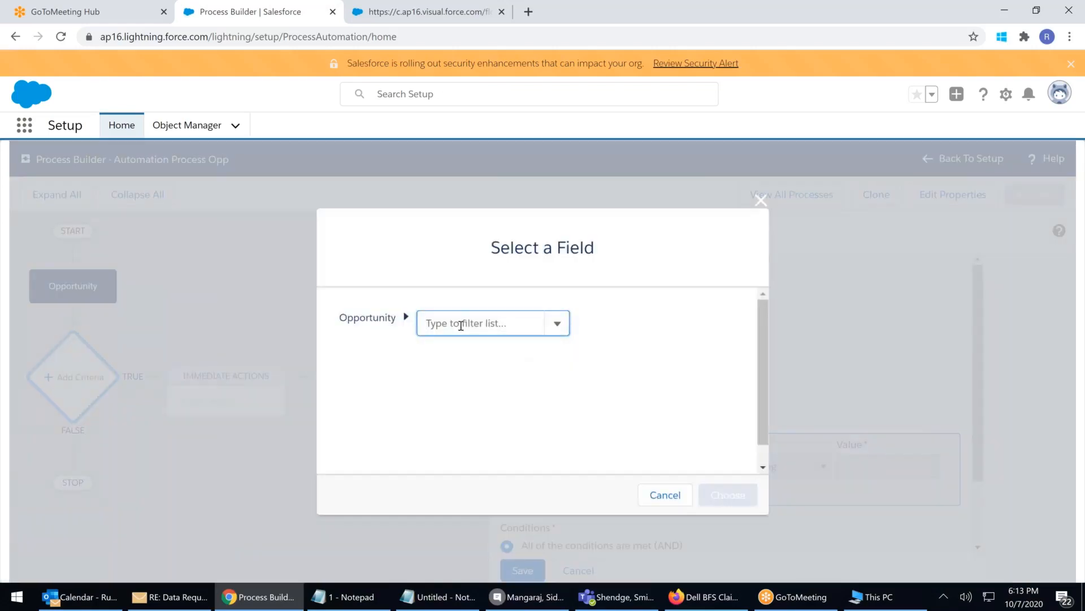
left_click(462, 320)
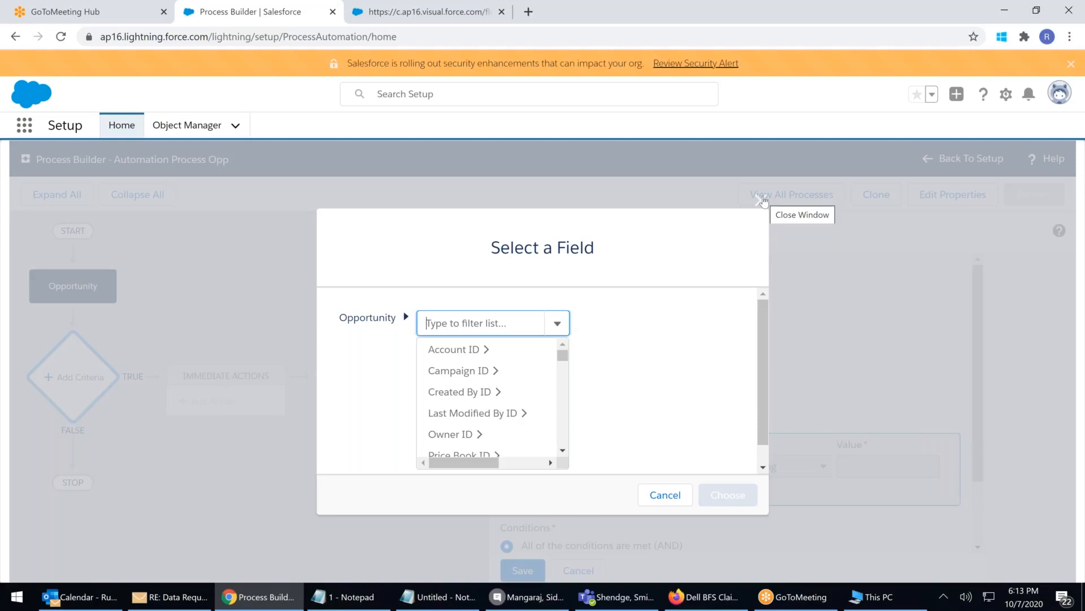
type("am")
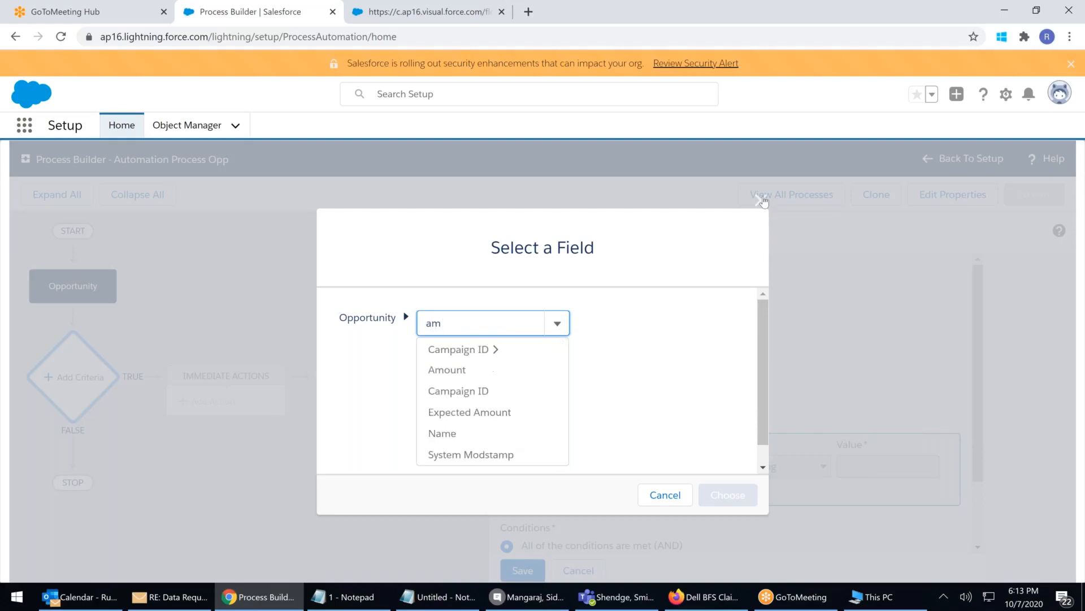
left_click(433, 371)
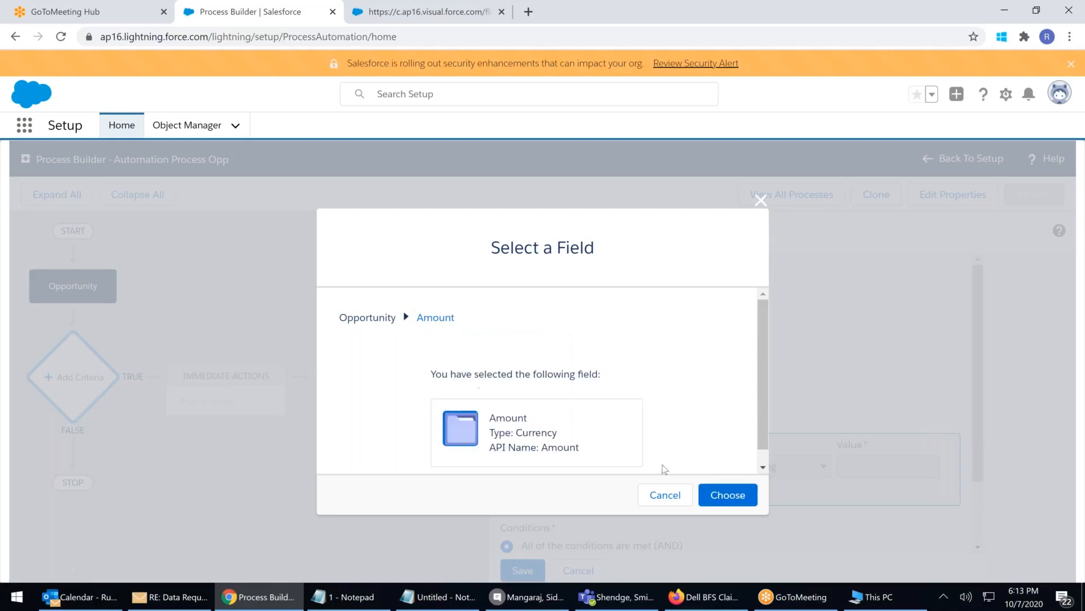
left_click(722, 494)
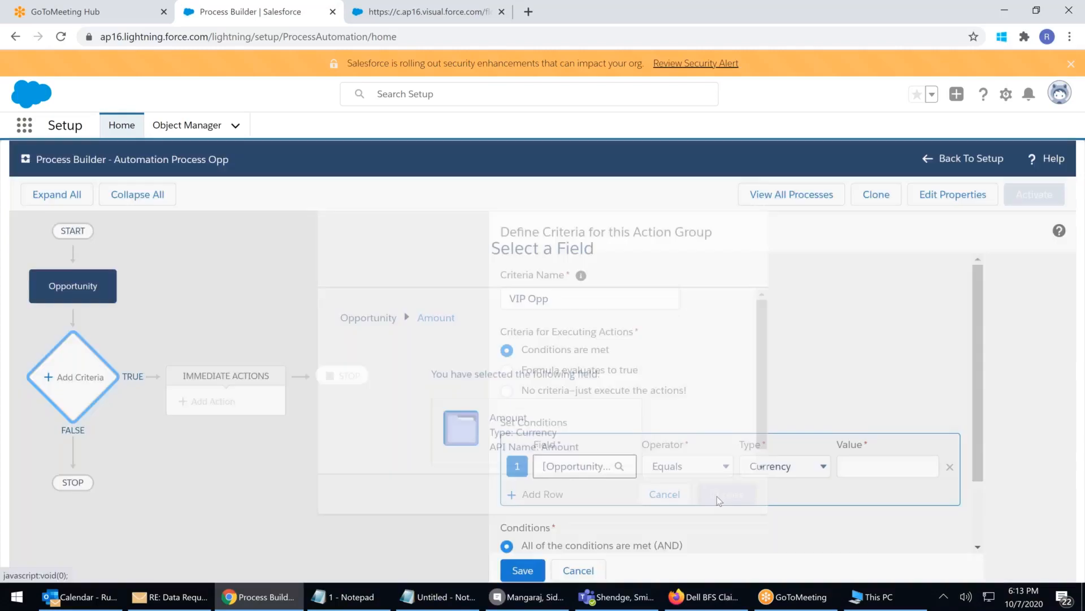
Make the condition Amount greater than or equal to Currency 10 and save the criterion
left_click(709, 466)
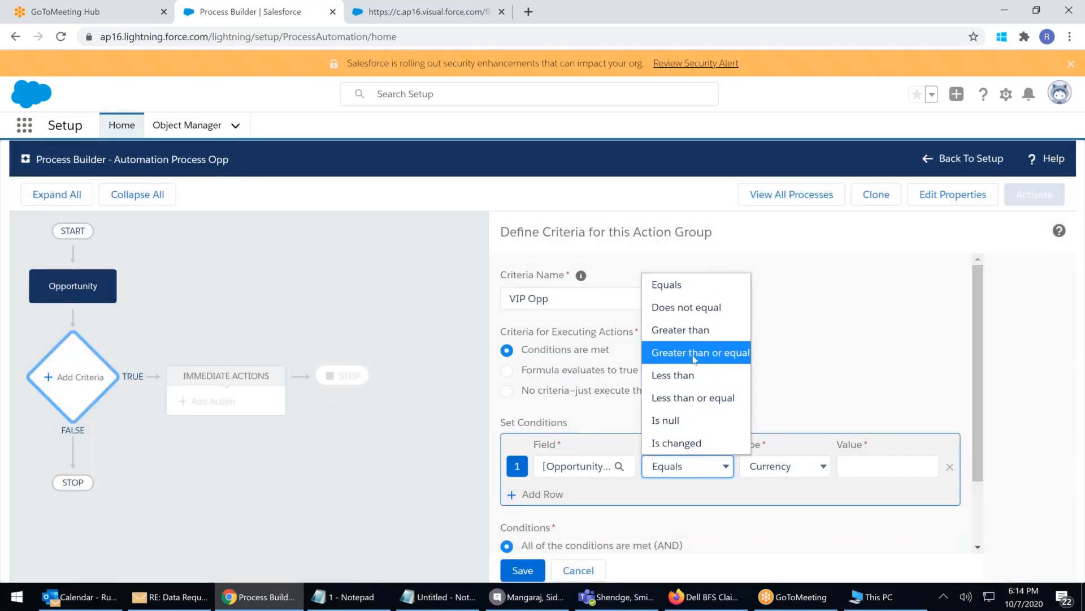
left_click(694, 353)
left_click(855, 468)
left_click(801, 470)
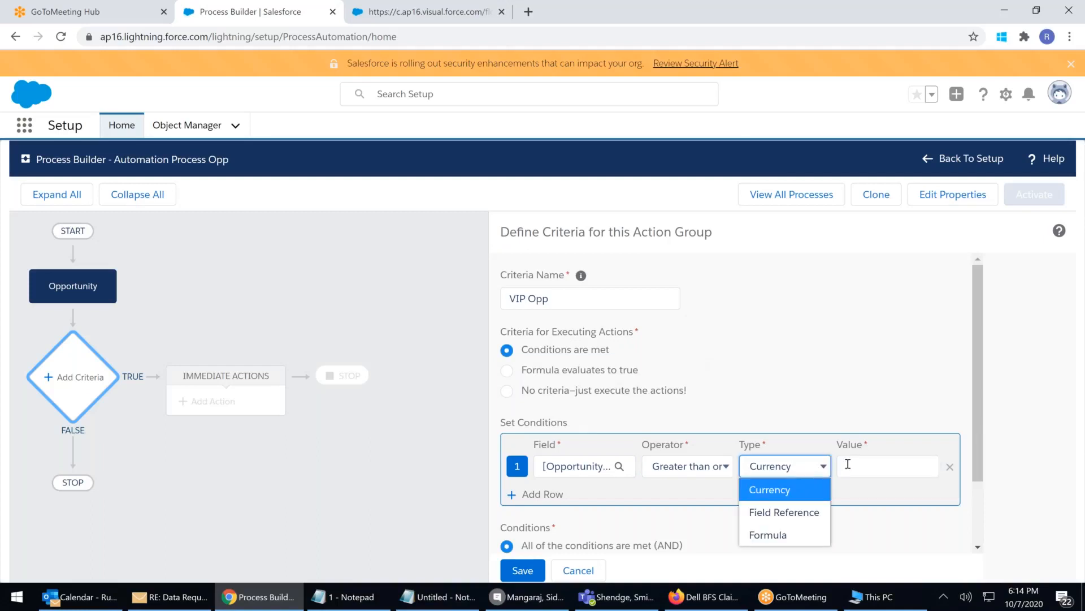
left_click(848, 464)
type("10")
left_click(891, 337)
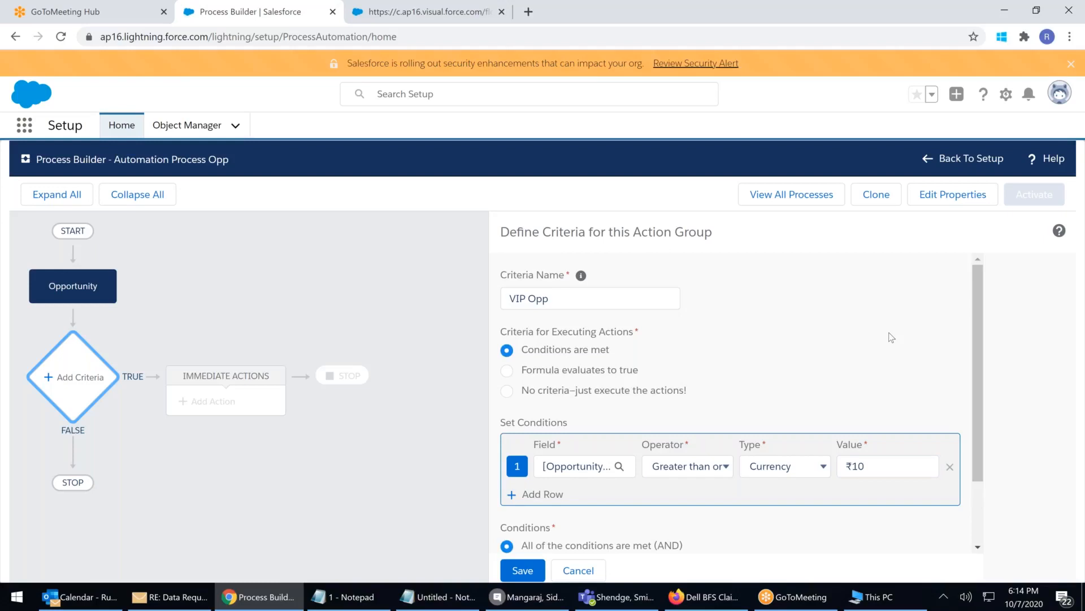
scroll(892, 337, "down", 2)
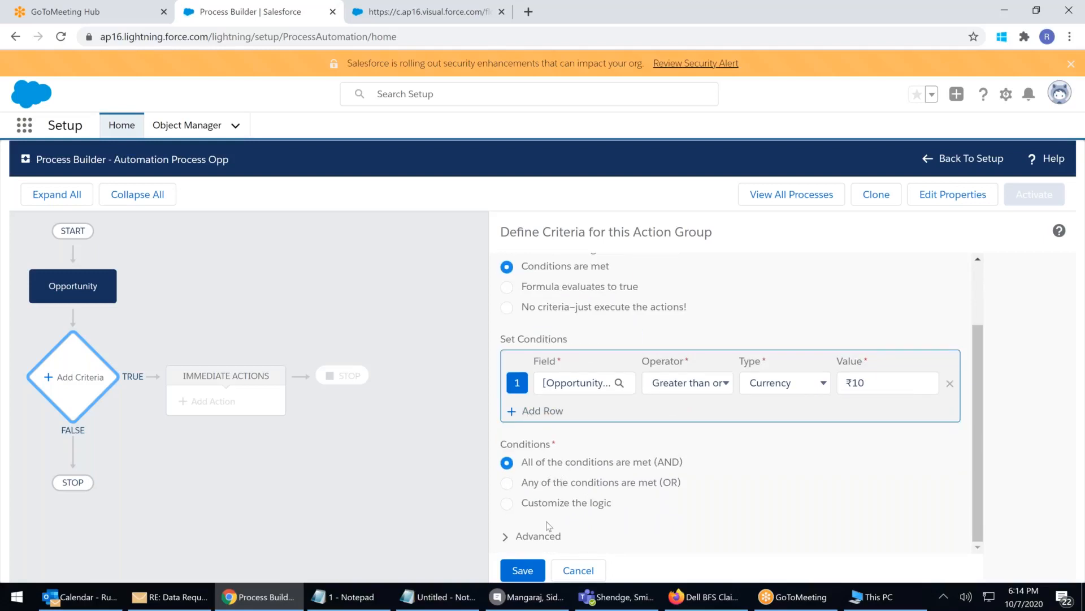
left_click(525, 572)
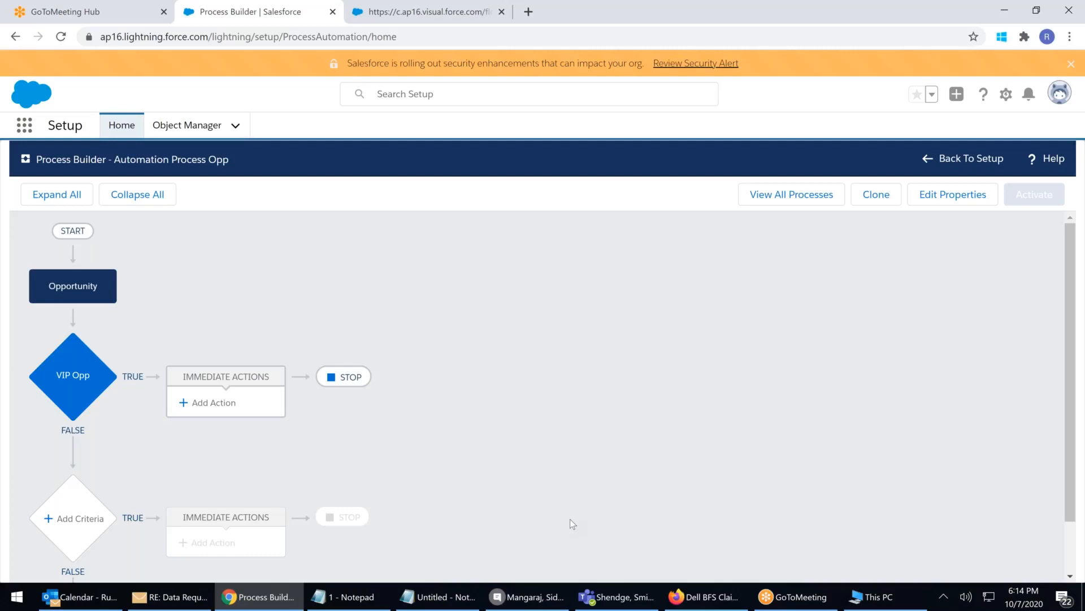
Add a Create a Record action named 'Create Operation' under VIP Opp
left_click(209, 410)
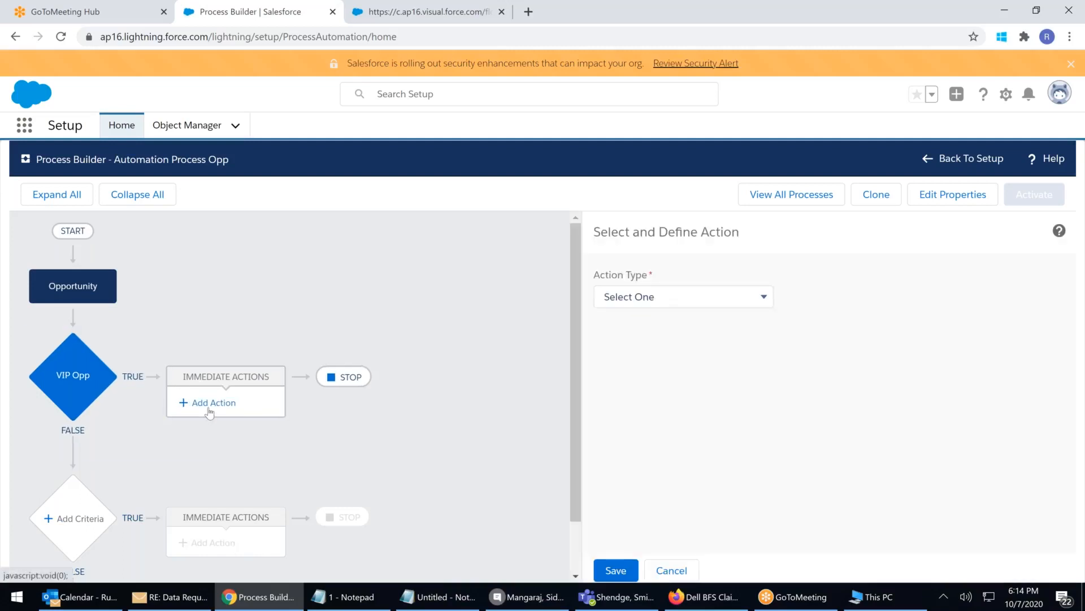
left_click(743, 301)
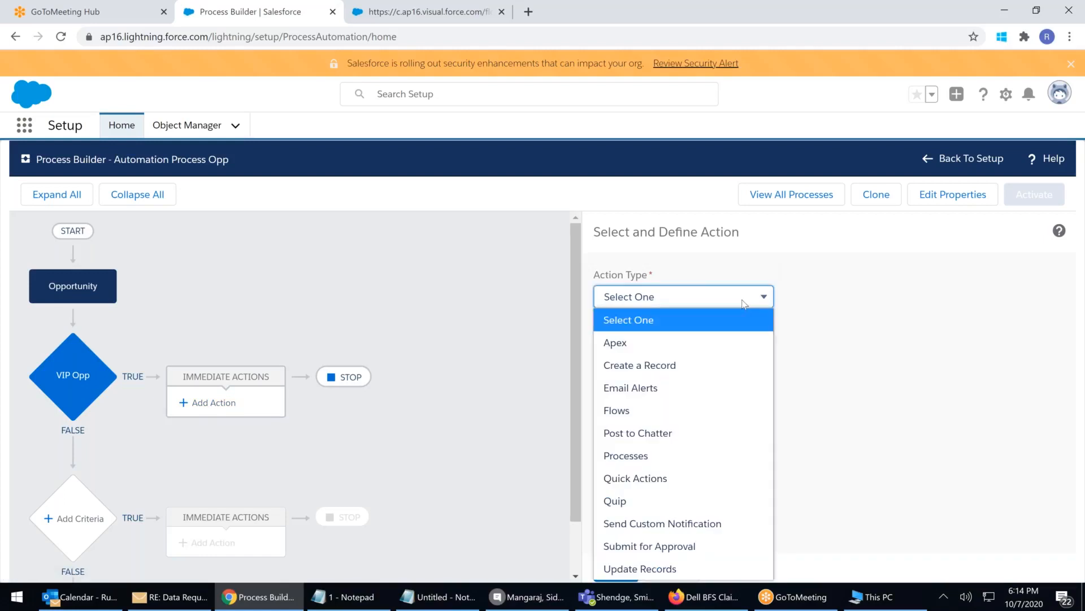
left_click(621, 346)
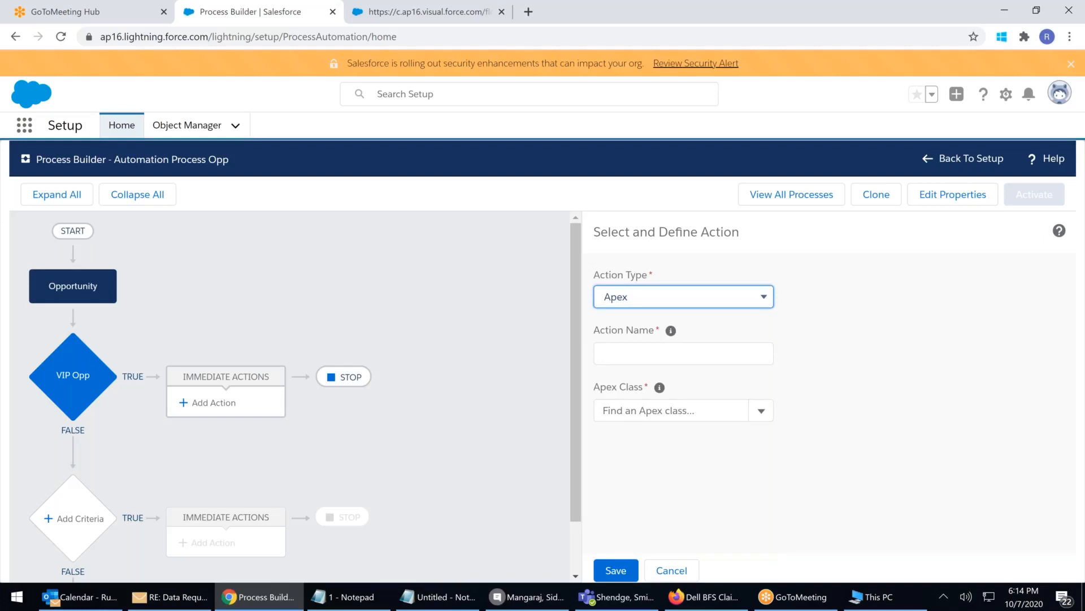
left_click(761, 298)
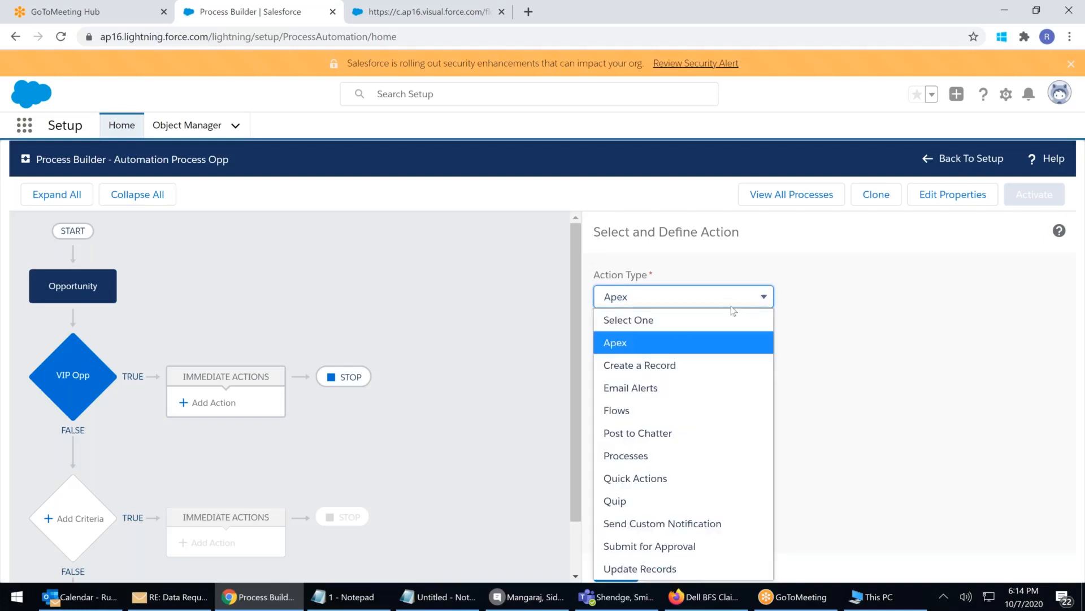
left_click(648, 365)
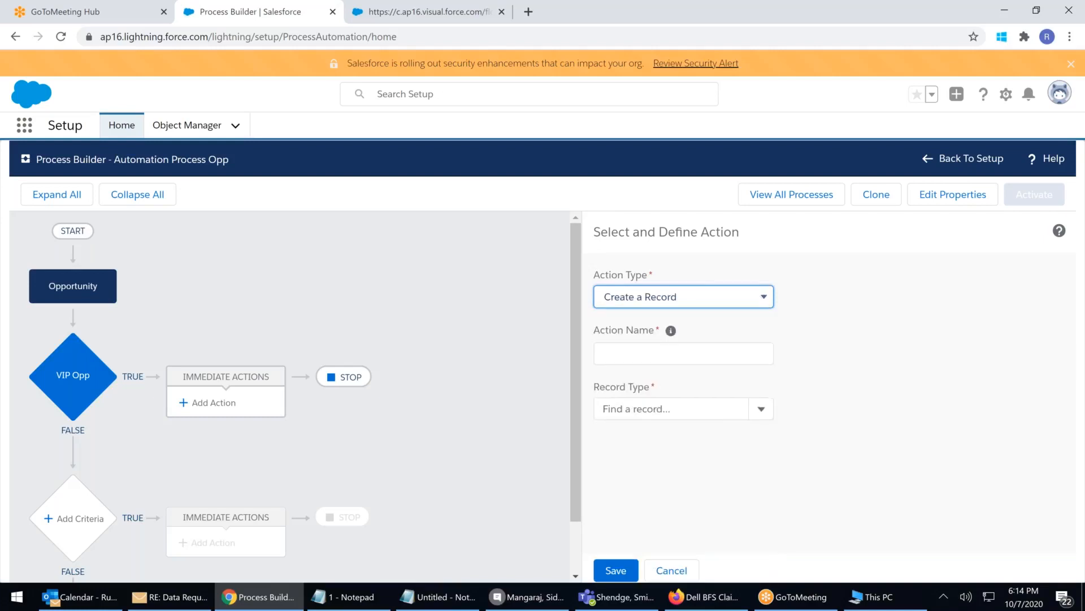
left_click(643, 357)
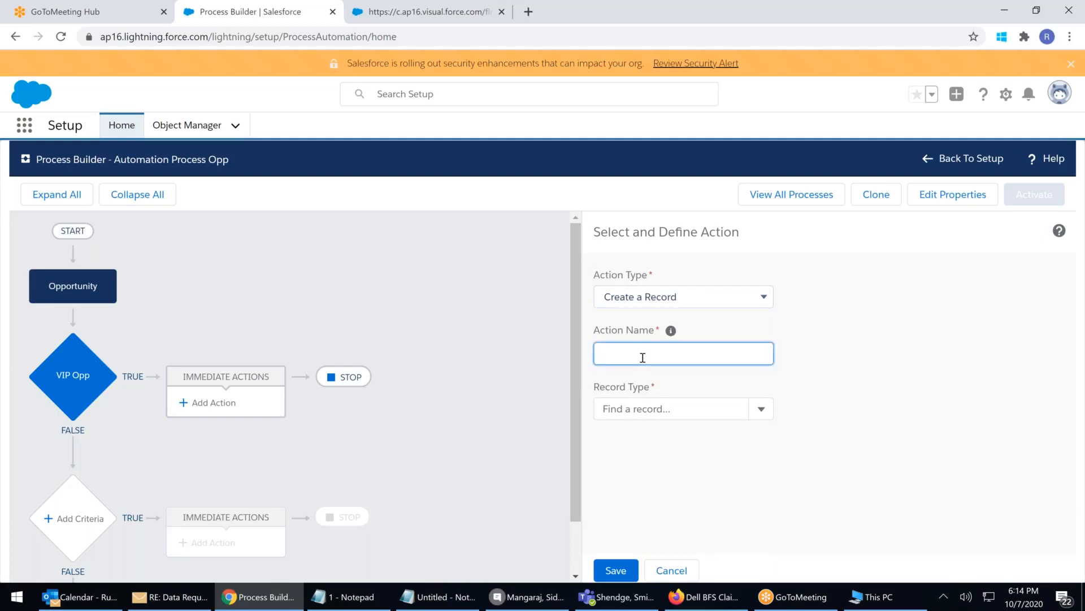
type("Create Operation")
Make the action create Operation records with Operation Name 'System Created', and save it
left_click(664, 410)
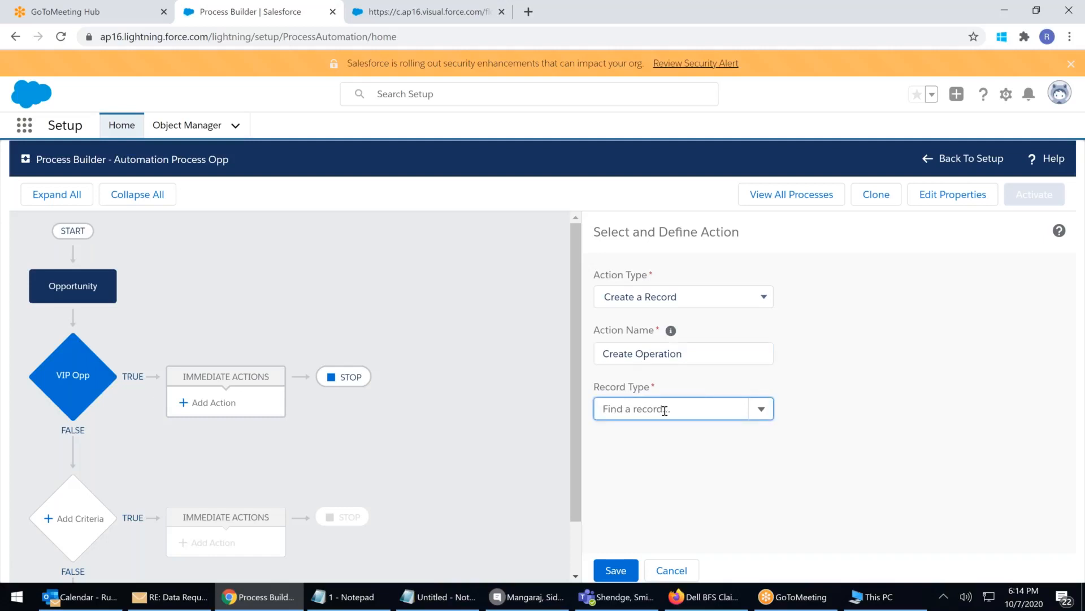
type("opp")
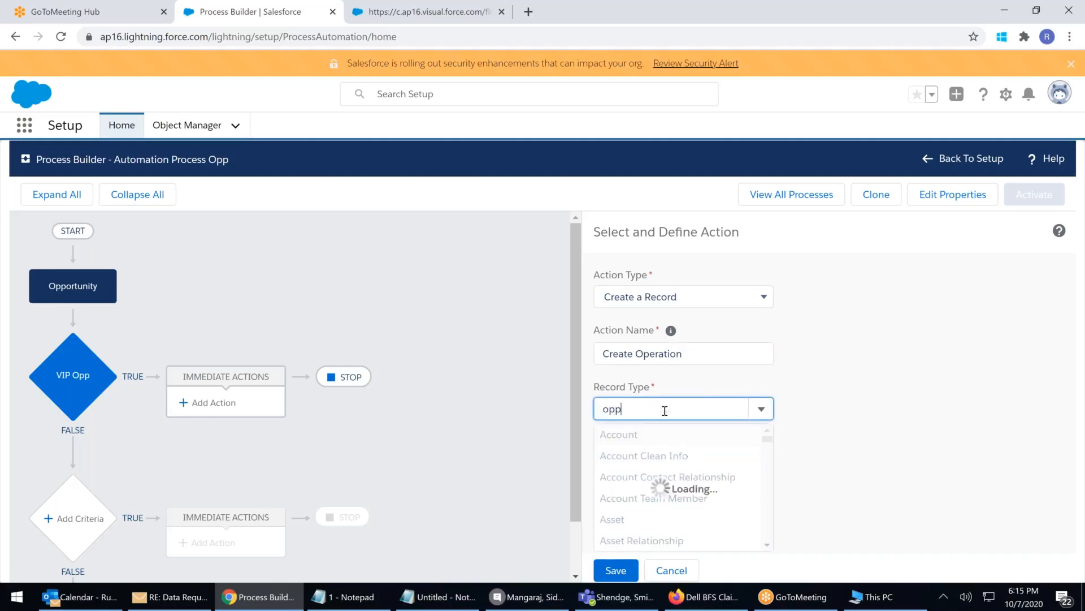
key("BackSpace")
type("e")
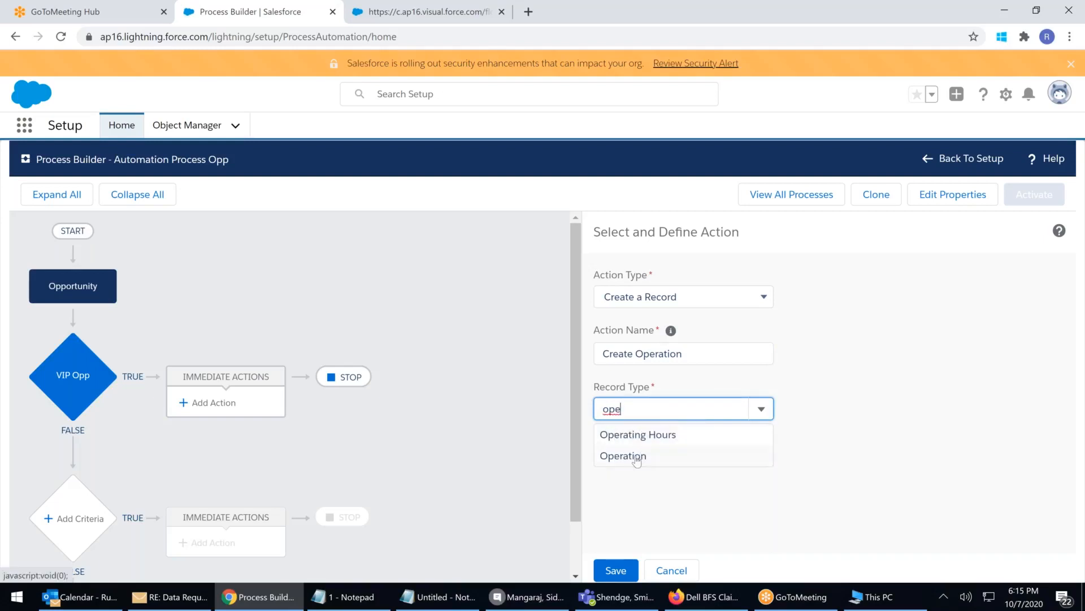
left_click(641, 456)
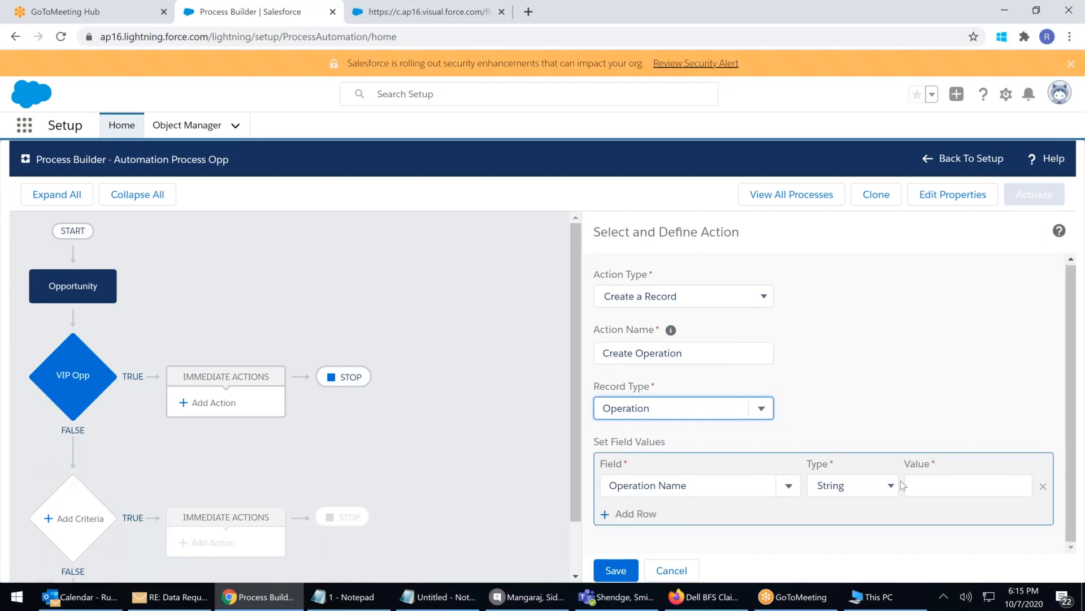
left_click(928, 485)
type("Syste")
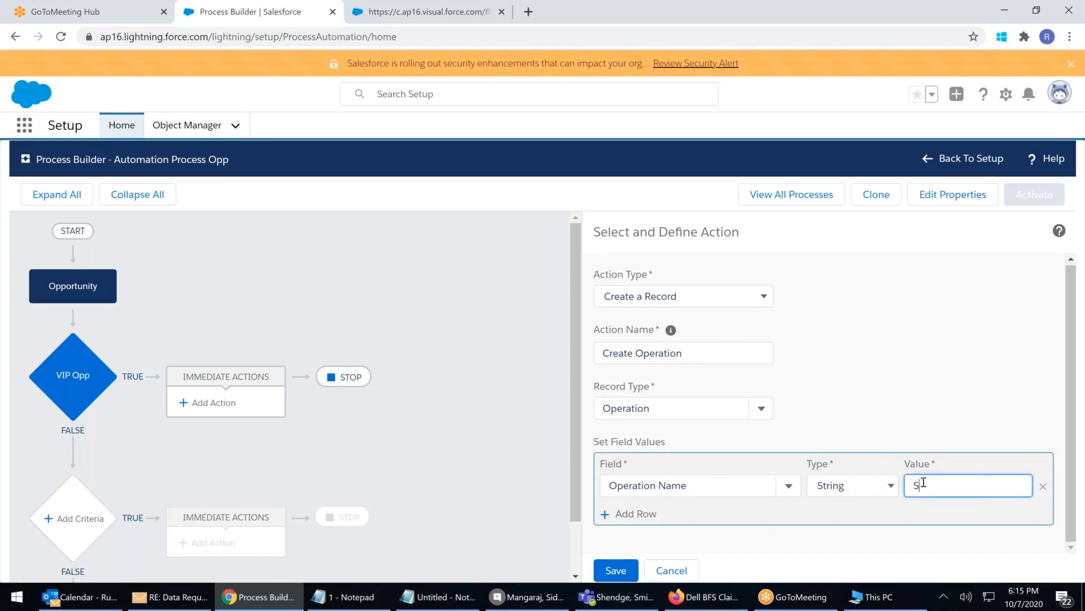
type("m Created")
left_click(617, 570)
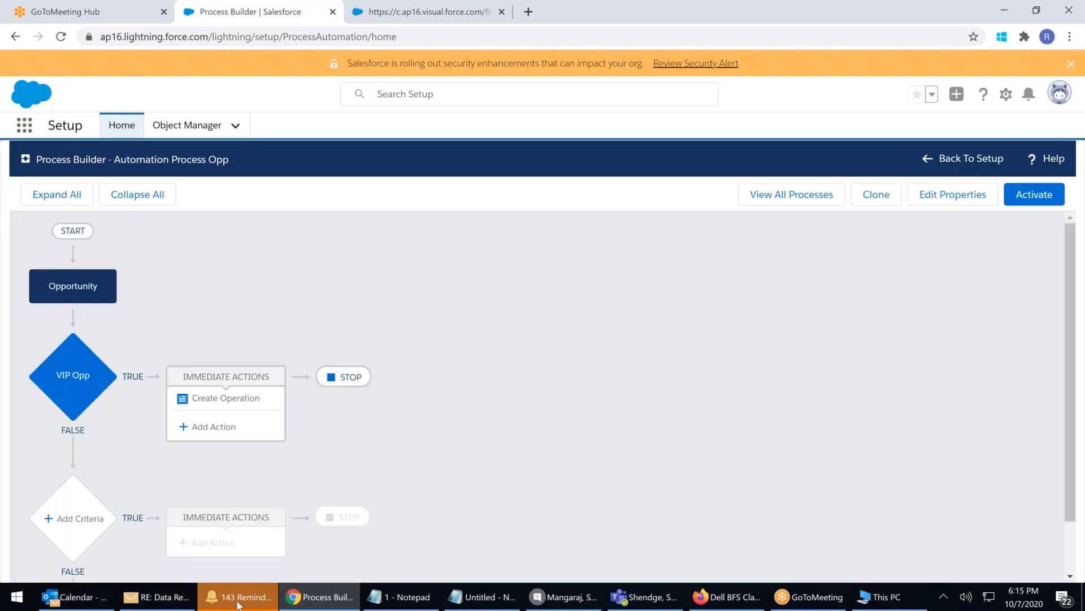
Dismiss the Outlook reminder window and start another action for VIP Opp
left_click(238, 600)
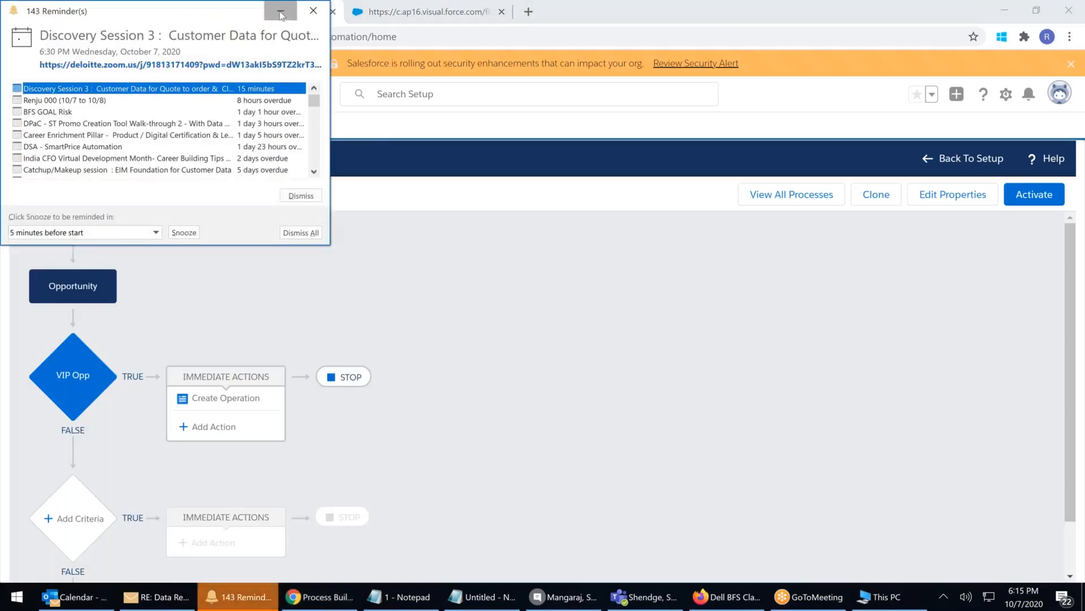
left_click(306, 11)
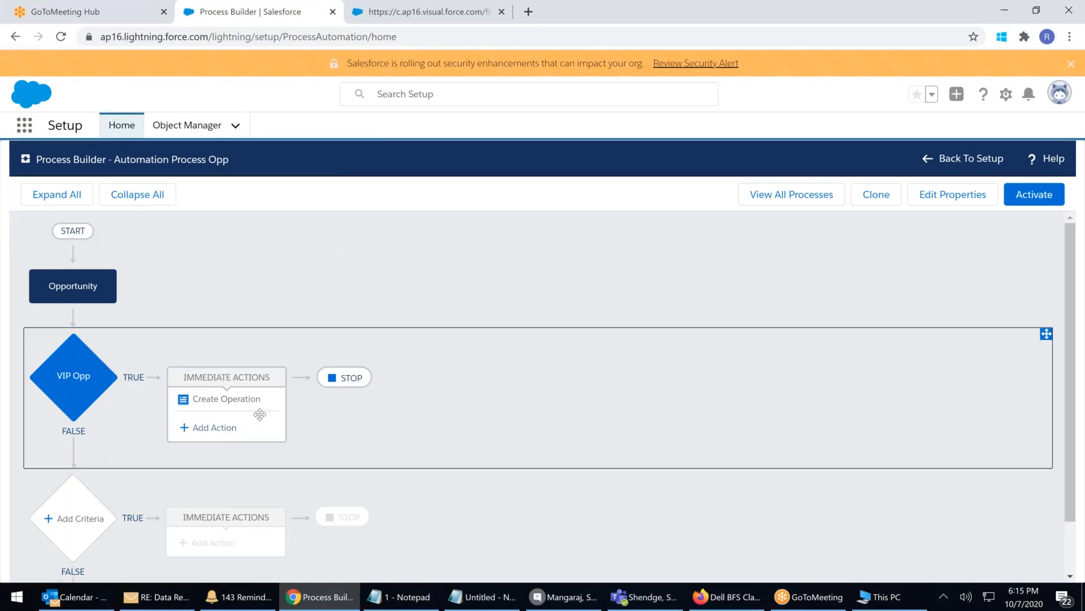
left_click(220, 428)
Save a Flows action 'Lees tn 500' that launches the AutuLaunched_Opp500less flow
left_click(659, 295)
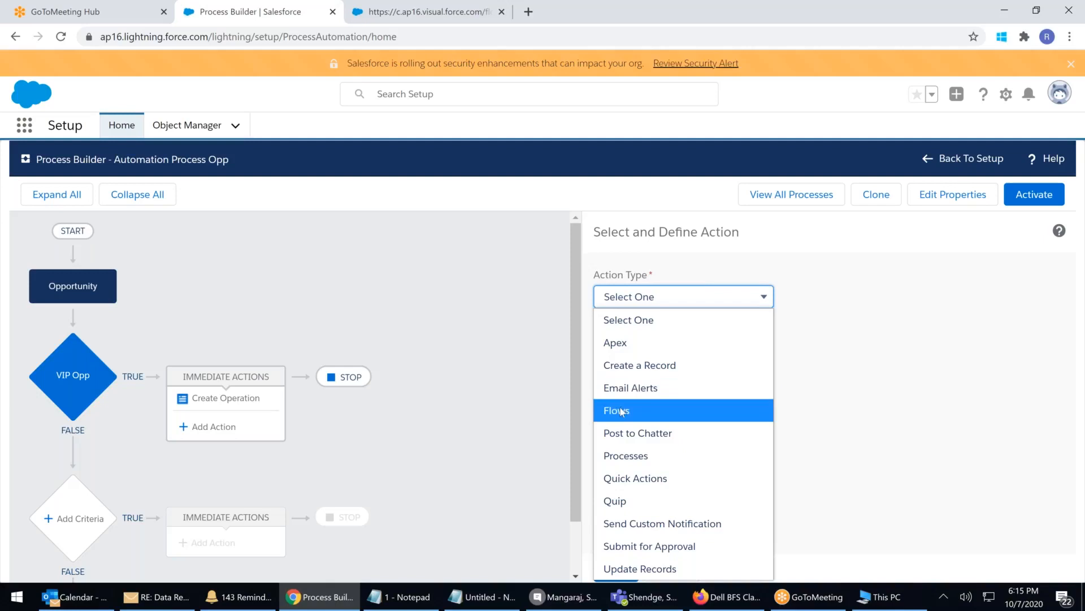
left_click(621, 411)
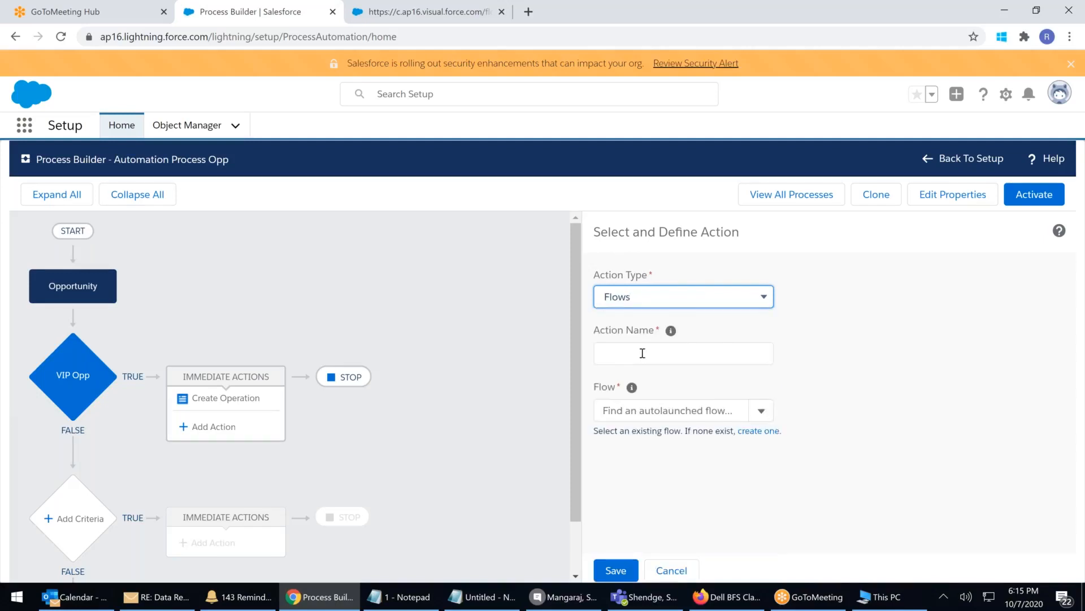
left_click(642, 353)
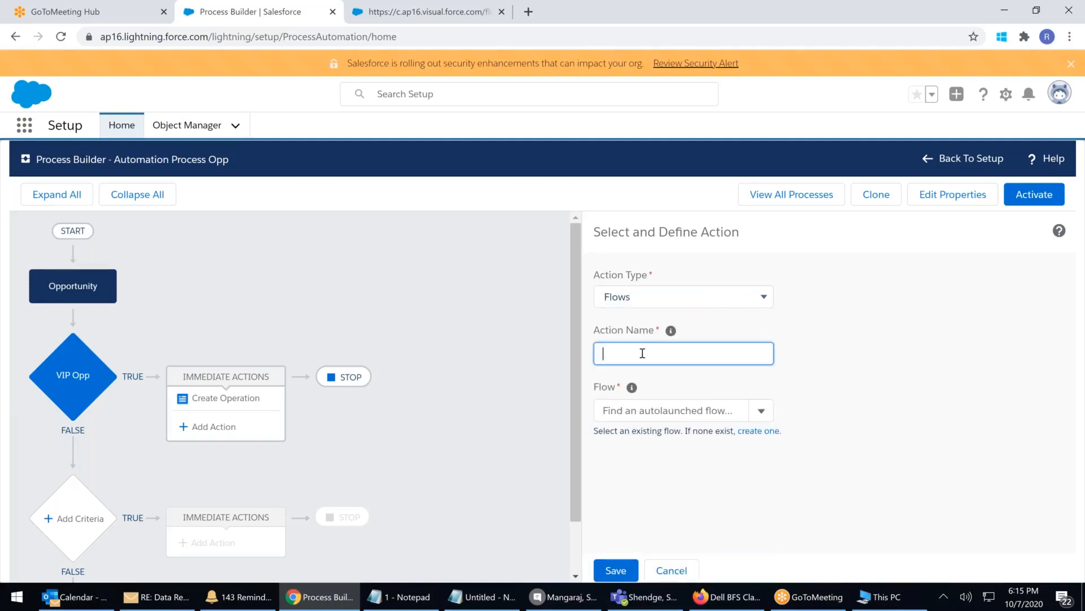
type("Lees tn 500")
left_click(681, 411)
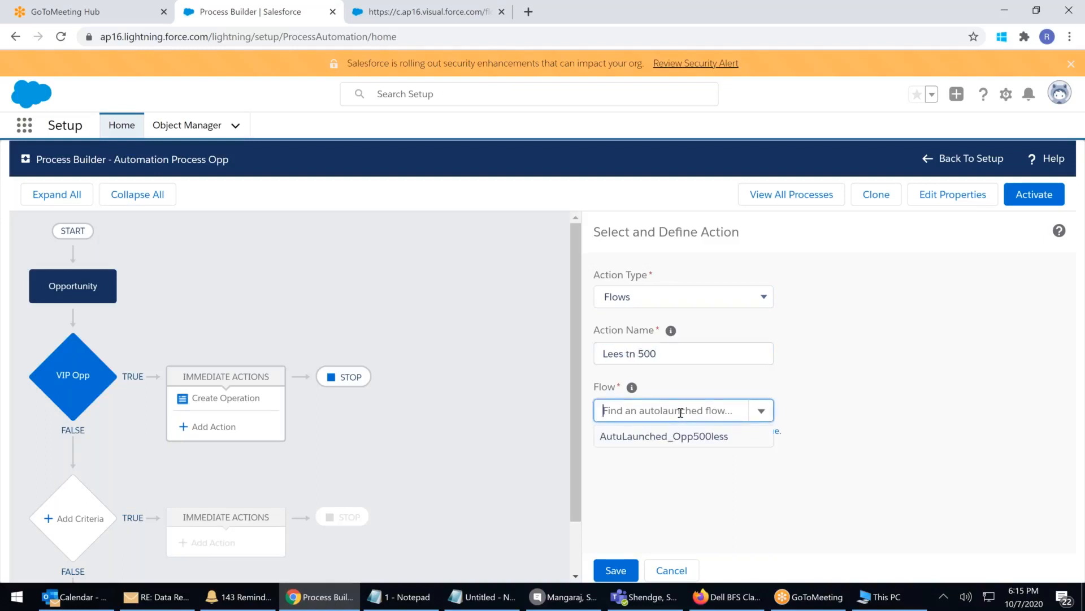
left_click(635, 442)
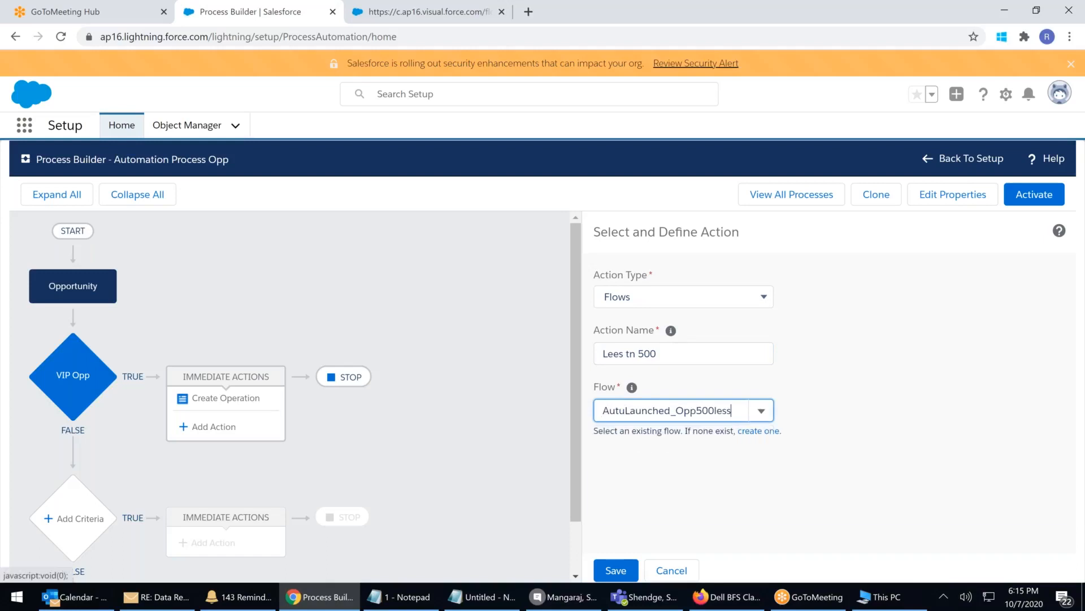
left_click(618, 571)
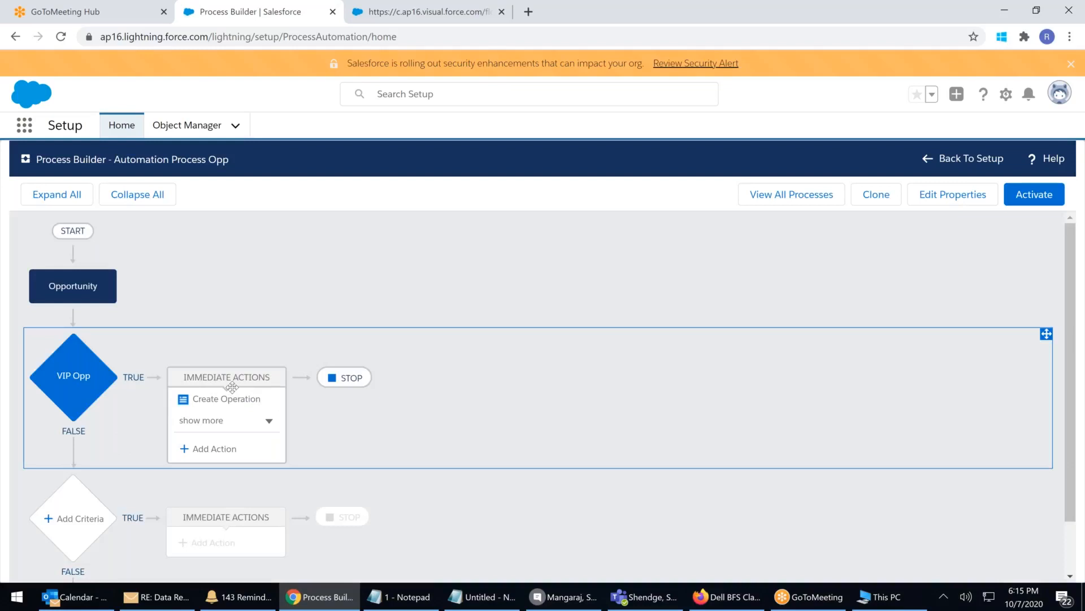
Show all VIP Opp actions and begin defining another action's type
left_click(208, 422)
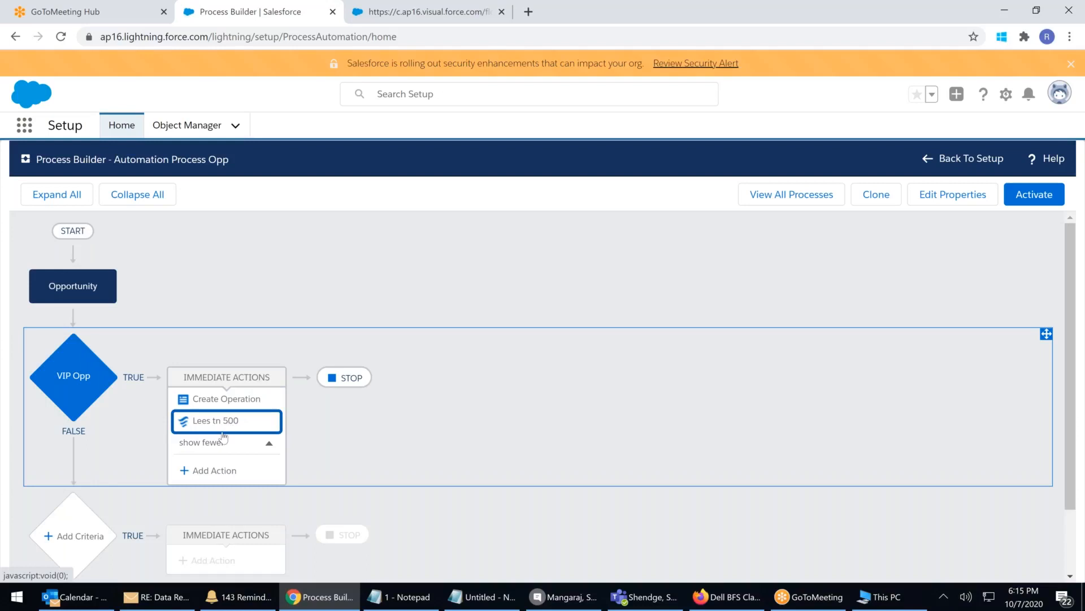
left_click(226, 470)
left_click(670, 306)
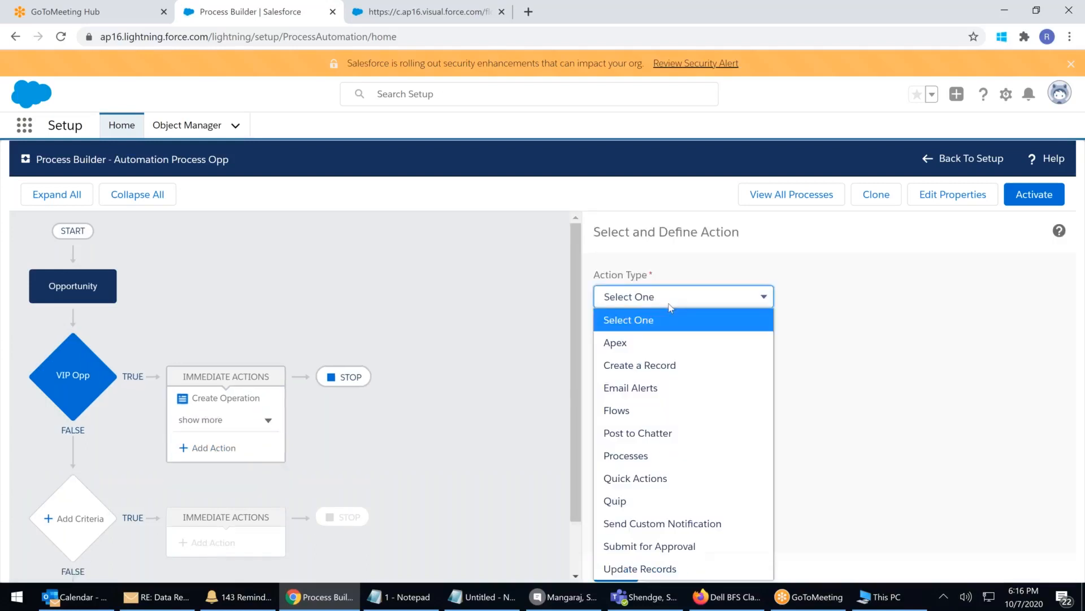
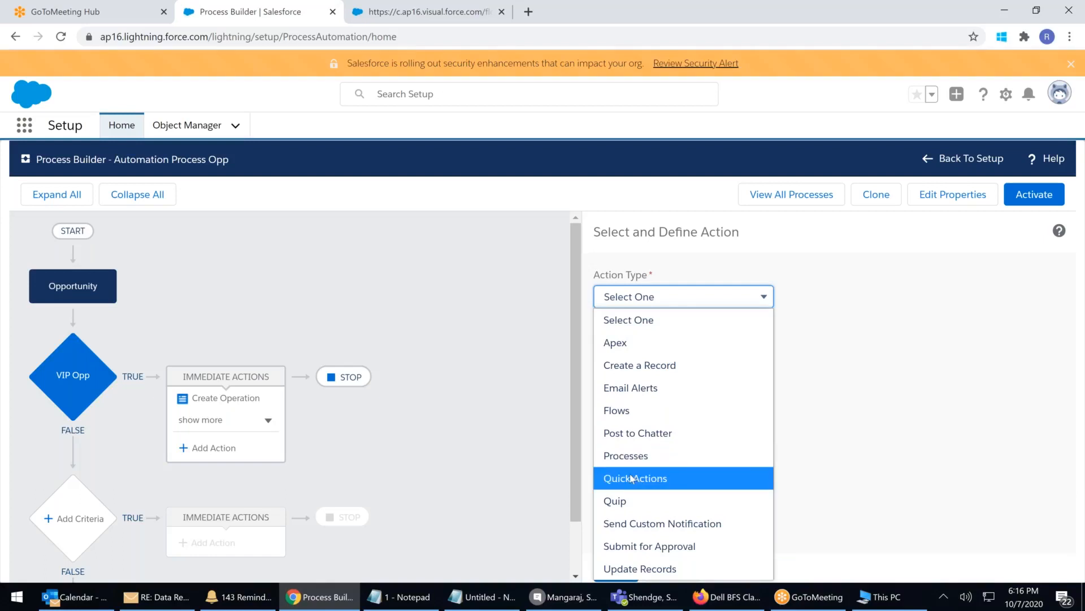
Set Action Type to Quick Actions and try filtering by Global actions, browsing their types
left_click(636, 478)
left_click(653, 416)
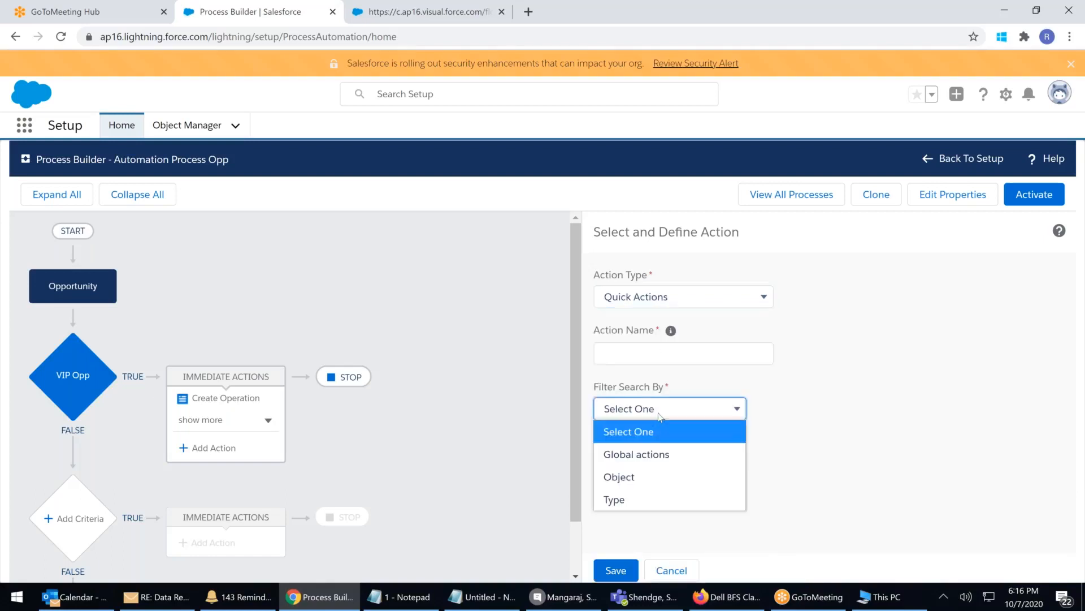
left_click(642, 452)
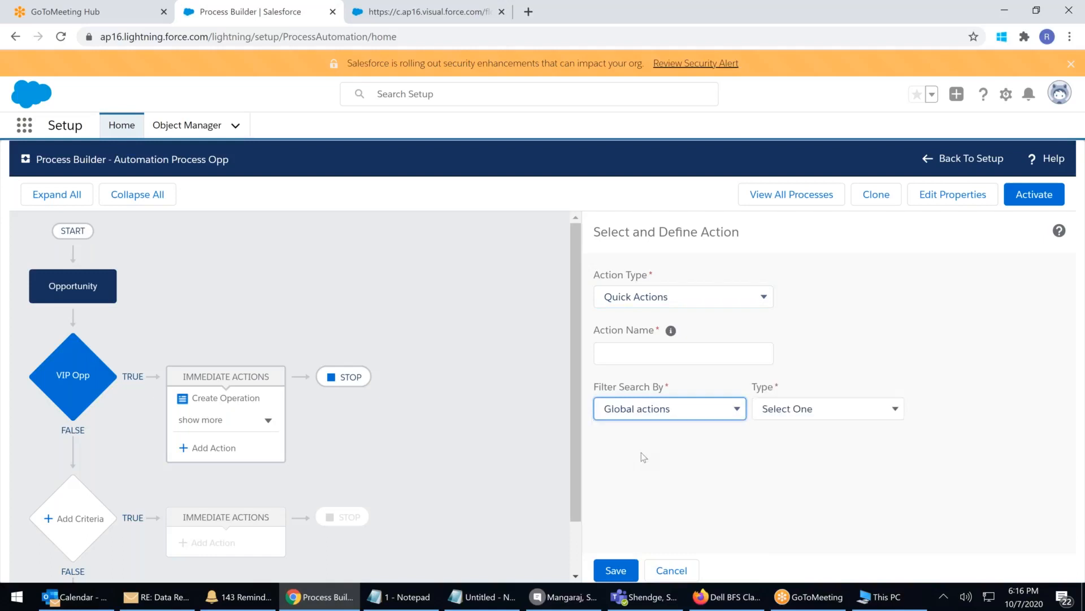
left_click(854, 412)
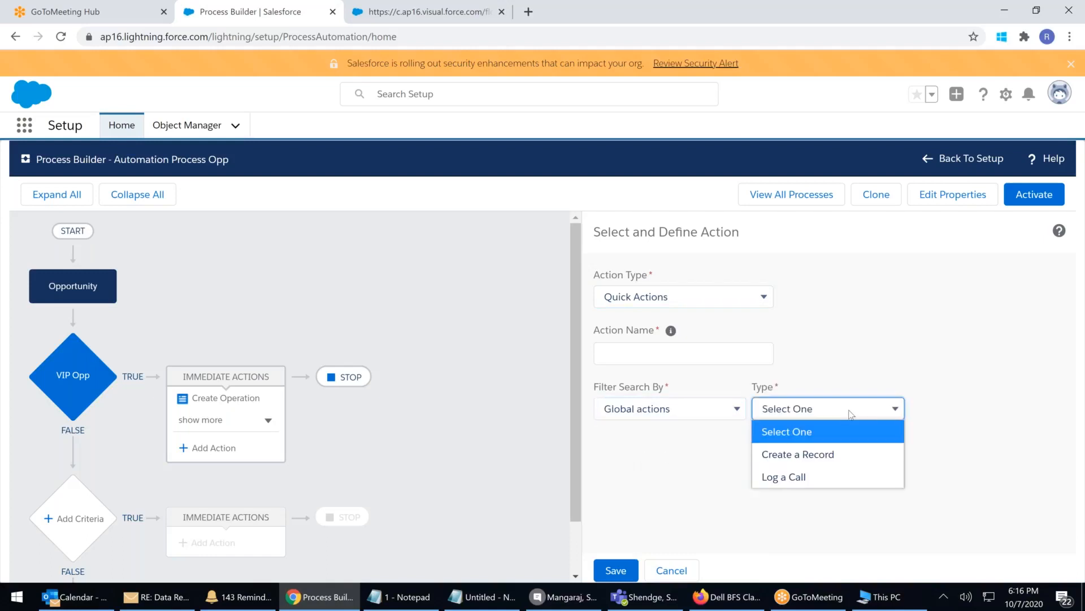
left_click(881, 327)
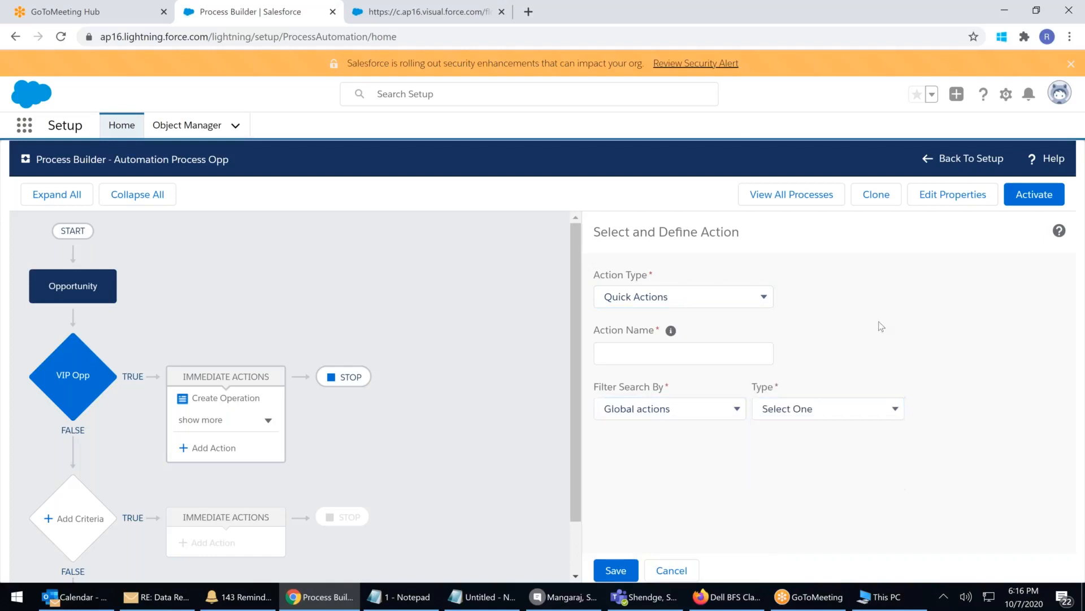
Switch the Quick Actions filter to Object, browse the object list, and reopen the action types
left_click(714, 412)
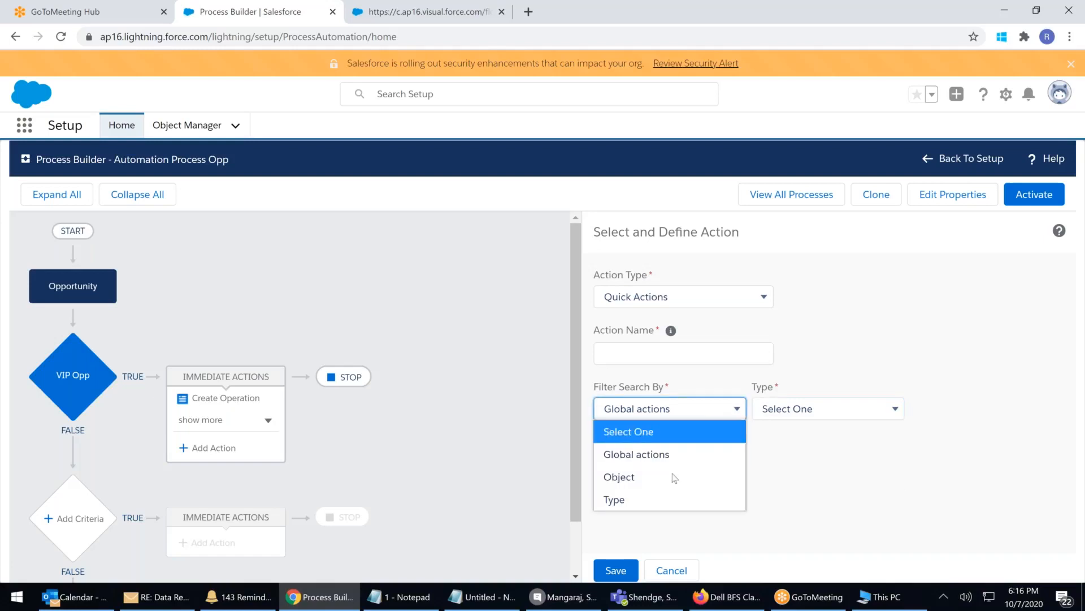
left_click(643, 478)
left_click(809, 412)
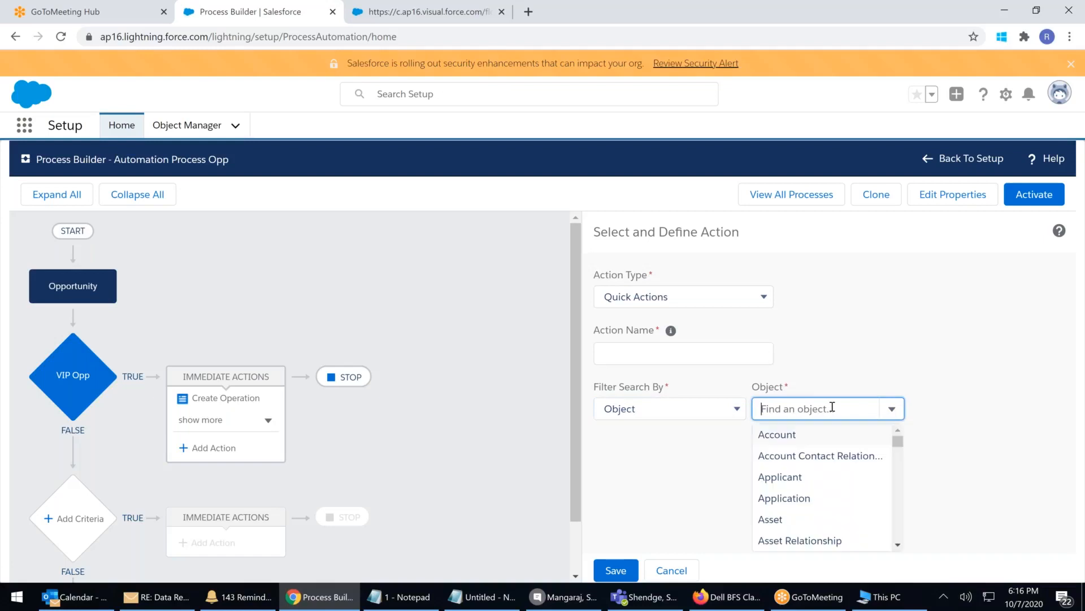
left_click_drag(898, 445, 897, 521)
left_click(927, 488)
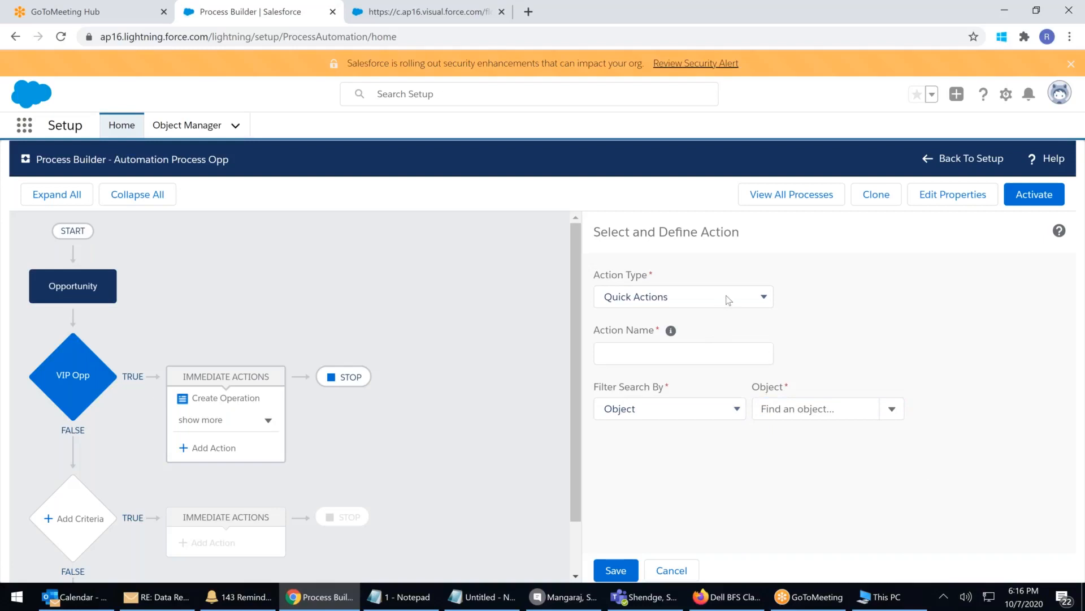
left_click(728, 300)
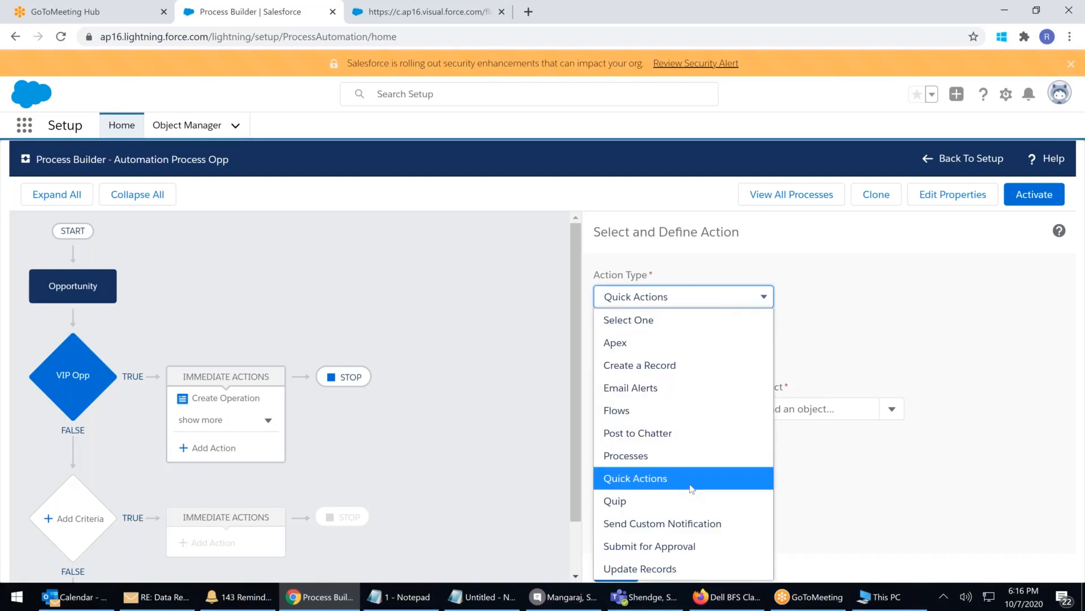
Make it a Send Custom Notification action named 'Nofify' with type My Notifications
left_click(636, 528)
left_click(626, 348)
type("I")
type("Nofify")
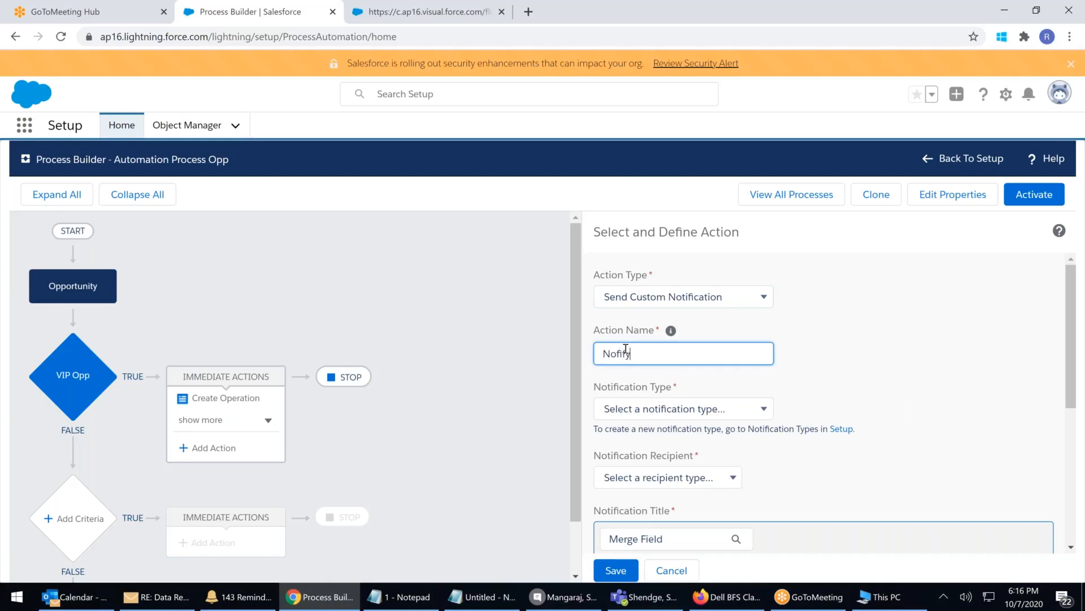
left_click(670, 410)
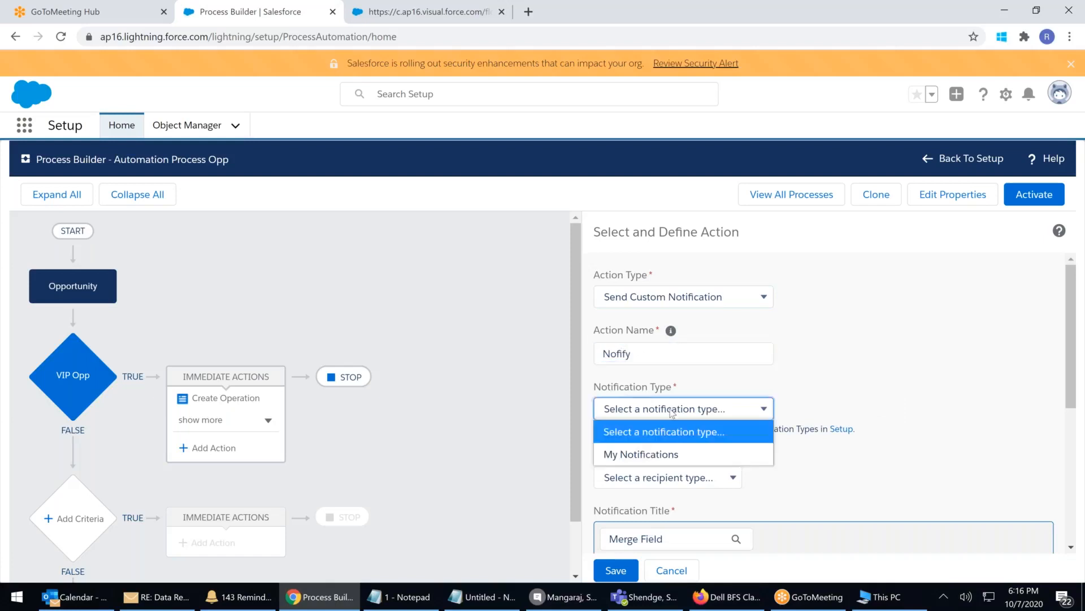
left_click(628, 456)
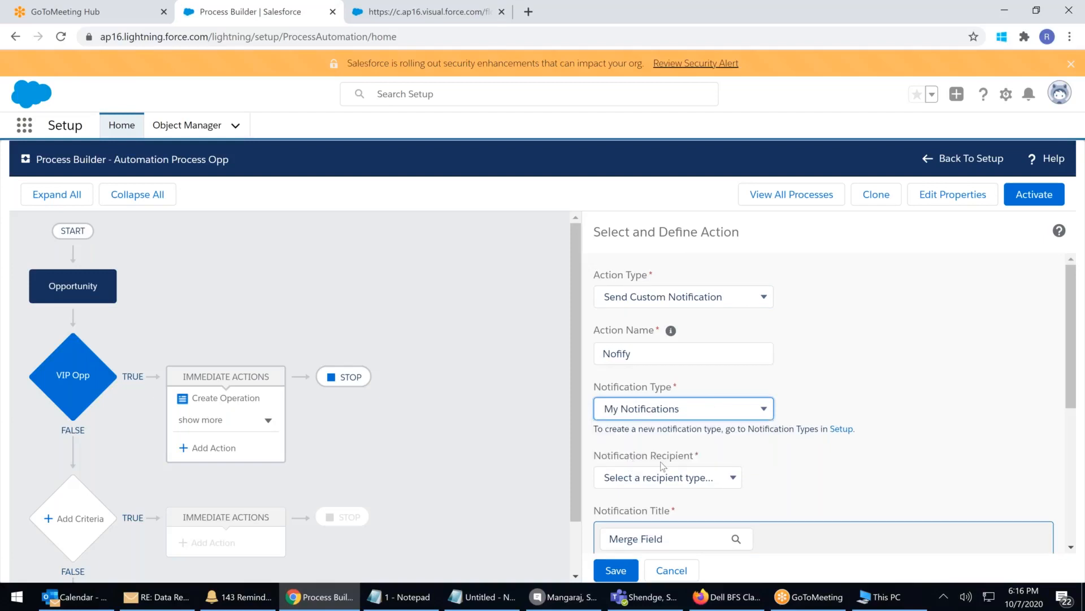
Try Queue as the recipient type, exploring field and name search without finding a match
scroll(663, 465, "down", 2)
left_click(722, 337)
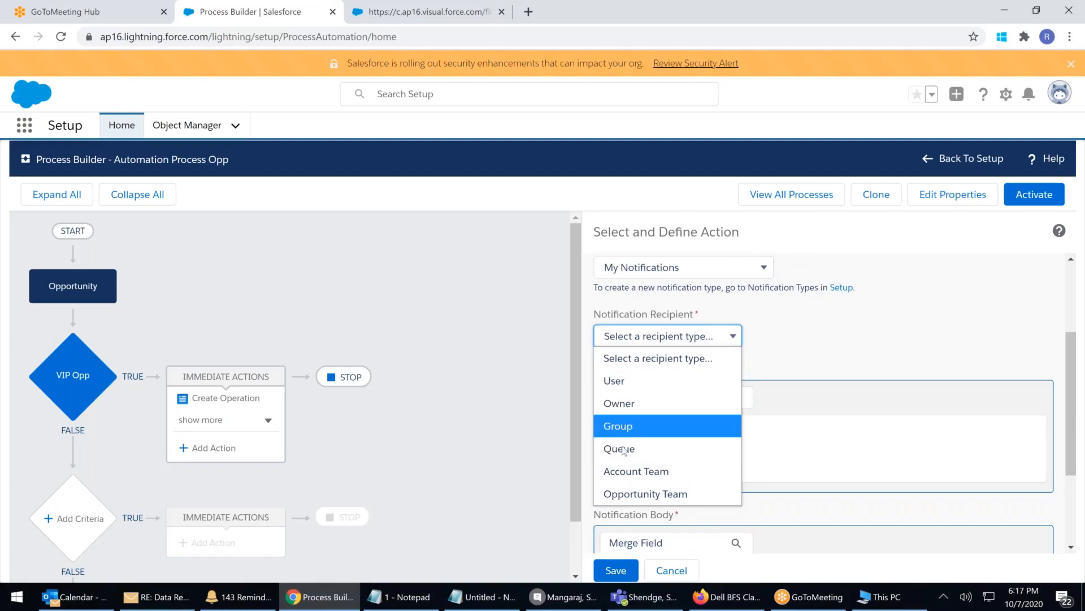
left_click(622, 450)
left_click(885, 339)
left_click(973, 338)
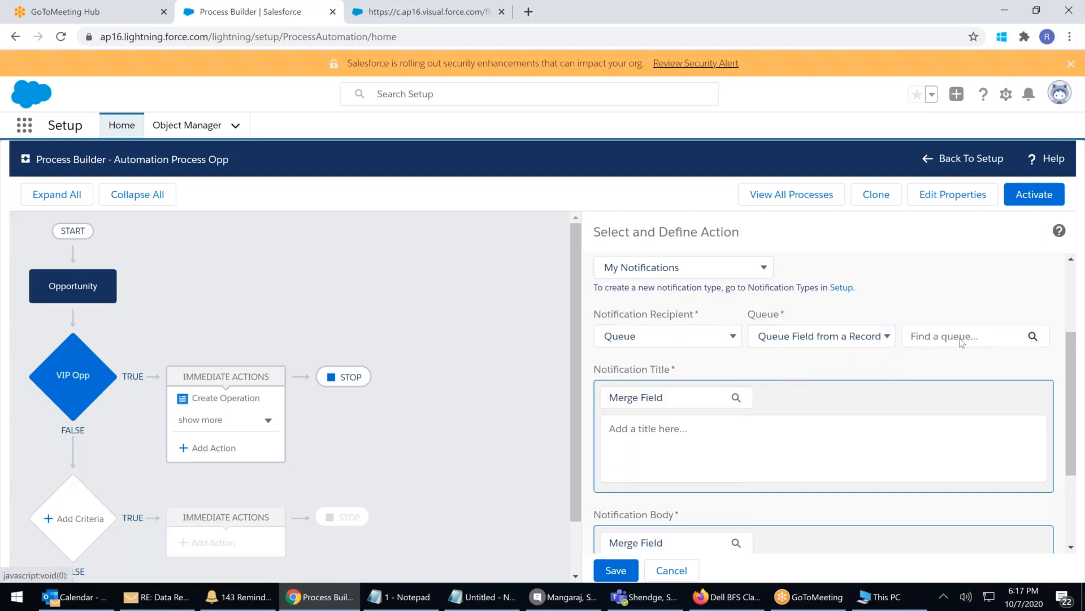
left_click(962, 343)
left_click(503, 323)
scroll(567, 394, "down", 1)
left_click_drag(567, 394, 567, 419)
left_click(763, 207)
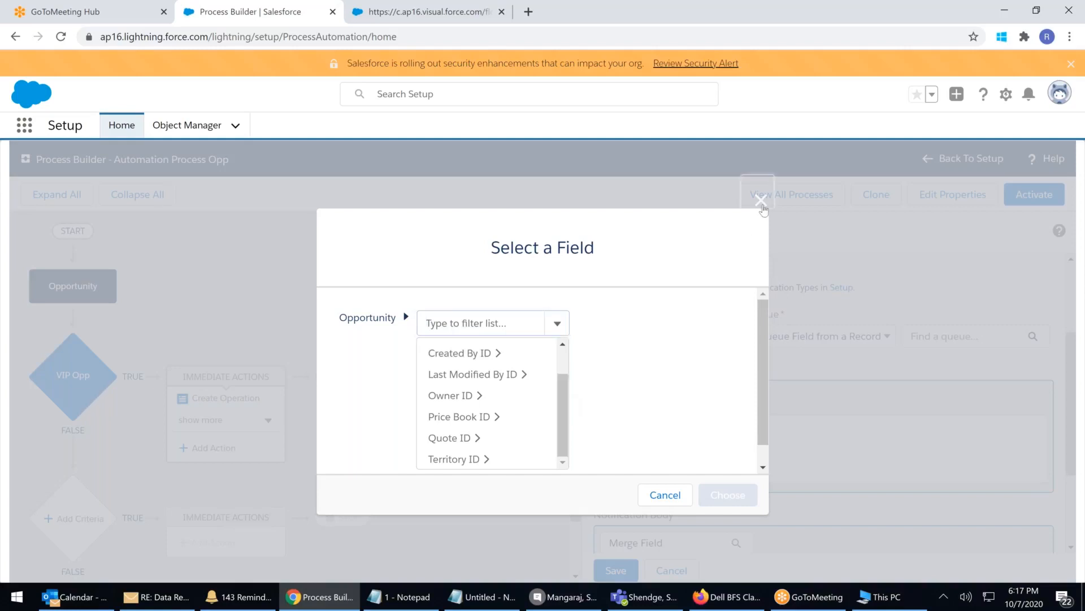
left_click(821, 339)
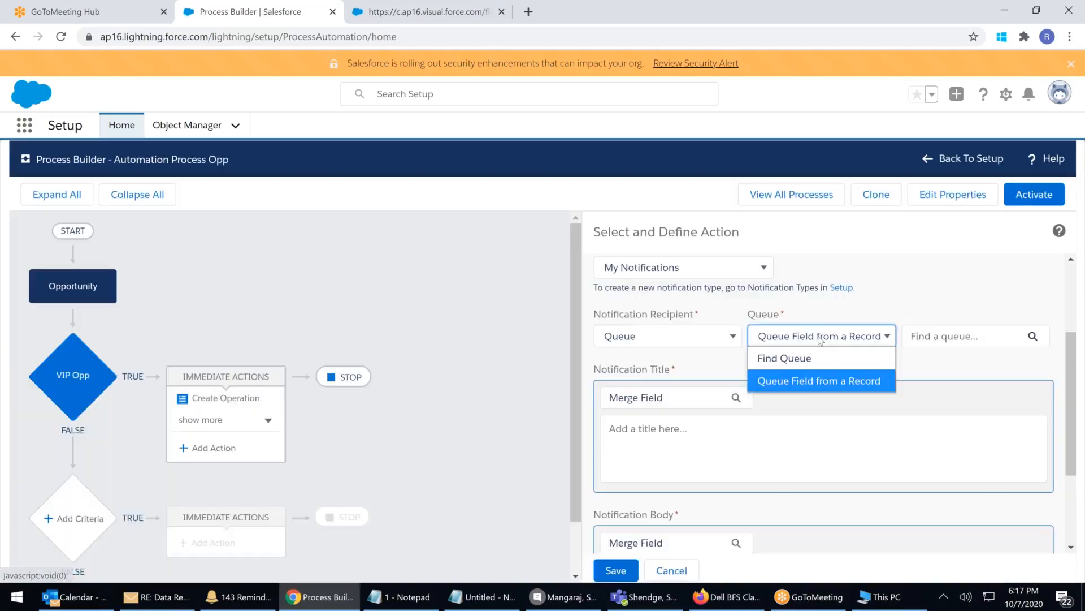
left_click(786, 357)
left_click(919, 338)
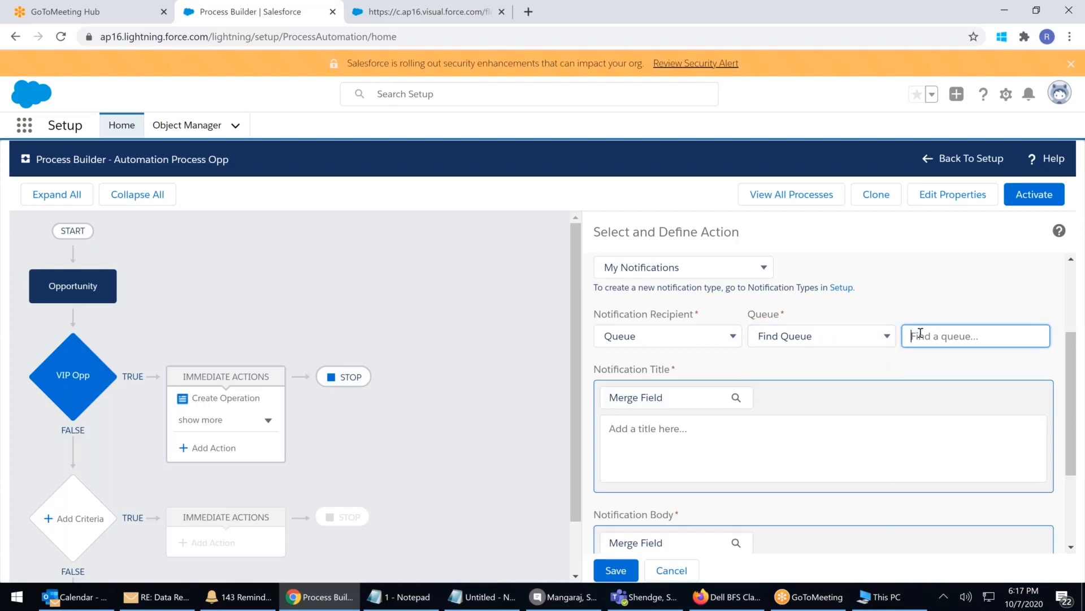
type("hy")
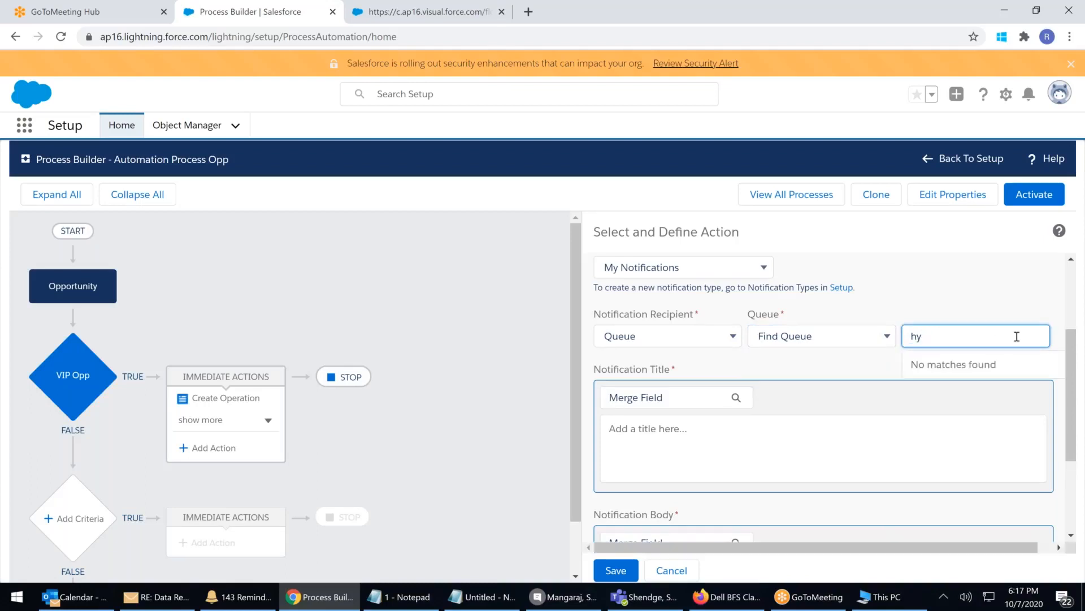
key("BackSpace")
key("BackSpace")
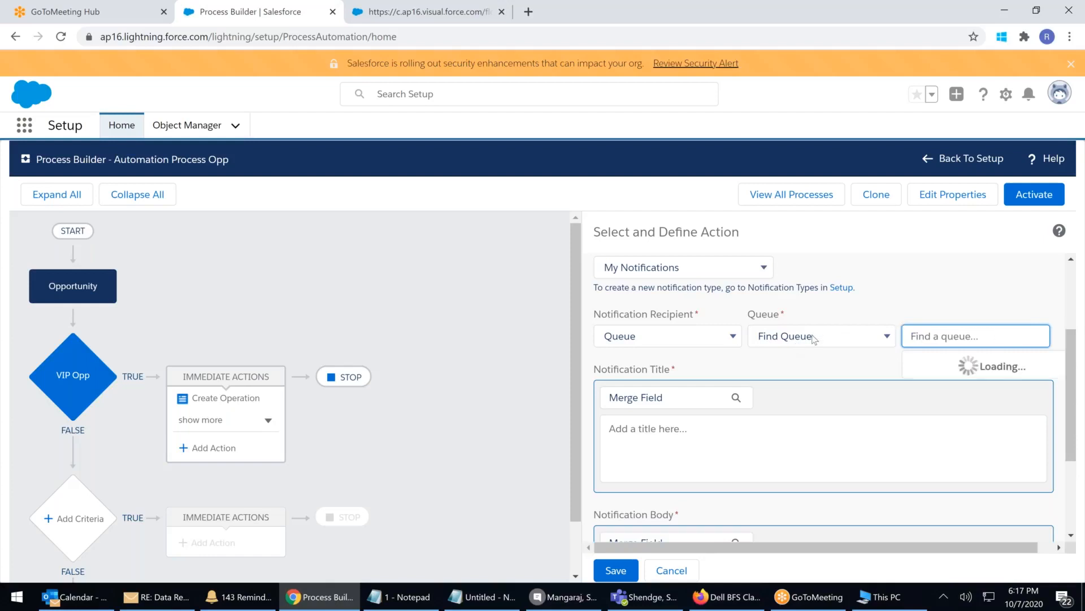
Change the recipient type to Group and pick Hyderabad_Fun_Club
left_click(733, 338)
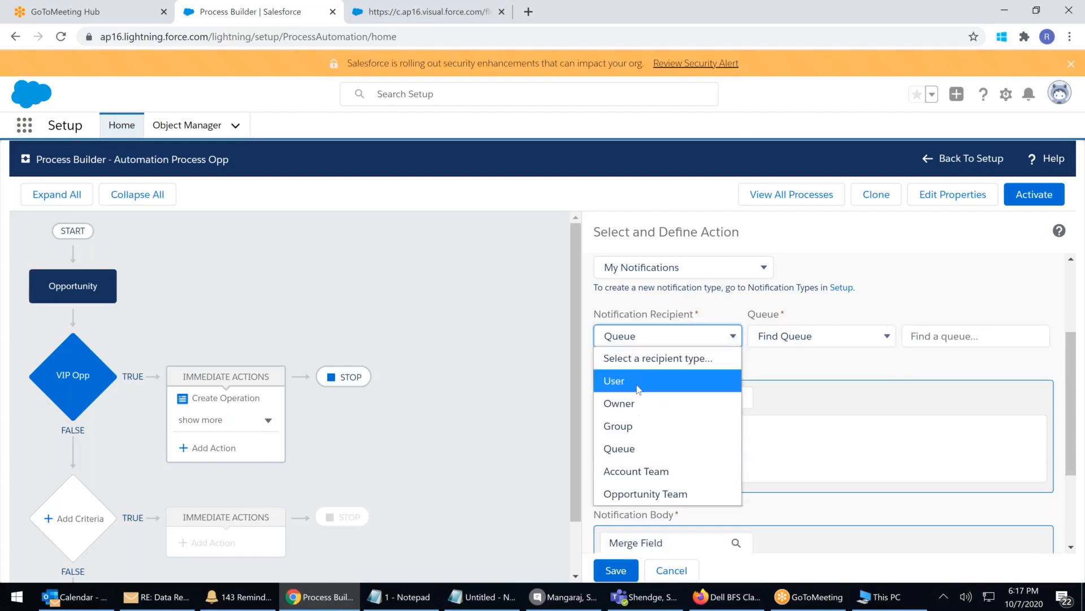
left_click(639, 426)
left_click(799, 340)
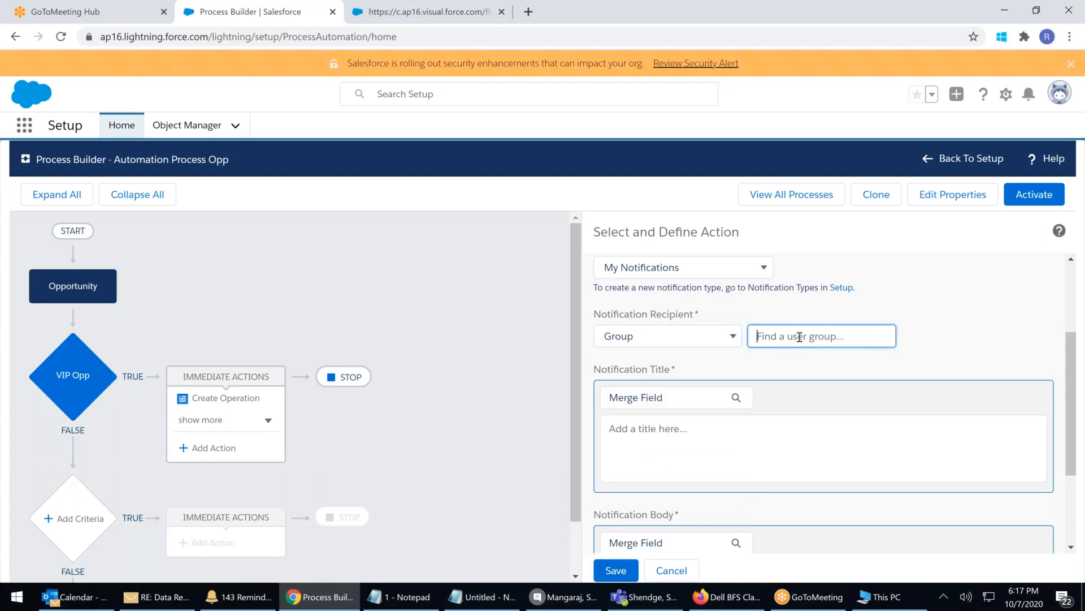
type("hy")
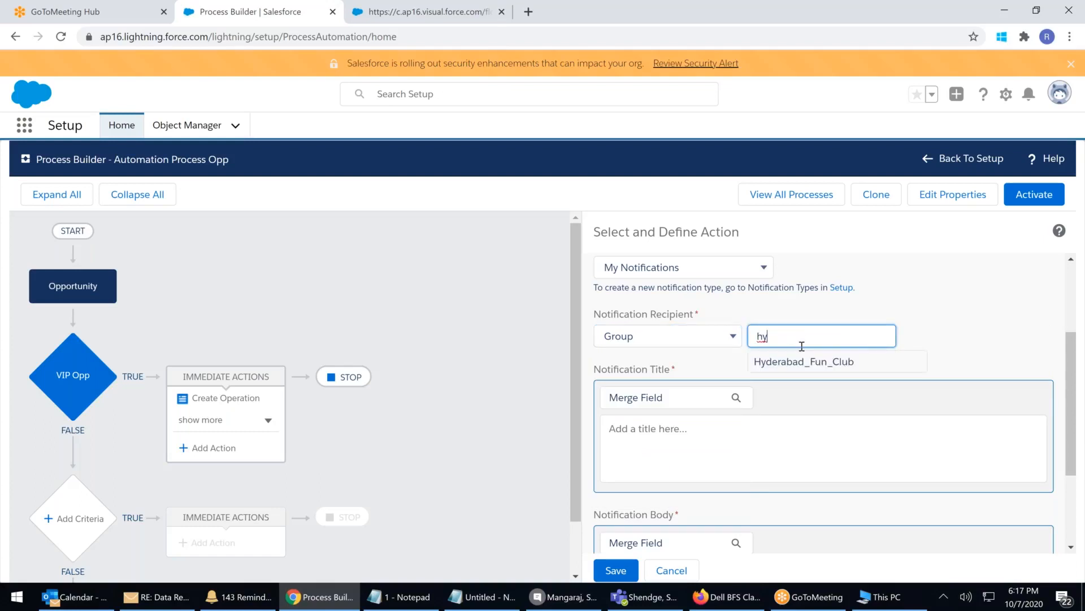
left_click(805, 362)
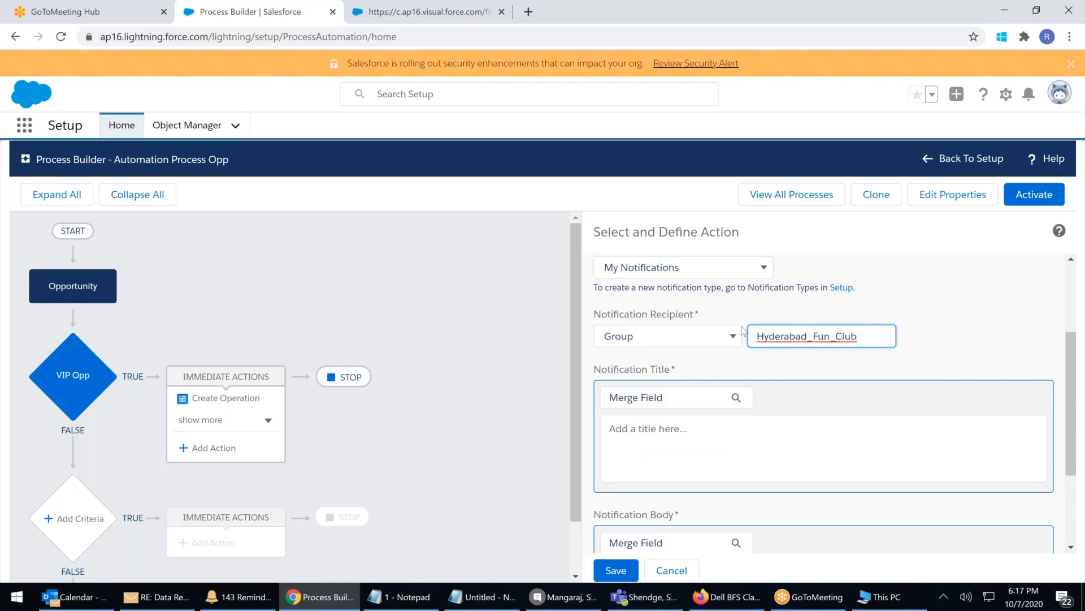
left_click(655, 443)
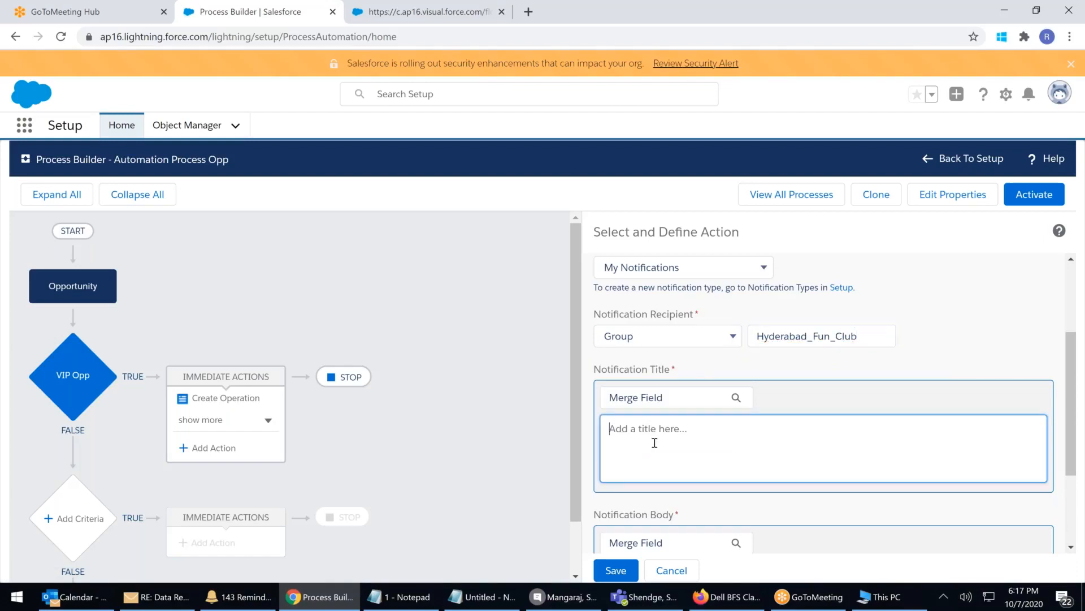
Title the notification 'Hurruy... New VIP Opp Cteated'
type("H")
type("uyyar")
key("BackSpace")
key("BackSpace")
key("BackSpace")
key("BackSpace")
type("rruy... New VIP O")
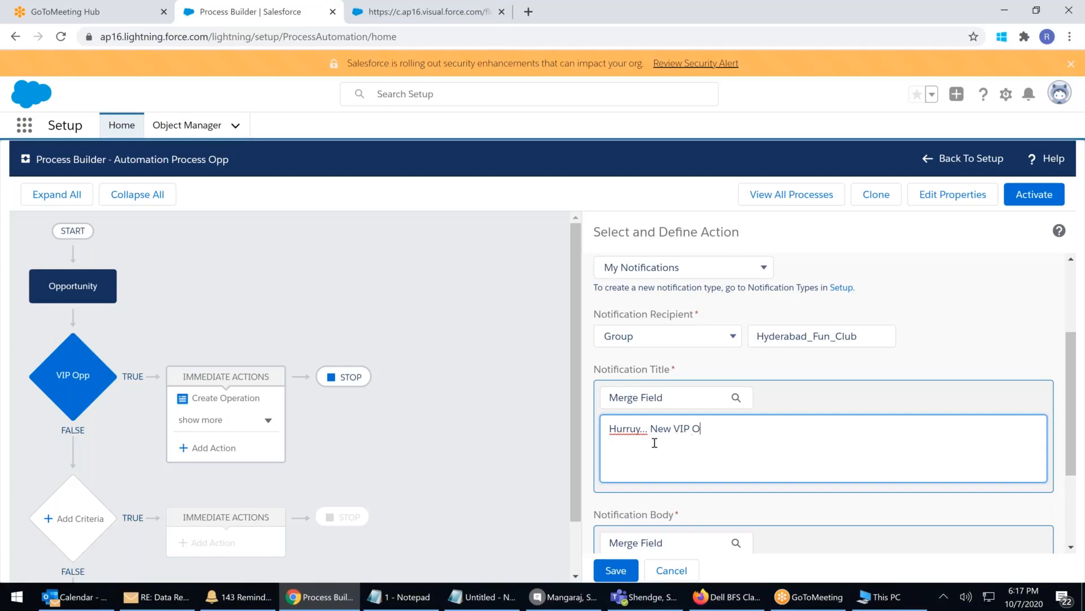
type("pp Cteated")
Start the notification body with 'New Opp Created worth'
scroll(711, 431, "down", 3)
left_click(651, 438)
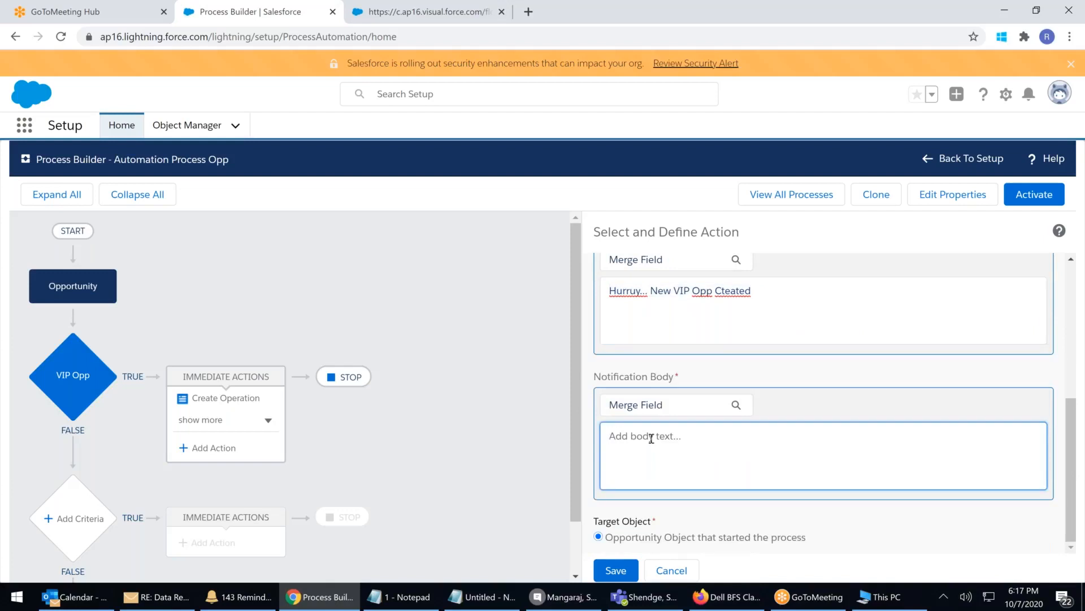
scroll(651, 438, "up", 1)
type("New")
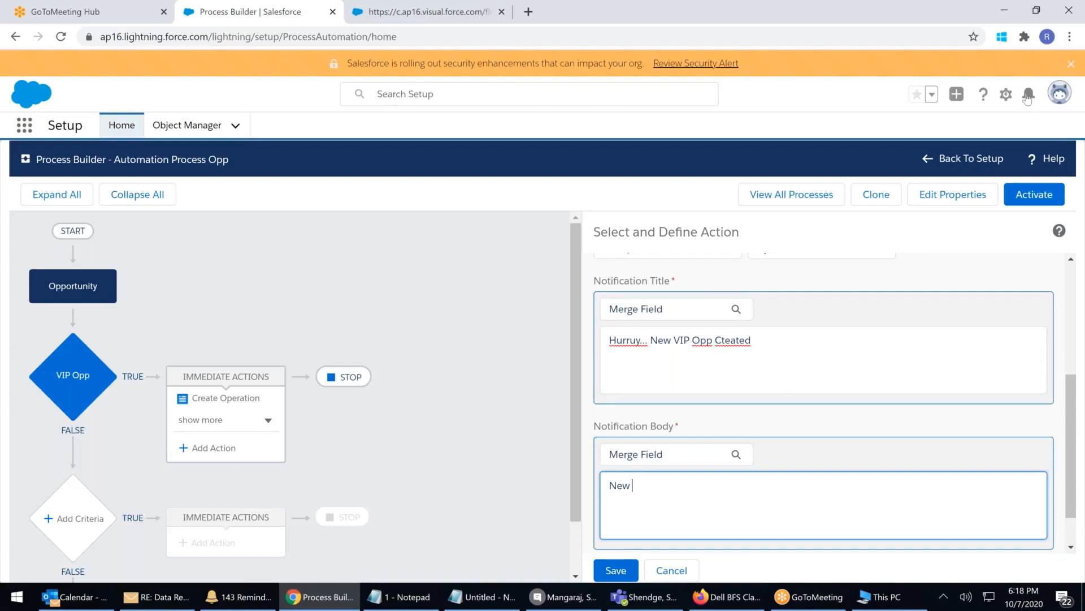
type("Opp Created worth")
Append the {![Opportunity].Amount} merge field to the body and save the notification action
left_click(687, 457)
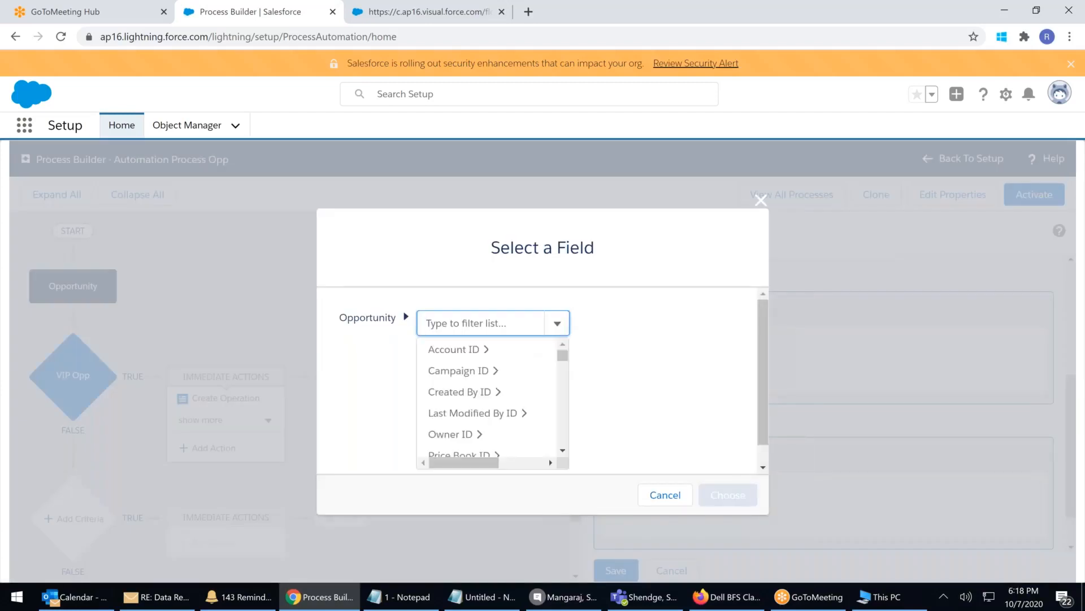
scroll(480, 373, "down", 4)
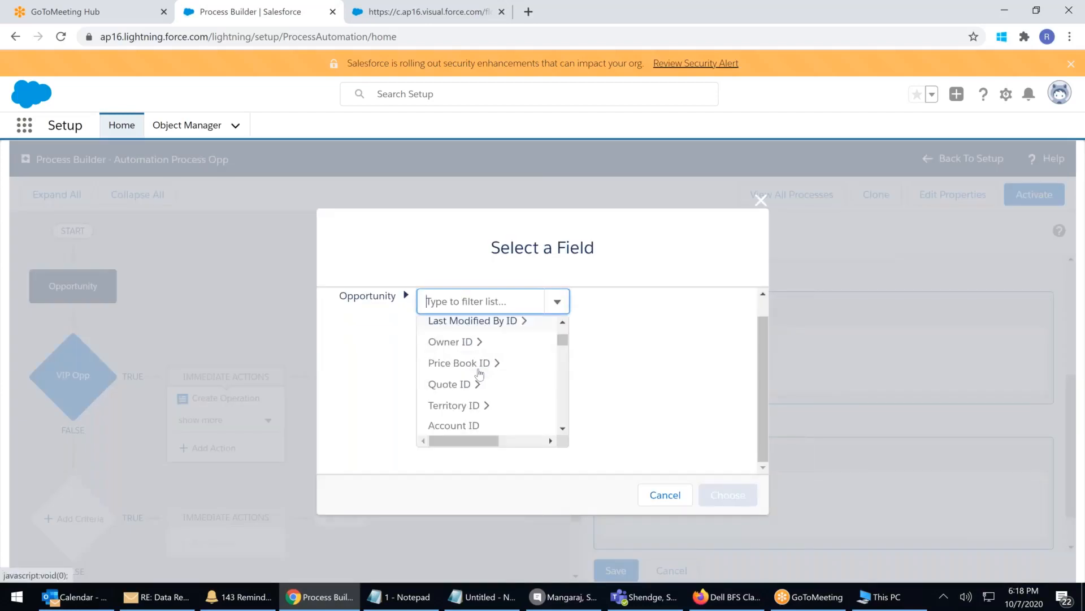
scroll(480, 377, "down", 6)
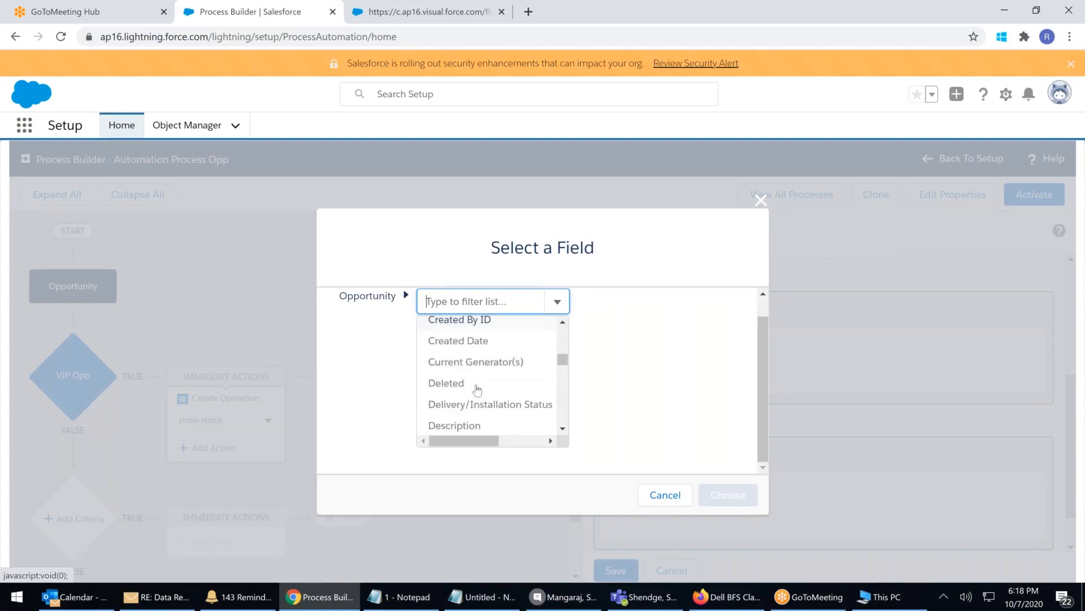
scroll(477, 389, "down", 5)
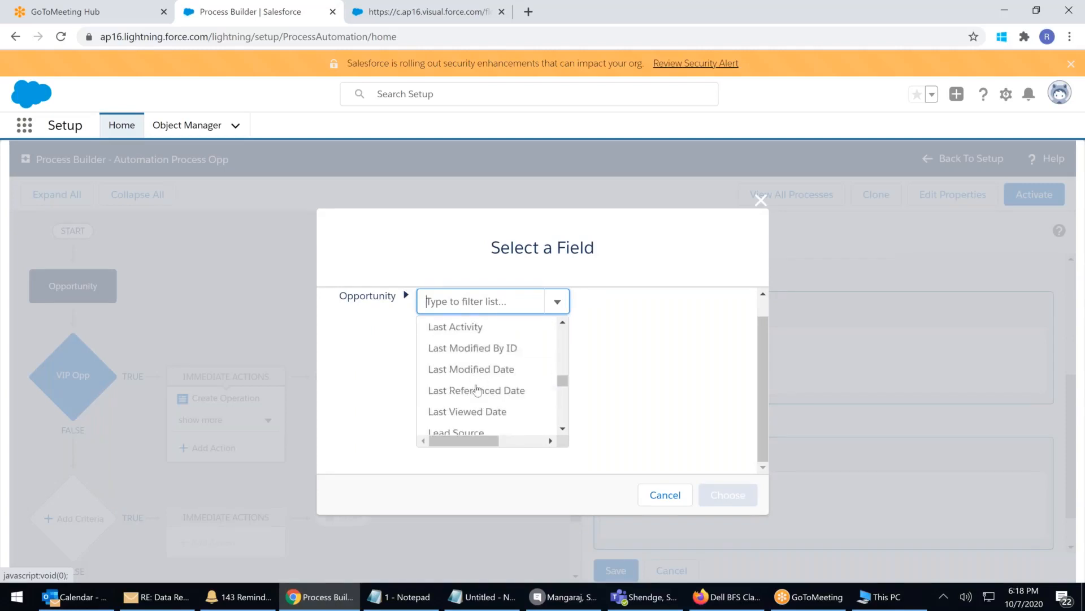
scroll(559, 368, "down", 5)
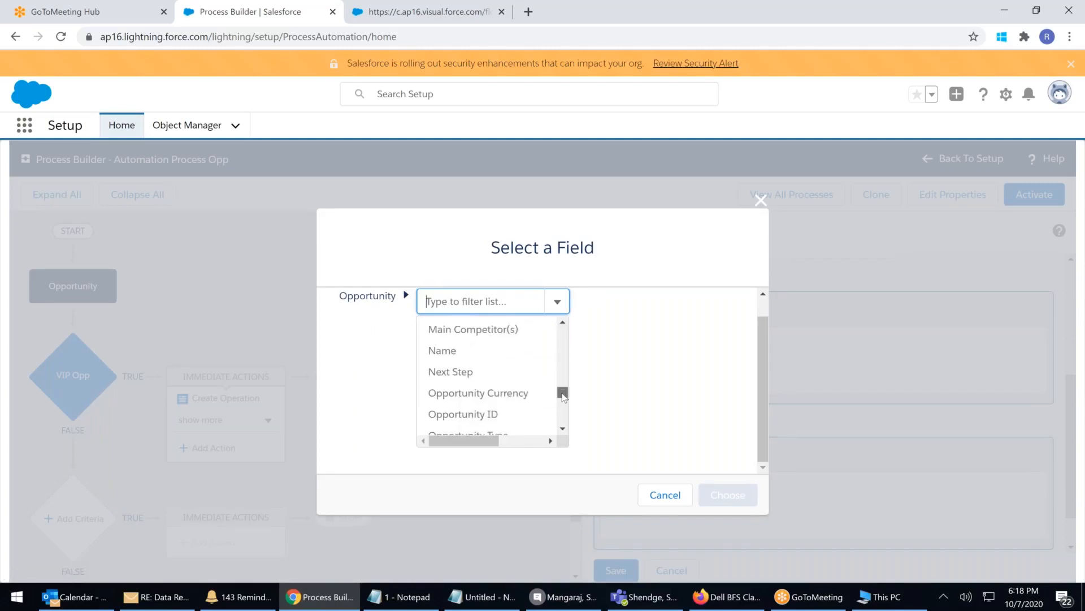
scroll(559, 368, "up", 15)
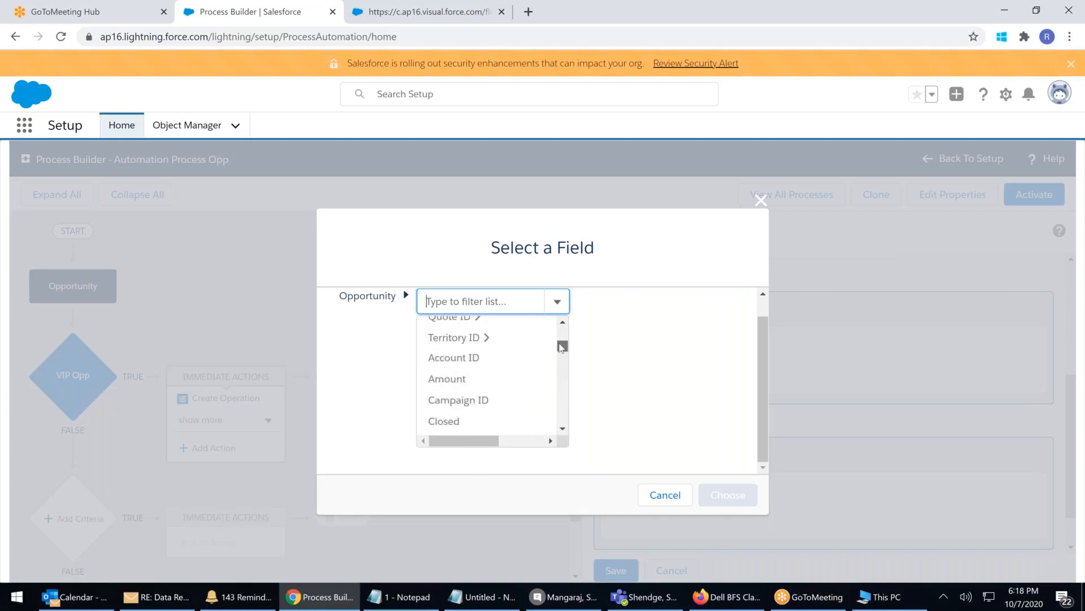
left_click(462, 386)
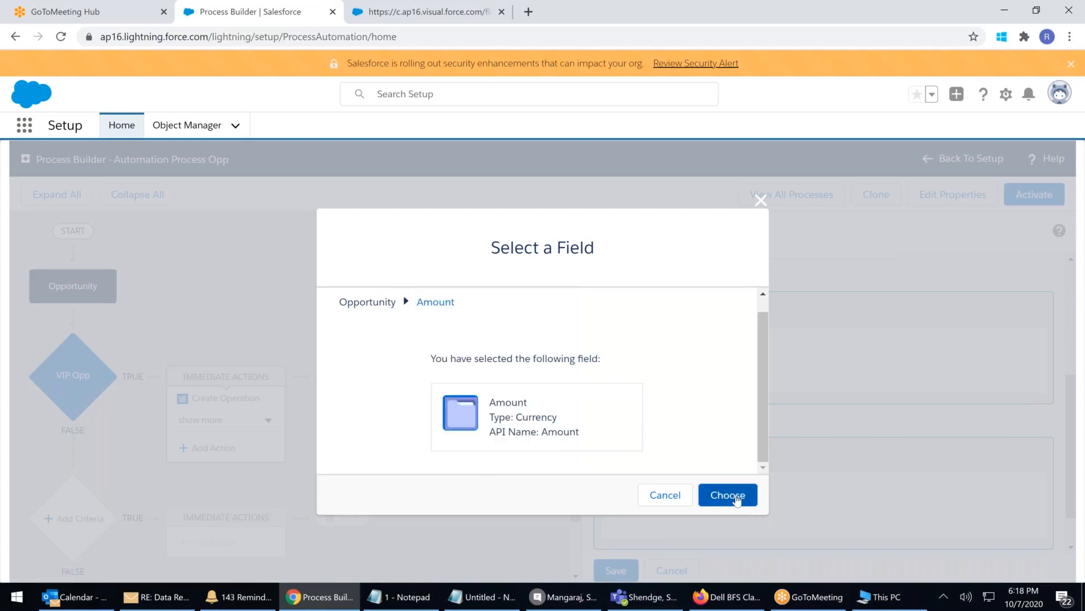
left_click(715, 494)
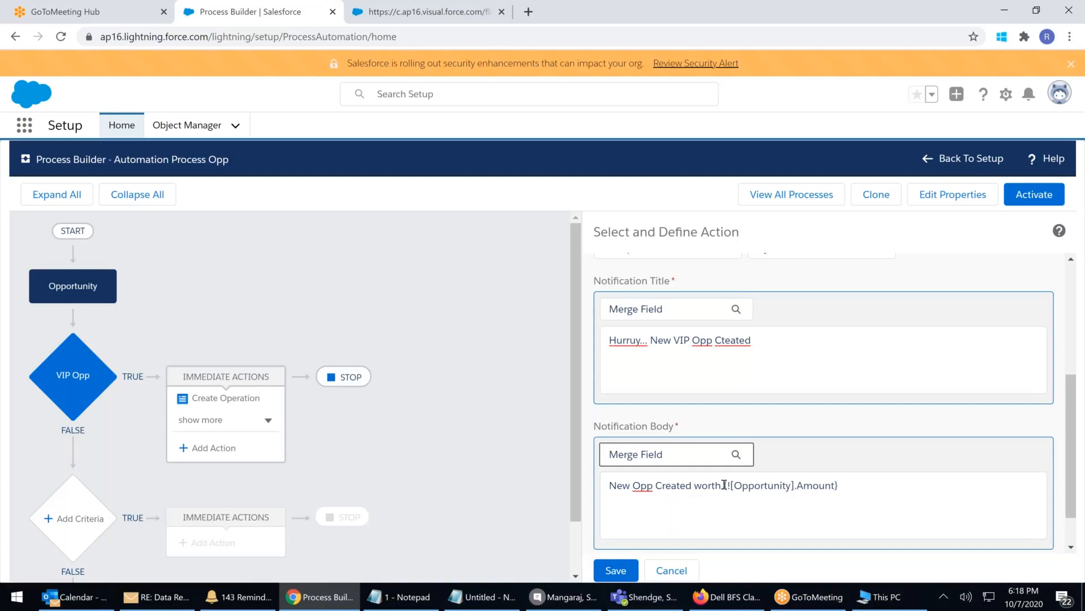
left_click_drag(839, 485, 723, 486)
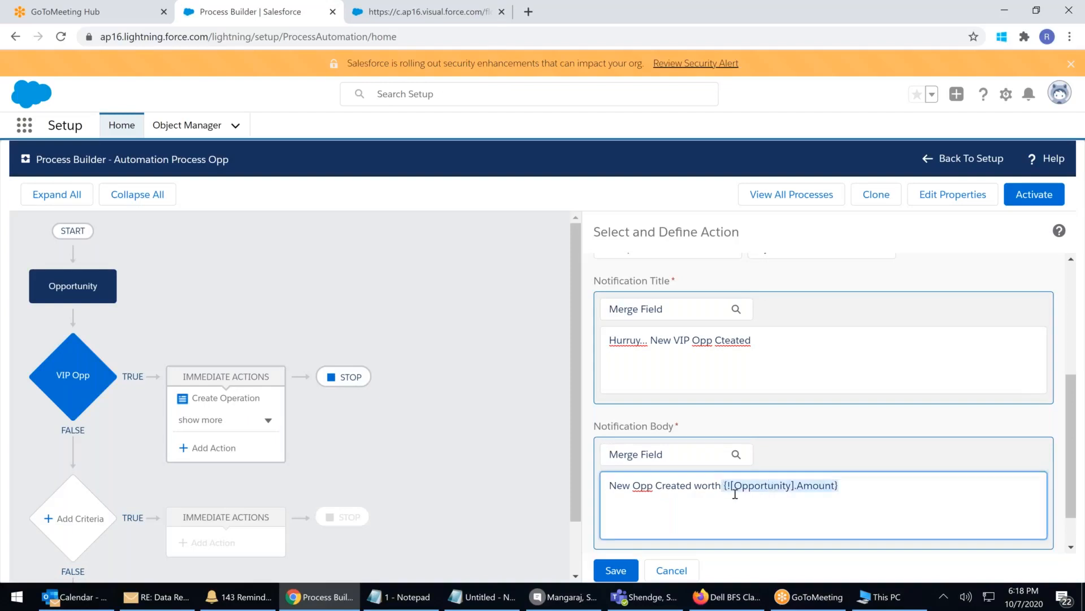
left_click(614, 571)
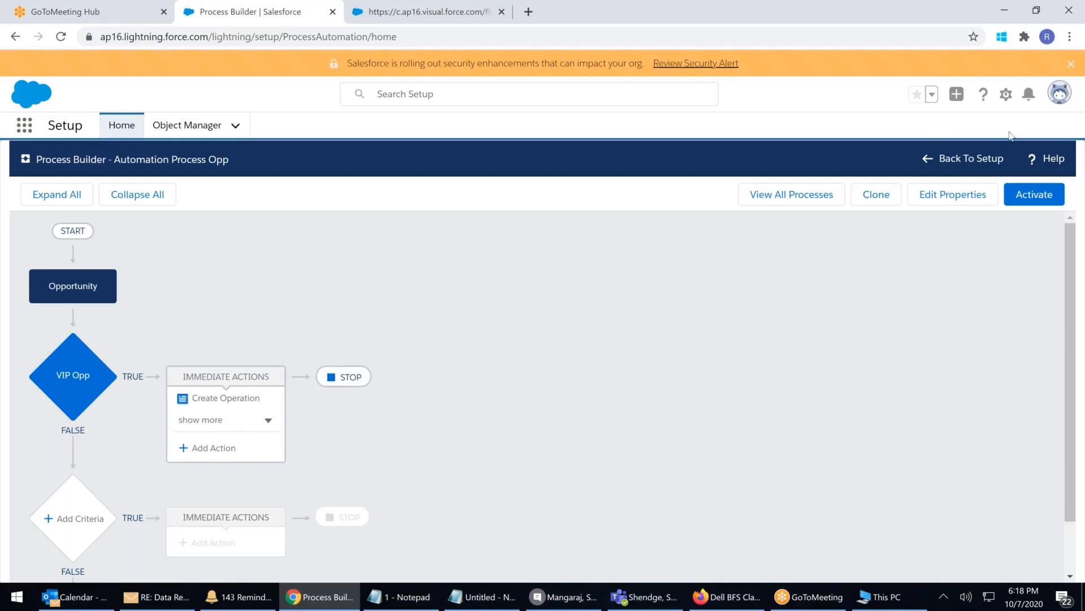
Add a Submit for Approval action to VIP Opp named 'APPROVAL sUBMISSION'
left_click(1030, 95)
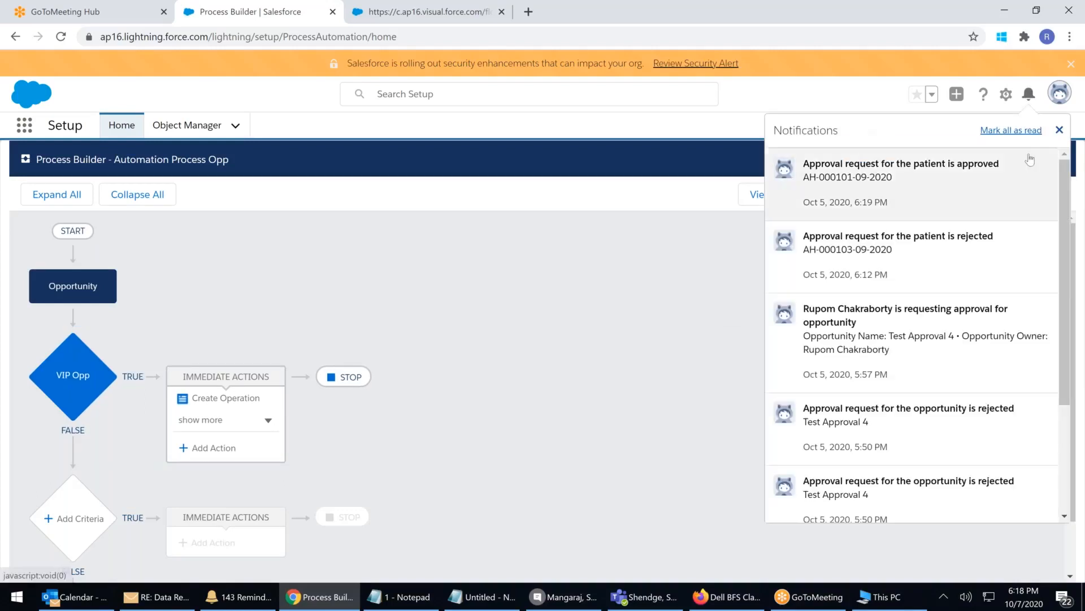
left_click(1029, 95)
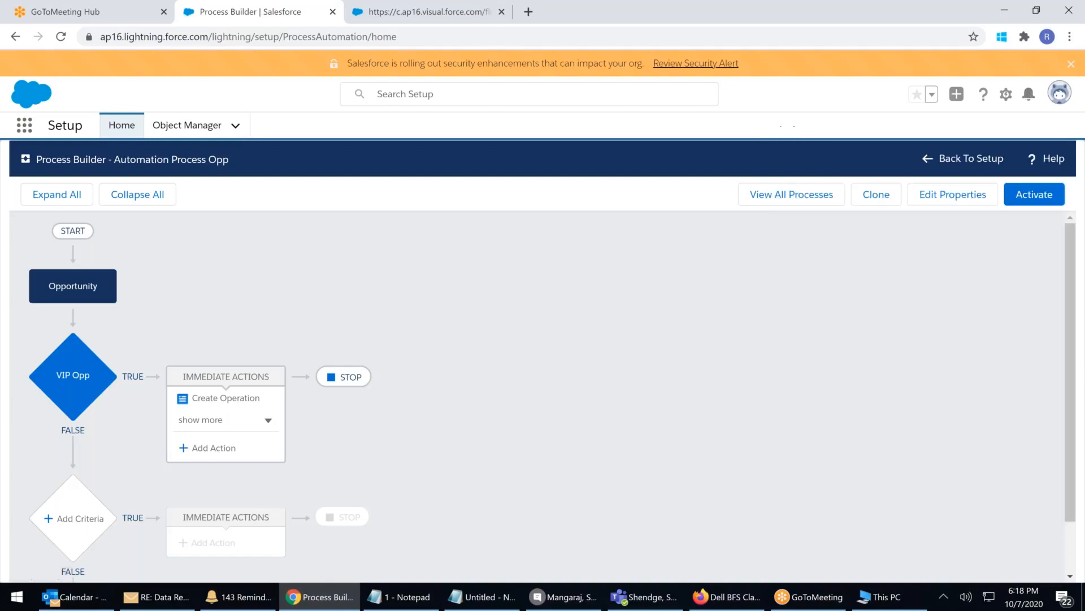
left_click(218, 448)
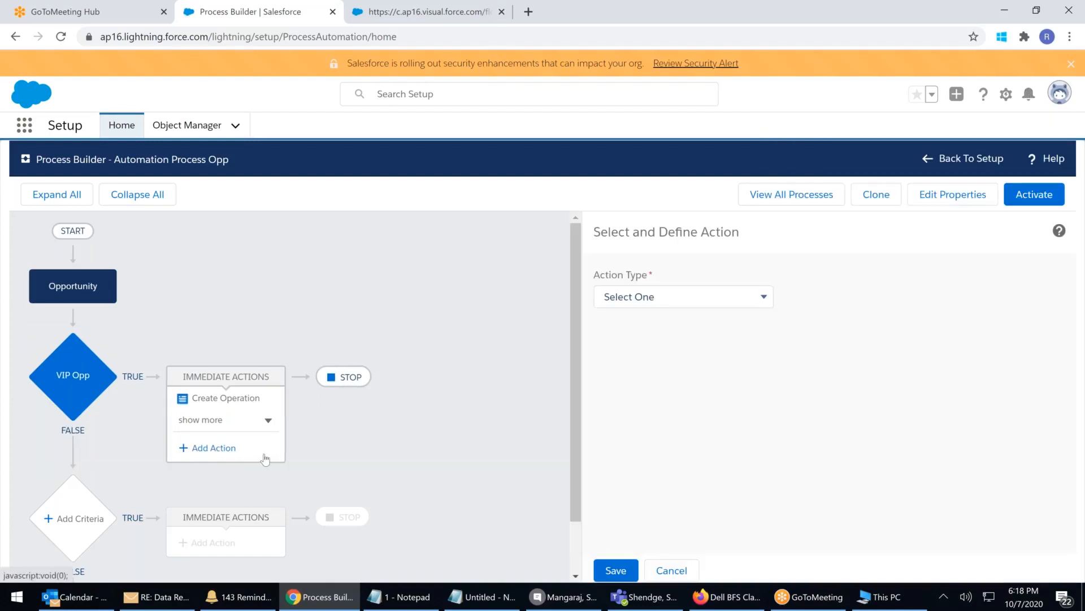
left_click(727, 297)
left_click(727, 297)
left_click(728, 298)
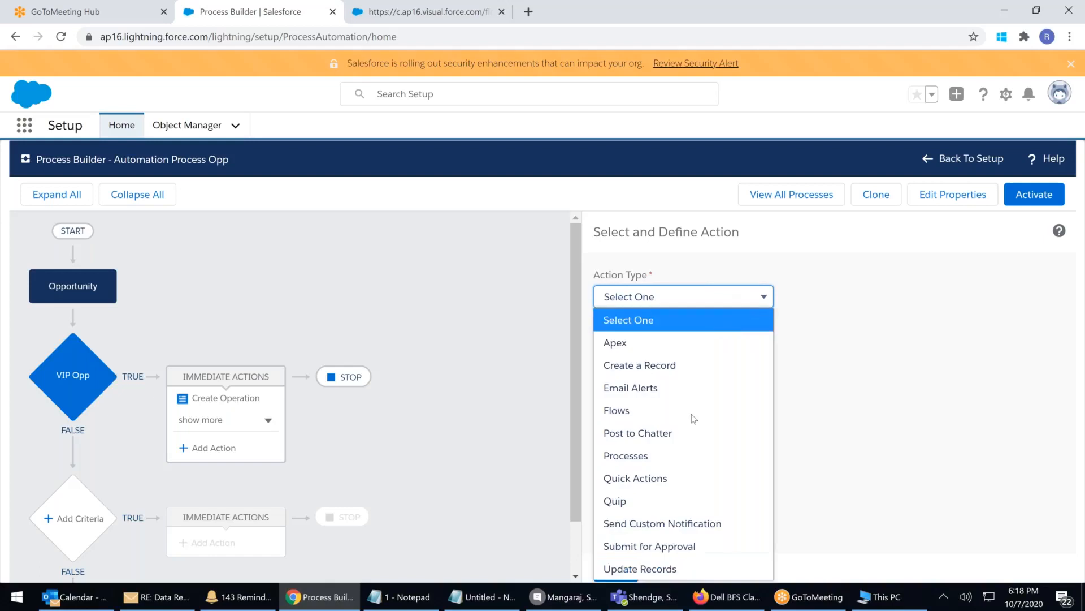
left_click(651, 546)
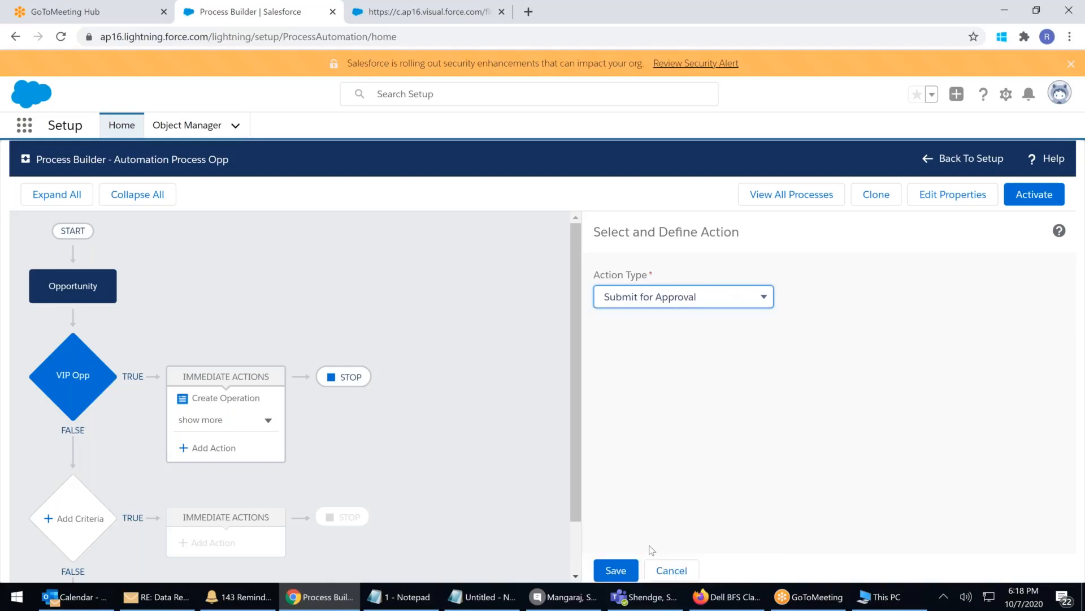
left_click(615, 348)
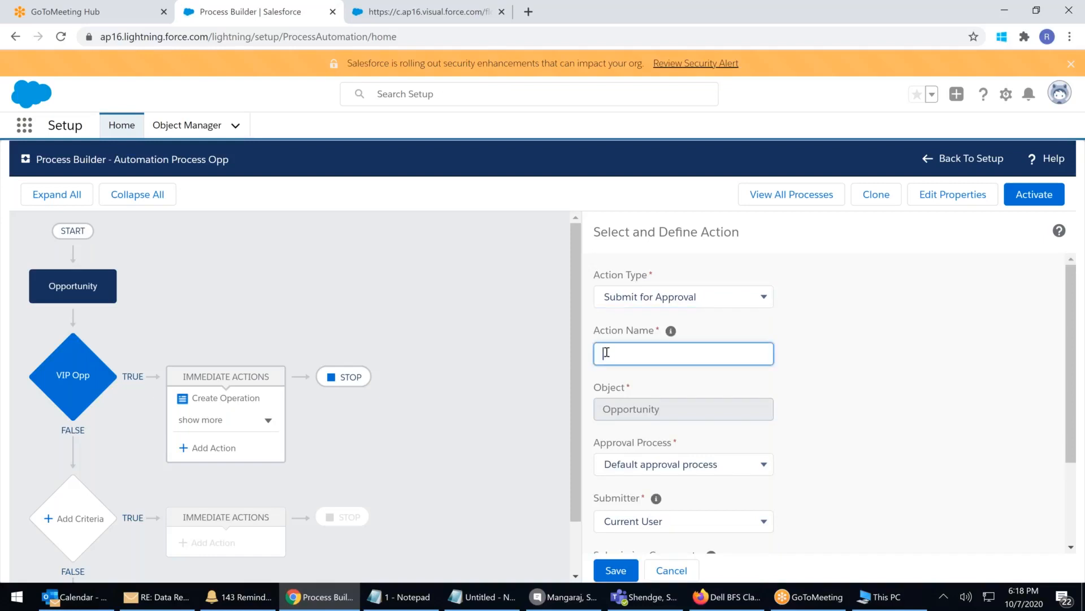
type("a")
type("APP")
type("RO")
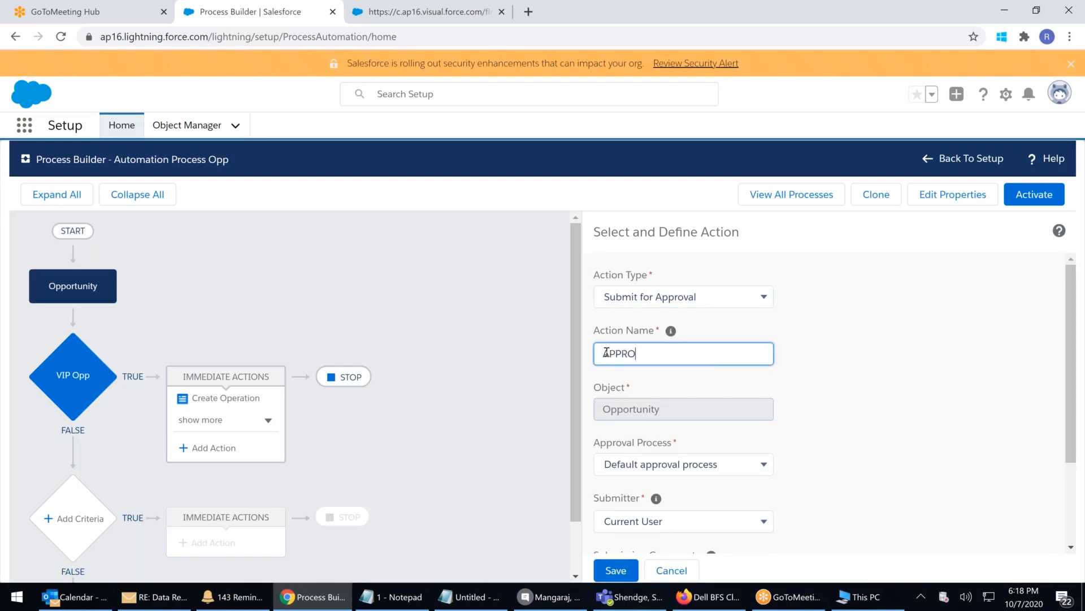
type("VAL sUBMISSION")
Target the specific VIP DEALS Approval Process and skip its entry criteria
left_click(653, 465)
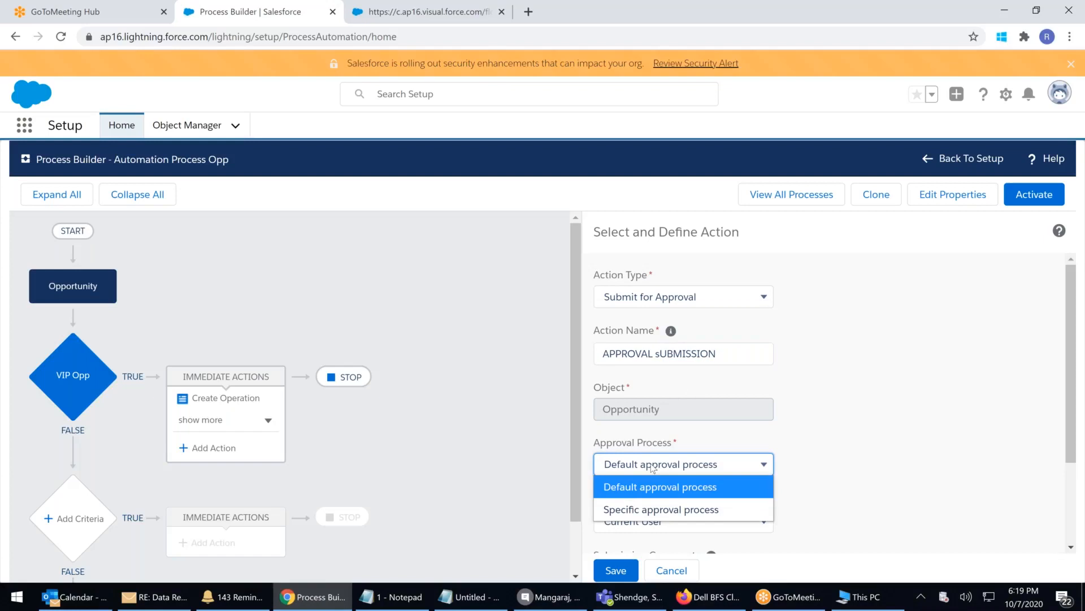
left_click(650, 509)
left_click(887, 469)
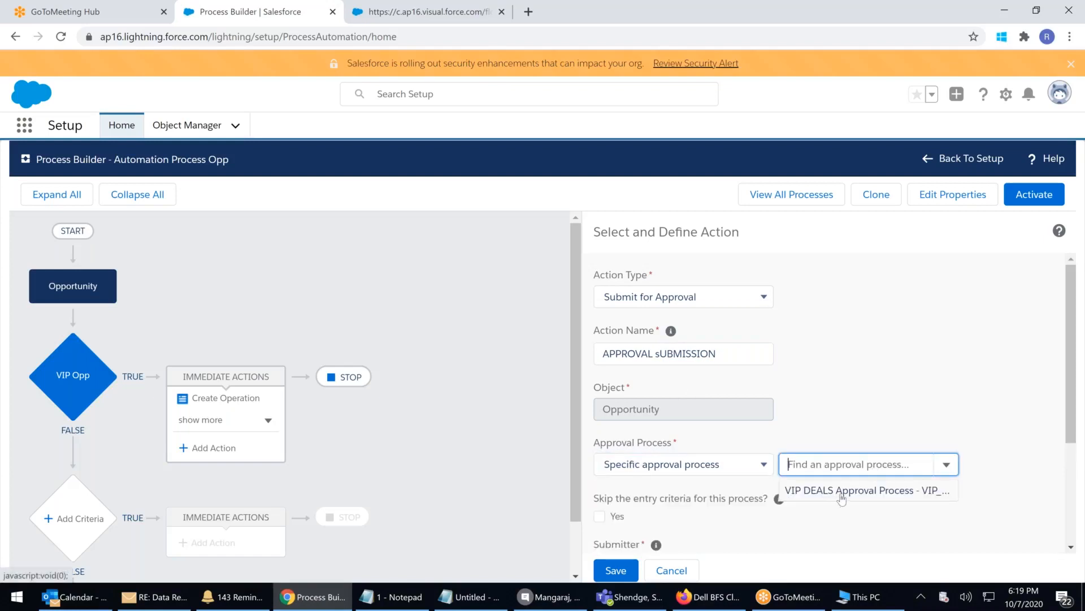
left_click(841, 492)
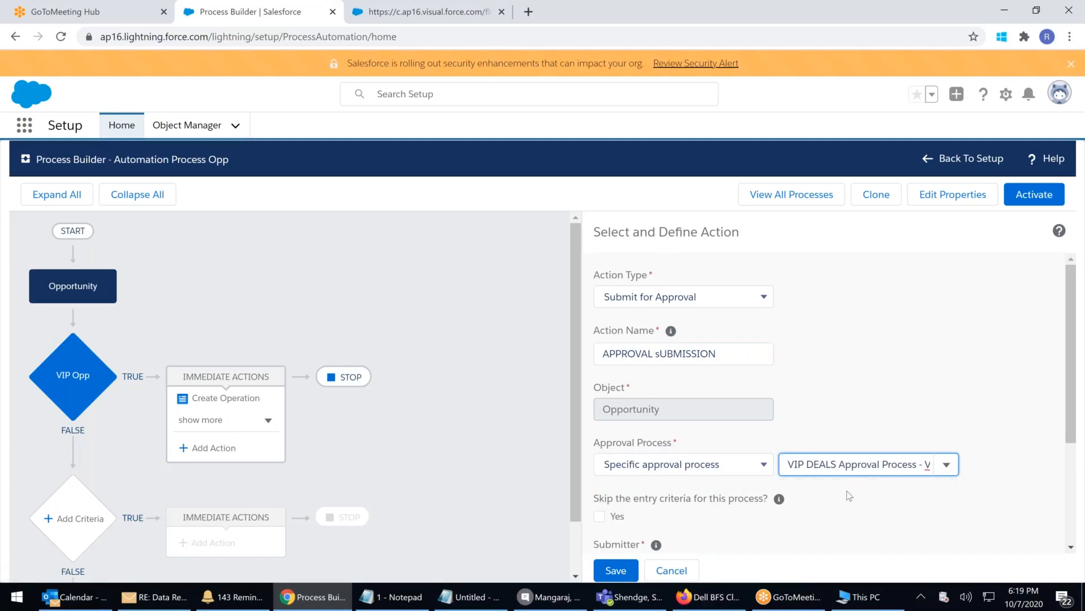
scroll(847, 490, "down", 1)
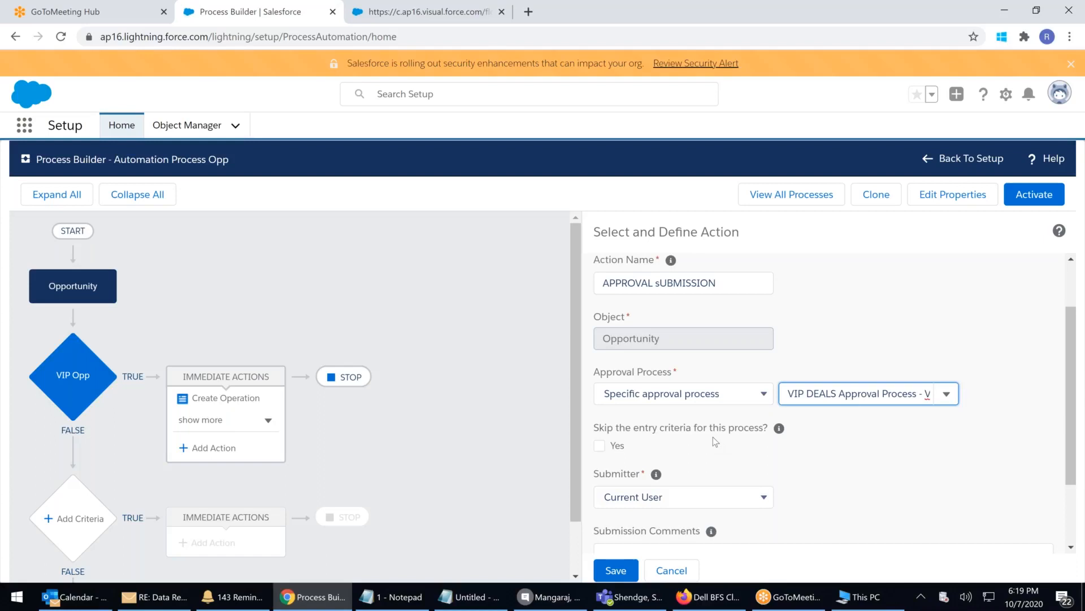
left_click(600, 446)
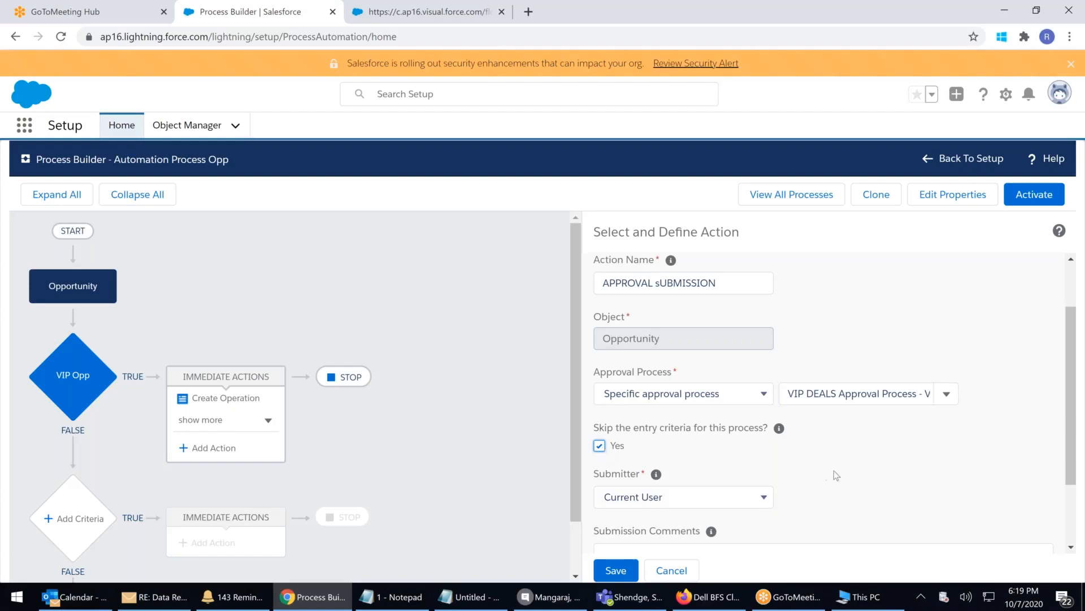
Add the comment 'System Submitted' and save the approval action
scroll(833, 471, "down", 2)
left_click(647, 481)
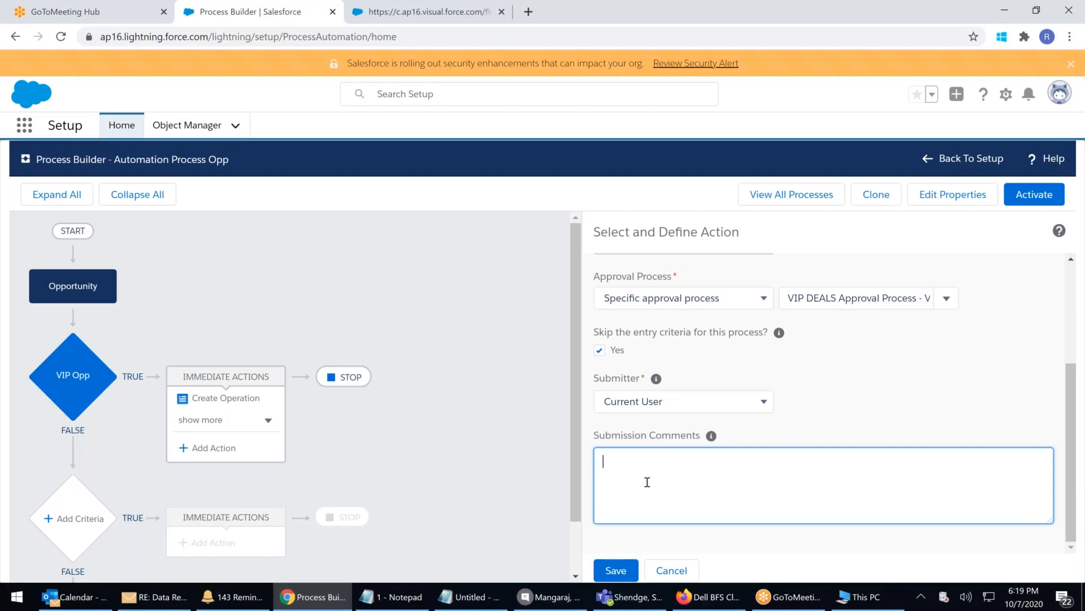
type("Su")
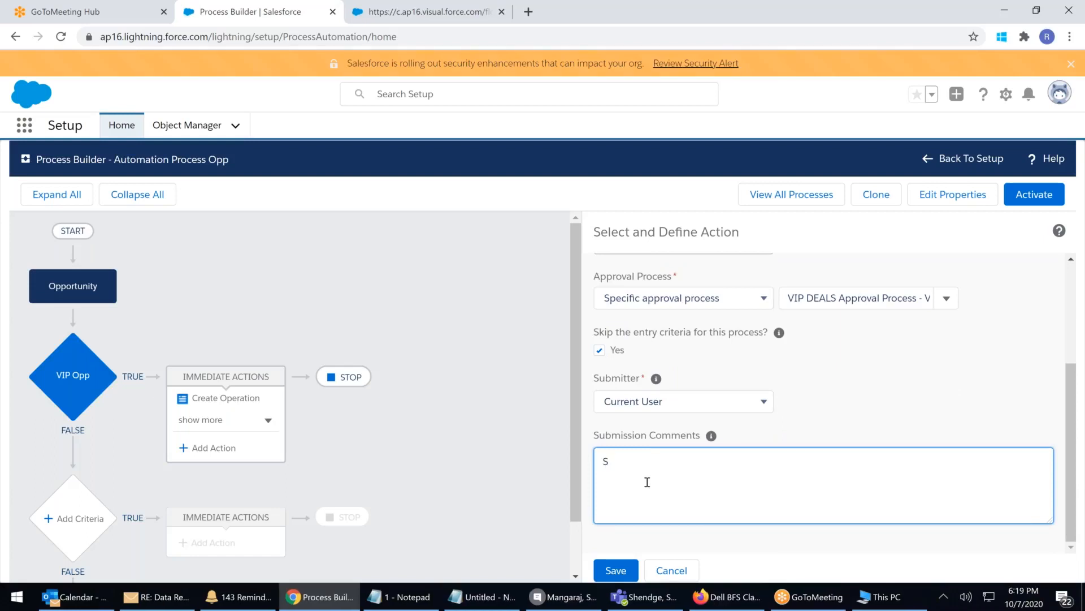
key("BackSpace")
key("BackSpace")
type("System Submitted")
left_click(610, 574)
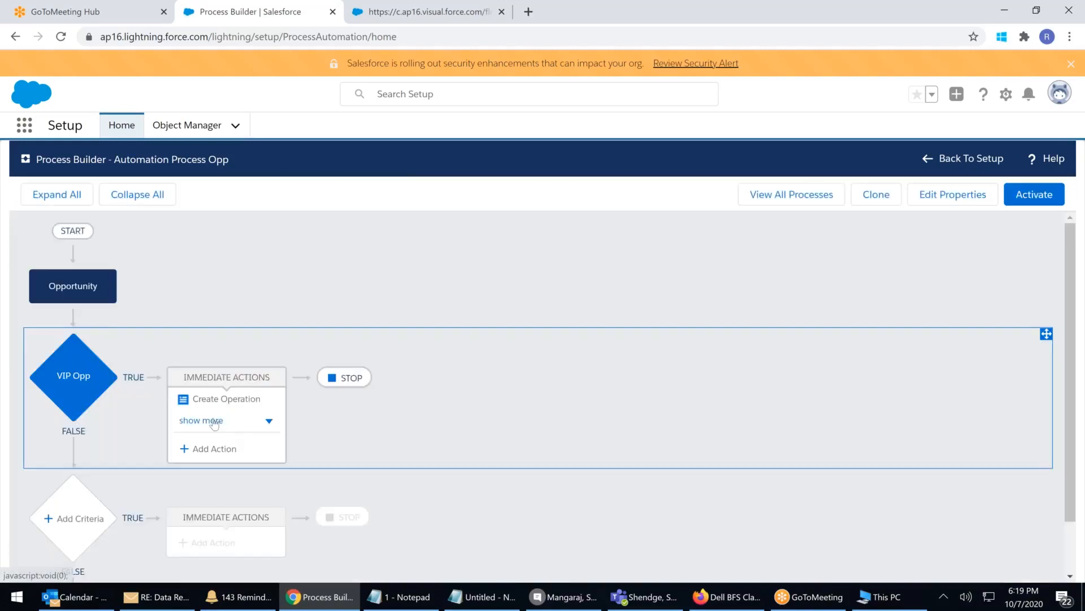
Expand the VIP Opp branch to show all four immediate actions
left_click(214, 421)
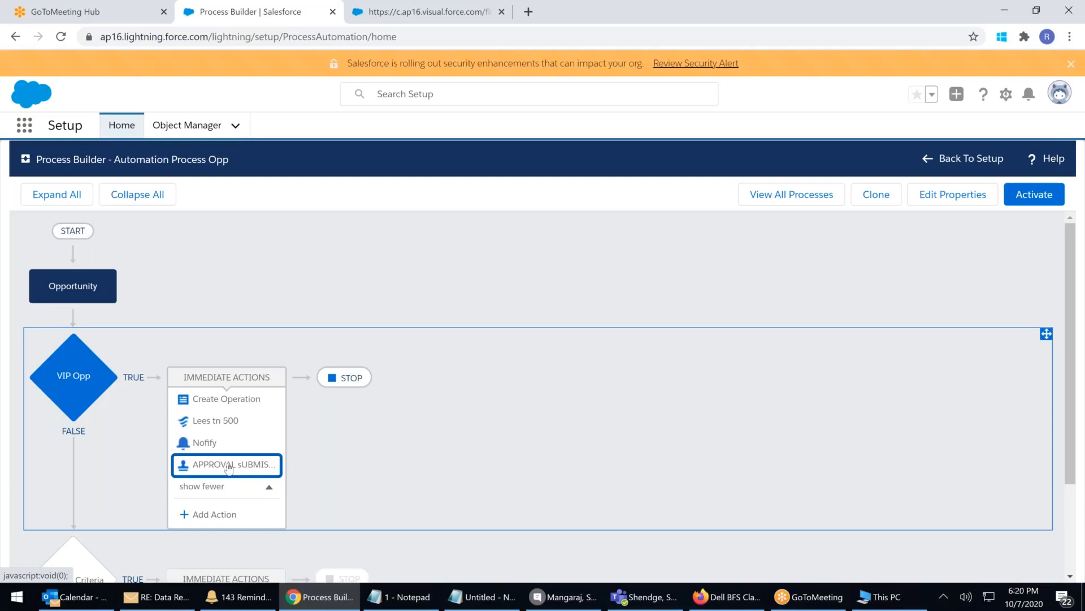
Add an Update Records action 'Update Desc' on the Opportunity that started the process
left_click(222, 513)
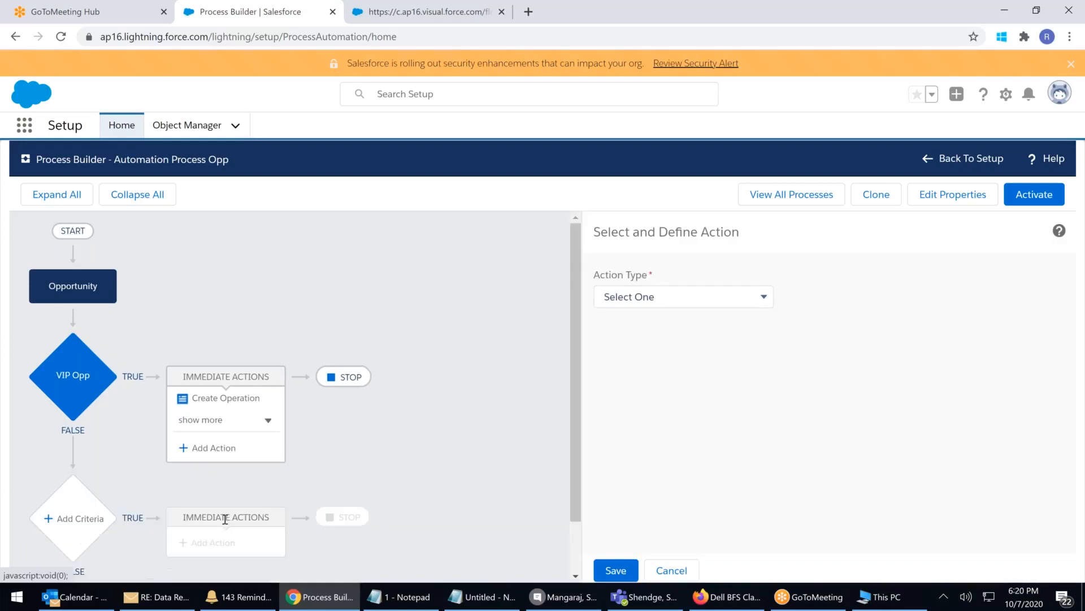
left_click(740, 294)
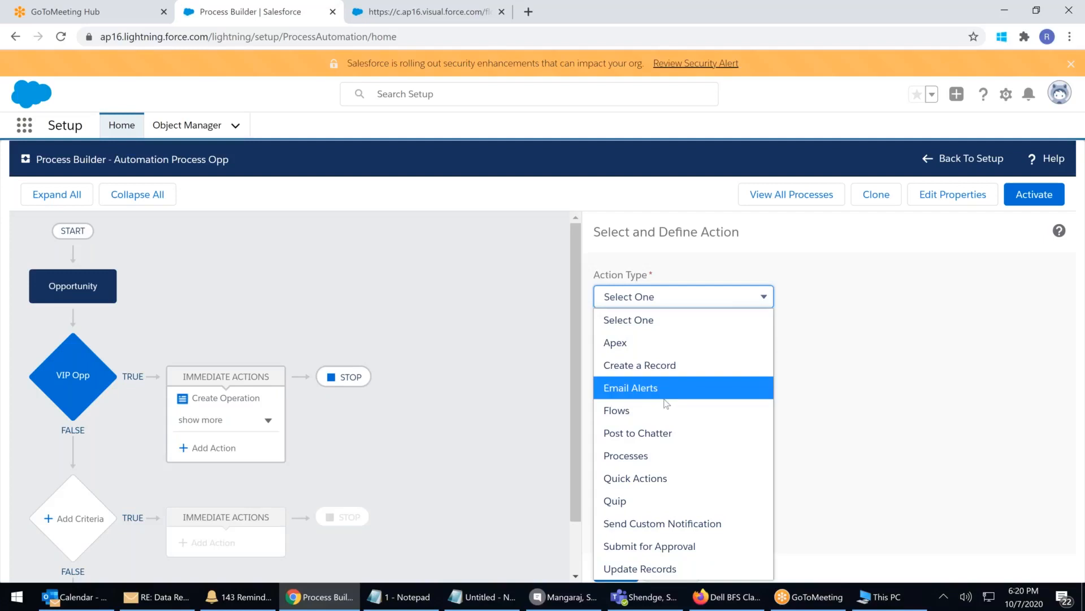
left_click(654, 571)
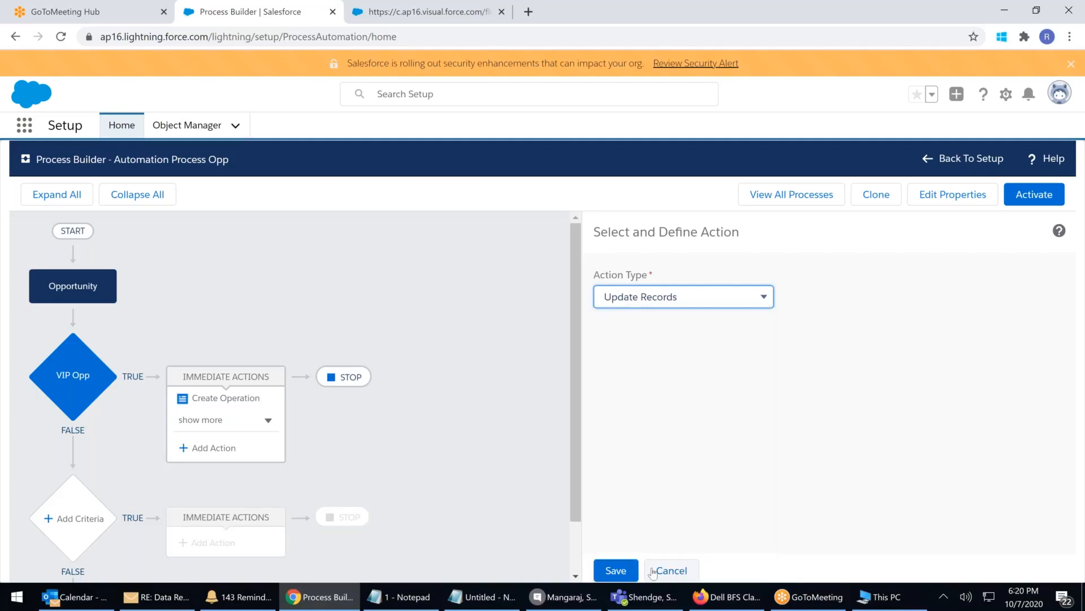
left_click(644, 359)
type("Upd")
key("BackSpace")
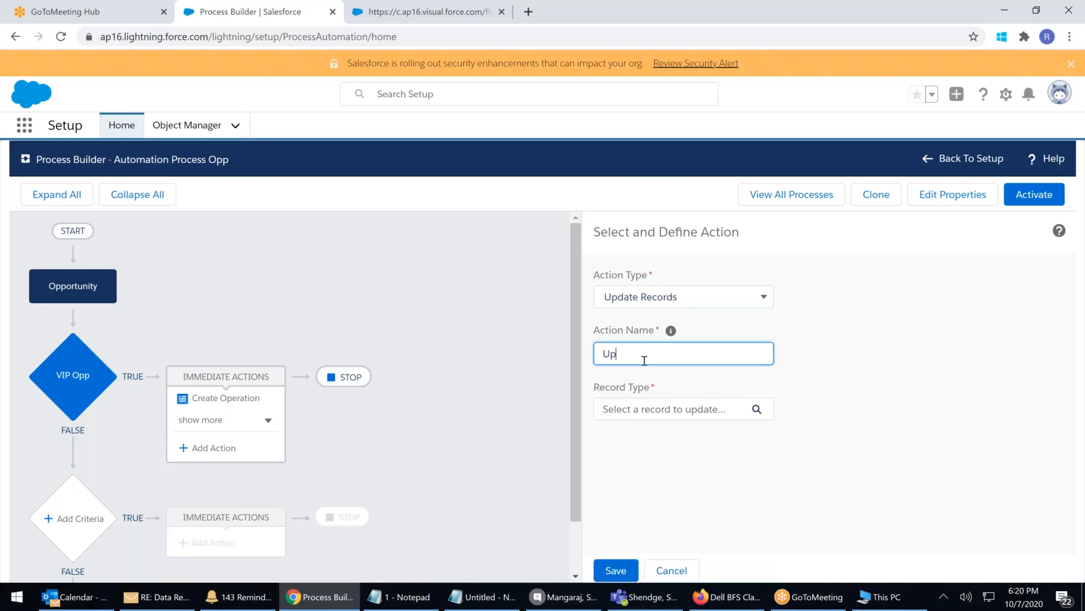
type("date Desc")
left_click(677, 412)
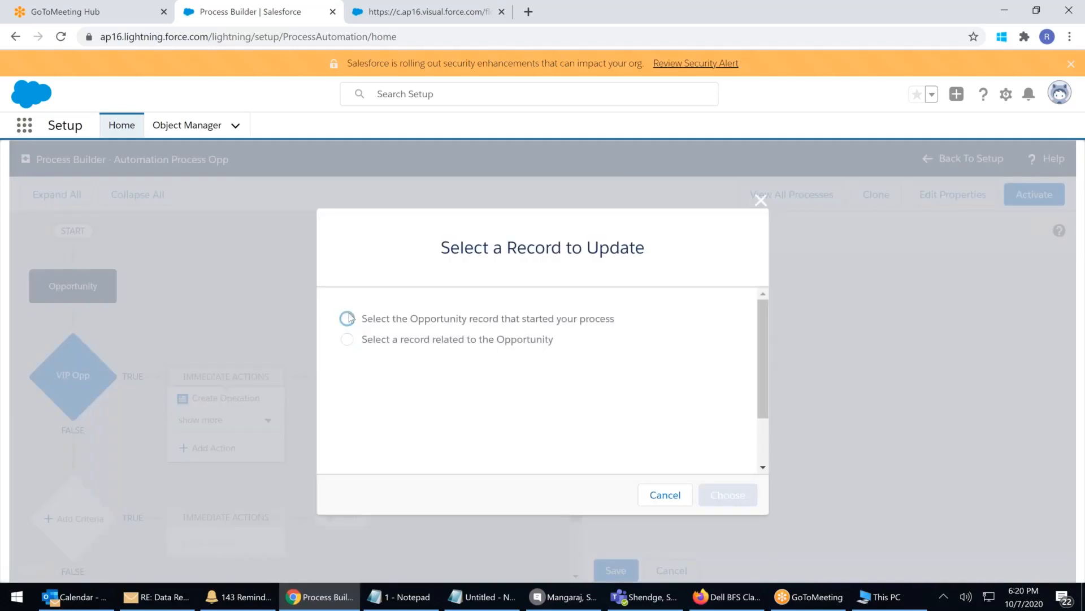
left_click(347, 318)
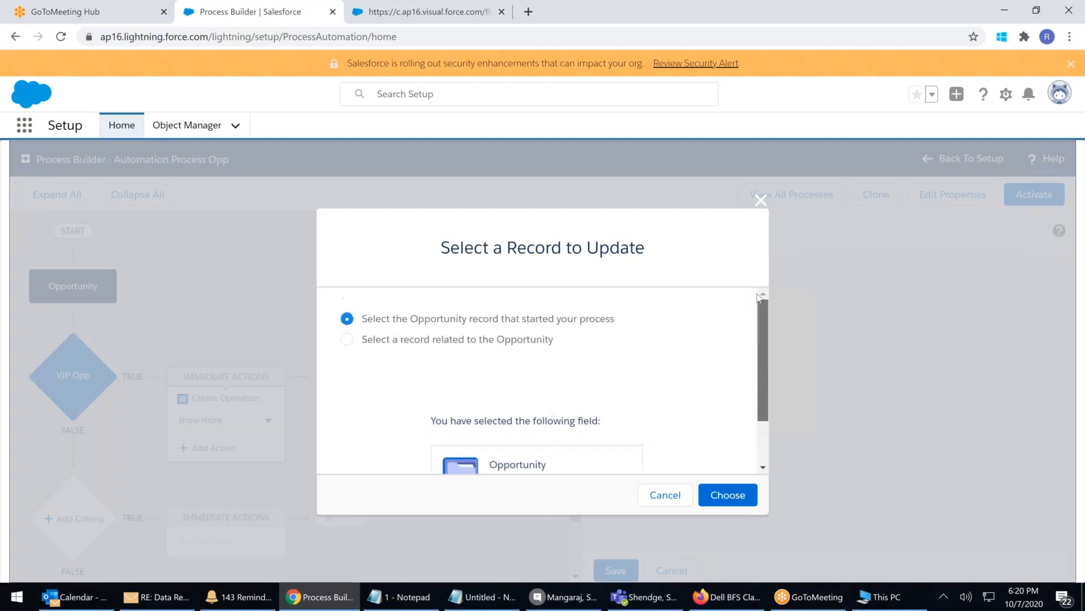
left_click(727, 494)
Set the Opportunity Description to 'Process builder triggered' and save the action
scroll(755, 437, "down", 1)
left_click(667, 486)
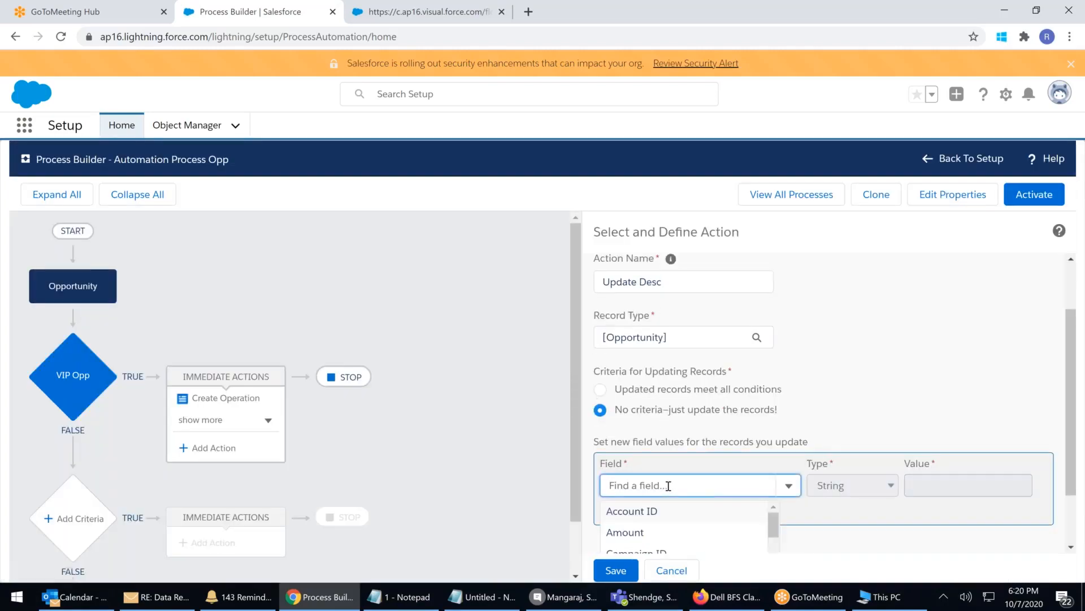
scroll(690, 485, "down", 5)
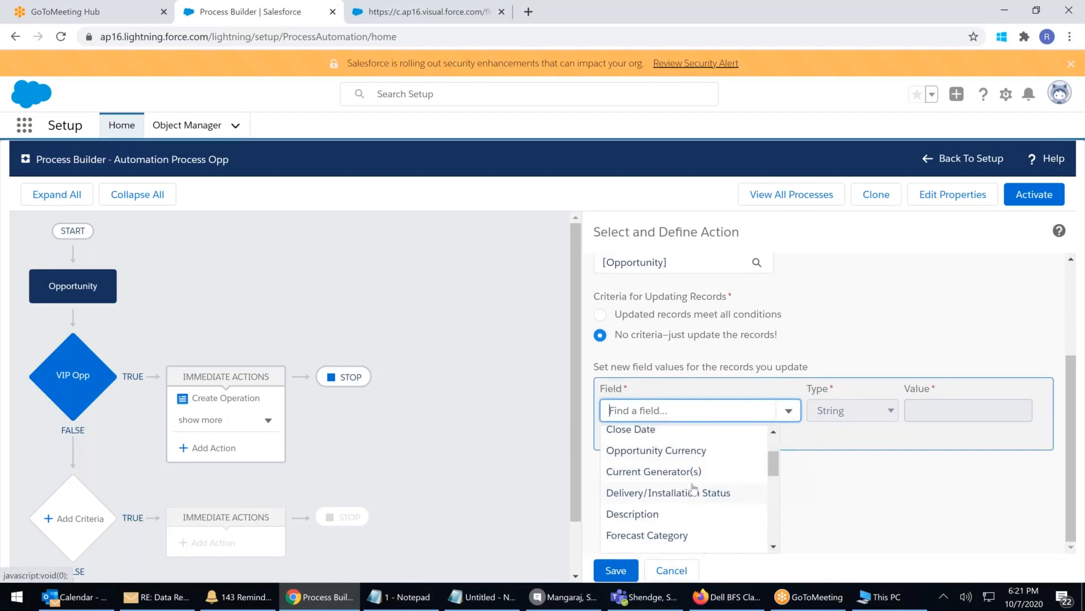
left_click(638, 442)
left_click(946, 487)
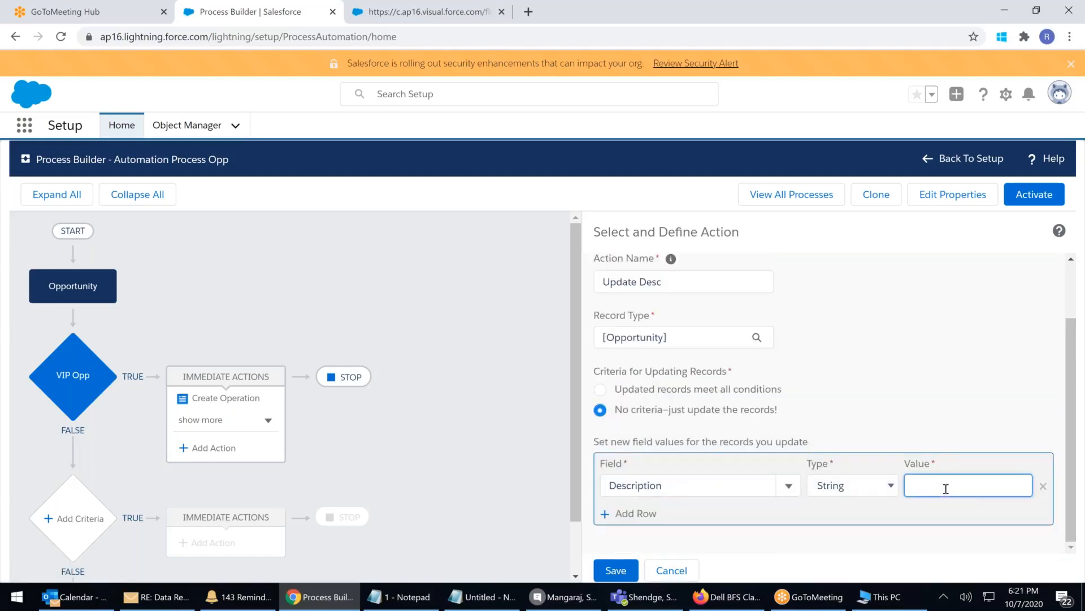
type("P")
type("rocess")
type(" builder ")
type("triggered")
left_click(996, 391)
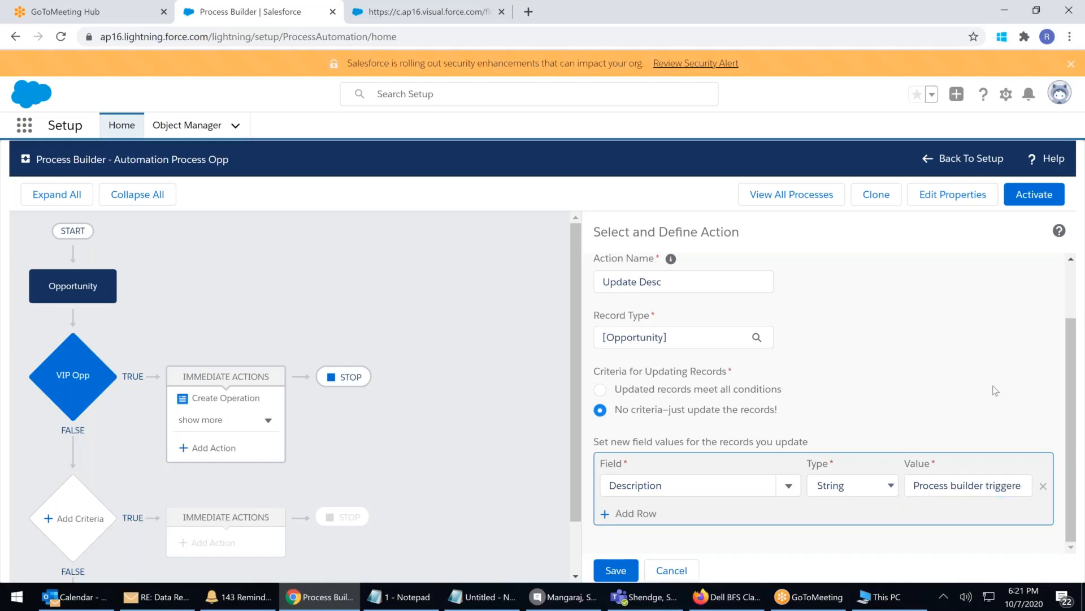
left_click(628, 568)
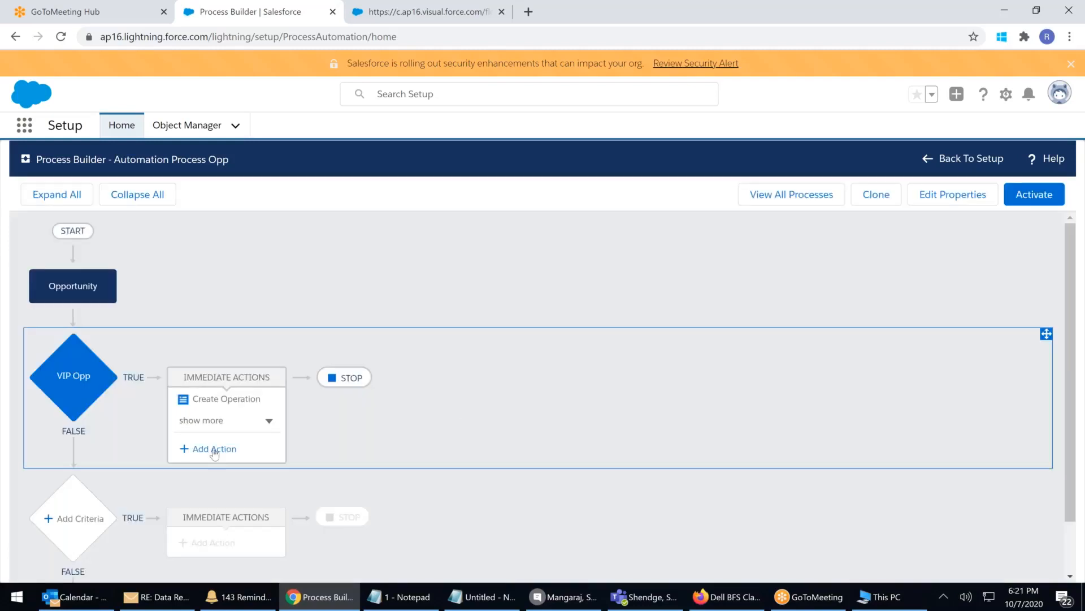
Add an Update Records action 'up desc' on the triggering Opportunity
left_click(214, 450)
left_click(692, 301)
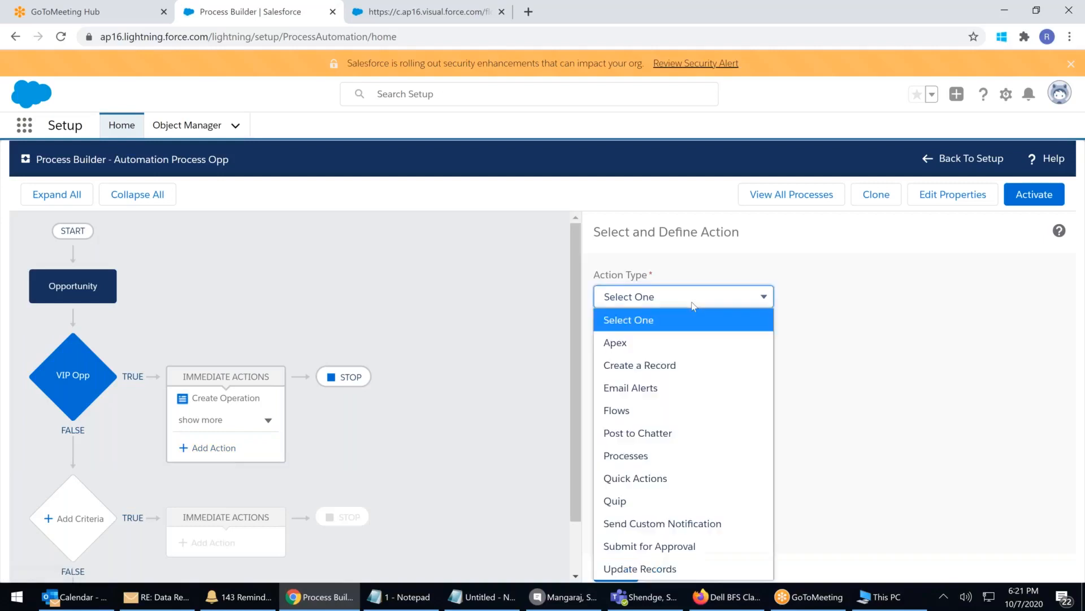
left_click(636, 570)
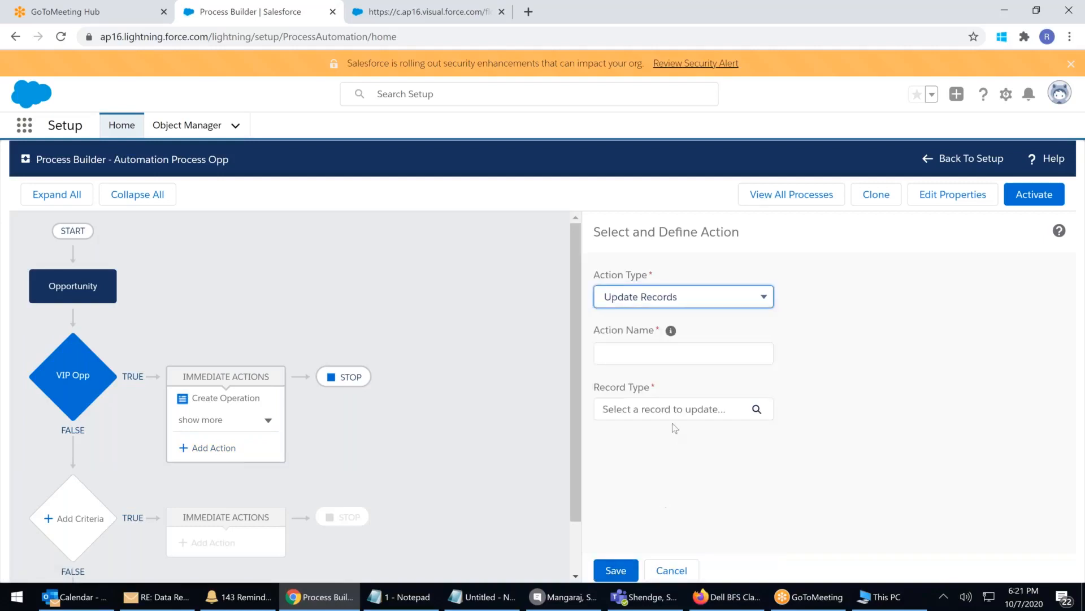
left_click(634, 355)
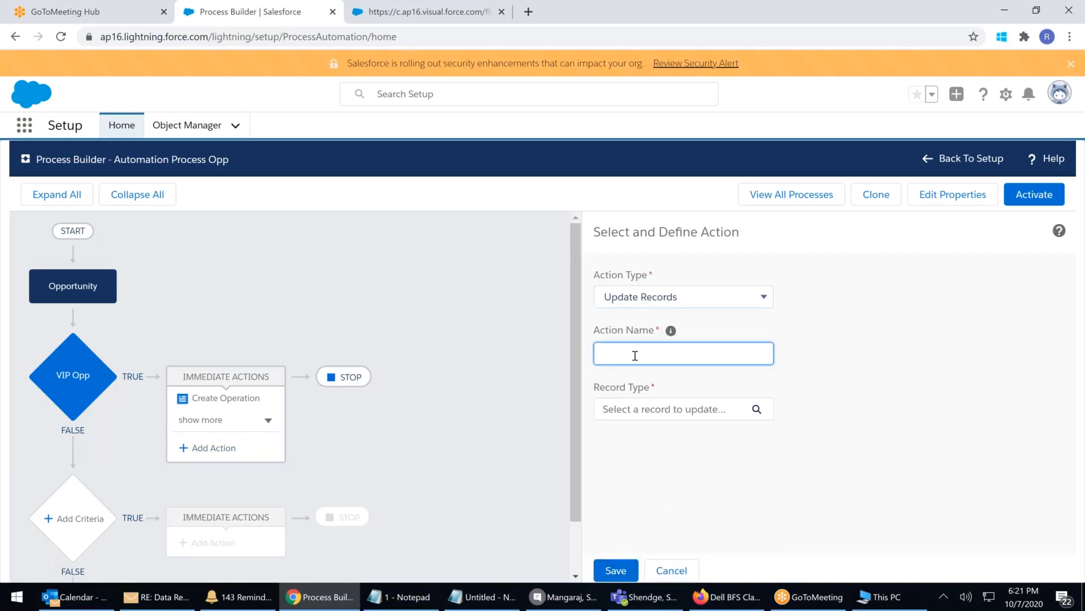
type("upd")
key("BackSpace")
type("desc")
left_click(673, 408)
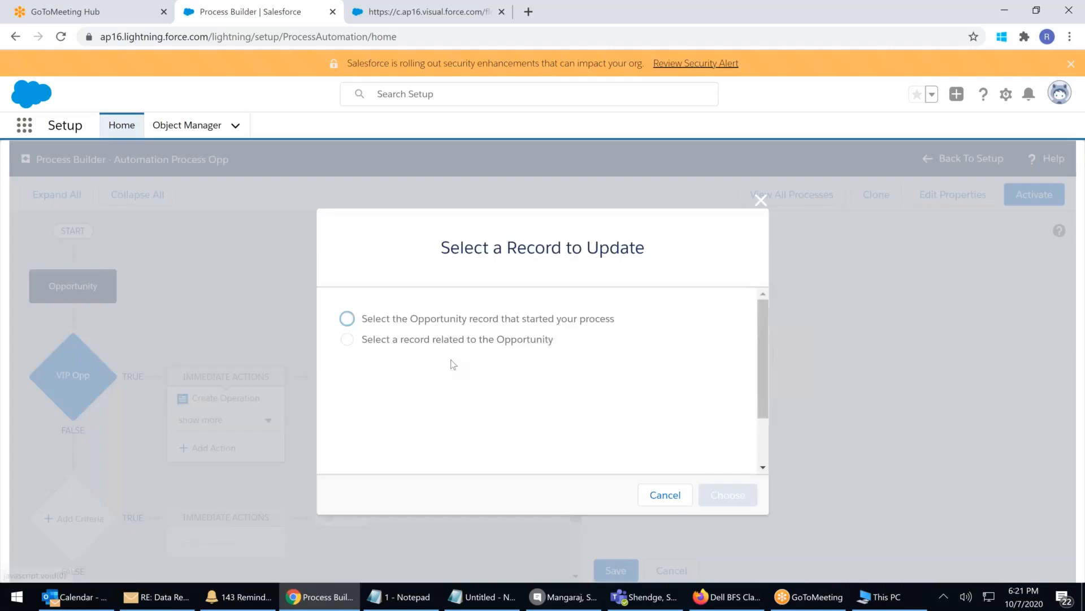
left_click(405, 320)
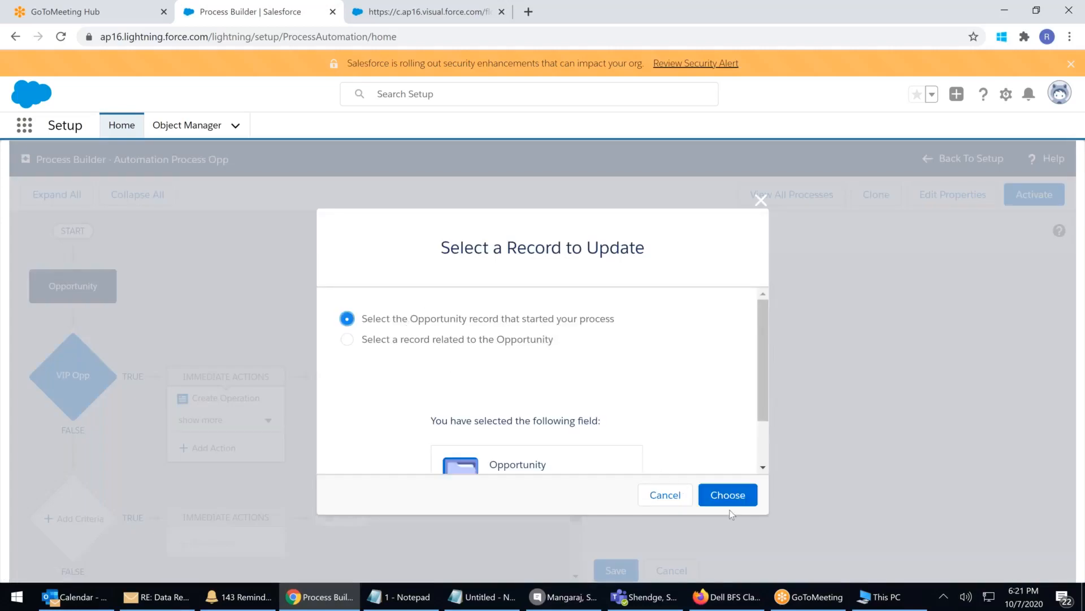
left_click(728, 494)
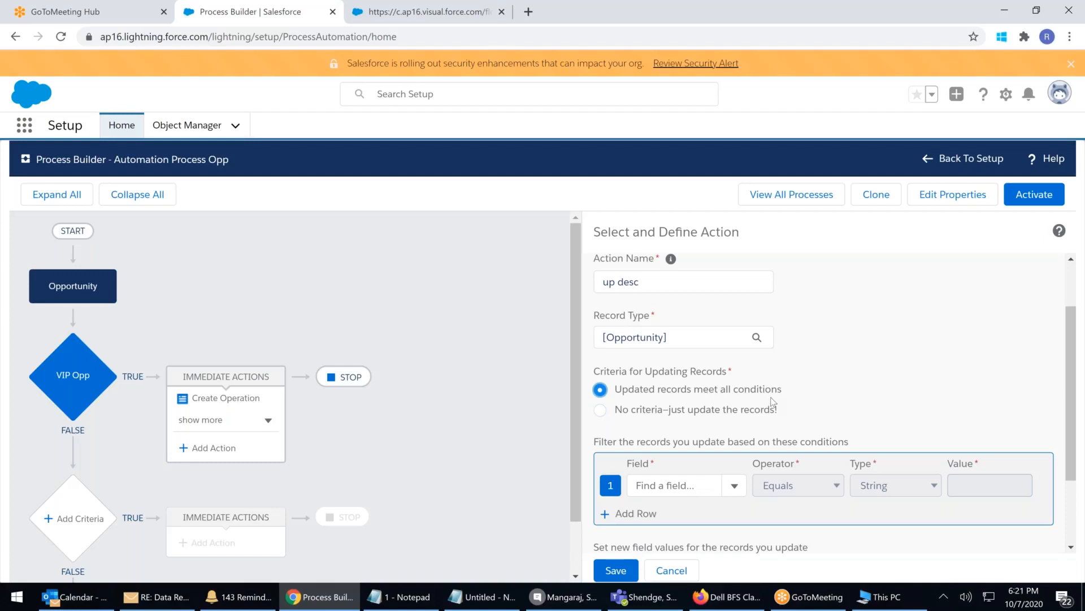
Filter the updated records to Opportunity Amount greater than 100000
scroll(768, 413, "down", 1)
left_click(687, 416)
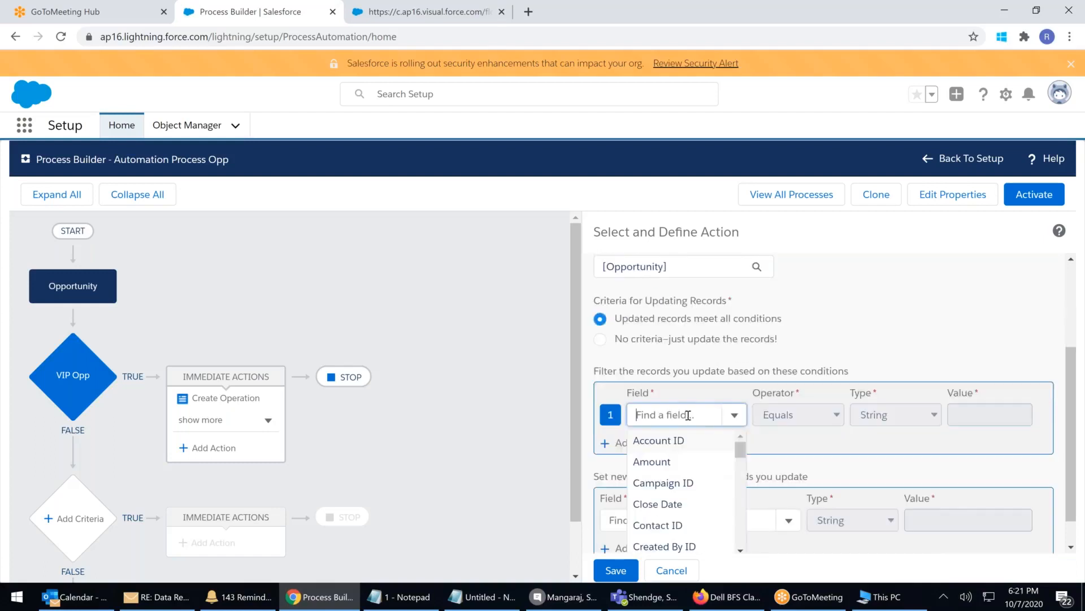
left_click(653, 461)
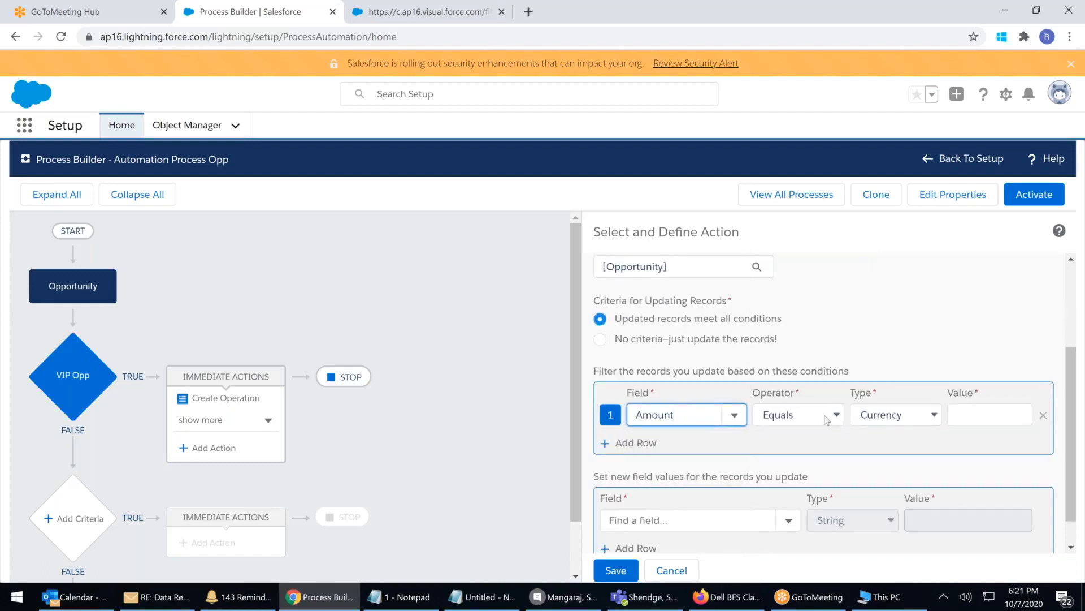
left_click(794, 415)
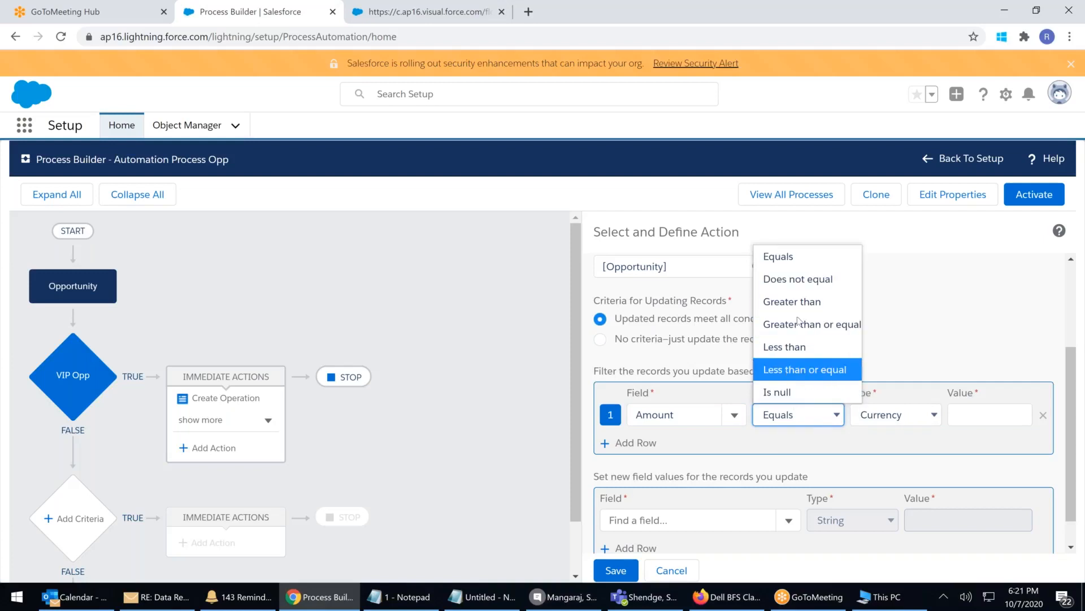
left_click(798, 304)
left_click(932, 416)
left_click(973, 413)
type("100")
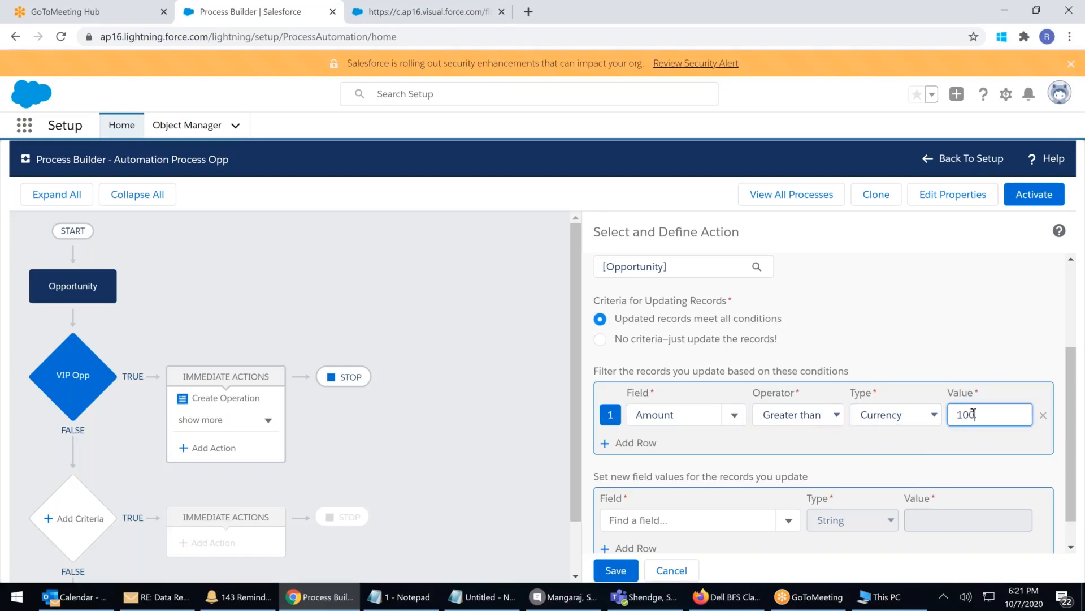
type("000")
left_click(694, 520)
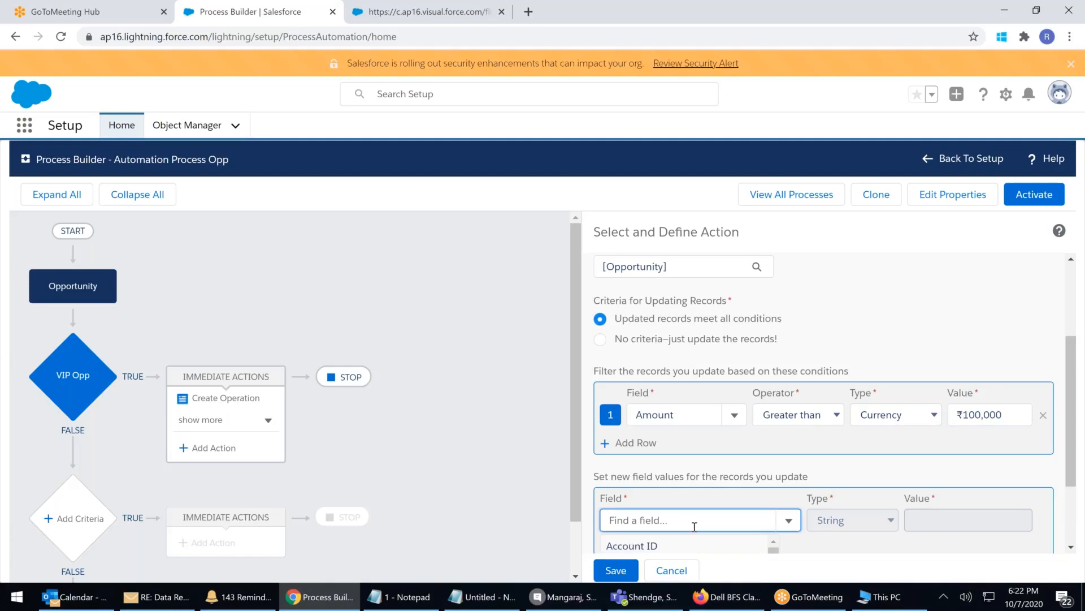
Set Description as the field to update and try Formula, then Field Reference, as Amount's value type
scroll(694, 520, "down", 5)
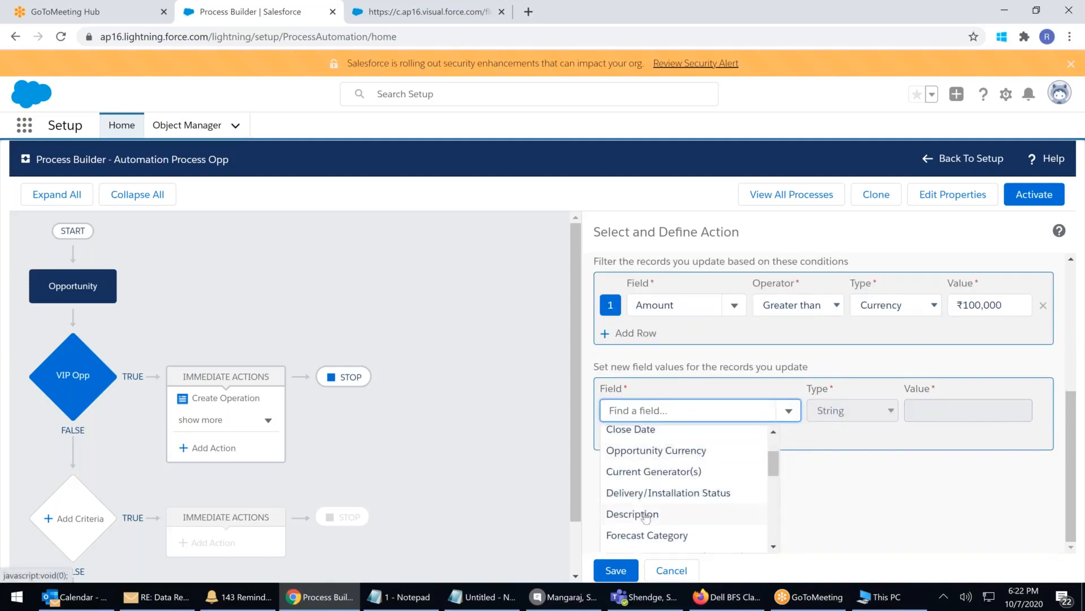
left_click(647, 514)
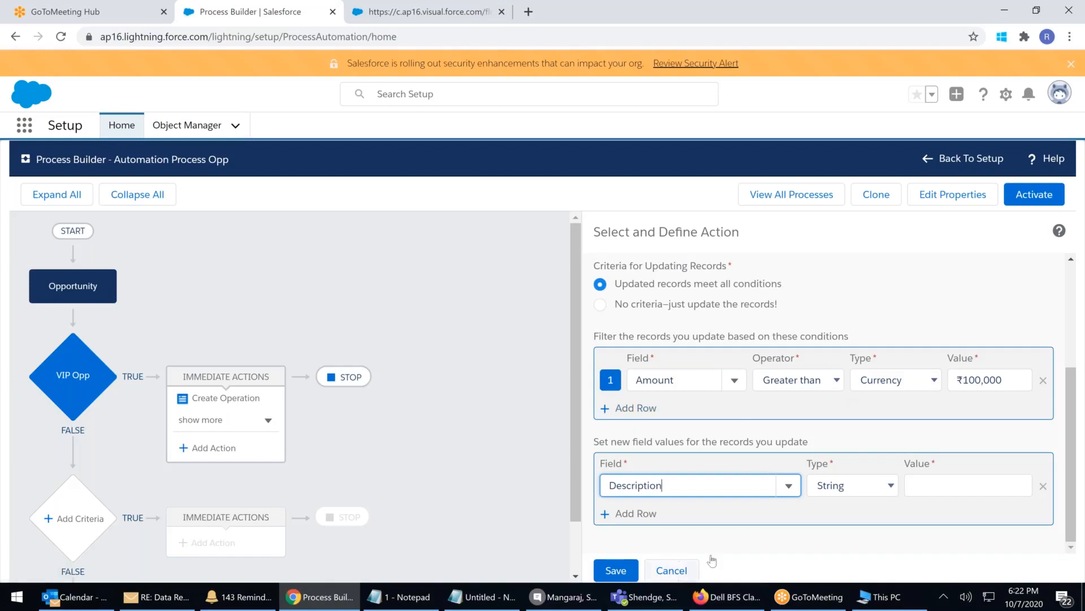
left_click(929, 383)
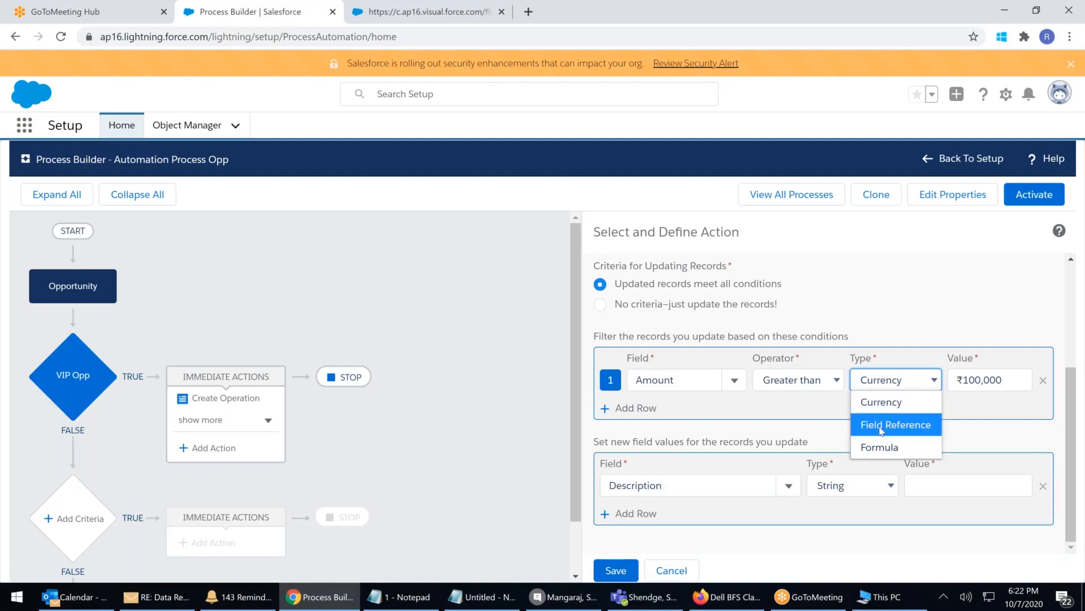
left_click(883, 450)
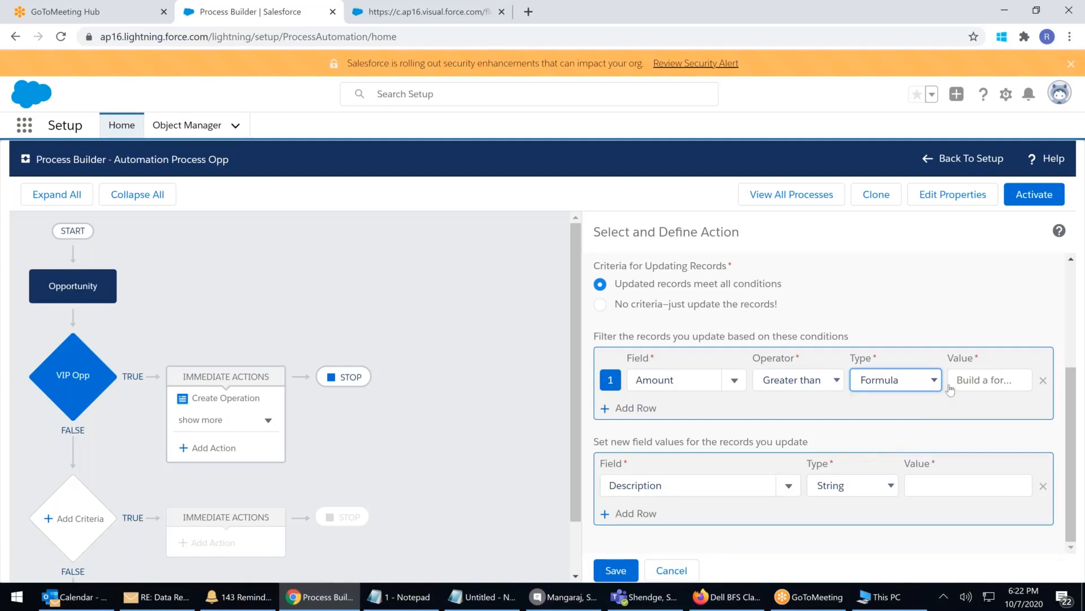
left_click(919, 385)
left_click(893, 424)
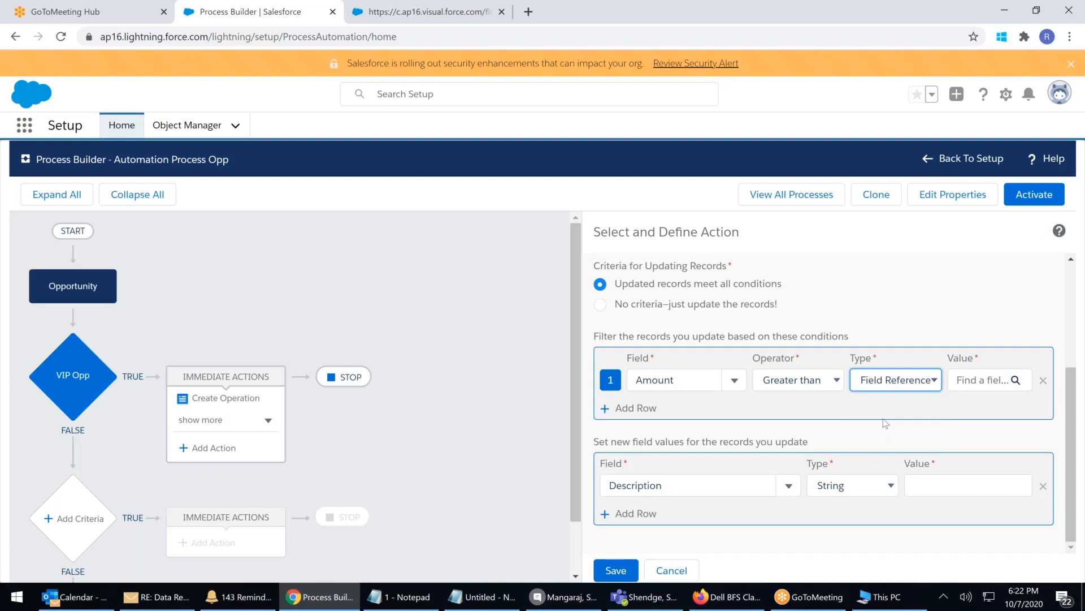
Browse the Opportunity fields to compare Amount against, closing the picker without choosing one
left_click(964, 381)
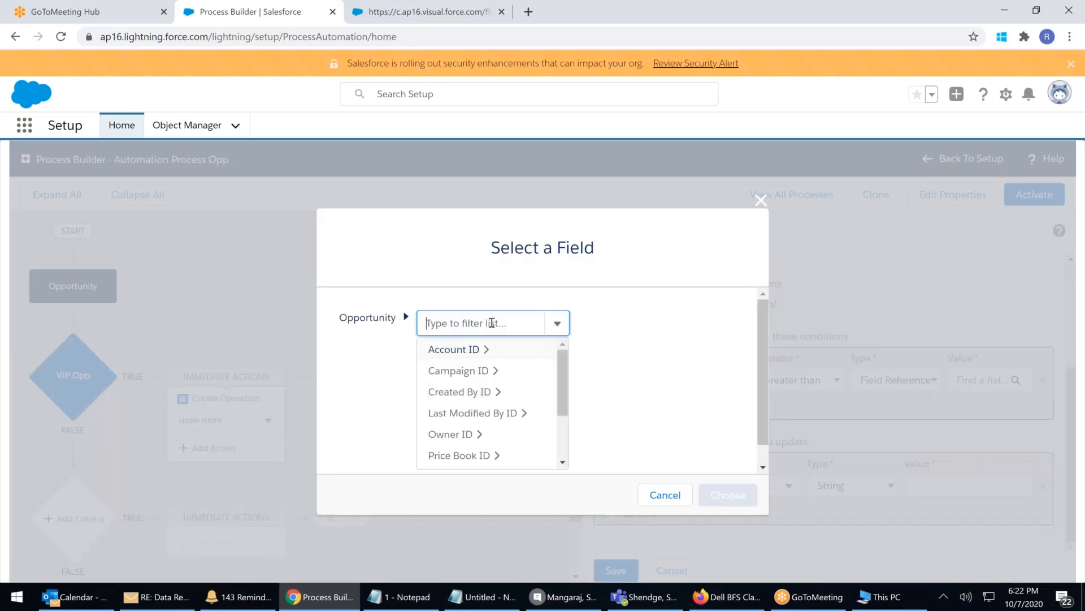
left_click(490, 323)
left_click(490, 322)
left_click_drag(562, 379, 561, 433)
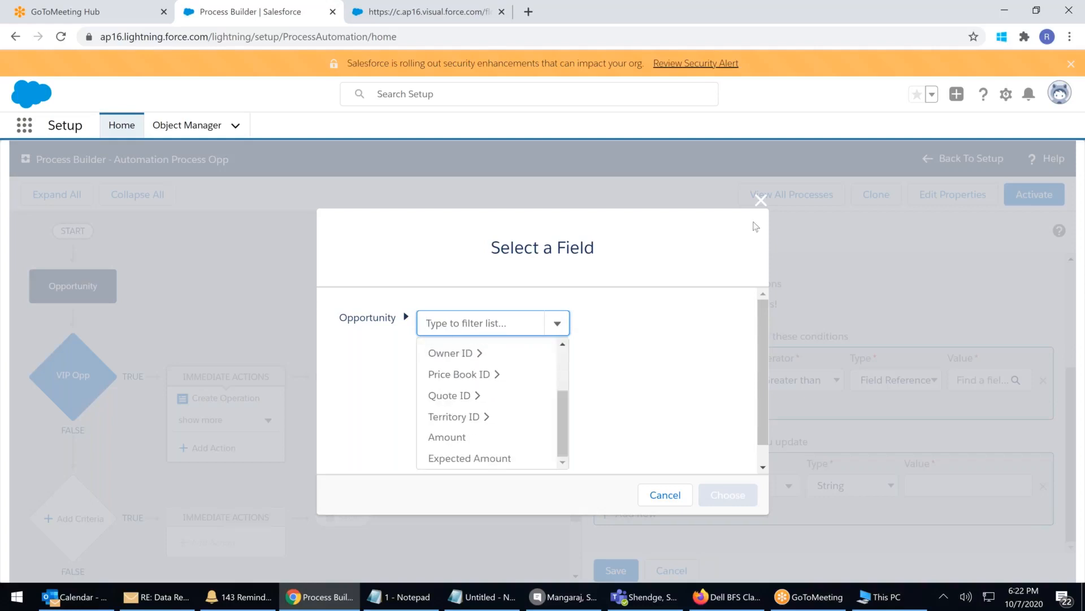
left_click(756, 200)
Switch Amount's value type back to Formula and browse global system variables in the formula editor
left_click(921, 379)
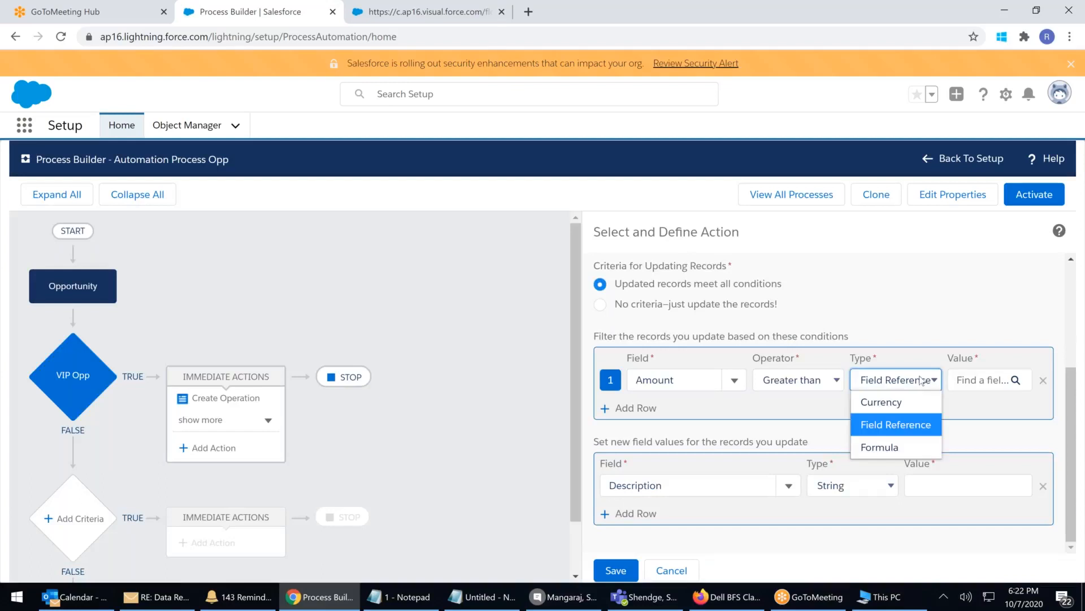
left_click(886, 449)
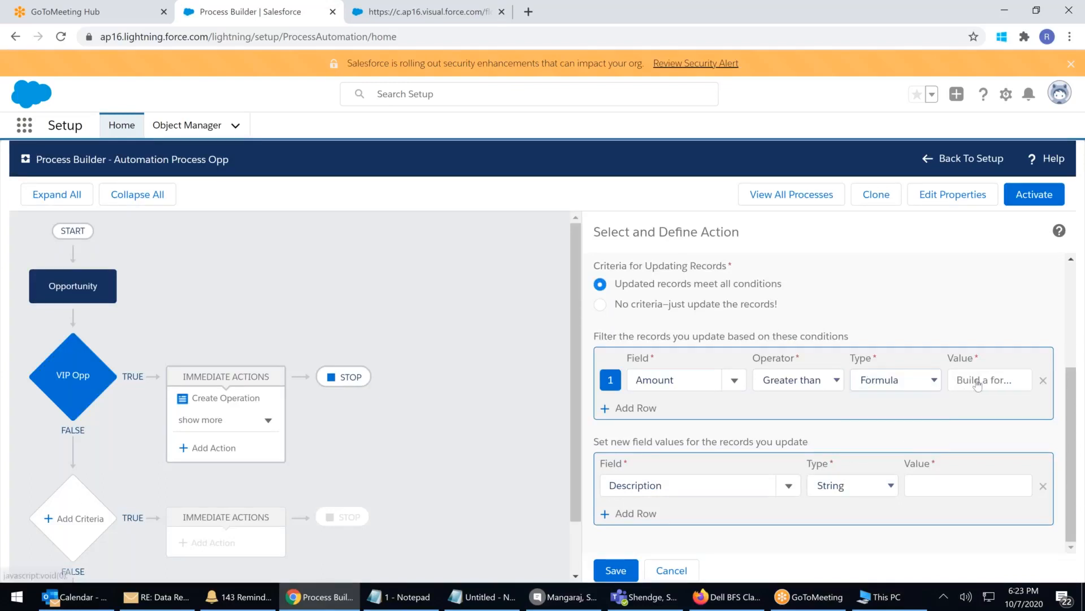
left_click(978, 382)
left_click(646, 456)
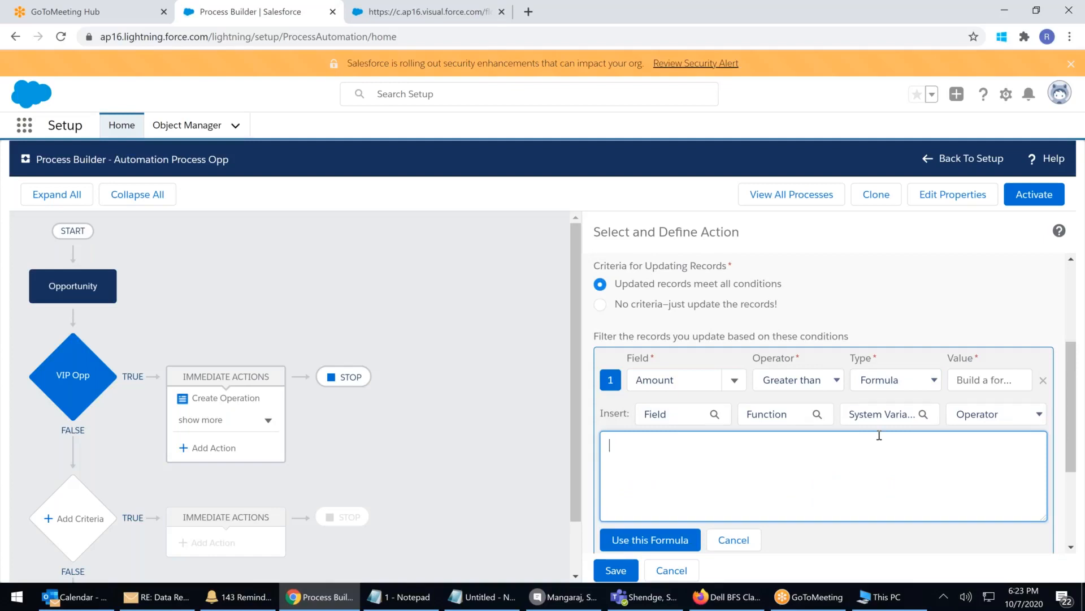
left_click(891, 419)
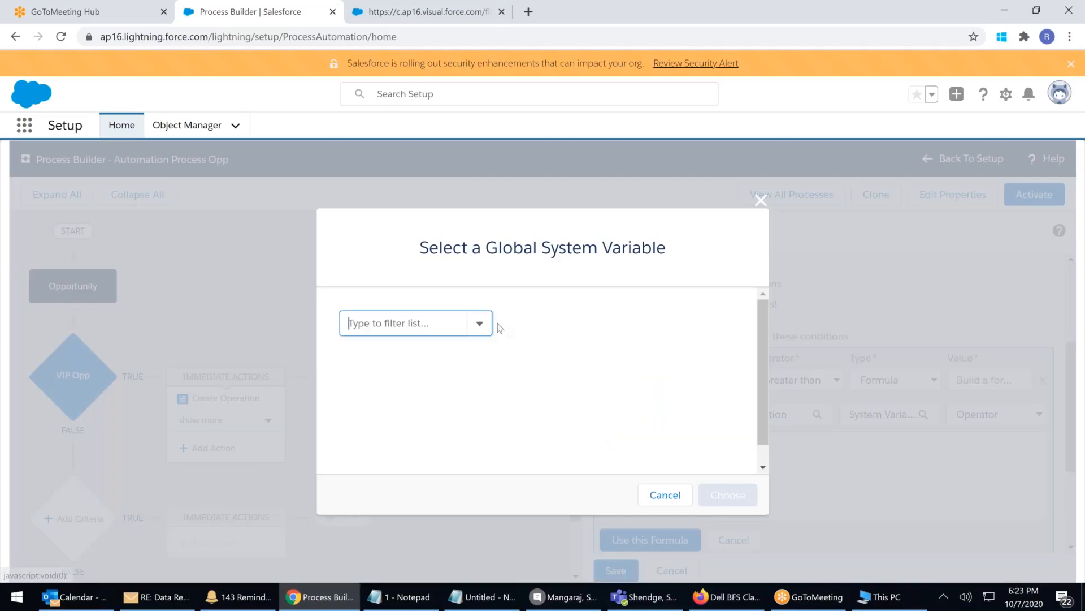
left_click(480, 325)
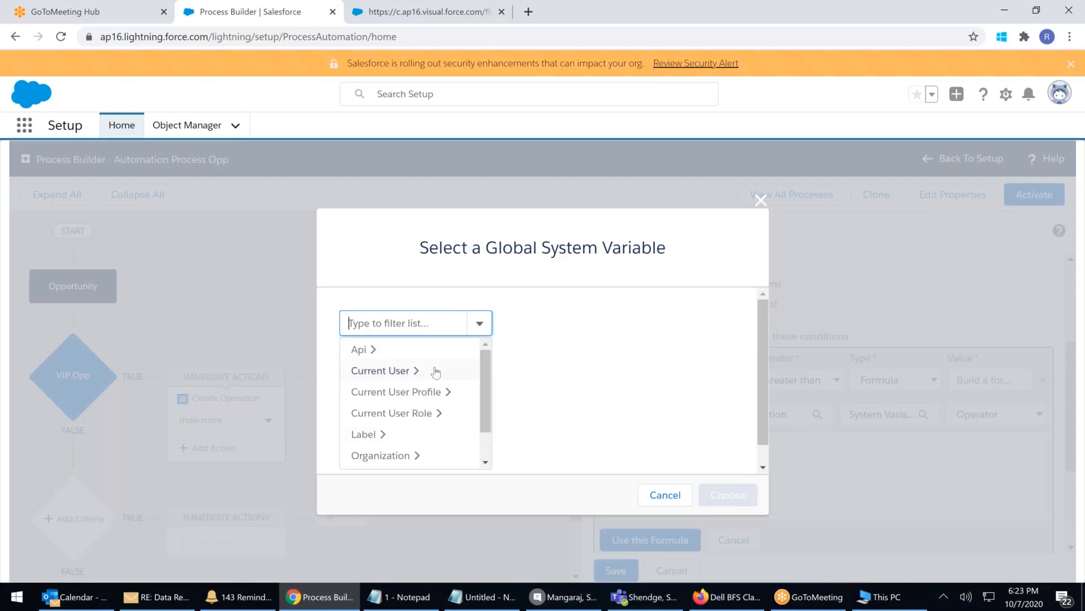
scroll(485, 411, "down", 1)
left_click_drag(485, 409, 485, 426)
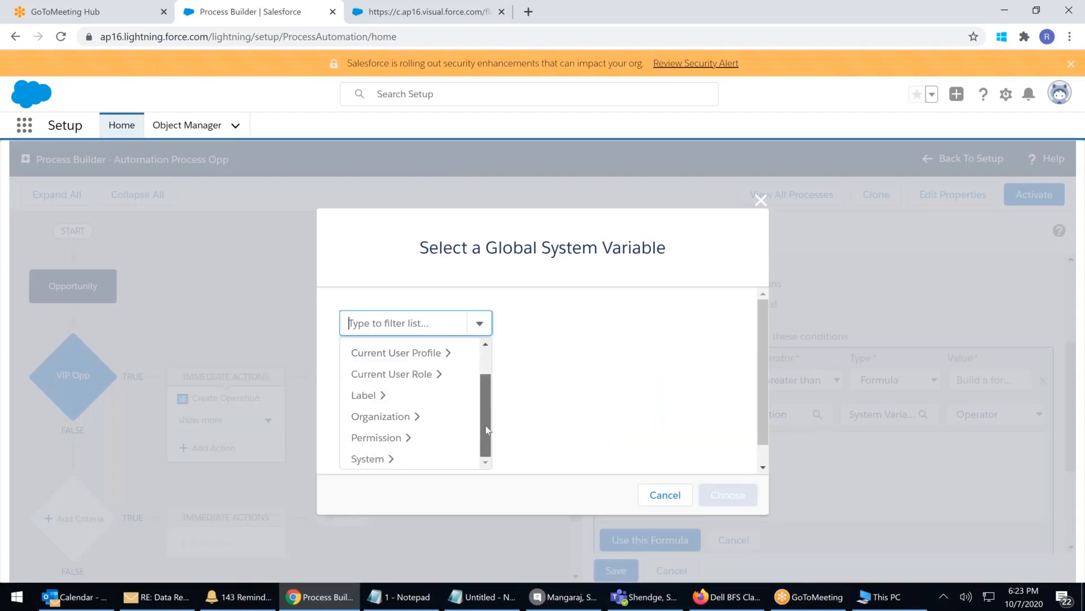
left_click(760, 200)
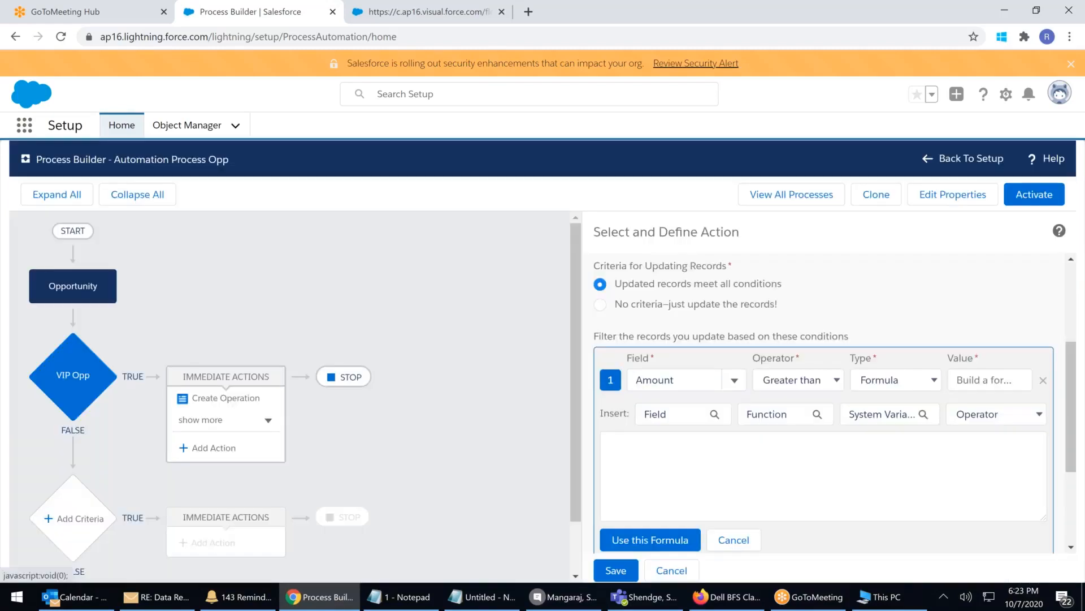
Browse the Opportunity fields to insert into the formula, closing the picker without a choice
left_click(711, 414)
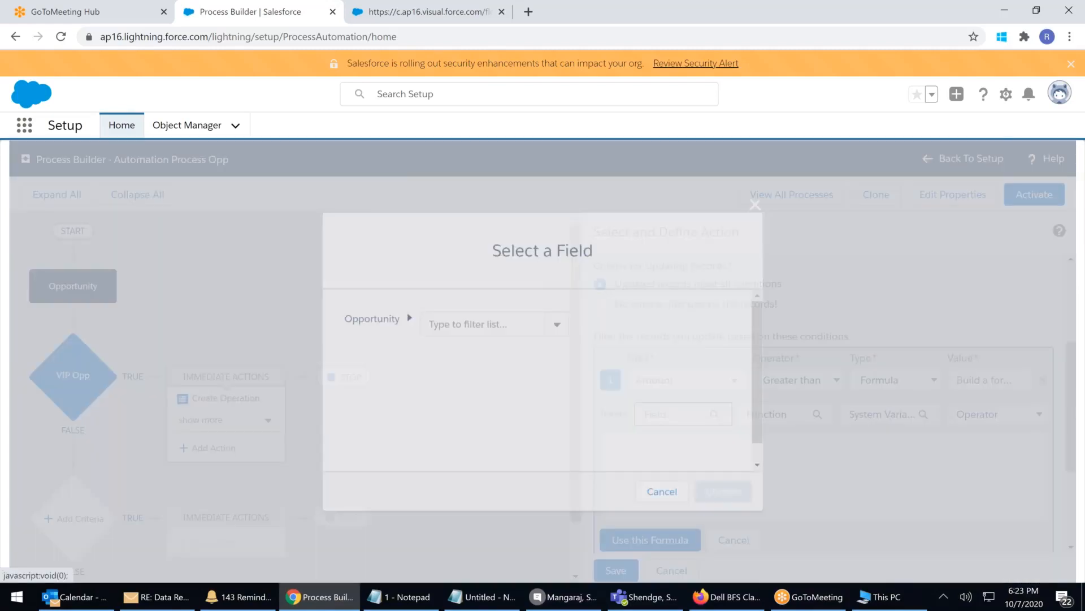
left_click(558, 330)
left_click(558, 325)
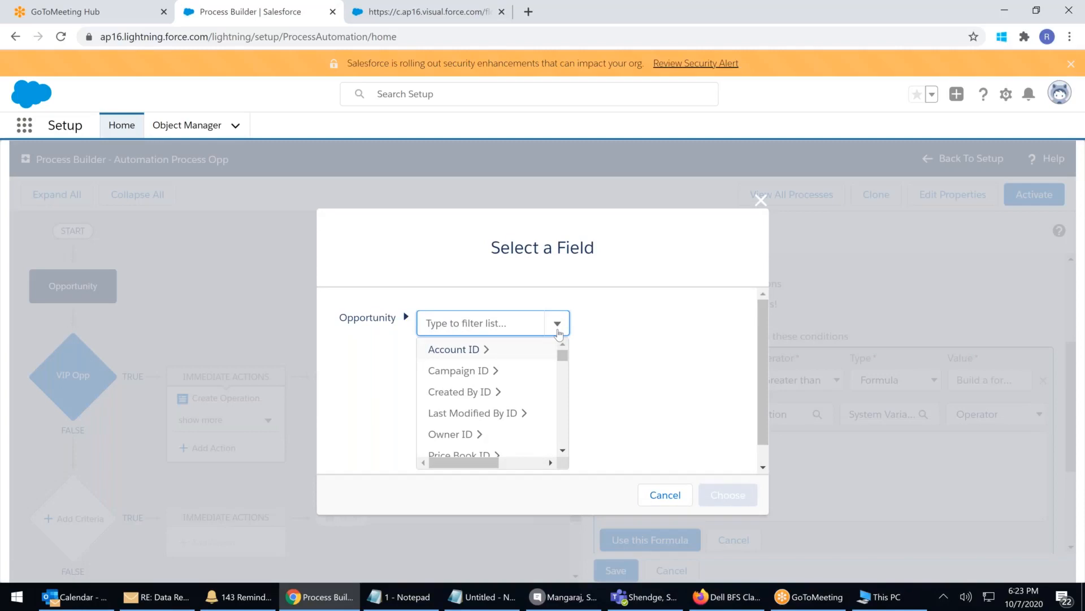
scroll(565, 364, "down", 1)
left_click_drag(566, 364, 566, 449)
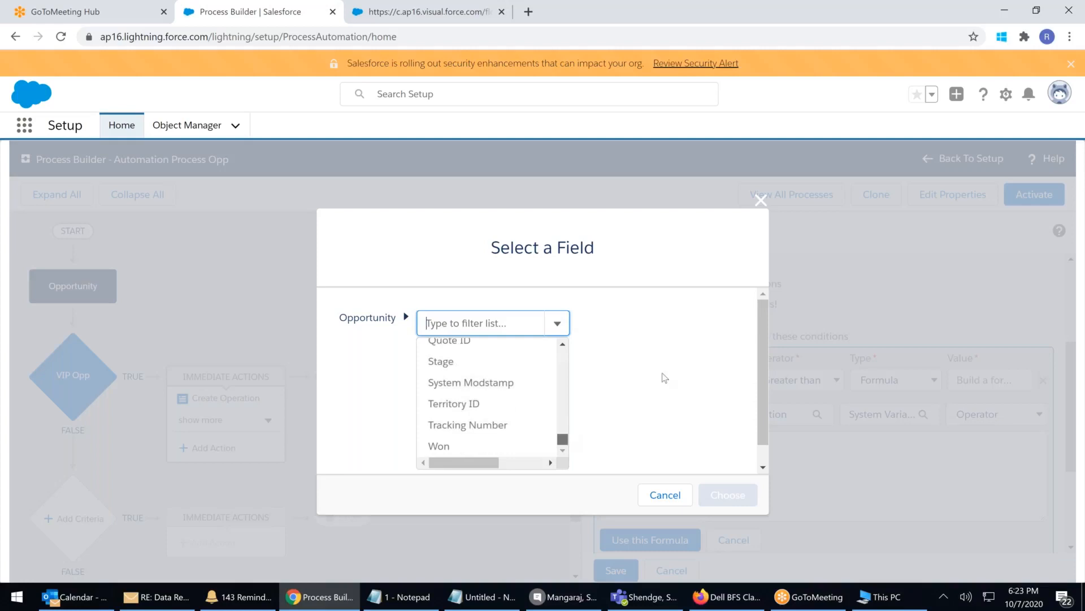
left_click(761, 201)
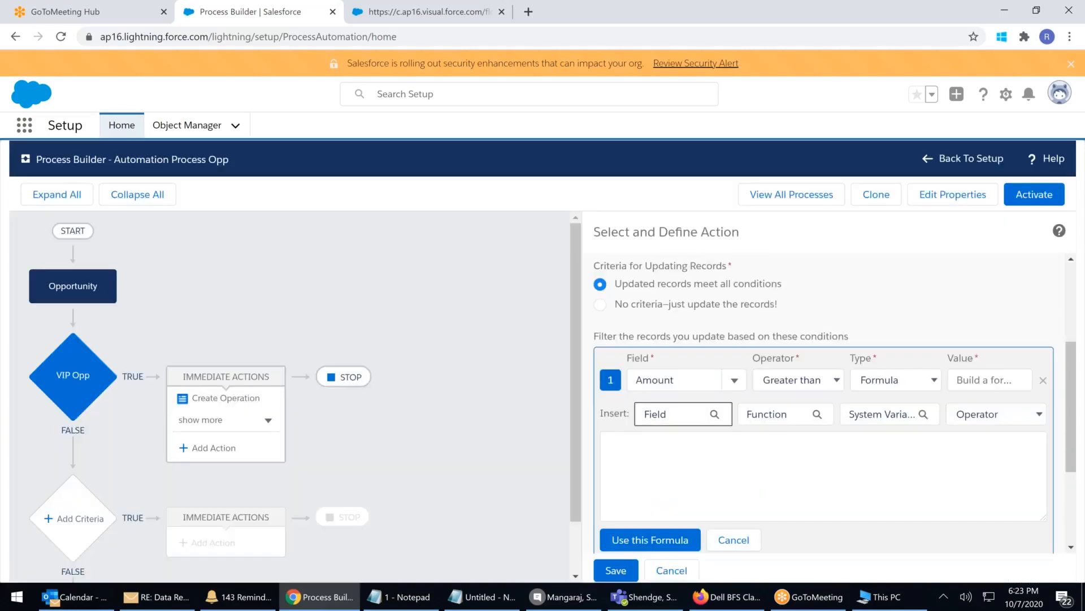
left_click(919, 380)
Make Amount's value type Currency and add another immediate action under VIP Opp
left_click(886, 407)
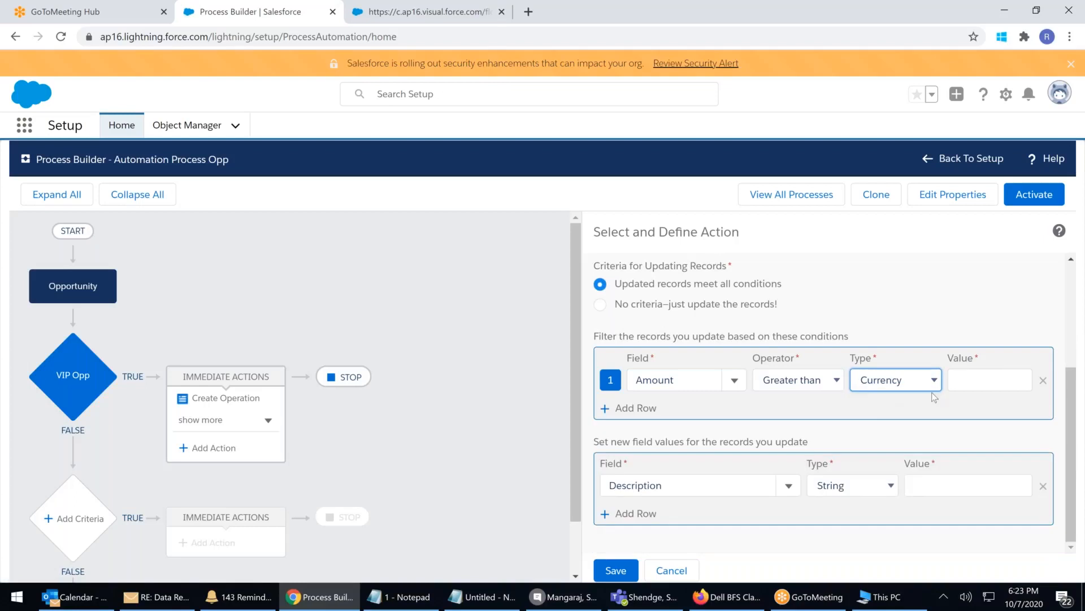
left_click(980, 385)
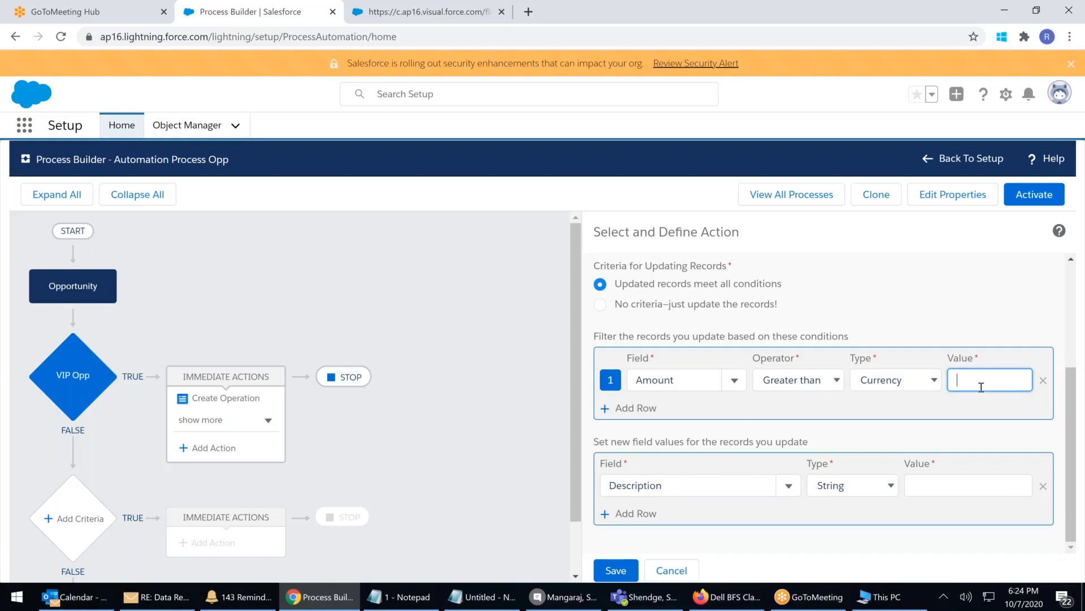
left_click(905, 380)
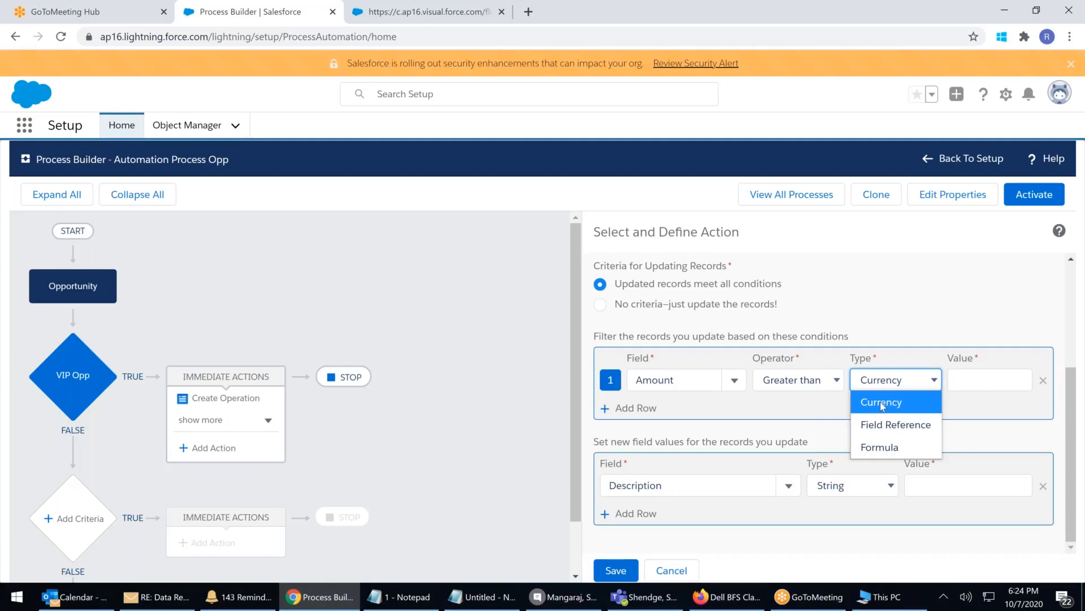
left_click(444, 296)
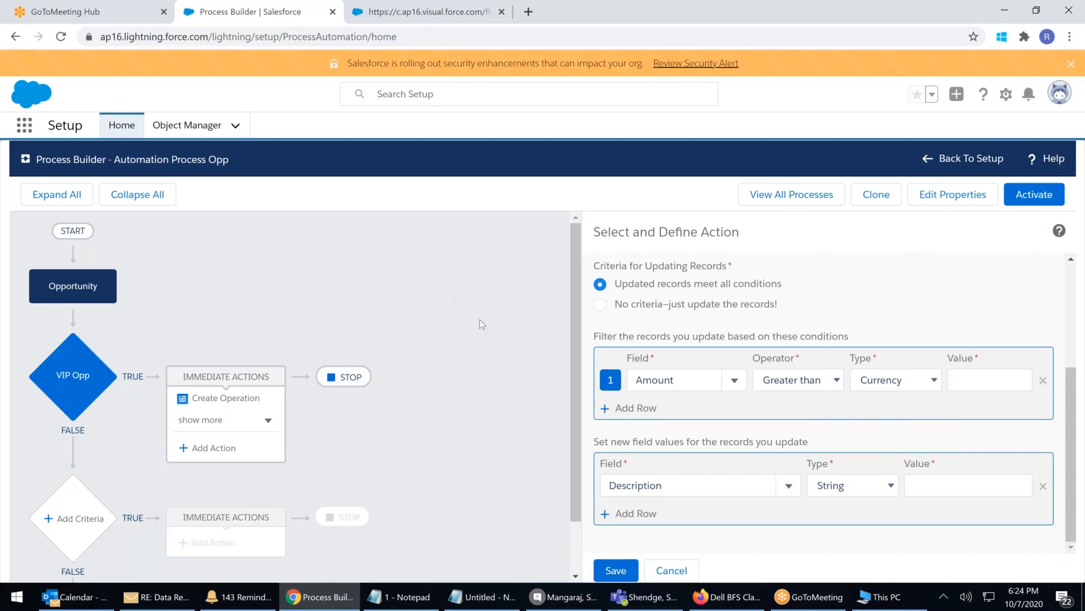
left_click(210, 448)
Choose Quip as the new action's type, then open a new browser tab
left_click(695, 299)
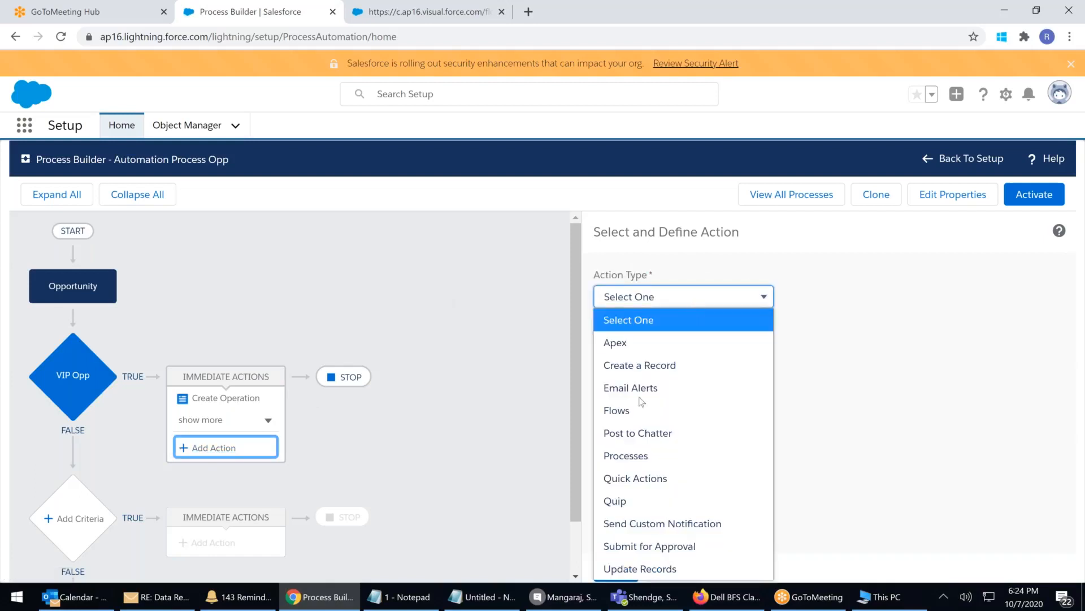
left_click(616, 501)
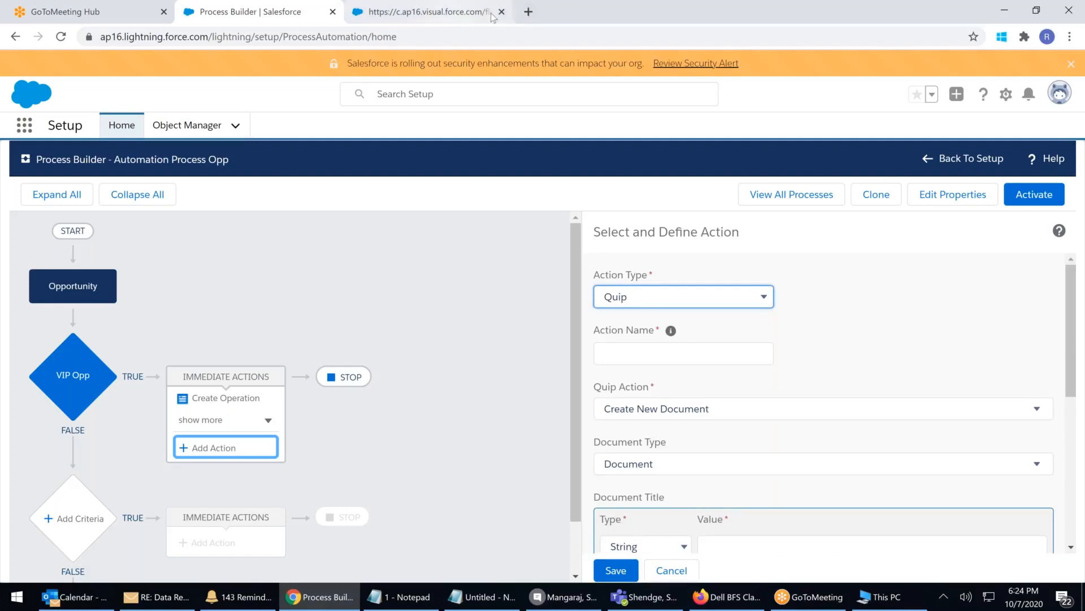
left_click(529, 11)
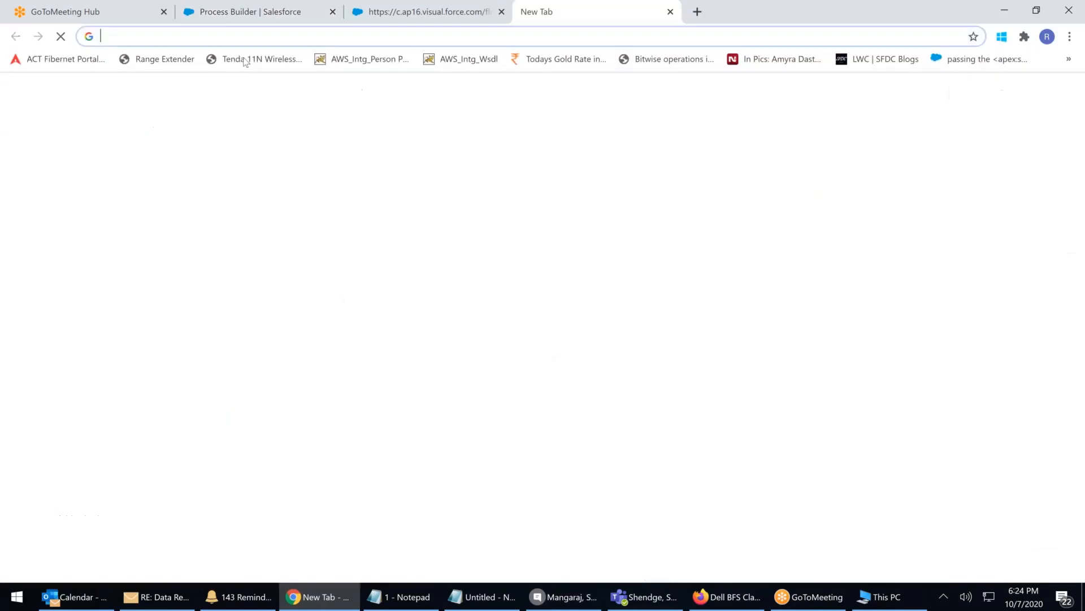
Search Google for 'quip', read through quip.com, then return to the Process Builder tab
type("qu")
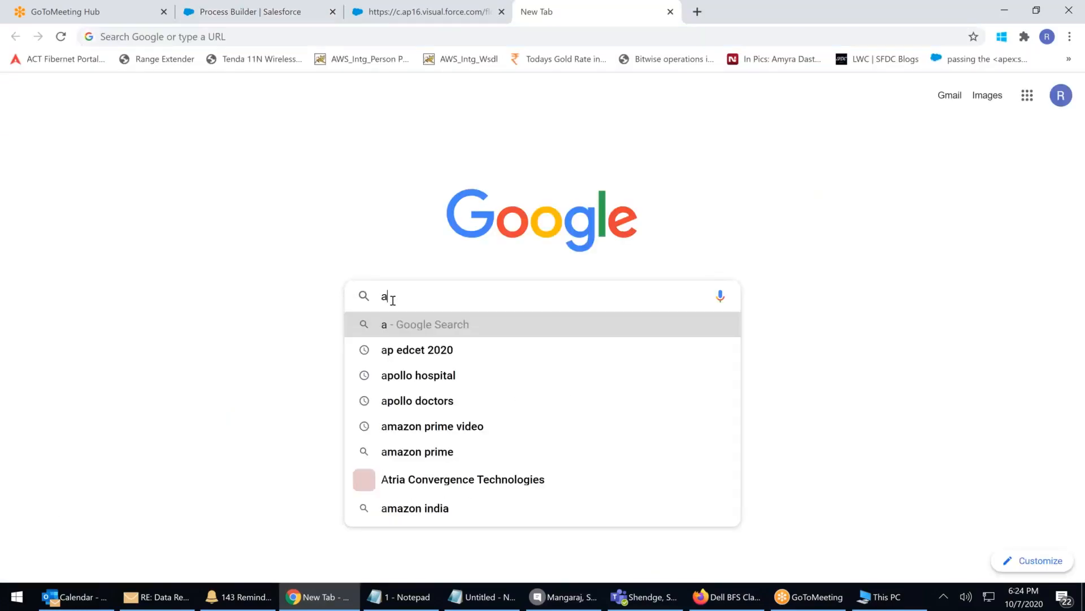
type("ip")
key("Return")
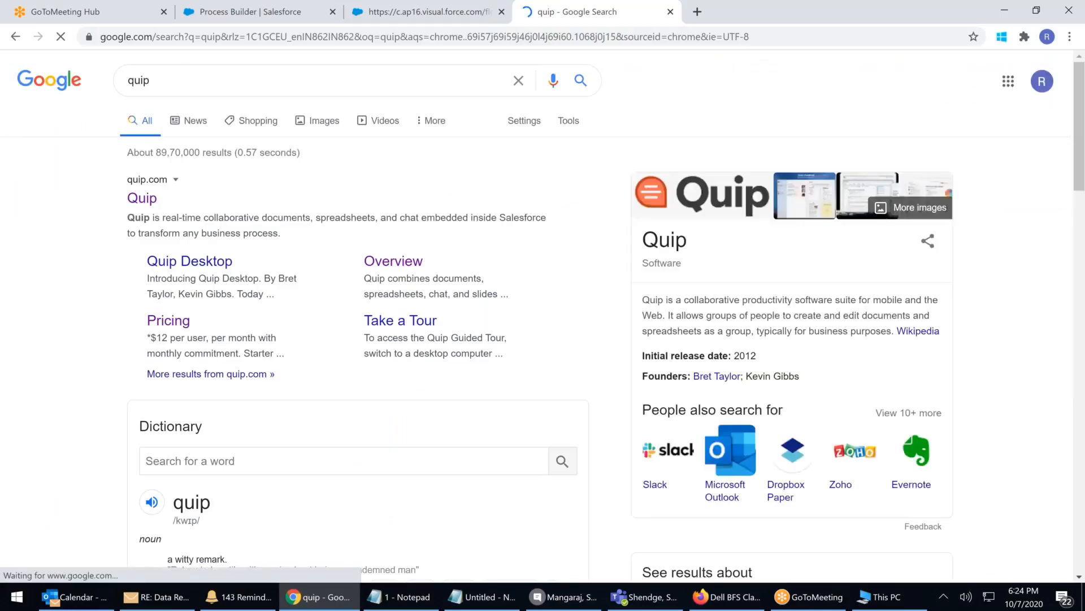
left_click(141, 197)
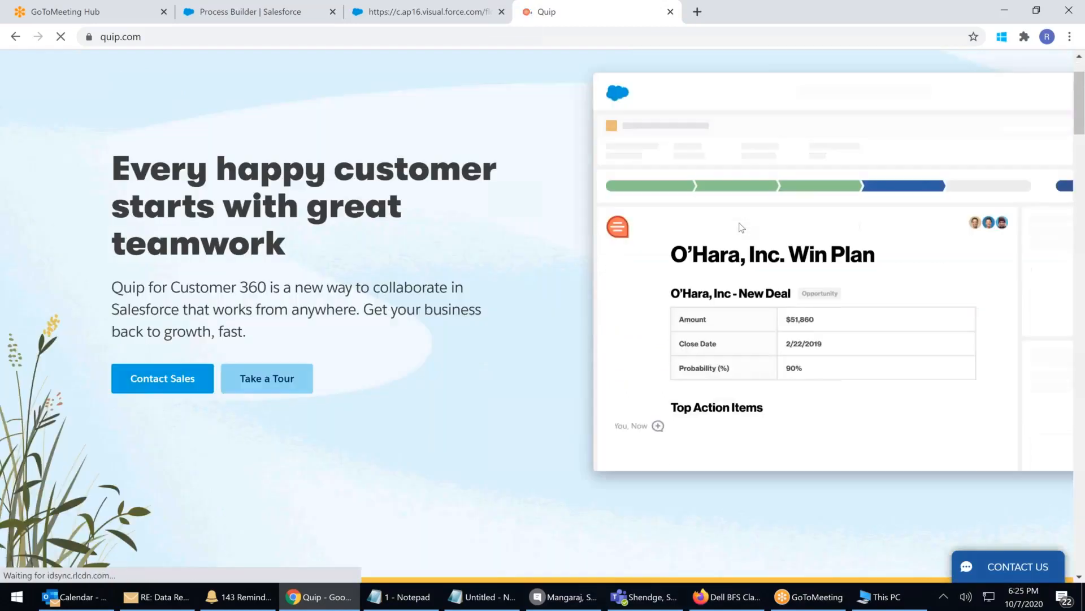
scroll(742, 226, "down", 8)
scroll(739, 222, "down", 5)
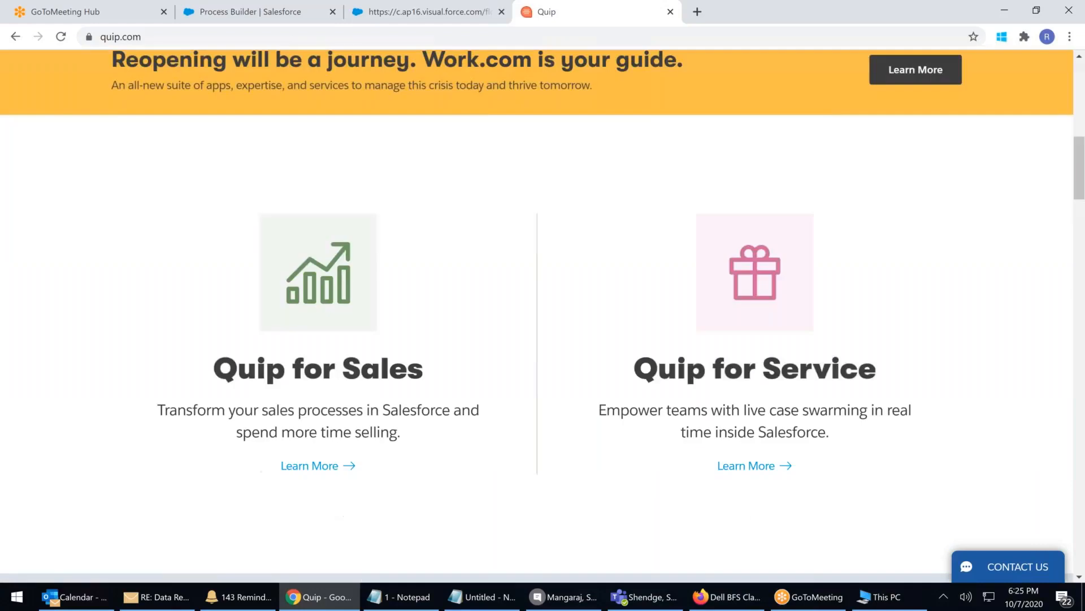
scroll(746, 324, "down", 4)
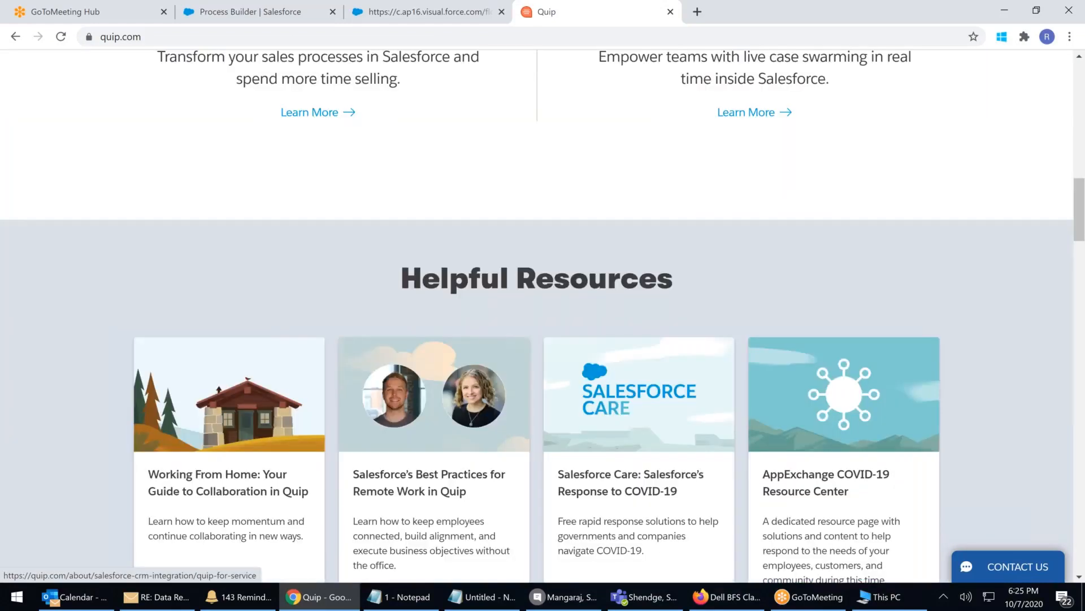
scroll(543, 317, "down", 4)
scroll(543, 317, "down", 5)
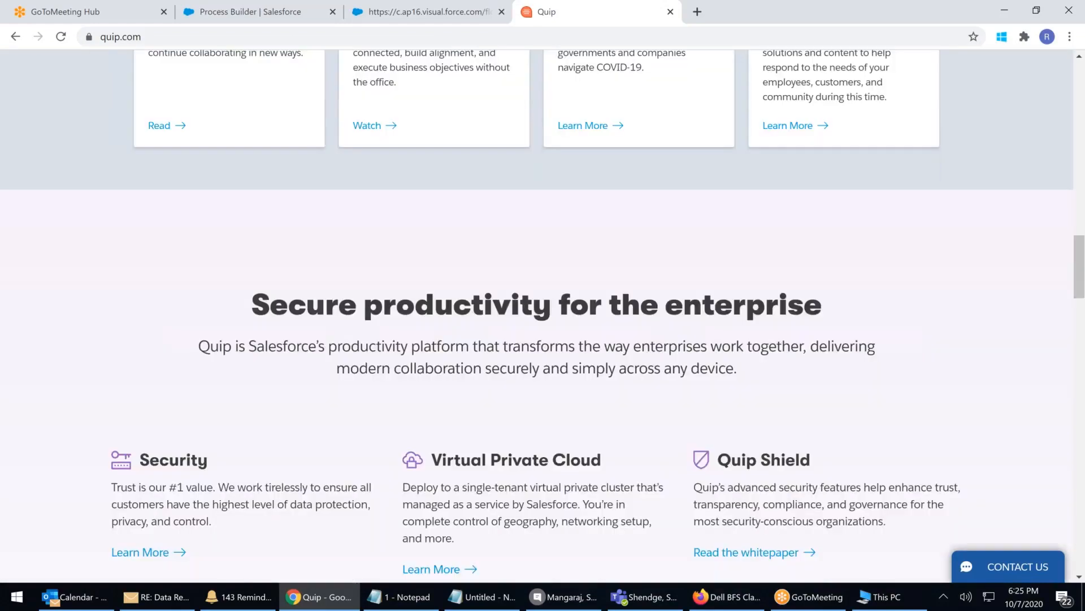
scroll(949, 62, "down", 12)
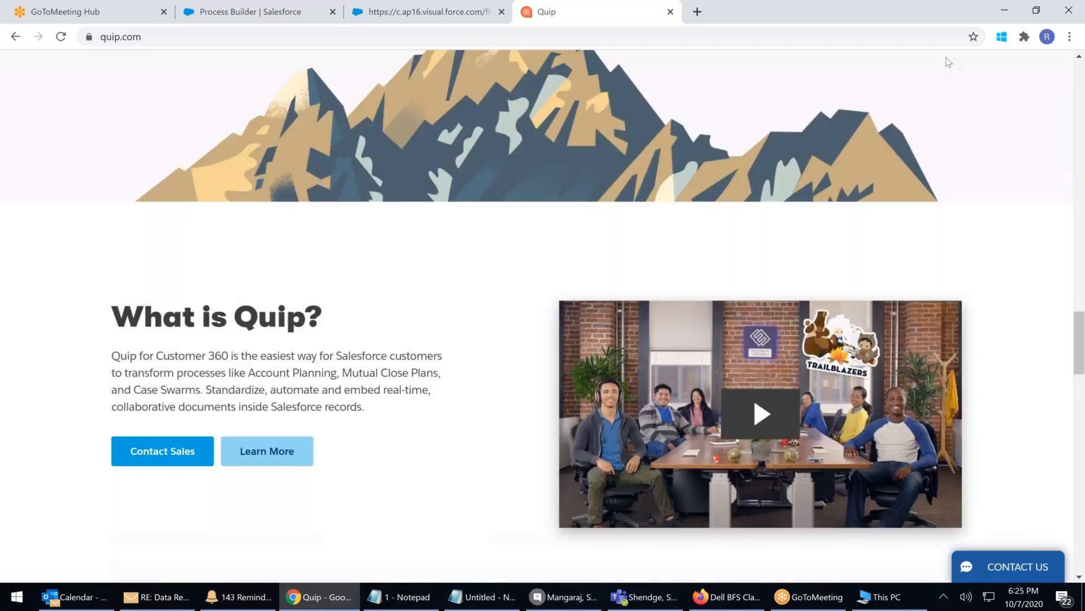
left_click(1007, 10)
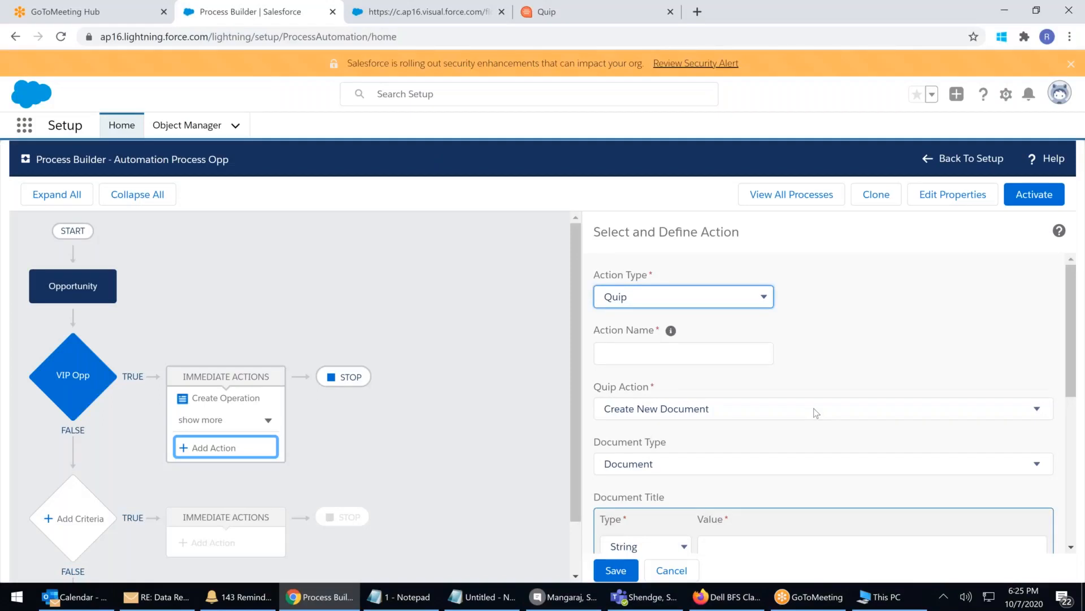
left_click(656, 417)
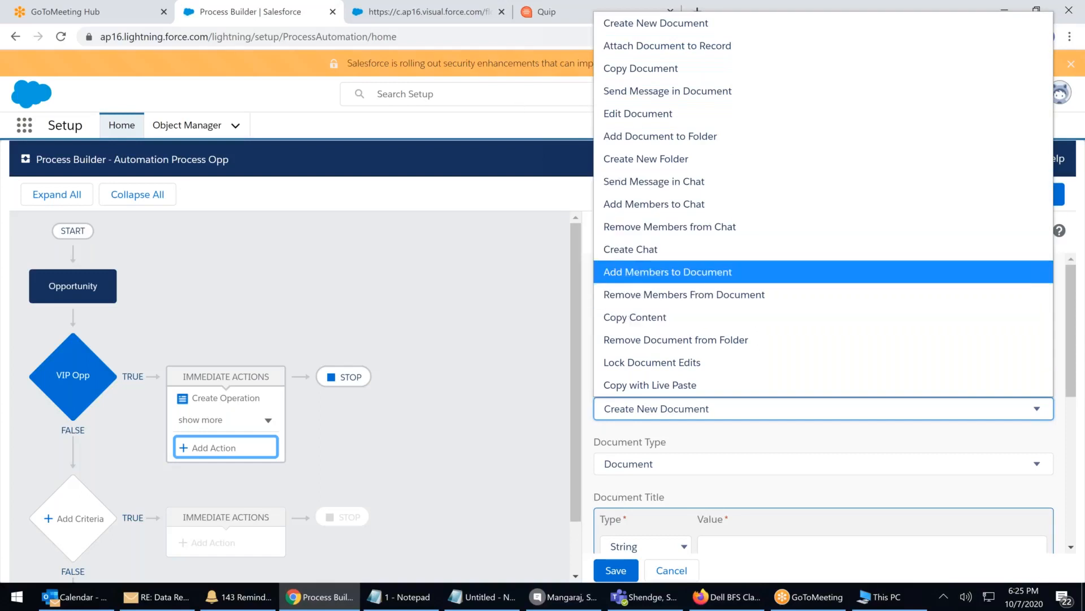
left_click(489, 42)
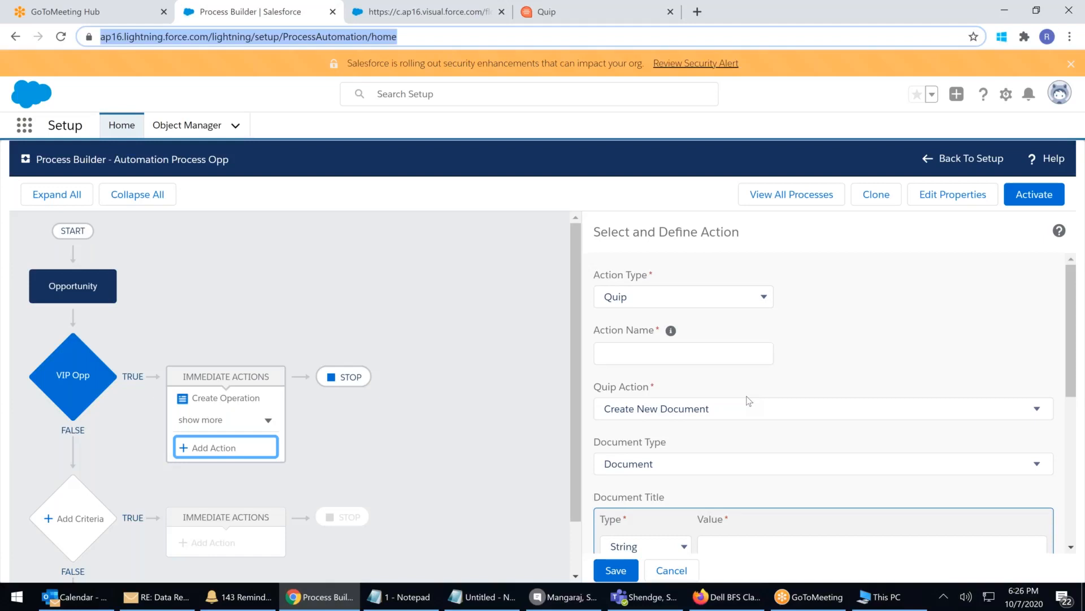
left_click(758, 295)
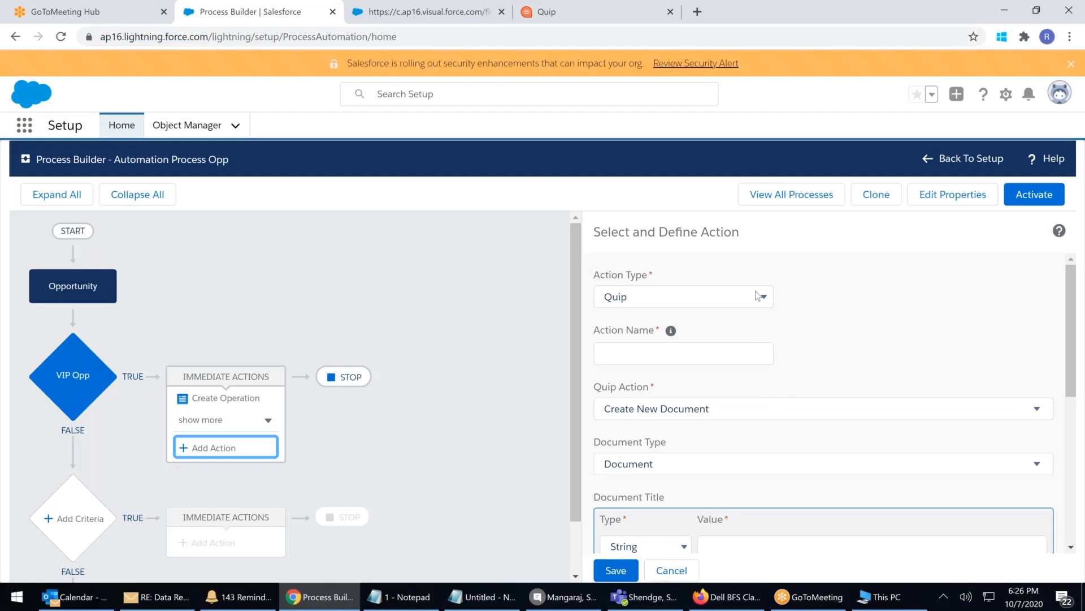
left_click(670, 503)
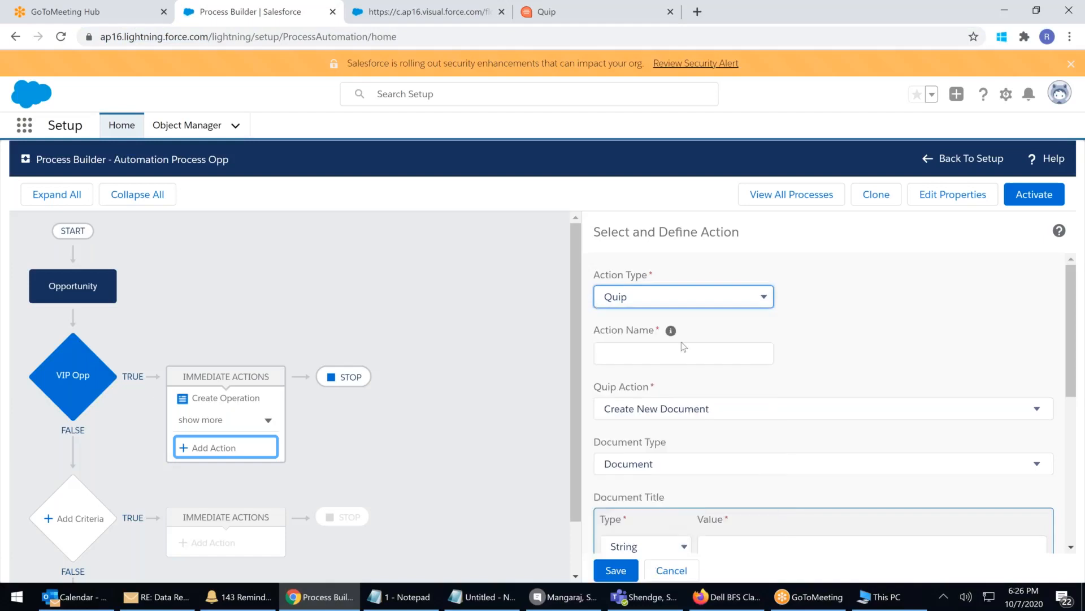
left_click(658, 413)
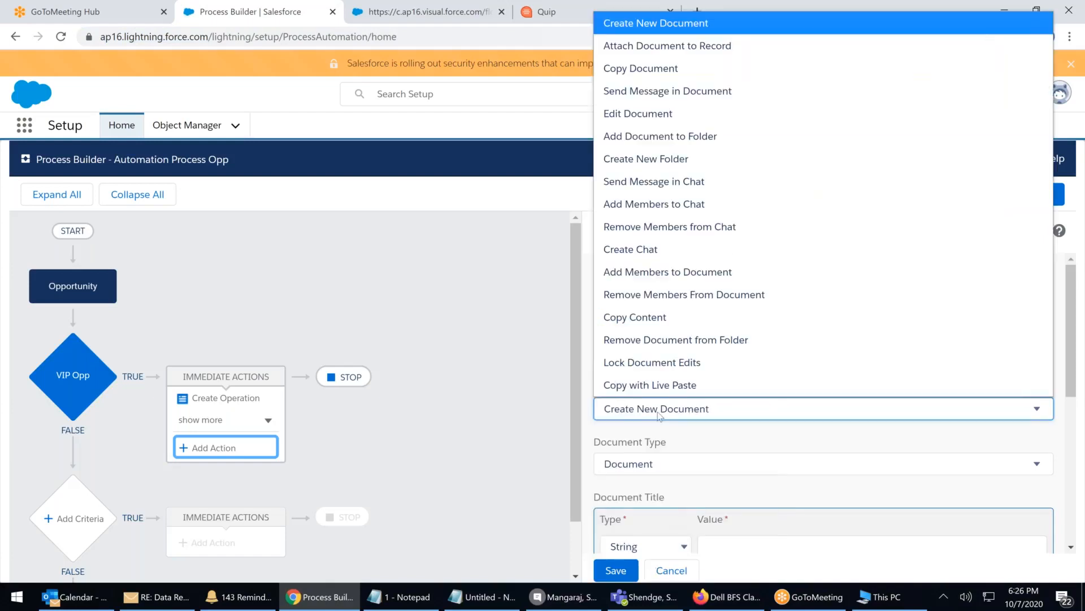
left_click(657, 411)
scroll(656, 413, "down", 3)
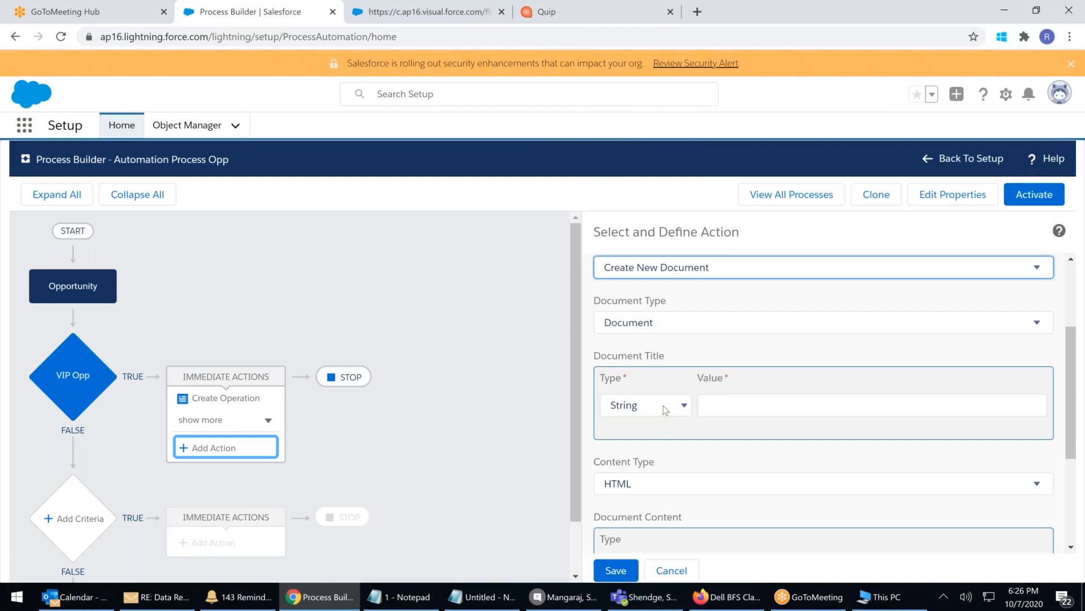
Enter 'Name :' as the Quip action's String document content
left_click(666, 410)
left_click(775, 406)
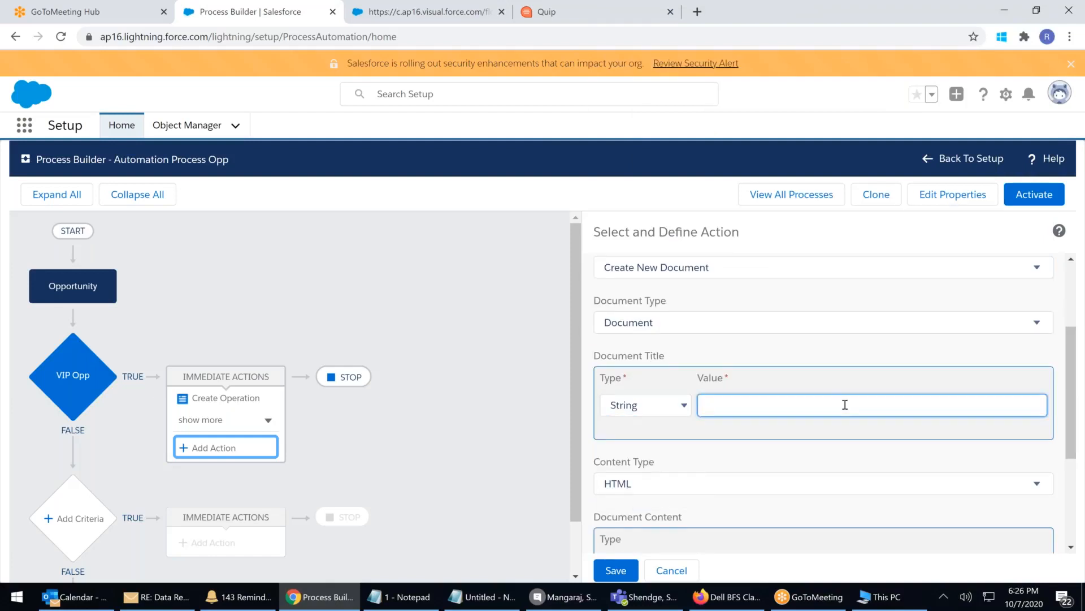
scroll(687, 423, "down", 3)
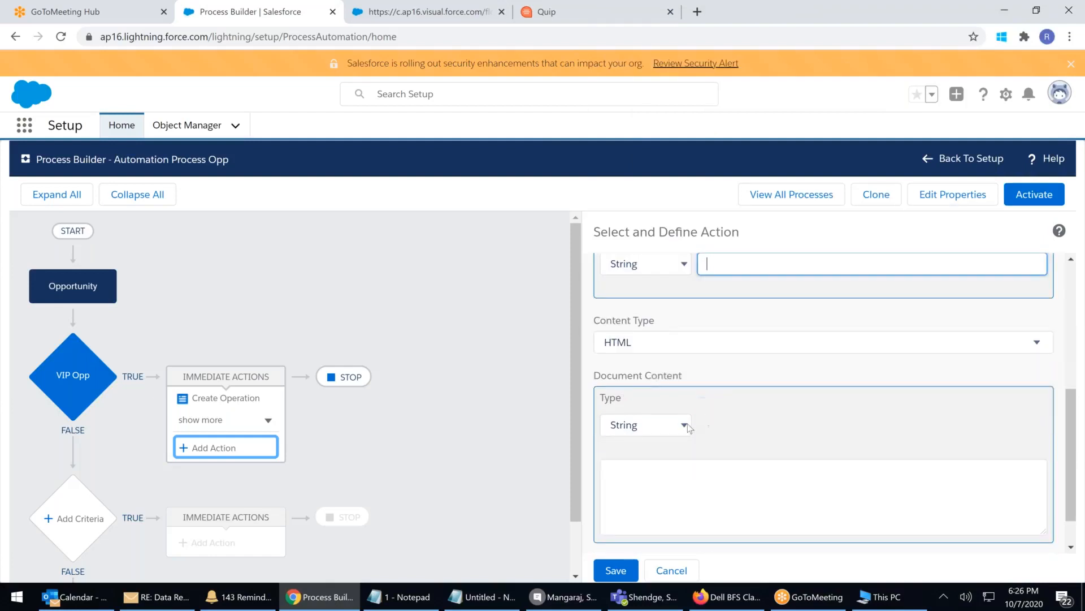
left_click(739, 443)
left_click(626, 481)
type("Name :")
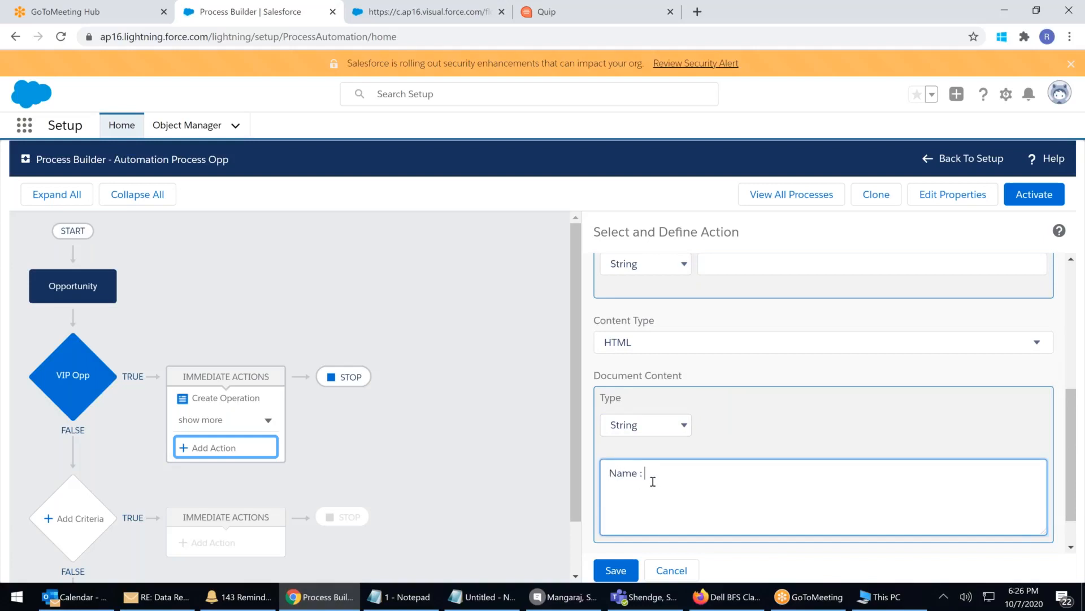
Switch document content to a field reference and choose the Opportunity Name field
left_click(683, 424)
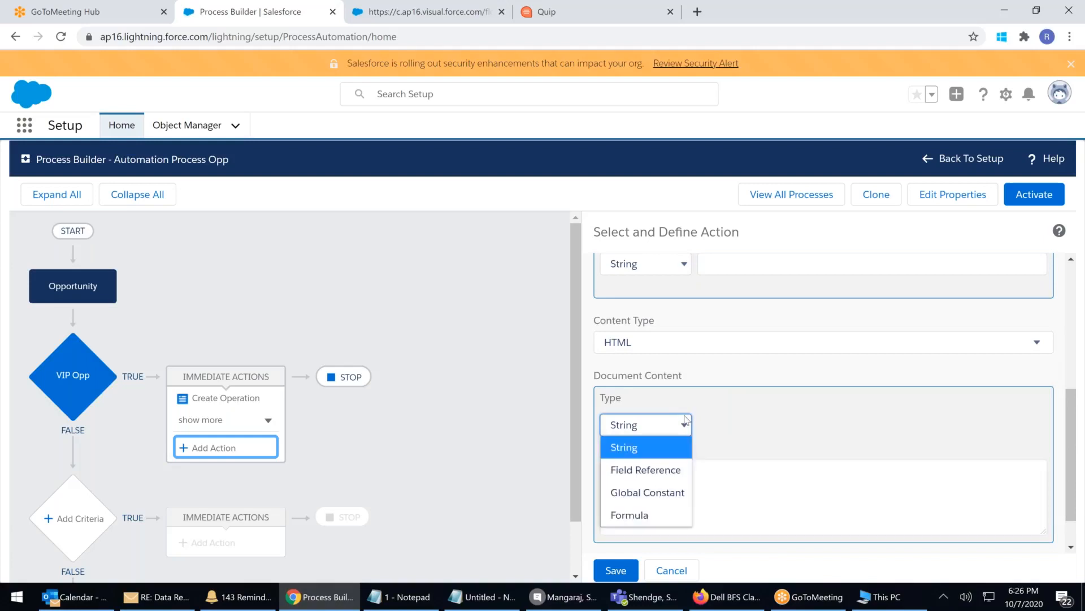
left_click(644, 470)
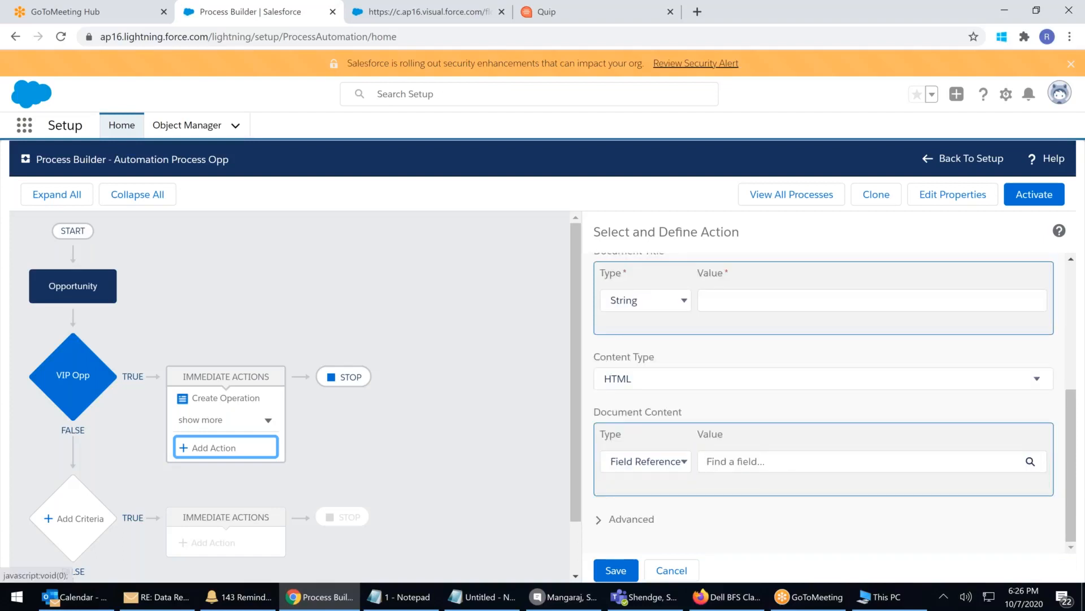
left_click(808, 461)
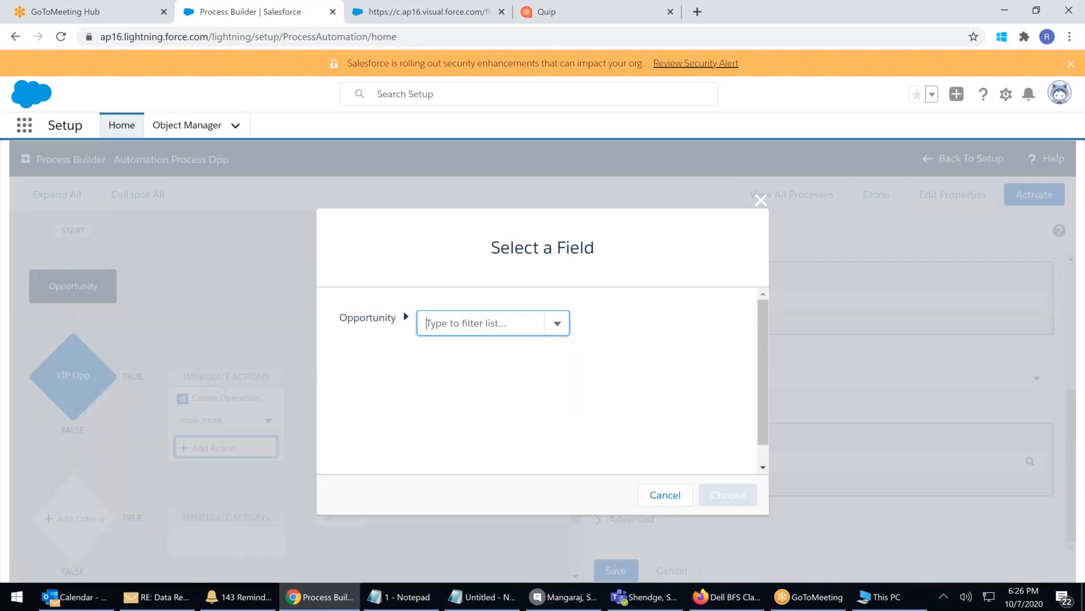
left_click(500, 323)
scroll(493, 415, "down", 5)
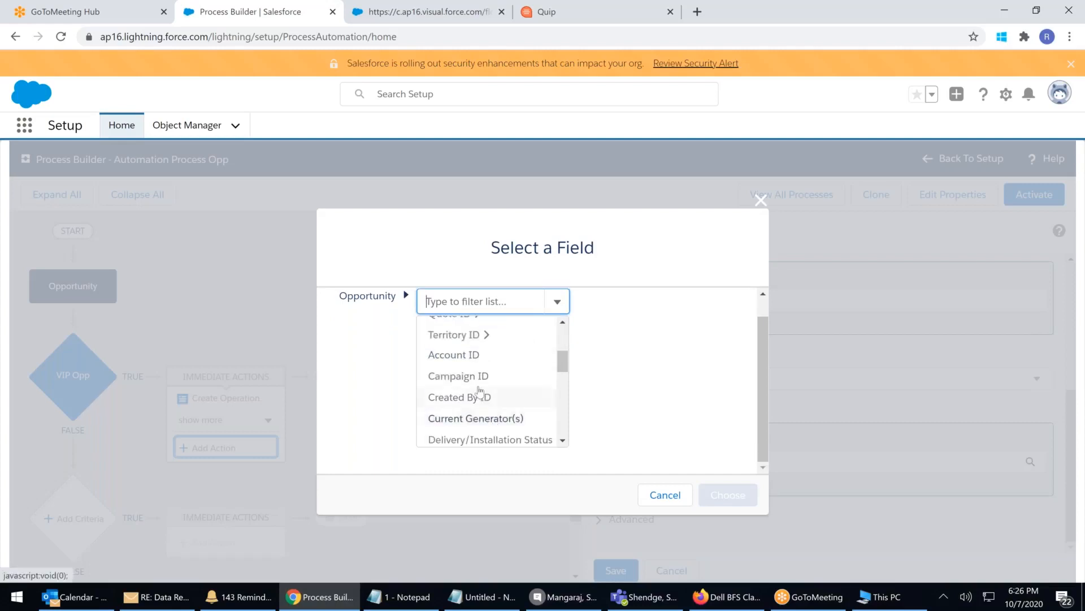
scroll(484, 399, "down", 3)
scroll(483, 399, "down", 2)
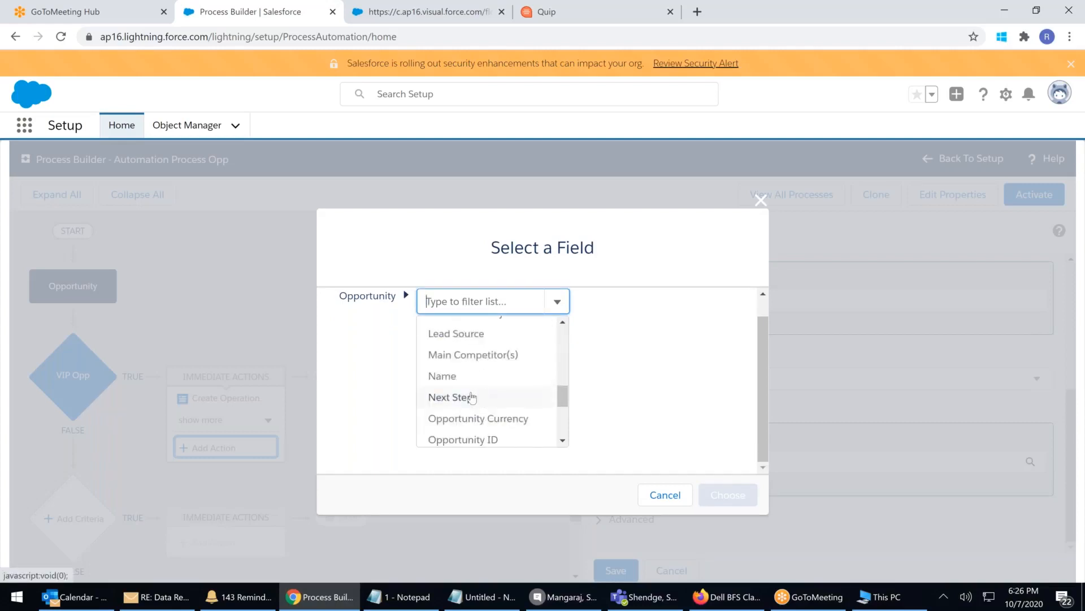
left_click(443, 373)
left_click(728, 495)
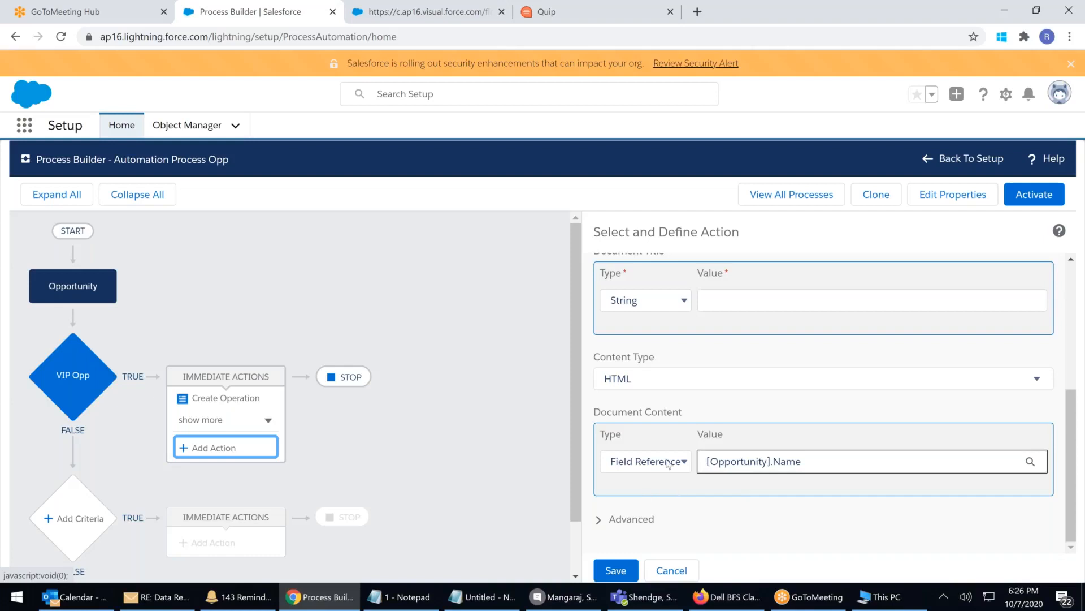
Change document content back to String and enter 'dgfdbggfzb'
left_click(650, 466)
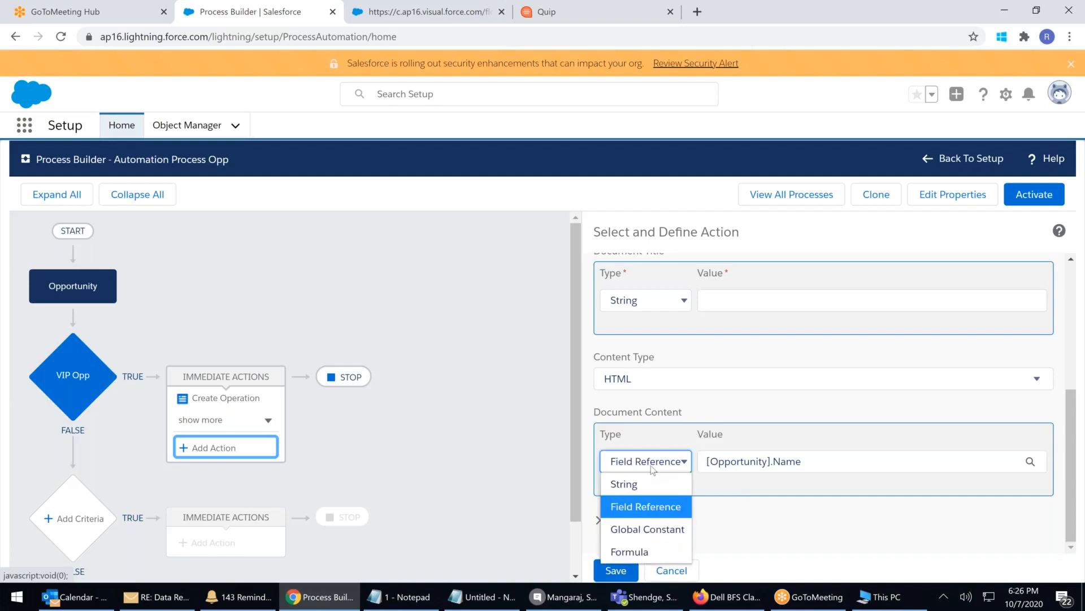
left_click(631, 485)
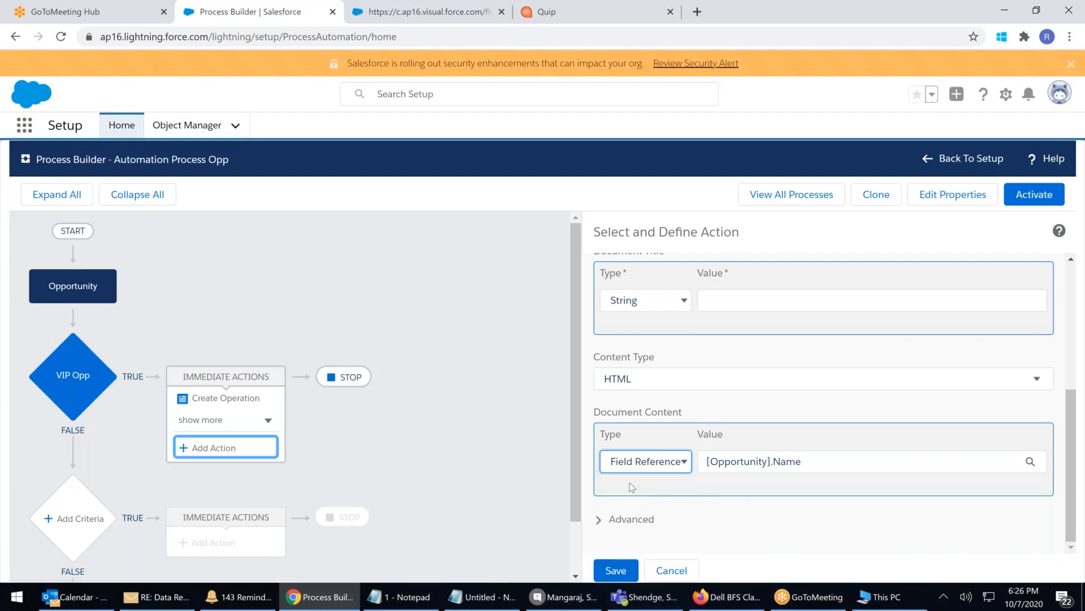
scroll(680, 441, "down", 1)
left_click(680, 441)
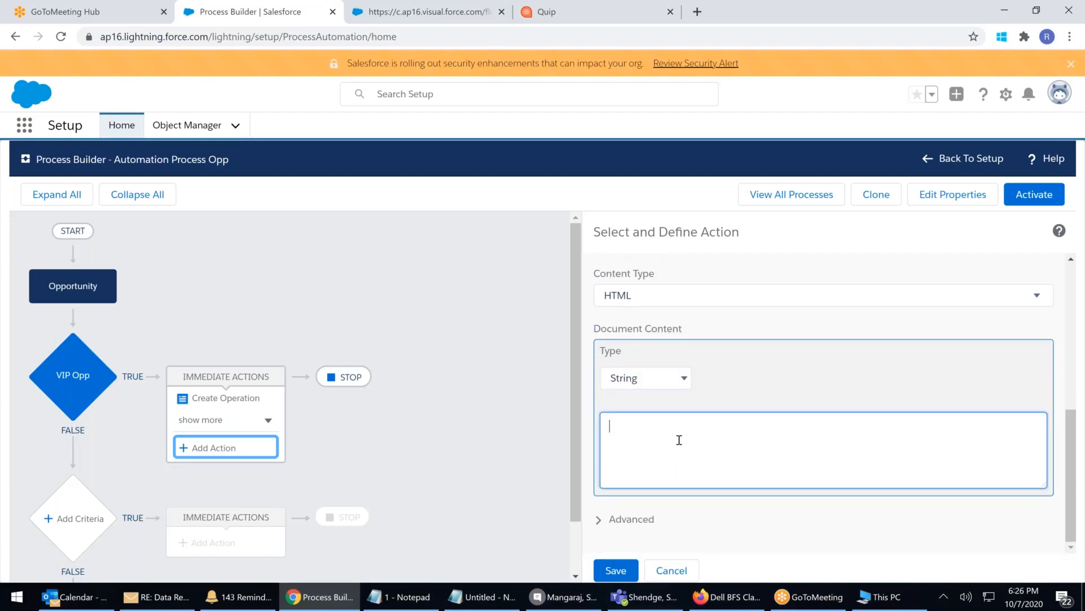
type("dgfdbggfzb")
scroll(685, 431, "up", 4)
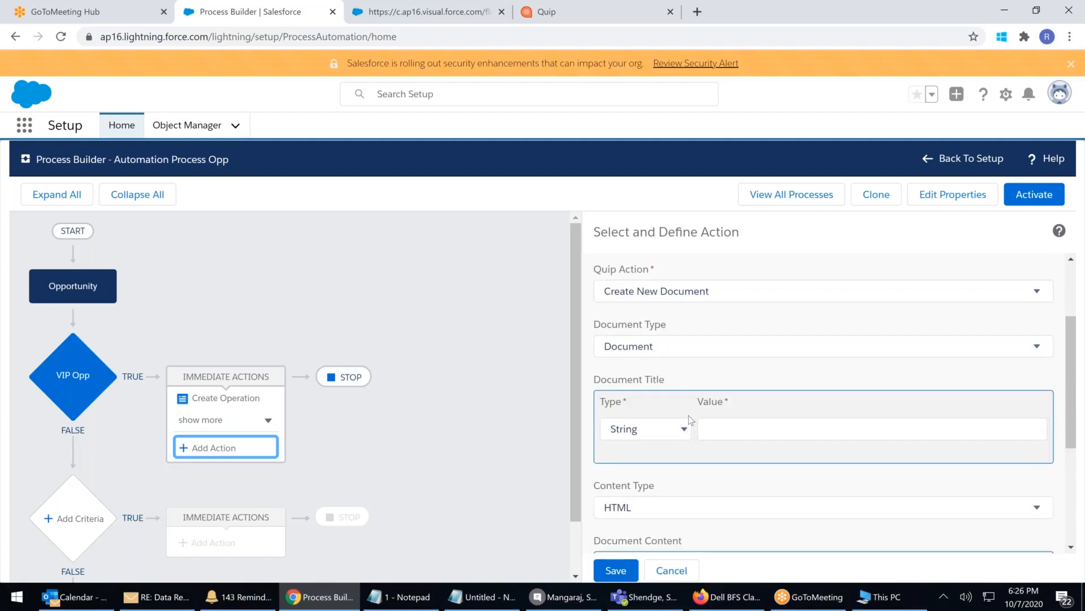
Trim the flow tab's URL down to the org's base address and load it
left_click(405, 16)
left_click(404, 36)
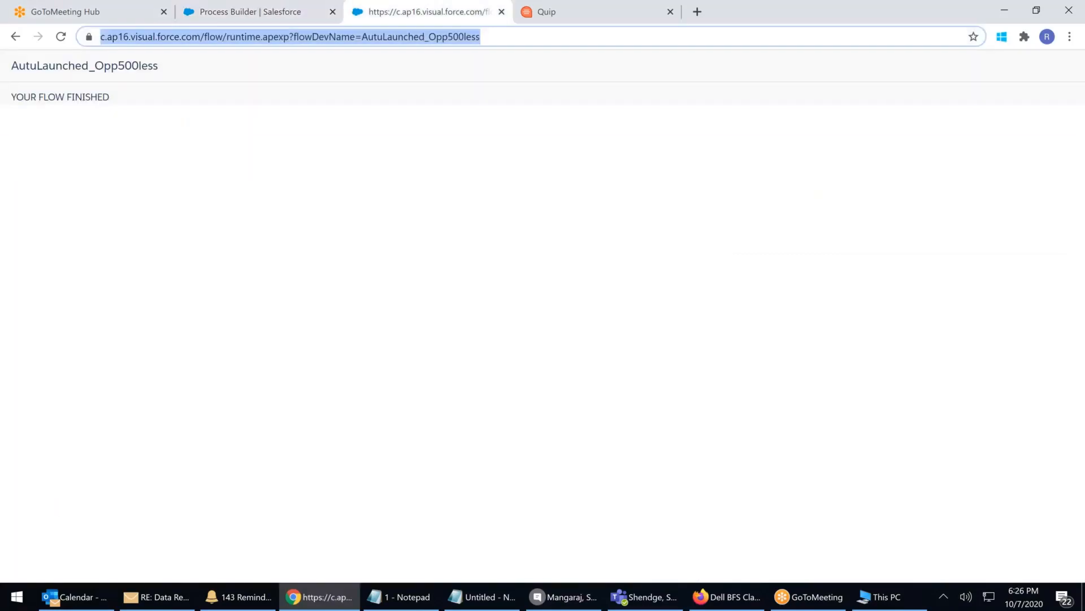
left_click(236, 38)
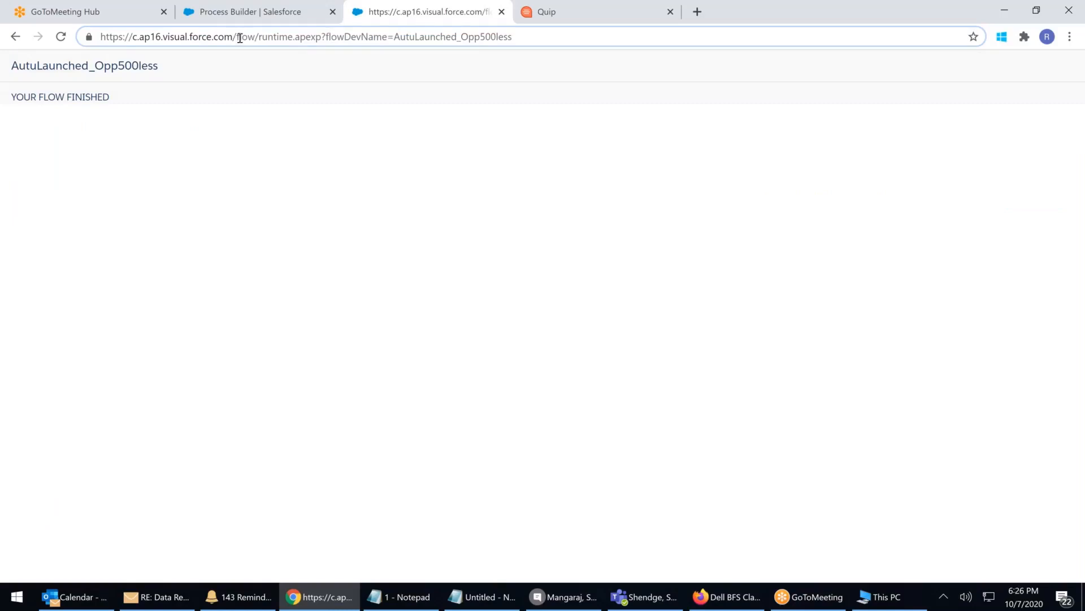
left_click_drag(236, 38, 711, 60)
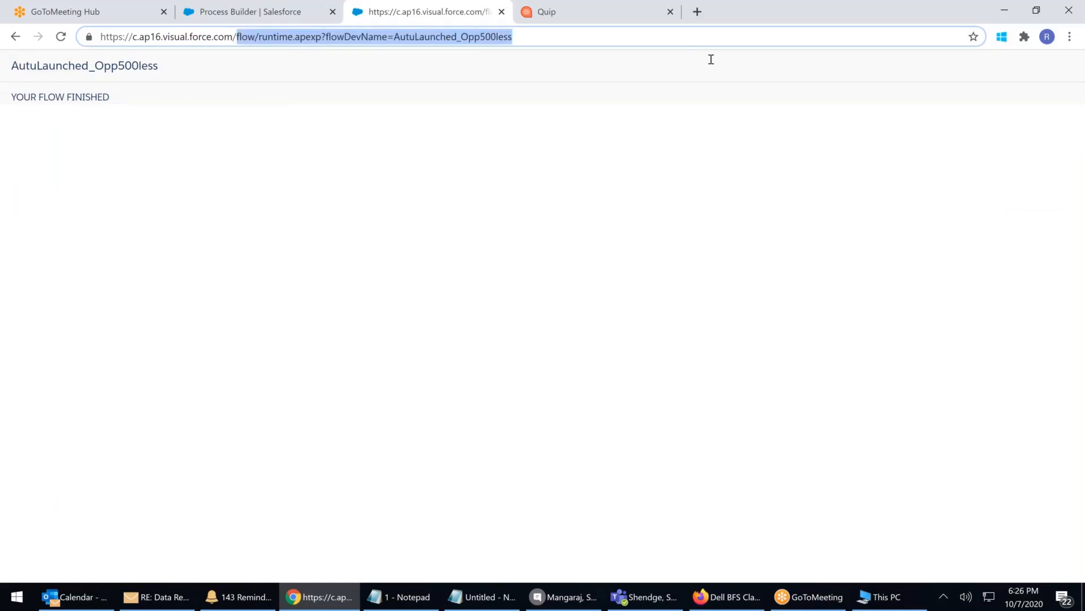
key("BackSpace")
key("Return")
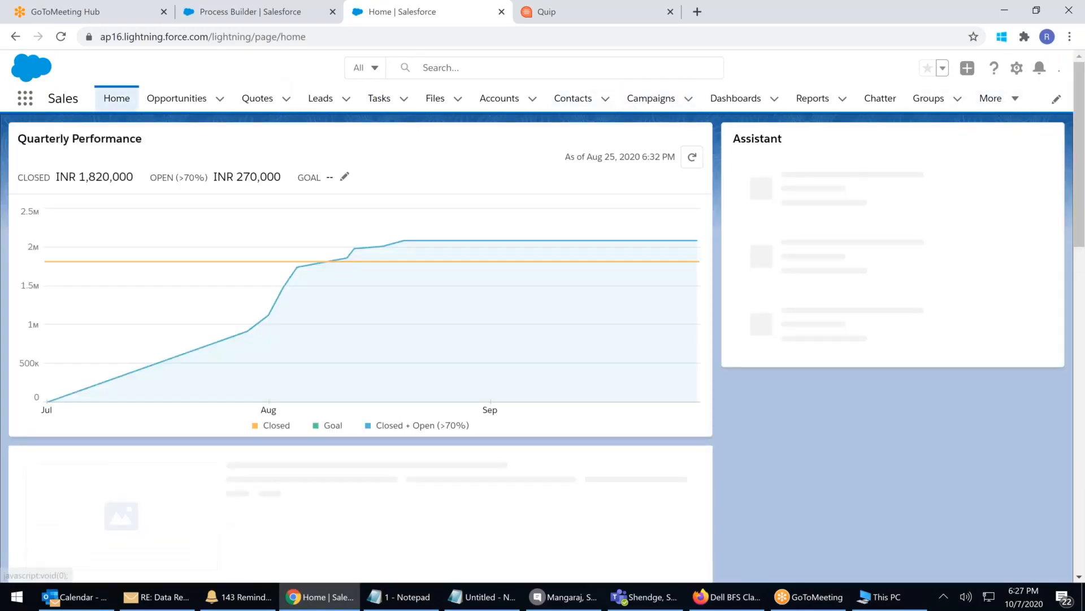
Open Setup from the gear menu in a new tab and search Quick Find for 'quip'
left_click(995, 68)
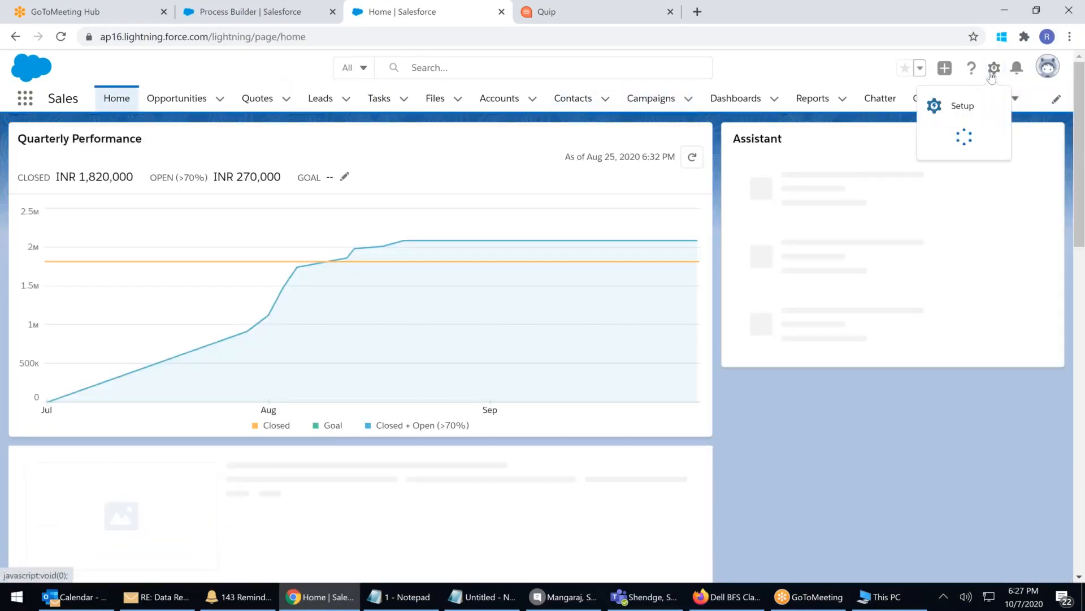
left_click(962, 107)
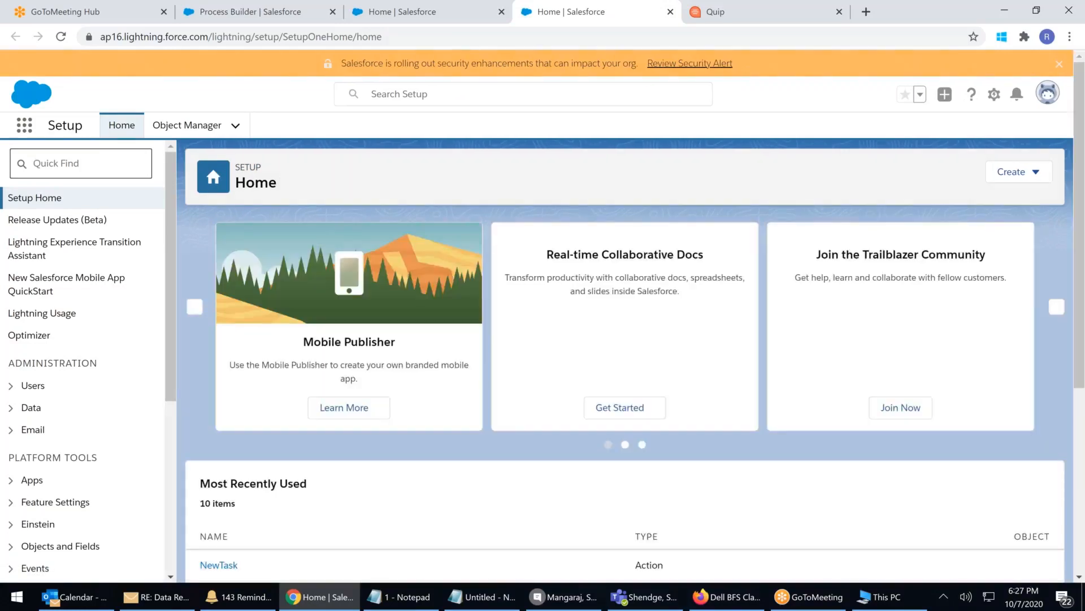
left_click(81, 164)
type("qu")
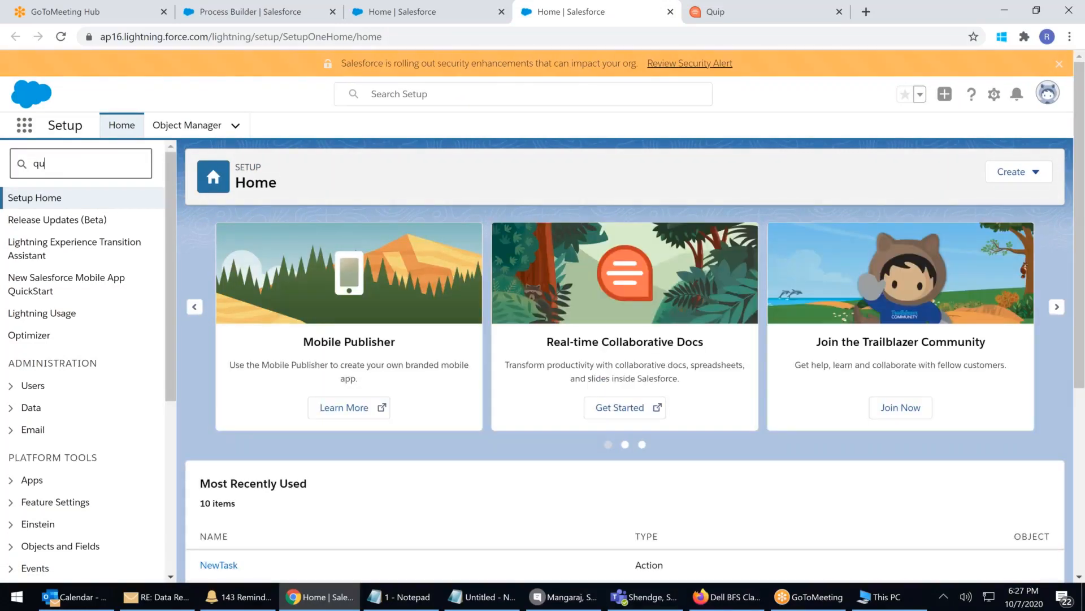
type("ip")
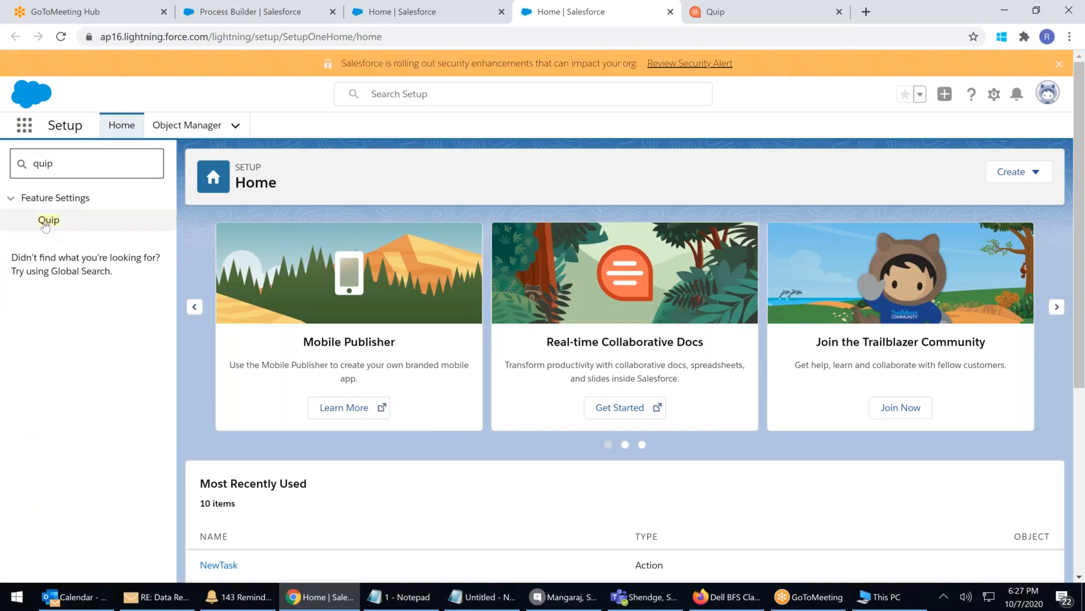
Open Feature Settings > Quip in Setup and read its page description
left_click(48, 221)
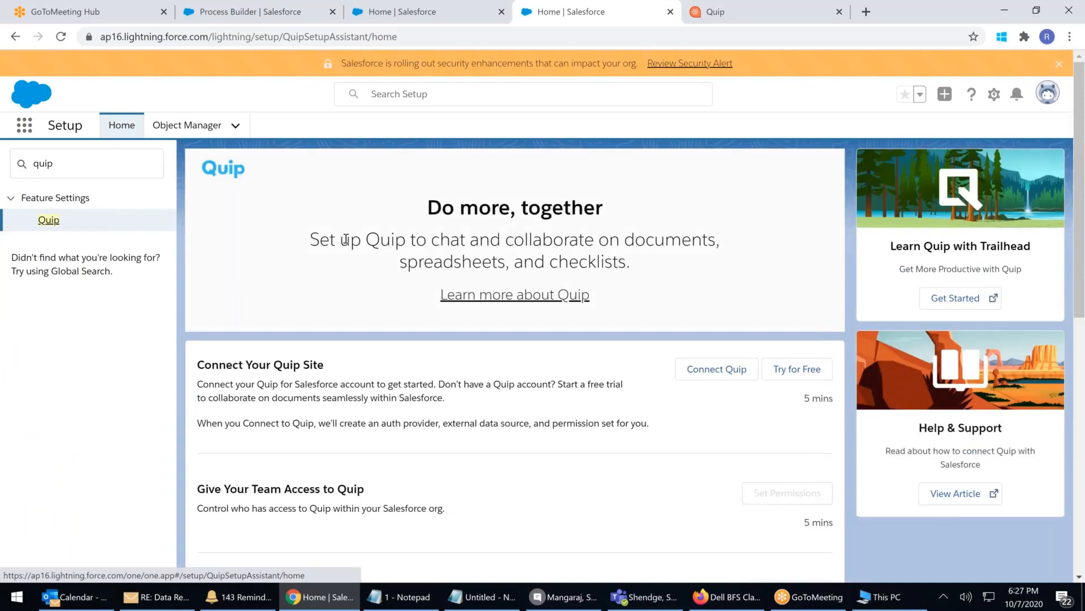
left_click_drag(329, 239, 699, 247)
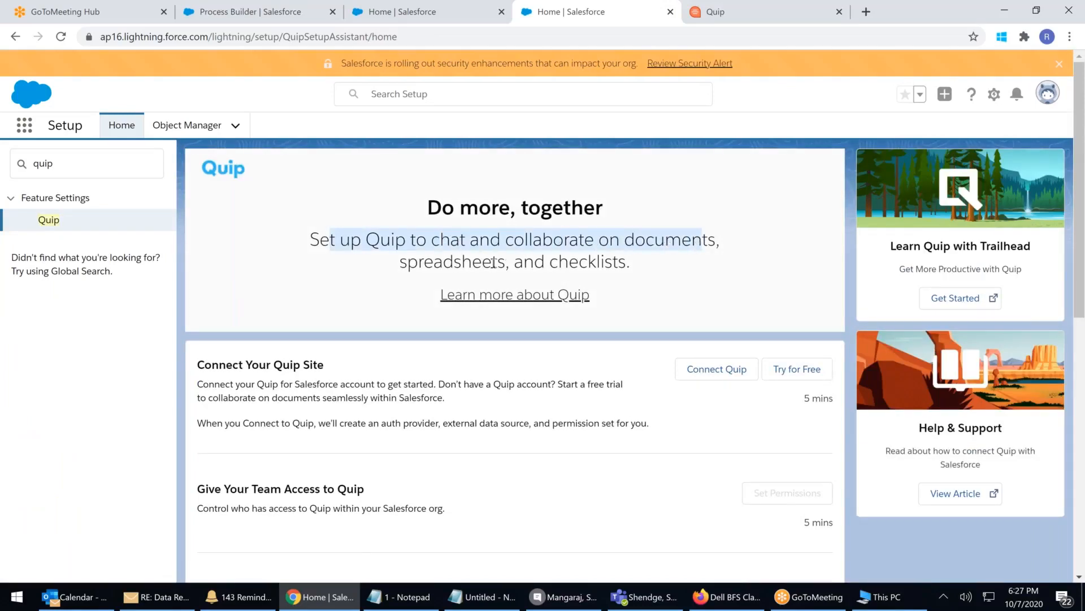
left_click_drag(494, 262, 630, 263)
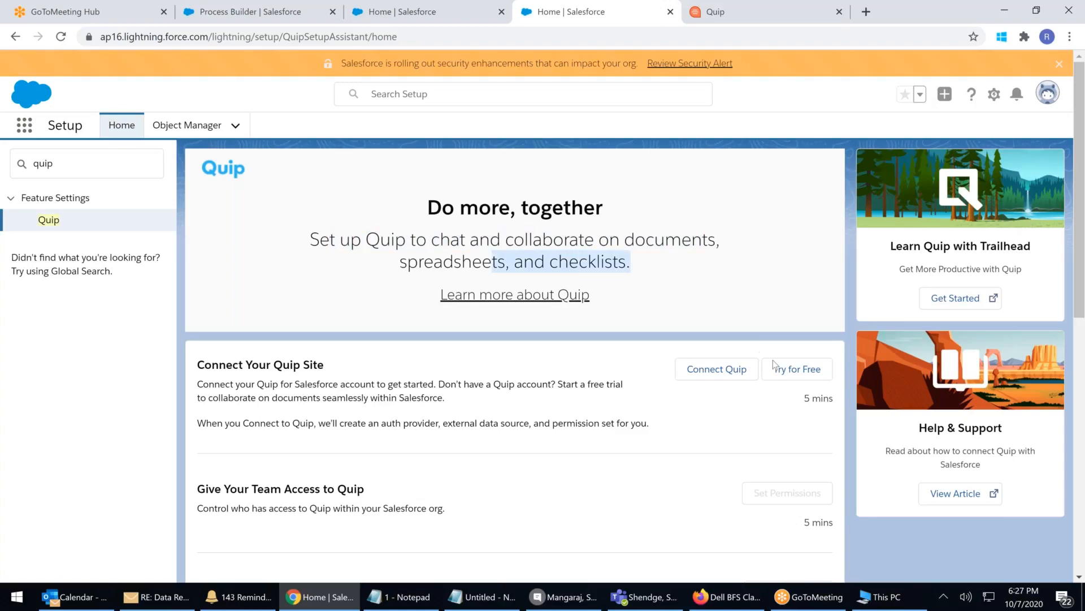
scroll(791, 345, "down", 1)
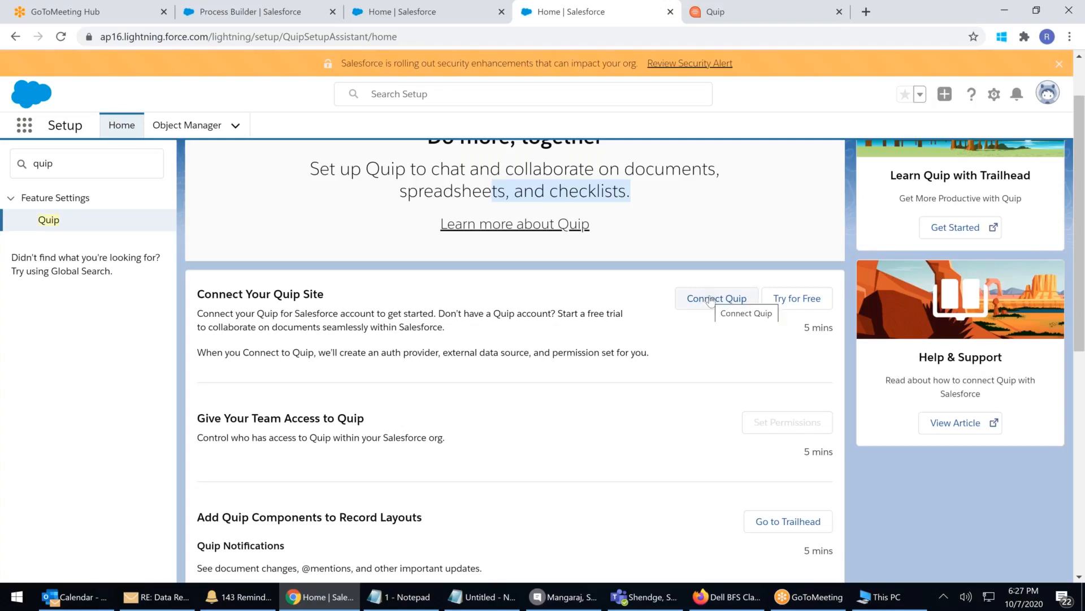
Open the Connect Quip subdomain dialog, then close it without connecting
left_click(718, 302)
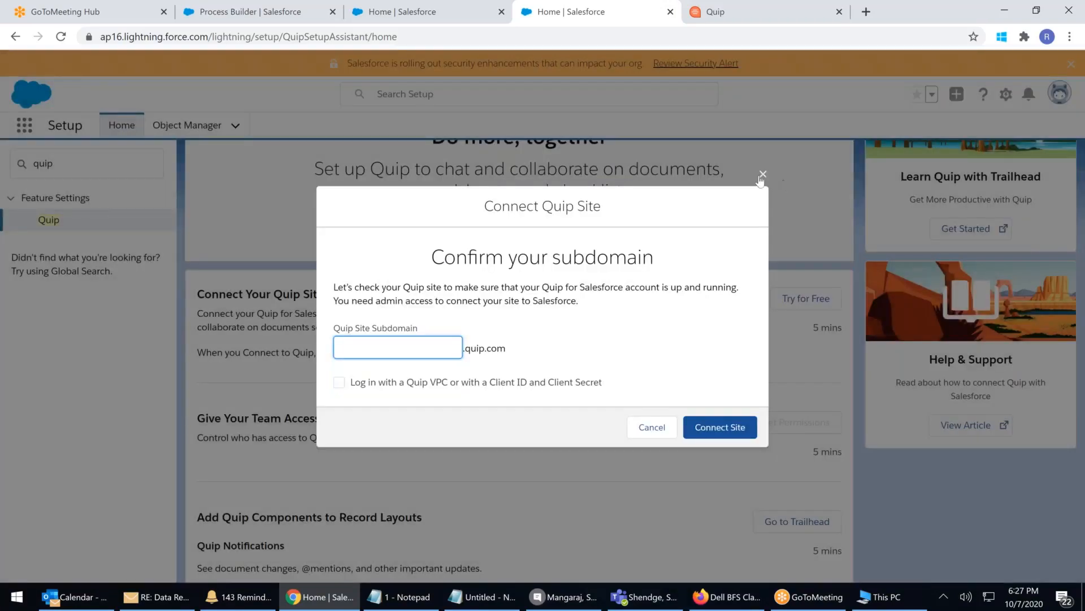
left_click(763, 175)
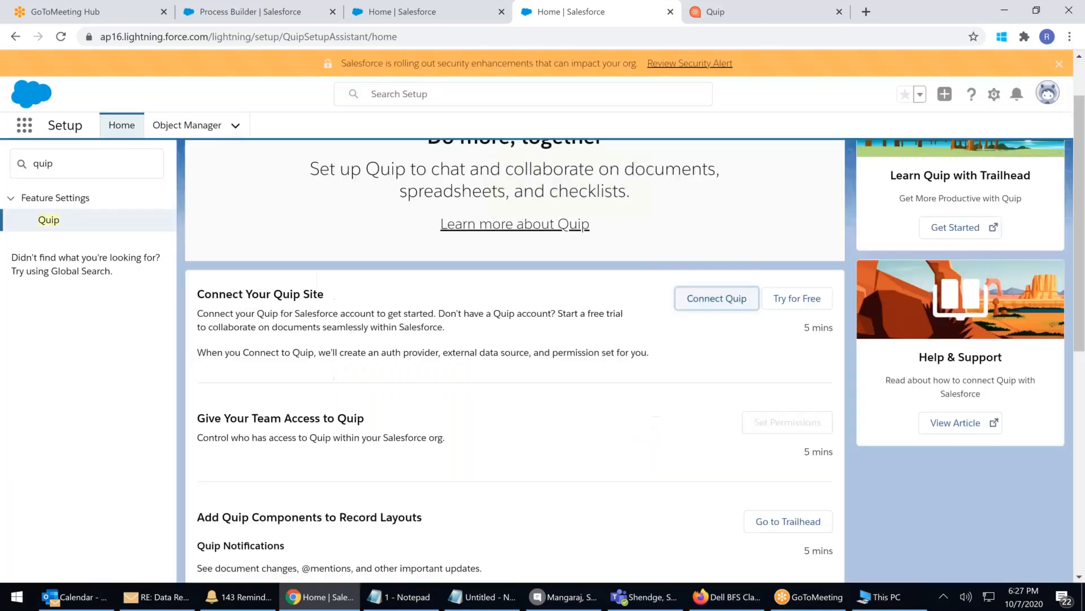
scroll(629, 335, "down", 4)
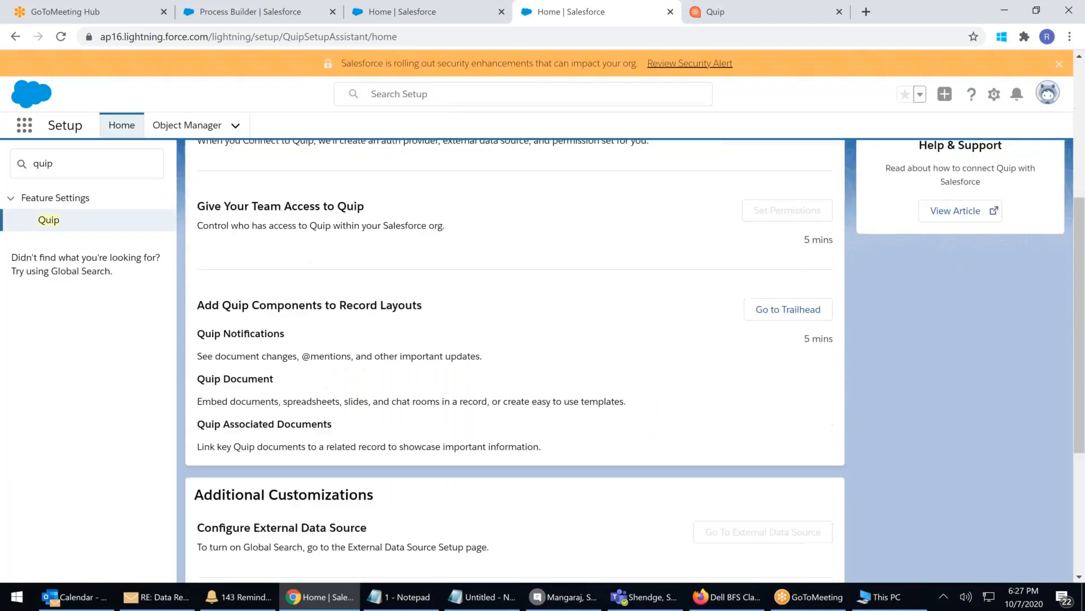
scroll(531, 315, "up", 5)
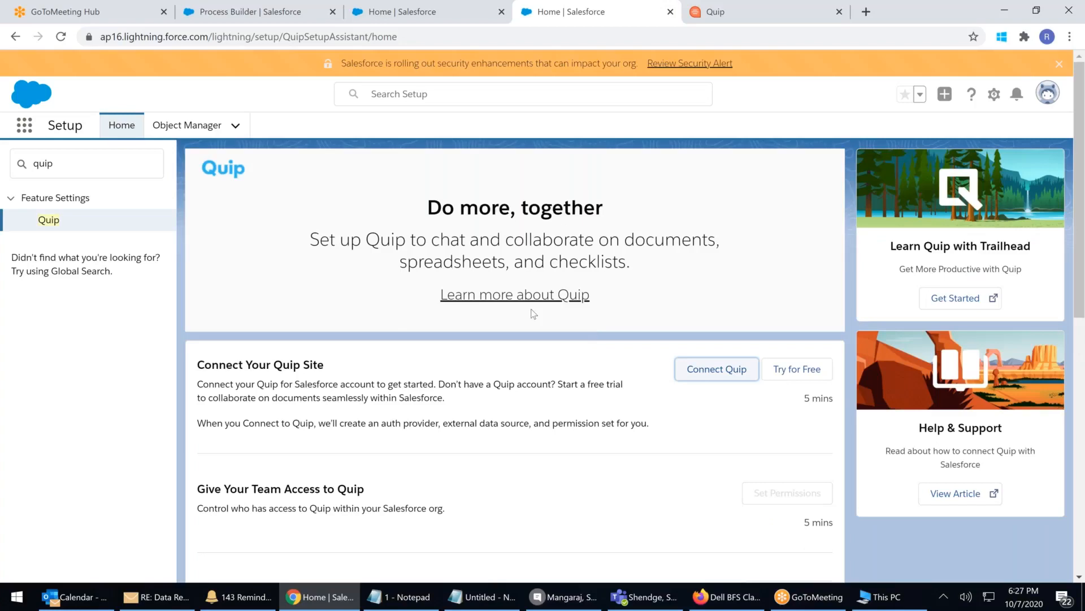
Read through Salesforce's Quip product overview page, then return to the Process Builder tab
left_click(515, 295)
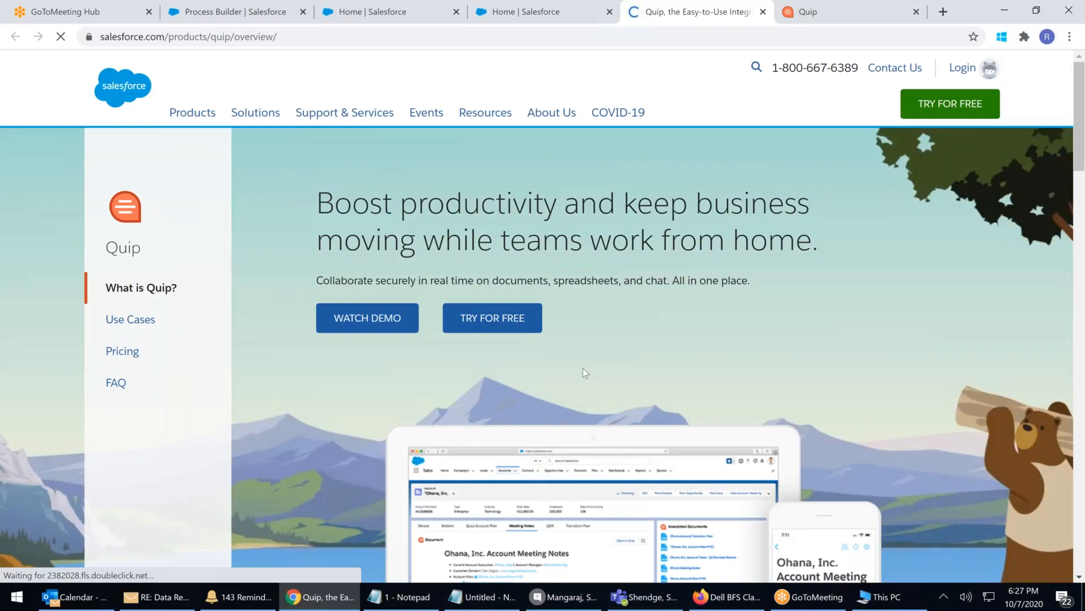
scroll(583, 368, "down", 5)
scroll(656, 357, "up", 5)
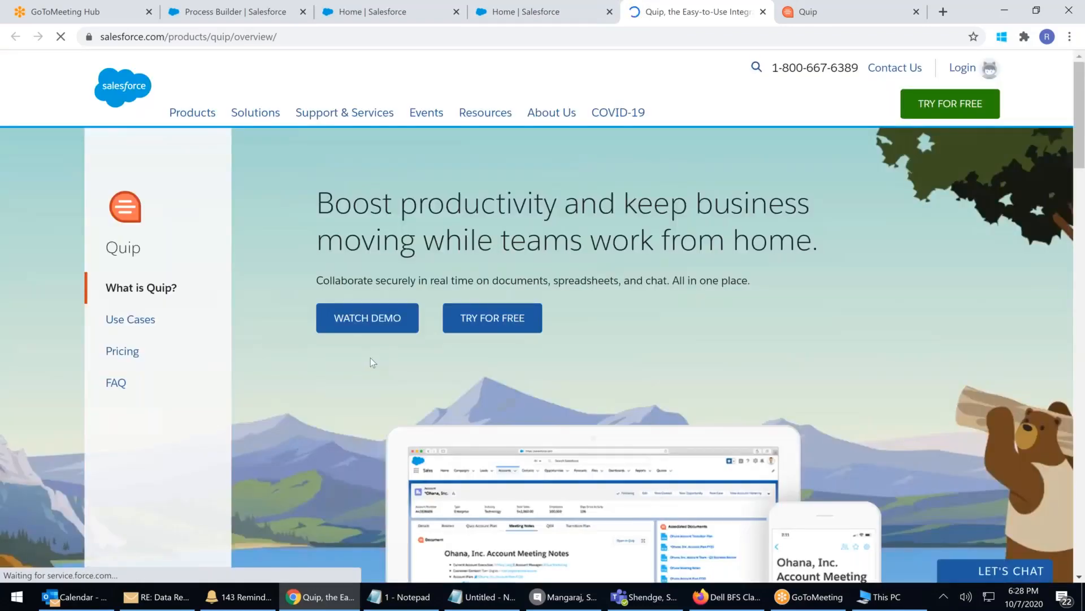
scroll(568, 379, "down", 5)
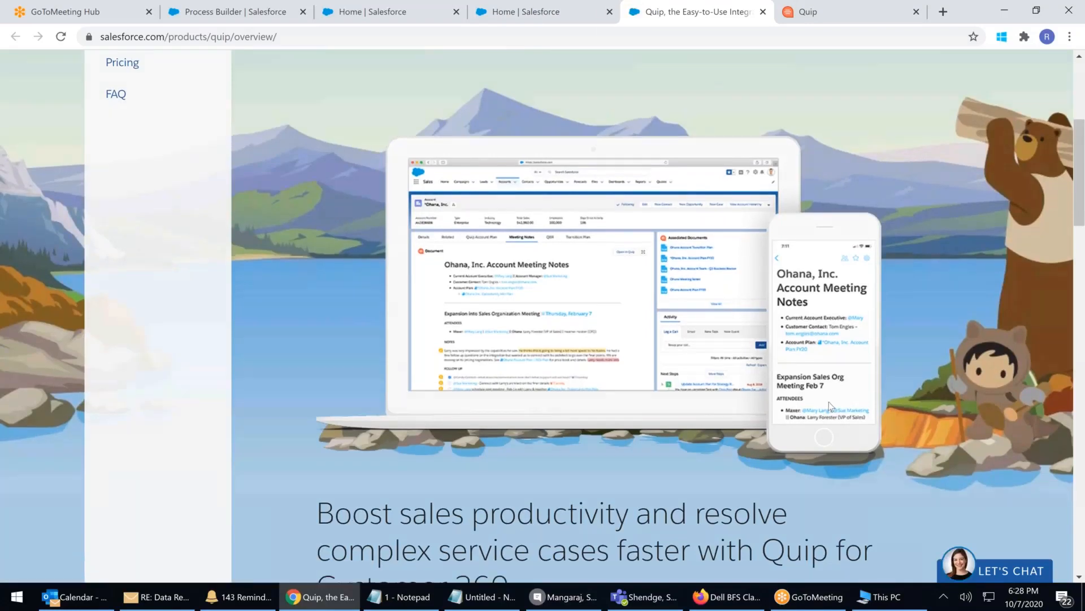
scroll(831, 403, "down", 7)
scroll(653, 317, "down", 4)
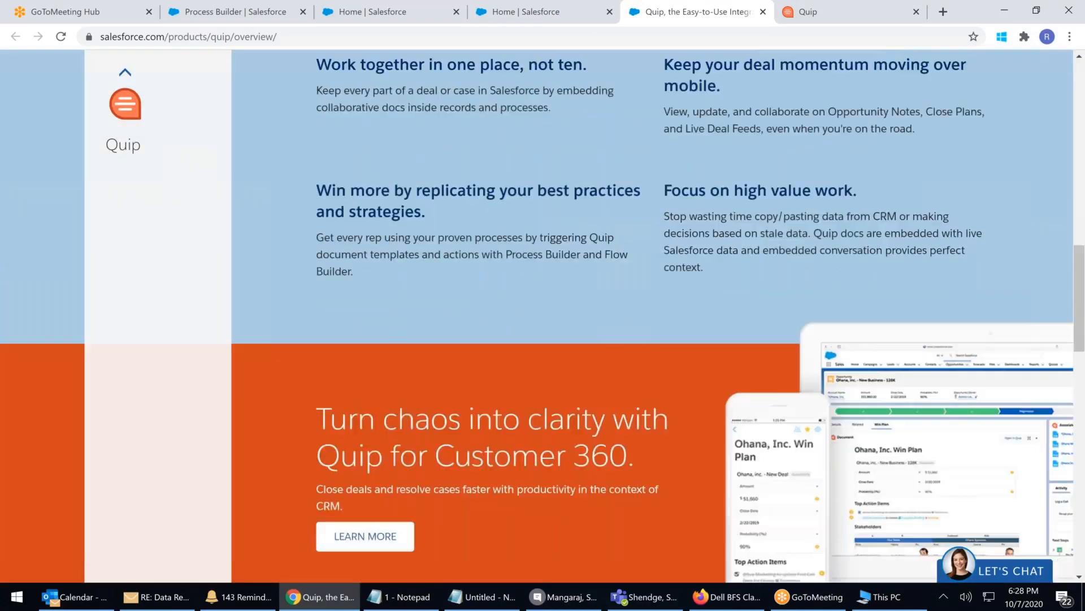
scroll(783, 358, "down", 4)
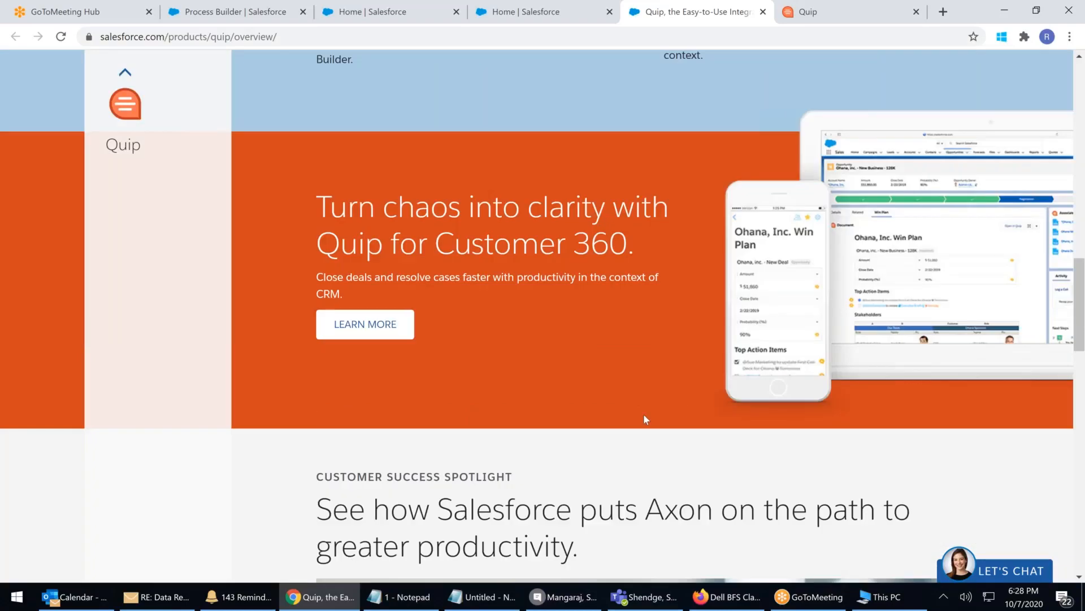
scroll(646, 419, "down", 3)
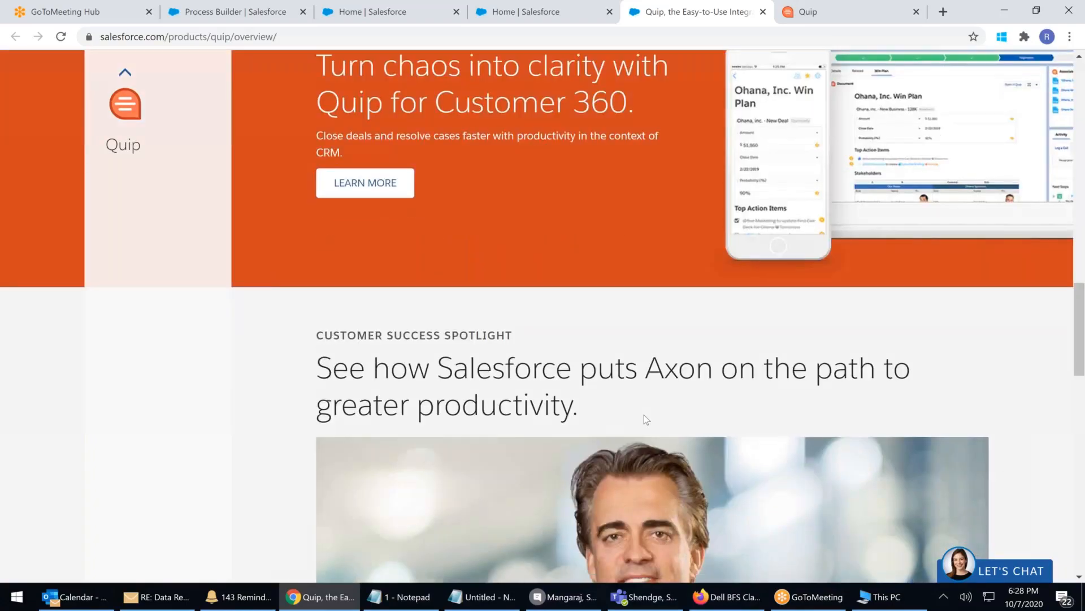
scroll(646, 419, "down", 12)
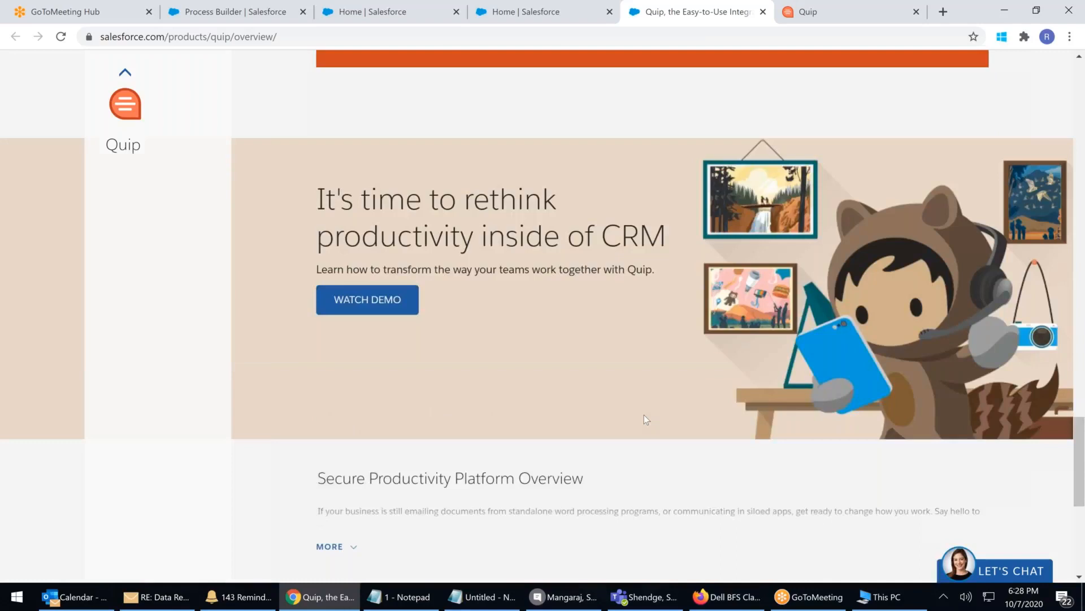
scroll(646, 419, "down", 6)
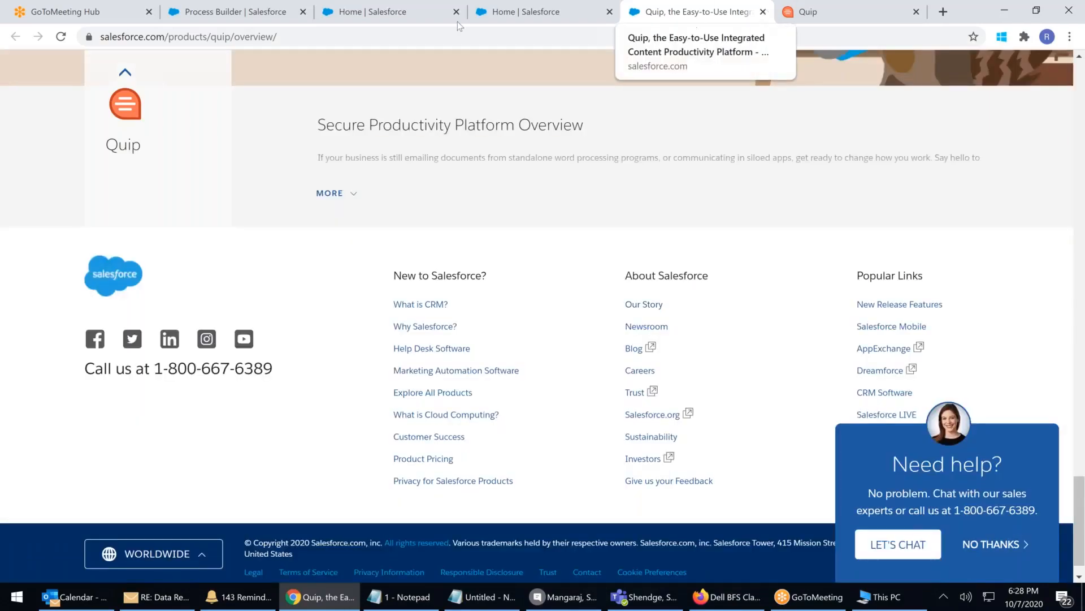
left_click(218, 12)
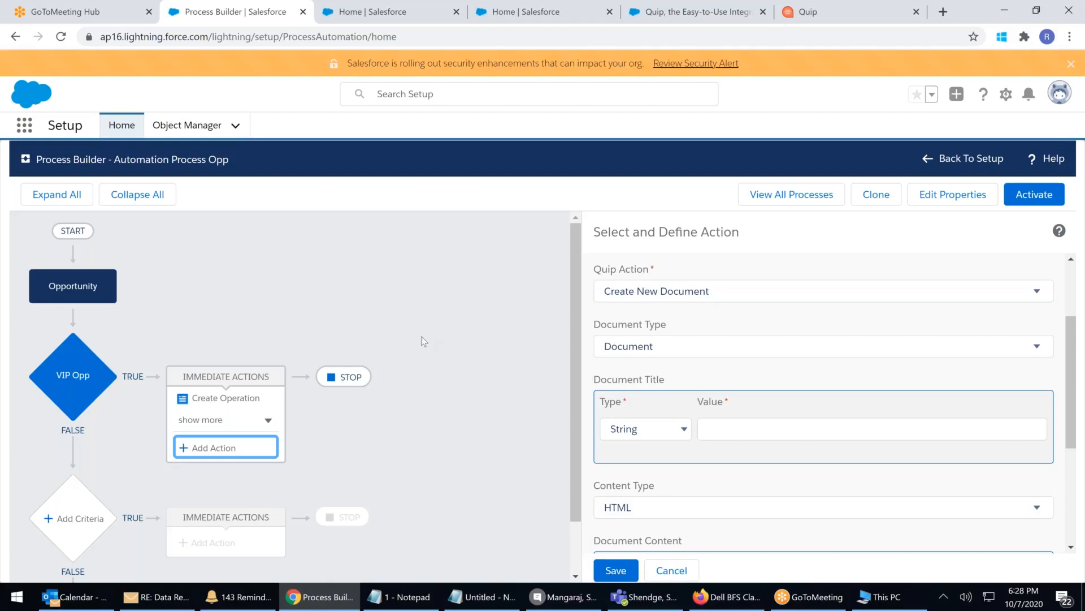
Discard the unfinished Quip action, dismiss the STOP alert, and expand VIP Opp's five immediate actions
left_click(444, 384)
scroll(444, 383, "down", 1)
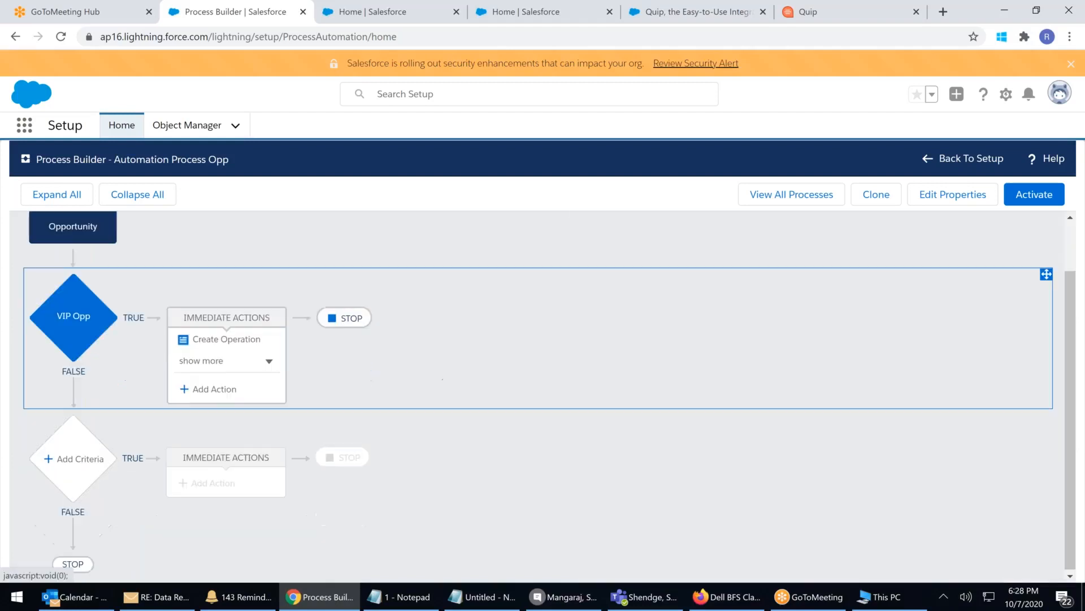
left_click(345, 318)
left_click(762, 266)
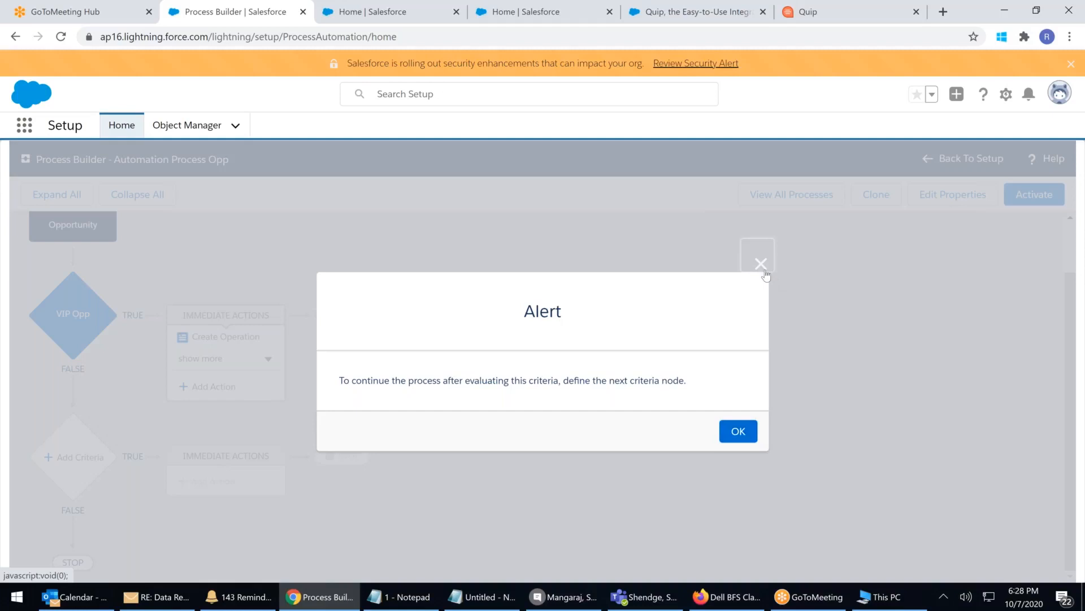
left_click(248, 360)
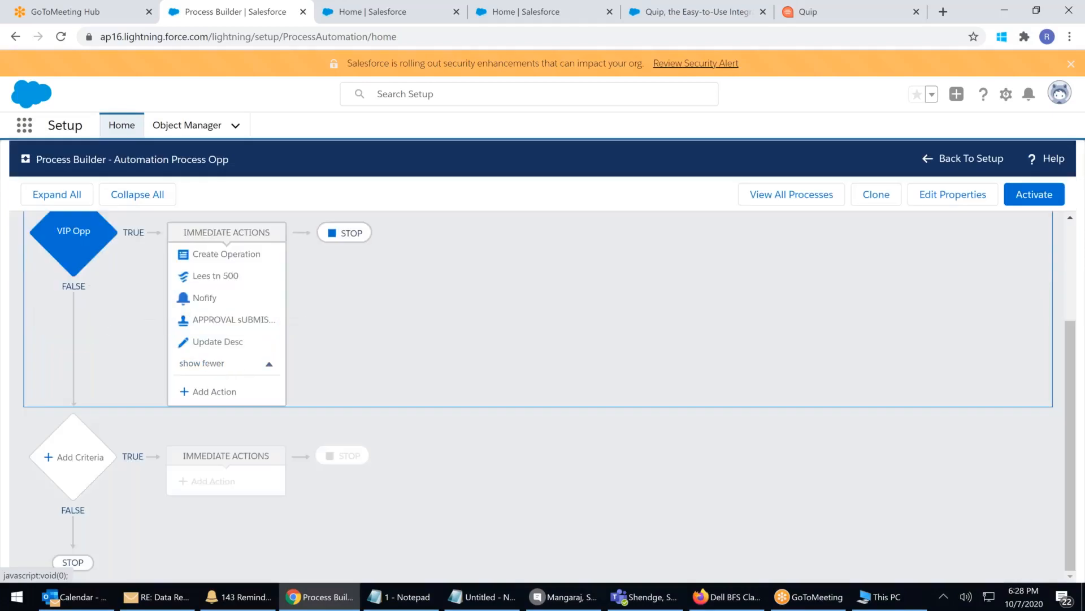
scroll(266, 399, "up", 3)
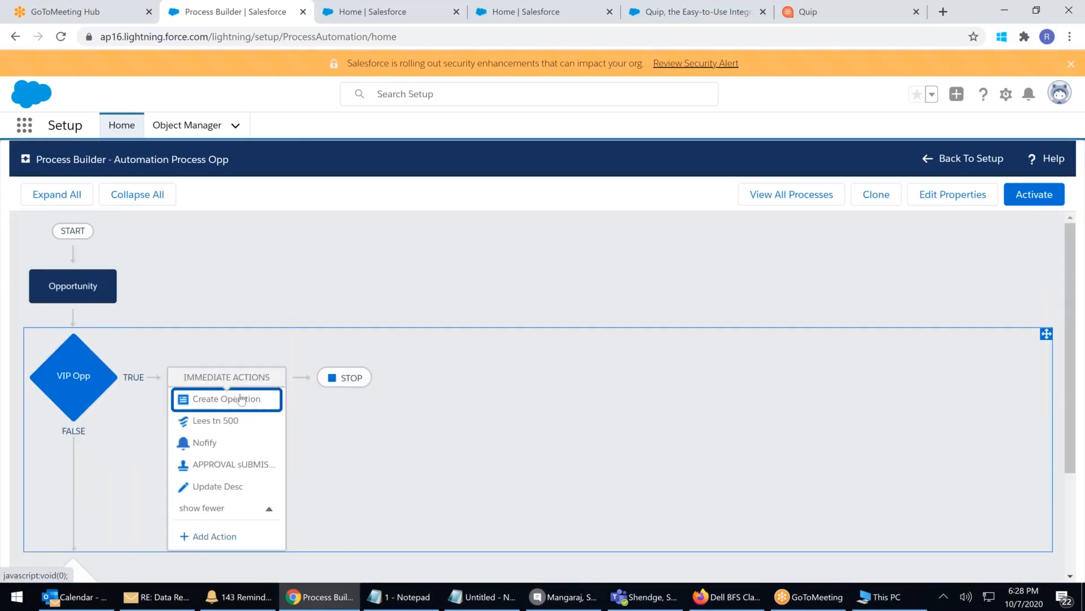
scroll(241, 399, "down", 3)
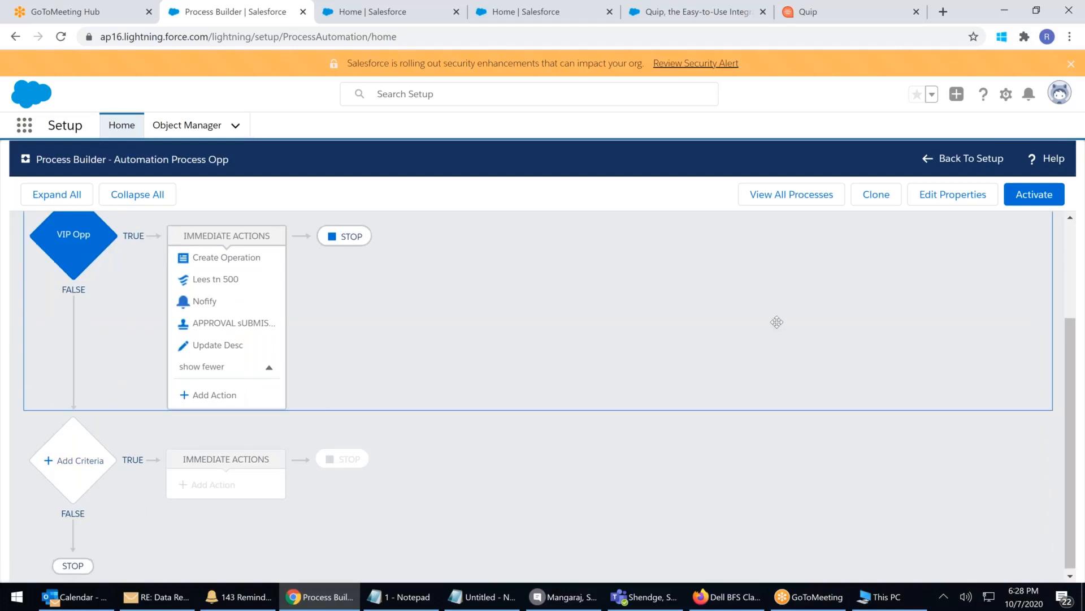
scroll(863, 300, "up", 3)
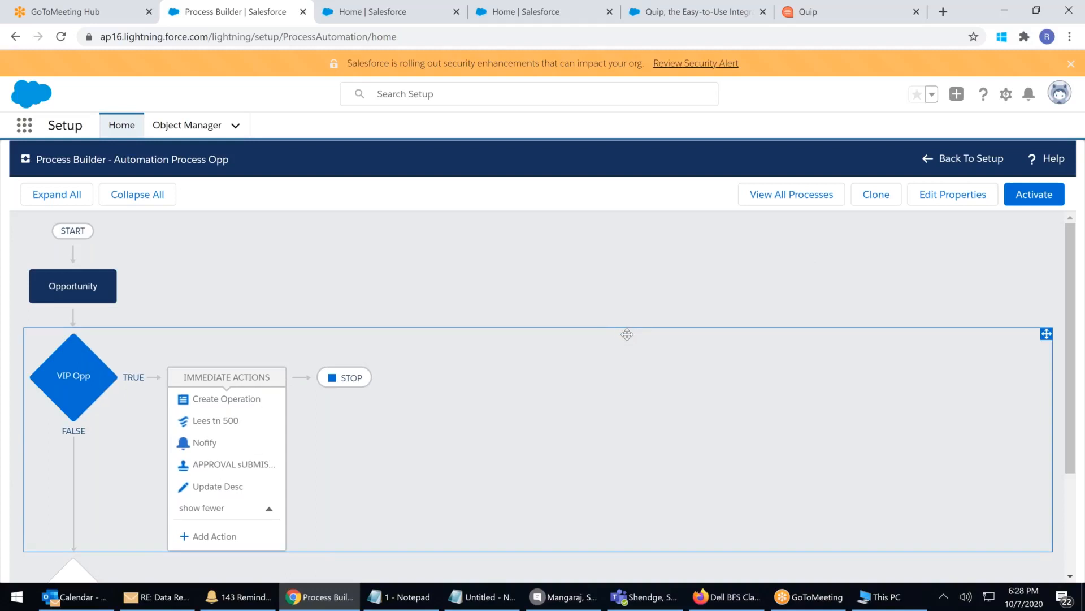
Activate and confirm this process version, then expand VIP Opp's immediate actions
left_click(1034, 198)
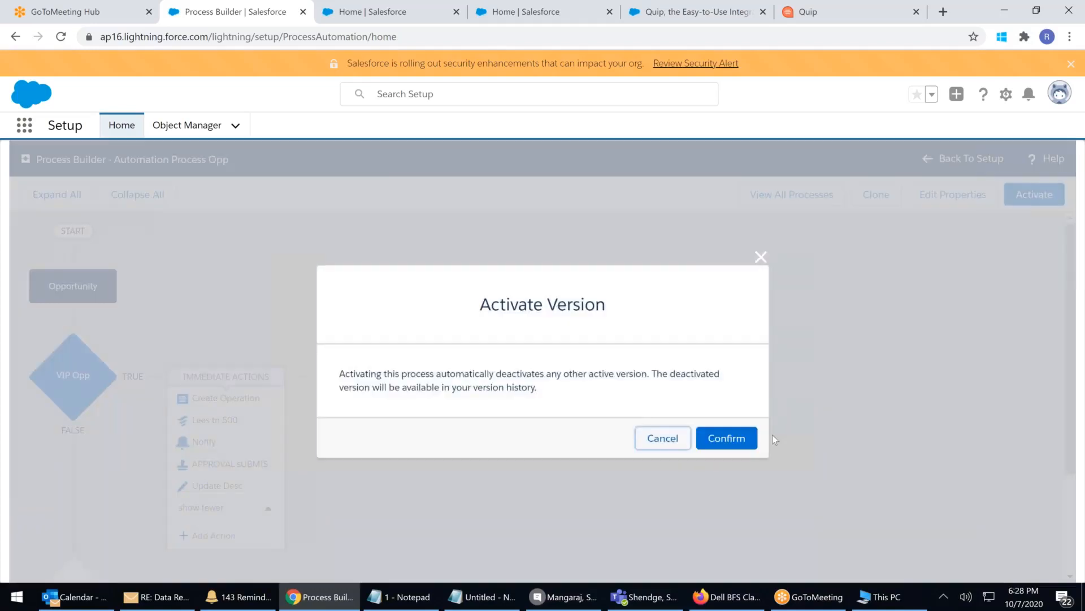
left_click(729, 438)
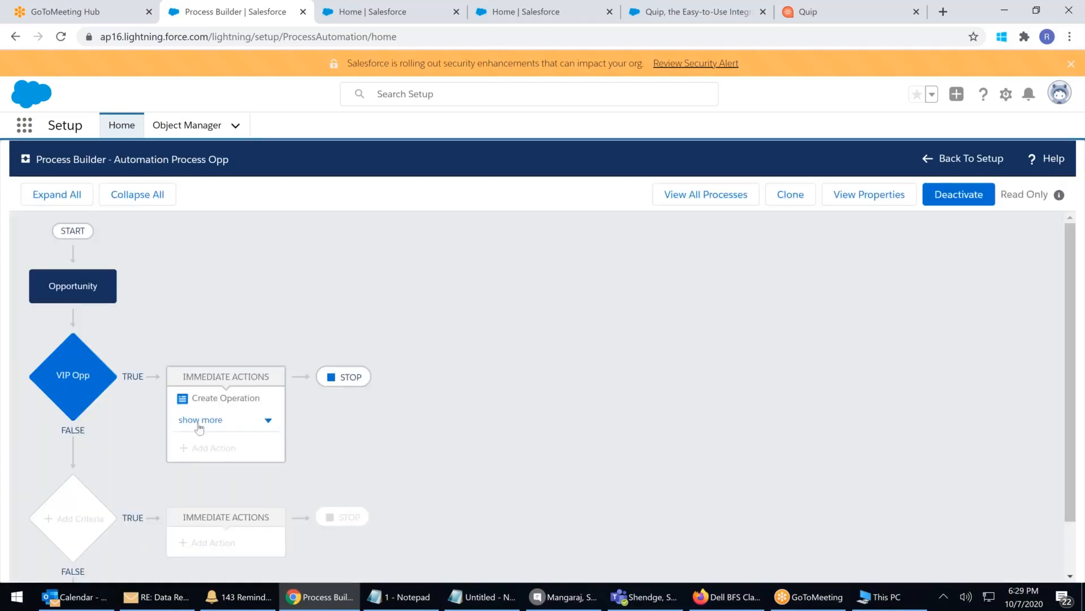
left_click(199, 424)
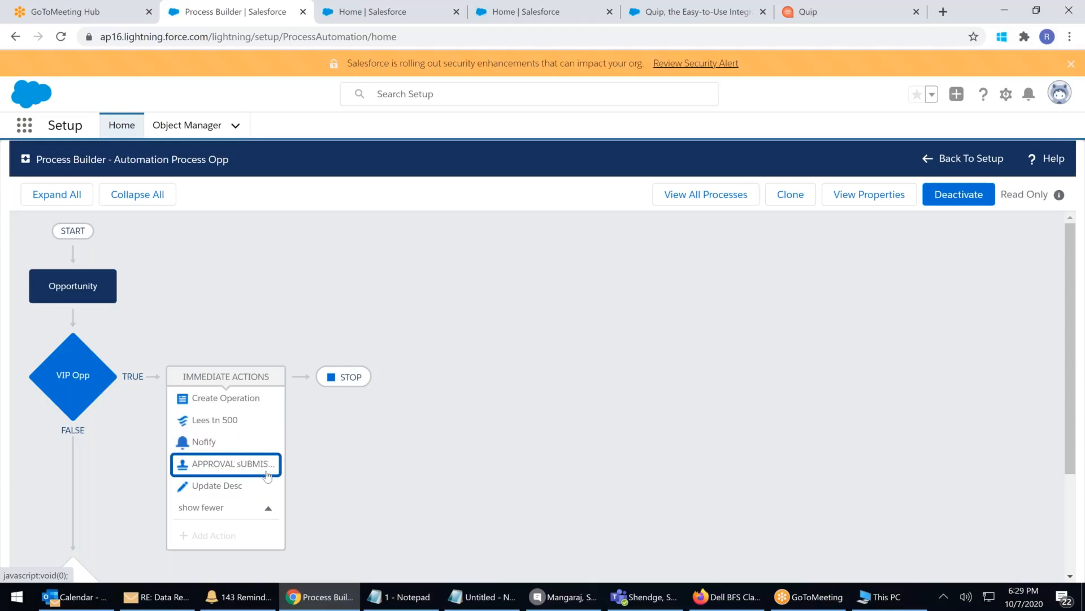
Close the extra Home | Salesforce tab and bring up the full App Launcher list
left_click(399, 19)
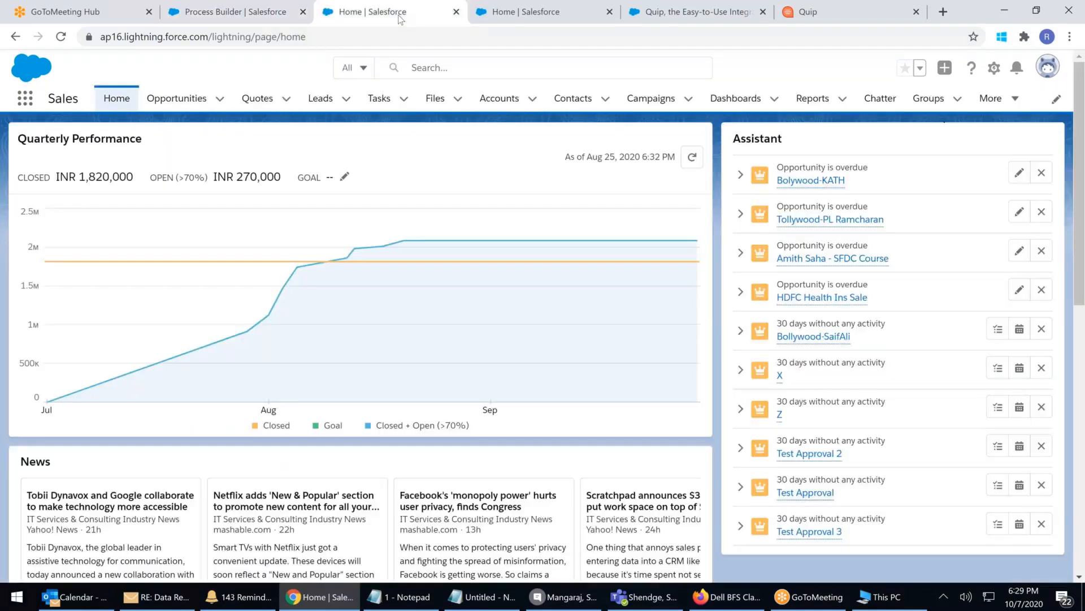
left_click(457, 12)
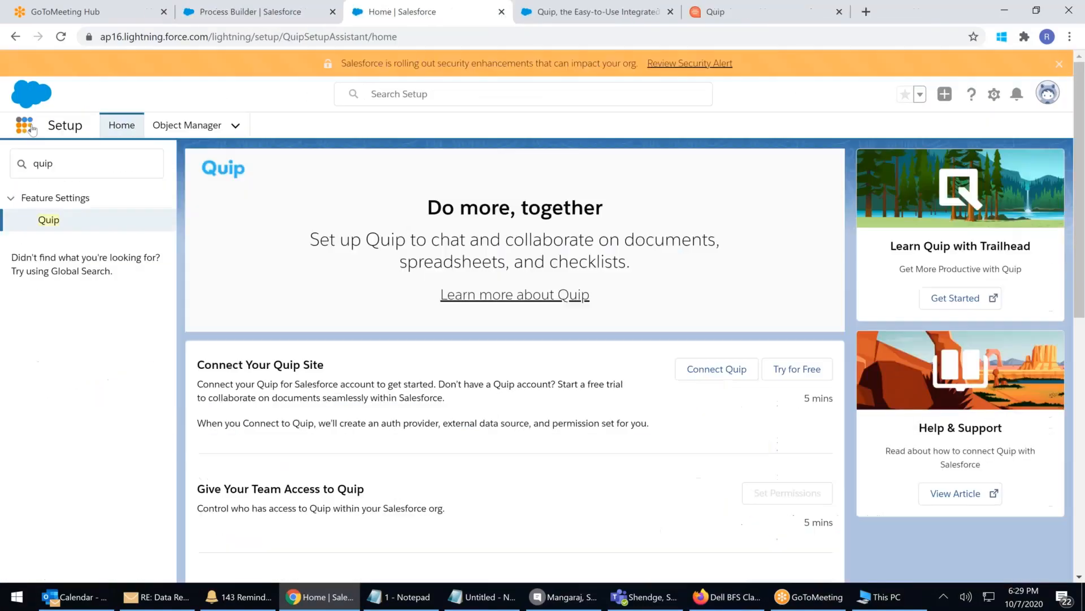
left_click(32, 129)
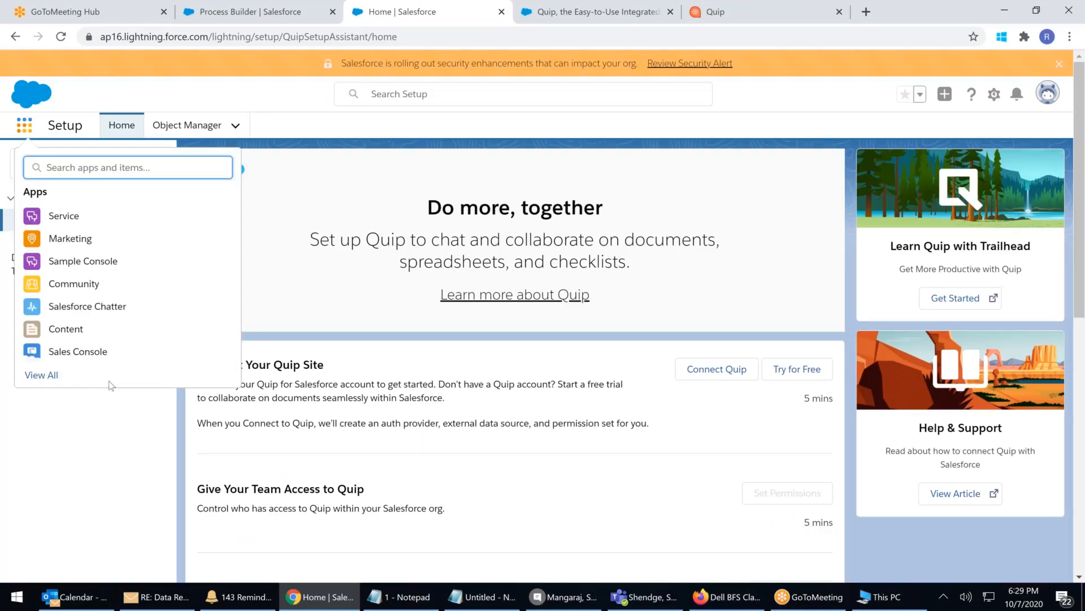
left_click(43, 376)
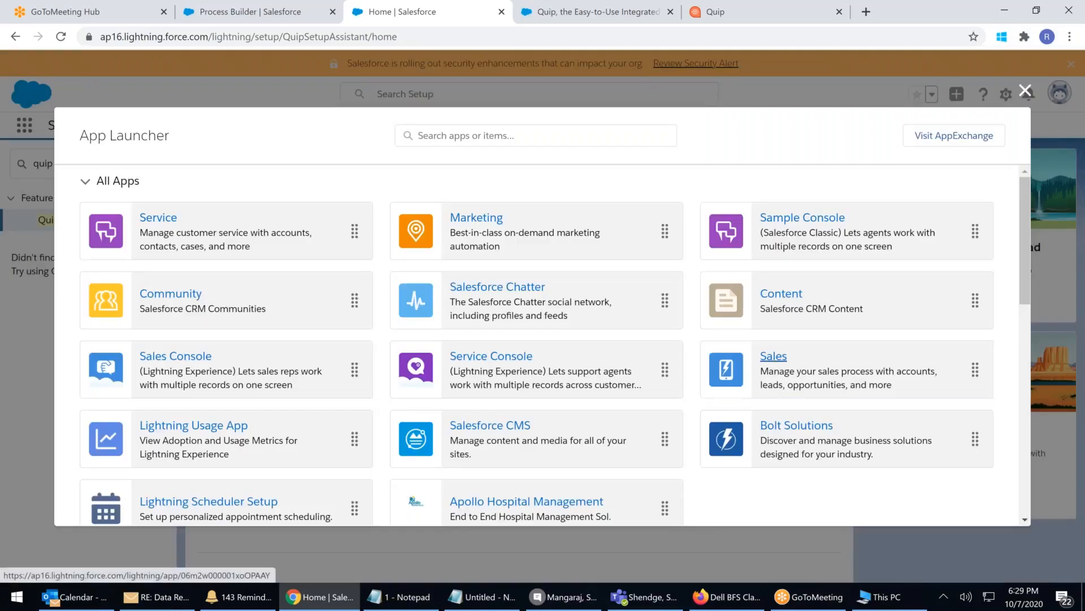
Confirm in Process Builder that Automation Process Opp has Active status, then return to Sales Home
left_click(774, 356)
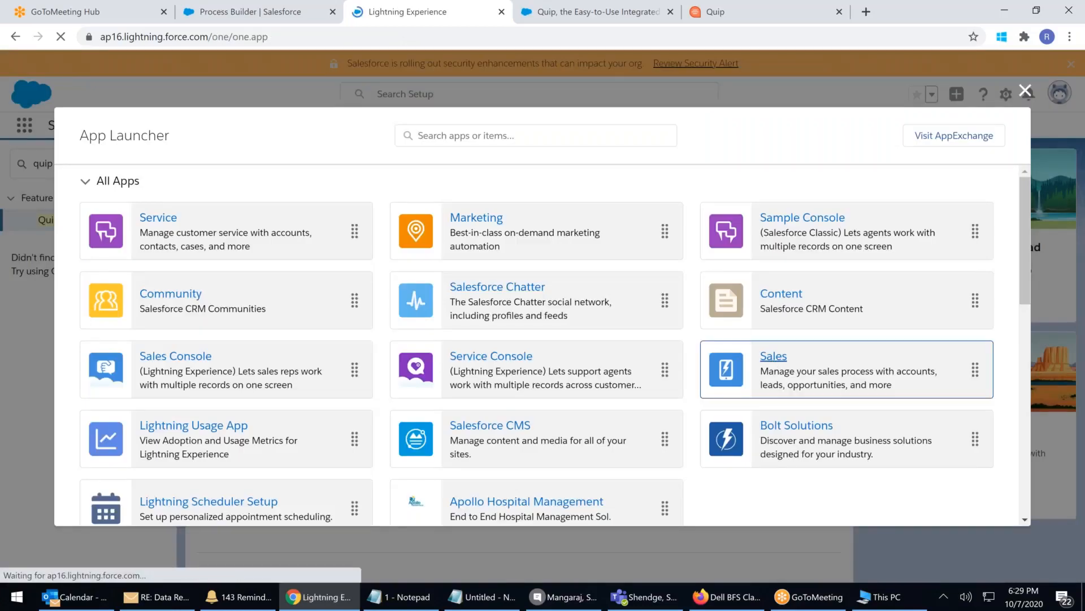
left_click(250, 11)
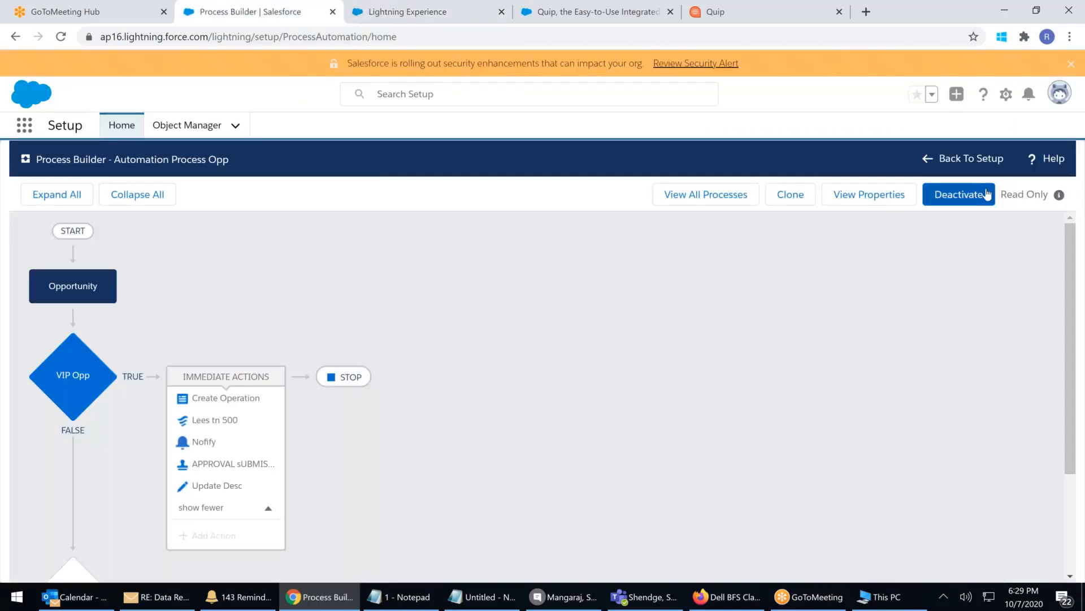
left_click(979, 161)
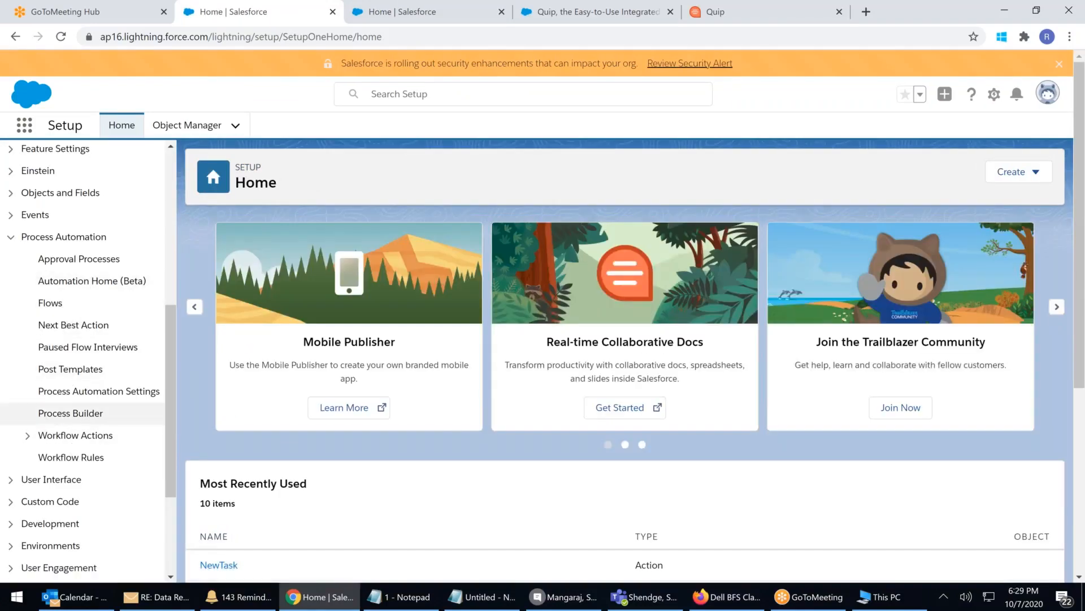
left_click(89, 414)
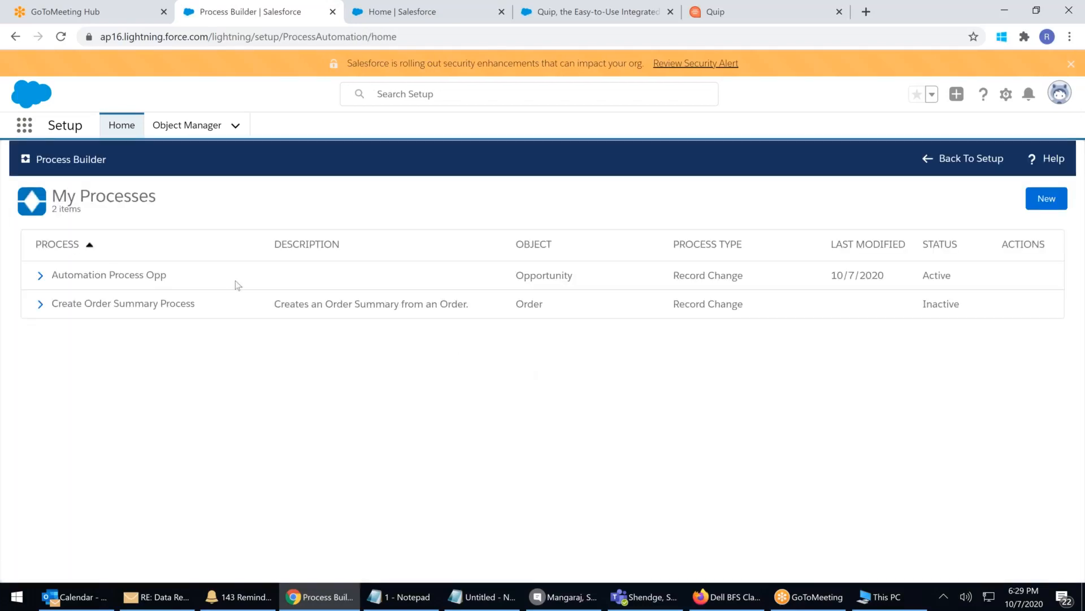
left_click_drag(144, 276, 792, 277)
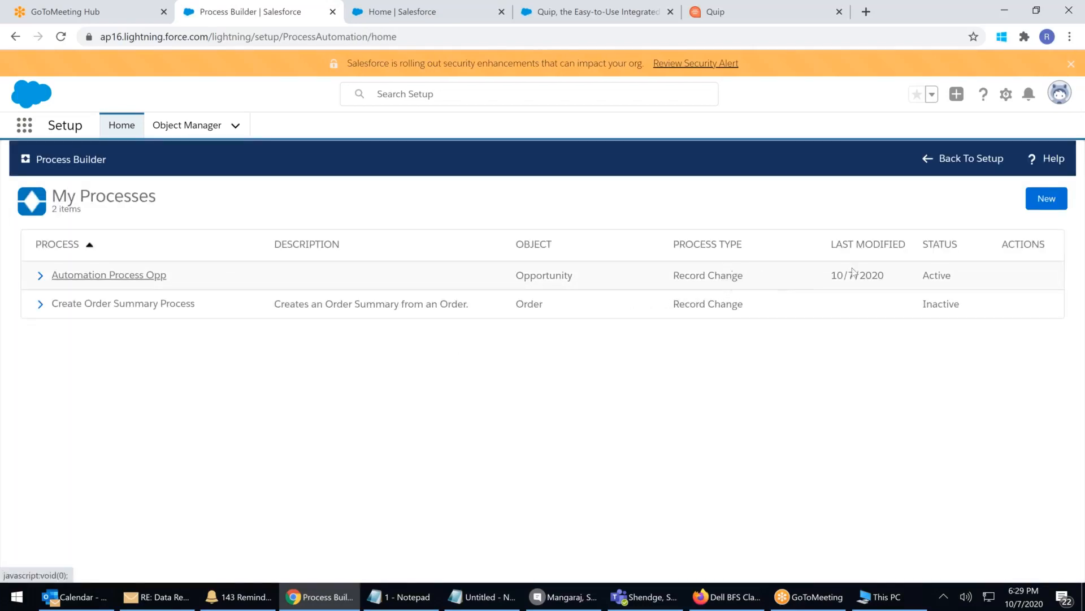
left_click_drag(950, 275, 897, 287)
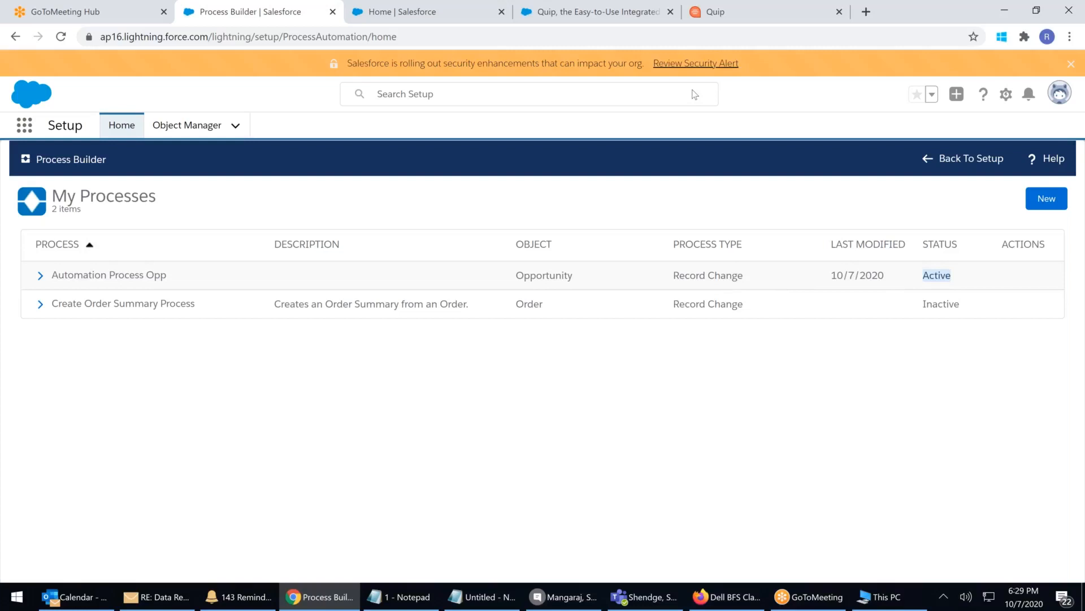
left_click(380, 20)
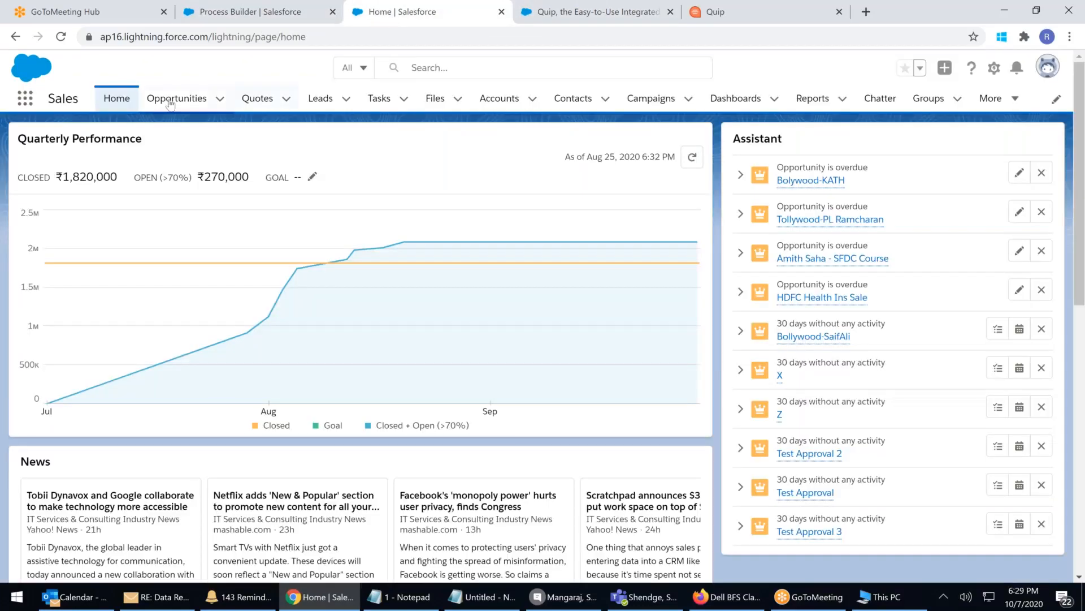
Go to the Opportunities Recently Viewed list and start a new opportunity record
left_click(170, 102)
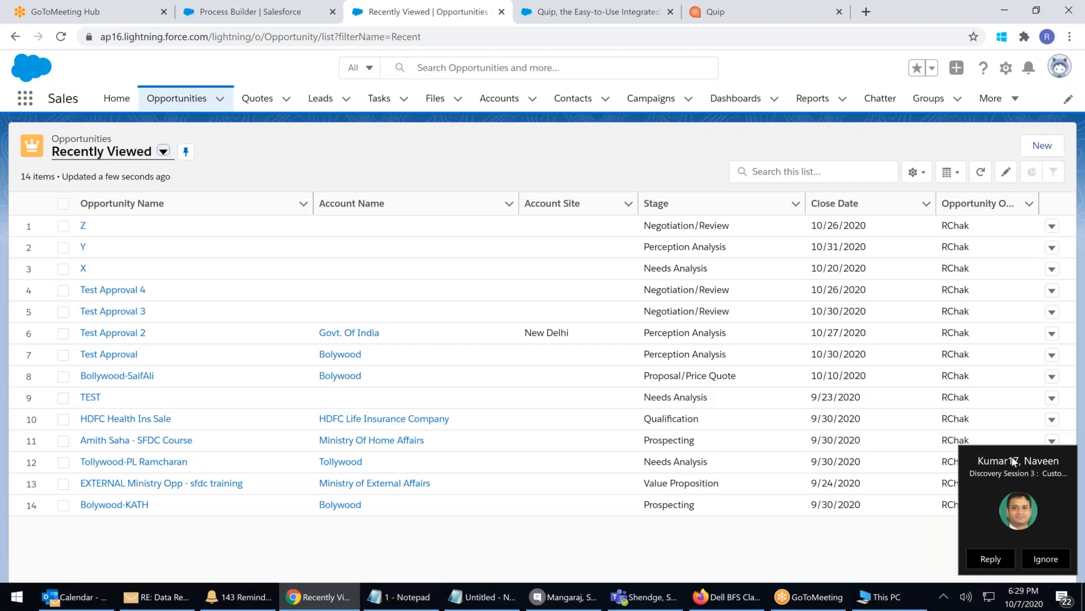
left_click(1043, 146)
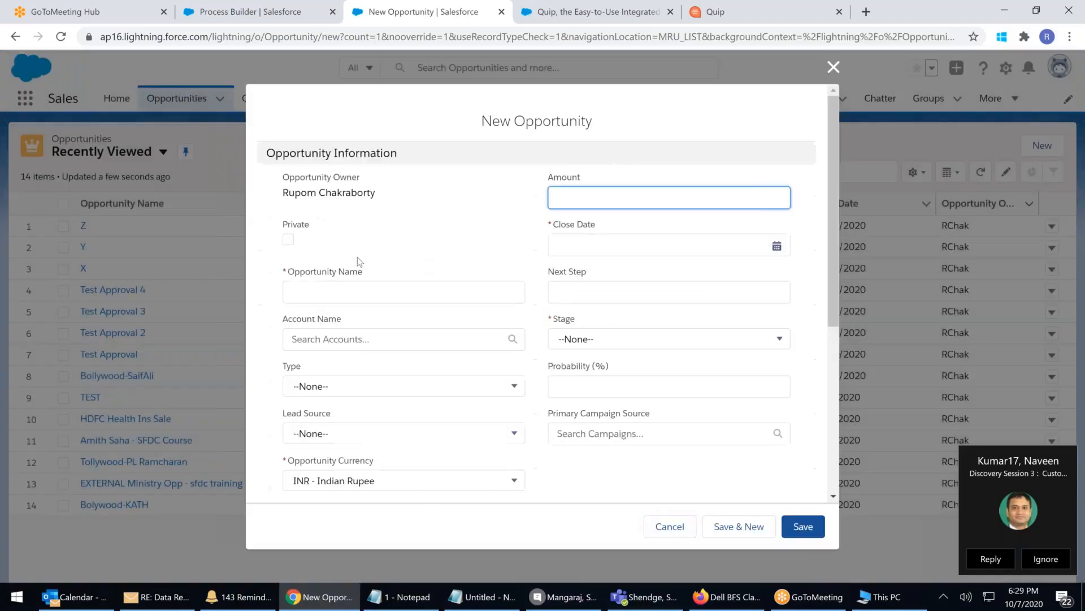
Enter opportunity name 'M', amount 356 and close date 10/22/2020
left_click(334, 292)
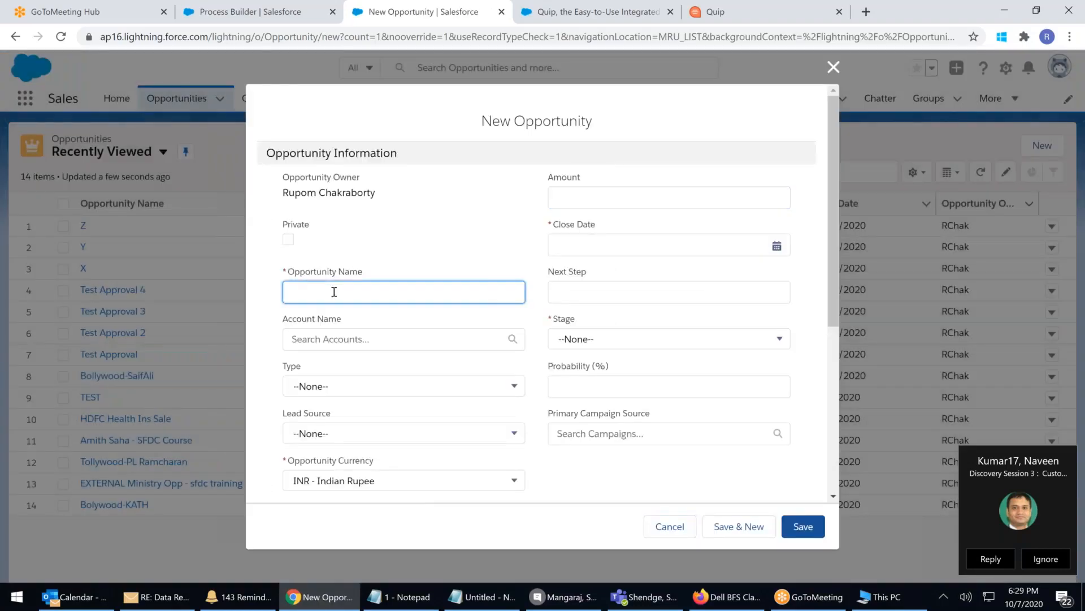
type("M")
left_click(565, 193)
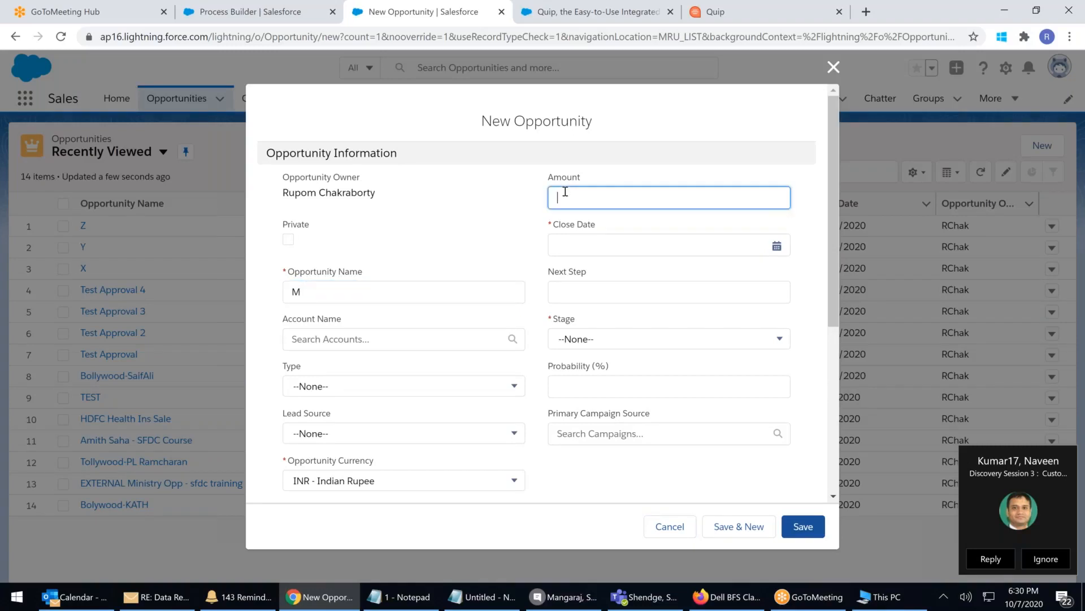
type("356")
left_click(587, 251)
left_click(676, 404)
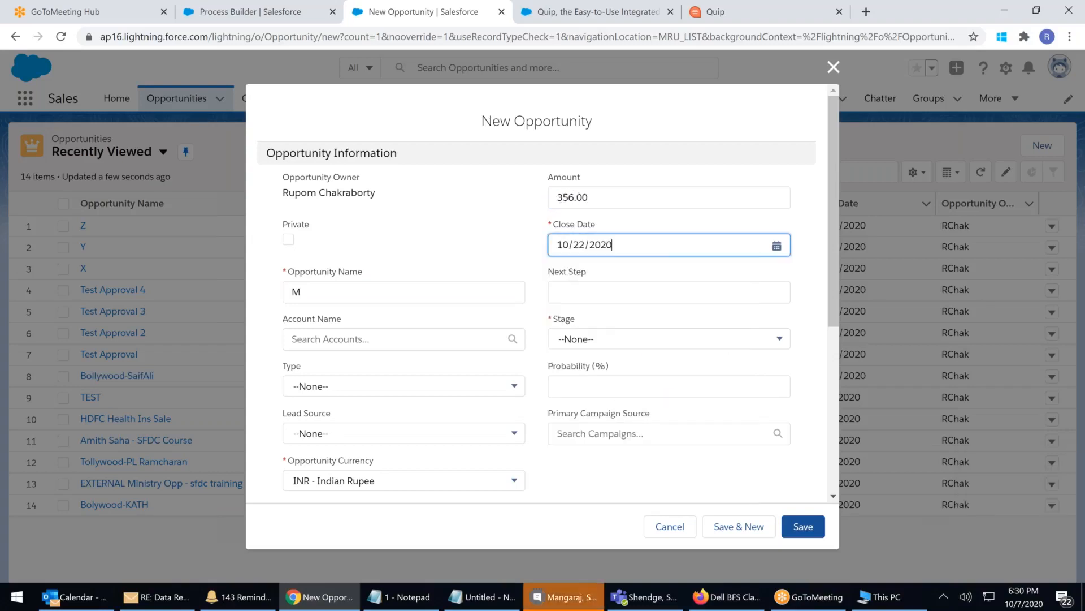
Set stage to Needs Analysis and currency to USD - U.S. Dollar, then save the opportunity
left_click(581, 382)
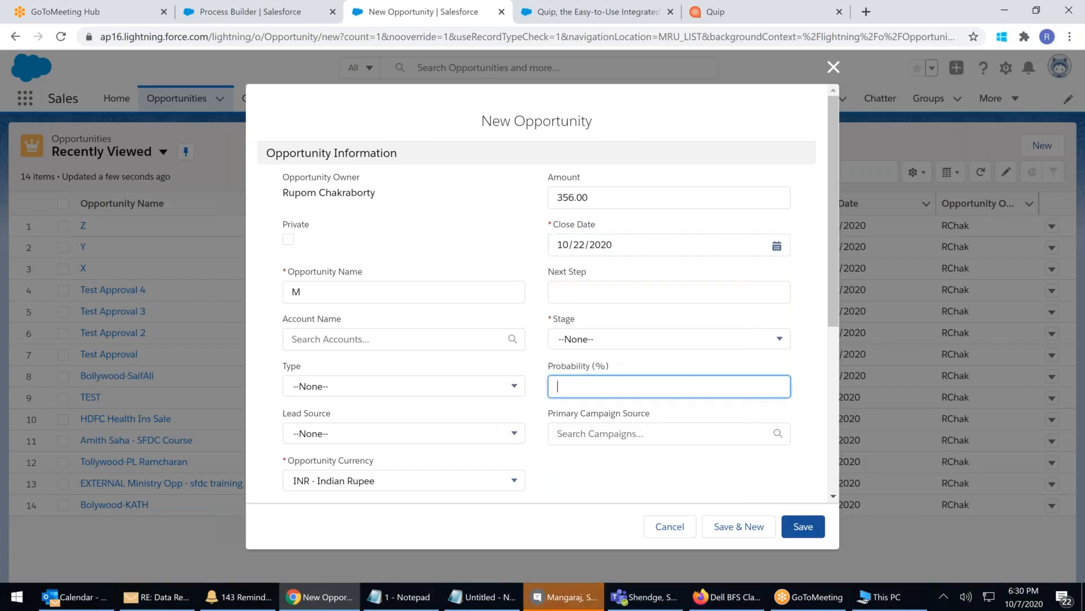
left_click(610, 347)
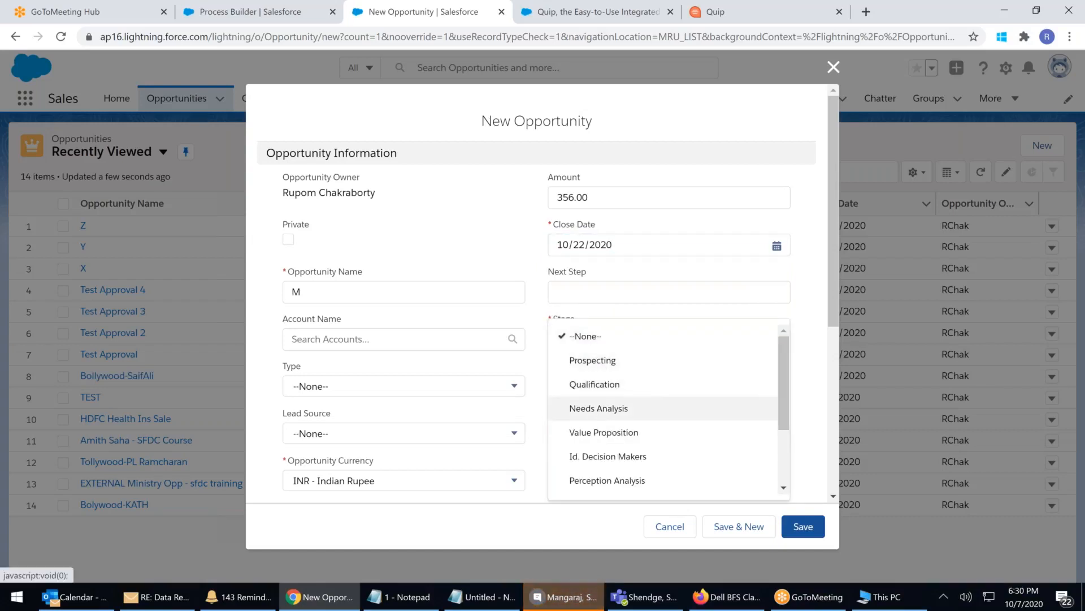
left_click(607, 408)
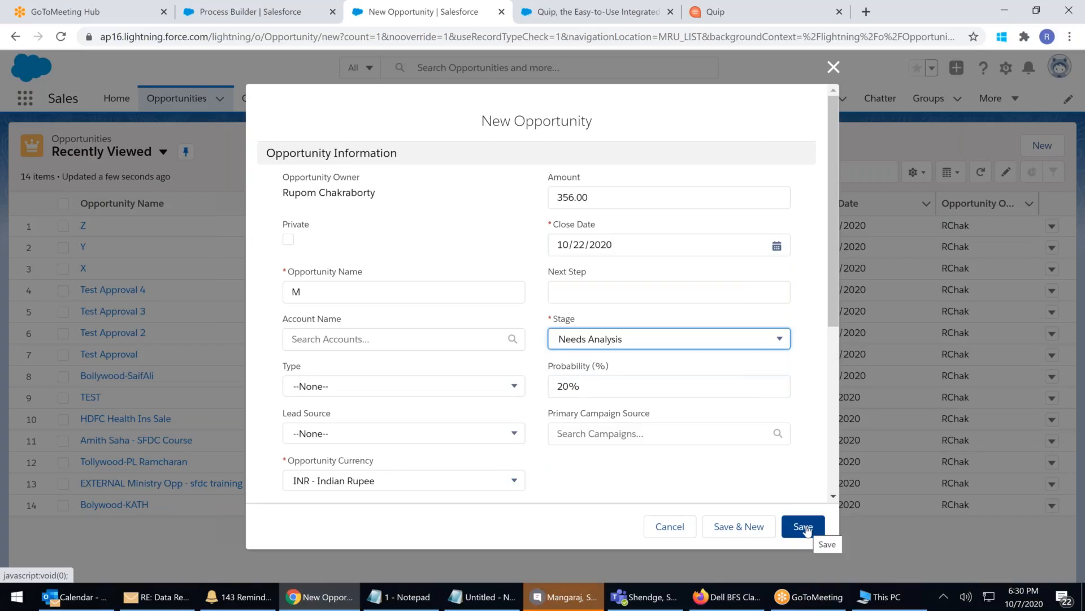
left_click(318, 484)
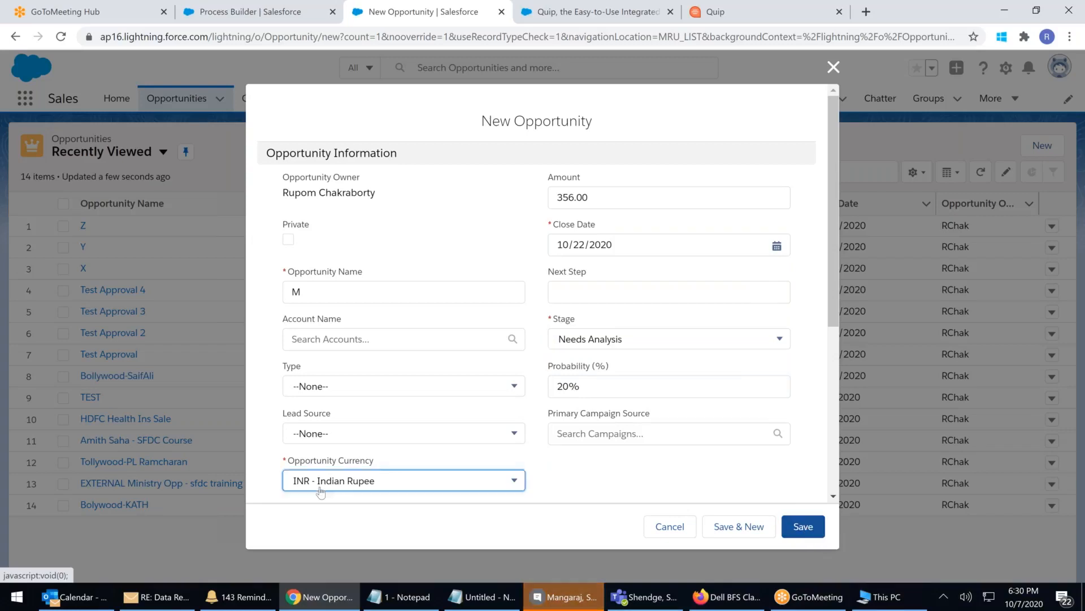
left_click(318, 484)
left_click(803, 526)
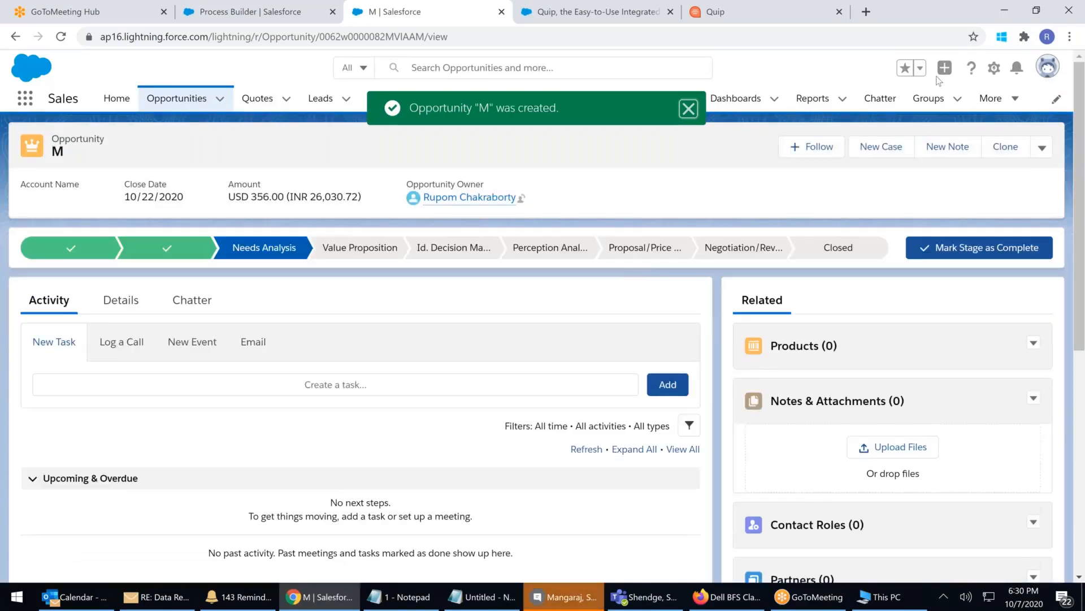
Dismiss notifications and switch to the Apollo Hospital Management app from the App Launcher
left_click(1017, 71)
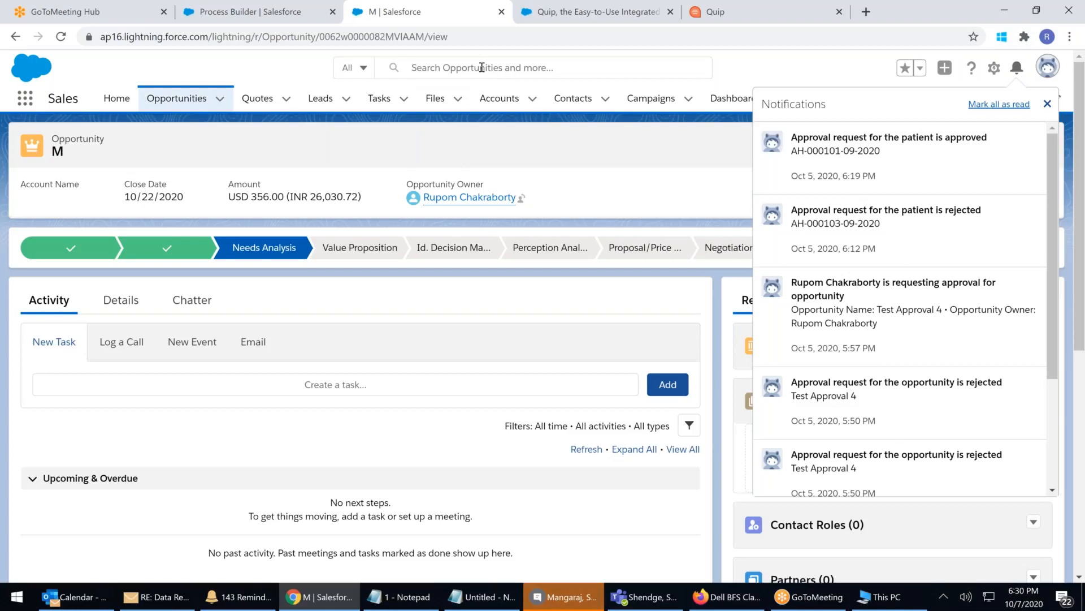
left_click(328, 147)
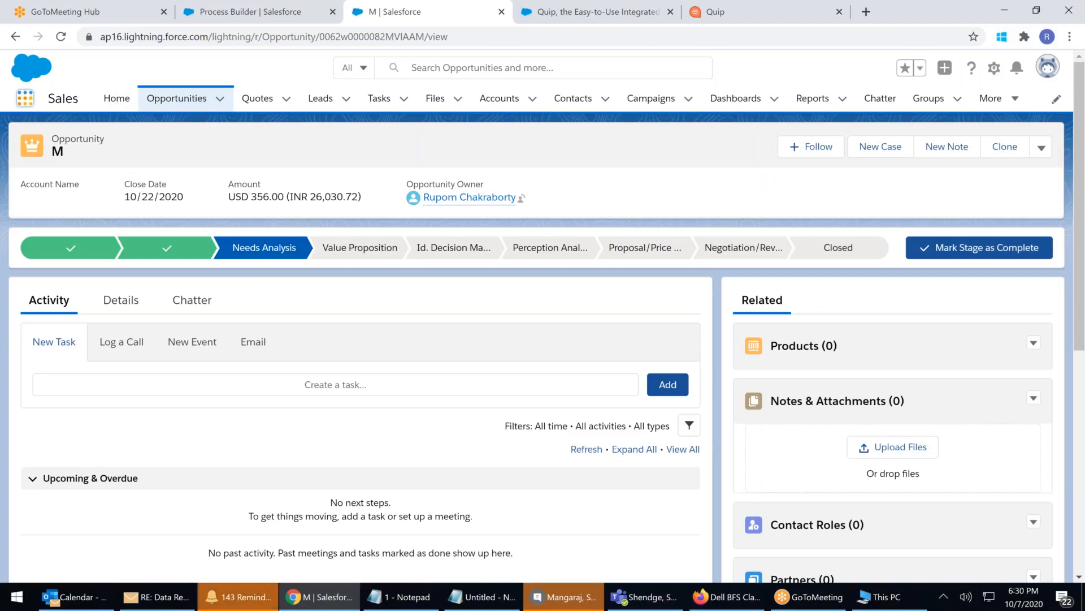
left_click(26, 99)
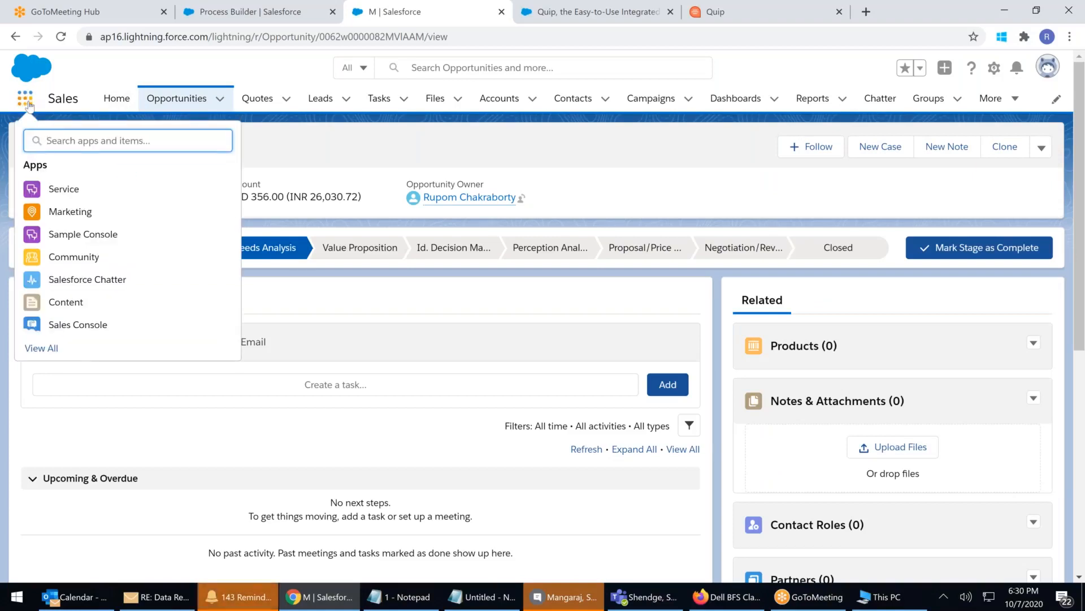
left_click(54, 347)
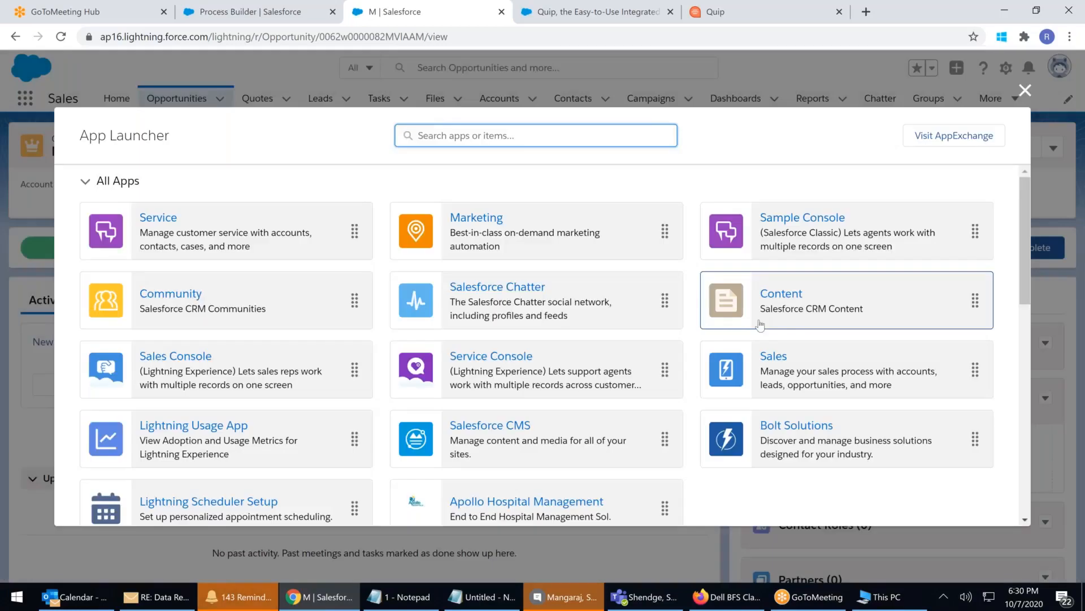
scroll(507, 396, "down", 3)
left_click(507, 431)
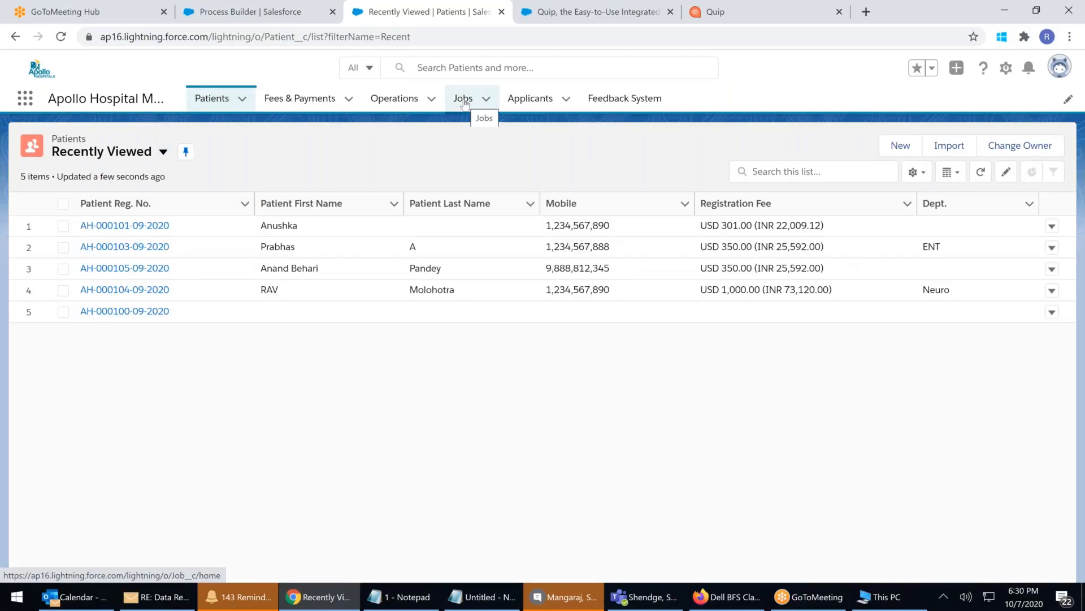
Open the Jobs list and tick Jobs Y, Z, X and the new Job M
left_click(464, 99)
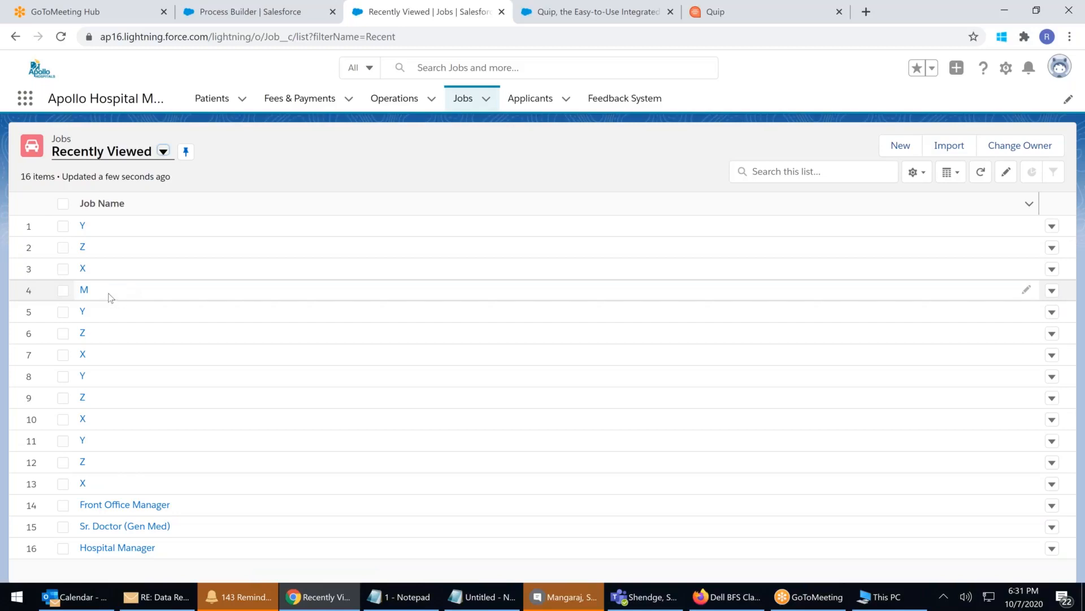
left_click(63, 226)
left_click(62, 248)
left_click(63, 269)
left_click(63, 291)
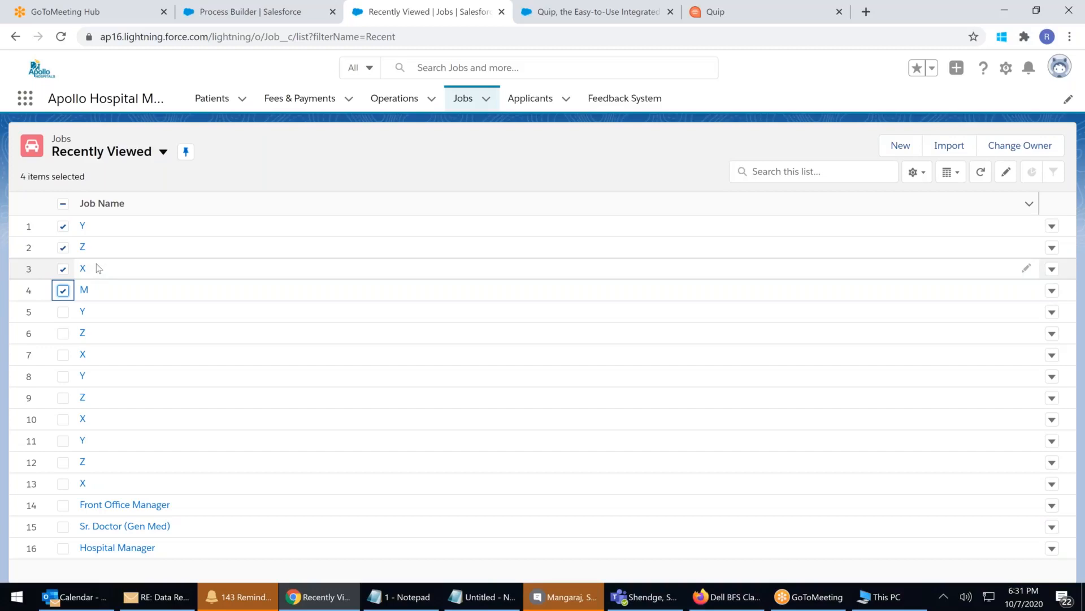
Check notifications and go back to the Process Builder list of processes
left_click(1030, 70)
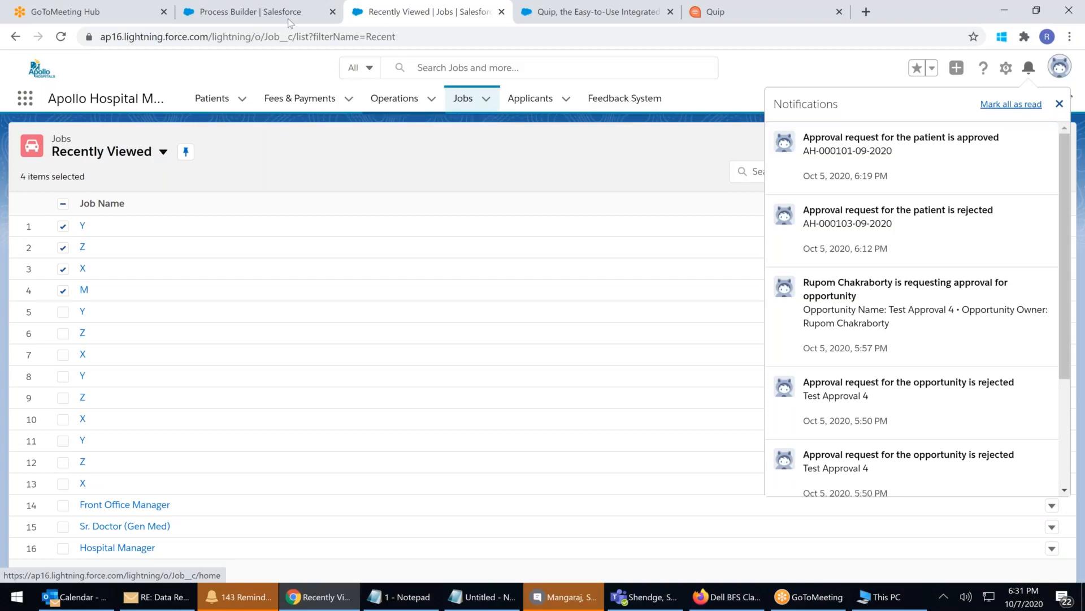
left_click(248, 12)
left_click(158, 275)
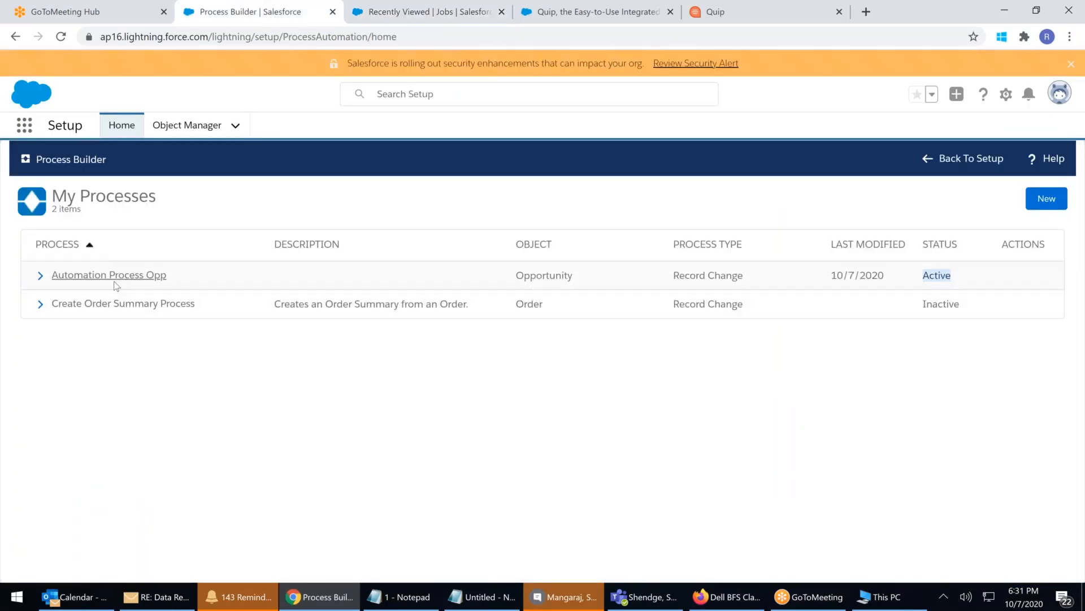
Review all five immediate actions of Automation Process Opp, then return to the Jobs tab
left_click(117, 279)
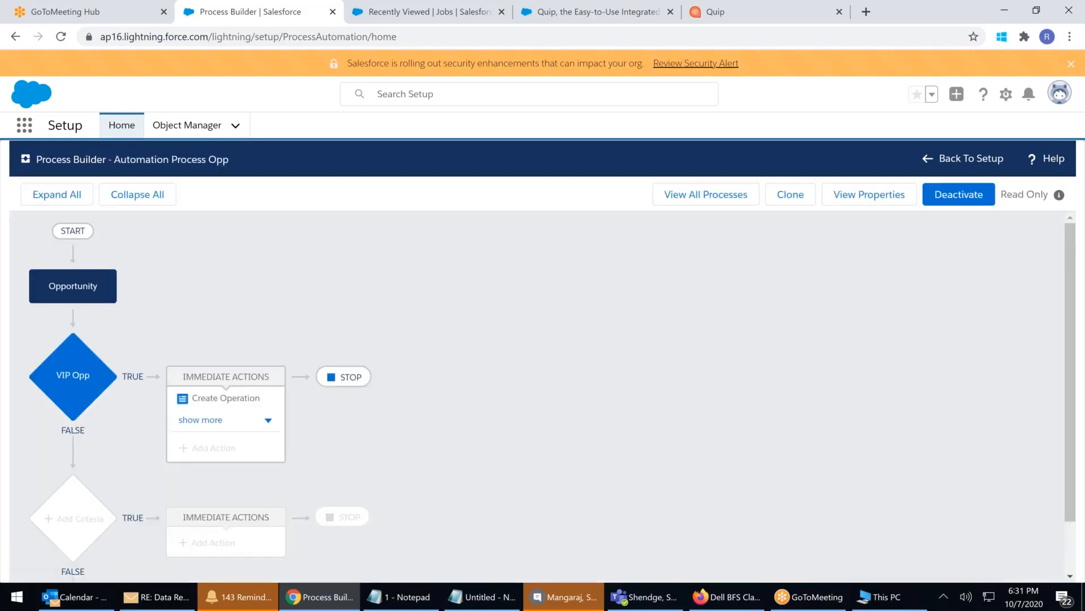
left_click(229, 417)
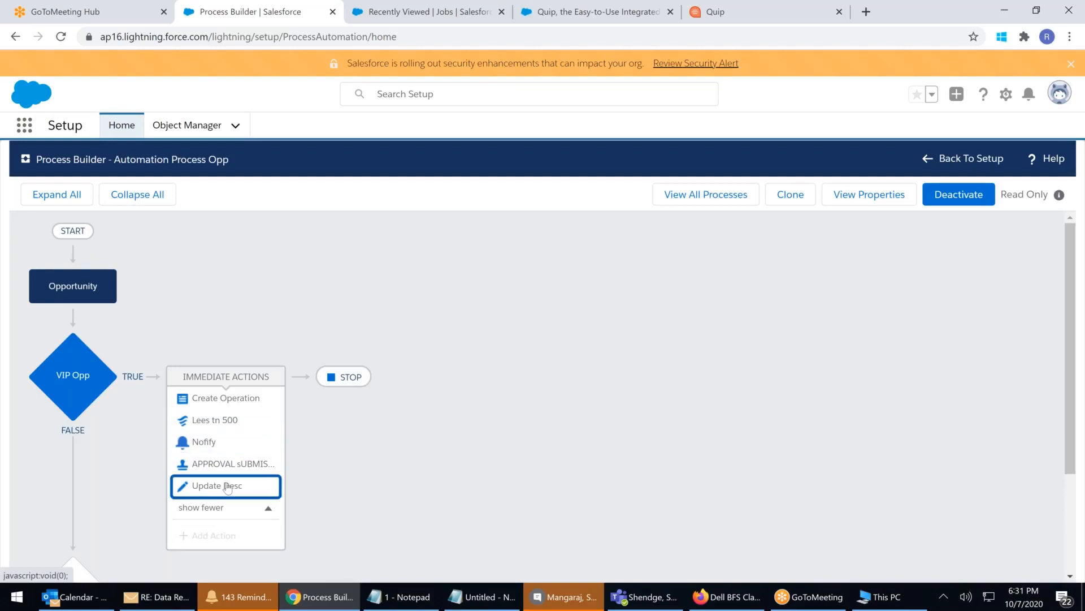
left_click(421, 20)
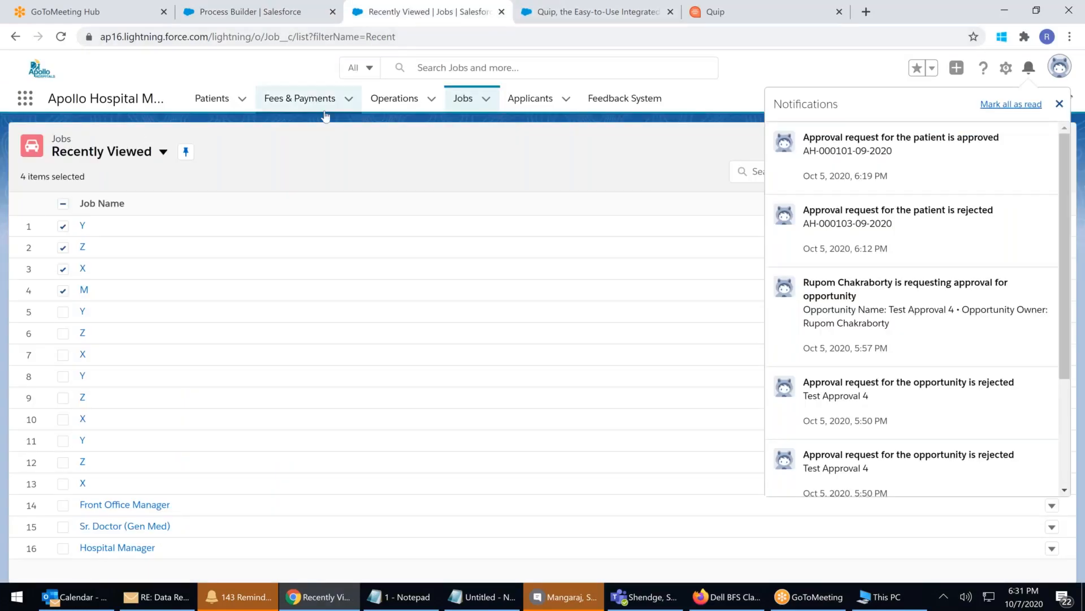
Switch to the Sales app and open opportunity M from the Opportunities list
left_click(25, 98)
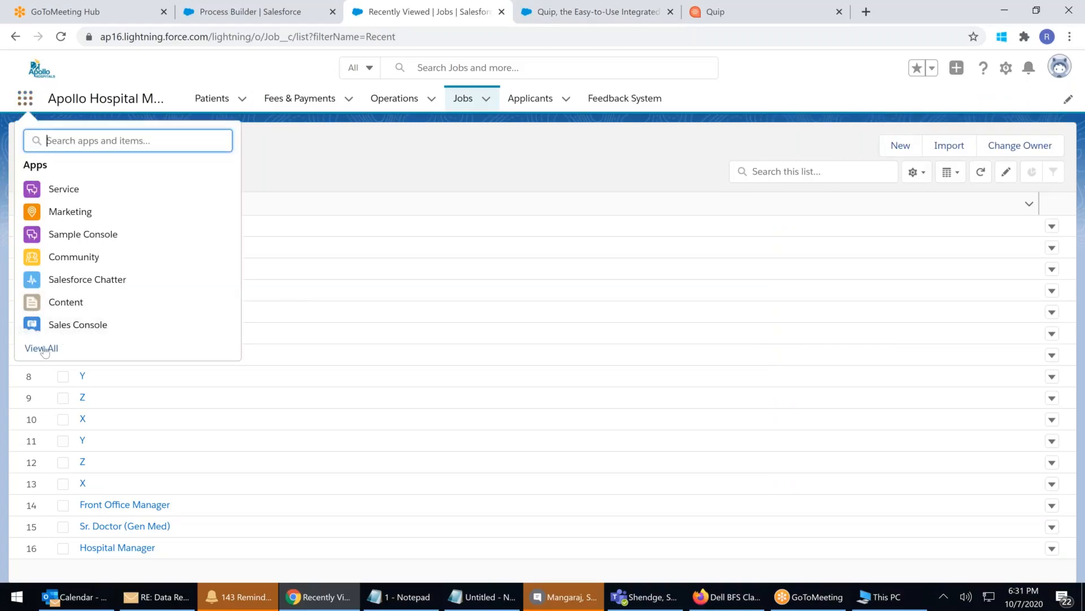
left_click(43, 350)
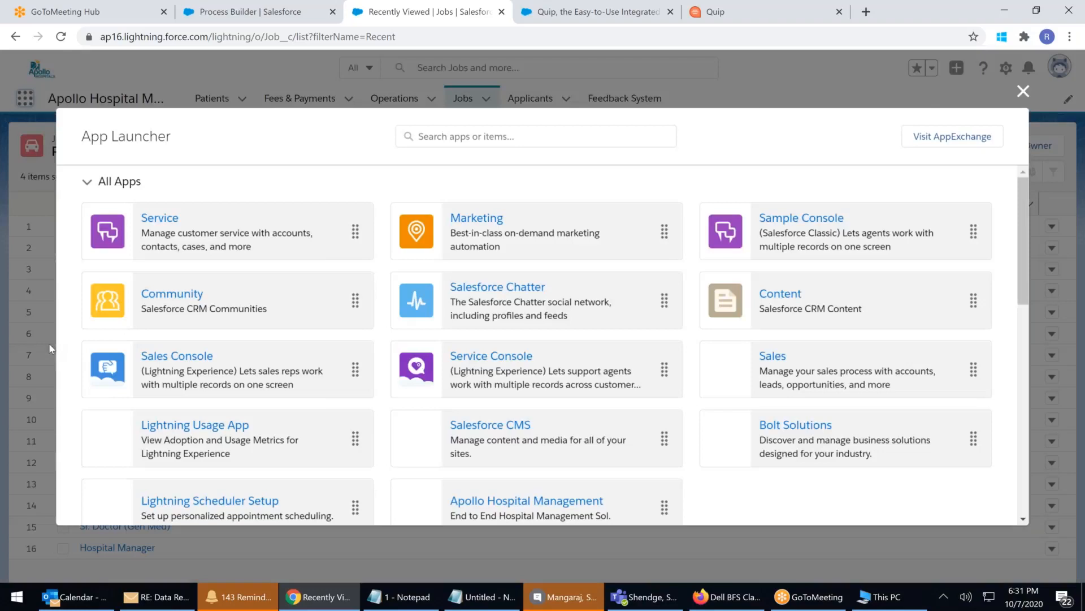
scroll(536, 283, "down", 1)
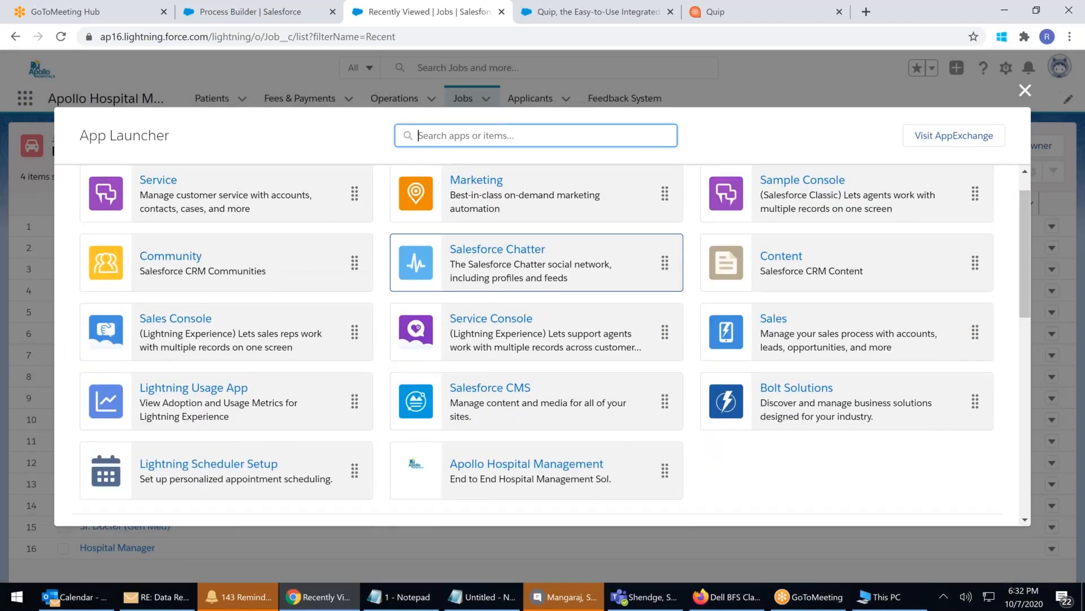
scroll(537, 262, "down", 3)
left_click(773, 214)
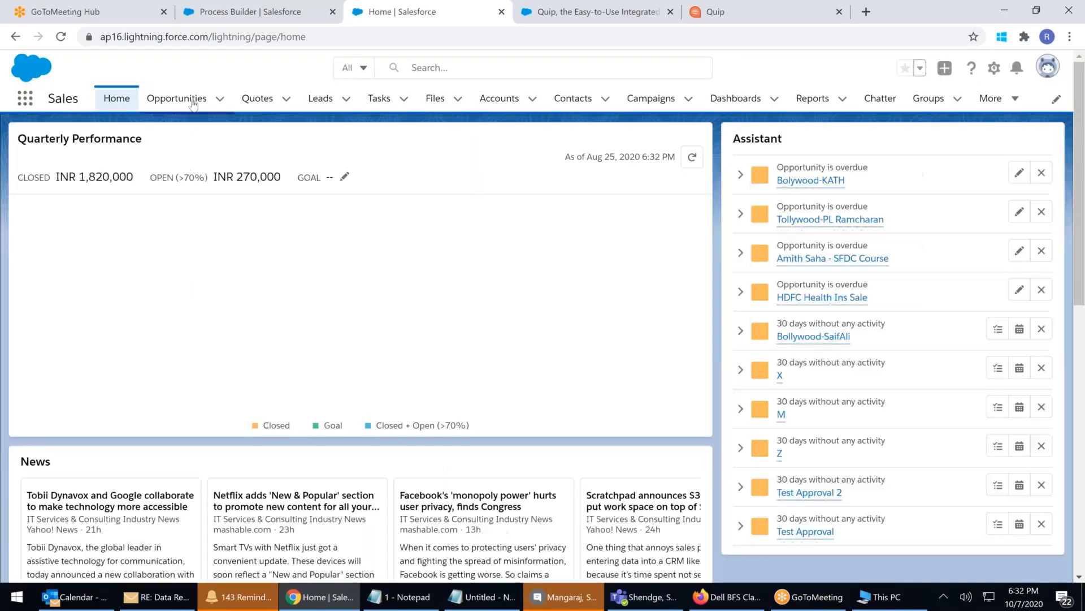
left_click(183, 101)
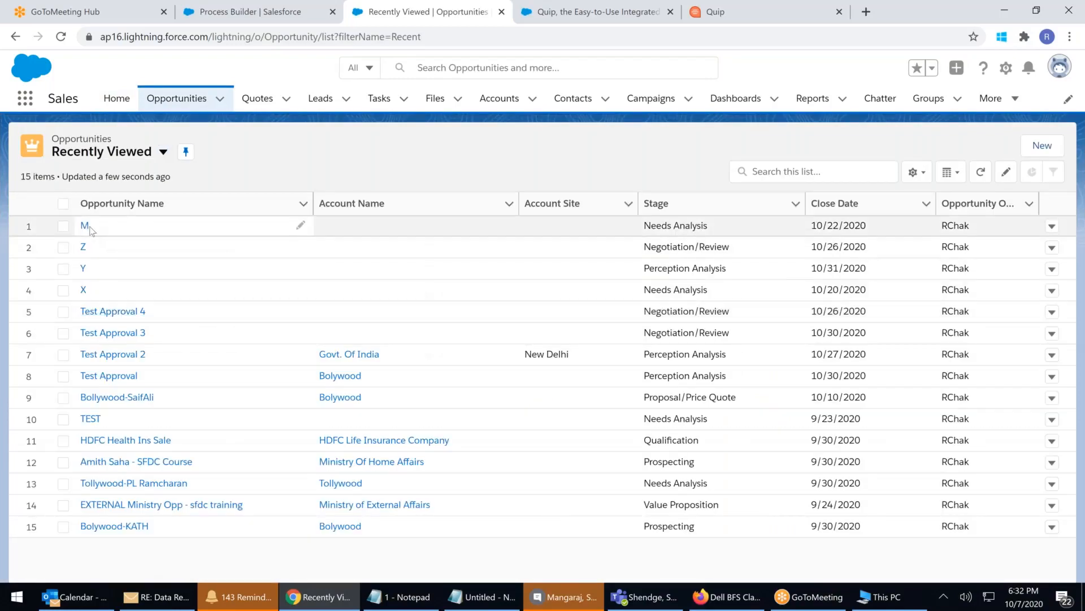
left_click(85, 225)
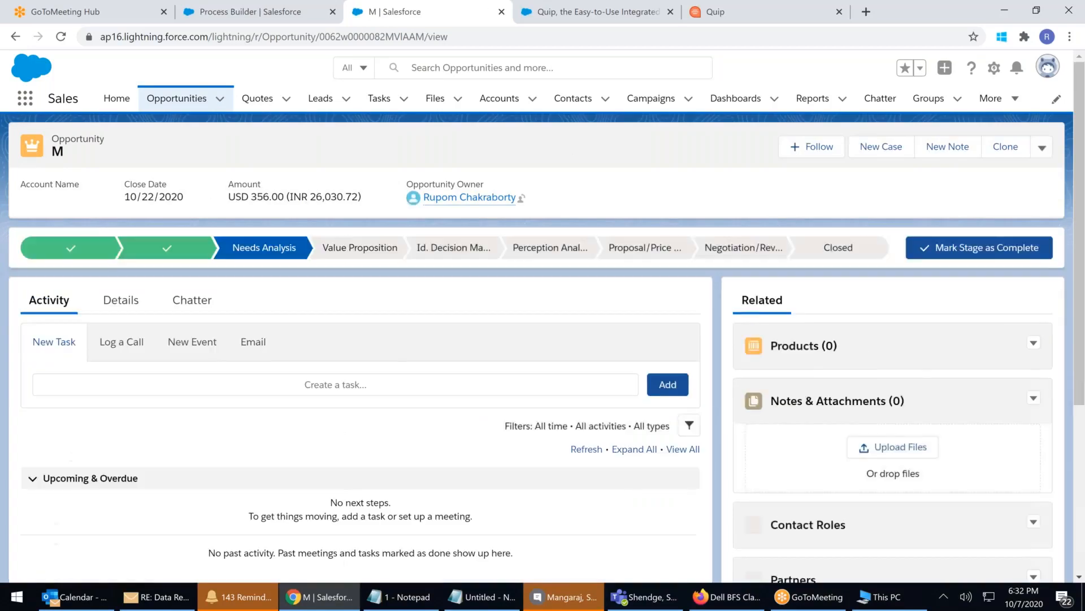
Show opportunity M's Details and highlight the Description 'Process builder triggered'
left_click(120, 300)
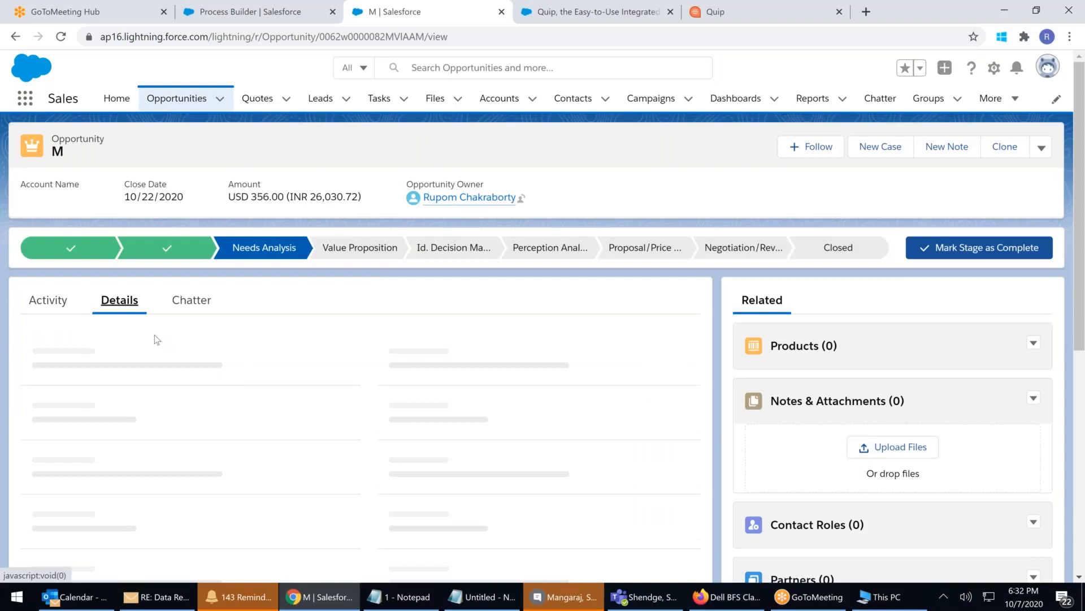
scroll(166, 329, "down", 1)
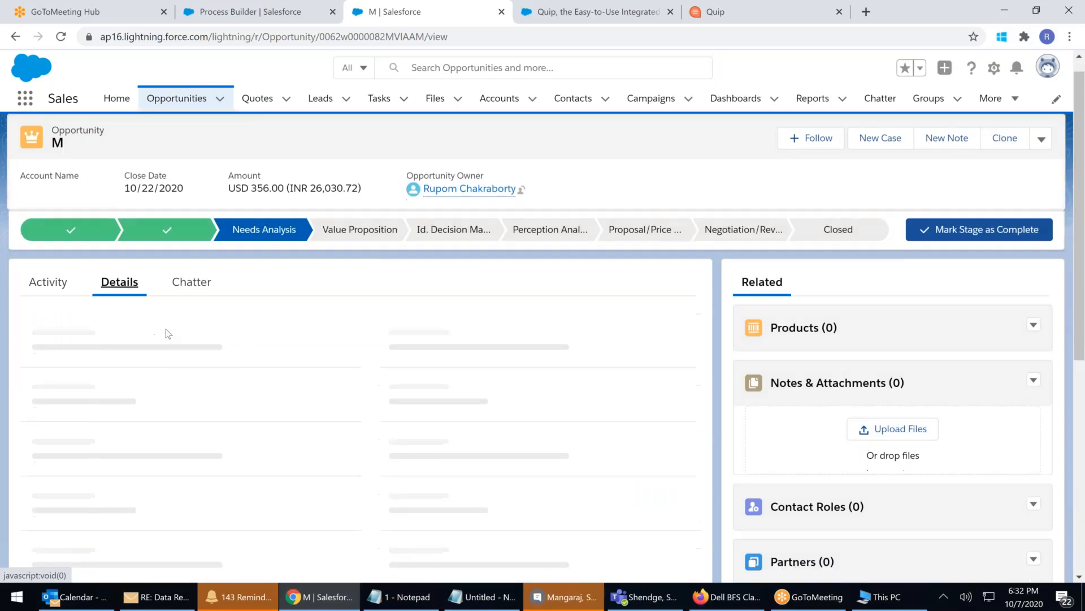
scroll(166, 334, "down", 1)
scroll(168, 333, "down", 4)
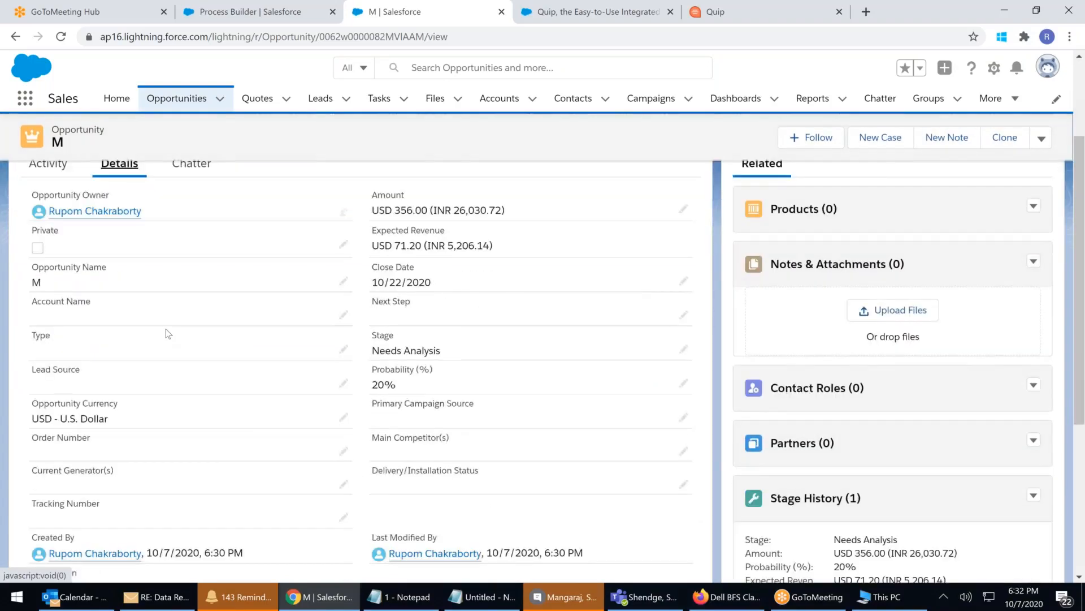
left_click_drag(147, 442, 29, 446)
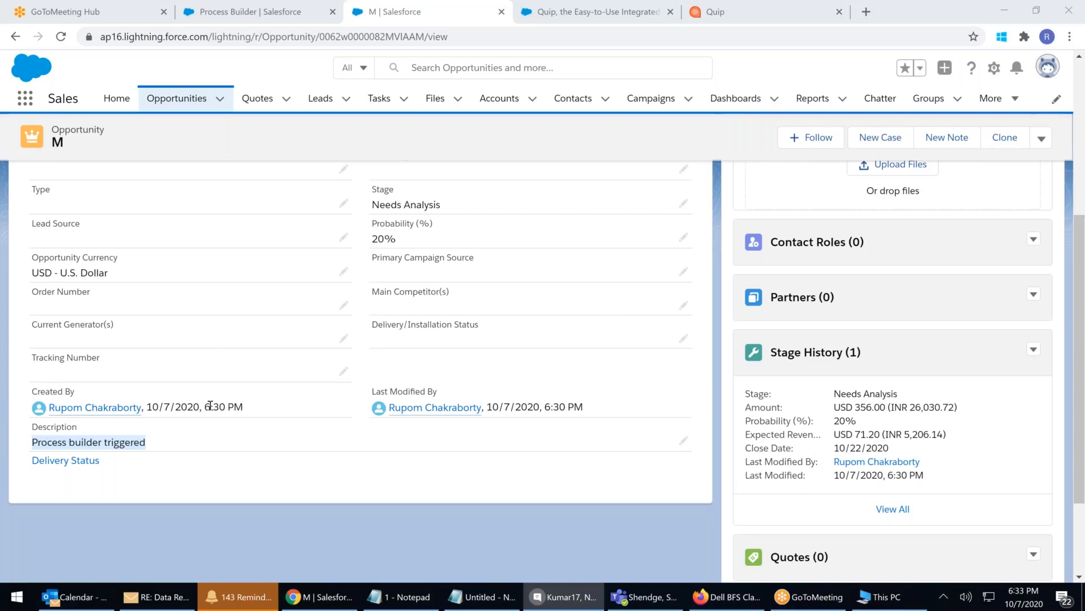
scroll(239, 396, "up", 5)
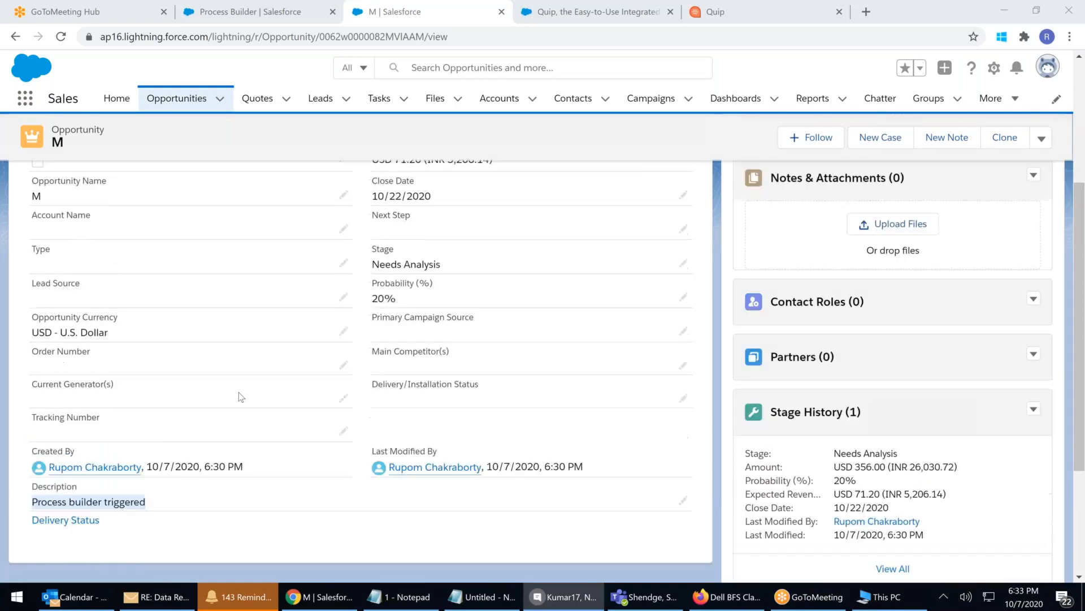